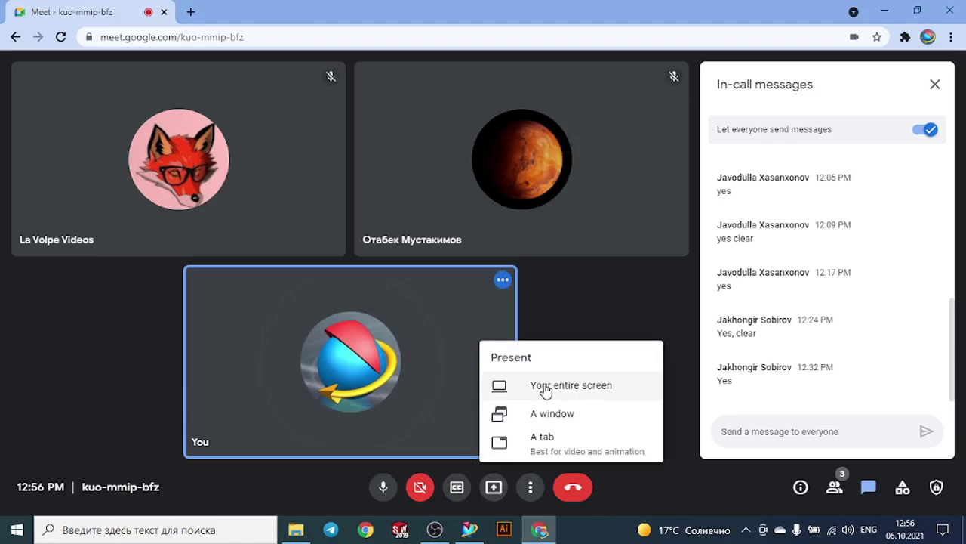
# Present the entire screen to everyone in the Meet call and hide the screen-sharing notice
pyautogui.click(545, 387)
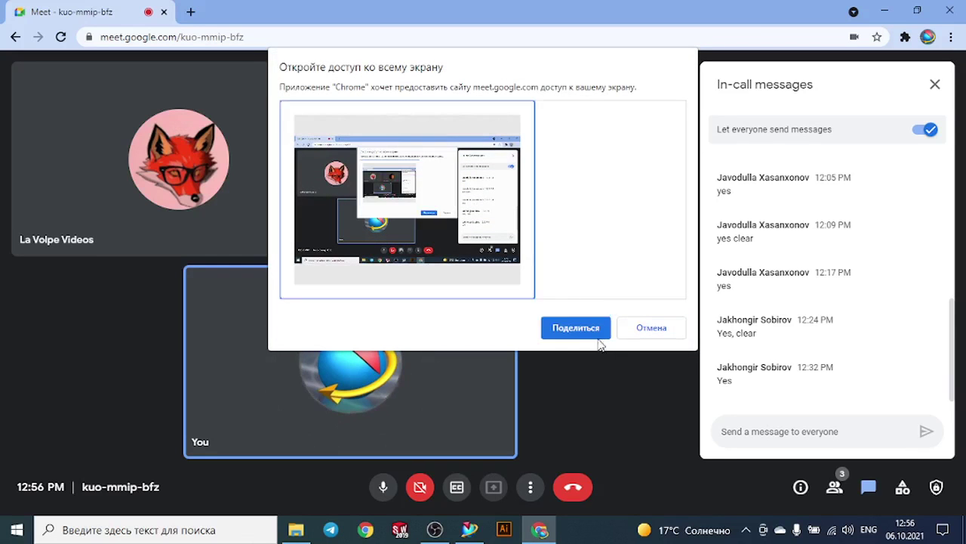
pyautogui.click(576, 331)
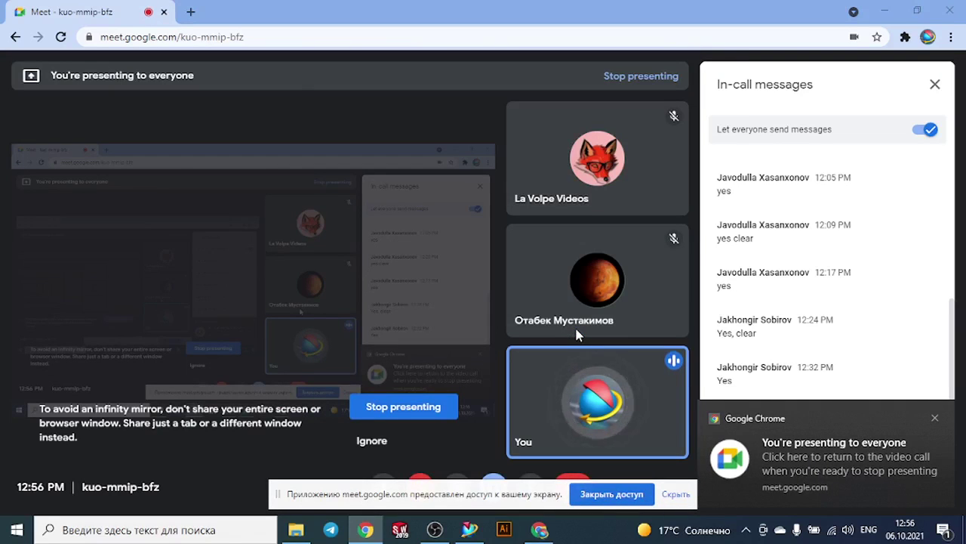
pyautogui.click(676, 494)
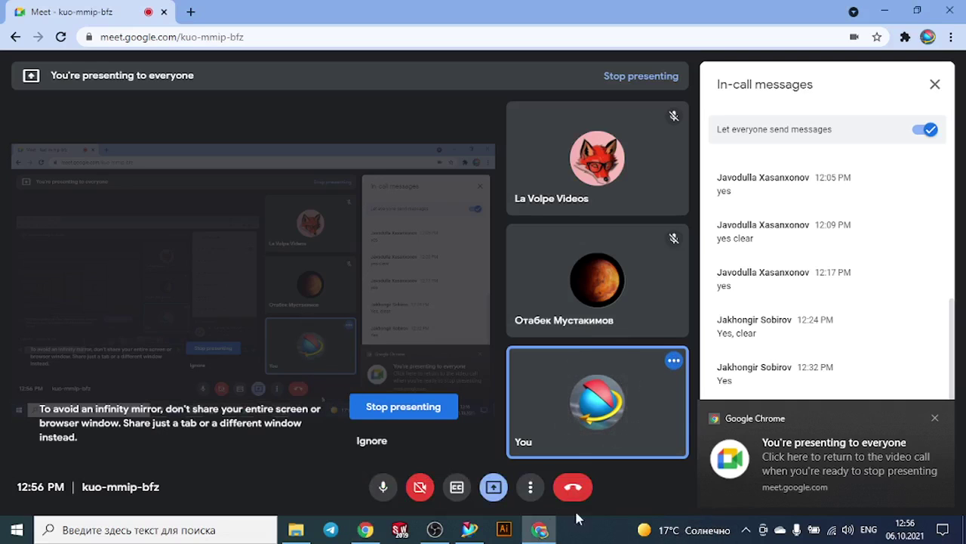
# Switch to NX with the gripper assembly and dismiss the presenting notification
pyautogui.click(466, 530)
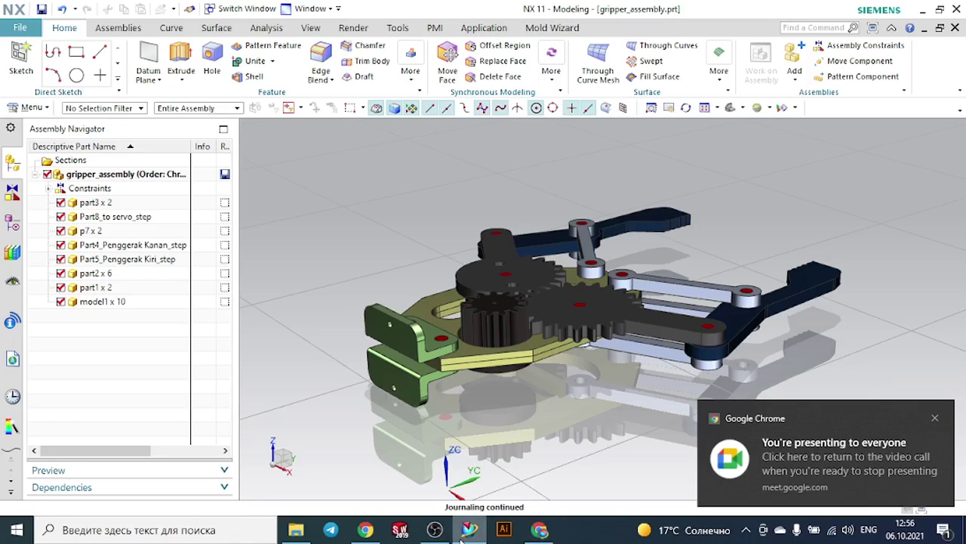
pyautogui.click(934, 419)
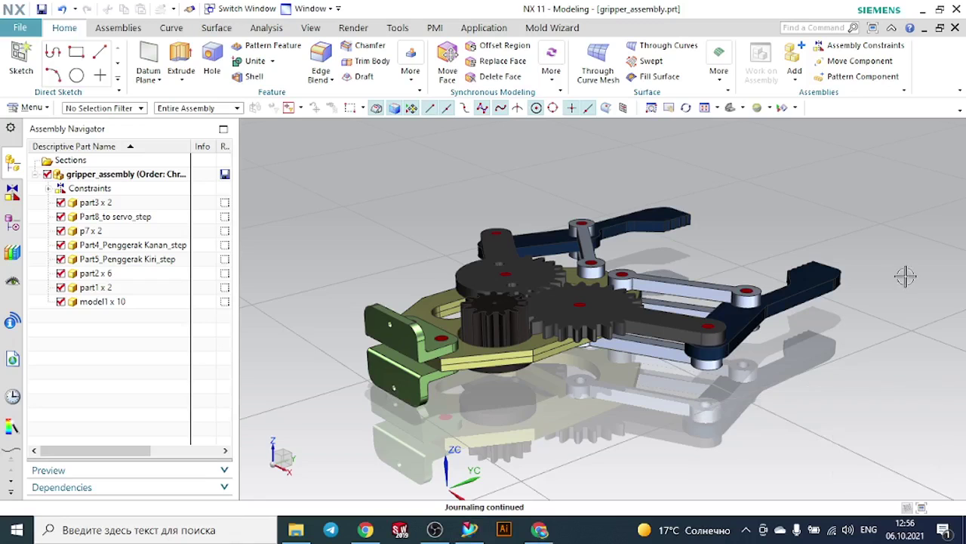
pyautogui.click(935, 416)
pyautogui.moveTo(917, 342); pyautogui.dragTo(873, 345, button='middle')
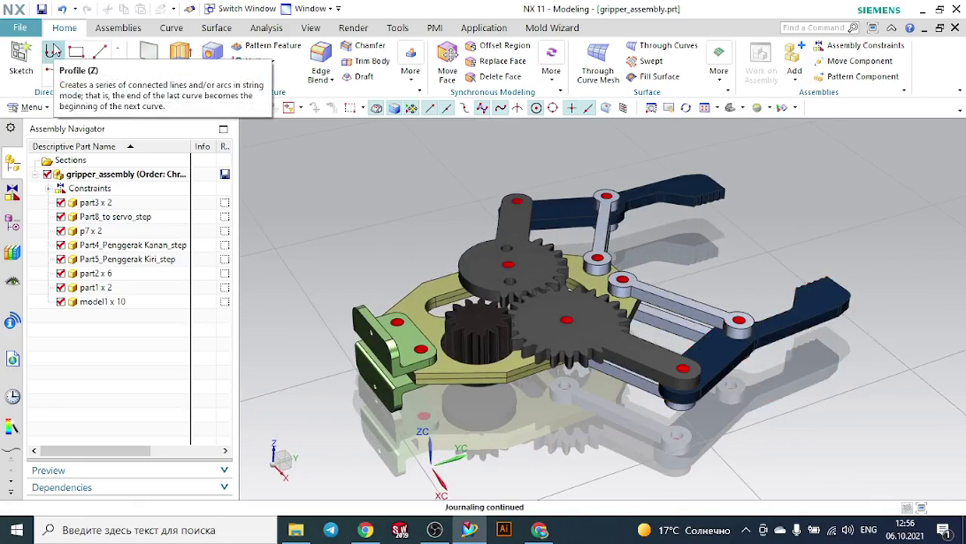
# Create a new file assembly1.prt from the millimetre Assembly template and dismiss the Add Component dialog
pyautogui.click(20, 27)
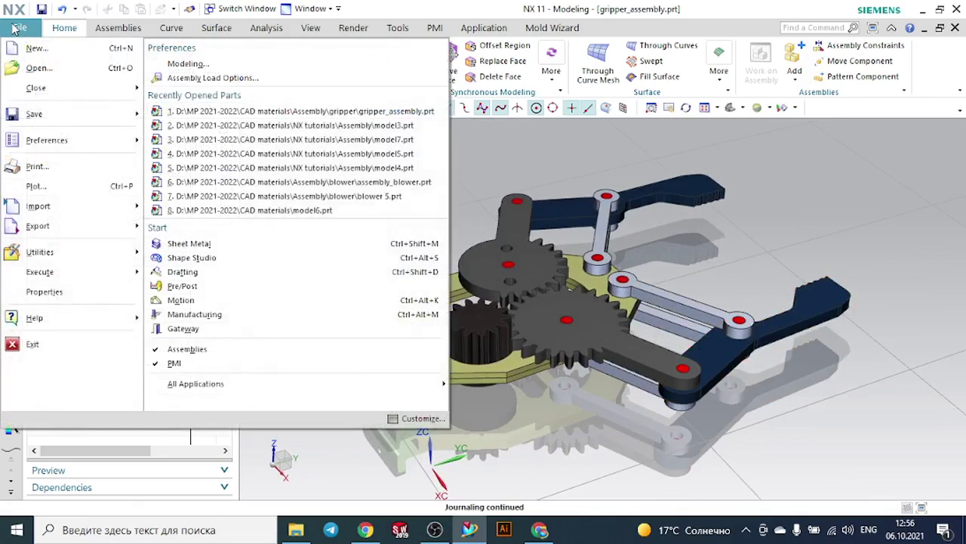
pyautogui.click(28, 49)
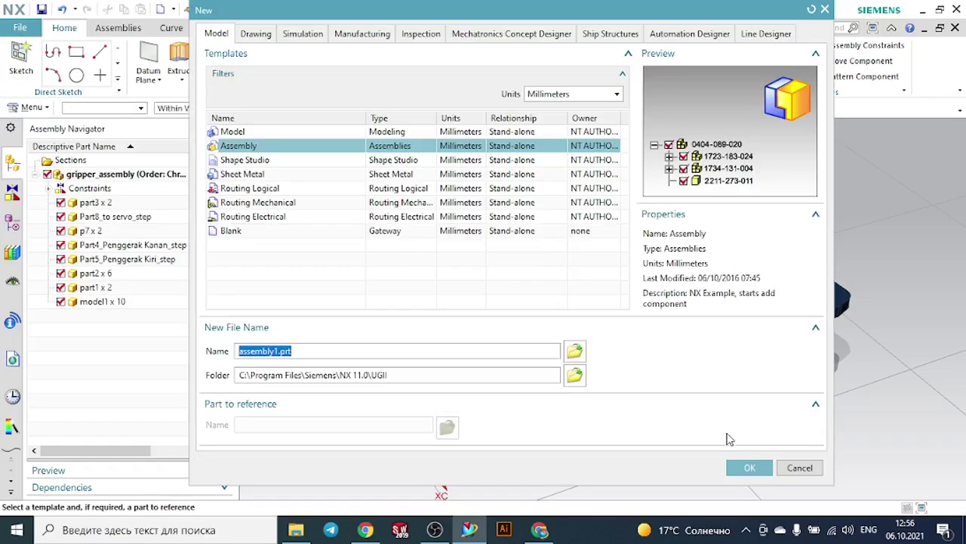
pyautogui.click(744, 468)
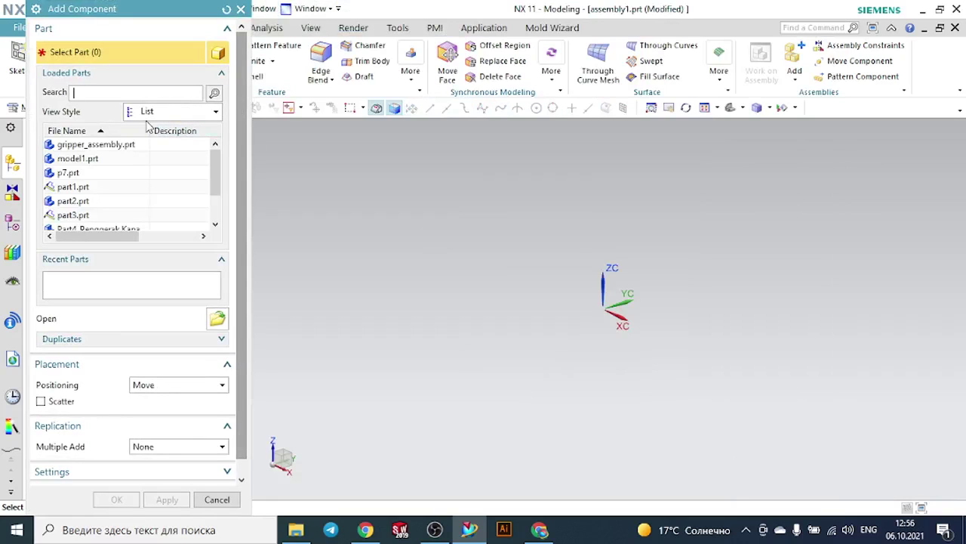
pyautogui.moveTo(85, 173)
pyautogui.click(240, 9)
# Start adding a component and browse for its part file in D:\MP 2021-2022\CAD materials\Assembly\gripper
pyautogui.click(115, 29)
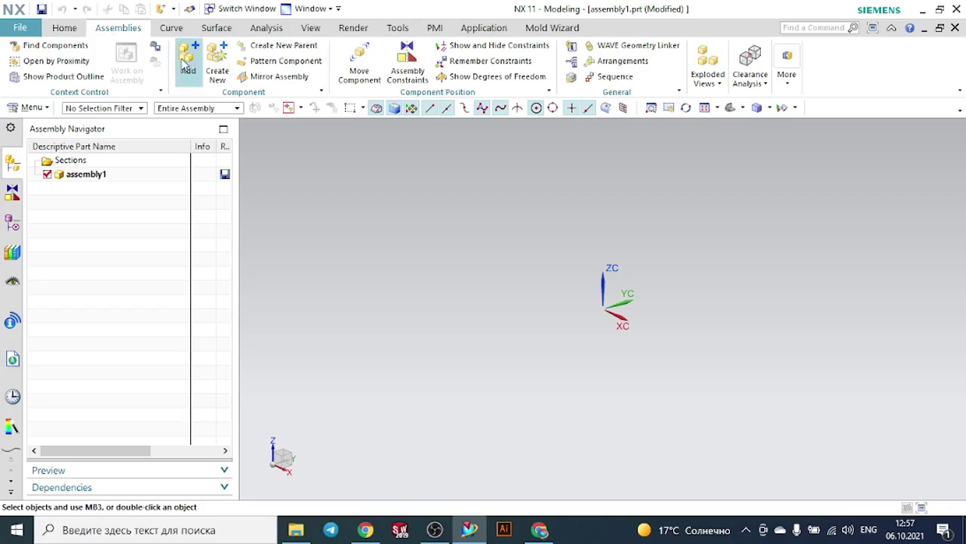
pyautogui.click(189, 61)
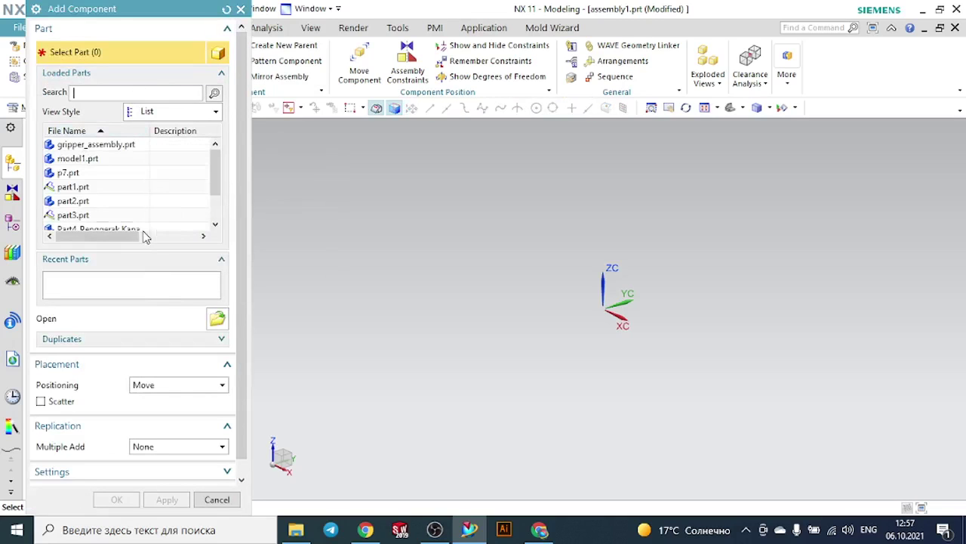
pyautogui.click(217, 320)
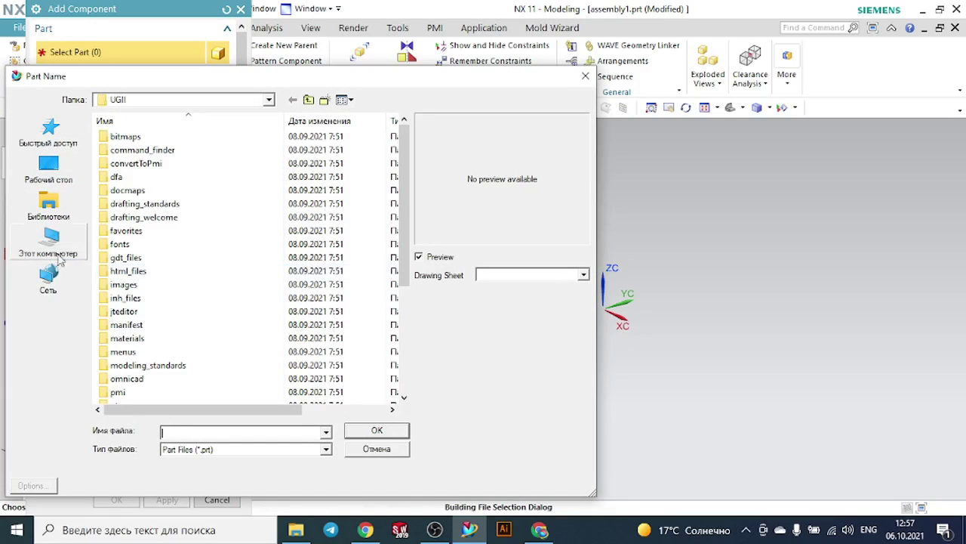
pyautogui.click(50, 241)
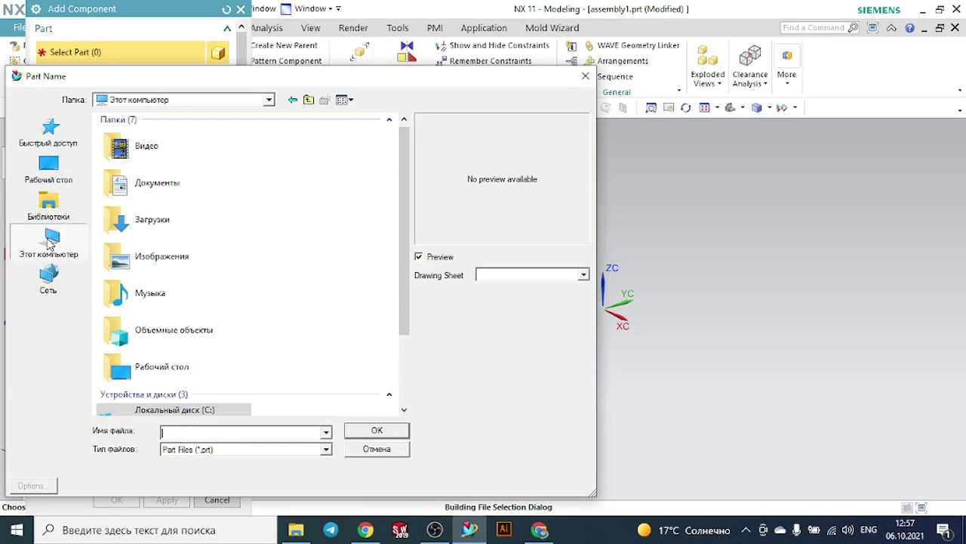
pyautogui.scroll(-2, 181, 270)
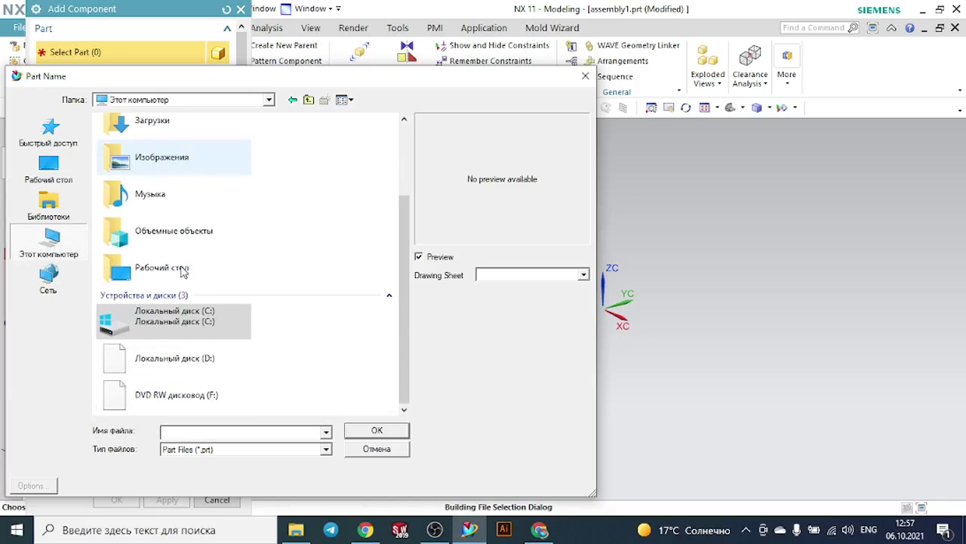
pyautogui.doubleClick(151, 366)
pyautogui.doubleClick(149, 287)
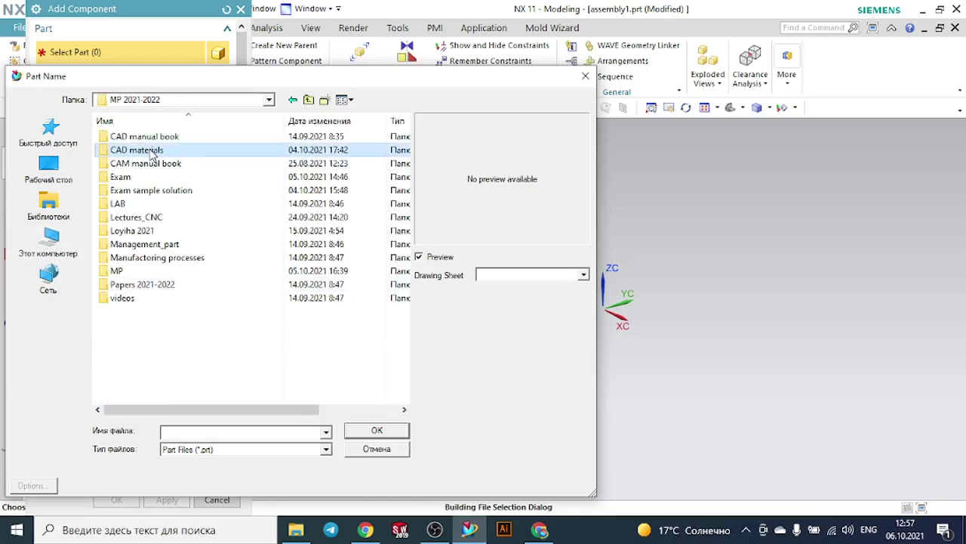
pyautogui.doubleClick(150, 151)
pyautogui.doubleClick(150, 154)
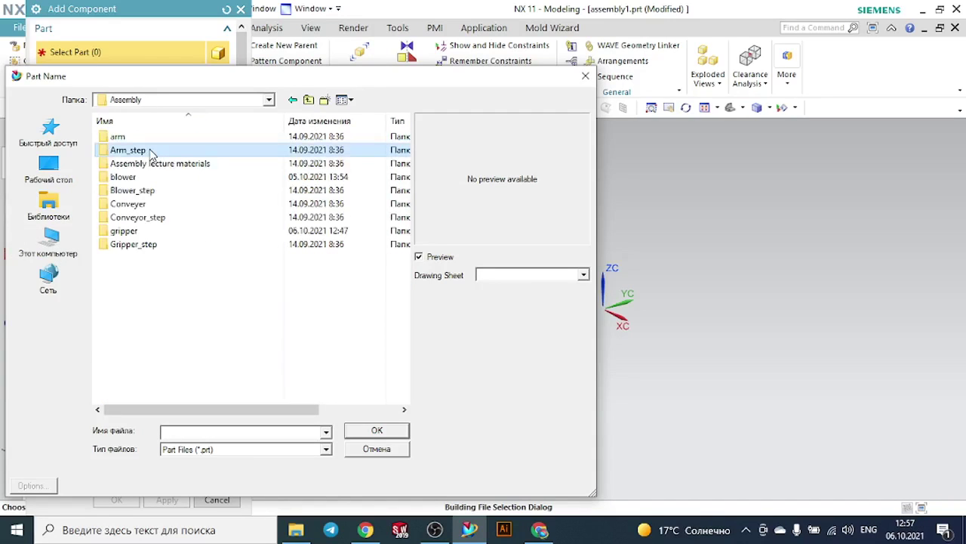
pyautogui.doubleClick(130, 230)
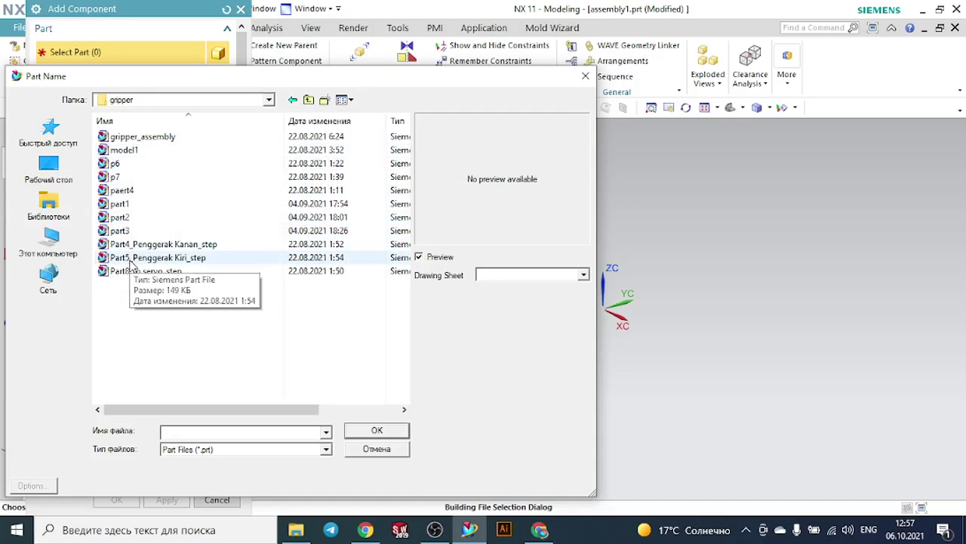
# Preview the gripper folder's part files from model1 through part3 and load part3 as the component
pyautogui.click(136, 151)
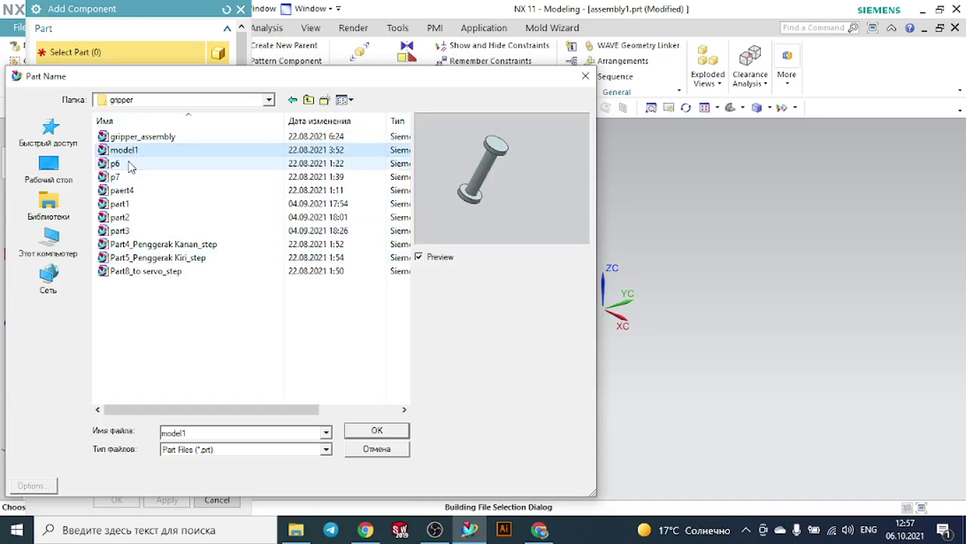
pyautogui.click(128, 164)
pyautogui.click(127, 177)
pyautogui.click(125, 191)
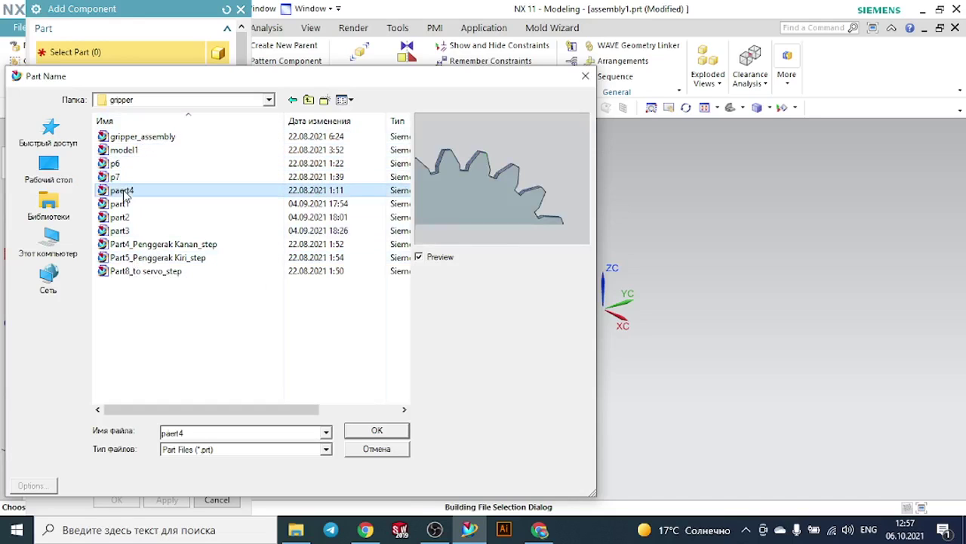
pyautogui.click(120, 204)
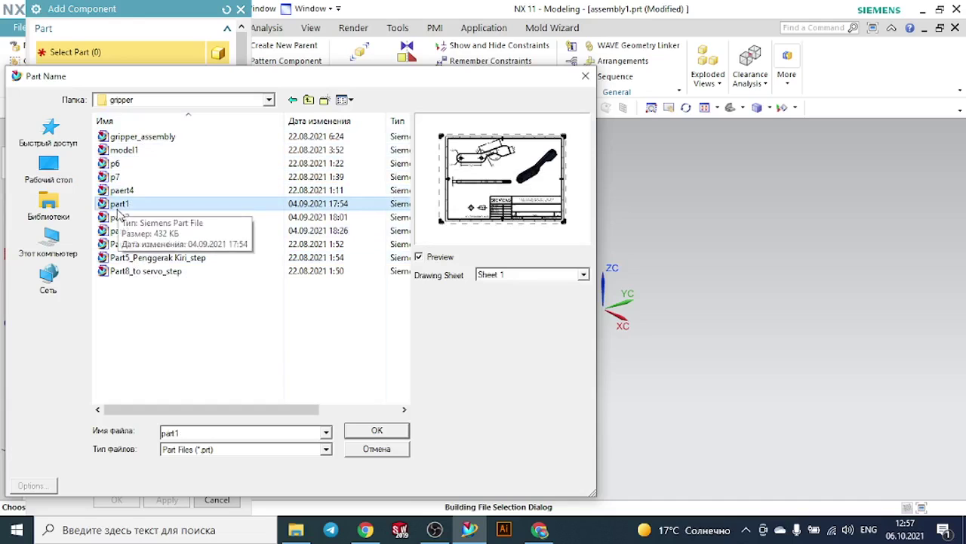
pyautogui.click(118, 219)
pyautogui.click(120, 231)
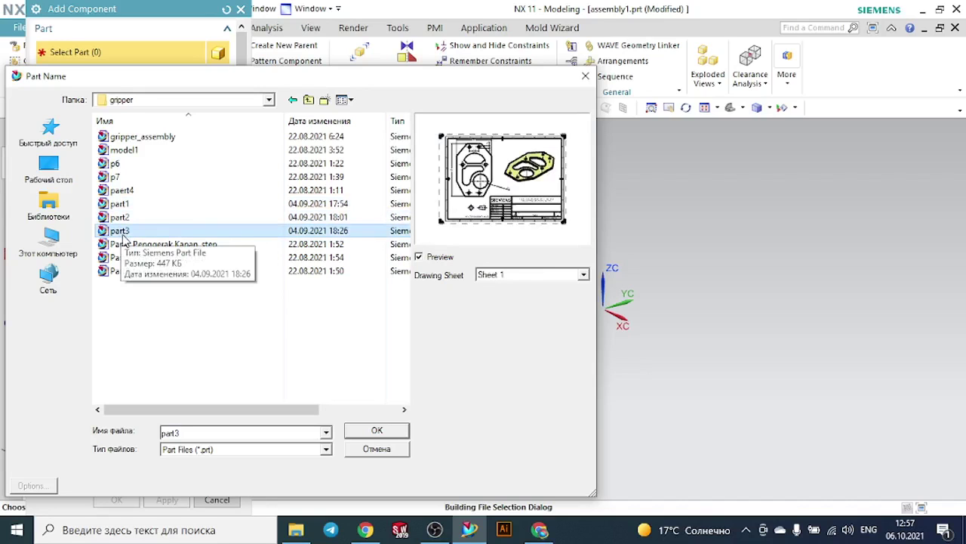
pyautogui.click(398, 434)
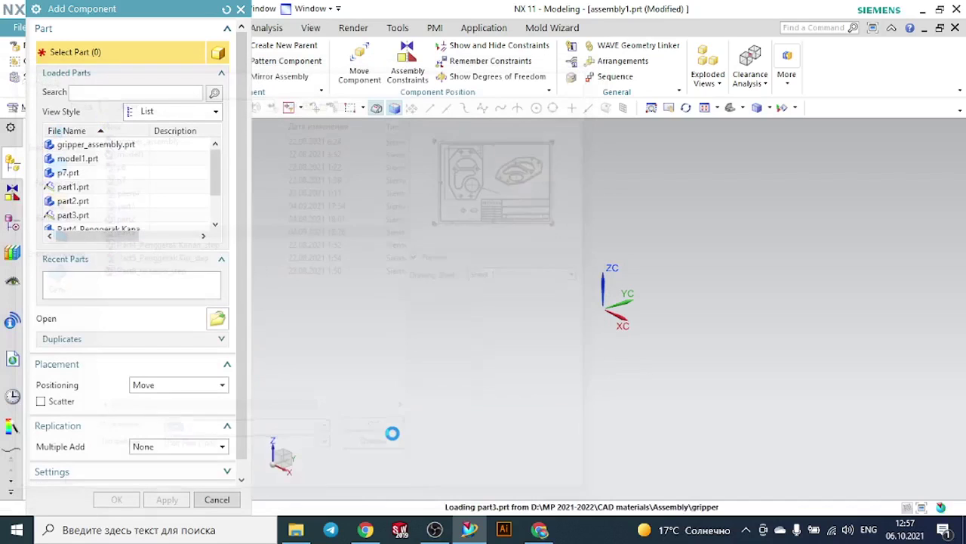
# Place the part3 plate in the assembly with Absolute Origin positioning
pyautogui.click(160, 386)
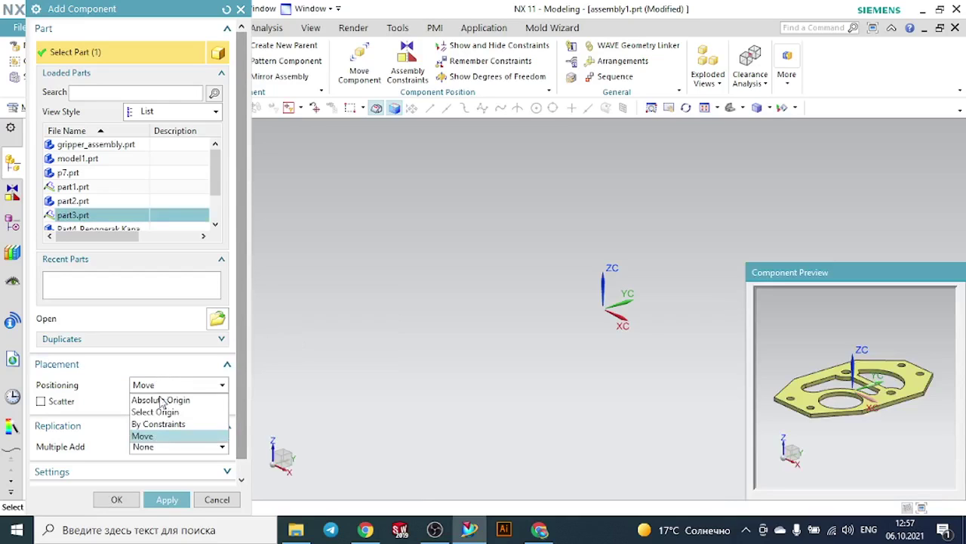
pyautogui.click(161, 400)
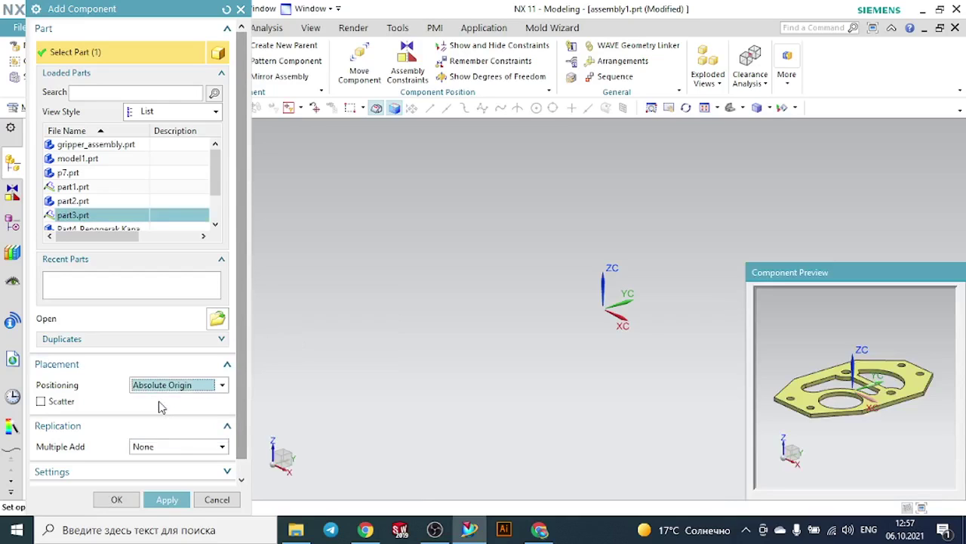
pyautogui.click(117, 500)
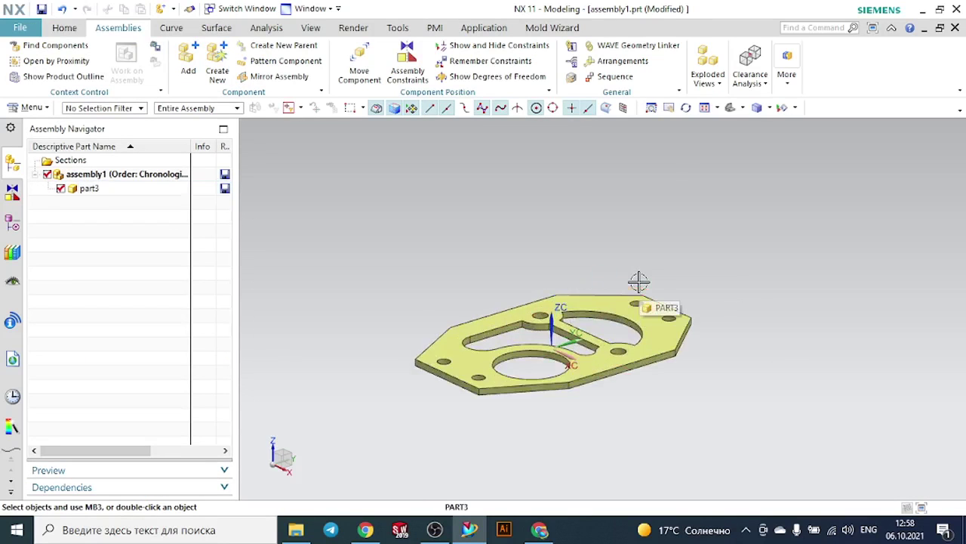
# Add a second part3 plate with Move positioning, using X 0, Y 0, Z 0 as its origin point
pyautogui.scroll(3, 517, 281)
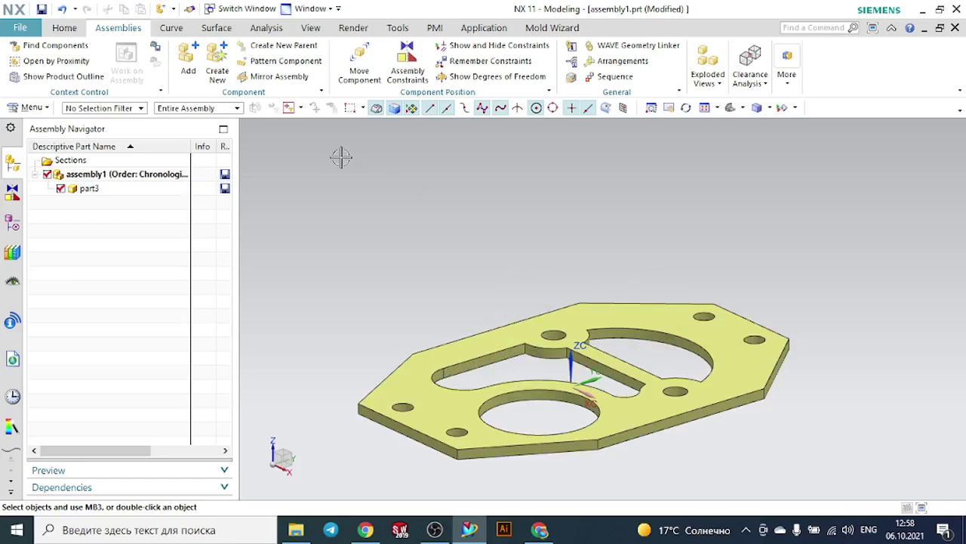
pyautogui.click(190, 66)
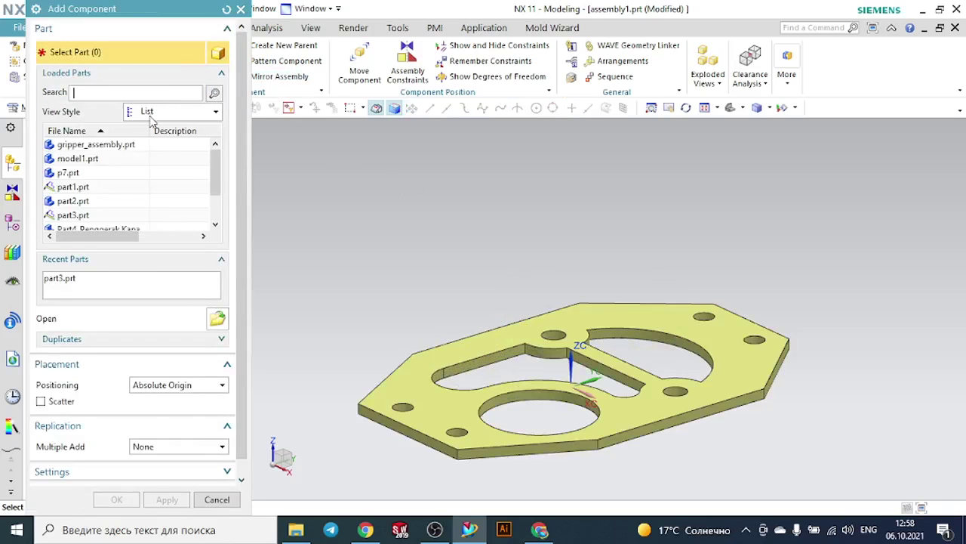
pyautogui.click(95, 163)
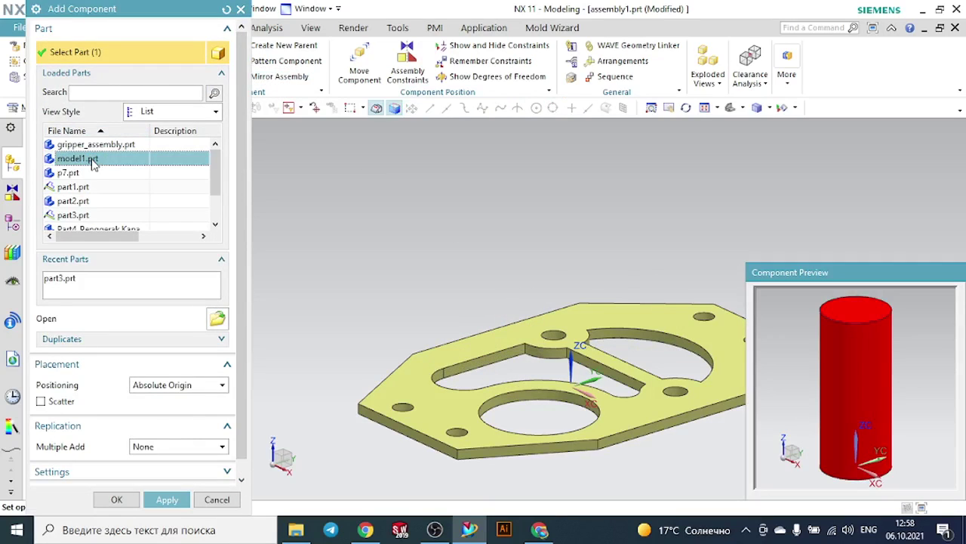
pyautogui.click(85, 216)
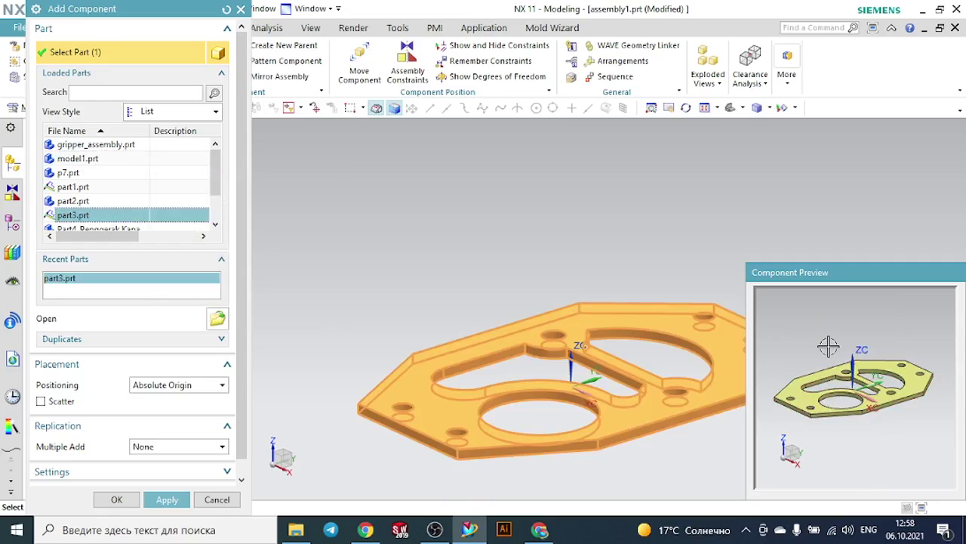
pyautogui.click(152, 386)
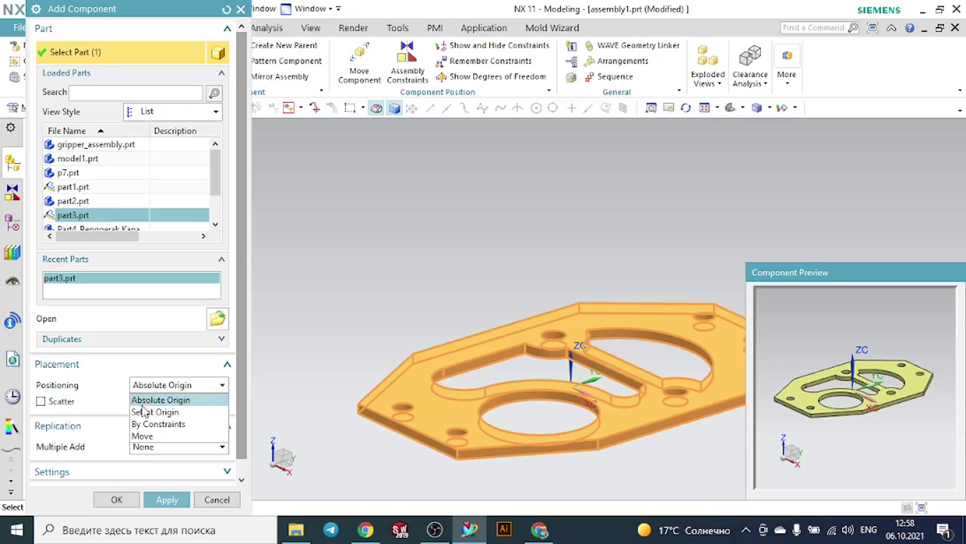
pyautogui.click(141, 436)
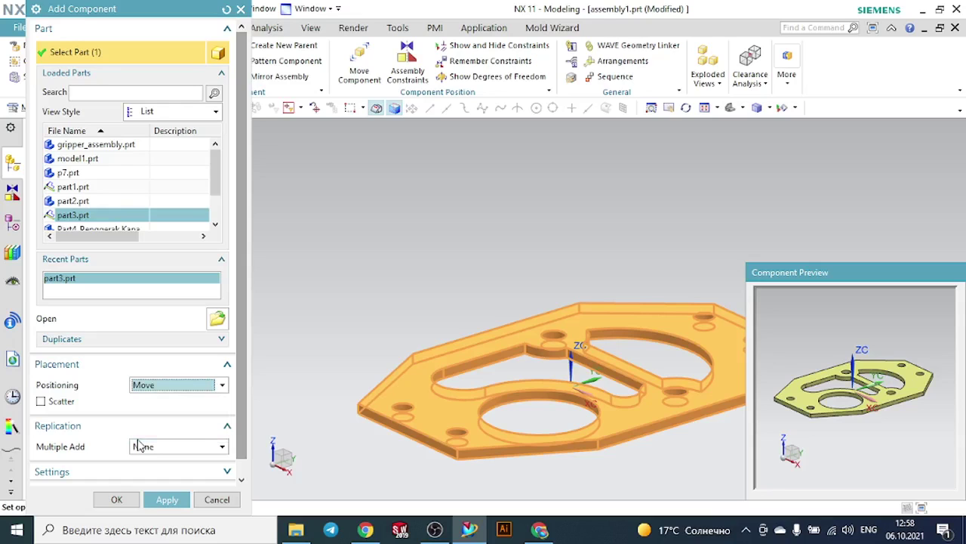
pyautogui.click(119, 501)
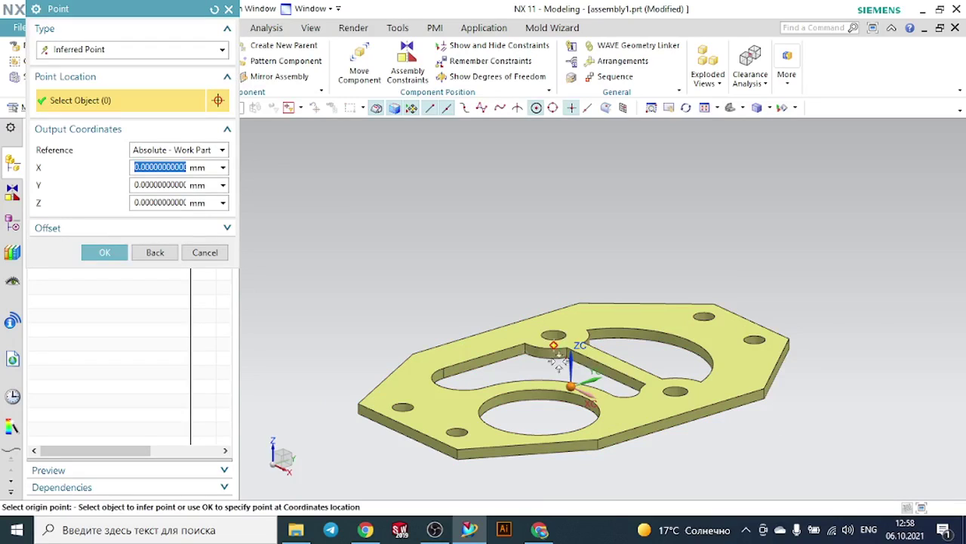
pyautogui.click(103, 252)
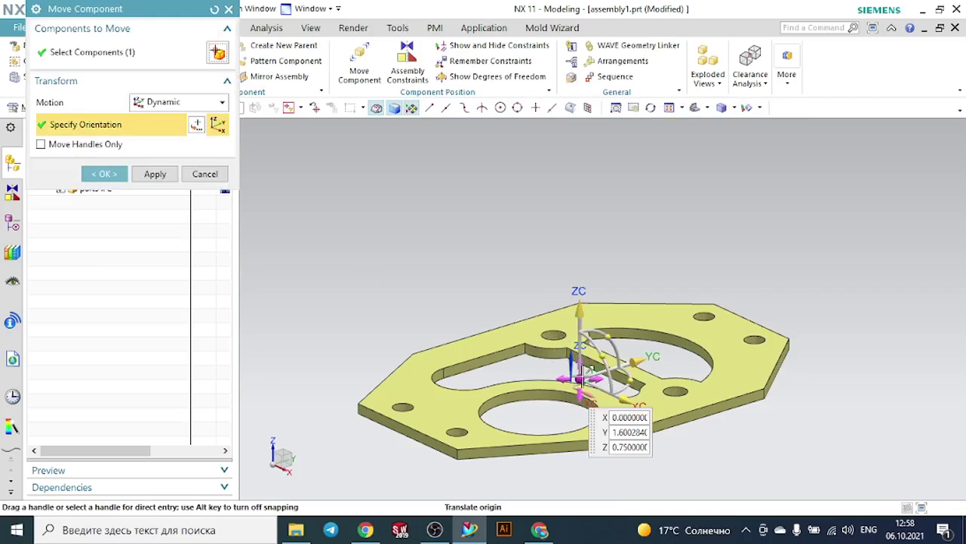
# Move the second part3 plate to about Y 2.5, Z 20.4 mm, above the first plate, and accept the placement
pyautogui.moveTo(587, 371); pyautogui.dragTo(585, 246)
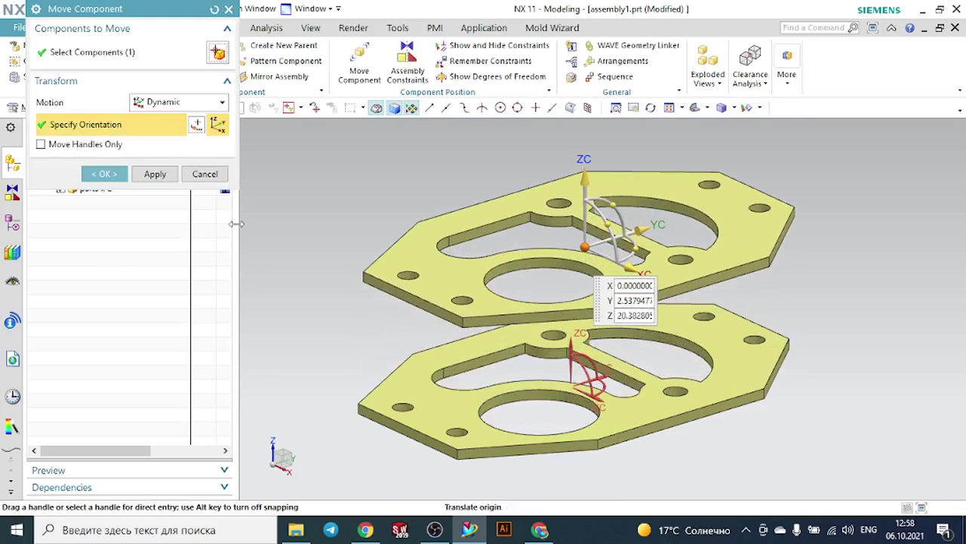
pyautogui.click(104, 174)
pyautogui.scroll(-3, 444, 253)
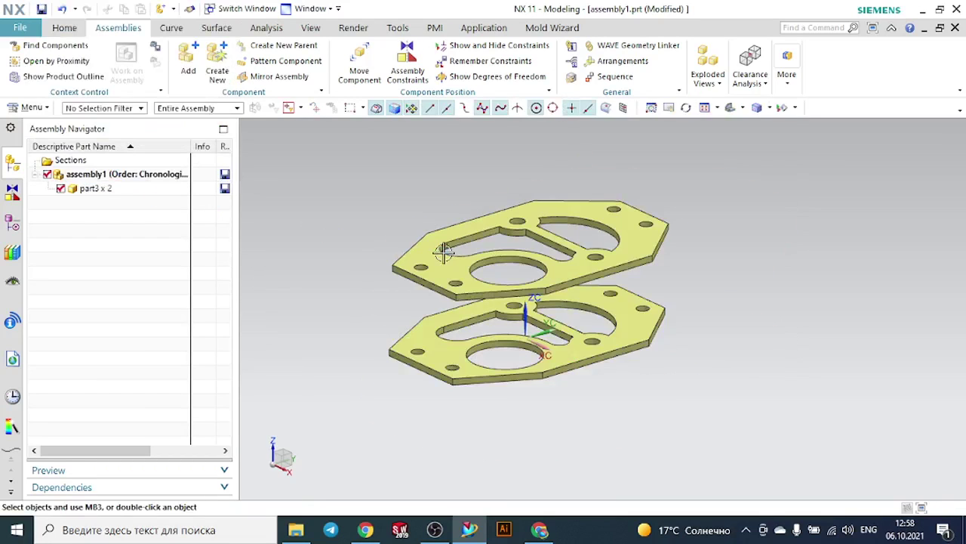
pyautogui.moveTo(444, 253); pyautogui.dragTo(465, 294, button='middle')
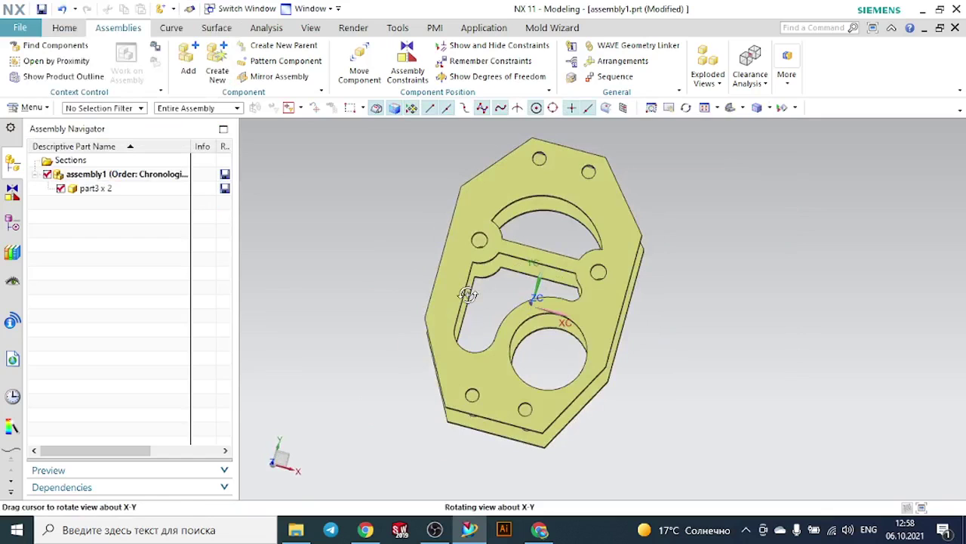
pyautogui.click(743, 108)
pyautogui.click(758, 128)
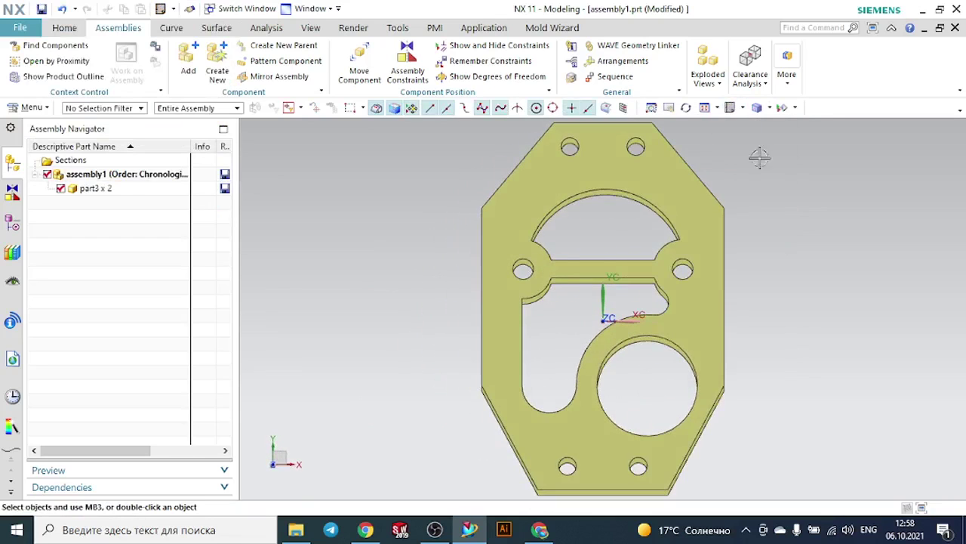
pyautogui.scroll(1, 834, 212)
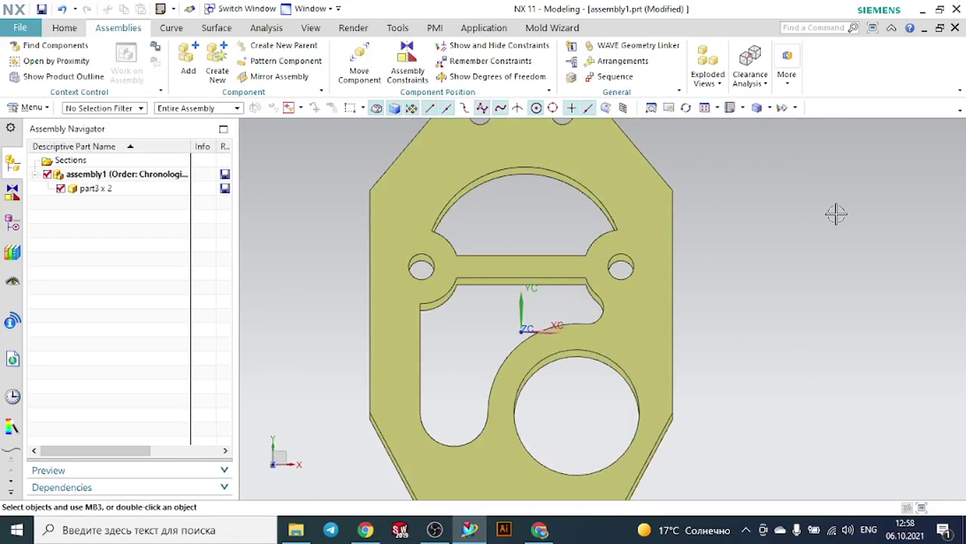
pyautogui.moveTo(835, 214); pyautogui.dragTo(761, 205, button='middle')
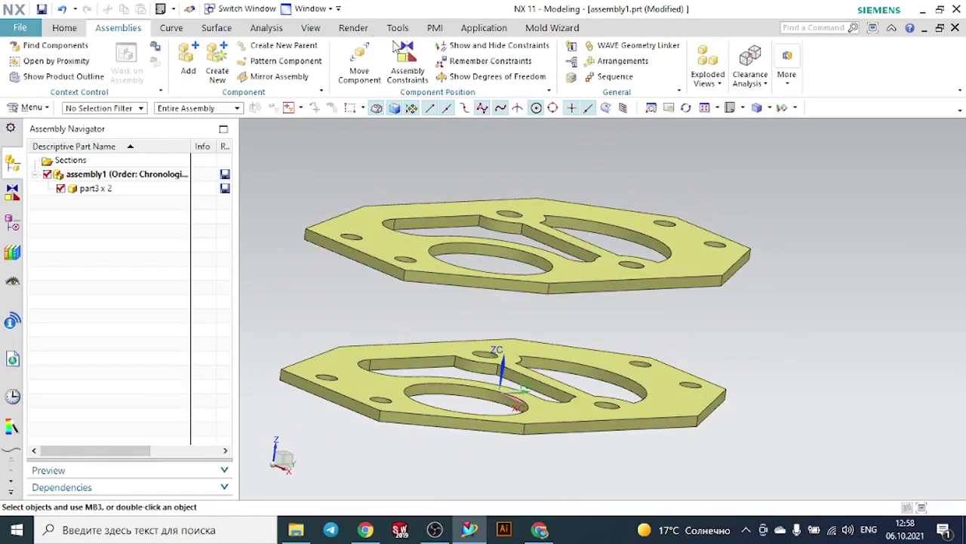
pyautogui.click(399, 47)
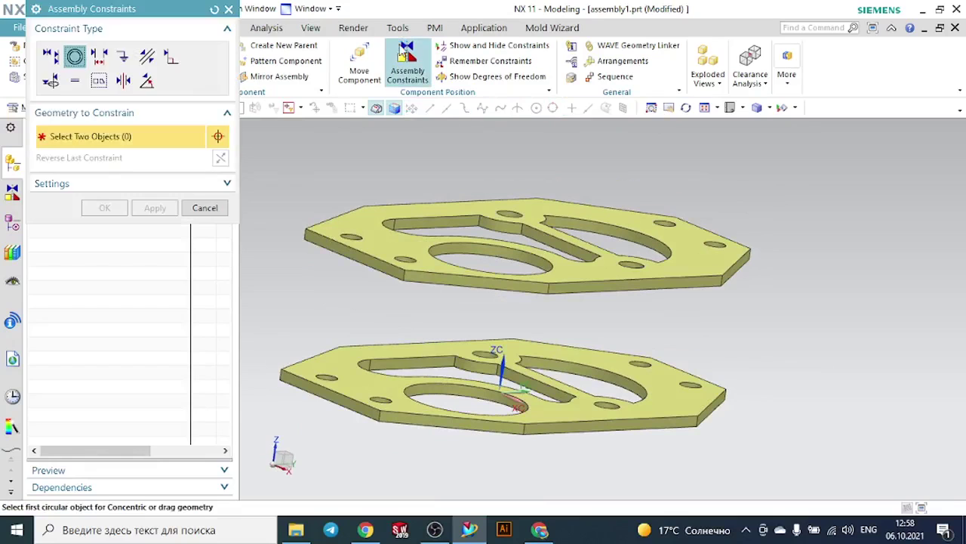
pyautogui.click(146, 57)
pyautogui.scroll(4, 302, 238)
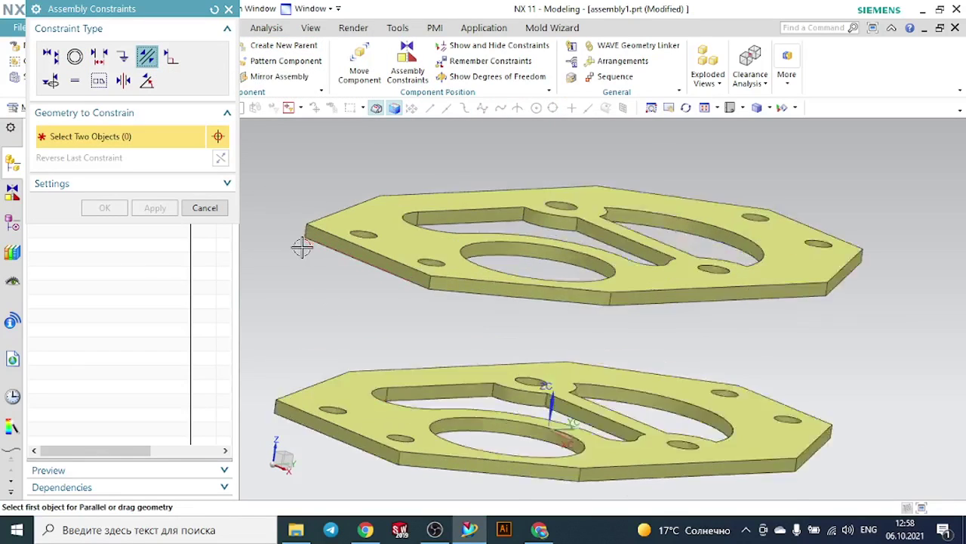
pyautogui.click(327, 232)
pyautogui.scroll(-4, 327, 234)
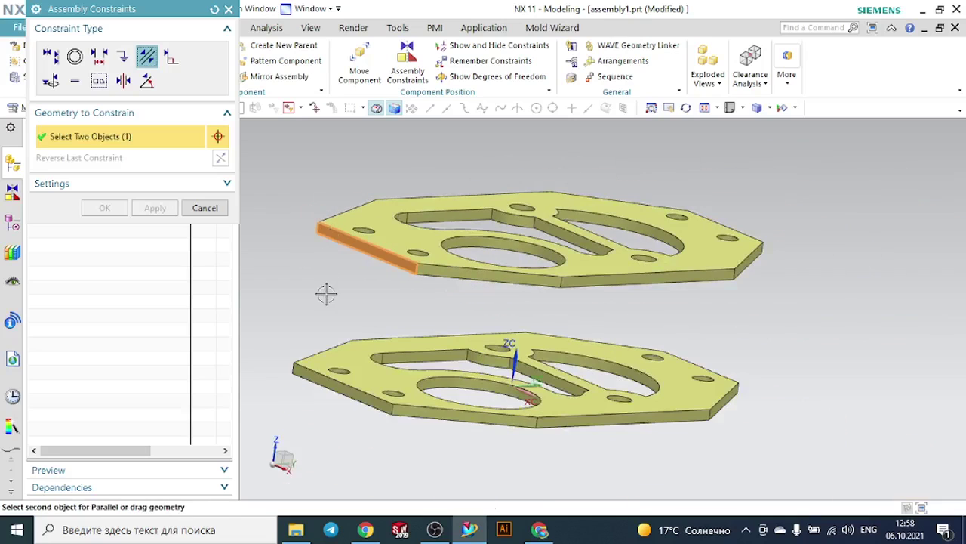
pyautogui.click(302, 370)
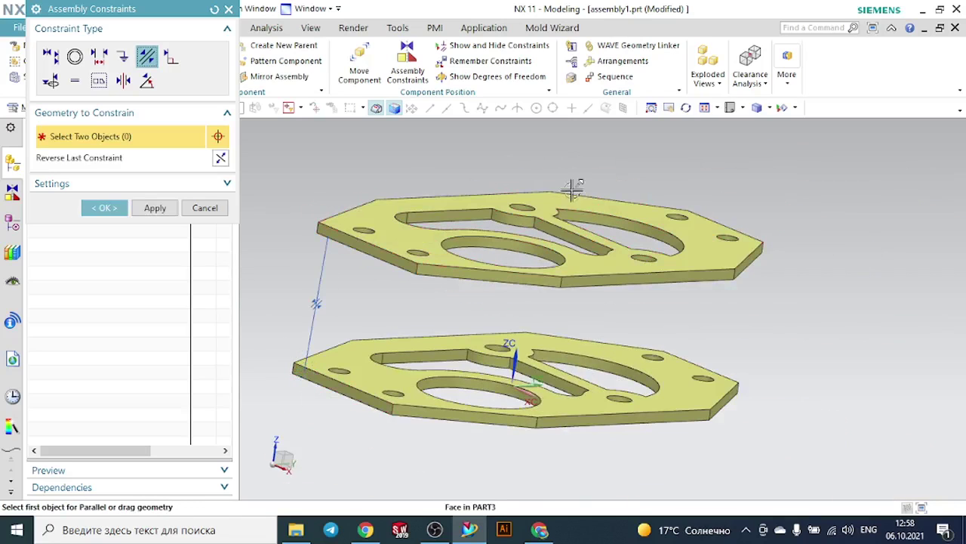
pyautogui.click(730, 108)
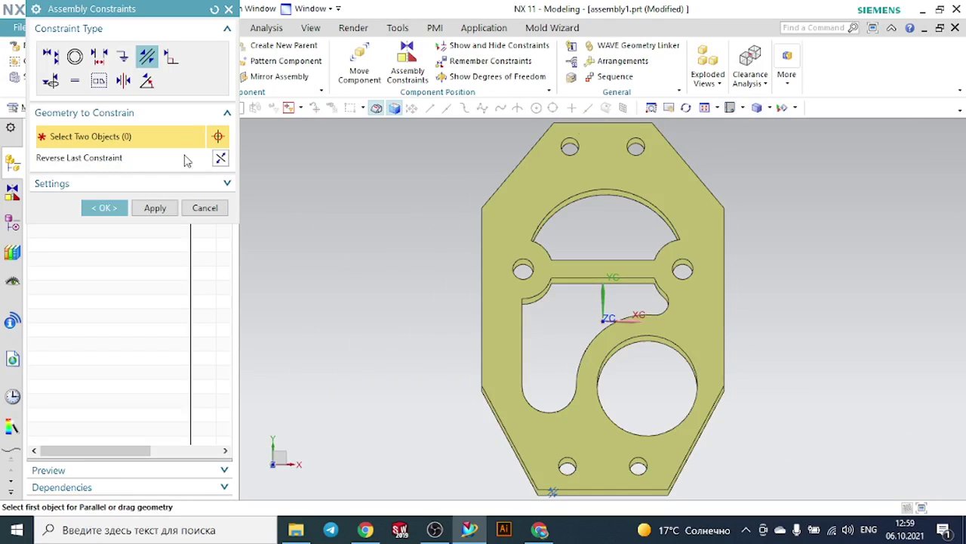
pyautogui.click(229, 9)
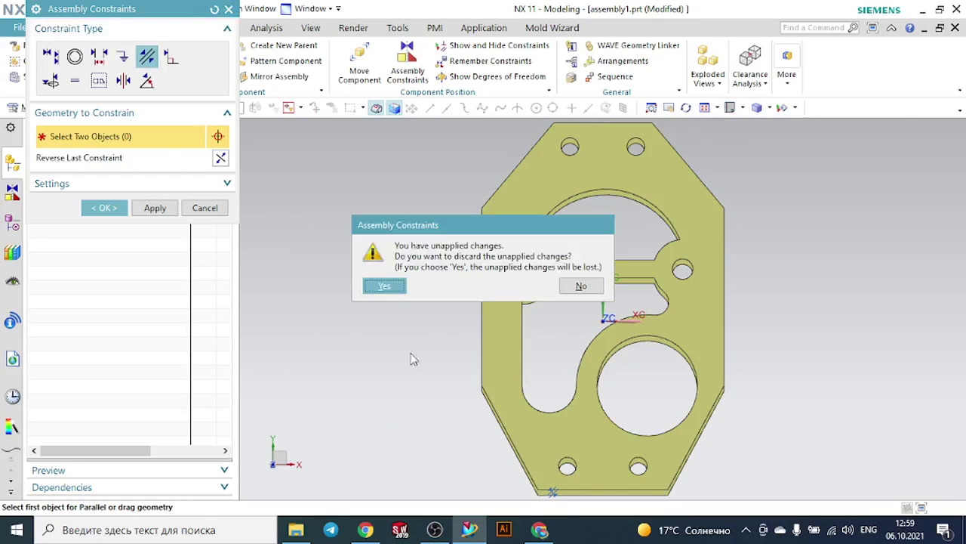
pyautogui.click(390, 291)
# Align the axes of matching corner mounting holes in the two plates with a Touch Align constraint using Infer Center/Axis
pyautogui.moveTo(801, 302); pyautogui.dragTo(761, 289, button='middle')
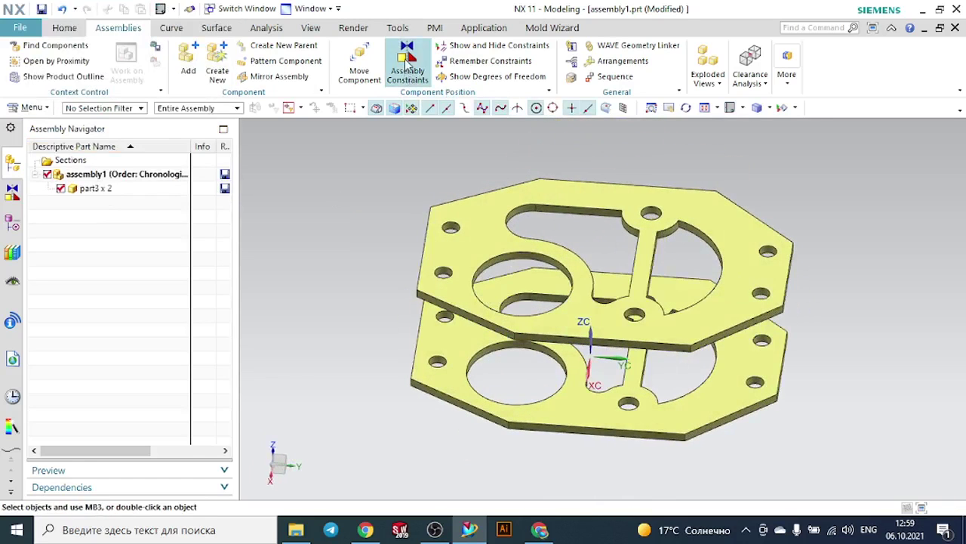
pyautogui.click(400, 67)
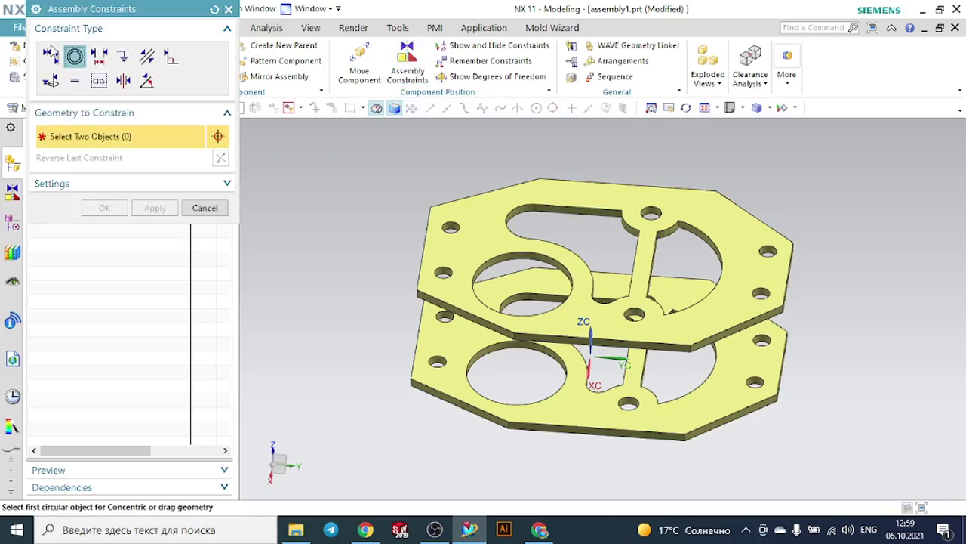
pyautogui.click(51, 57)
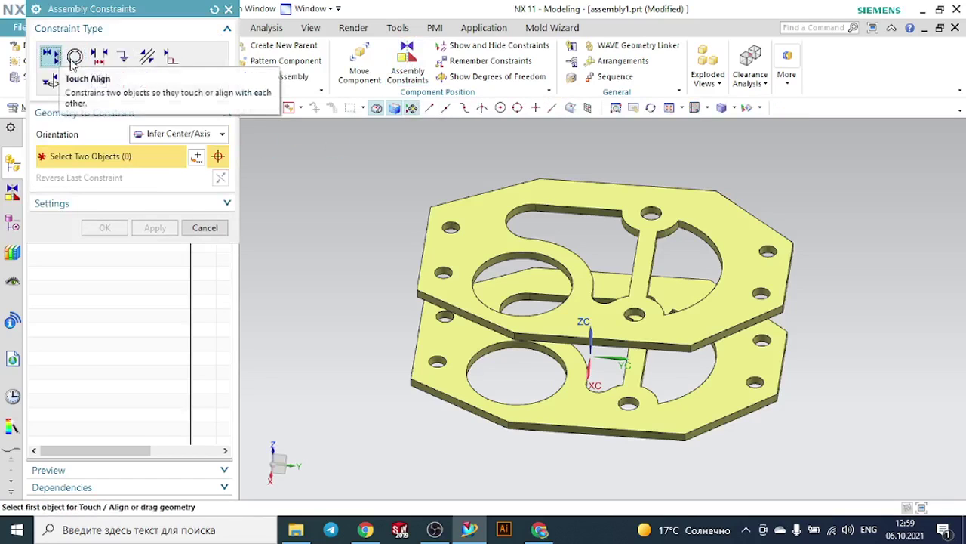
pyautogui.click(168, 136)
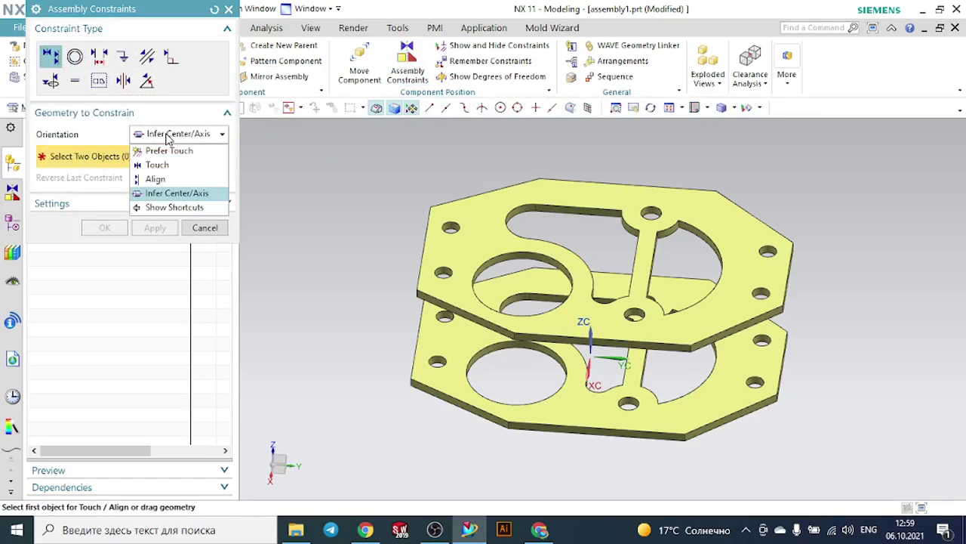
pyautogui.click(155, 195)
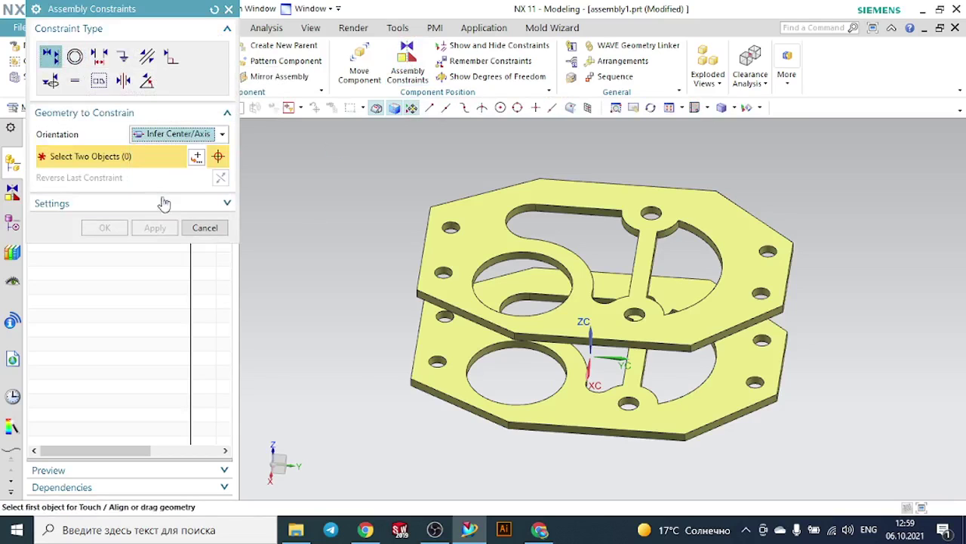
pyautogui.scroll(5, 514, 295)
pyautogui.scroll(1, 408, 259)
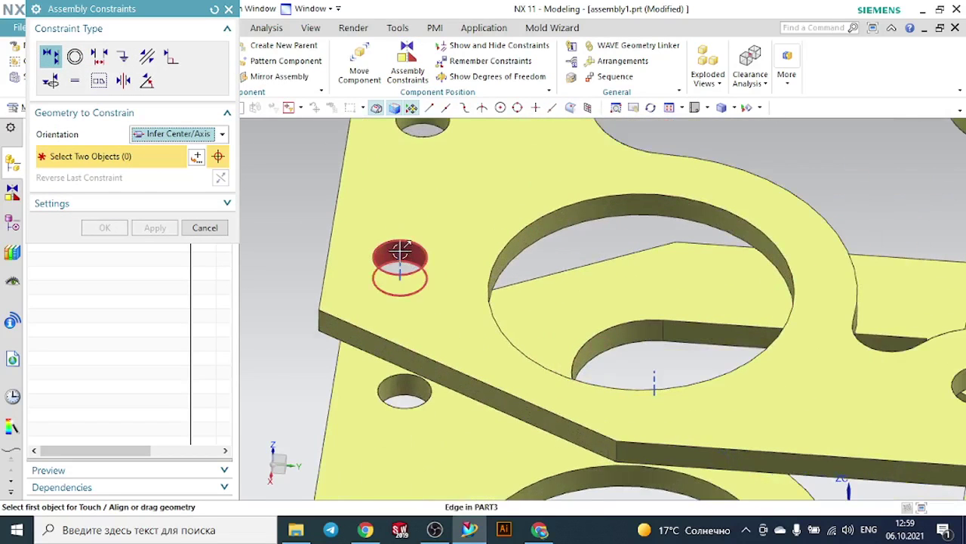
pyautogui.click(407, 257)
pyautogui.scroll(-3, 407, 257)
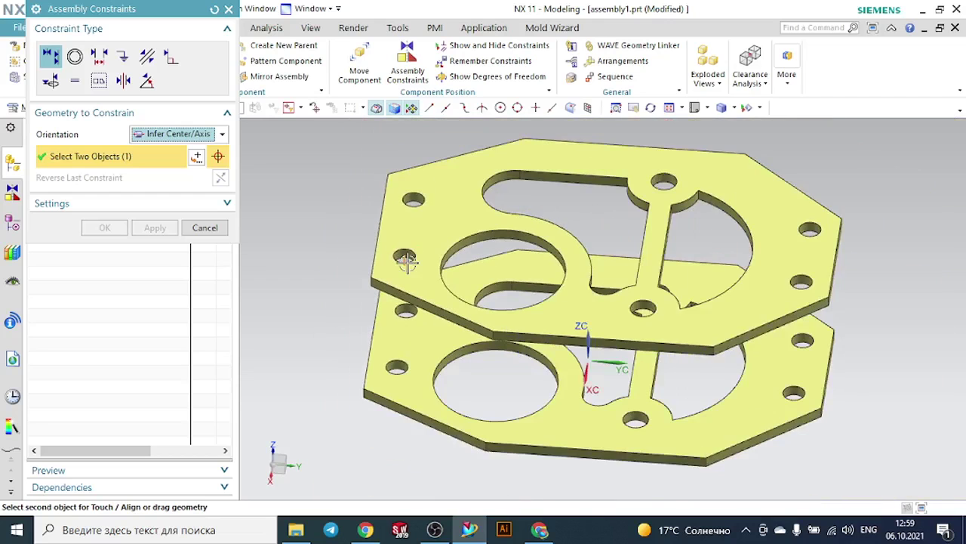
pyautogui.scroll(3, 392, 397)
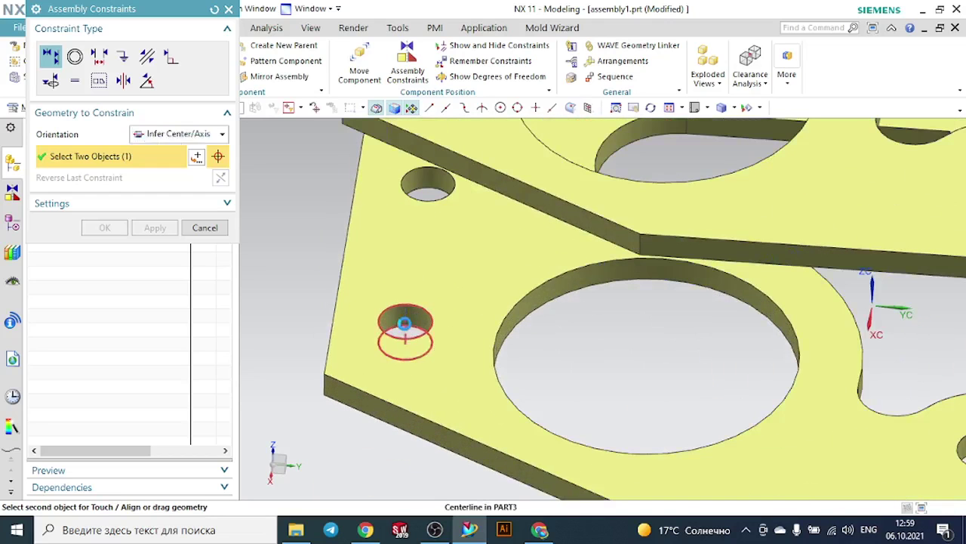
pyautogui.click(403, 326)
pyautogui.scroll(-3, 401, 319)
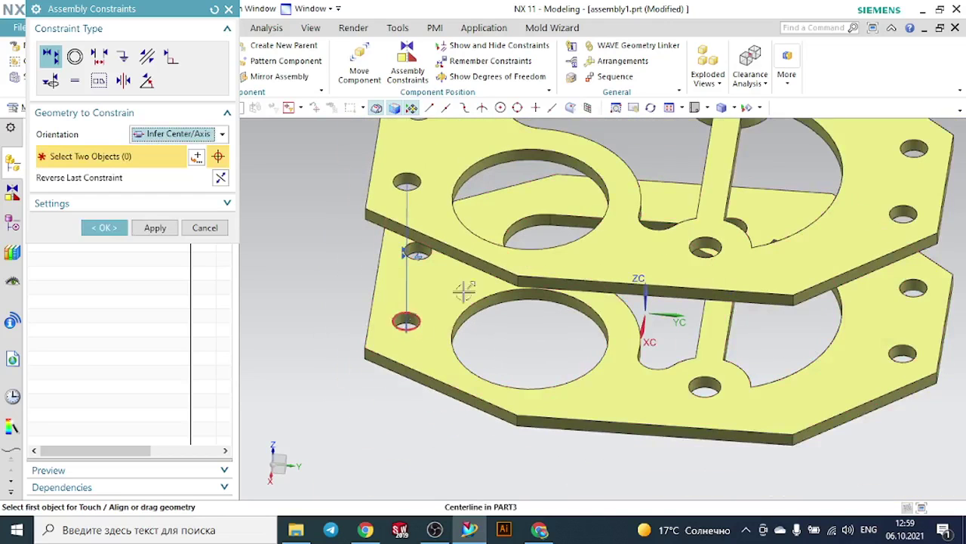
# Add a Touch constraint between the lower plate's top face and the upper plate's underside, and accept both constraints
pyautogui.click(694, 107)
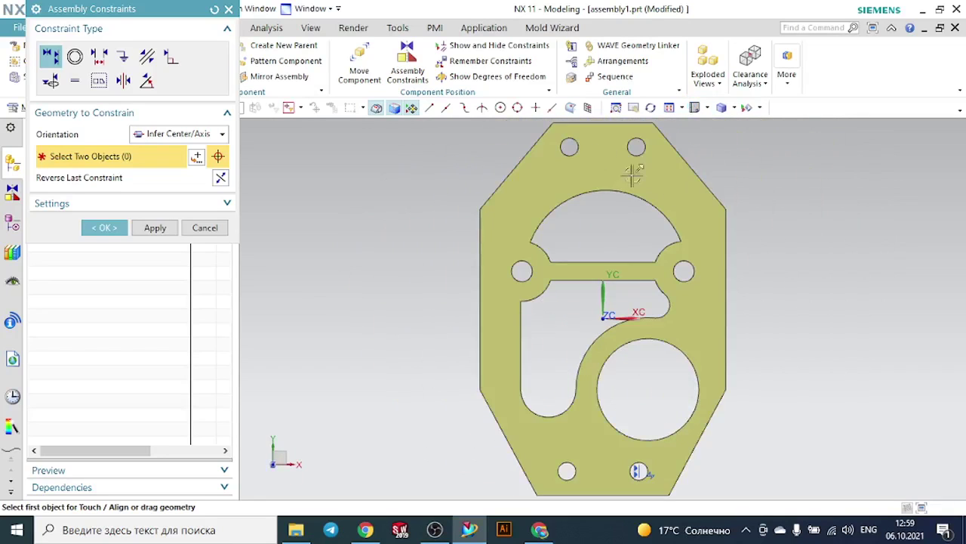
pyautogui.scroll(2, 814, 316)
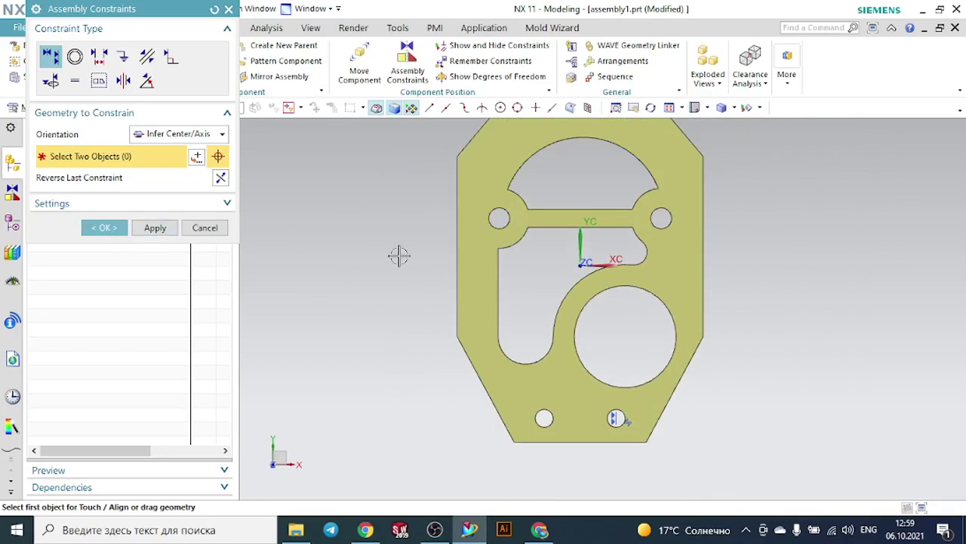
pyautogui.moveTo(397, 254); pyautogui.dragTo(332, 214, button='middle')
pyautogui.moveTo(333, 214); pyautogui.dragTo(340, 224)
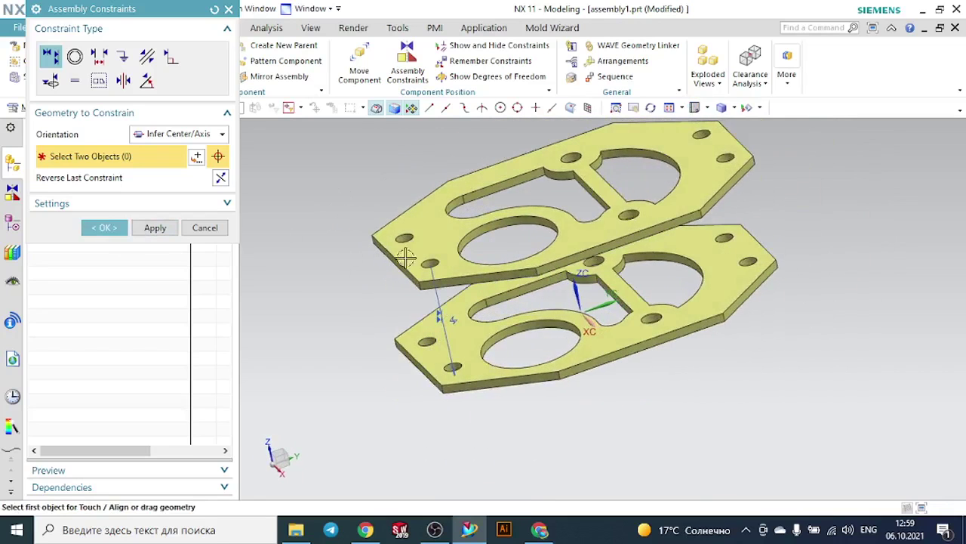
pyautogui.scroll(1, 403, 258)
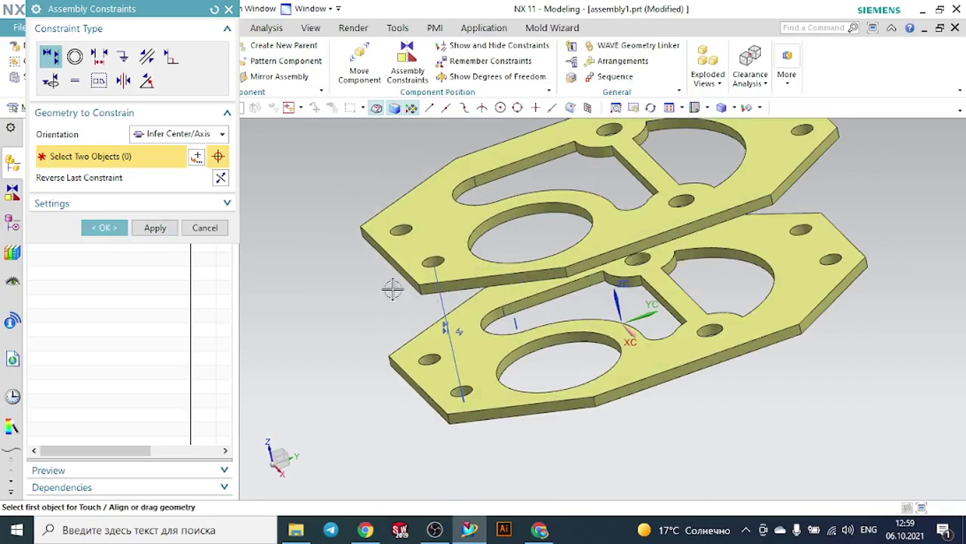
pyautogui.click(148, 134)
pyautogui.click(154, 161)
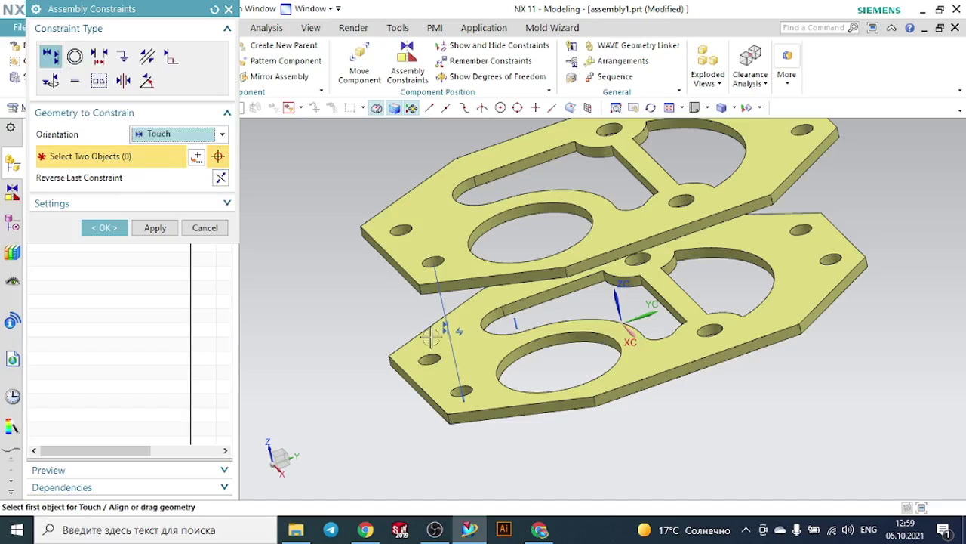
pyautogui.click(456, 382)
pyautogui.moveTo(325, 373); pyautogui.dragTo(345, 314, button='middle')
pyautogui.click(442, 208)
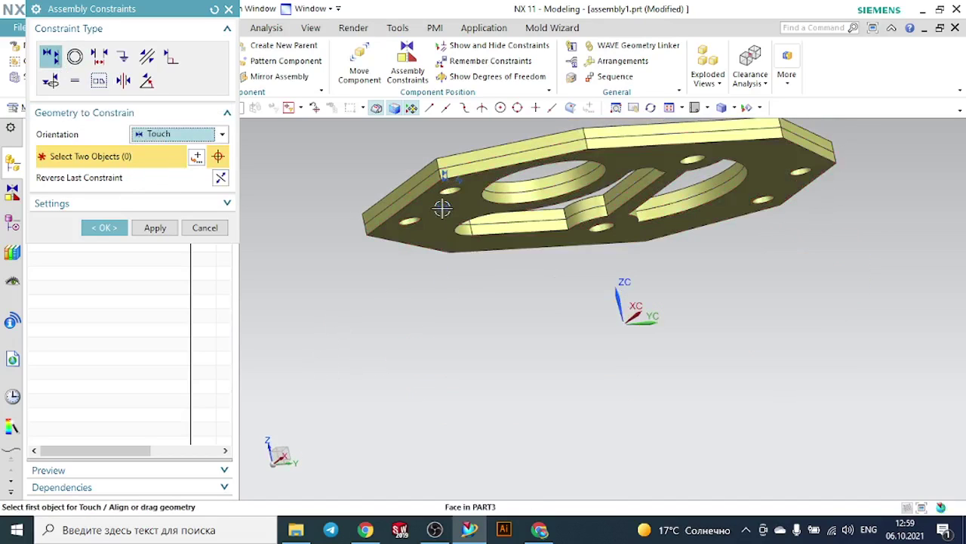
pyautogui.click(94, 227)
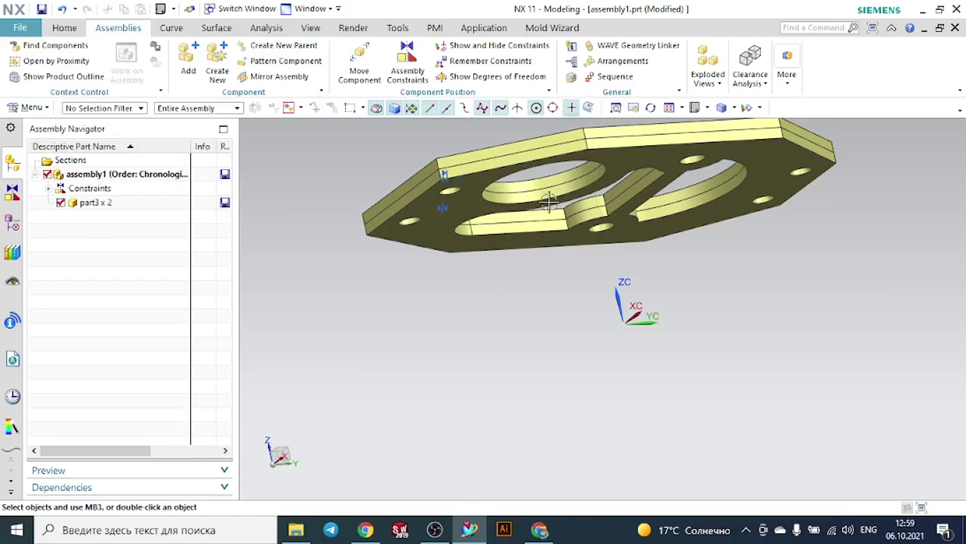
# Examine the stacked plates from above in a pictorial view and select both of them
pyautogui.click(742, 107)
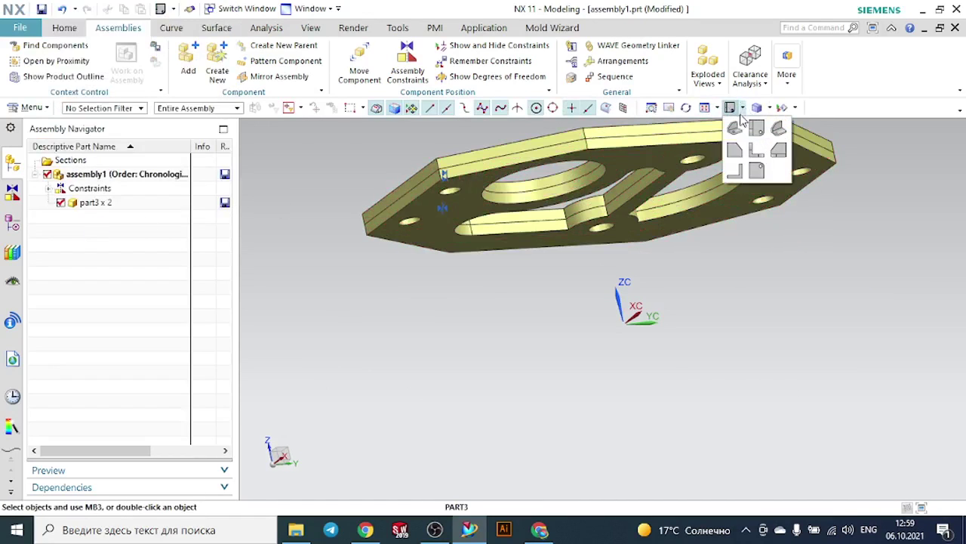
pyautogui.click(738, 122)
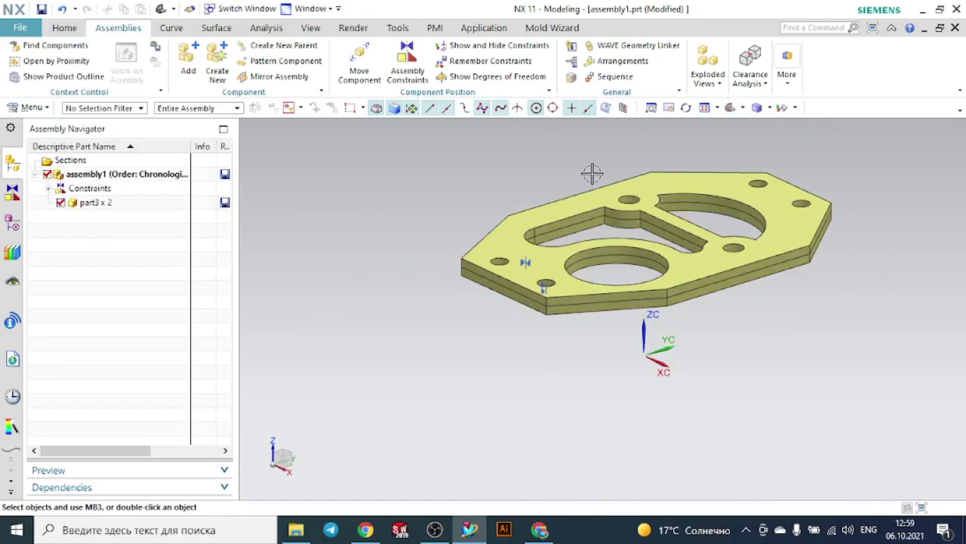
pyautogui.scroll(-2, 592, 173)
pyautogui.scroll(3, 537, 317)
pyautogui.scroll(-3, 542, 287)
pyautogui.scroll(-2, 694, 320)
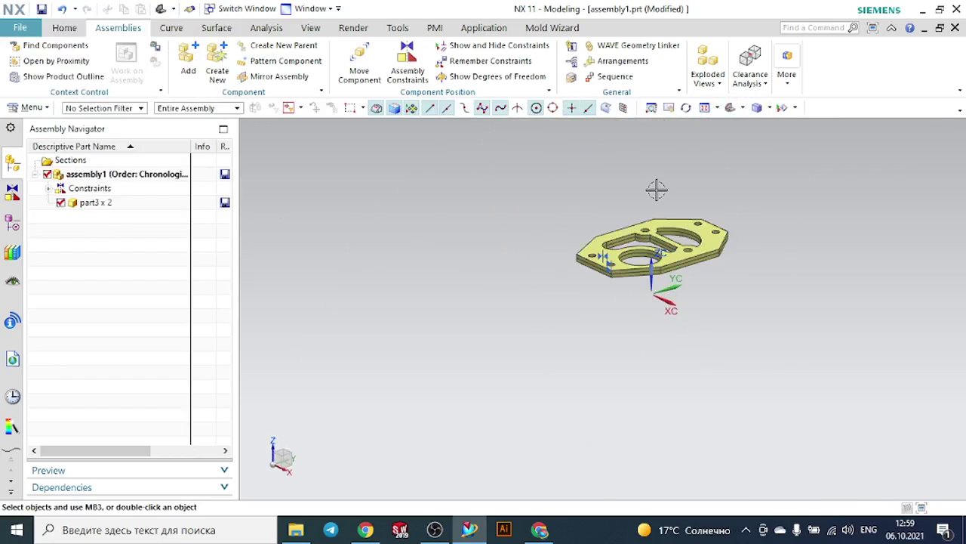
pyautogui.scroll(4, 656, 189)
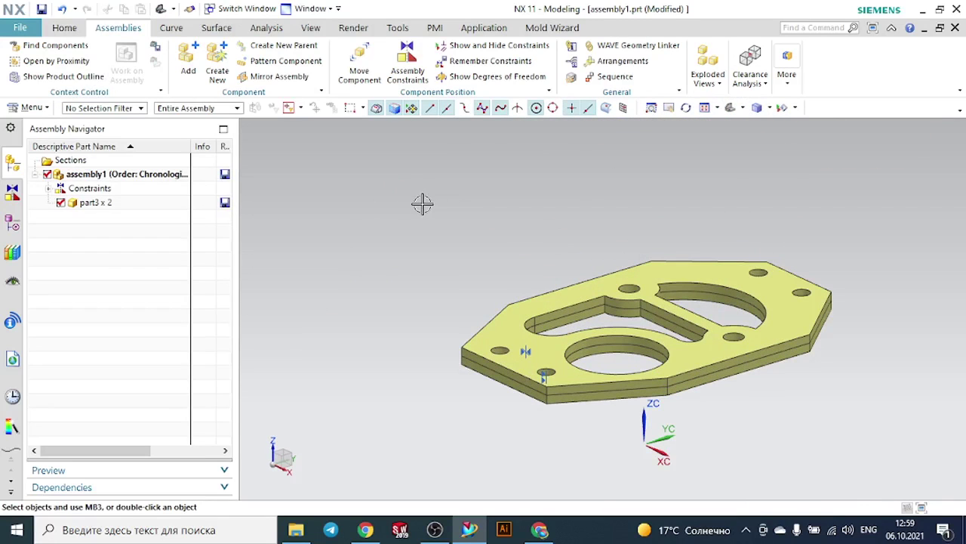
pyautogui.moveTo(406, 198); pyautogui.dragTo(885, 454)
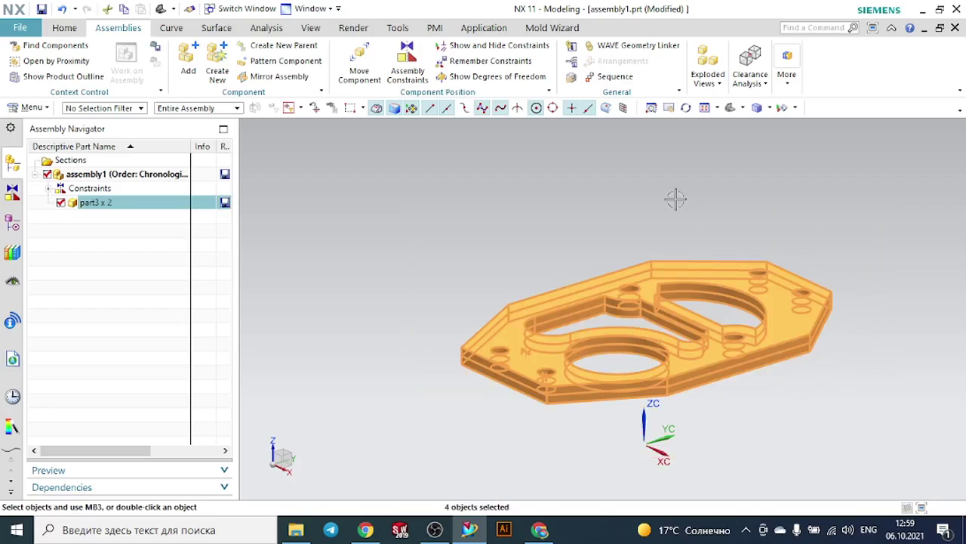
# Add a Fix constraint to the upper part3 plate and accept it
pyautogui.click(407, 65)
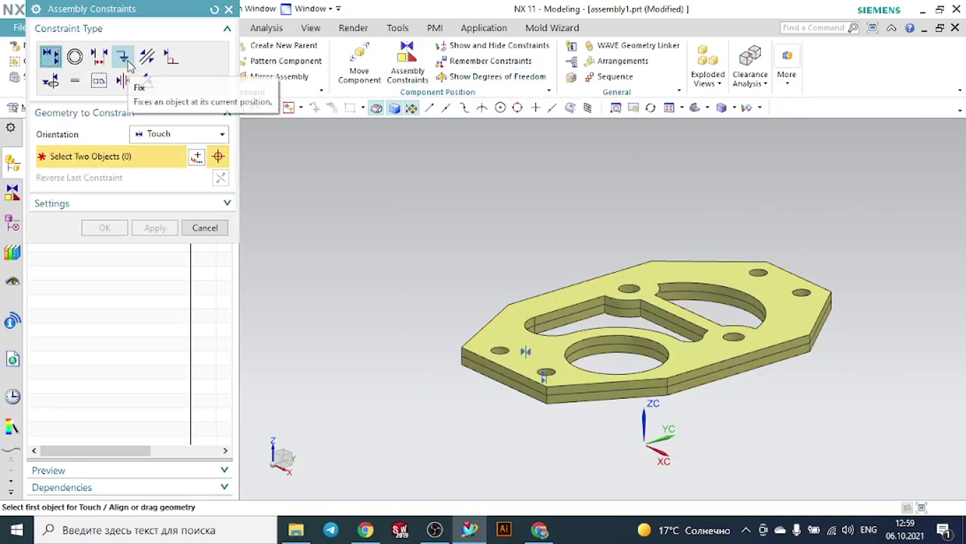
pyautogui.click(125, 60)
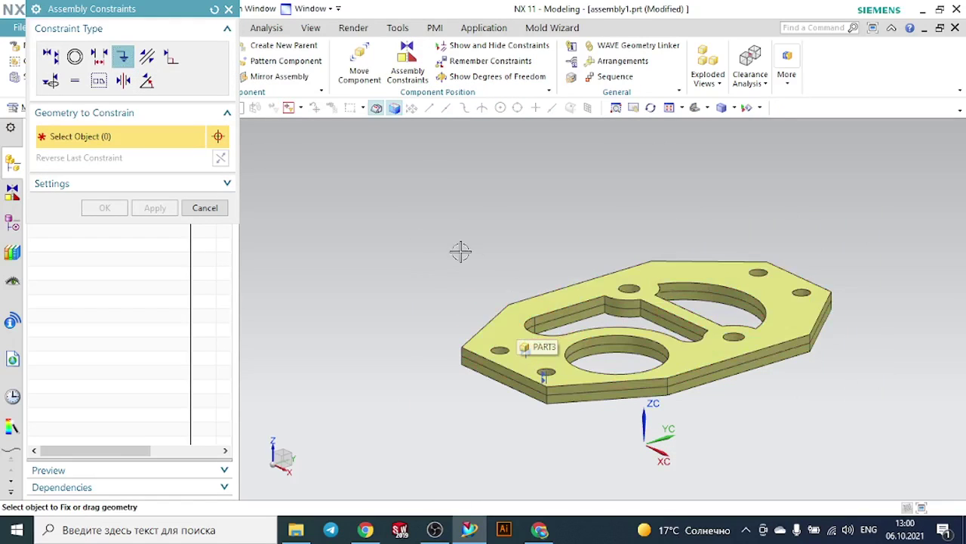
pyautogui.scroll(2, 465, 431)
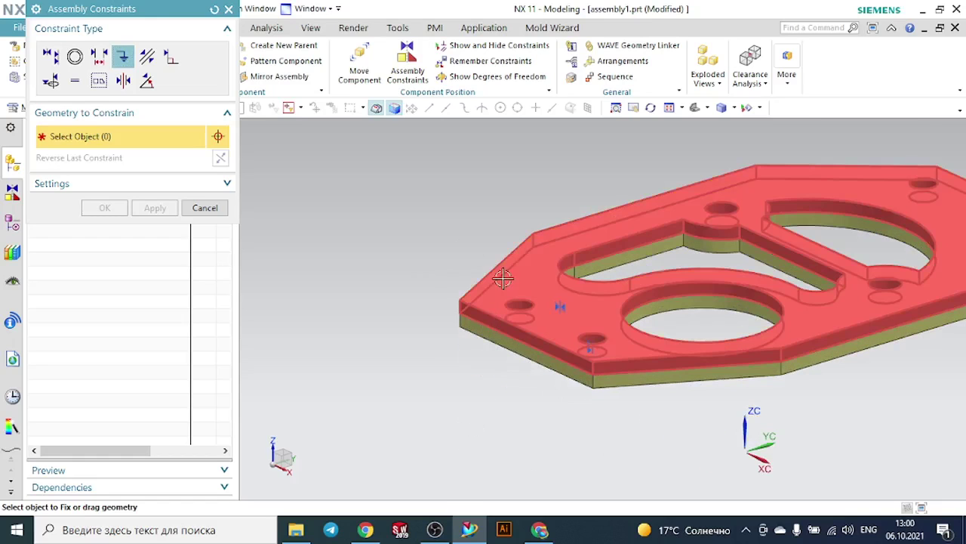
pyautogui.click(507, 276)
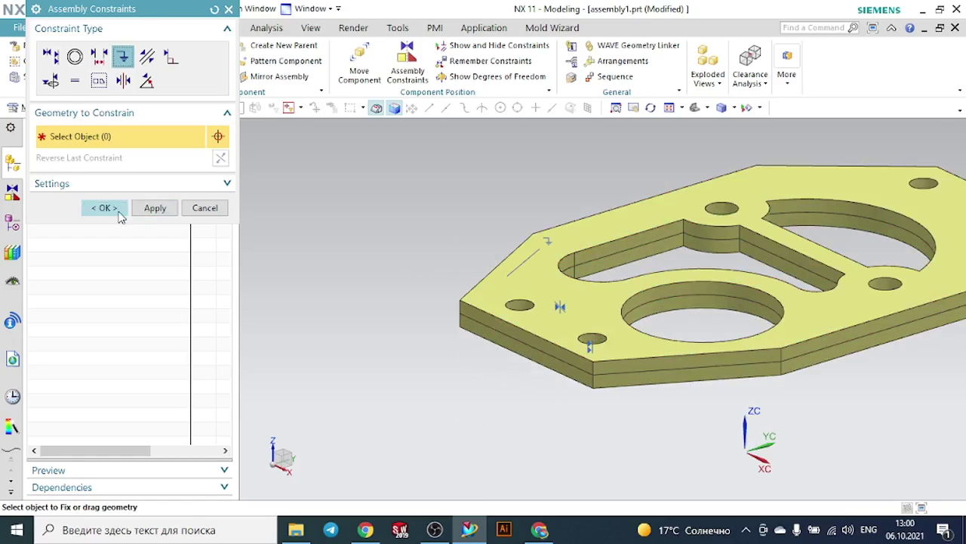
pyautogui.click(118, 213)
# Choose the bracket part p7 from the gripper folder as the next component to add
pyautogui.scroll(-4, 339, 231)
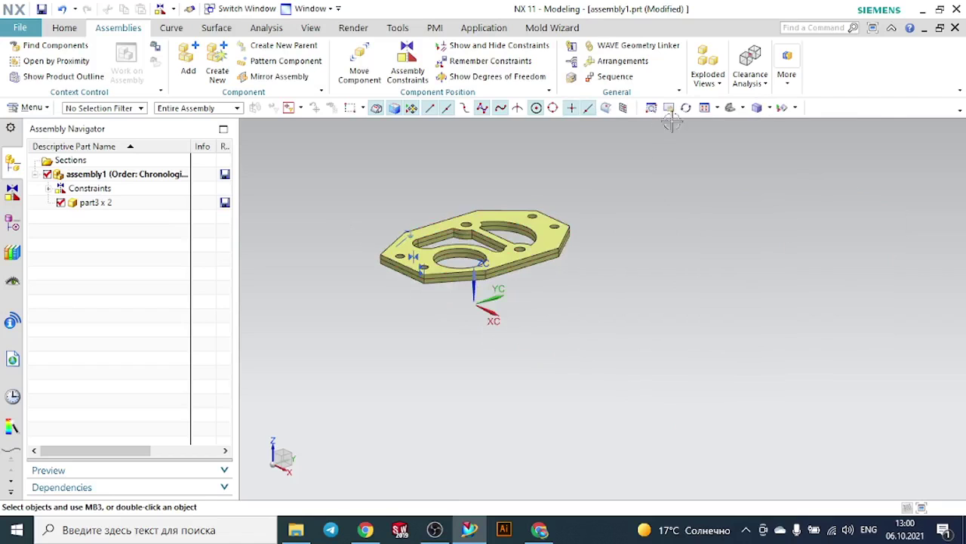
pyautogui.click(726, 108)
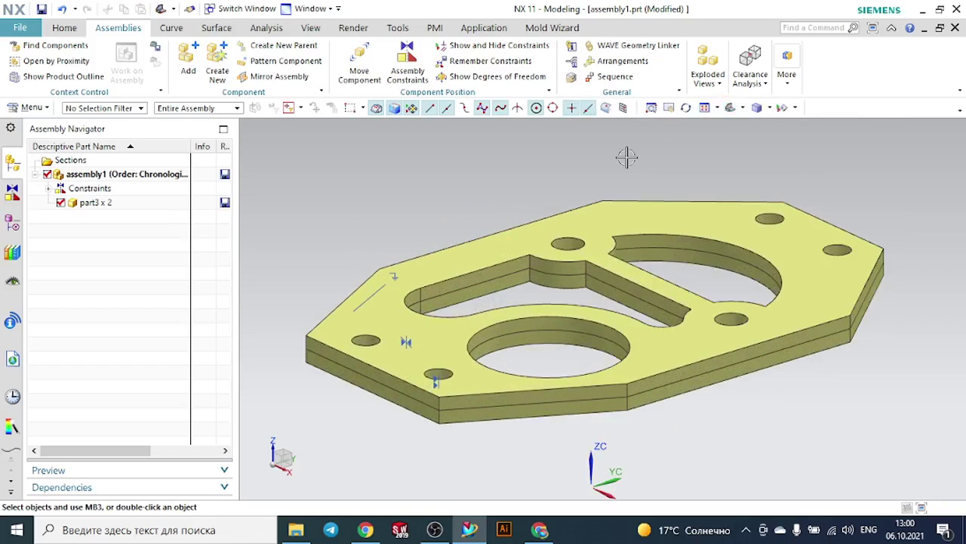
pyautogui.scroll(-2, 627, 157)
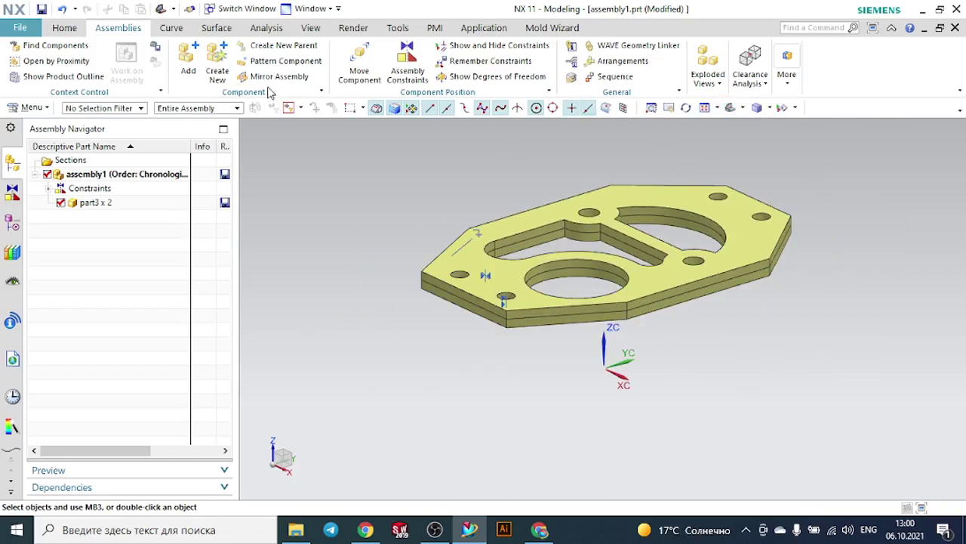
pyautogui.click(188, 57)
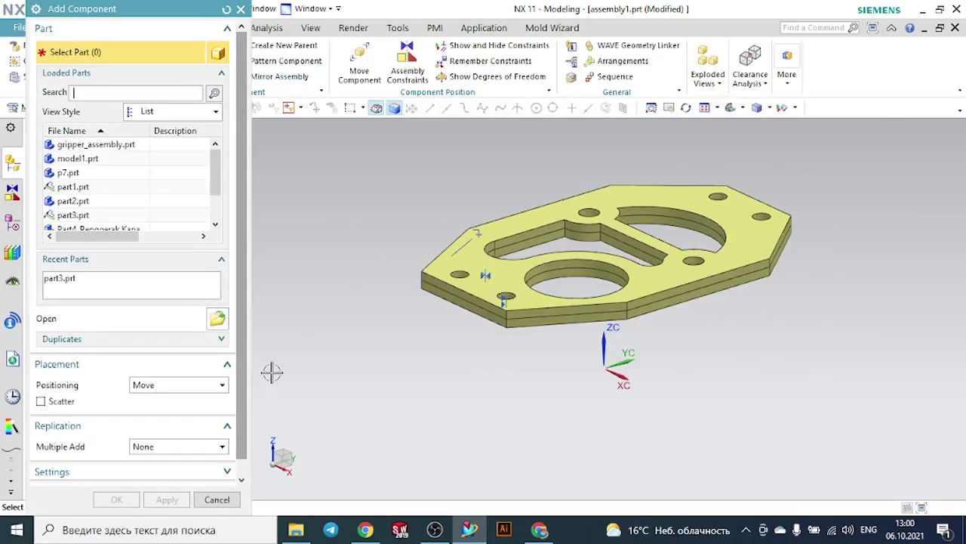
pyautogui.click(218, 325)
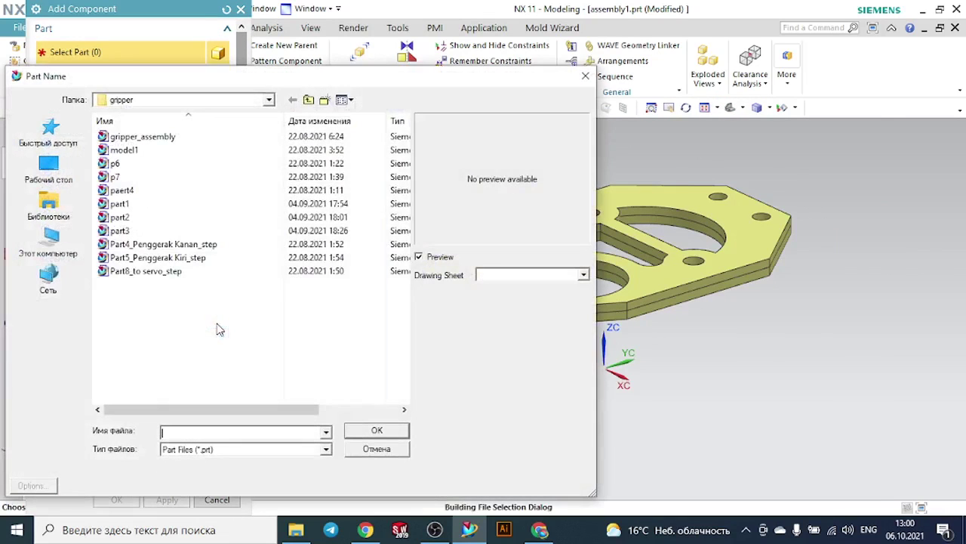
pyautogui.click(136, 151)
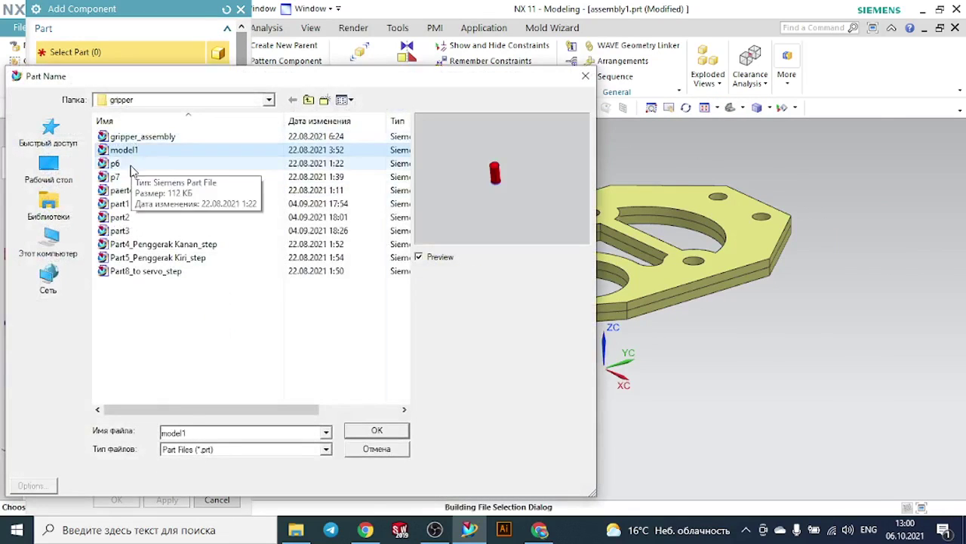
pyautogui.click(121, 163)
pyautogui.click(117, 177)
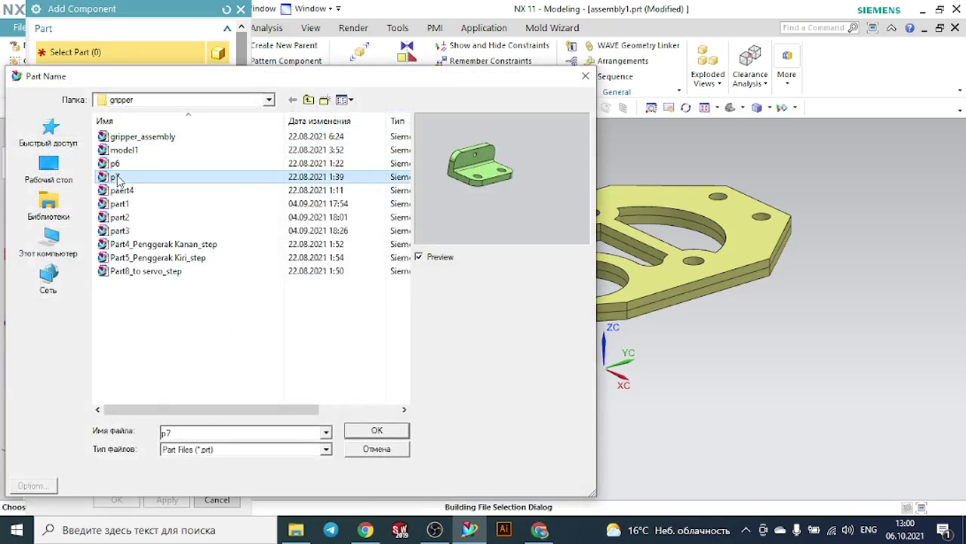
pyautogui.click(382, 432)
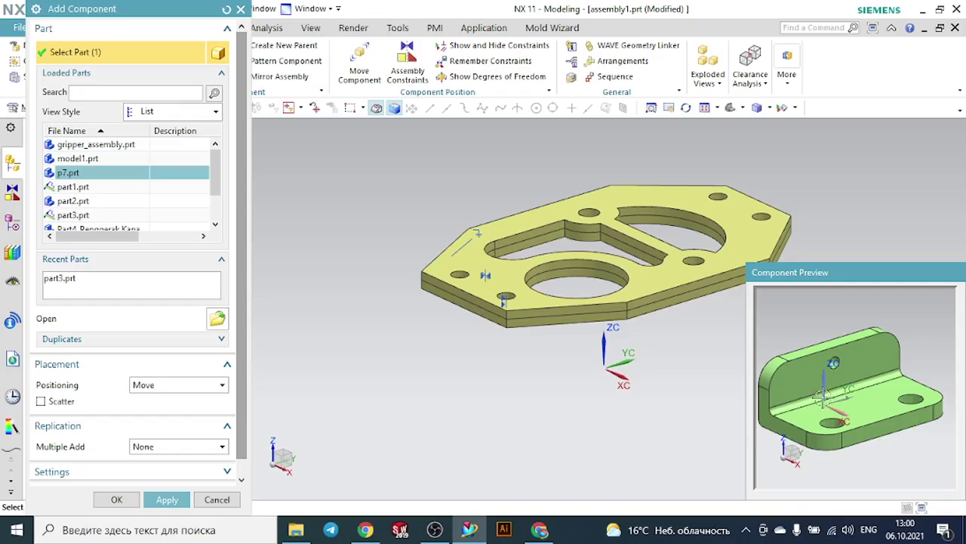
# Set the p7 bracket's positioning to Move and place it at the absolute origin, X 0, Y 0, Z 0 mm
pyautogui.click(165, 385)
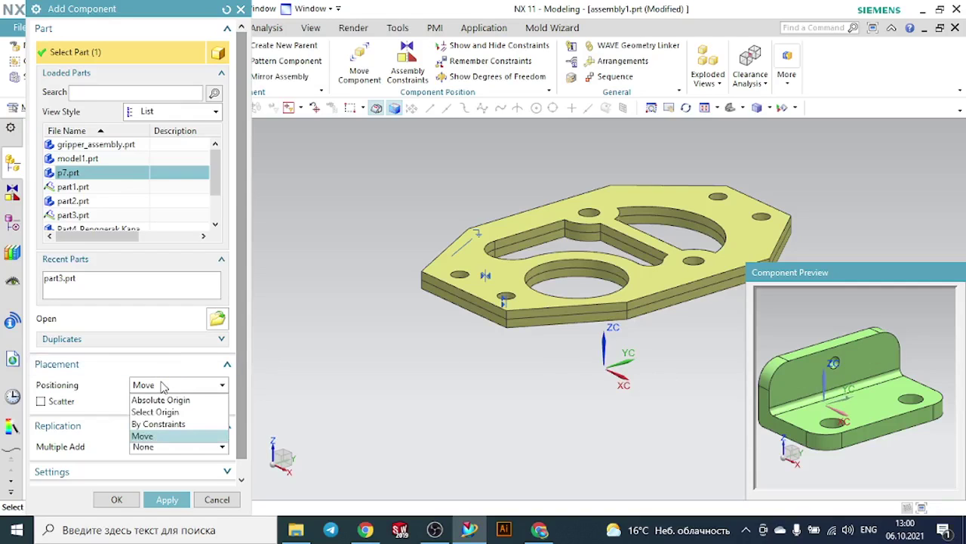
pyautogui.click(143, 437)
pyautogui.click(117, 499)
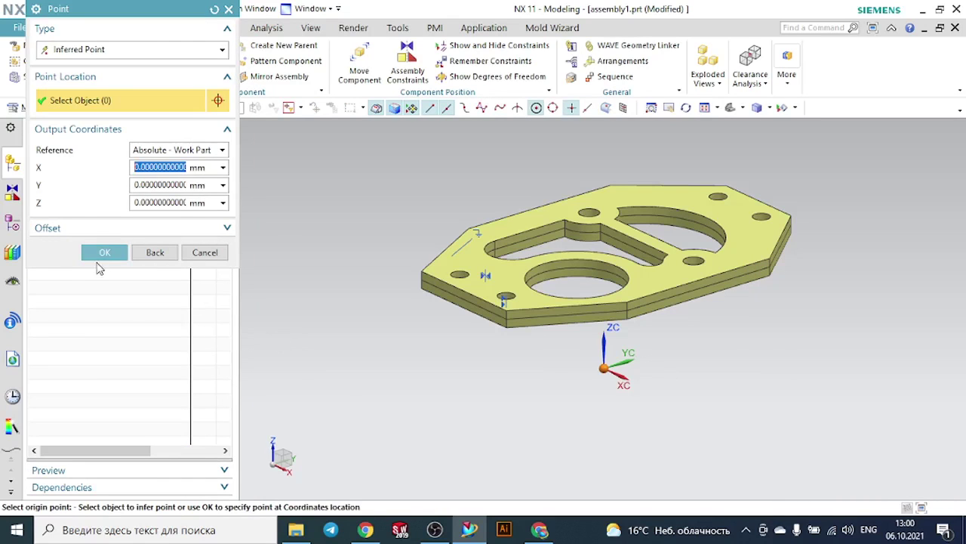
pyautogui.click(101, 257)
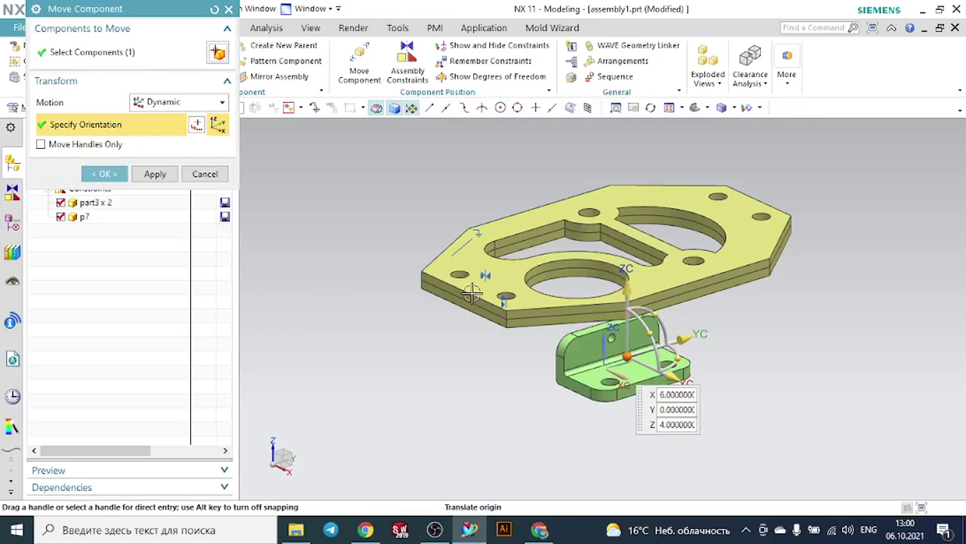
# Move the p7 bracket to about Y -46.6, Z 43.6 mm, rotate it about a quarter turn around Z, and accept the placement
pyautogui.moveTo(627, 342); pyautogui.dragTo(406, 198)
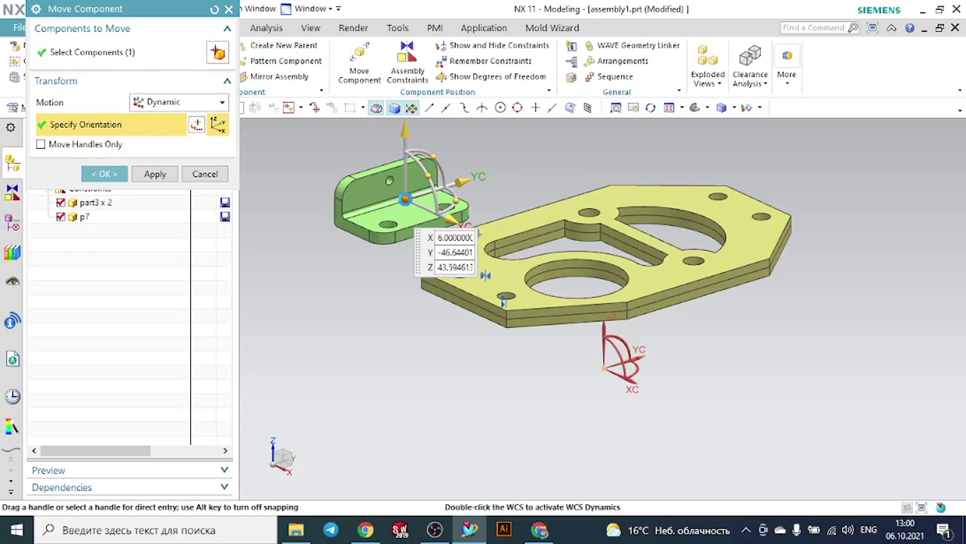
pyautogui.moveTo(458, 203); pyautogui.dragTo(381, 176)
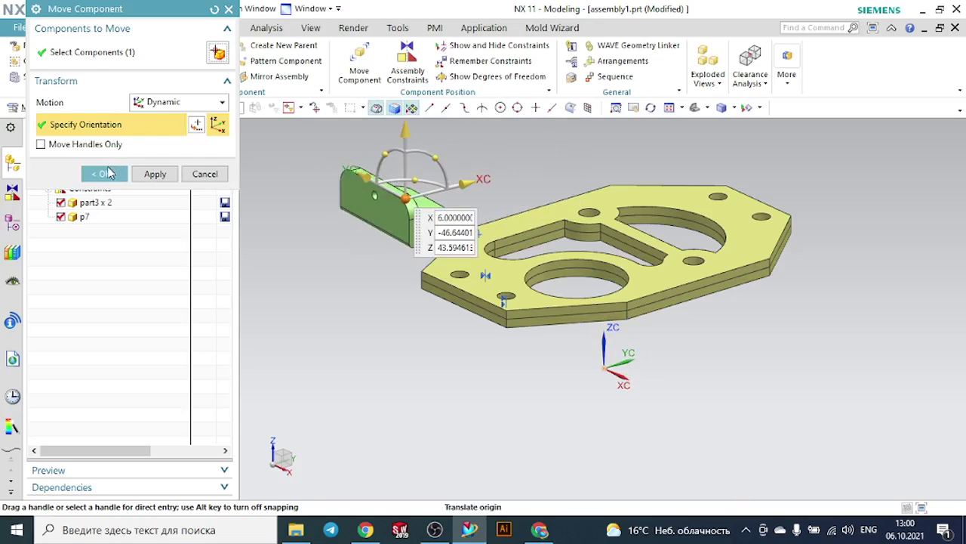
pyautogui.click(106, 175)
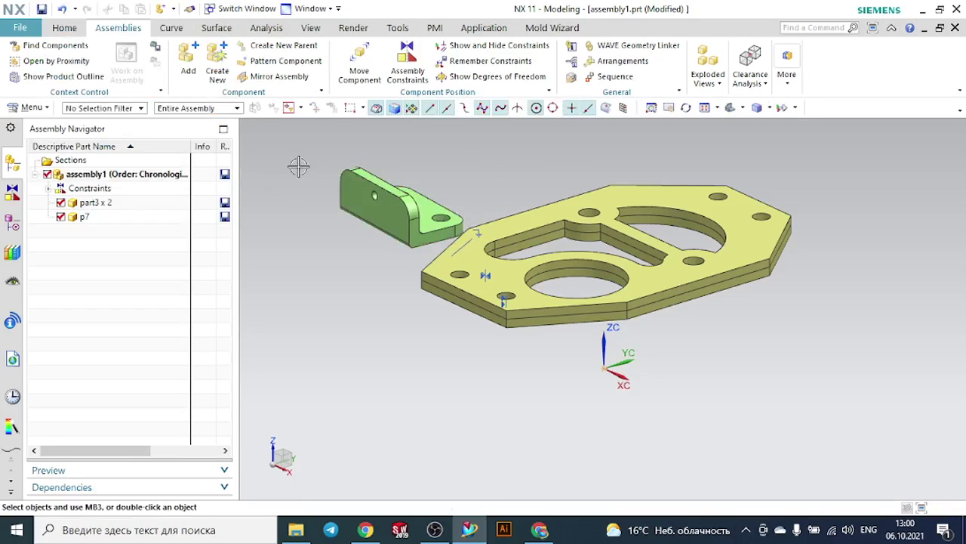
# Align the axis of a p7 base hole with the end mounting hole nearer the large round opening, using Touch Align with Infer Center/Axis
pyautogui.scroll(1, 298, 165)
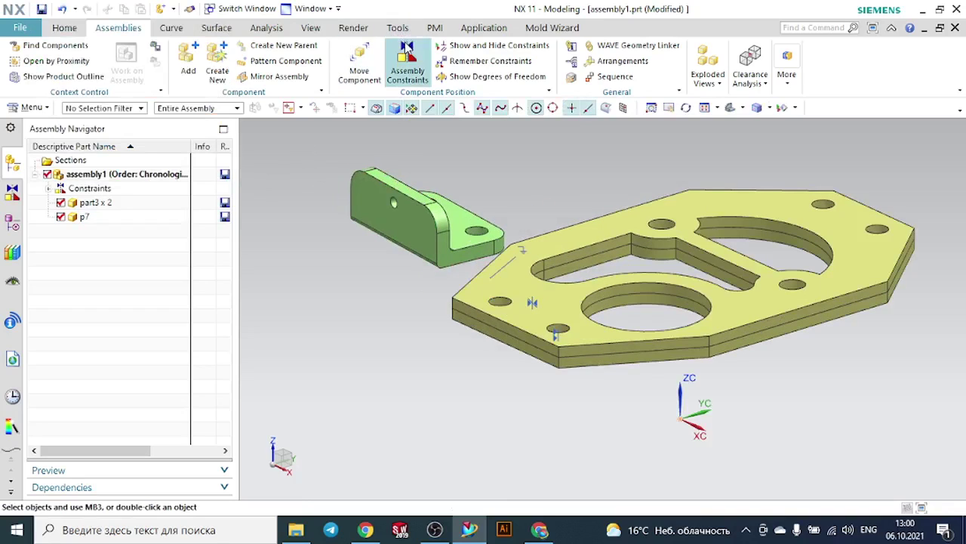
pyautogui.click(405, 47)
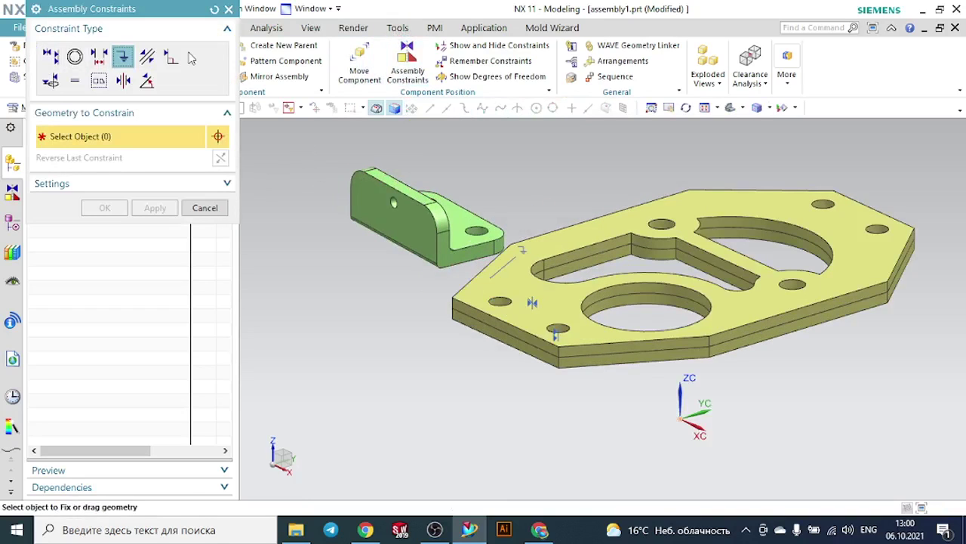
pyautogui.click(50, 56)
pyautogui.click(185, 134)
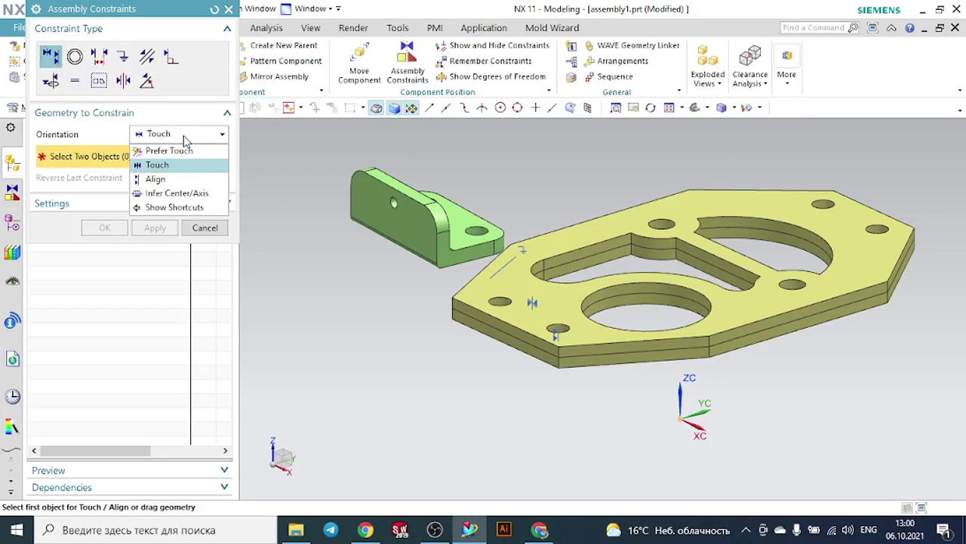
pyautogui.click(184, 193)
pyautogui.scroll(3, 552, 222)
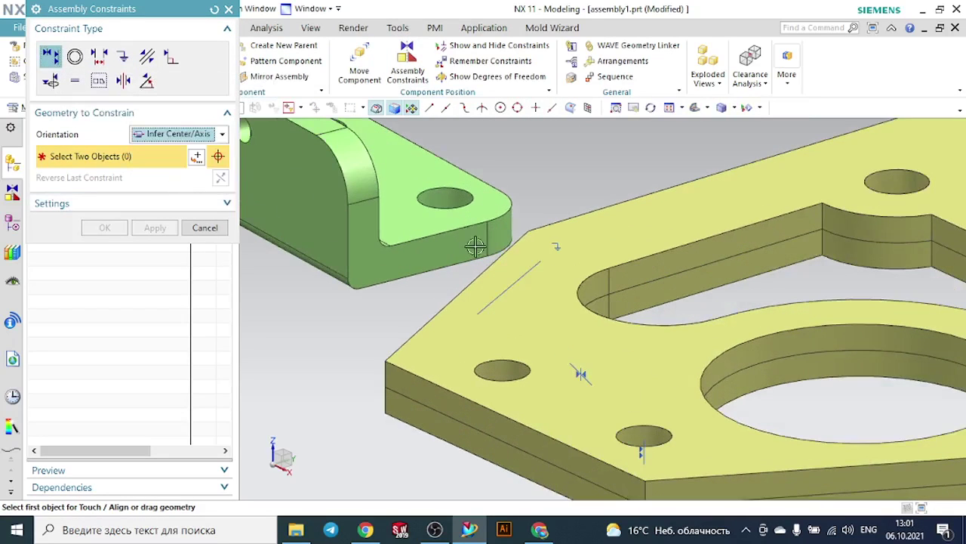
pyautogui.click(448, 196)
pyautogui.scroll(-3, 489, 212)
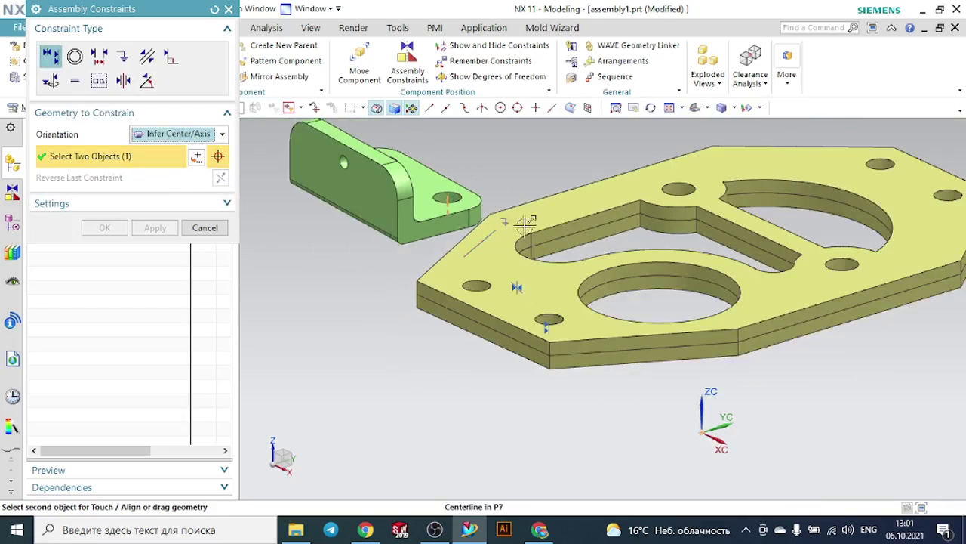
pyautogui.scroll(4, 553, 345)
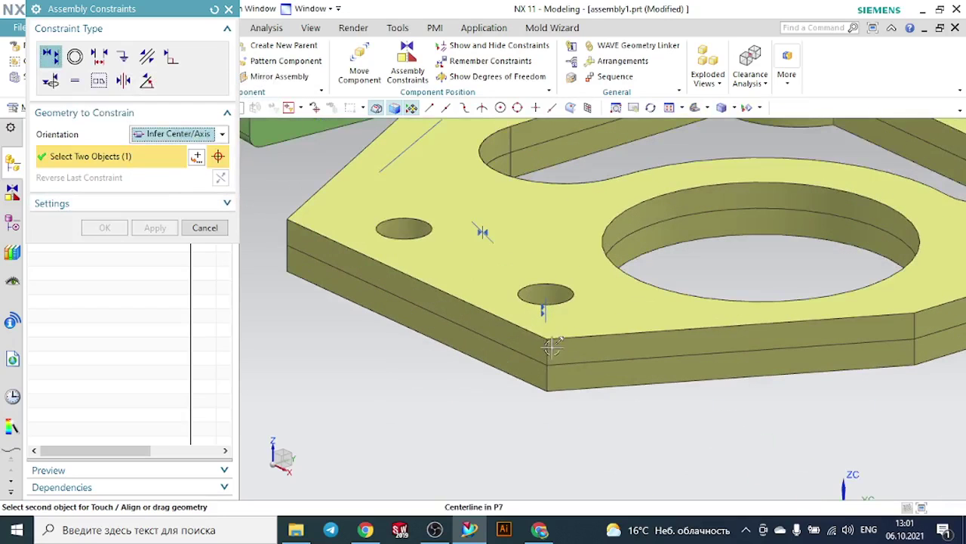
pyautogui.click(547, 293)
# Check the bracket's orientation over the plates from above and accept the axis alignment
pyautogui.scroll(-5, 548, 293)
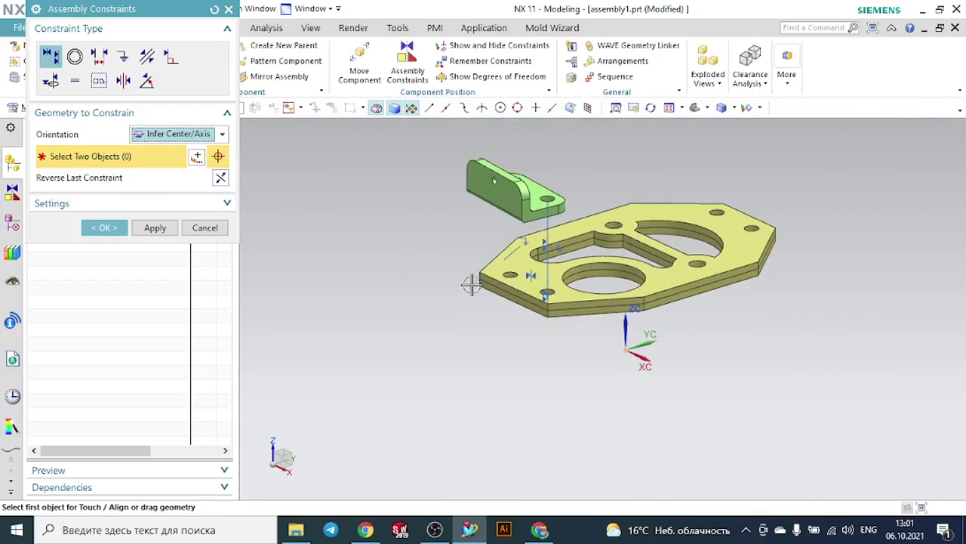
pyautogui.moveTo(460, 242); pyautogui.dragTo(529, 272, button='middle')
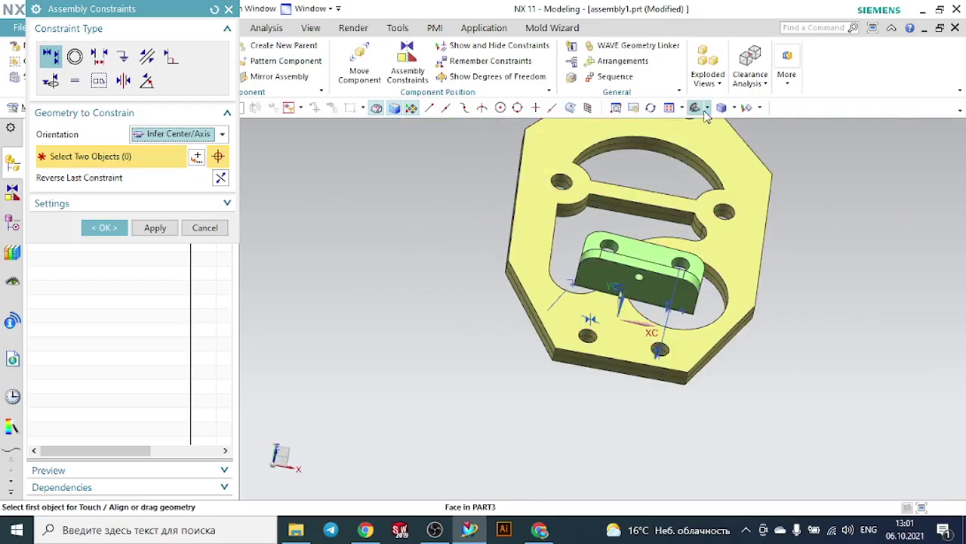
pyautogui.click(708, 107)
pyautogui.click(715, 126)
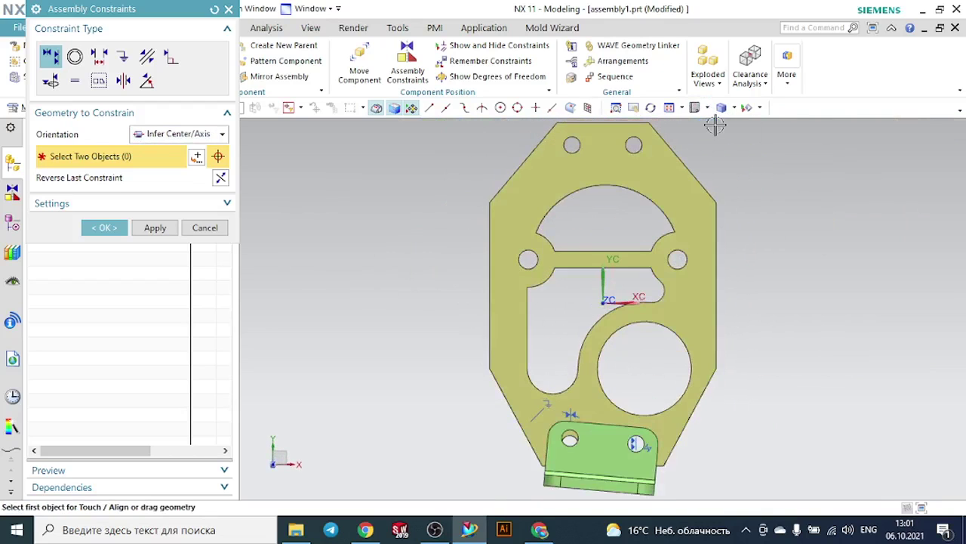
pyautogui.scroll(-2, 643, 269)
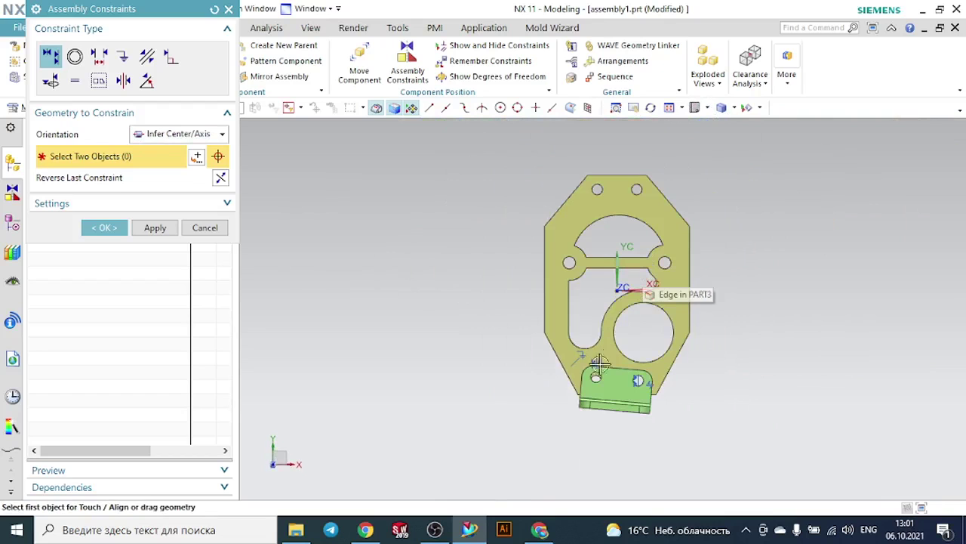
pyautogui.moveTo(544, 345); pyautogui.dragTo(630, 362, button='middle')
pyautogui.click(86, 230)
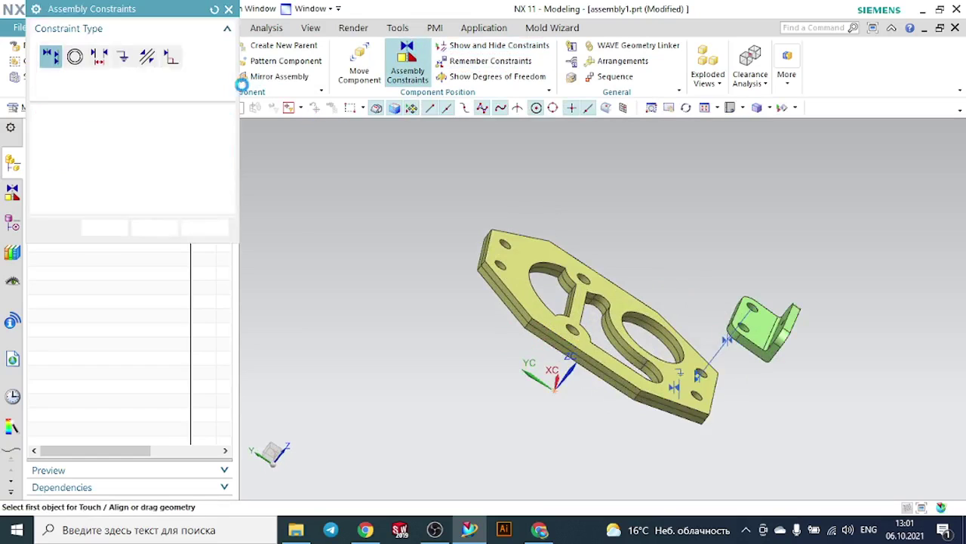
# Add a Parallel constraint between the bracket's outer upright face and the lower plate's adjacent end face
pyautogui.click(147, 57)
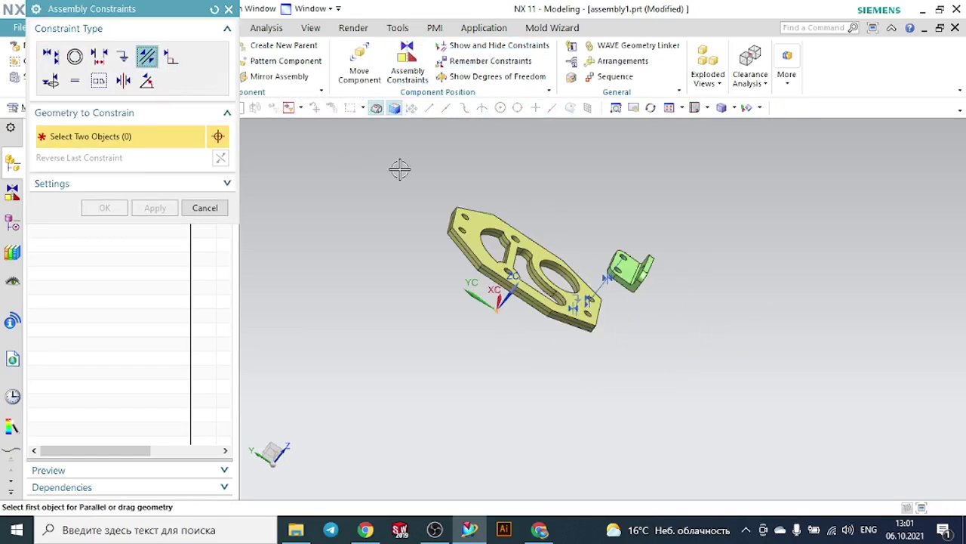
pyautogui.moveTo(397, 166); pyautogui.dragTo(613, 167, button='middle')
pyautogui.scroll(6, 481, 158)
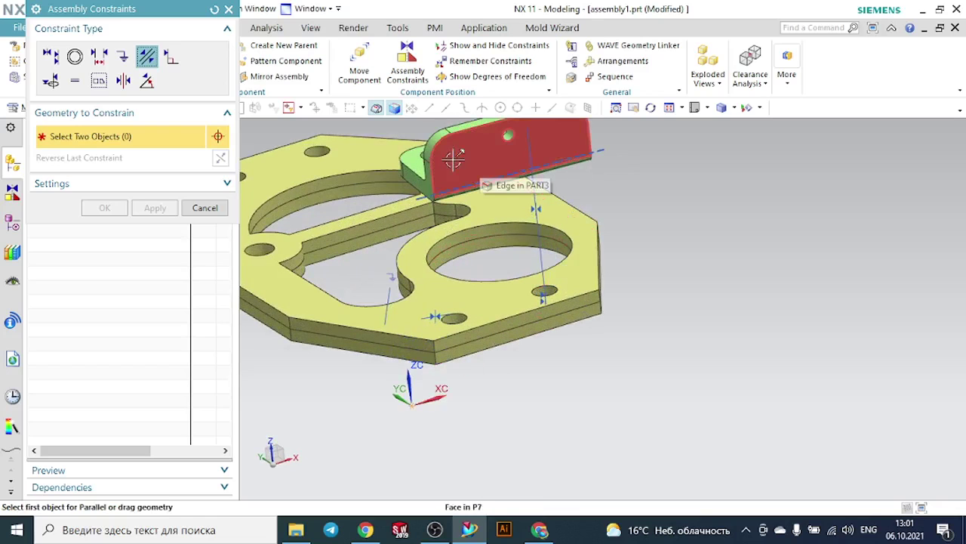
pyautogui.click(453, 157)
pyautogui.scroll(3, 485, 351)
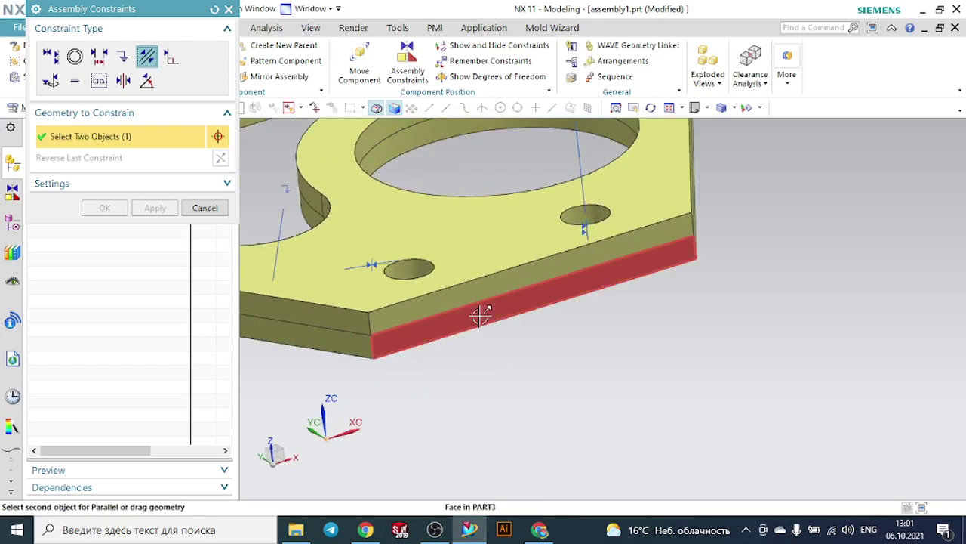
pyautogui.click(480, 321)
pyautogui.scroll(-3, 532, 326)
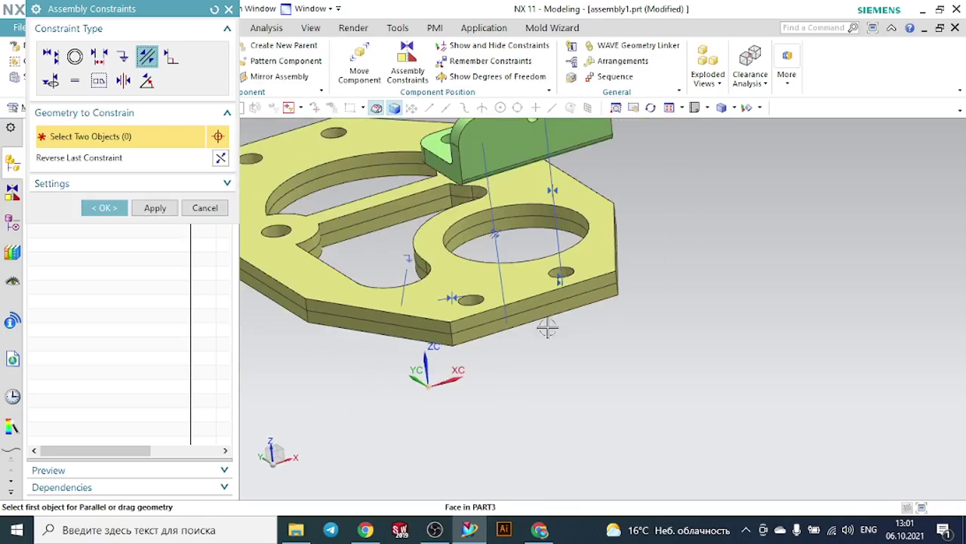
# Add a Concentric constraint between the other end mounting hole's edge on the plate and the matching p7 base hole's edge, and accept it
pyautogui.click(695, 108)
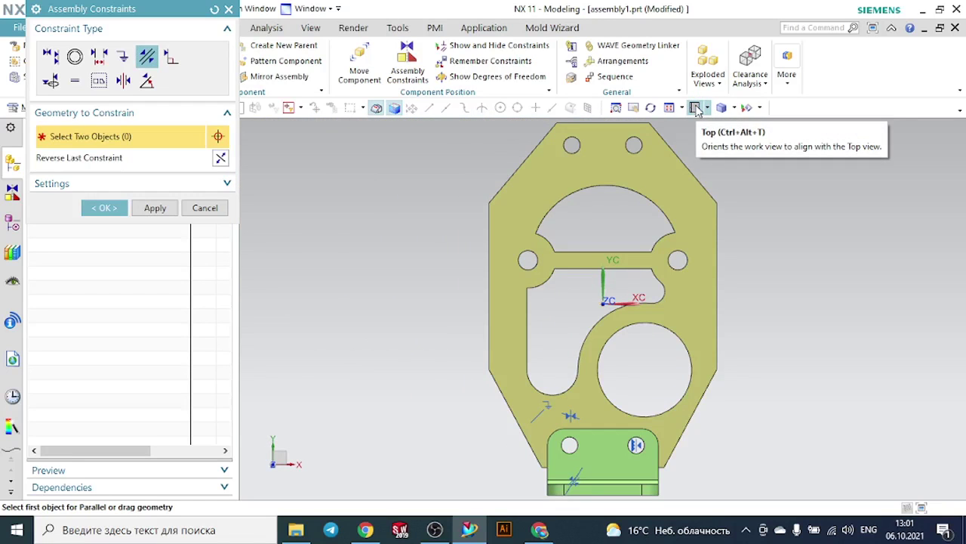
pyautogui.click(75, 60)
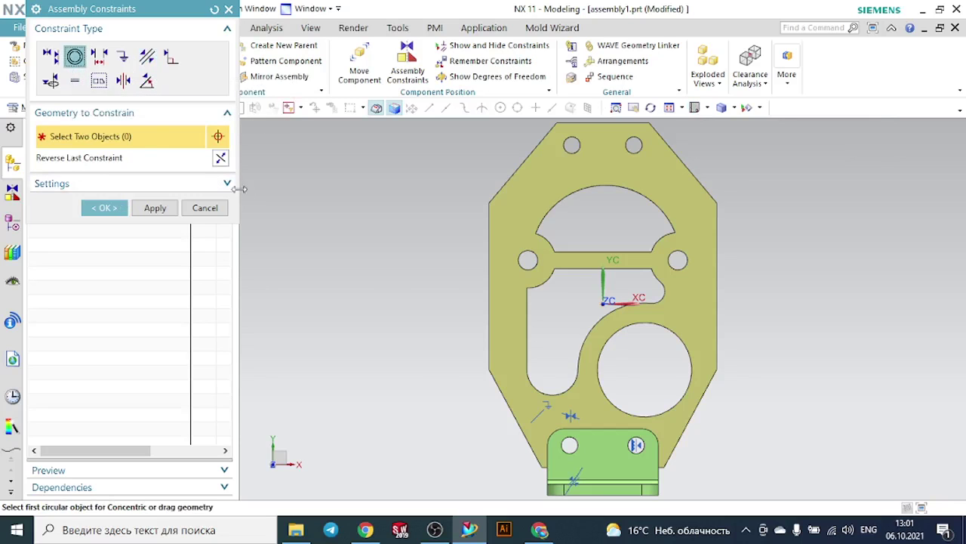
pyautogui.moveTo(376, 243); pyautogui.dragTo(518, 278, button='middle')
pyautogui.scroll(5, 596, 370)
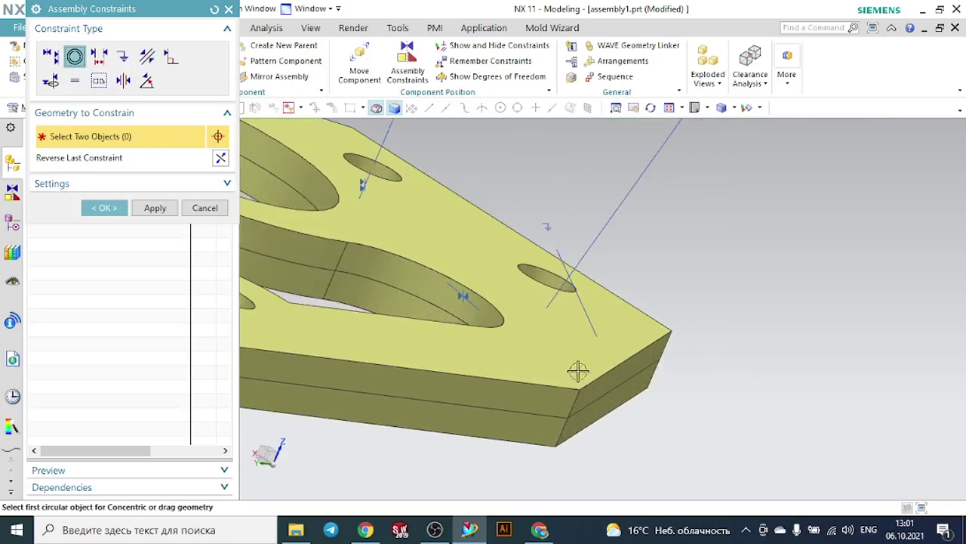
pyautogui.click(539, 283)
pyautogui.scroll(-5, 790, 397)
pyautogui.moveTo(789, 397); pyautogui.dragTo(724, 322, button='middle')
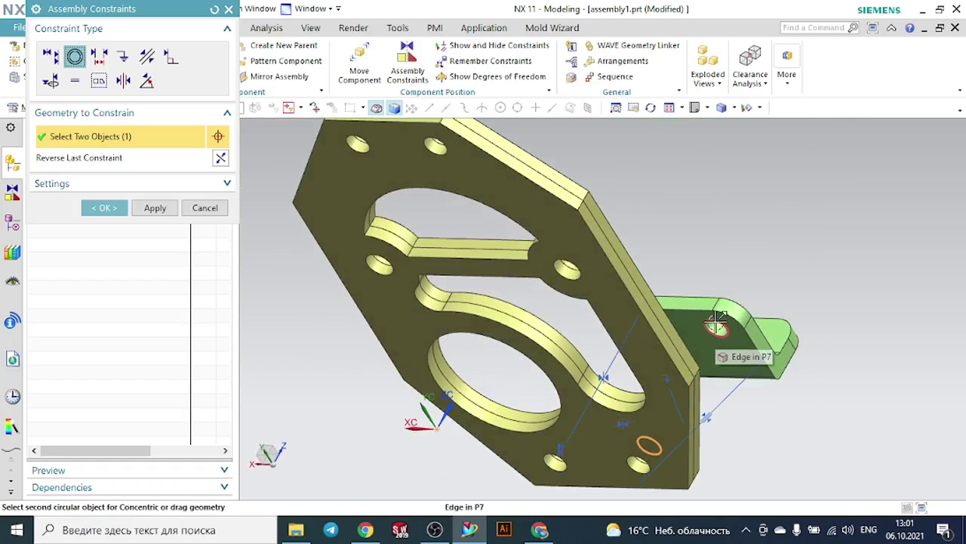
pyautogui.click(716, 330)
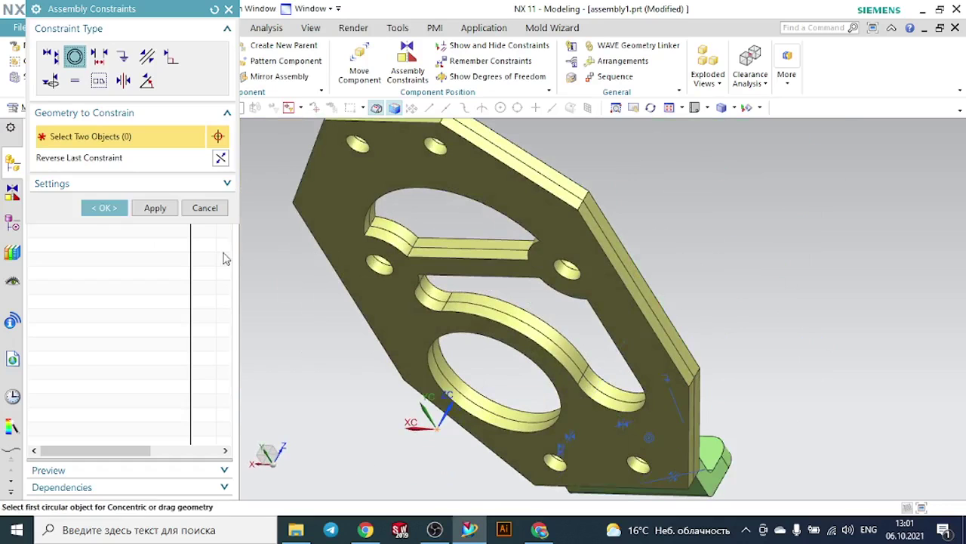
pyautogui.click(104, 208)
# Start mirroring components with the Mirror Assemblies Wizard and choose the p7 bracket as the component to mirror
pyautogui.click(732, 108)
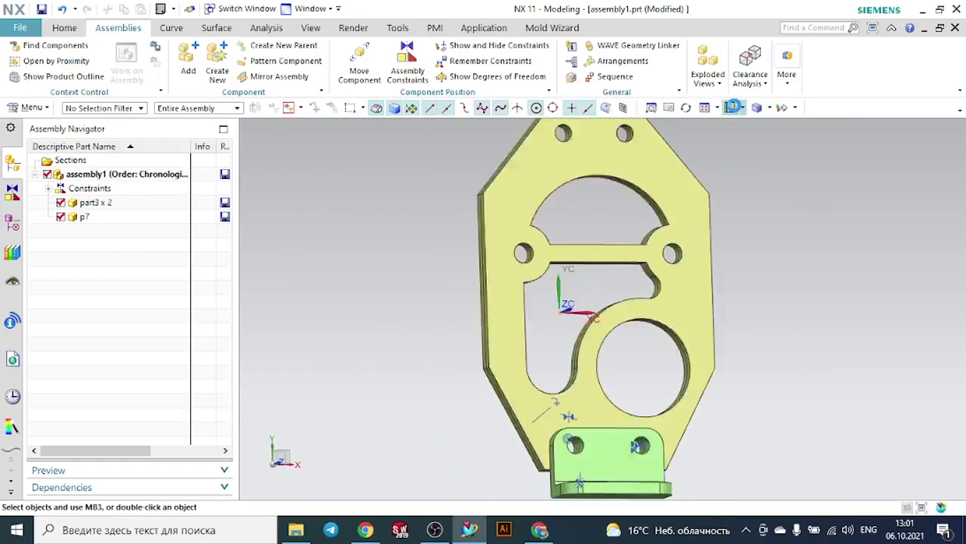
pyautogui.click(744, 108)
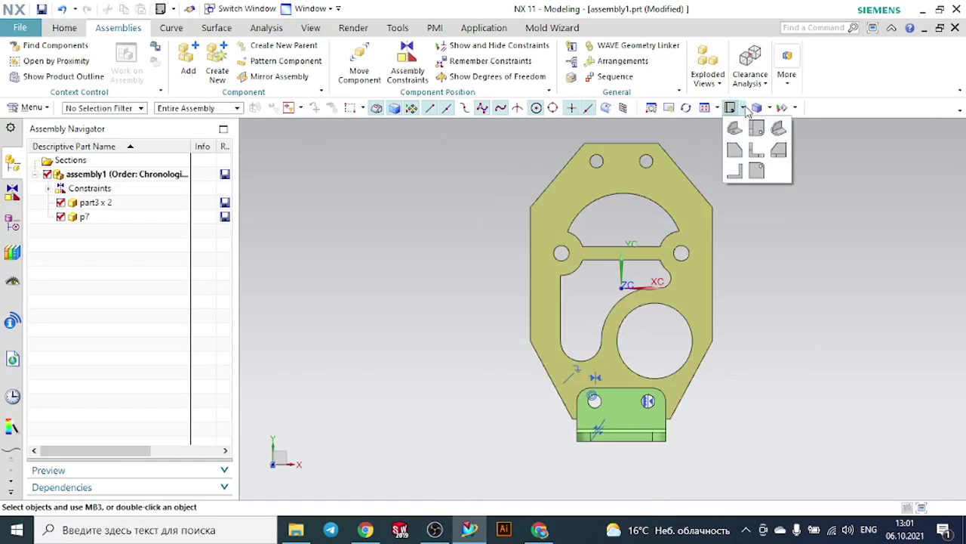
pyautogui.click(735, 129)
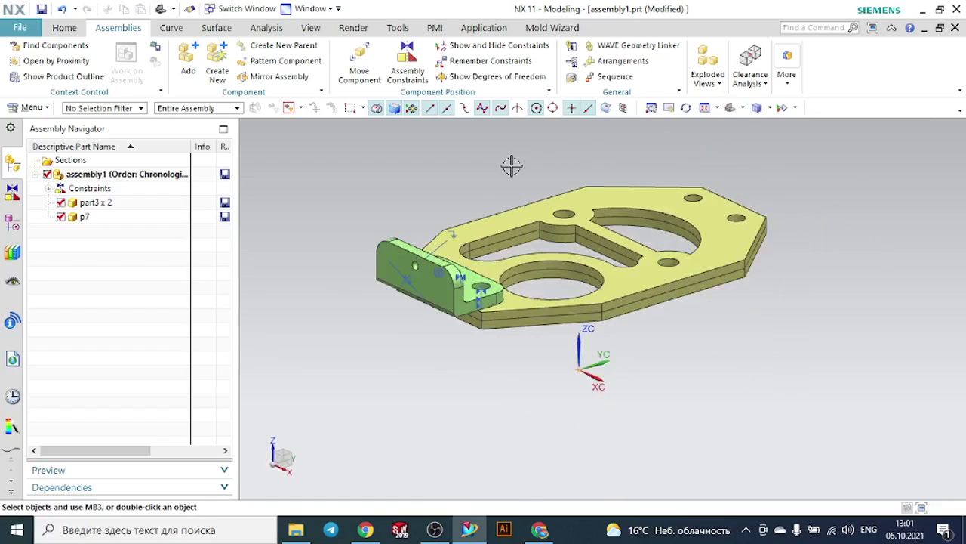
pyautogui.moveTo(512, 164); pyautogui.dragTo(498, 197, button='middle')
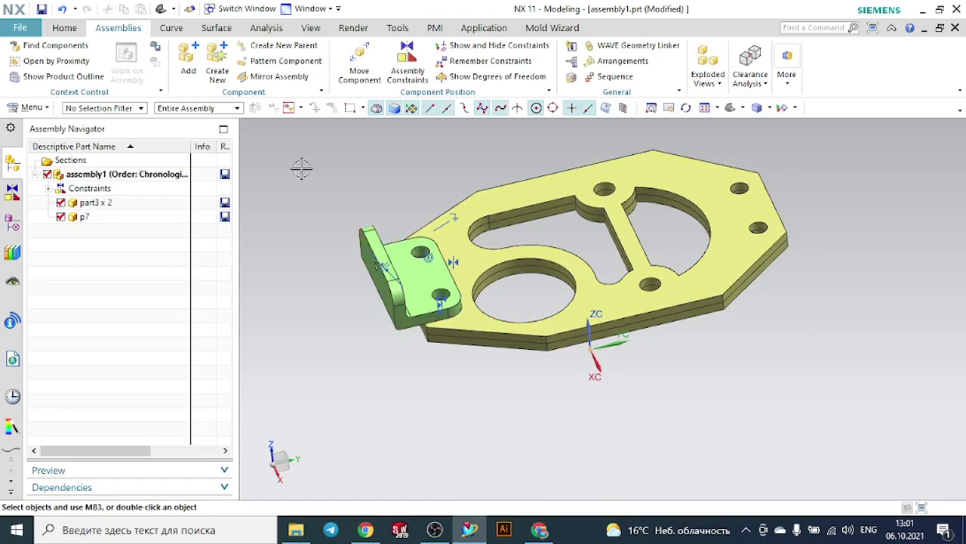
pyautogui.click(278, 76)
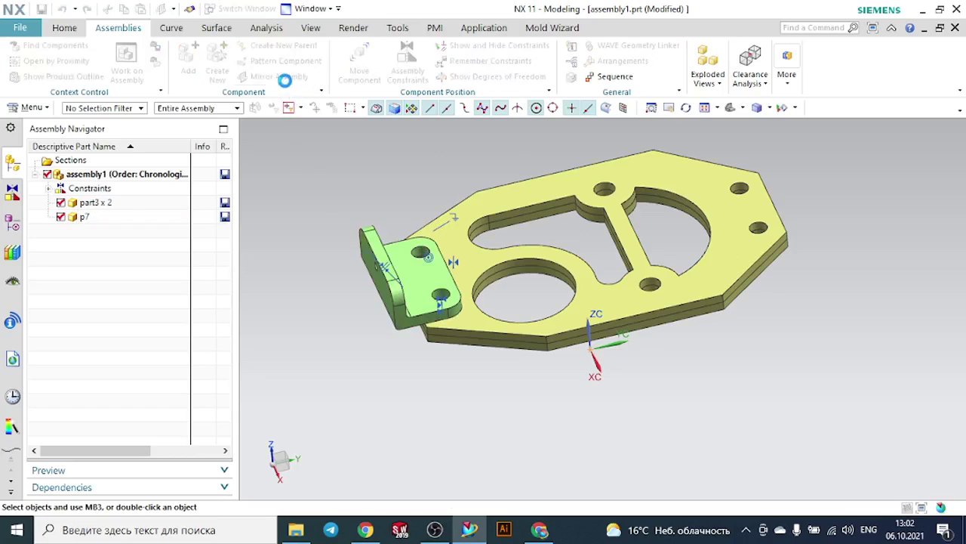
pyautogui.click(431, 262)
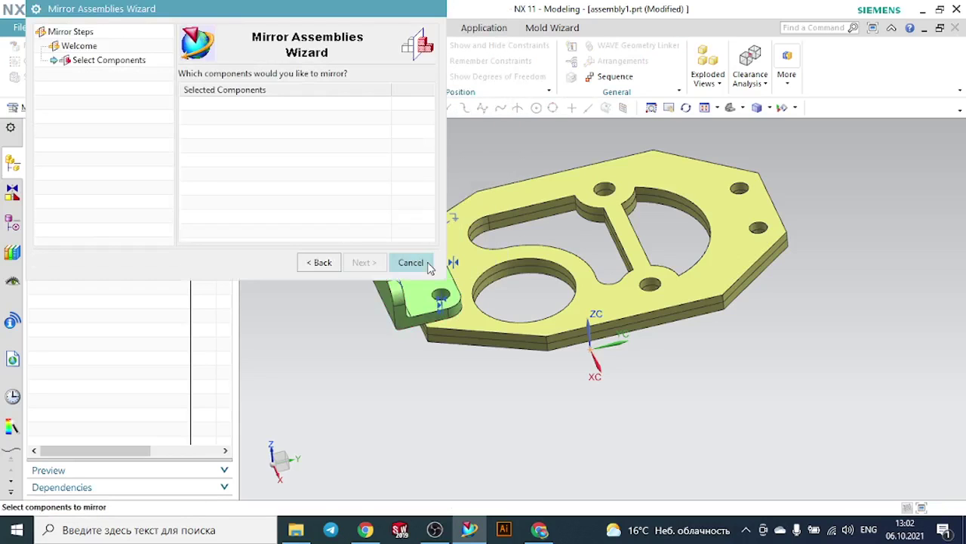
pyautogui.scroll(5, 407, 297)
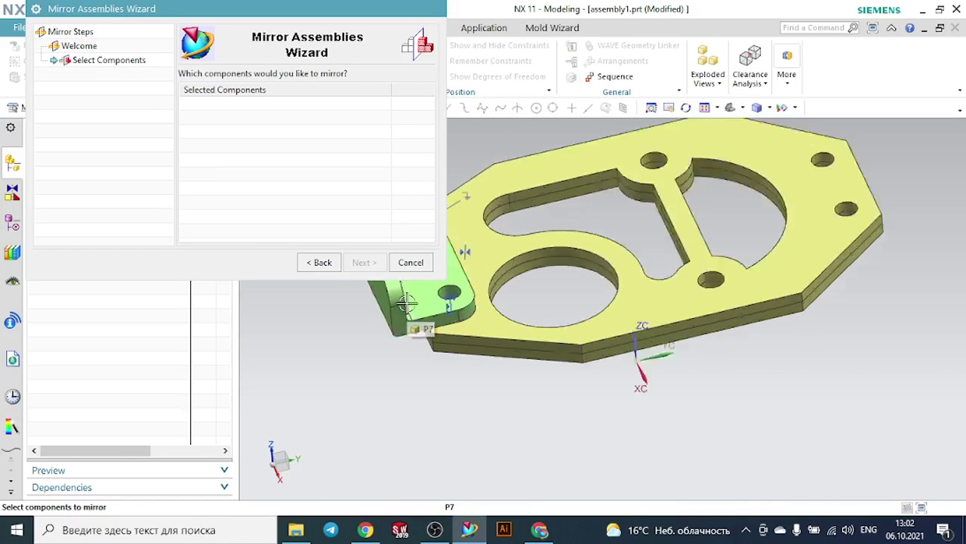
pyautogui.click(420, 302)
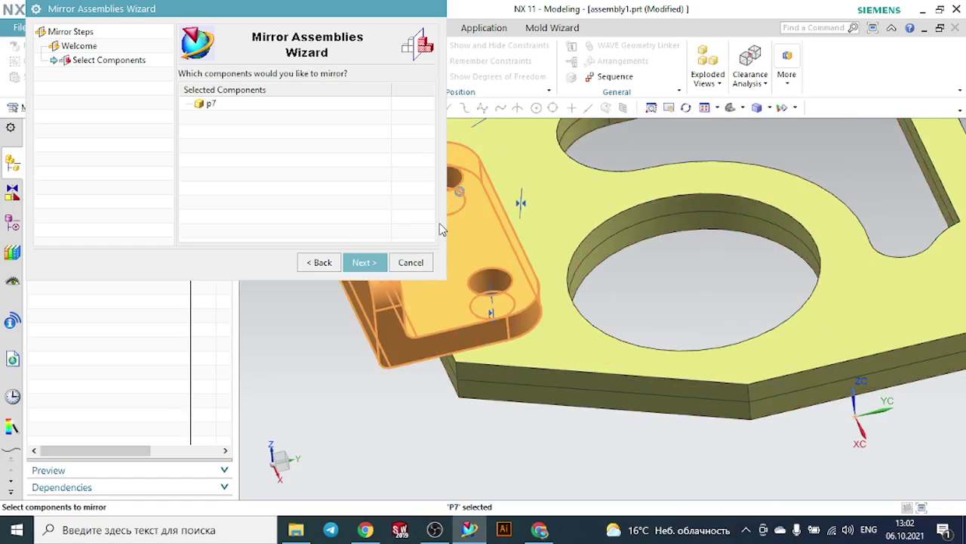
pyautogui.scroll(-4, 636, 214)
pyautogui.click(363, 263)
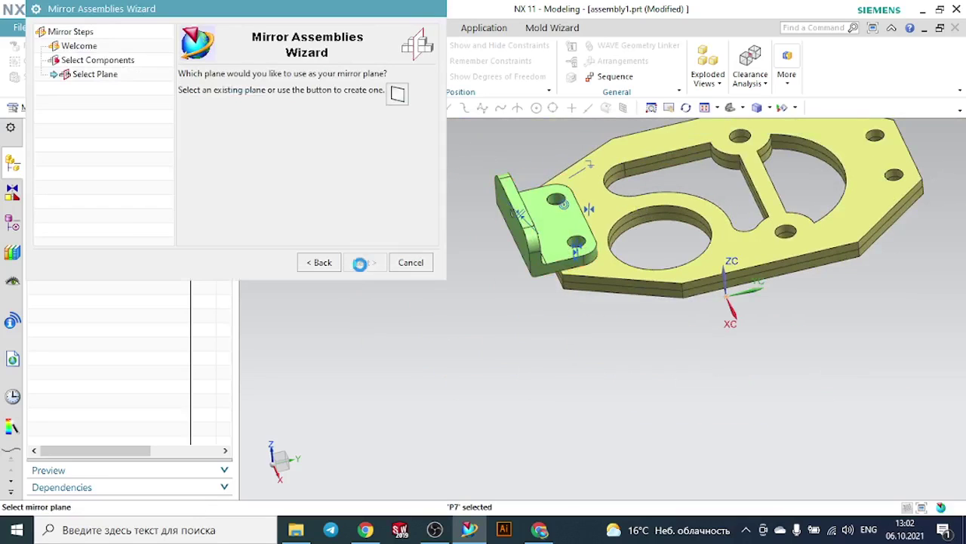
# Define the mirror plane as a Bisector datum plane between the plate stack's two outer faces, with the selection scope set to Entire Assembly
pyautogui.click(398, 92)
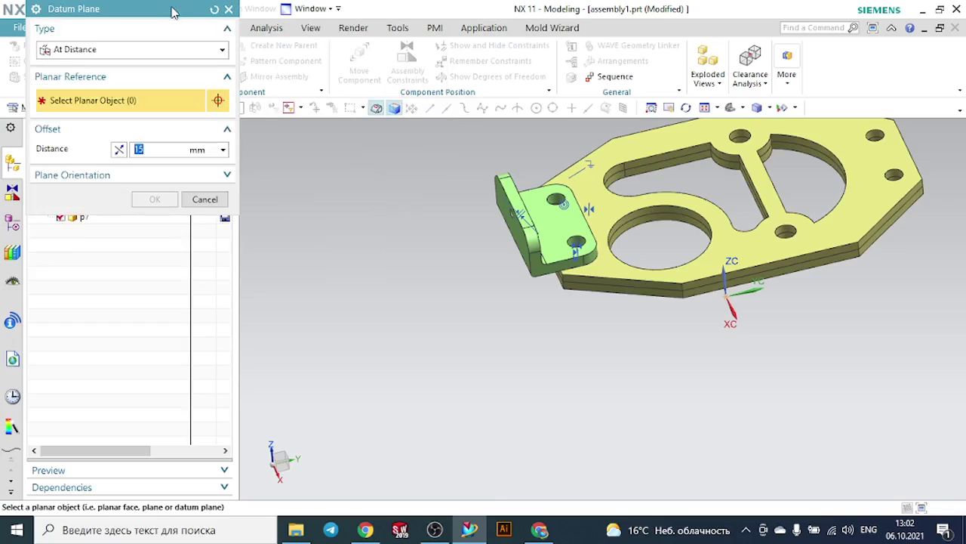
pyautogui.moveTo(171, 9); pyautogui.dragTo(169, 166)
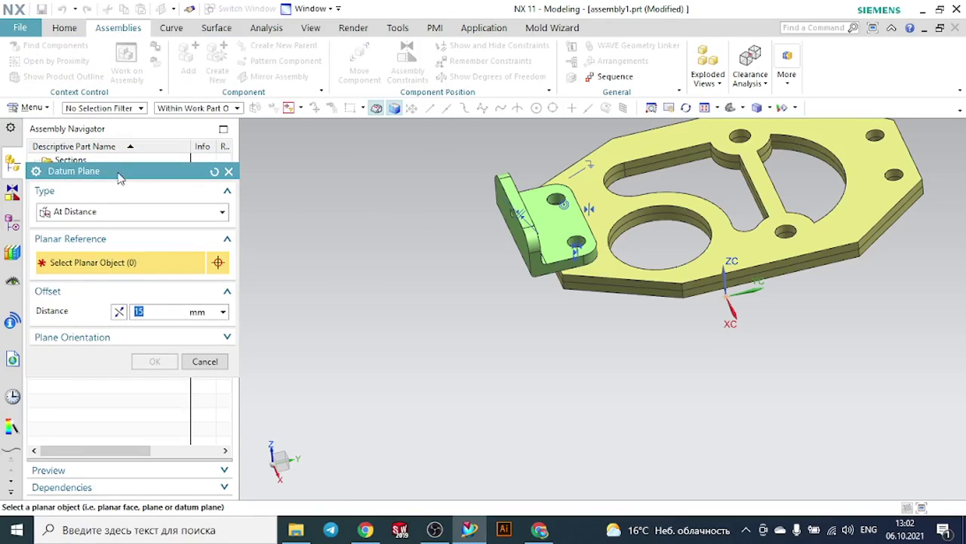
pyautogui.click(167, 109)
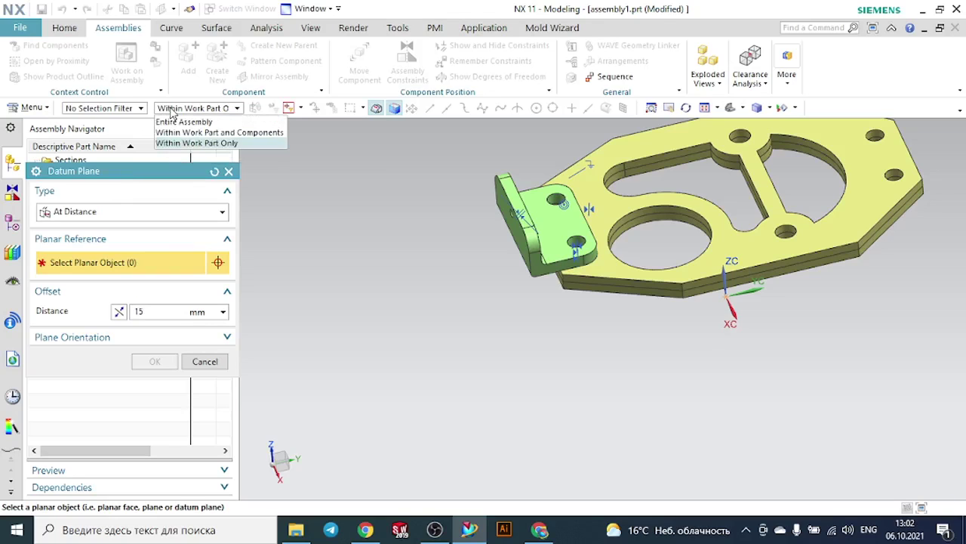
pyautogui.click(177, 122)
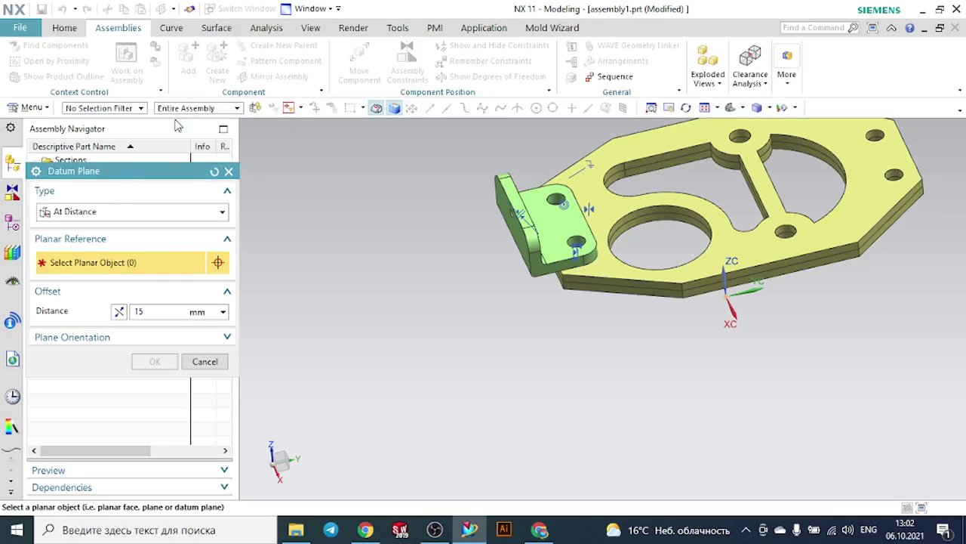
pyautogui.click(129, 218)
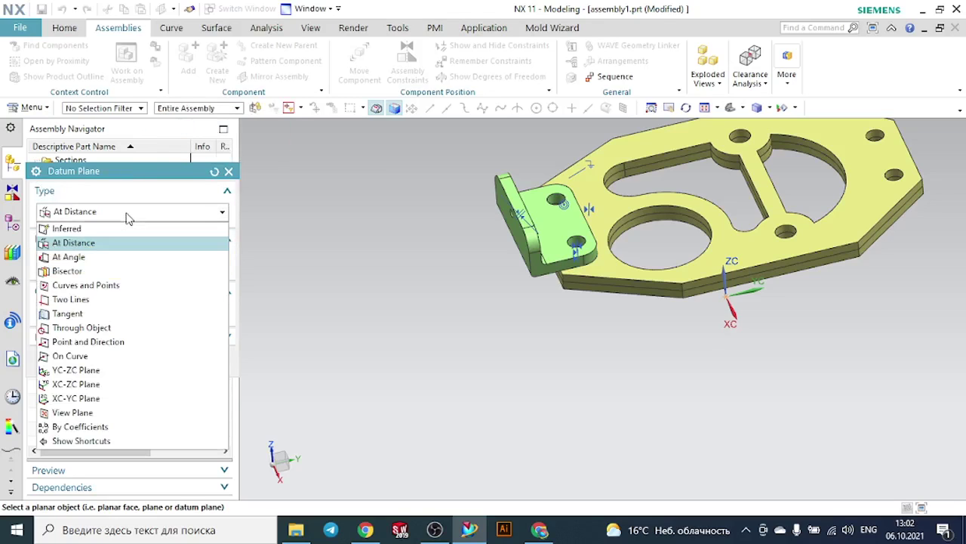
pyautogui.click(108, 271)
pyautogui.scroll(3, 580, 225)
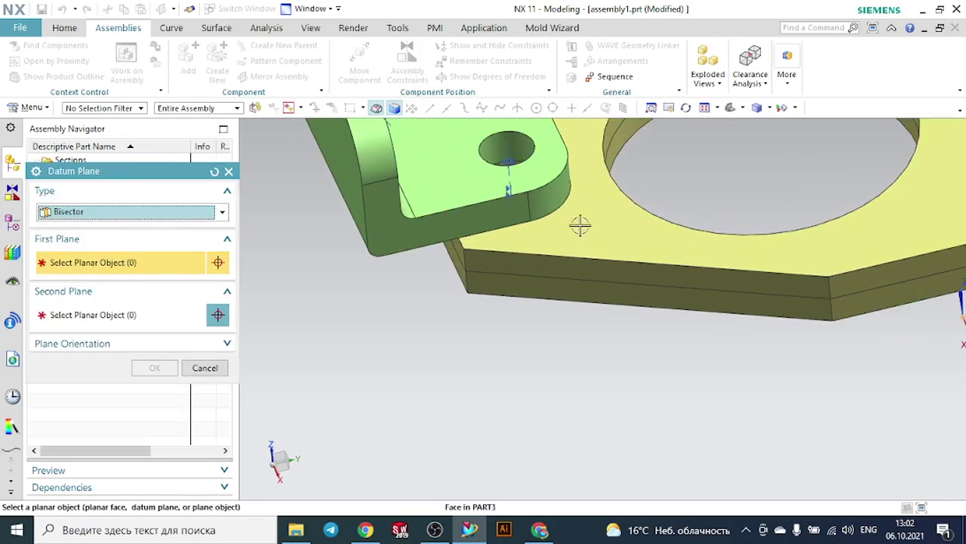
pyautogui.click(580, 225)
pyautogui.scroll(-3, 531, 332)
pyautogui.moveTo(526, 313); pyautogui.dragTo(486, 307, button='middle')
pyautogui.click(530, 212)
pyautogui.scroll(-2, 491, 293)
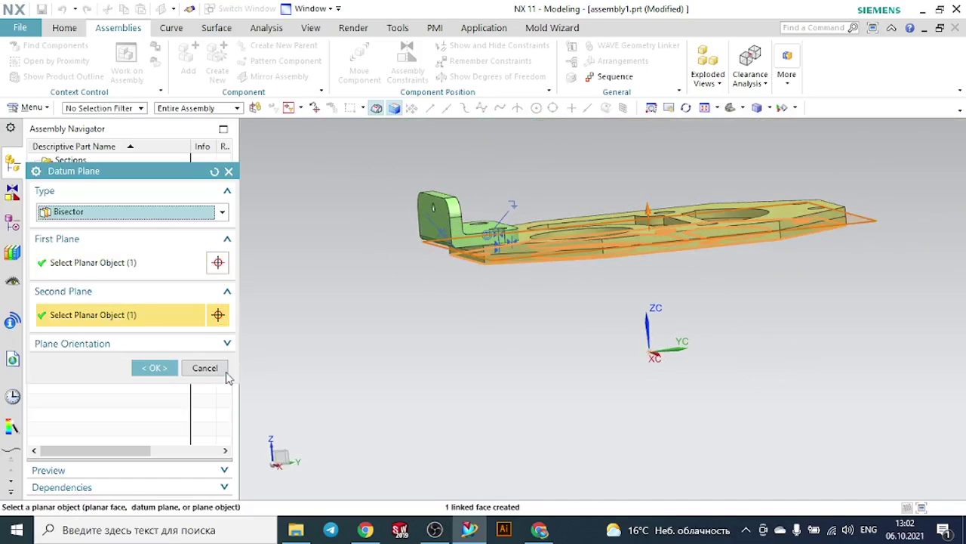
pyautogui.click(171, 370)
# Complete the mirroring of the p7 bracket with the default naming policy, mirror type and reposition solution 4 of 6
pyautogui.click(373, 424)
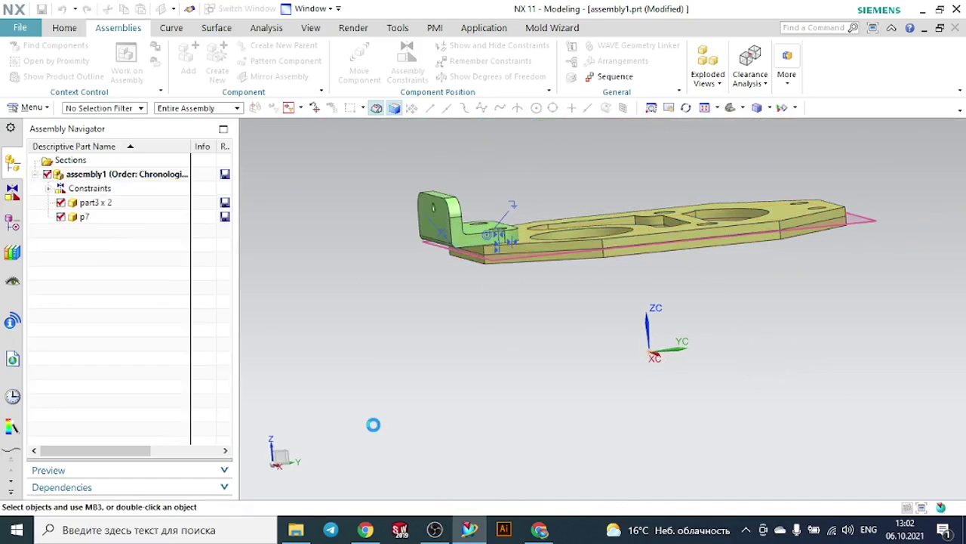
pyautogui.click(375, 424)
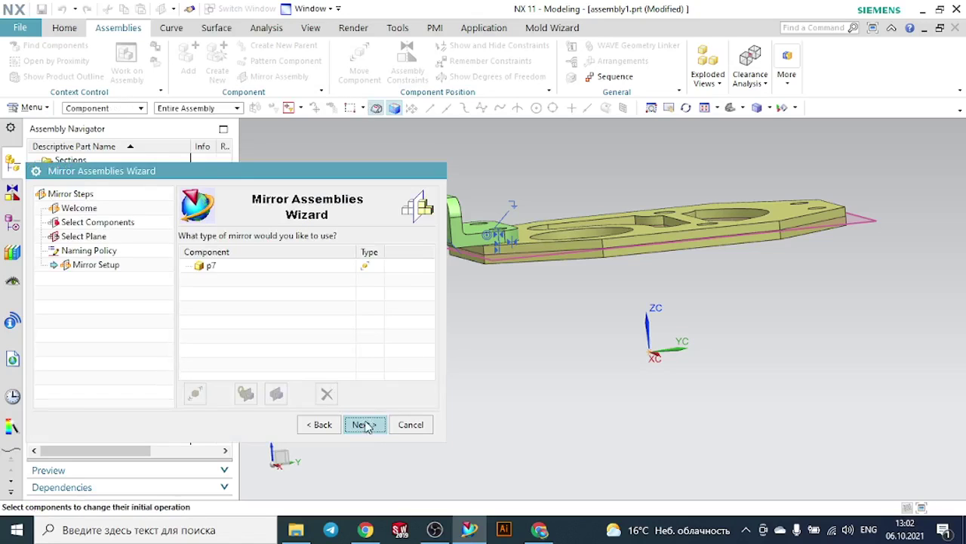
pyautogui.click(365, 425)
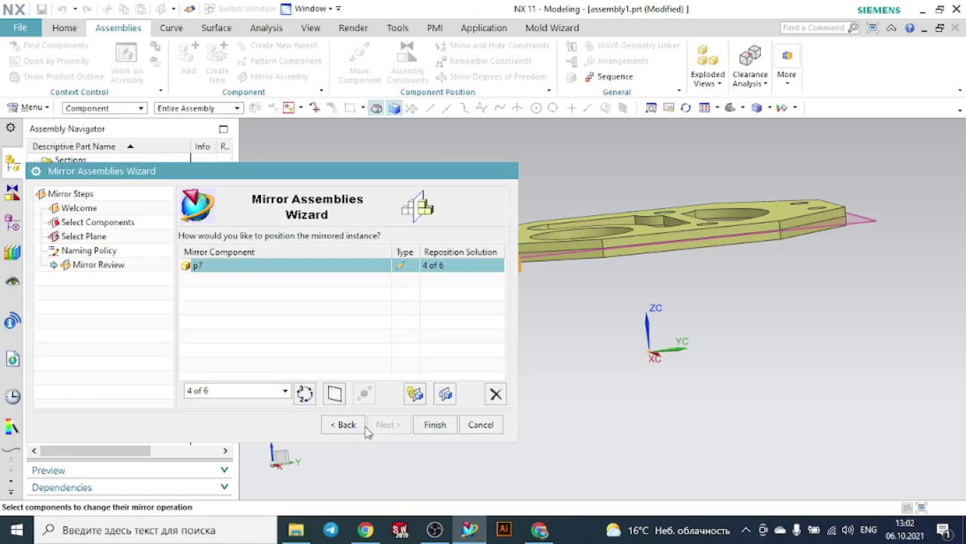
pyautogui.click(435, 425)
# Hide the bisector datum plane and show the assembly in a standard 3D view
pyautogui.moveTo(483, 307); pyautogui.dragTo(492, 338, button='middle')
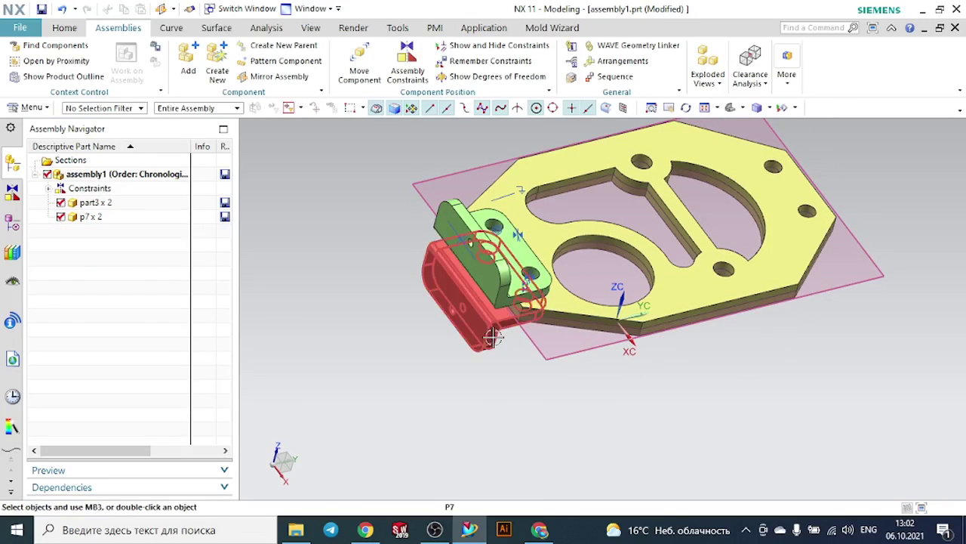
pyautogui.click(543, 355)
pyautogui.click(635, 331)
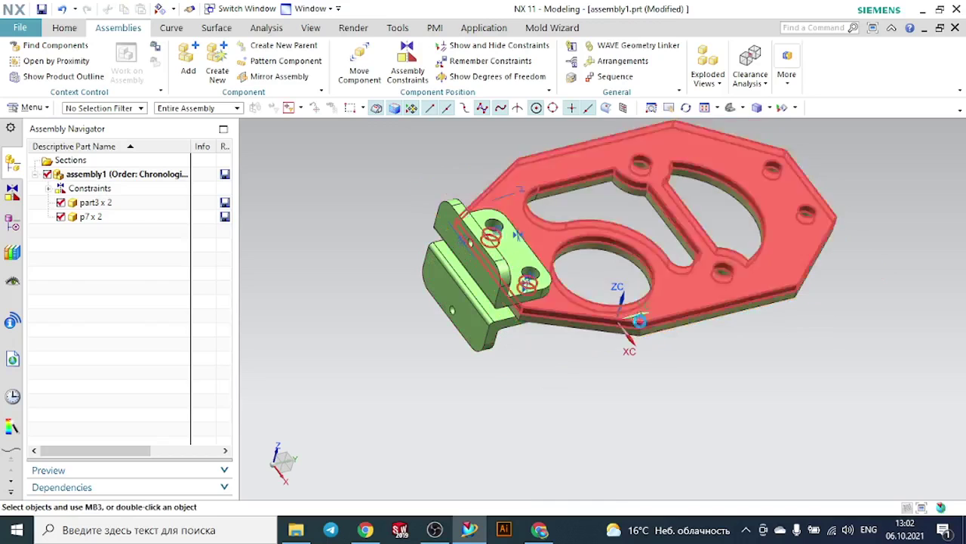
pyautogui.click(737, 110)
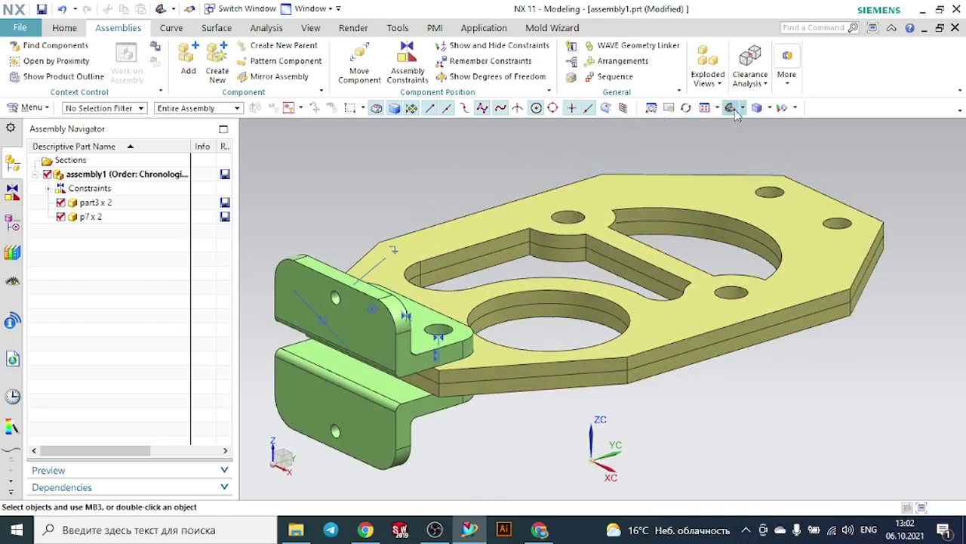
# Examine the finished gripper_assembly.prt as a reference for the servo gear and neighbouring parts, and return to assembly1.prt
pyautogui.click(250, 9)
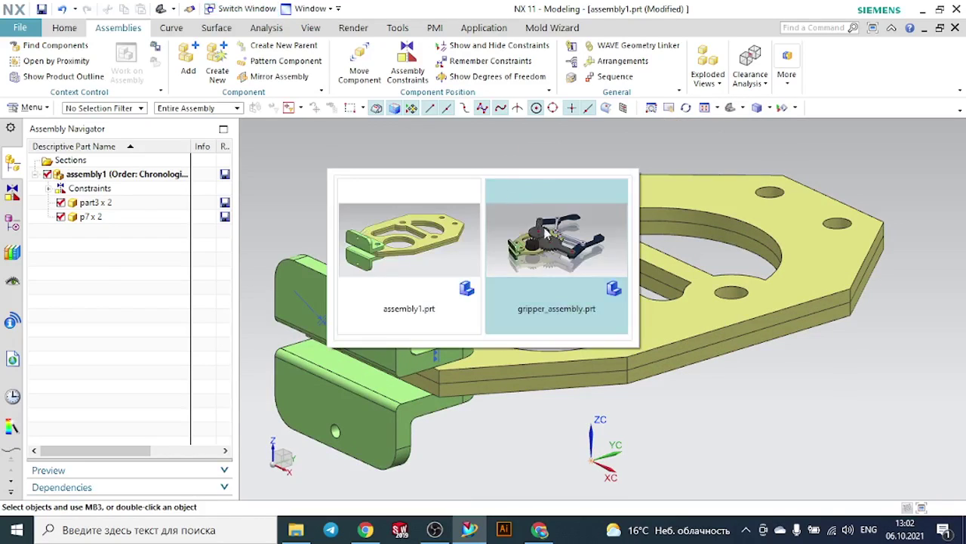
pyautogui.click(487, 298)
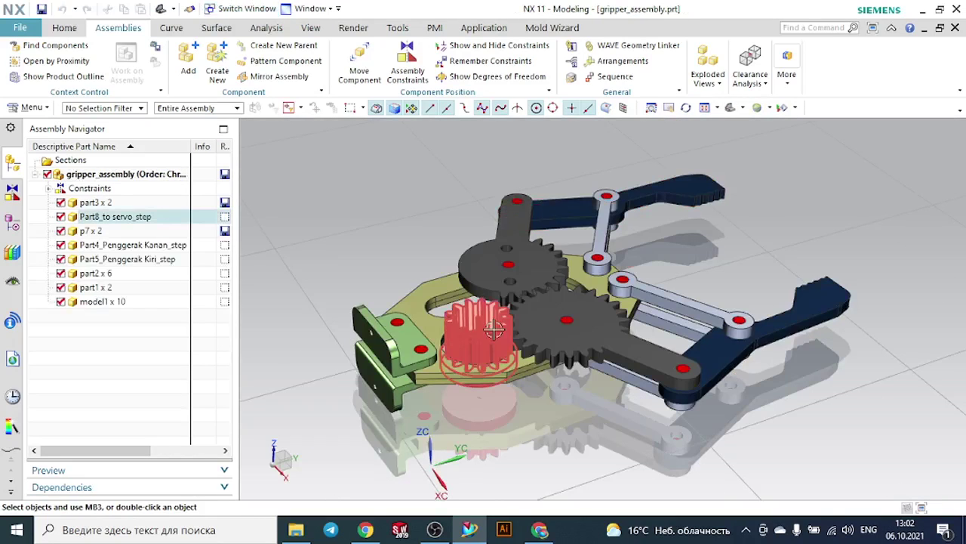
pyautogui.click(247, 9)
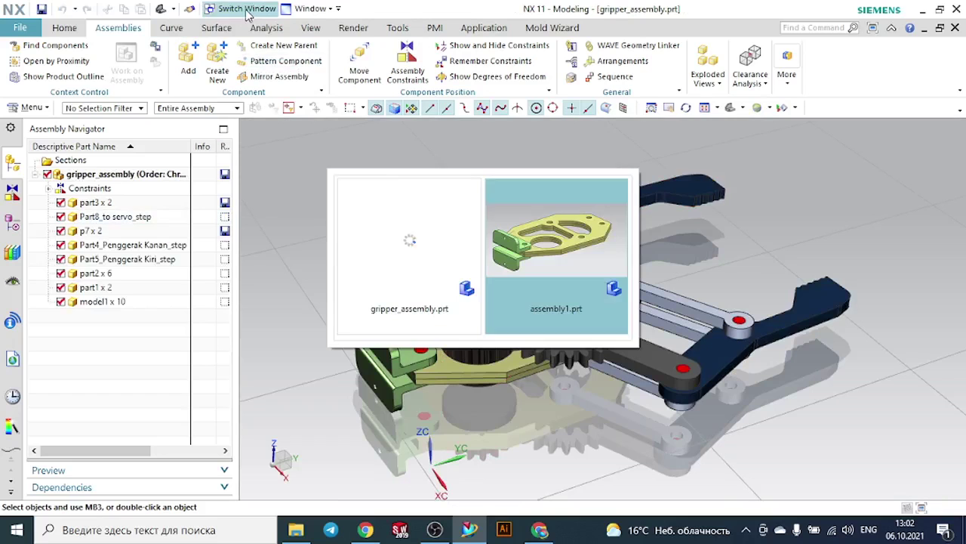
pyautogui.click(510, 227)
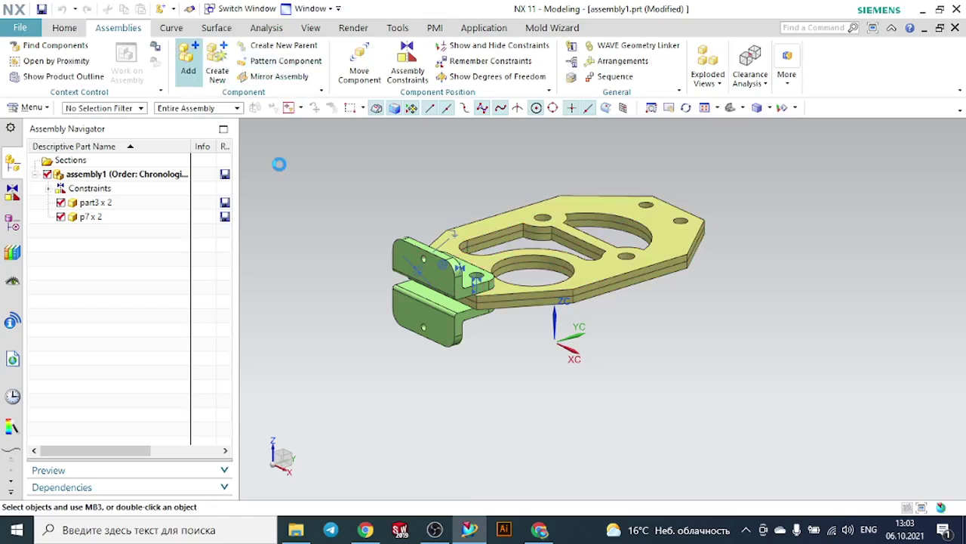
# Preview the part files in the gripper folder and load Part8_to servo_step as the component to add
pyautogui.click(219, 319)
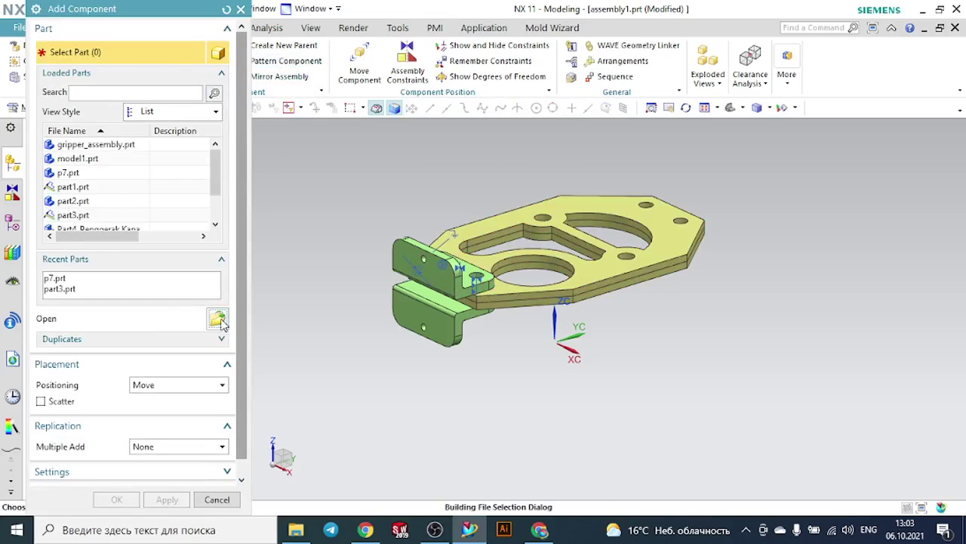
pyautogui.click(138, 176)
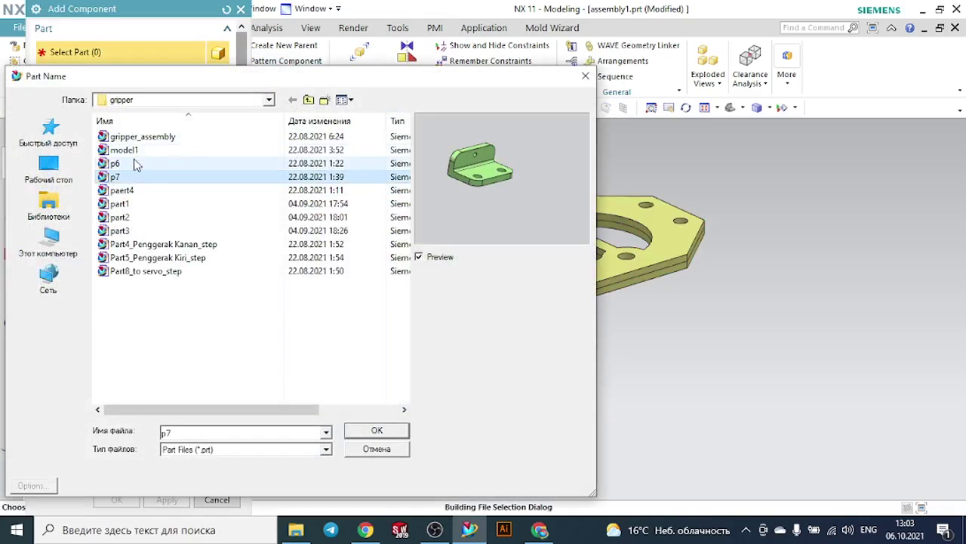
pyautogui.click(136, 163)
pyautogui.click(149, 191)
pyautogui.click(137, 204)
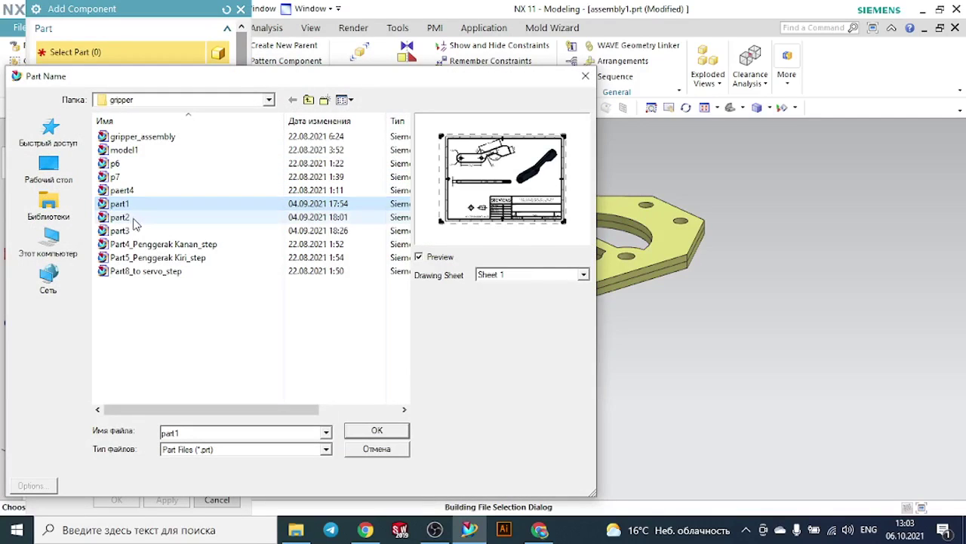
pyautogui.click(136, 217)
pyautogui.click(136, 230)
pyautogui.click(139, 245)
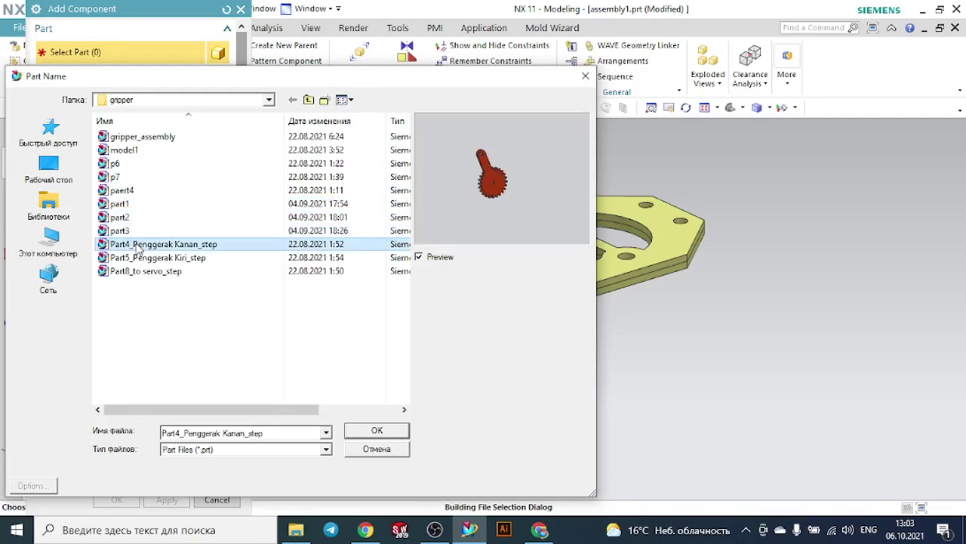
pyautogui.click(139, 257)
pyautogui.click(142, 272)
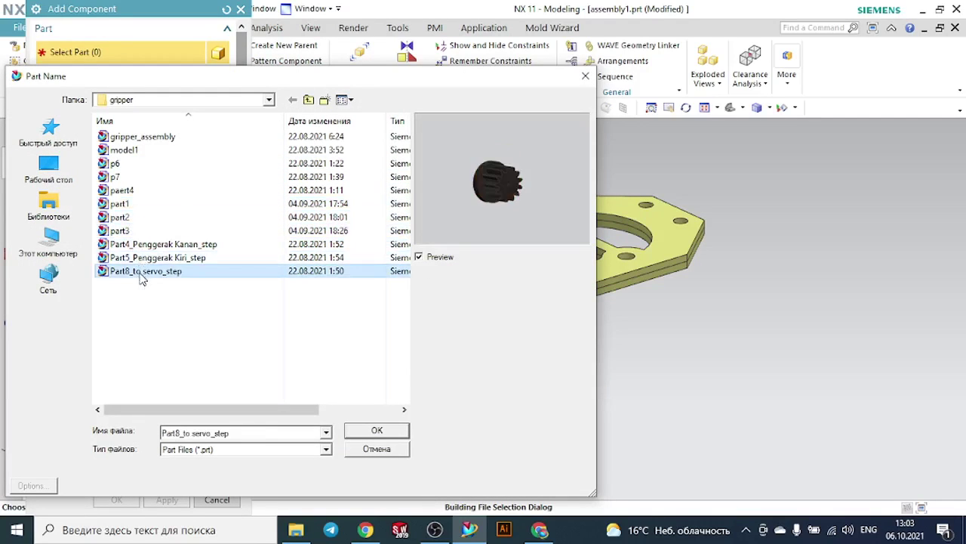
pyautogui.click(404, 430)
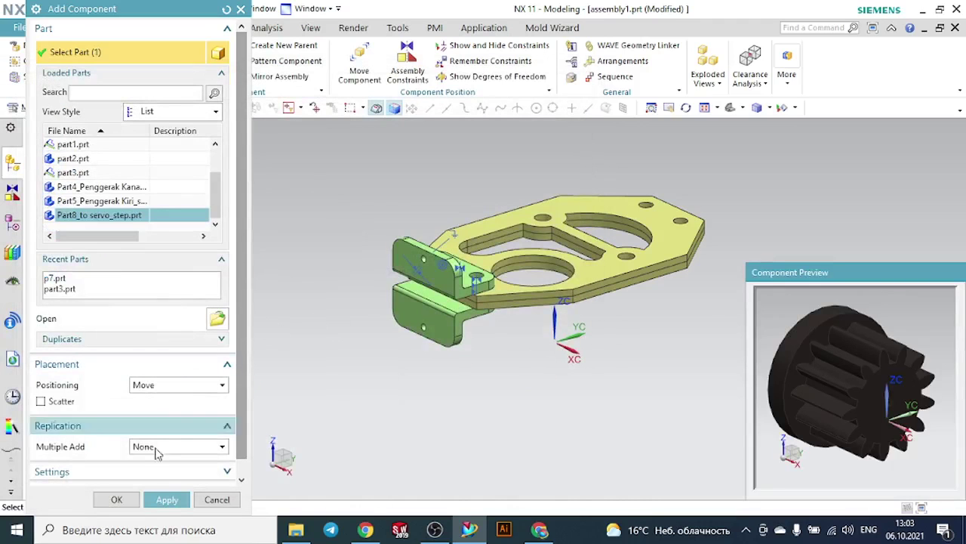
# Place the servo gear at the origin, shift it clear of the plates to about Y 24.8, Z -8.5 mm, and rotate it upright about YC
pyautogui.click(120, 500)
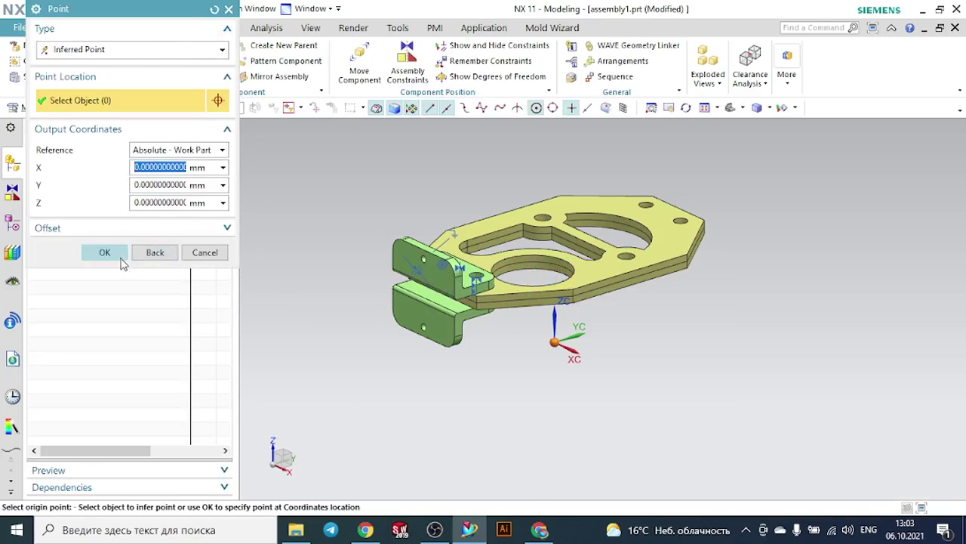
pyautogui.click(106, 253)
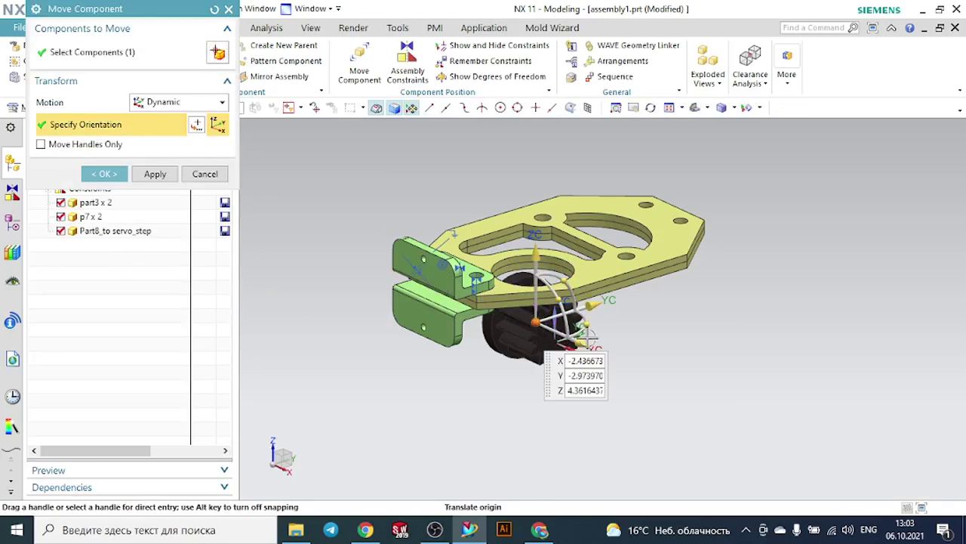
pyautogui.moveTo(587, 336); pyautogui.dragTo(694, 361)
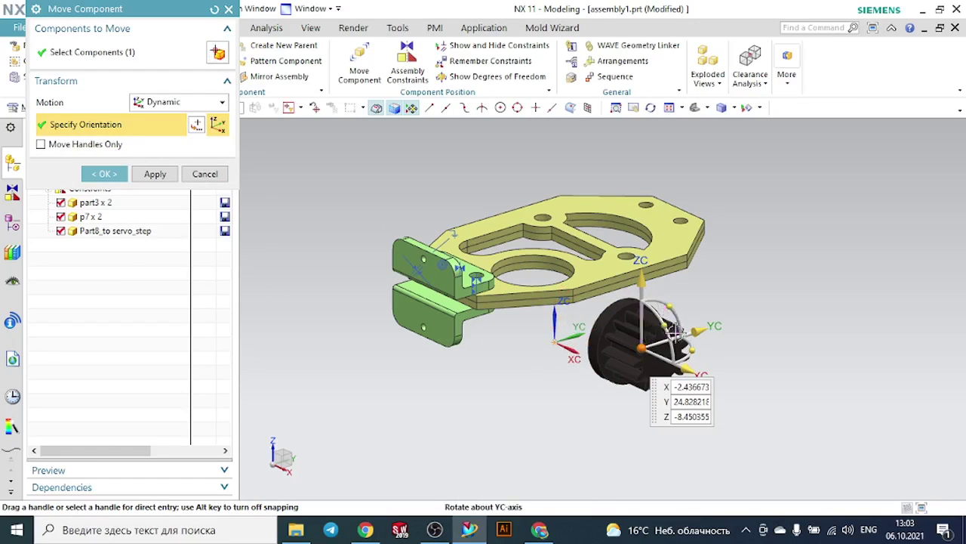
pyautogui.moveTo(674, 330); pyautogui.dragTo(502, 185)
pyautogui.click(104, 174)
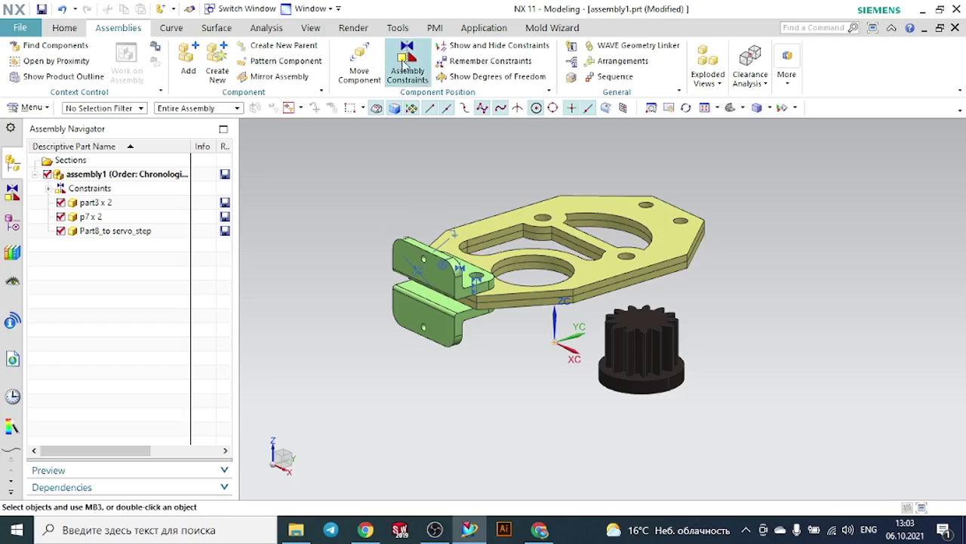
# Add a Parallel constraint between the servo gear's toothed end face and the plate stack's upper face
pyautogui.click(407, 64)
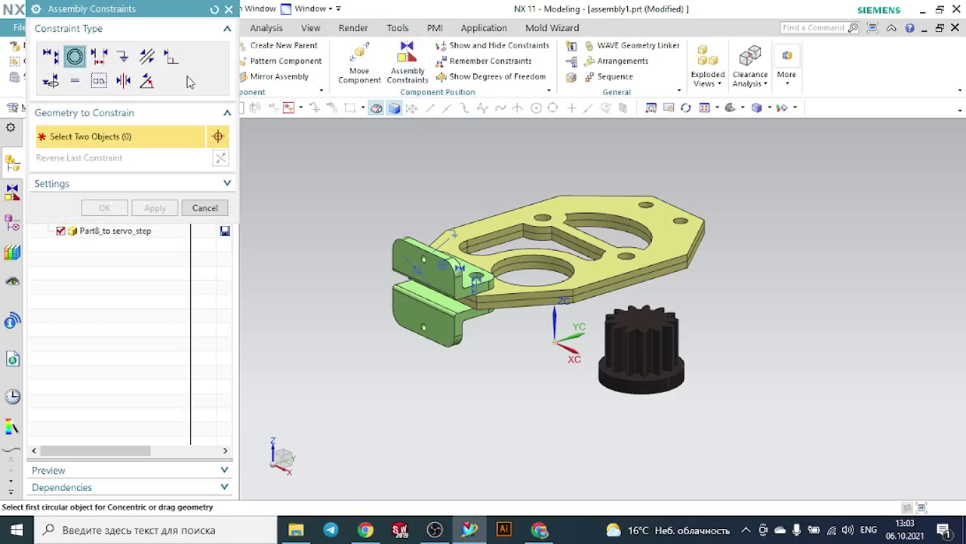
pyautogui.click(155, 62)
pyautogui.scroll(-3, 650, 306)
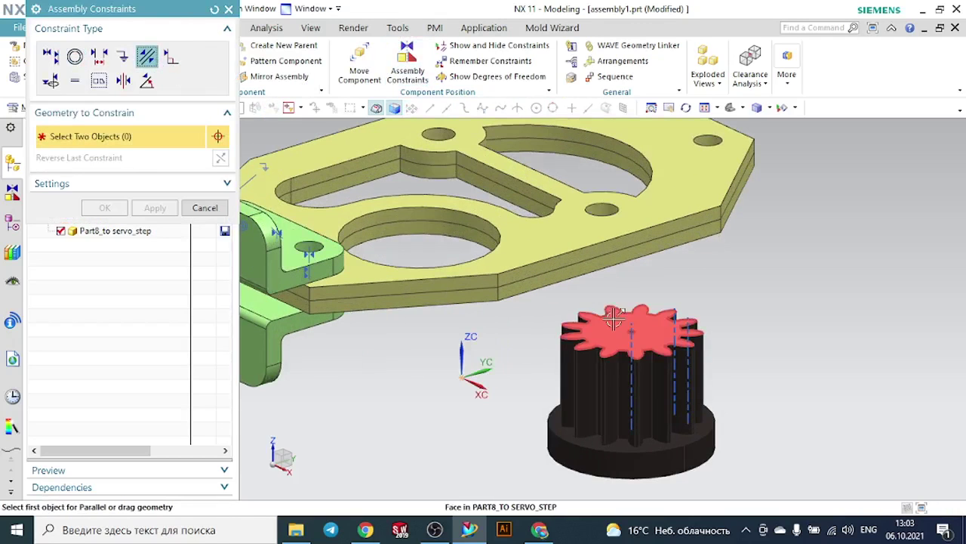
pyautogui.click(638, 326)
pyautogui.click(542, 228)
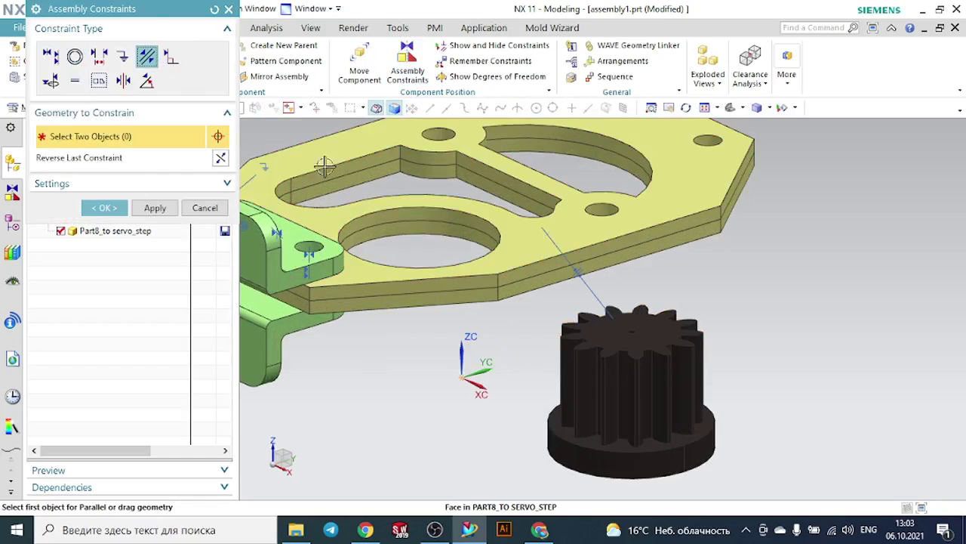
# Align the servo gear's centerline with the axis of the large round plate hole beside the brackets, using Touch Align with Infer Center/Axis
pyautogui.click(52, 58)
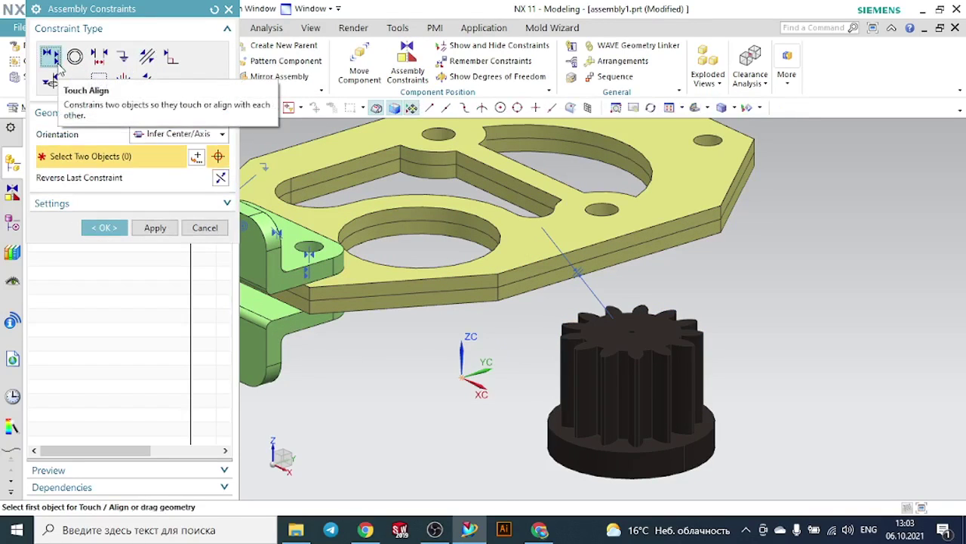
pyautogui.click(172, 136)
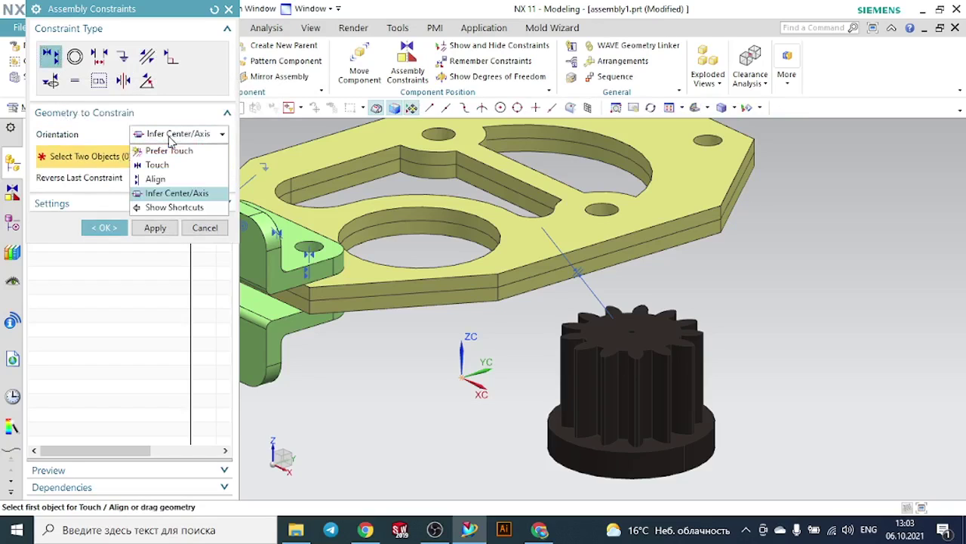
pyautogui.click(186, 195)
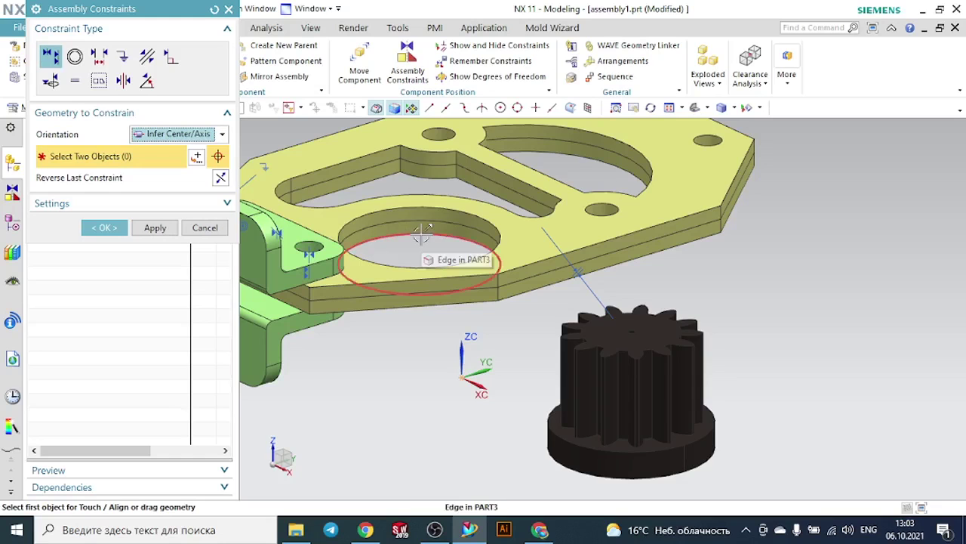
pyautogui.scroll(8, 647, 343)
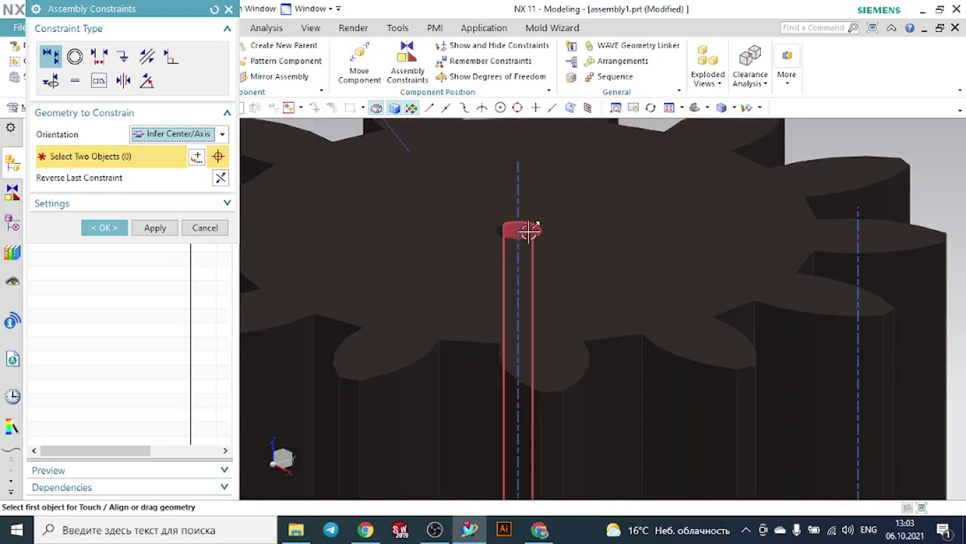
pyautogui.click(518, 196)
pyautogui.scroll(-2, 517, 195)
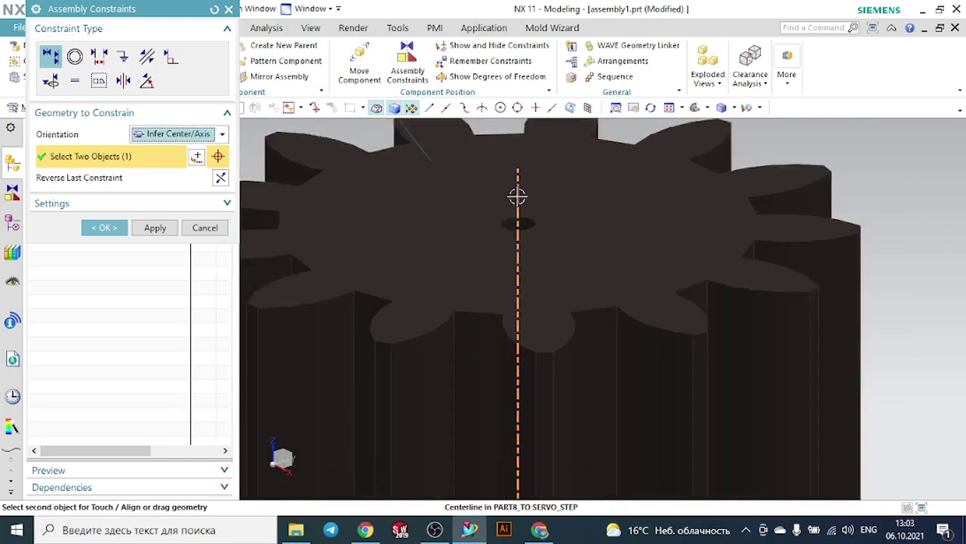
pyautogui.scroll(-5, 518, 196)
pyautogui.scroll(5, 449, 191)
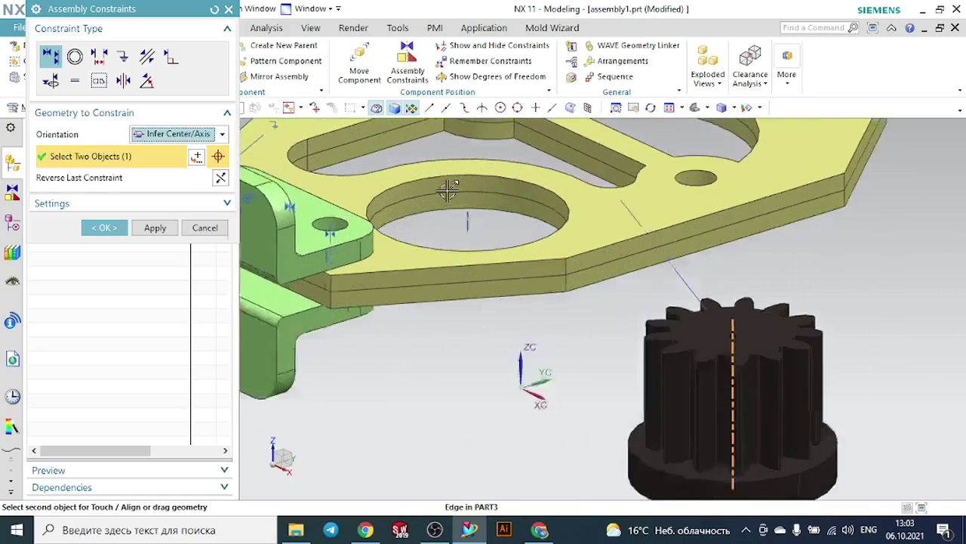
pyautogui.scroll(1, 449, 190)
pyautogui.click(474, 218)
pyautogui.scroll(-4, 468, 224)
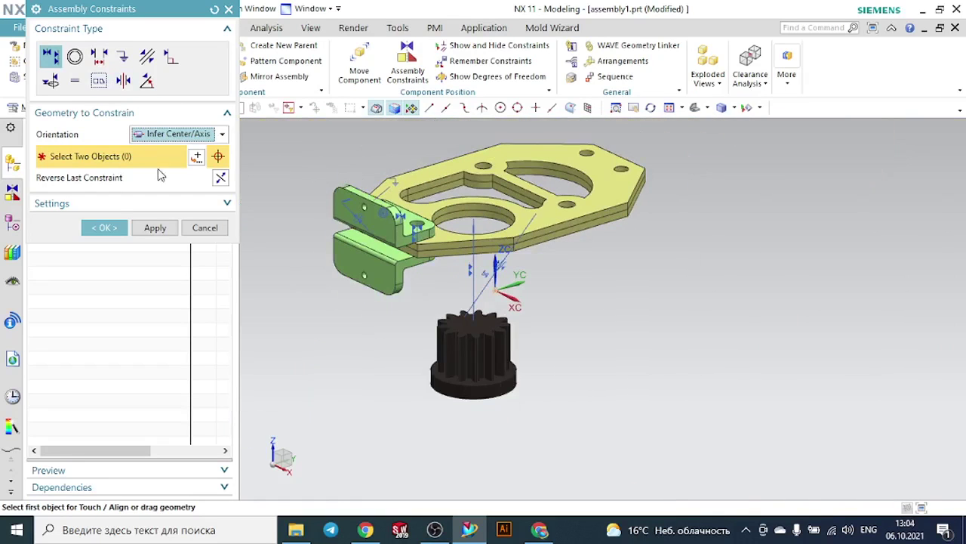
# Constrain the servo gear's flange face to touch the underside of the lower plate and accept the assembly constraints
pyautogui.click(157, 135)
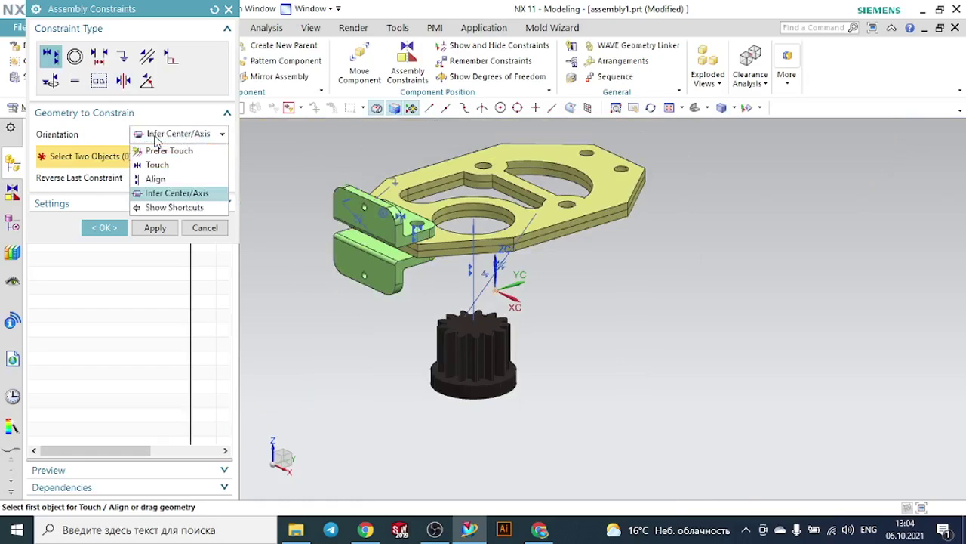
pyautogui.click(160, 169)
pyautogui.scroll(5, 513, 405)
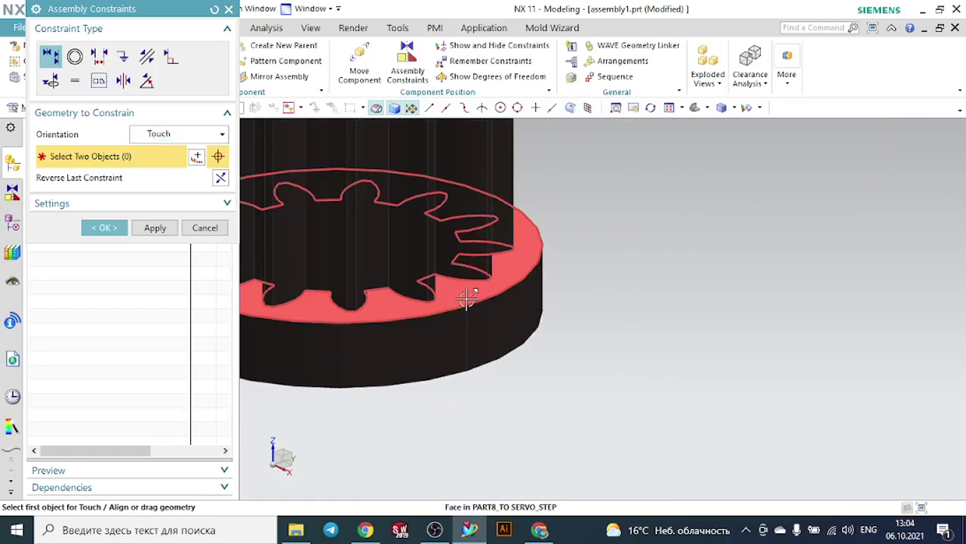
pyautogui.click(468, 299)
pyautogui.scroll(-6, 604, 339)
pyautogui.moveTo(652, 345); pyautogui.dragTo(665, 285, button='middle')
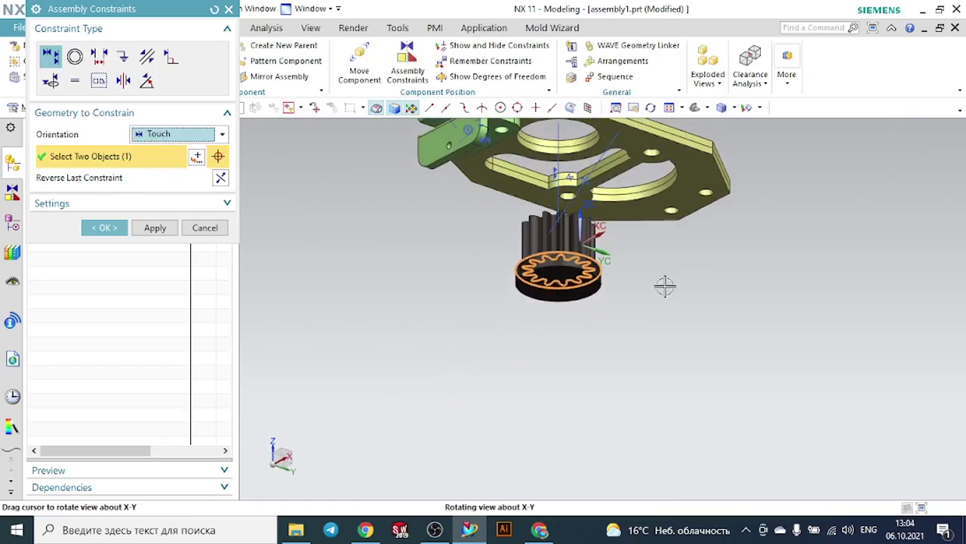
pyautogui.click(607, 137)
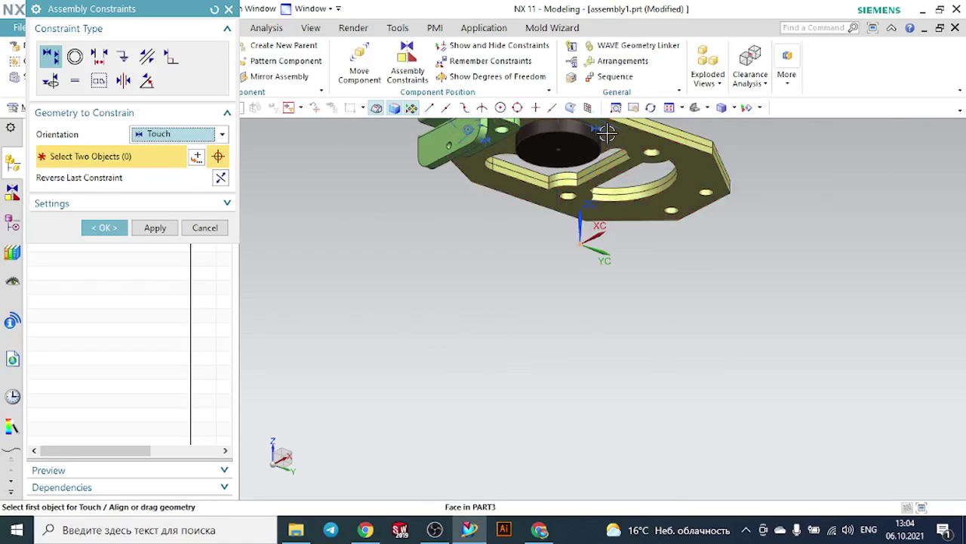
pyautogui.scroll(-2, 618, 242)
pyautogui.moveTo(456, 243); pyautogui.dragTo(479, 323, button='middle')
pyautogui.click(104, 228)
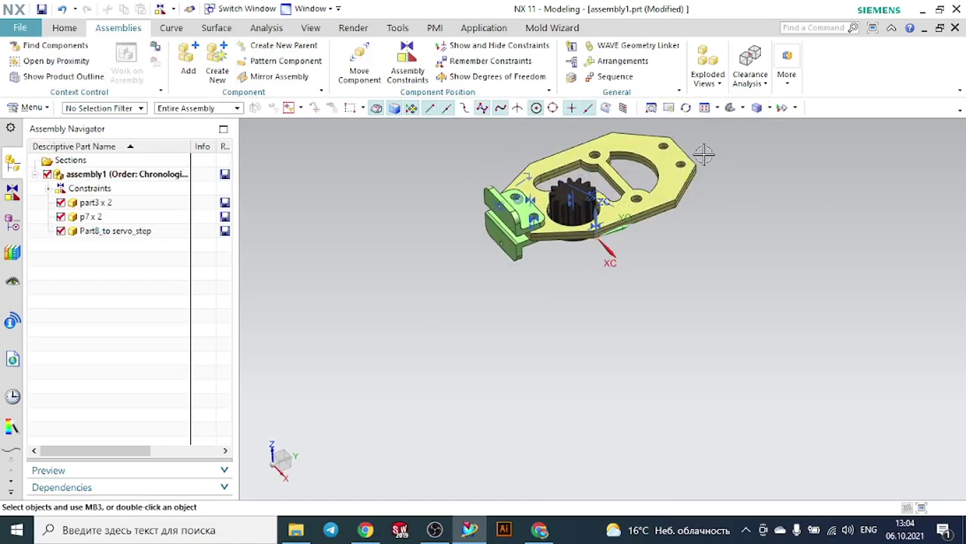
# Inspect the seated servo gear, compare it with the geared arms in gripper_assembly.prt, and return to assembly1.prt
pyautogui.hotkey('ctrl', 'f')
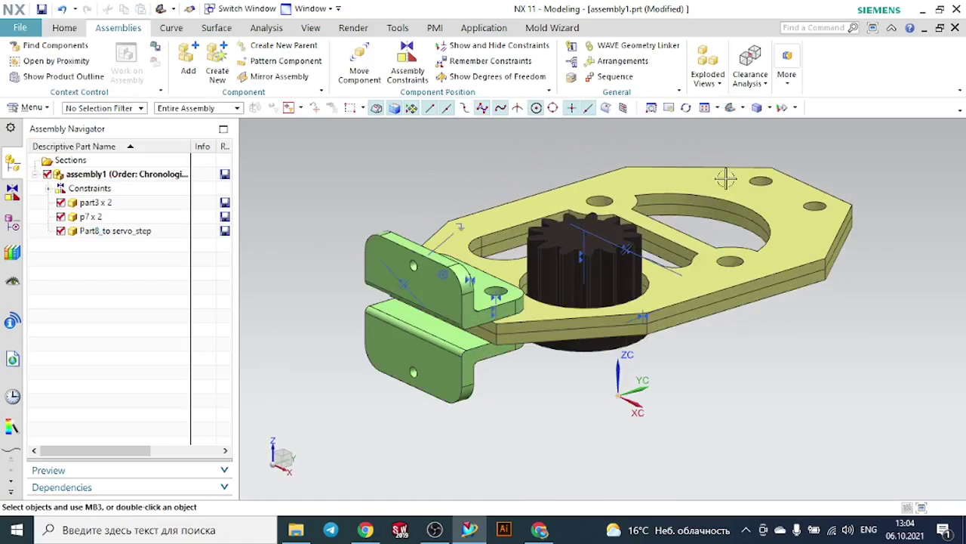
pyautogui.moveTo(811, 362); pyautogui.dragTo(819, 383, button='middle')
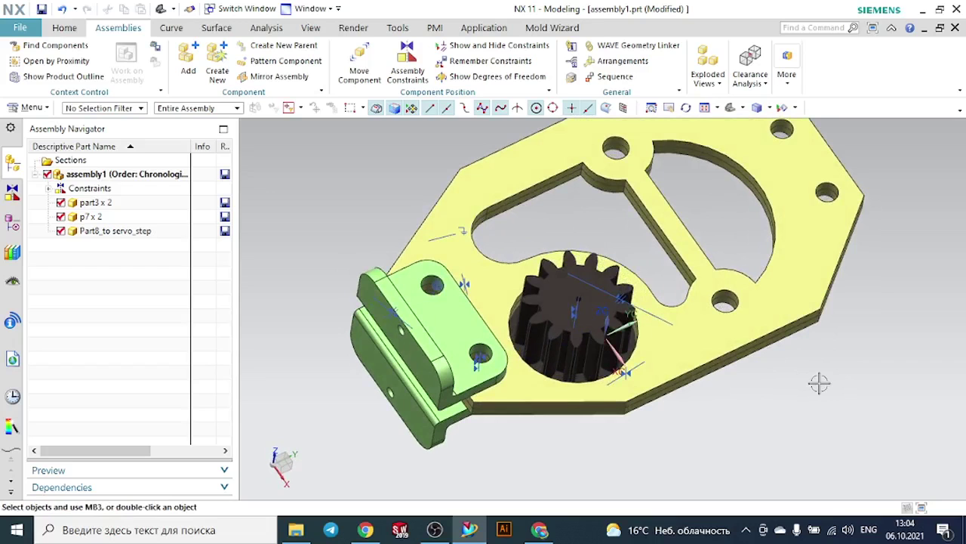
pyautogui.click(248, 9)
pyautogui.click(509, 238)
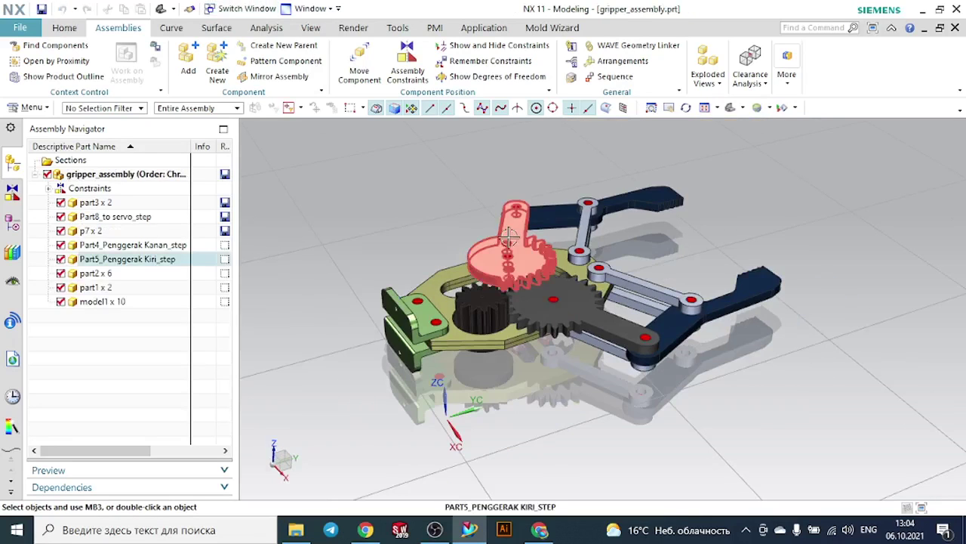
pyautogui.scroll(4, 518, 240)
pyautogui.scroll(-3, 517, 242)
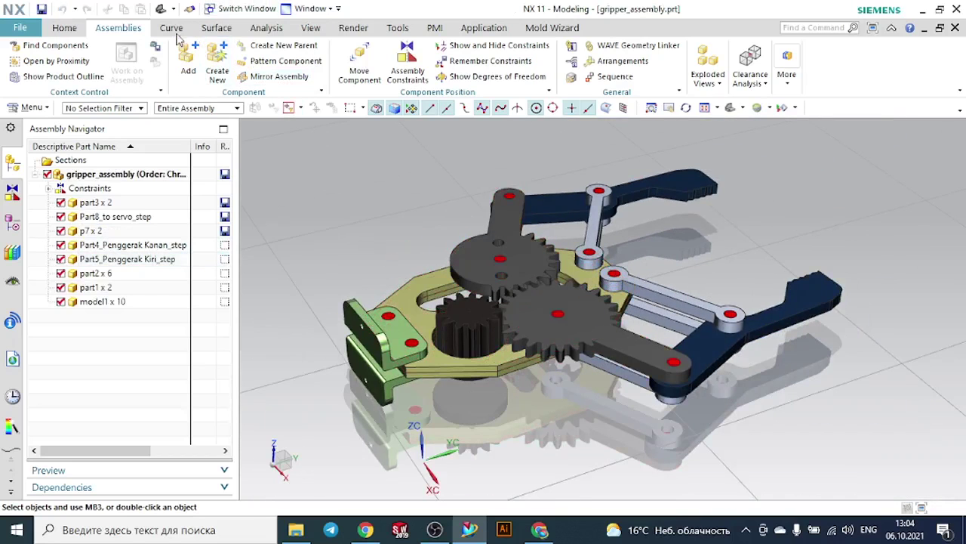
pyautogui.click(226, 9)
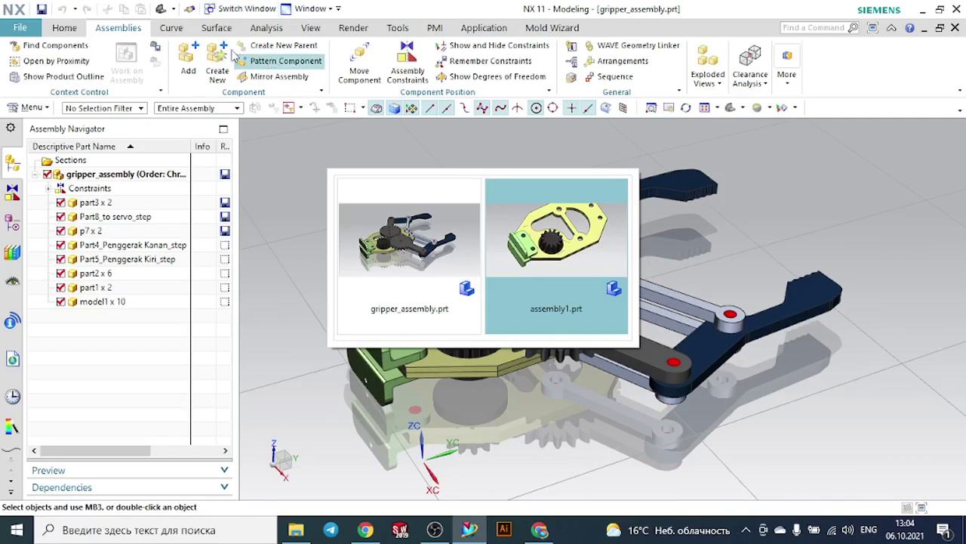
pyautogui.click(544, 208)
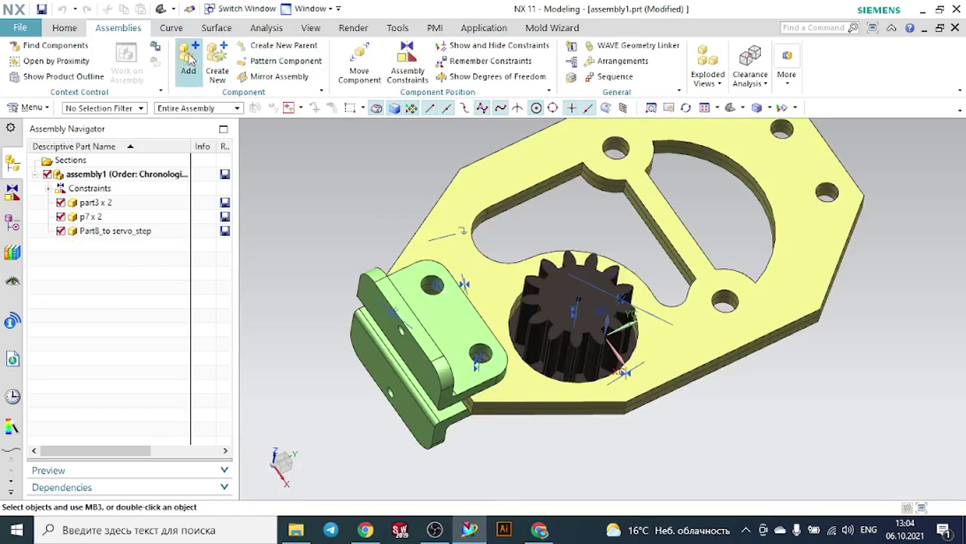
# Add the Part4_Penggerak Kanan_step component with Move positioning, placing it at X 0, Y 0, Z 0
pyautogui.click(188, 60)
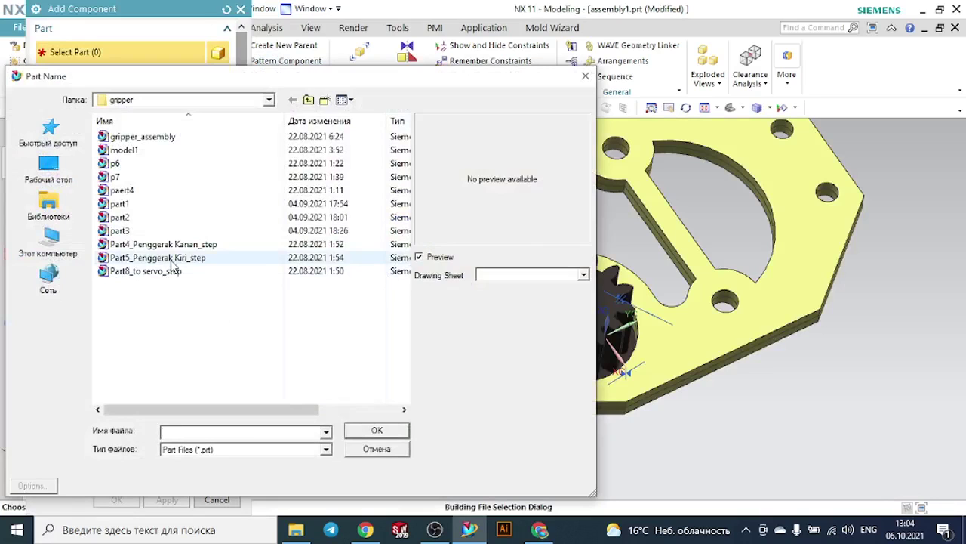
pyautogui.click(172, 259)
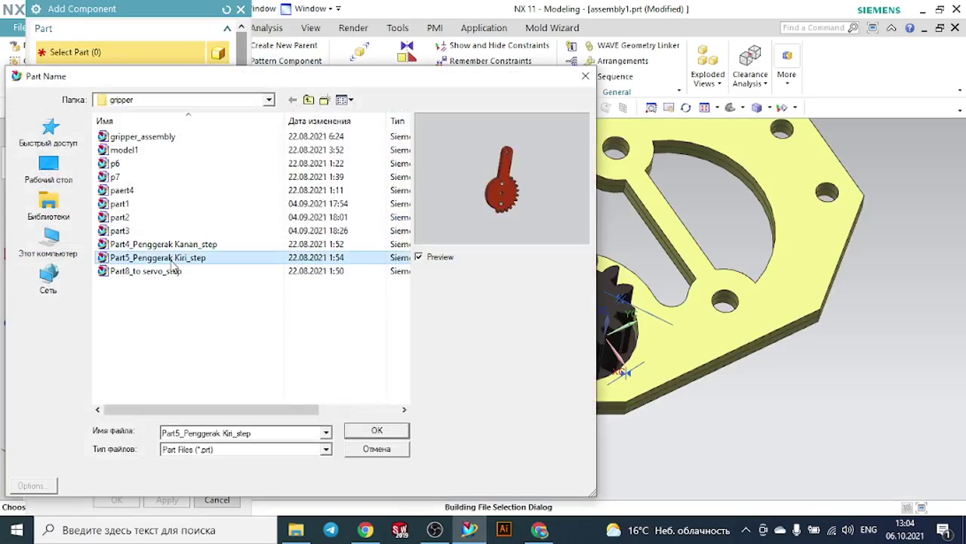
pyautogui.click(166, 245)
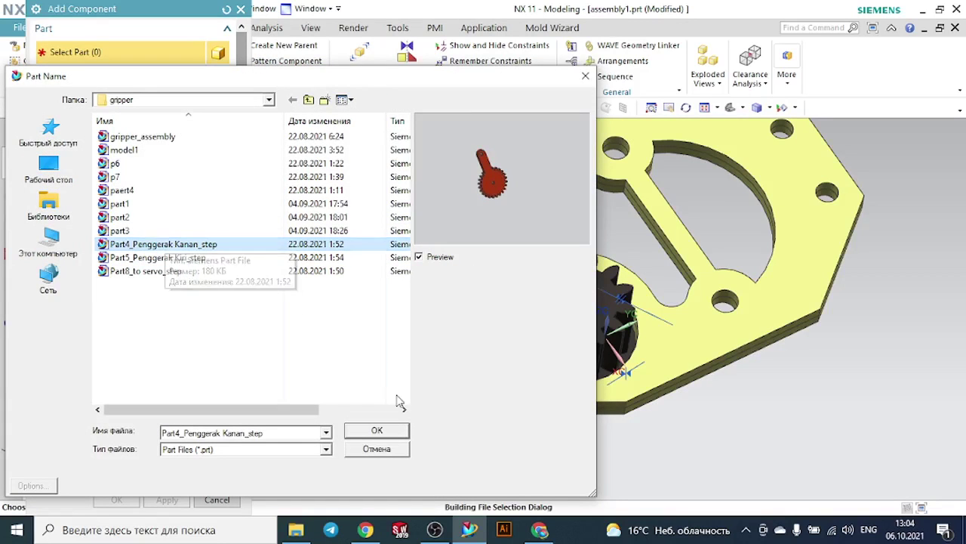
pyautogui.click(389, 429)
pyautogui.scroll(-2, 368, 360)
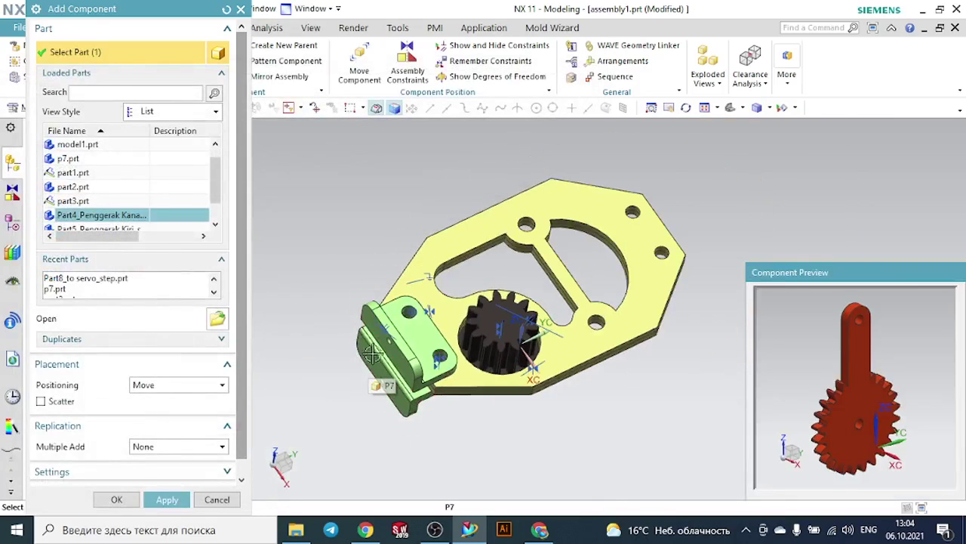
pyautogui.click(155, 386)
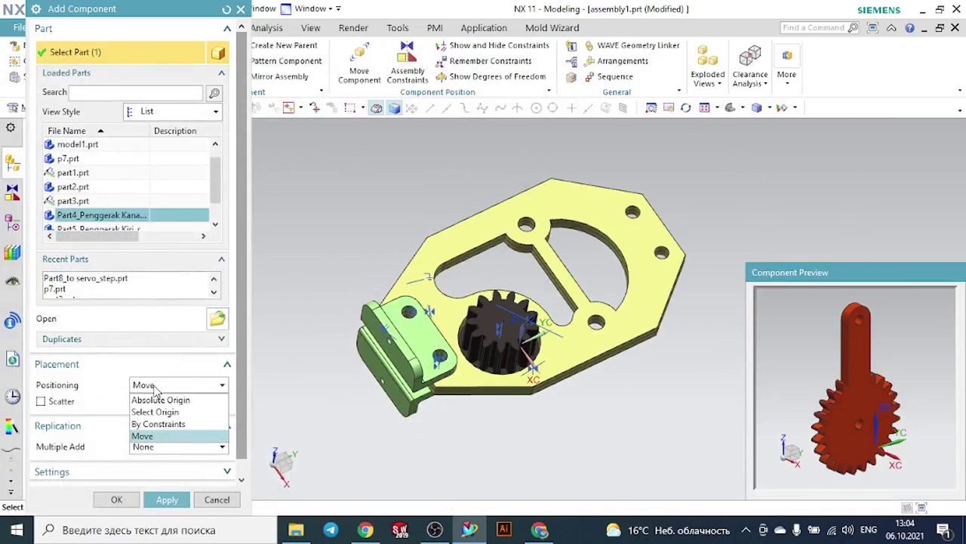
pyautogui.click(157, 436)
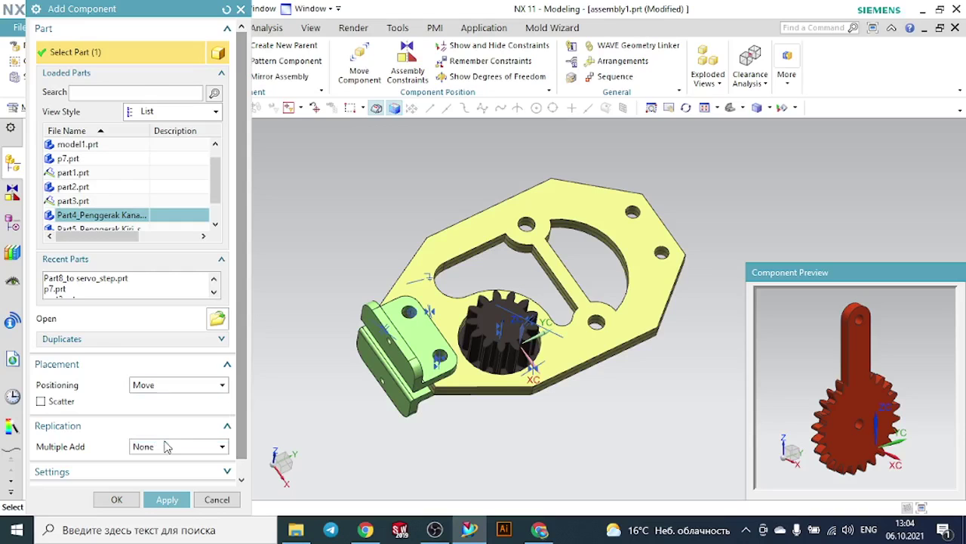
pyautogui.click(117, 500)
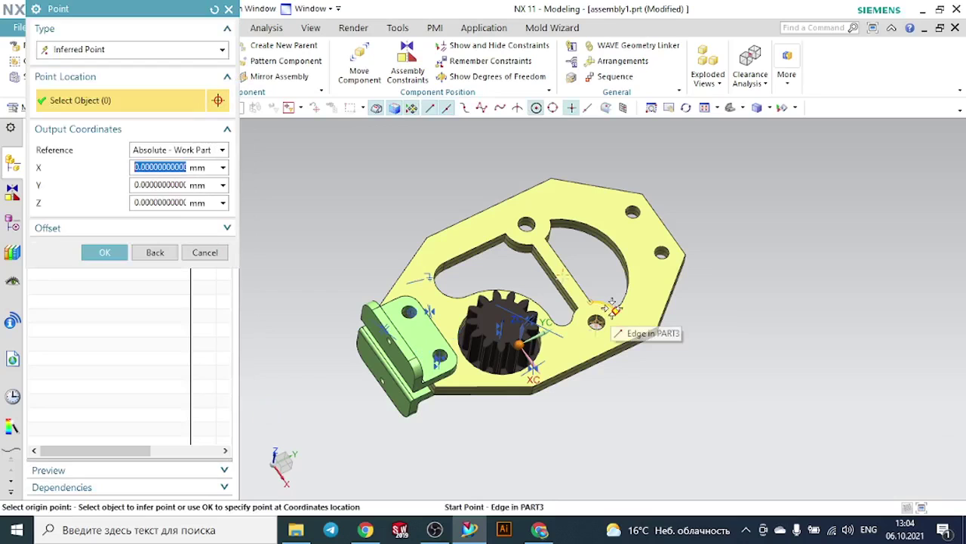
pyautogui.click(109, 254)
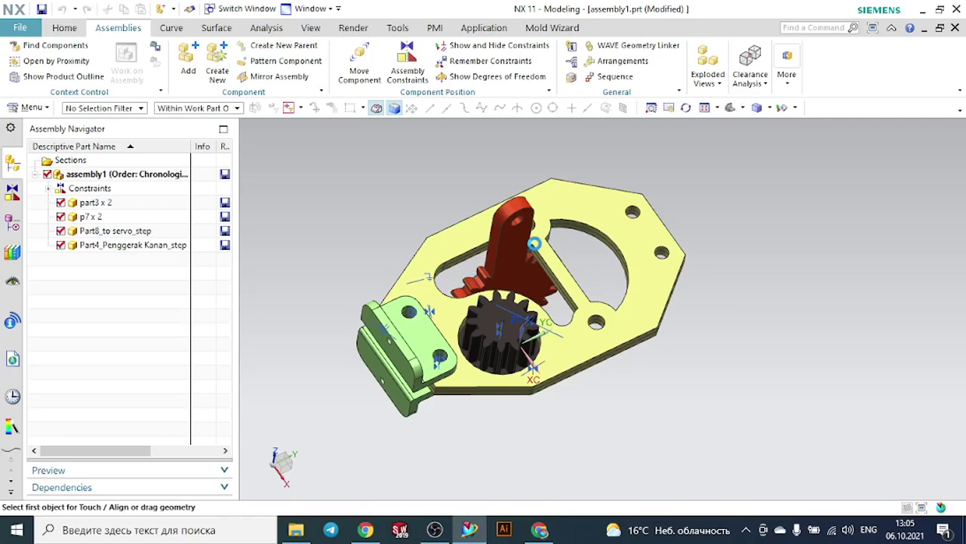
# Move the geared arm clear above the plate stack, to about X 9.3, Y 31.5, Z 46.7 mm
pyautogui.moveTo(507, 267); pyautogui.dragTo(547, 87)
pyautogui.scroll(-4, 597, 300)
pyautogui.moveTo(608, 366); pyautogui.dragTo(604, 296, button='middle')
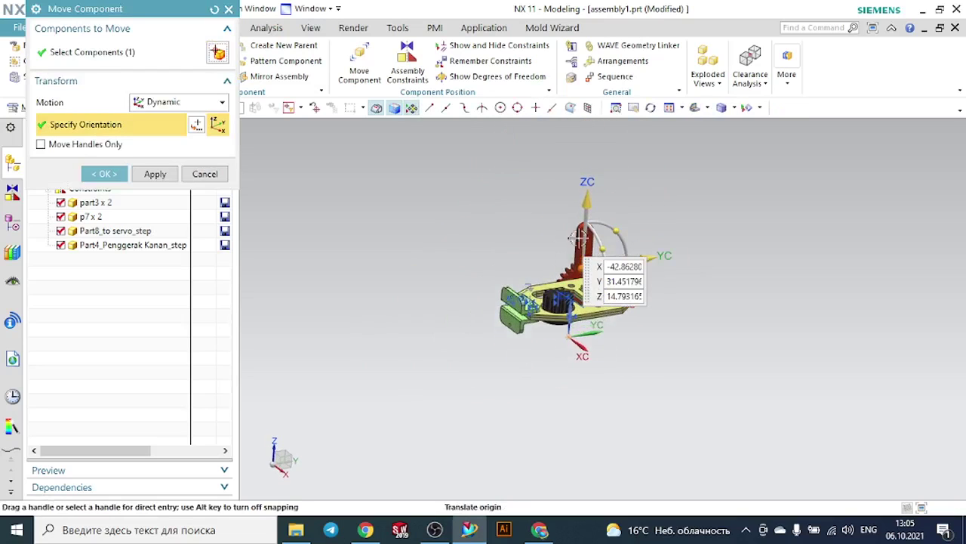
pyautogui.scroll(3, 579, 237)
pyautogui.click(710, 108)
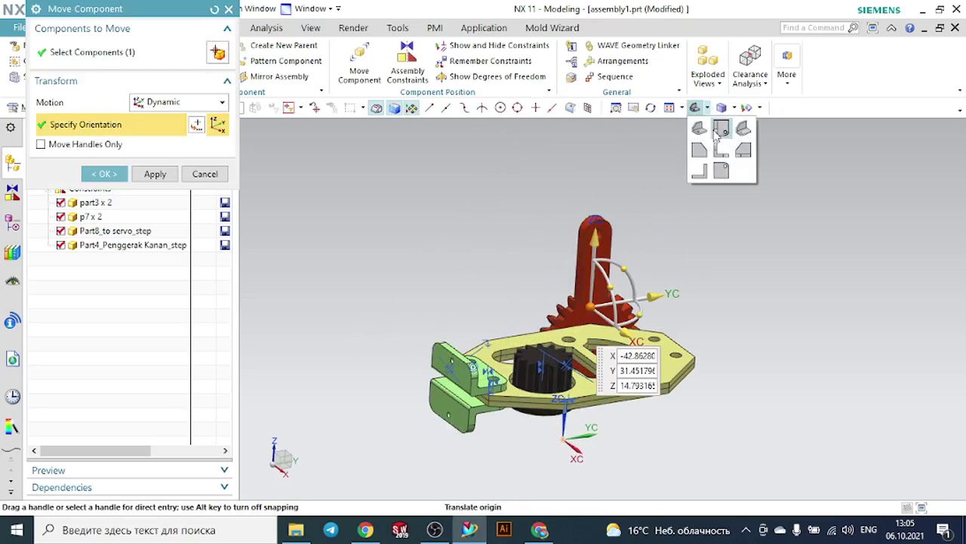
pyautogui.click(722, 136)
pyautogui.moveTo(385, 305); pyautogui.dragTo(762, 69)
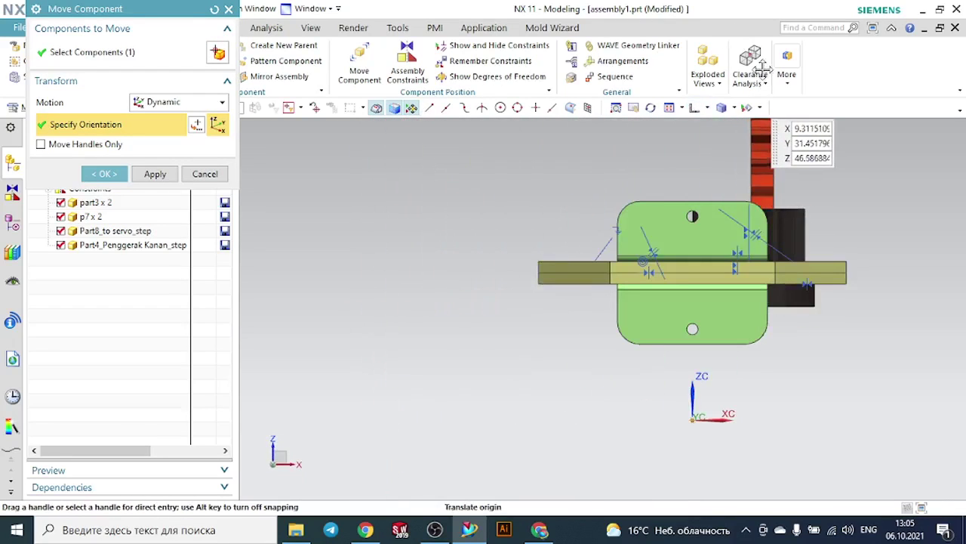
pyautogui.scroll(-4, 750, 332)
pyautogui.moveTo(833, 393); pyautogui.dragTo(785, 363, button='middle')
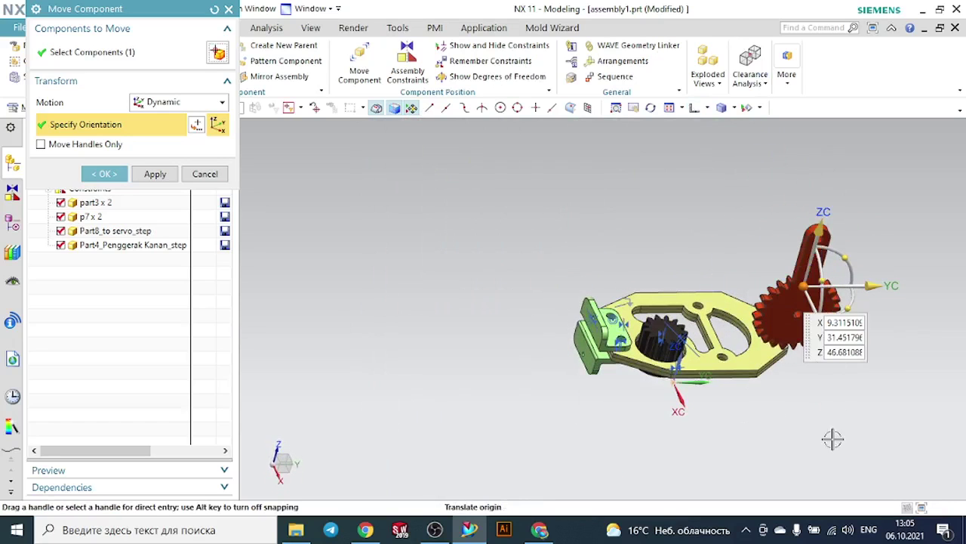
# Rotate the geared arm to lie roughly flat above the plates, with its lever pointing away from the brackets, and accept the move
pyautogui.scroll(-2, 832, 438)
pyautogui.scroll(3, 865, 322)
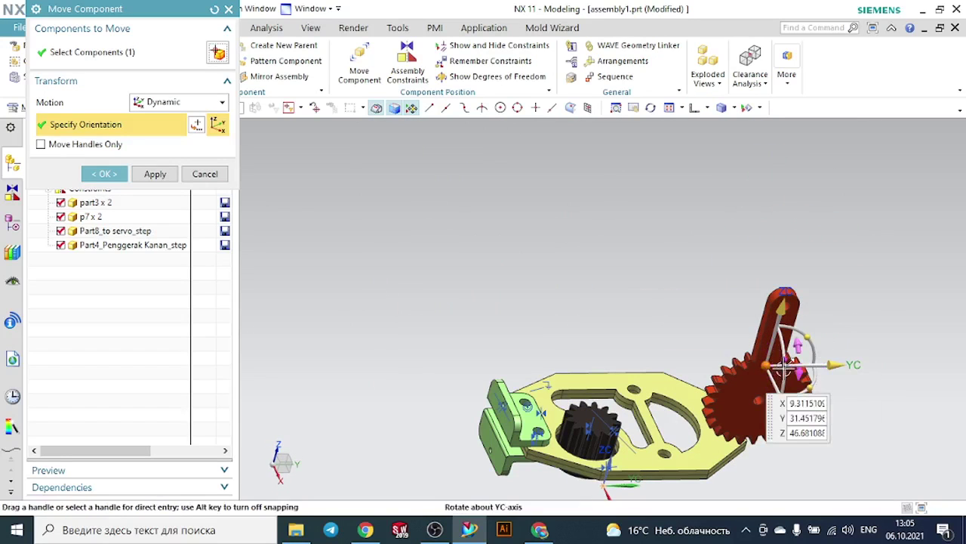
pyautogui.moveTo(780, 366)
pyautogui.mouseDown()
pyautogui.moveTo(819, 355)
pyautogui.moveTo(803, 330)
pyautogui.moveTo(798, 367)
pyautogui.moveTo(794, 340)
pyautogui.moveTo(778, 381)
pyautogui.moveTo(770, 368)
pyautogui.mouseUp()
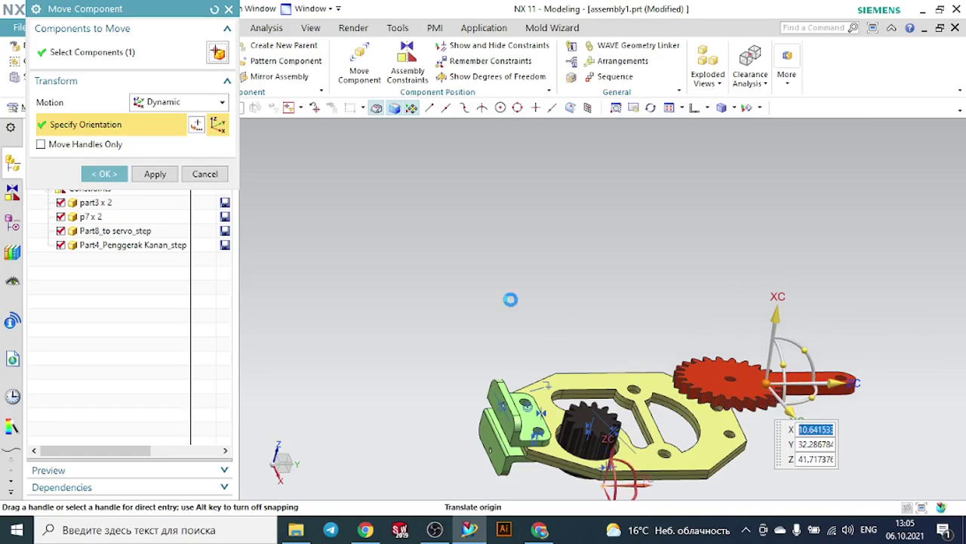
pyautogui.click(106, 174)
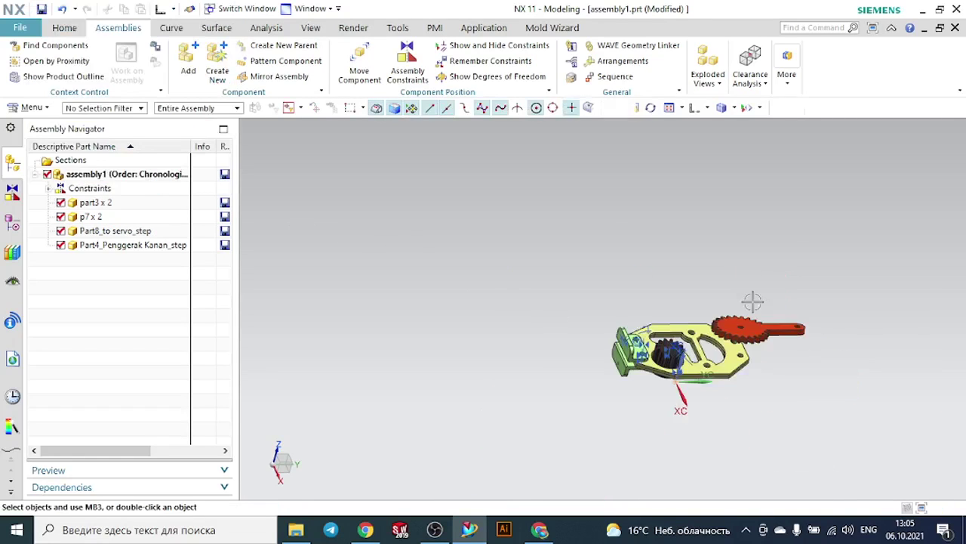
# Add a Parallel constraint between the geared arm's flat upper face and the upper plate's top face
pyautogui.moveTo(750, 302); pyautogui.dragTo(765, 406, button='middle')
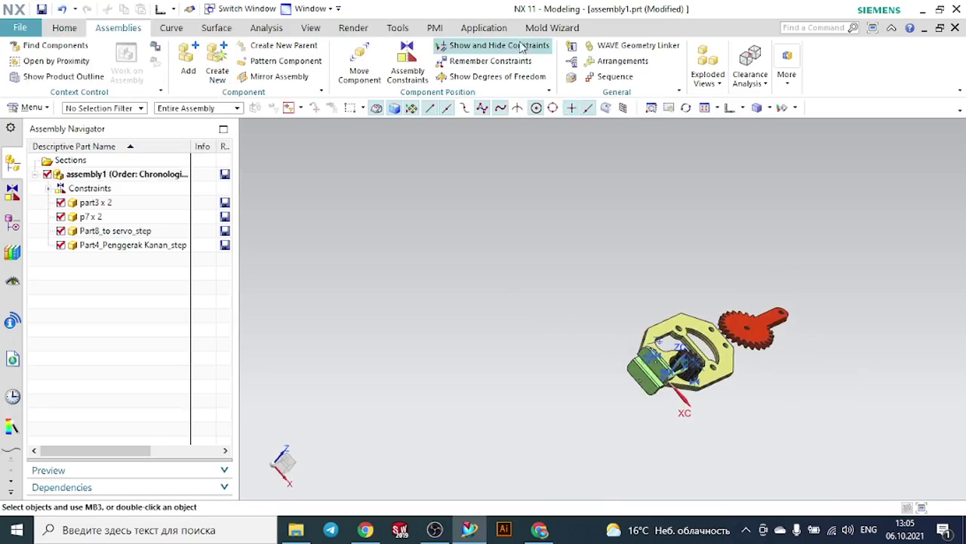
pyautogui.click(419, 51)
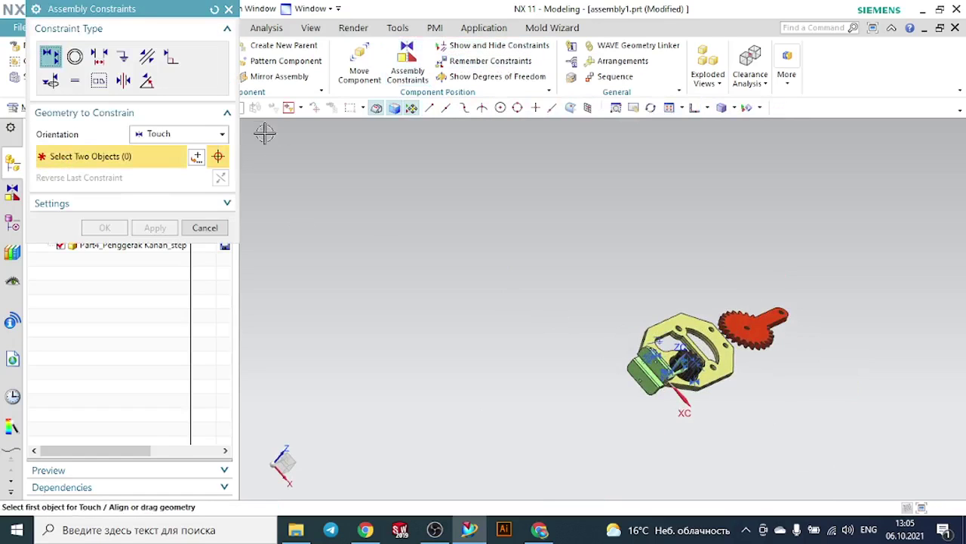
pyautogui.click(147, 59)
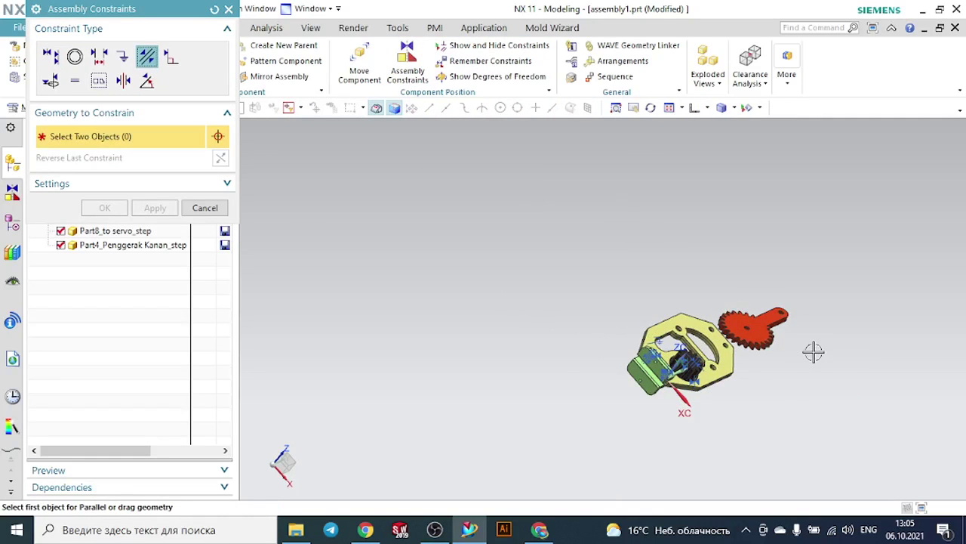
pyautogui.scroll(4, 814, 351)
pyautogui.click(682, 313)
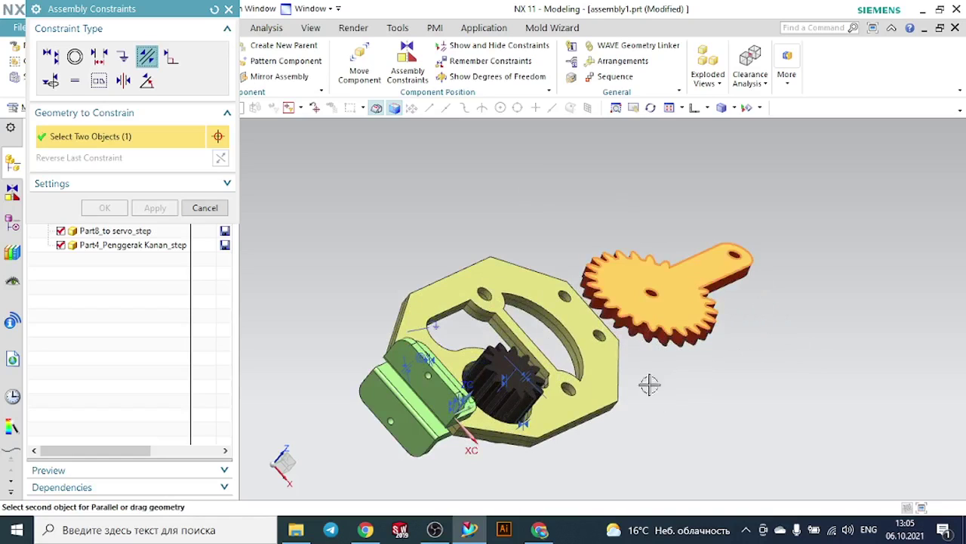
pyautogui.moveTo(658, 410); pyautogui.dragTo(615, 380, button='middle')
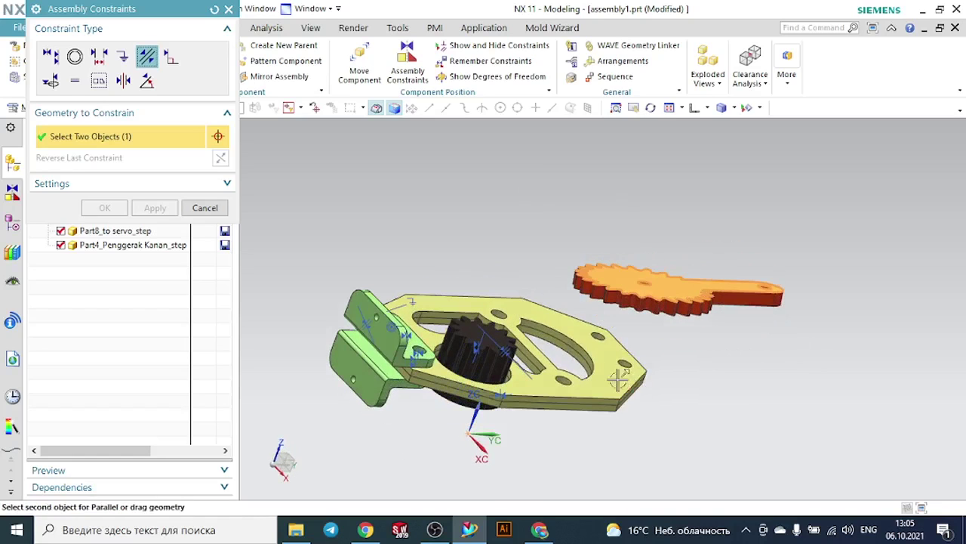
pyautogui.click(615, 380)
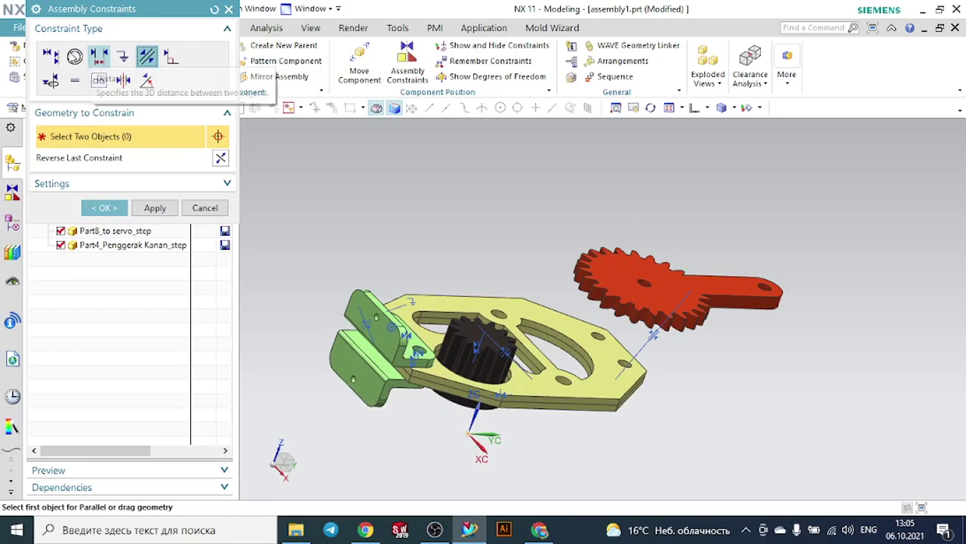
# Align the plate hole at the near end of the crossbar with the arm's gear-center hole, using Touch Align with Infer Center/Axis
pyautogui.click(50, 56)
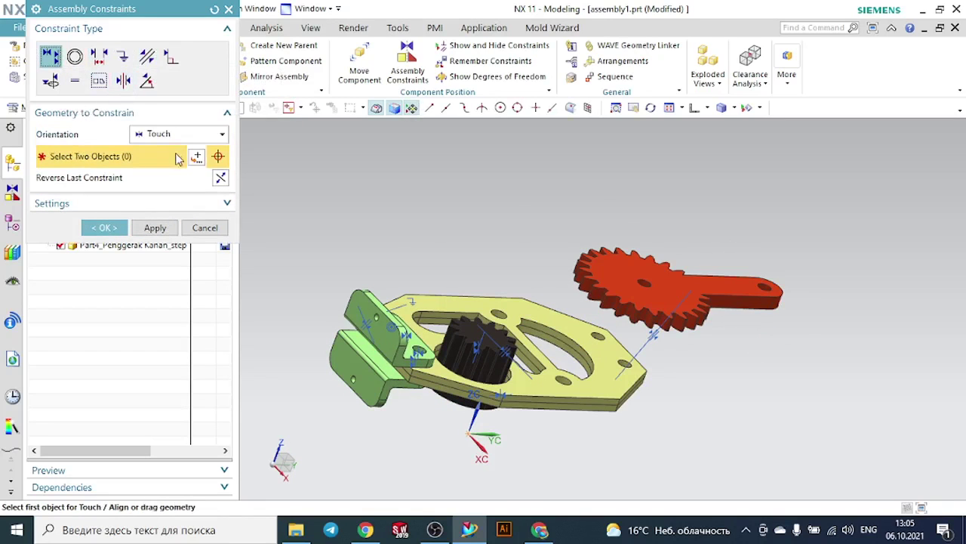
pyautogui.click(170, 135)
pyautogui.click(172, 194)
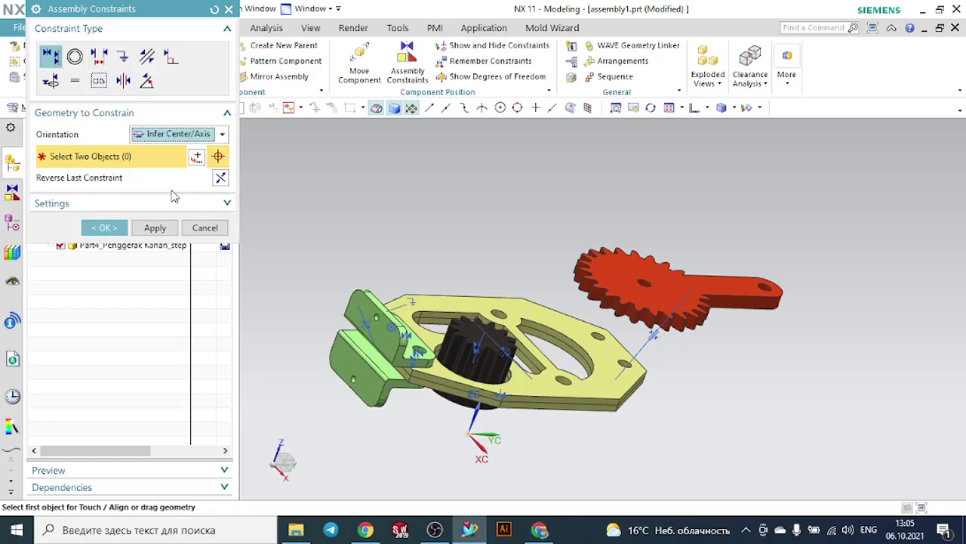
pyautogui.scroll(6, 579, 392)
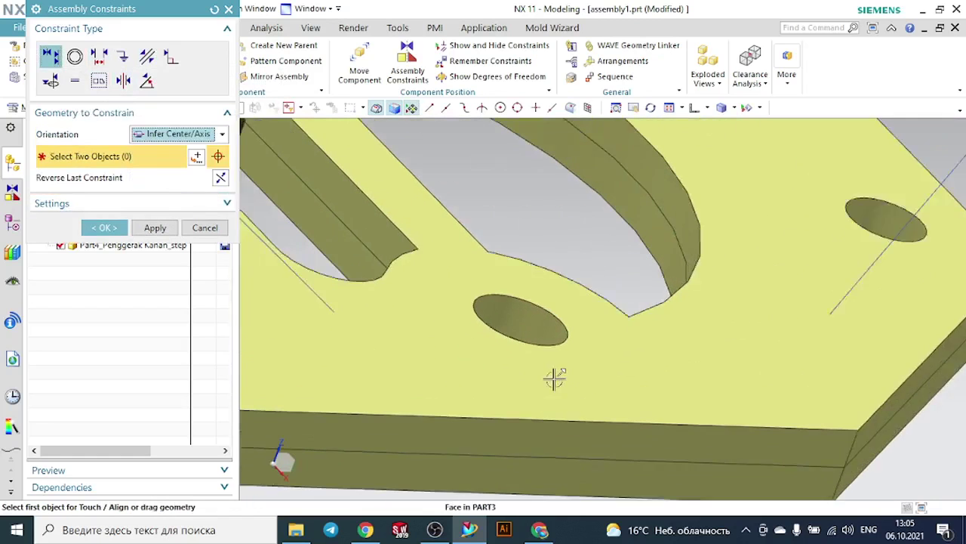
pyautogui.click(514, 304)
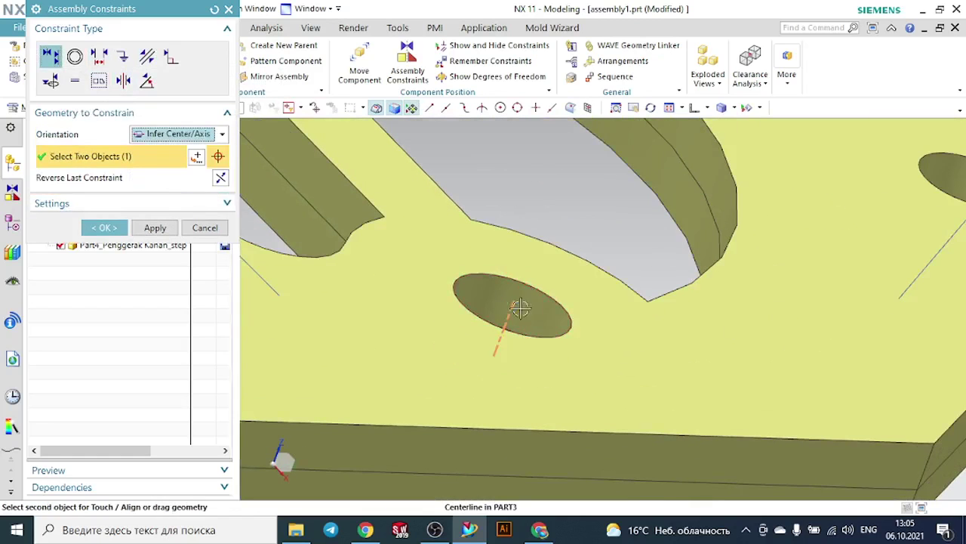
pyautogui.scroll(-6, 554, 322)
pyautogui.scroll(-2, 558, 318)
pyautogui.scroll(4, 649, 203)
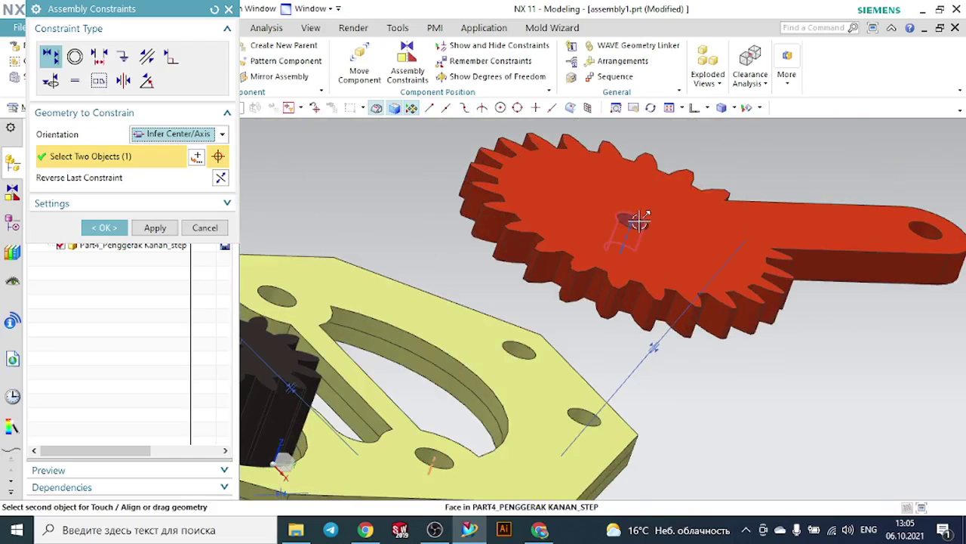
pyautogui.click(633, 231)
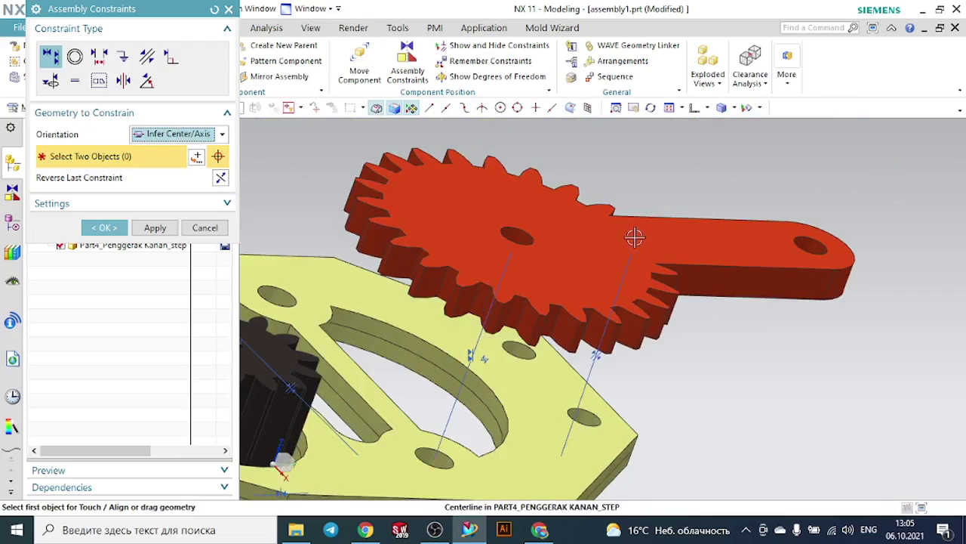
# Try to constrain the crossbar-end plate hole's upper edge to touch the lower edge of the arm's gear-center hole
pyautogui.scroll(-3, 638, 237)
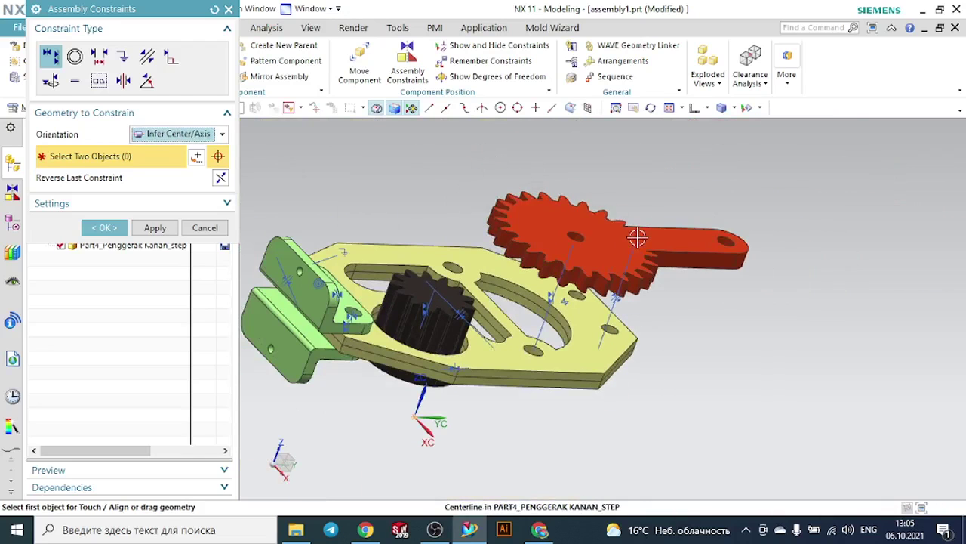
pyautogui.click(151, 134)
pyautogui.click(158, 164)
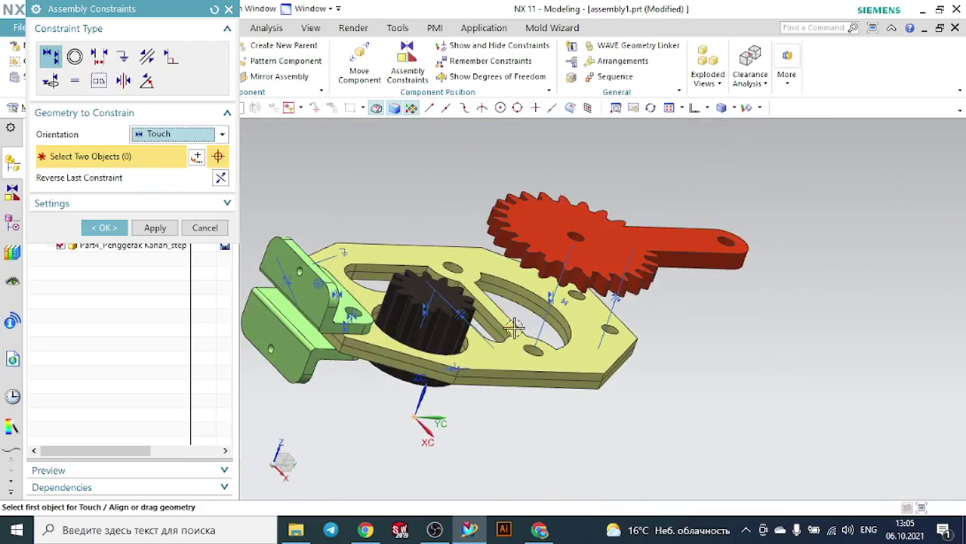
pyautogui.scroll(3, 537, 343)
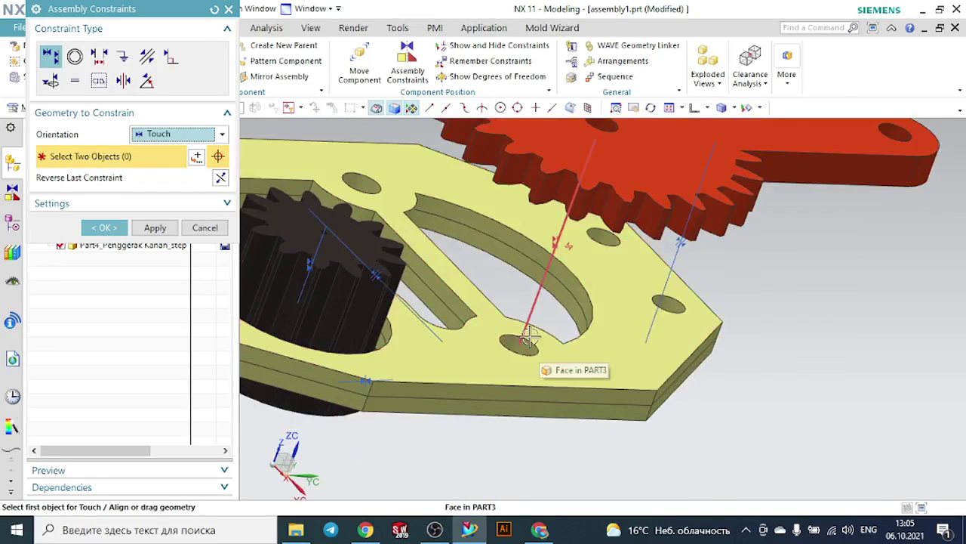
pyautogui.click(533, 349)
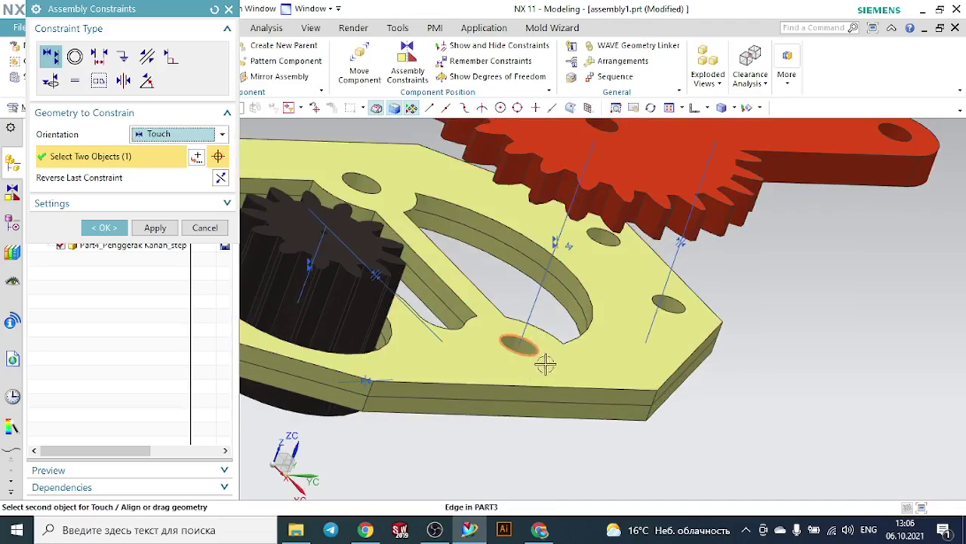
pyautogui.moveTo(546, 363); pyautogui.dragTo(680, 378, button='middle')
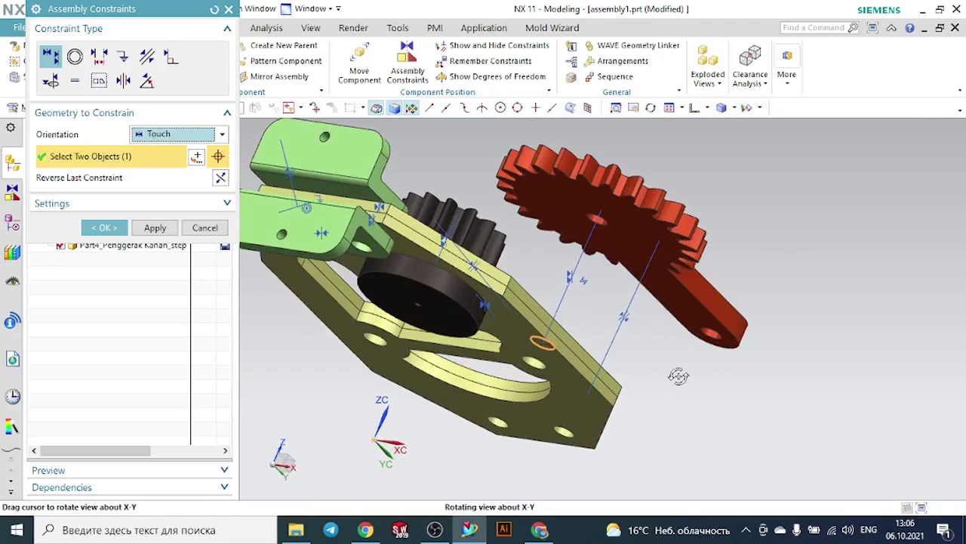
pyautogui.scroll(2, 610, 224)
pyautogui.scroll(2, 610, 225)
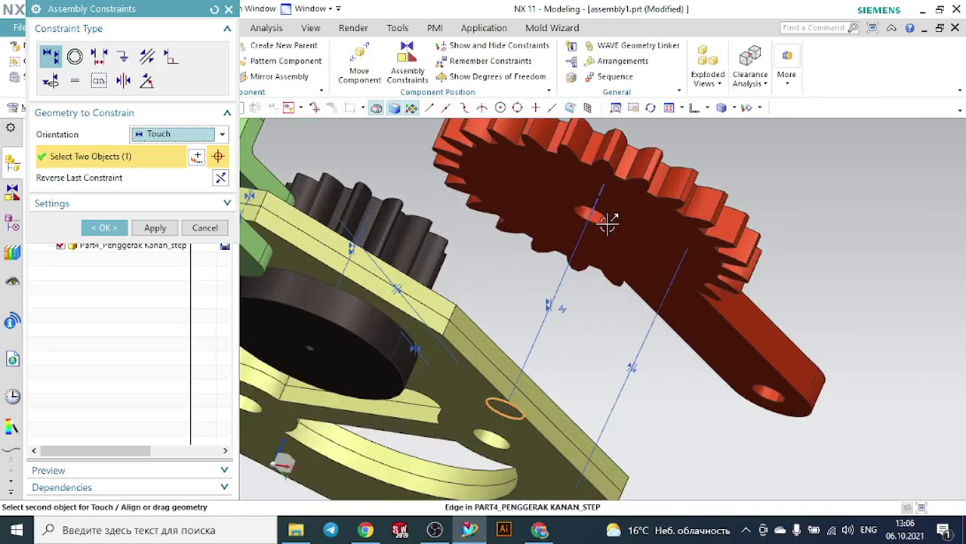
pyautogui.click(609, 224)
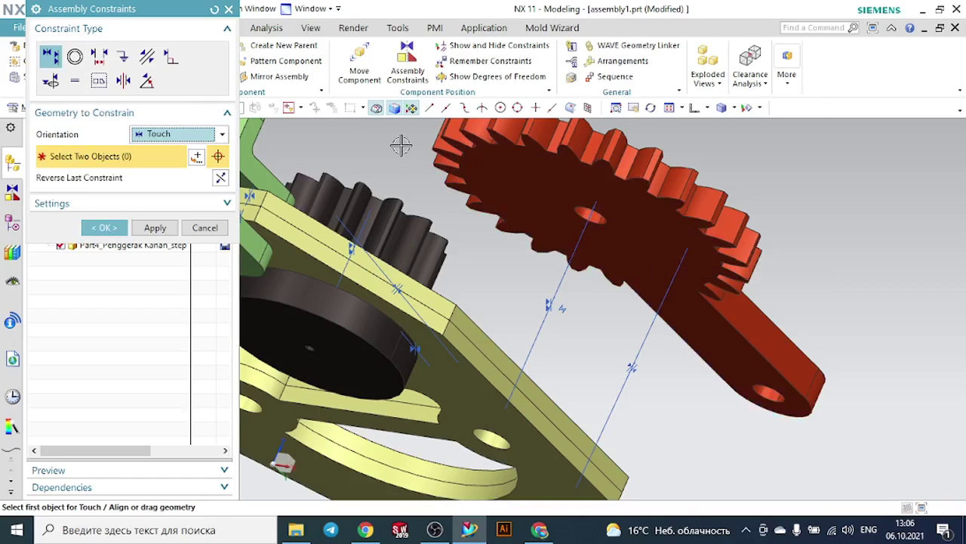
# Add a Concentric constraint between the lower edge of the arm's gear-center hole and the crossbar-end plate hole's upper edge, and accept it
pyautogui.click(74, 56)
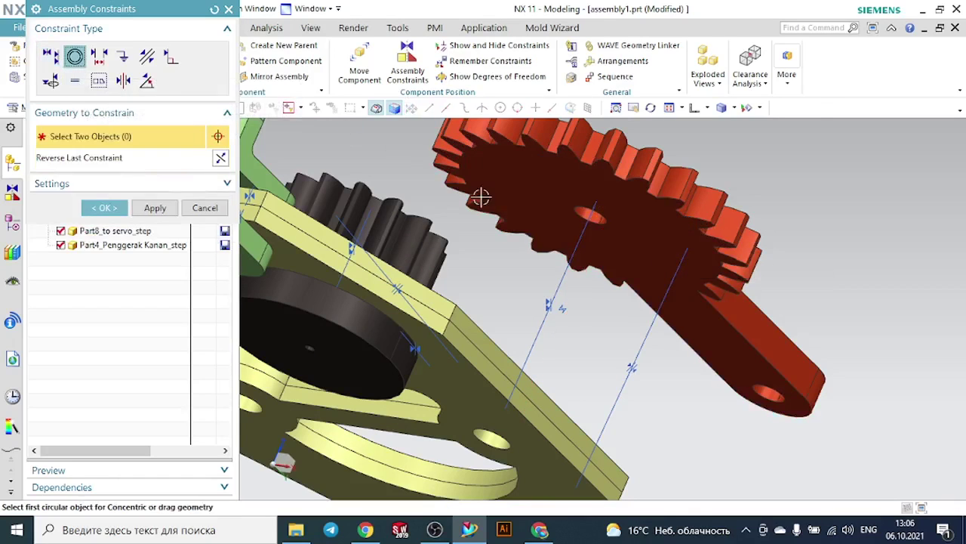
pyautogui.scroll(3, 649, 233)
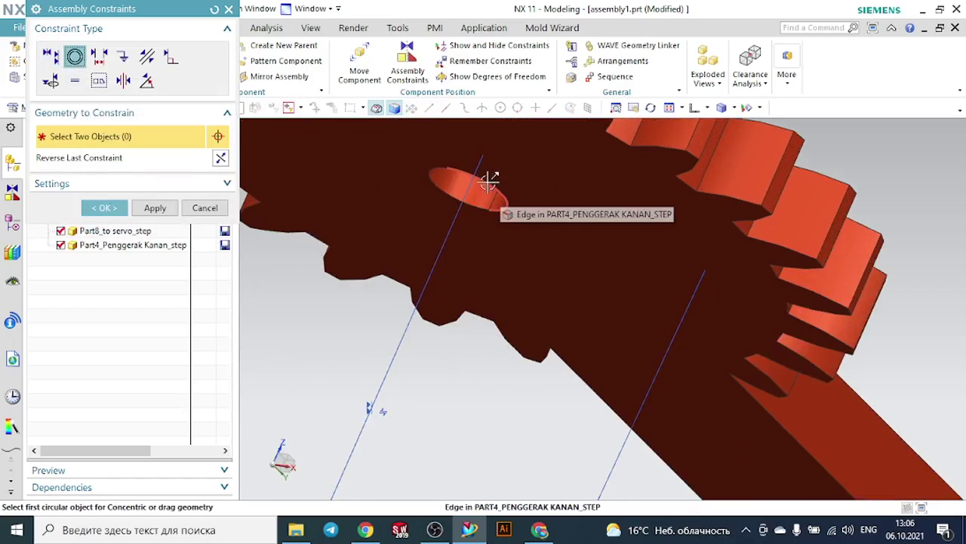
pyautogui.click(444, 166)
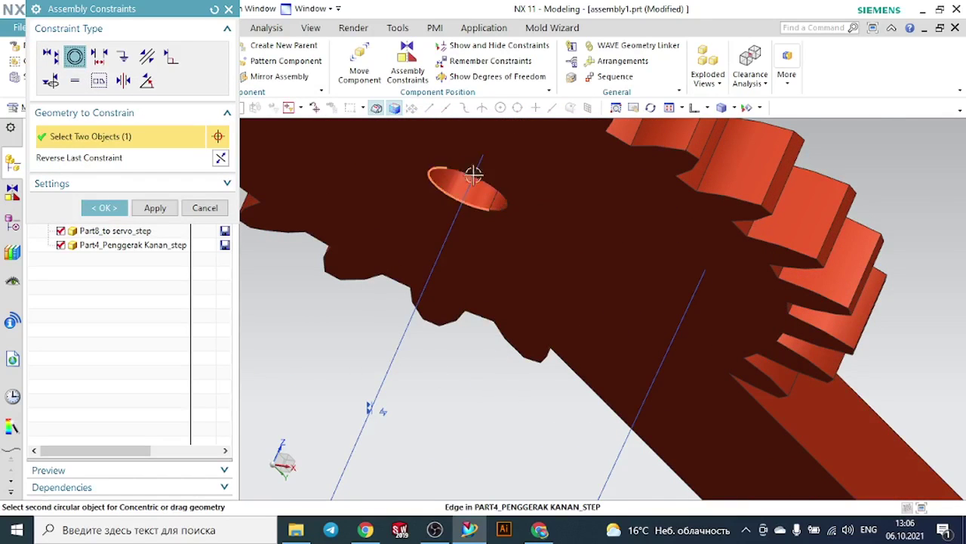
pyautogui.scroll(-5, 528, 249)
pyautogui.moveTo(591, 348); pyautogui.dragTo(578, 370, button='middle')
pyautogui.scroll(4, 484, 336)
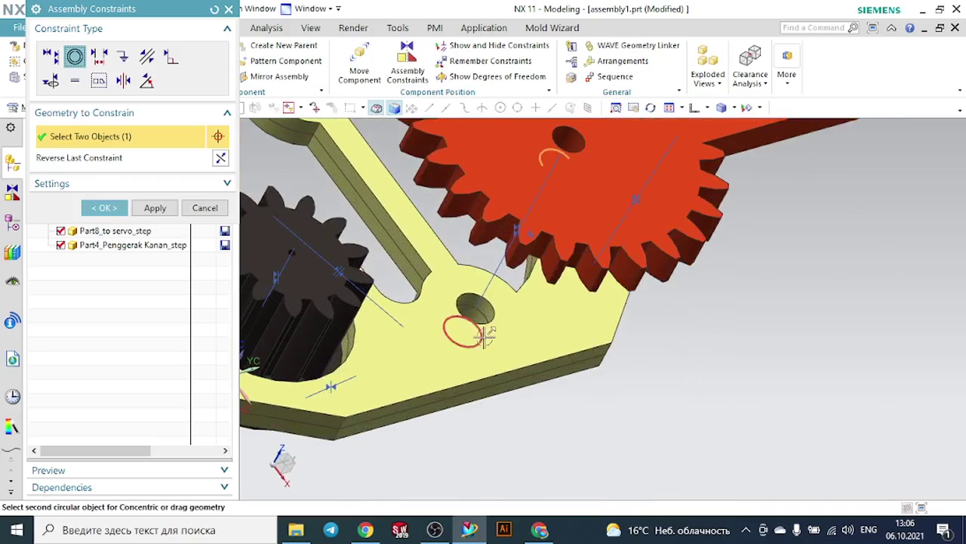
pyautogui.click(488, 322)
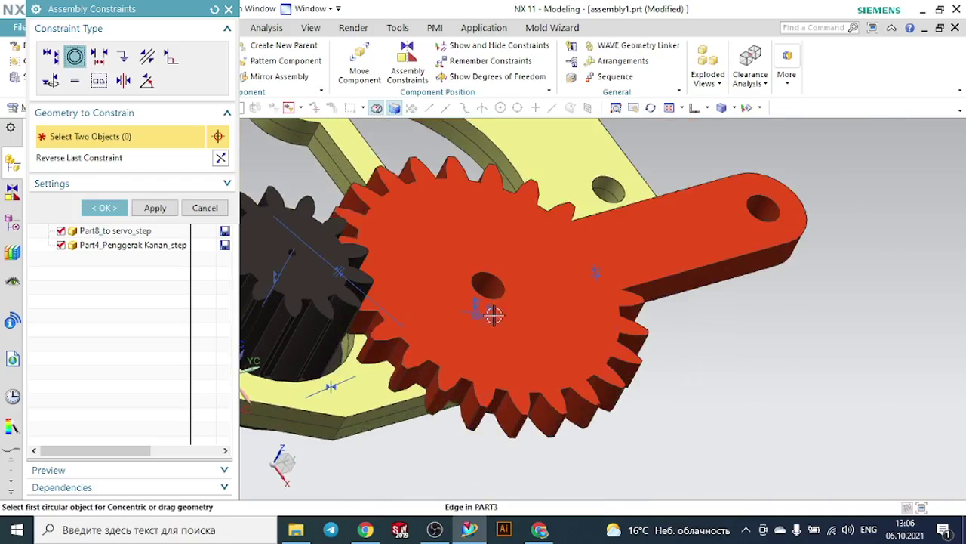
pyautogui.scroll(-2, 509, 319)
pyautogui.moveTo(764, 378); pyautogui.dragTo(727, 409, button='middle')
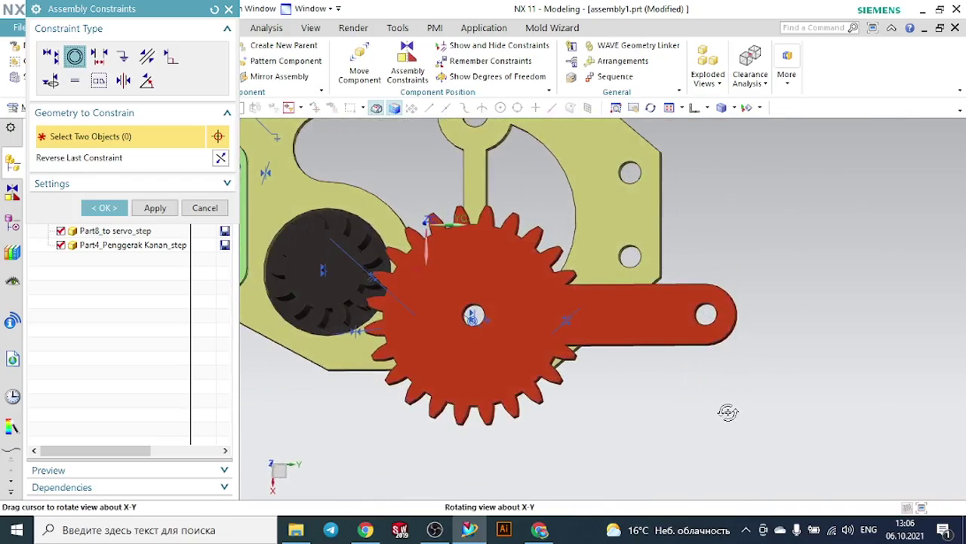
pyautogui.click(112, 208)
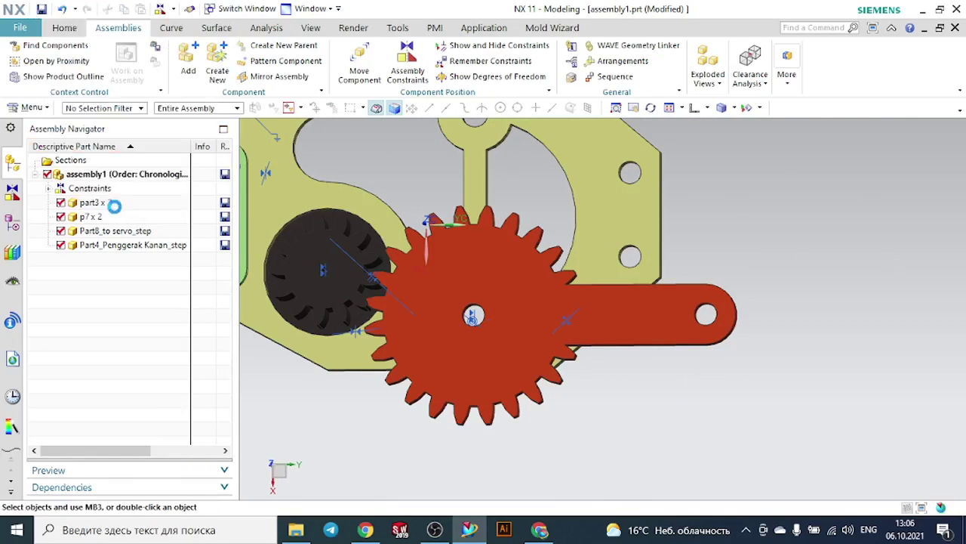
# Move the geared arm dynamically, swinging it about its gear center so the lever angles farther outward from the plates, and accept the move
pyautogui.scroll(-2, 433, 301)
pyautogui.moveTo(783, 274); pyautogui.dragTo(814, 250, button='middle')
pyautogui.click(711, 305)
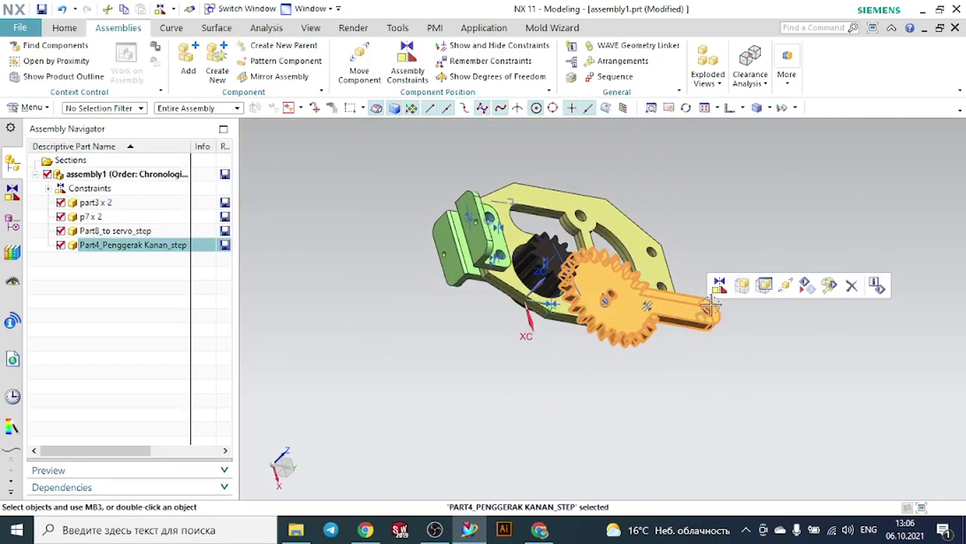
pyautogui.click(771, 285)
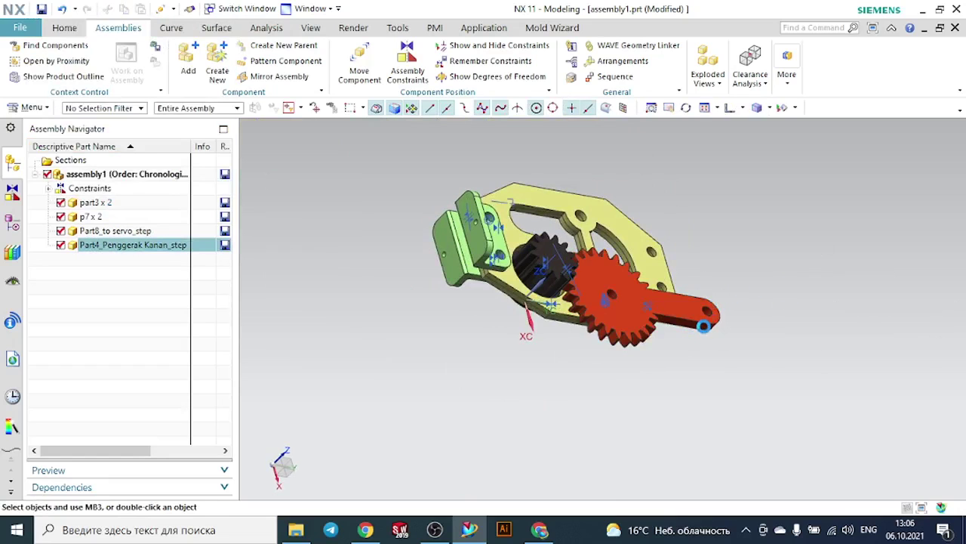
pyautogui.scroll(2, 654, 342)
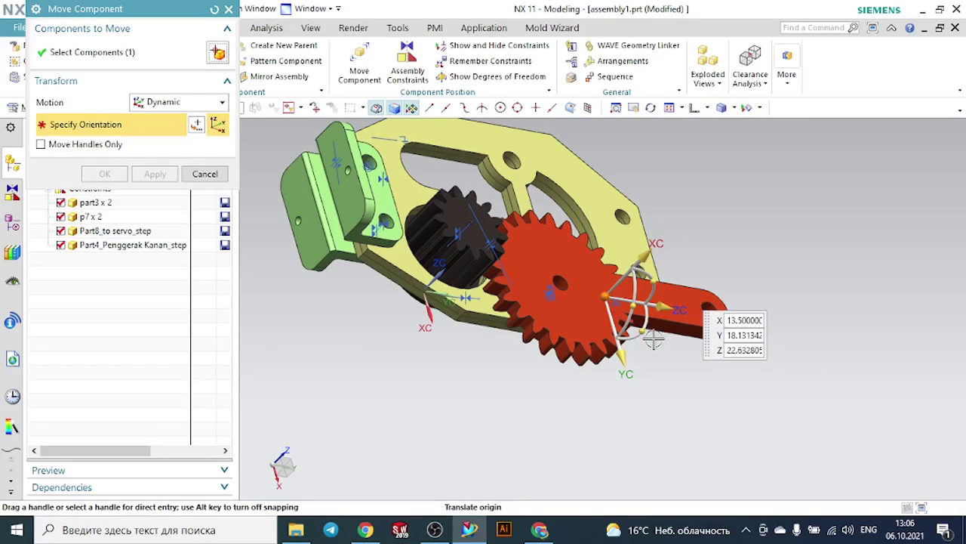
pyautogui.moveTo(647, 332); pyautogui.dragTo(626, 400)
pyautogui.moveTo(604, 294); pyautogui.dragTo(656, 398)
pyautogui.click(140, 175)
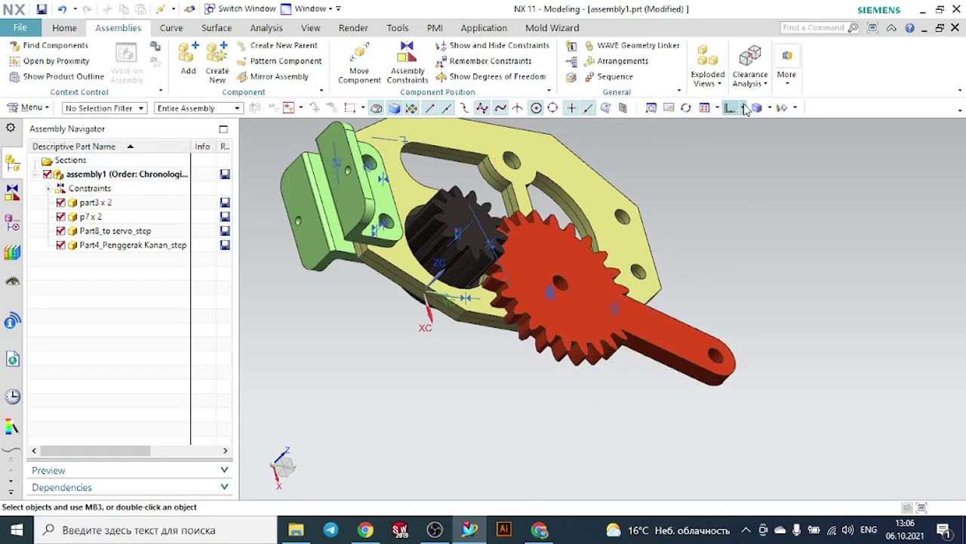
# Orient the view to trimetric and add Part5_Penggerak Kiri_step from the gripper folder, placing it above the plates
pyautogui.click(744, 108)
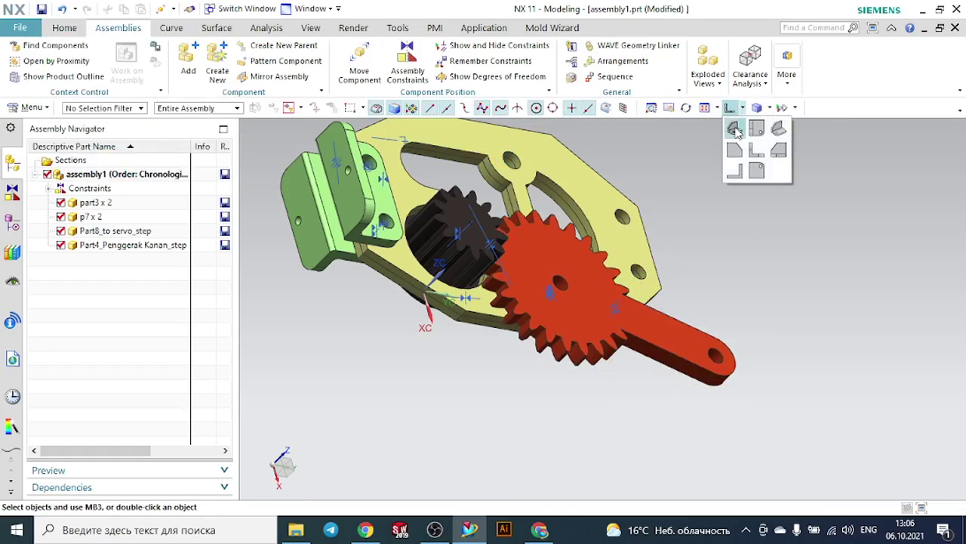
pyautogui.click(735, 126)
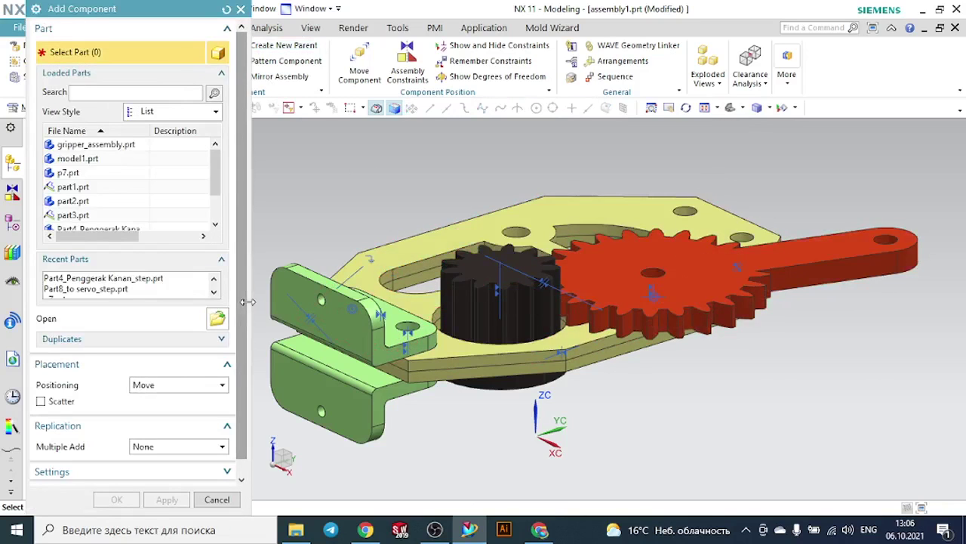
pyautogui.click(219, 319)
pyautogui.click(165, 274)
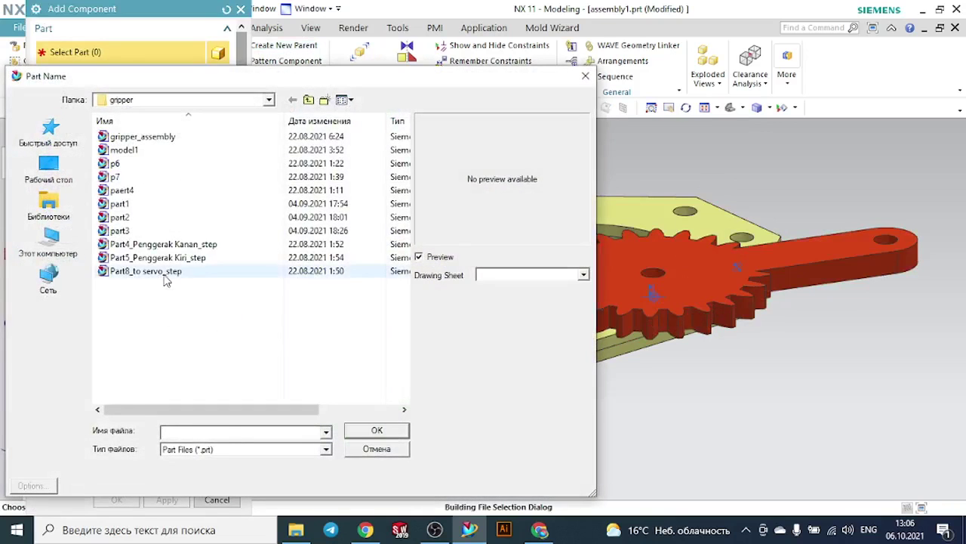
pyautogui.click(165, 258)
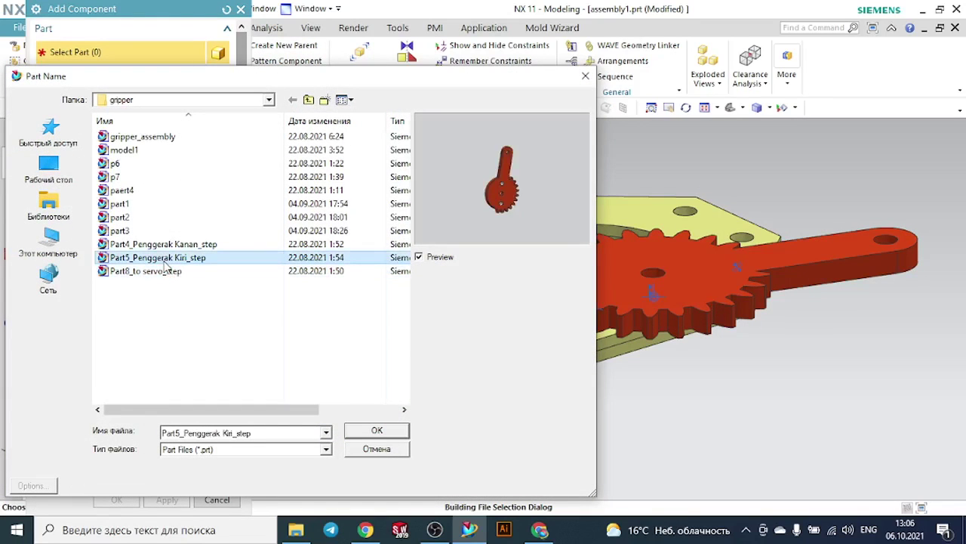
pyautogui.click(393, 427)
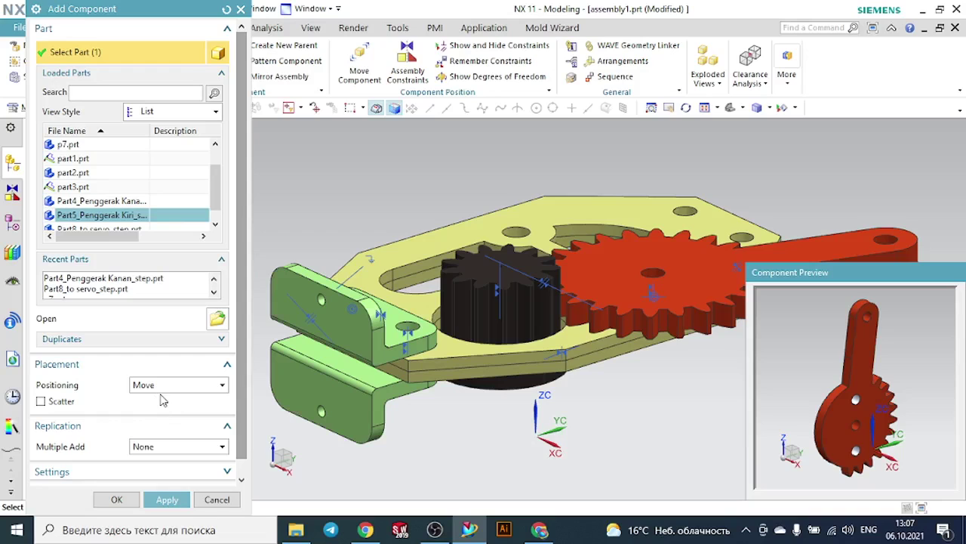
pyautogui.click(117, 499)
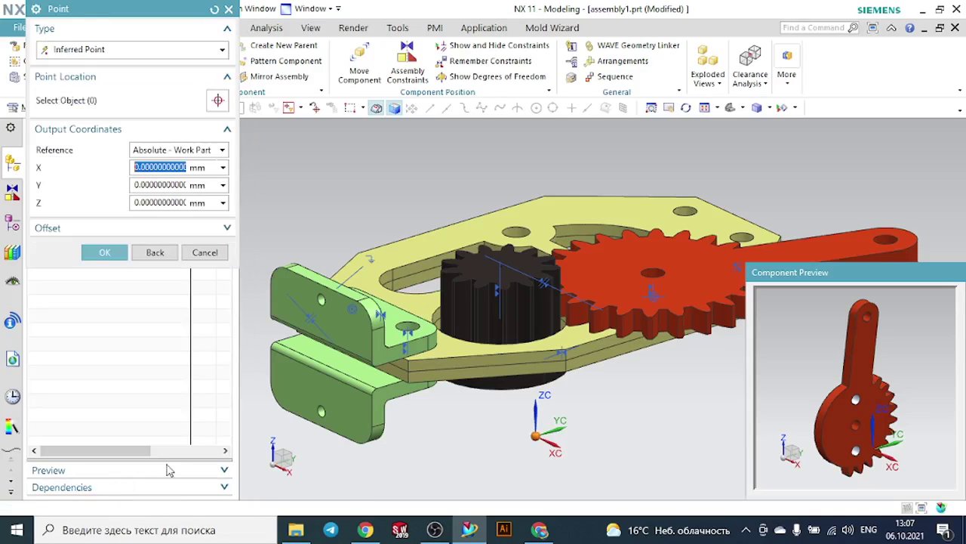
pyautogui.click(542, 155)
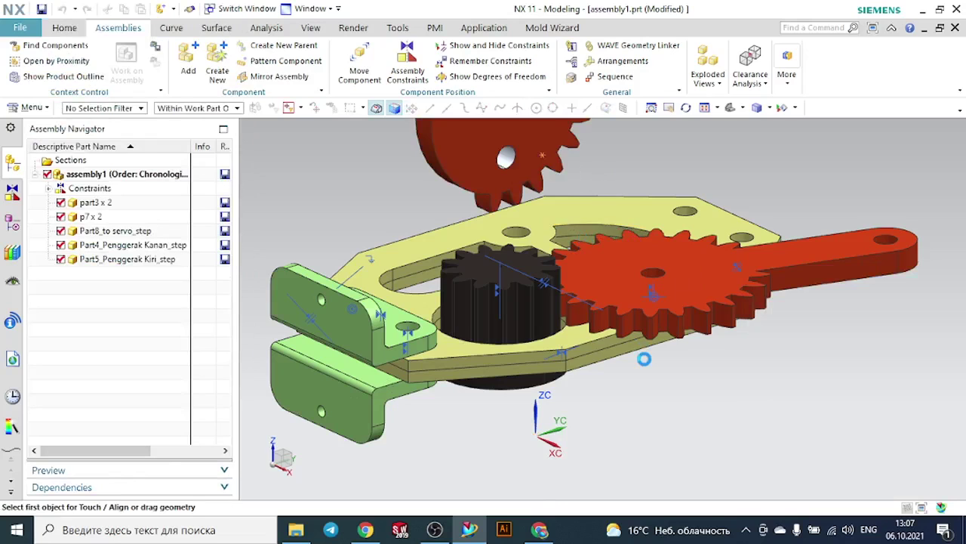
# Rotate the second geared arm to lie flat above the plates, with its lever pointing away from the brackets, and accept the move
pyautogui.scroll(-5, 669, 377)
pyautogui.scroll(3, 673, 188)
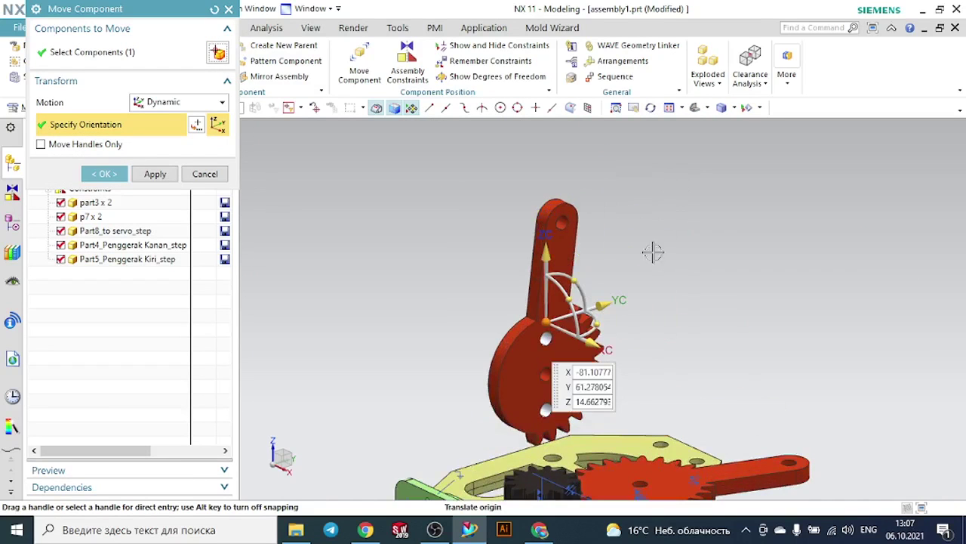
pyautogui.moveTo(574, 271); pyautogui.dragTo(696, 383)
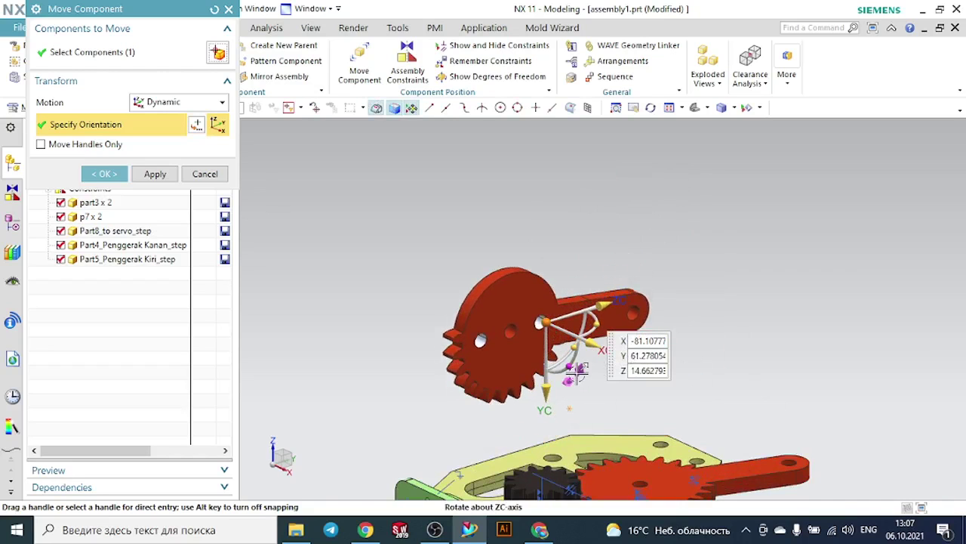
pyautogui.moveTo(577, 368); pyautogui.dragTo(573, 313)
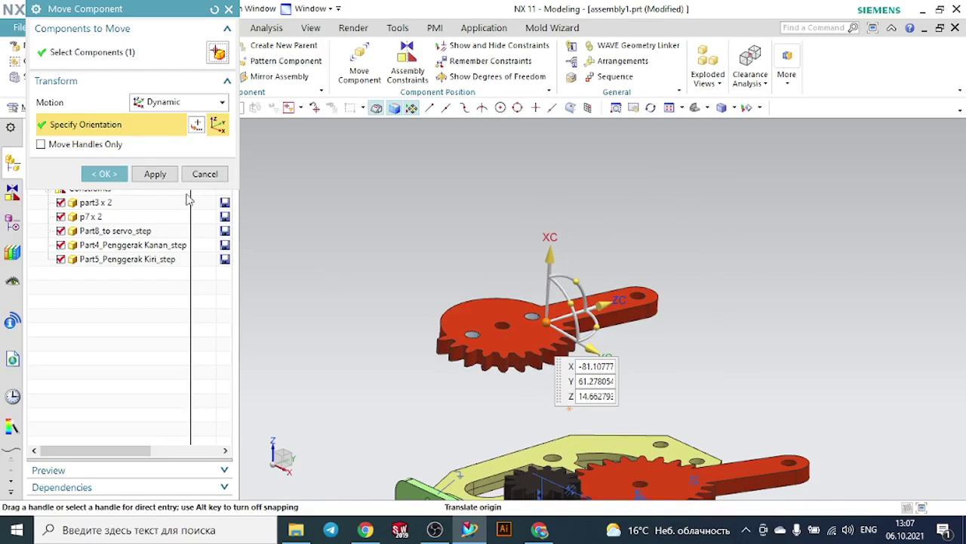
pyautogui.click(115, 174)
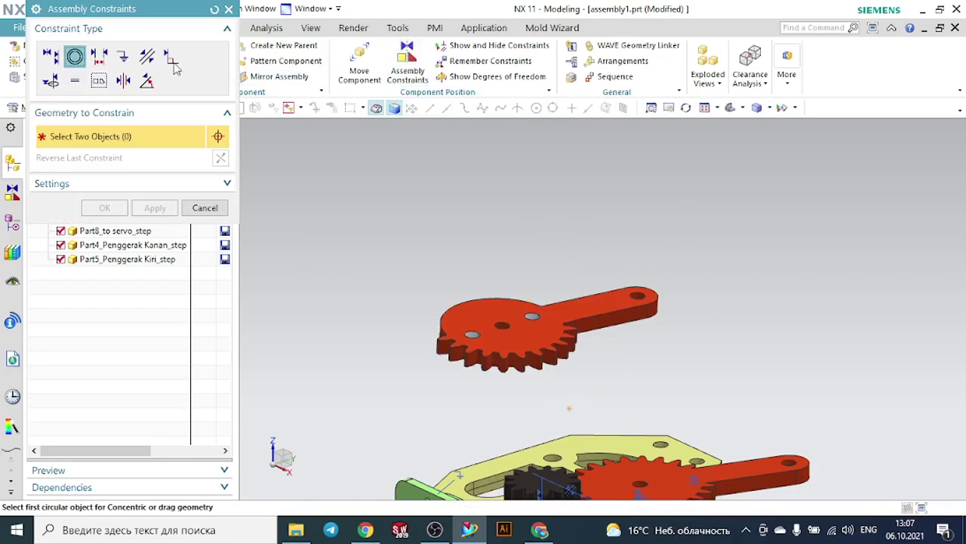
# Add a Parallel constraint between the second geared arm's flat upper face and the upper plate's top face
pyautogui.click(147, 57)
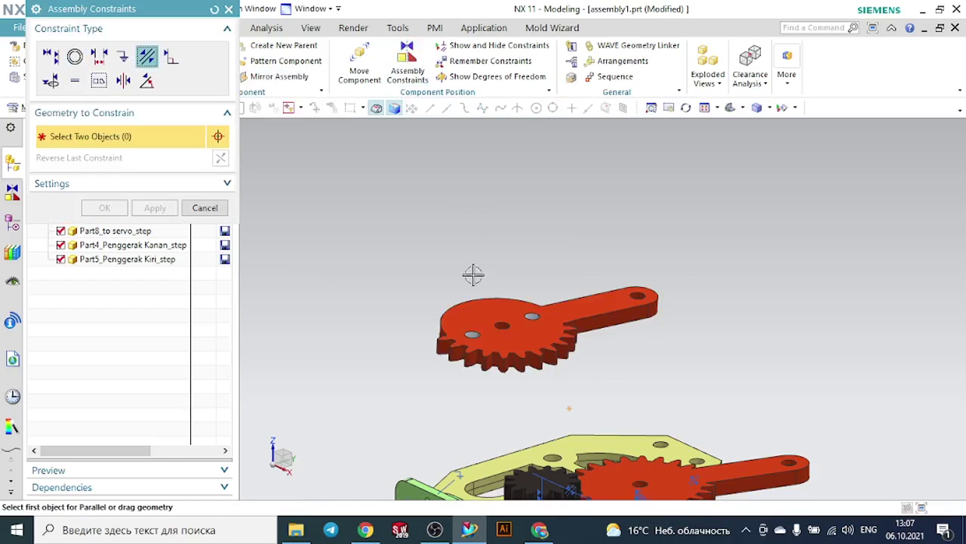
pyautogui.click(472, 307)
pyautogui.scroll(-1, 506, 292)
pyautogui.scroll(3, 576, 363)
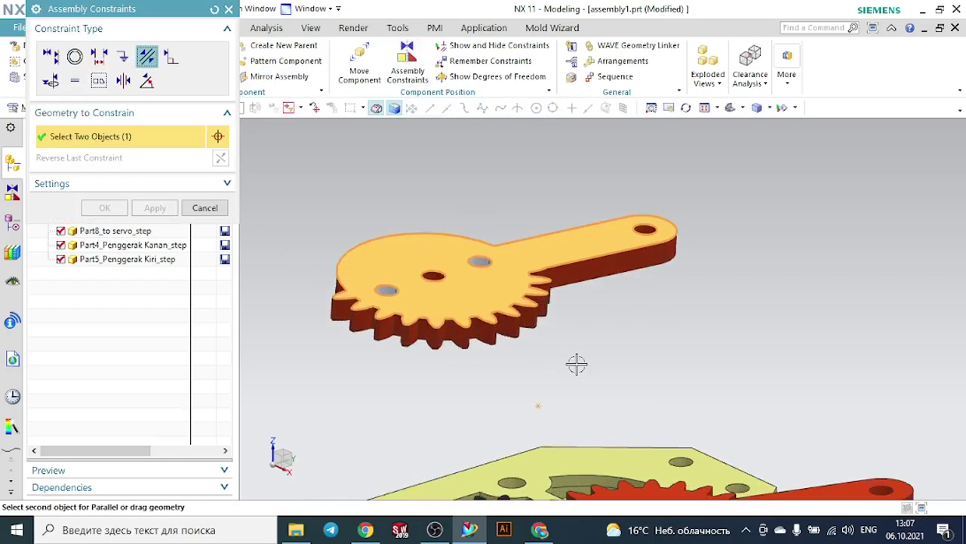
pyautogui.click(555, 455)
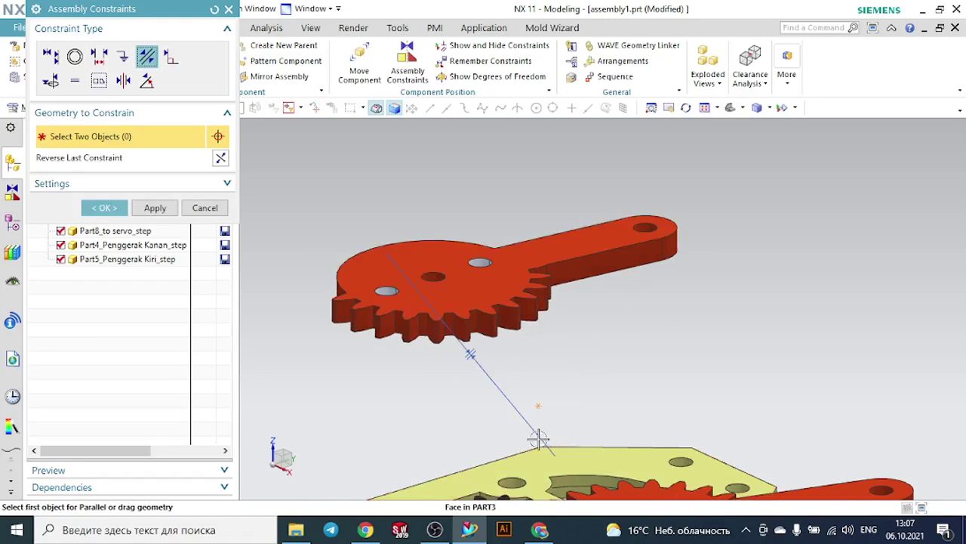
# Align the second arm's gear-center hole with the plate hole at the crossbar's far end, using Touch Align with Infer Center/Axis
pyautogui.click(55, 58)
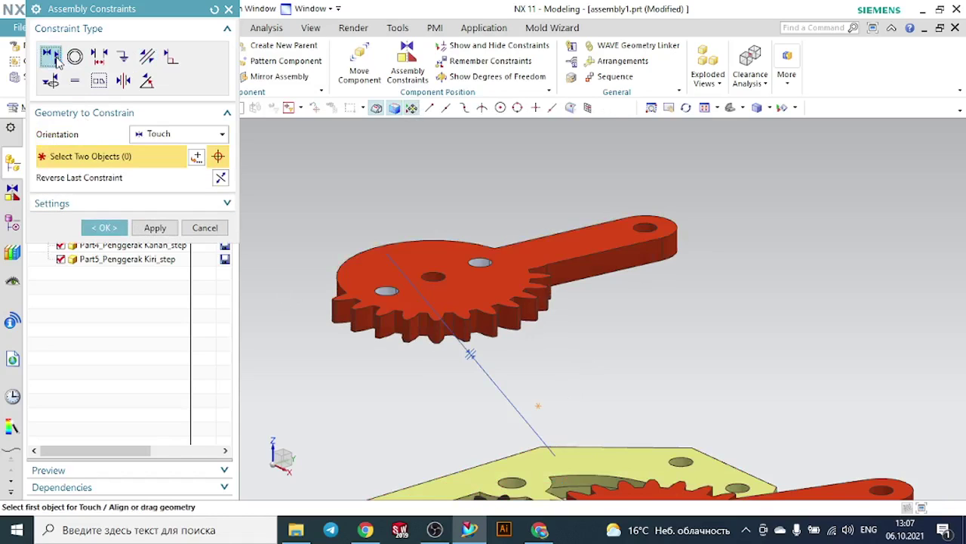
pyautogui.click(134, 134)
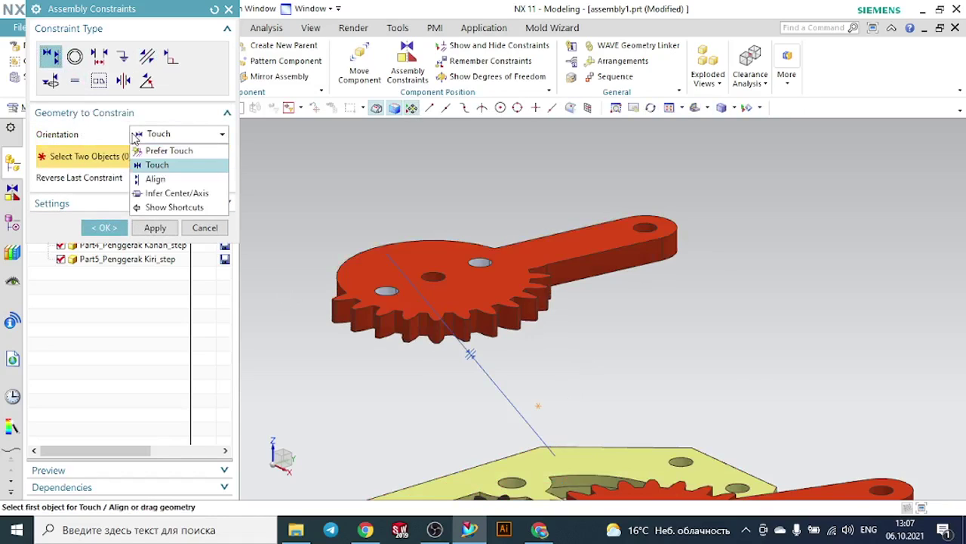
pyautogui.click(160, 194)
pyautogui.scroll(3, 452, 279)
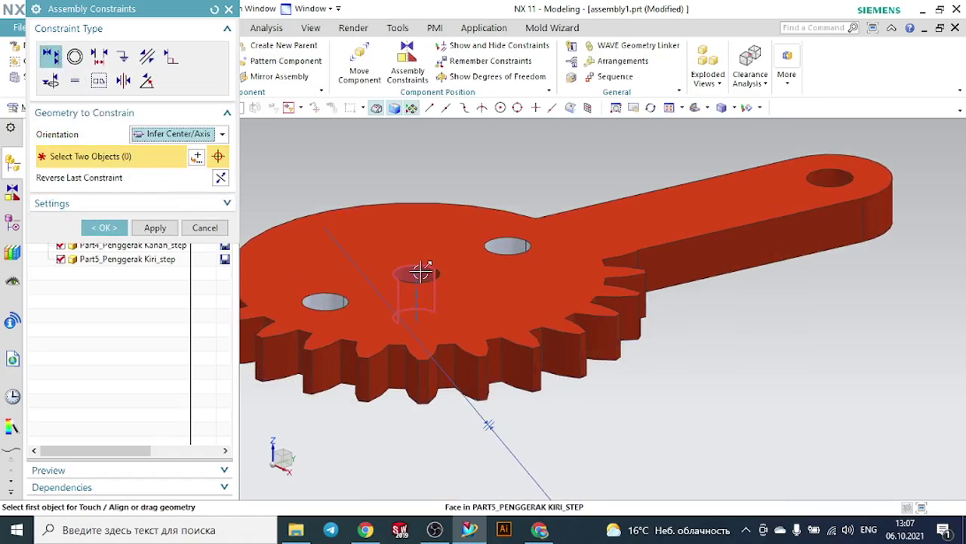
pyautogui.click(416, 273)
pyautogui.scroll(-3, 483, 362)
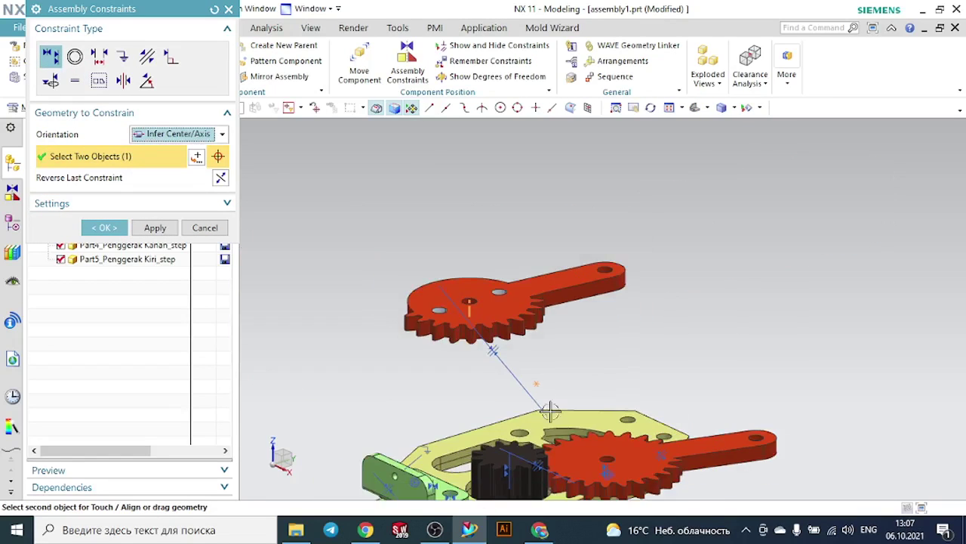
pyautogui.scroll(4, 550, 410)
pyautogui.click(499, 410)
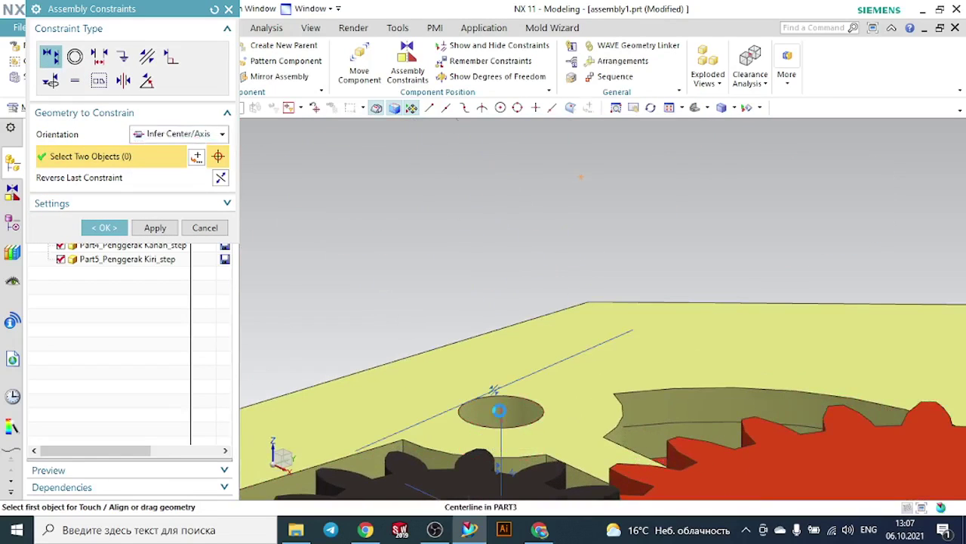
# Add a Concentric constraint between the plate's hole edge at the crossbar end and the second arm's lower gear-center hole edge, and accept
pyautogui.scroll(-5, 427, 287)
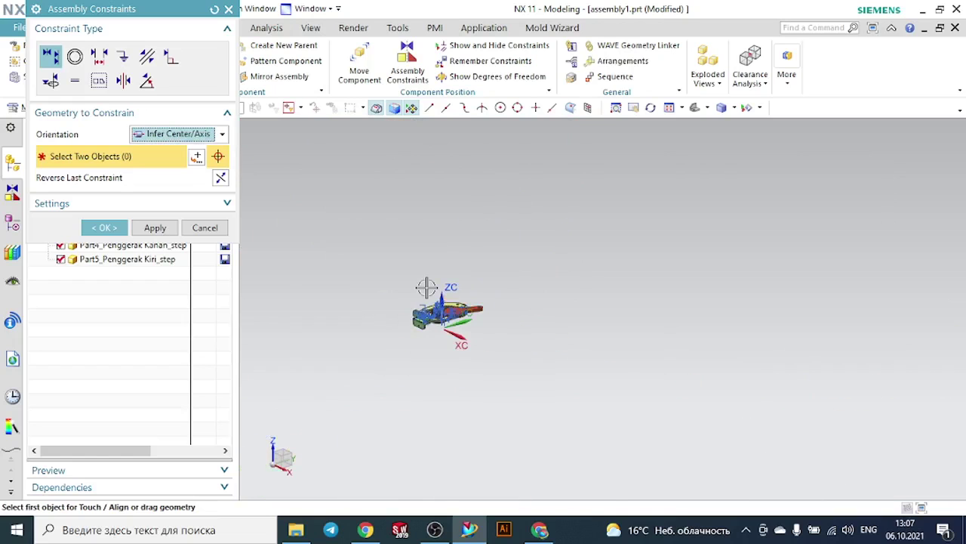
pyautogui.scroll(6, 461, 317)
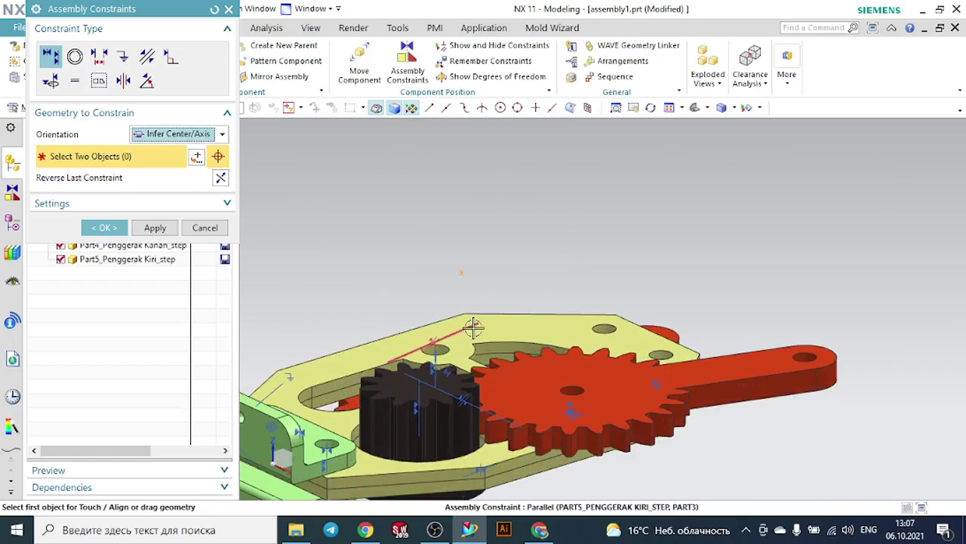
pyautogui.moveTo(410, 289); pyautogui.dragTo(470, 286, button='middle')
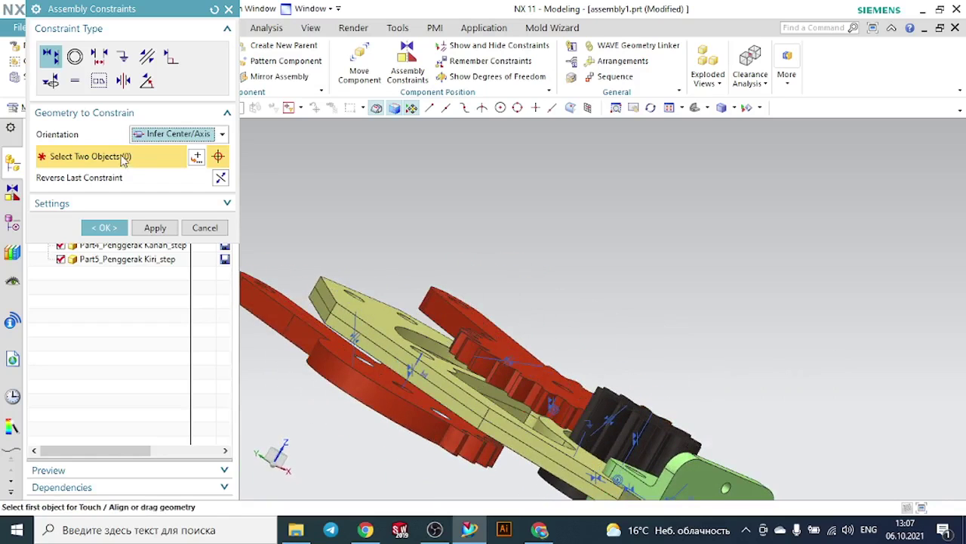
pyautogui.click(75, 57)
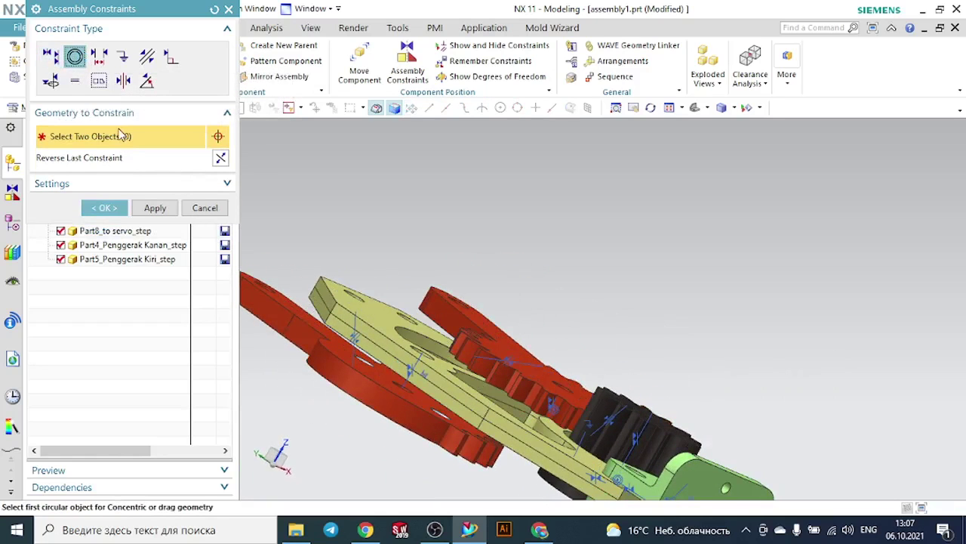
pyautogui.moveTo(420, 316); pyautogui.dragTo(417, 369, button='middle')
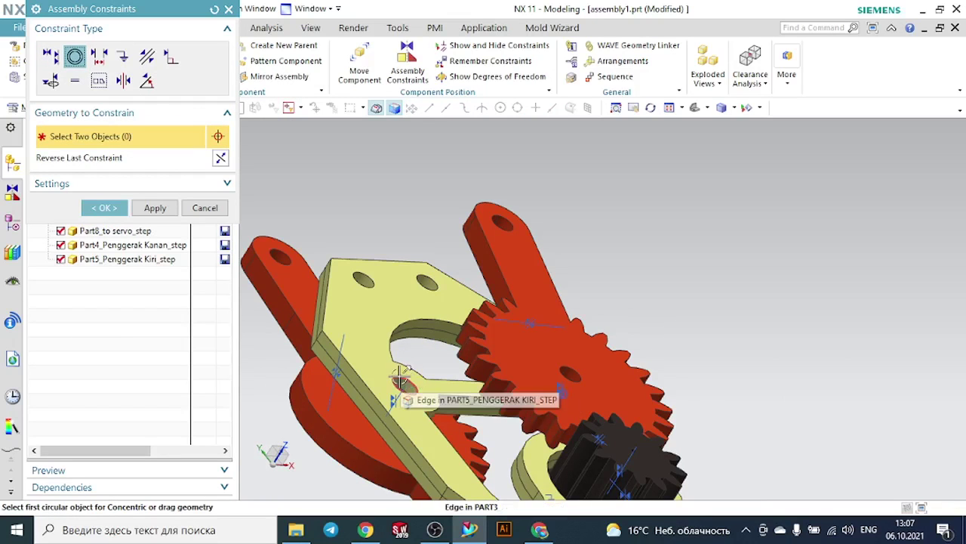
pyautogui.click(403, 373)
pyautogui.scroll(-3, 286, 323)
pyautogui.moveTo(320, 401); pyautogui.dragTo(389, 377, button='middle')
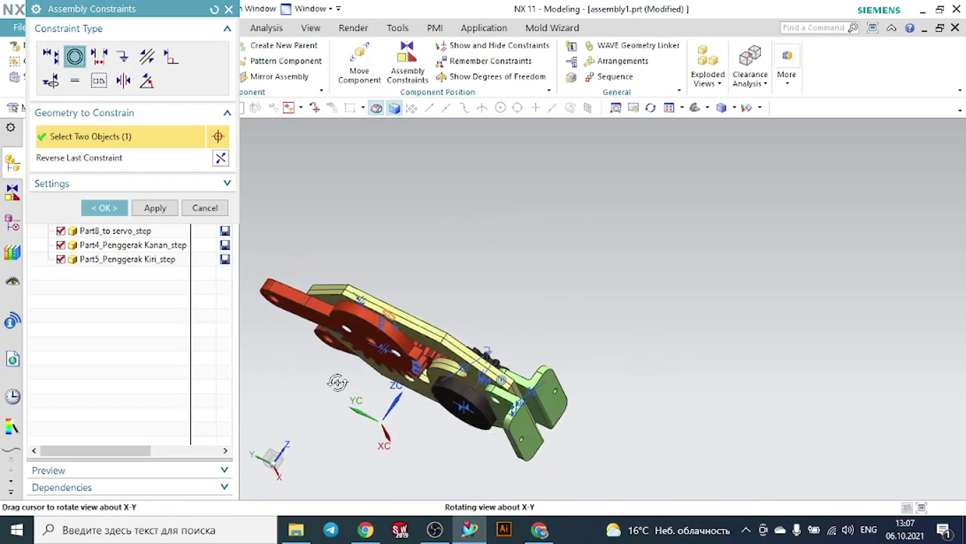
pyautogui.scroll(5, 394, 330)
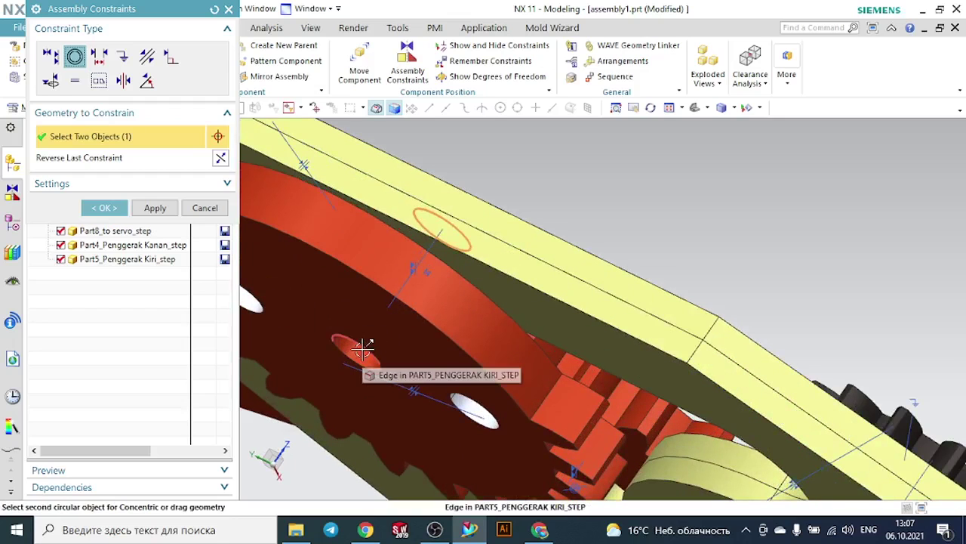
pyautogui.click(365, 349)
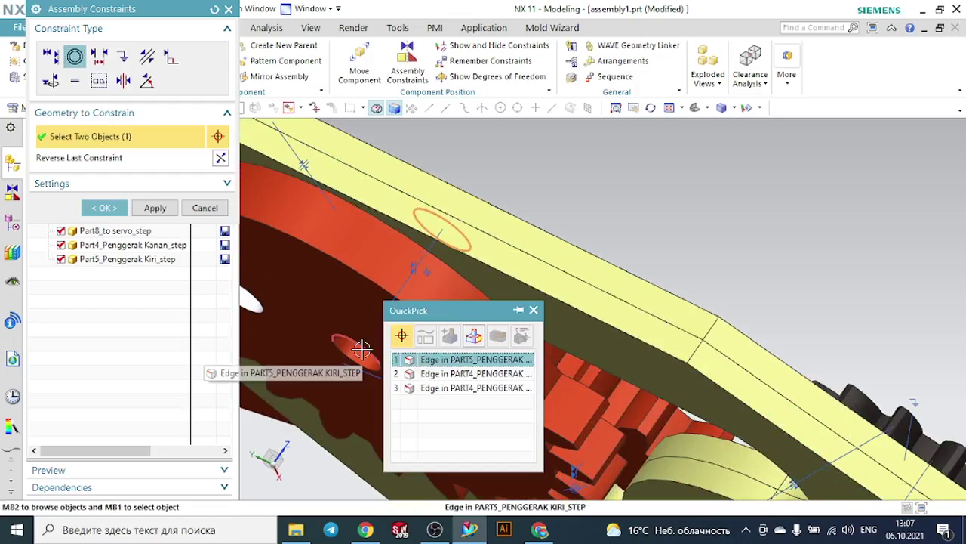
pyautogui.click(445, 361)
pyautogui.scroll(-4, 445, 355)
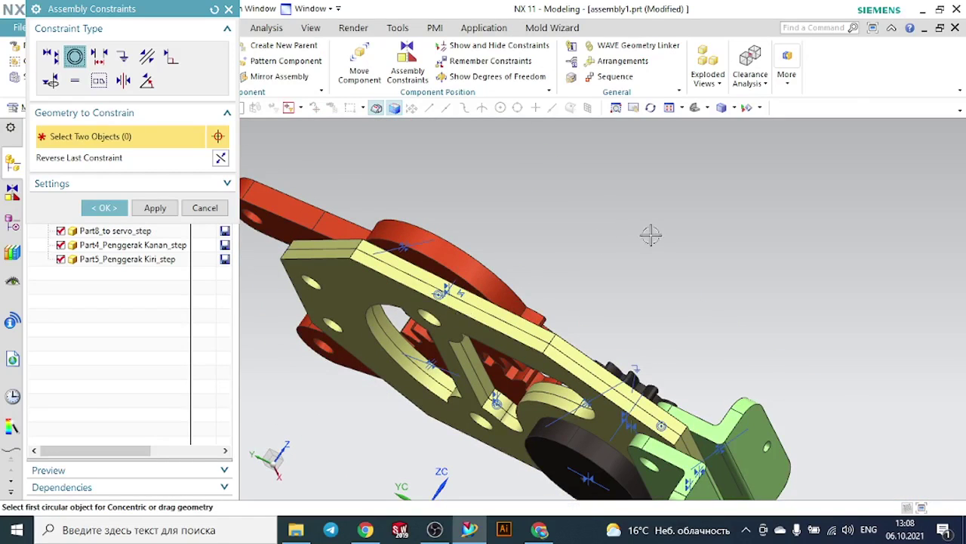
pyautogui.moveTo(579, 273); pyautogui.dragTo(554, 294, button='middle')
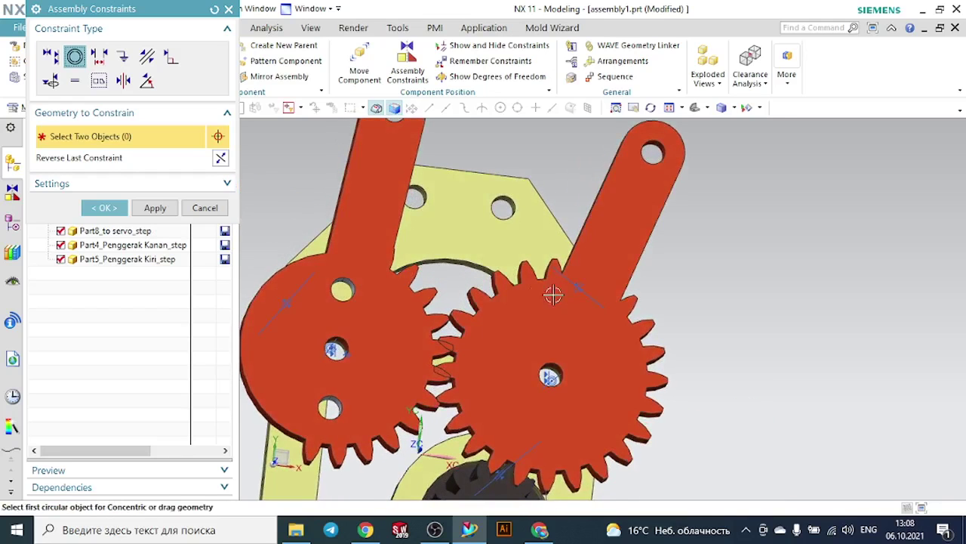
pyautogui.click(95, 214)
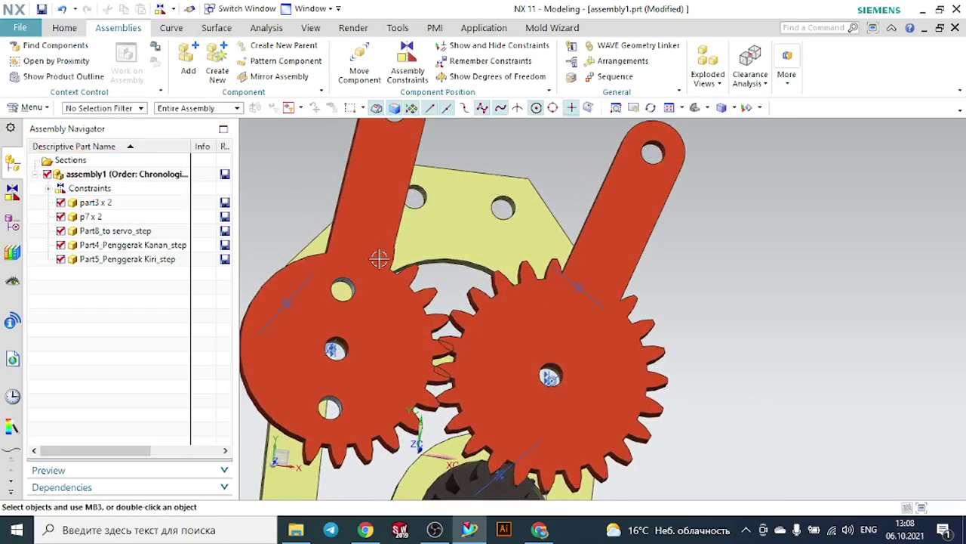
# Rotate the second geared arm by 10° in the plane of the gears with Move Component's dynamic motion and accept the move
pyautogui.scroll(-5, 357, 247)
pyautogui.scroll(2, 357, 246)
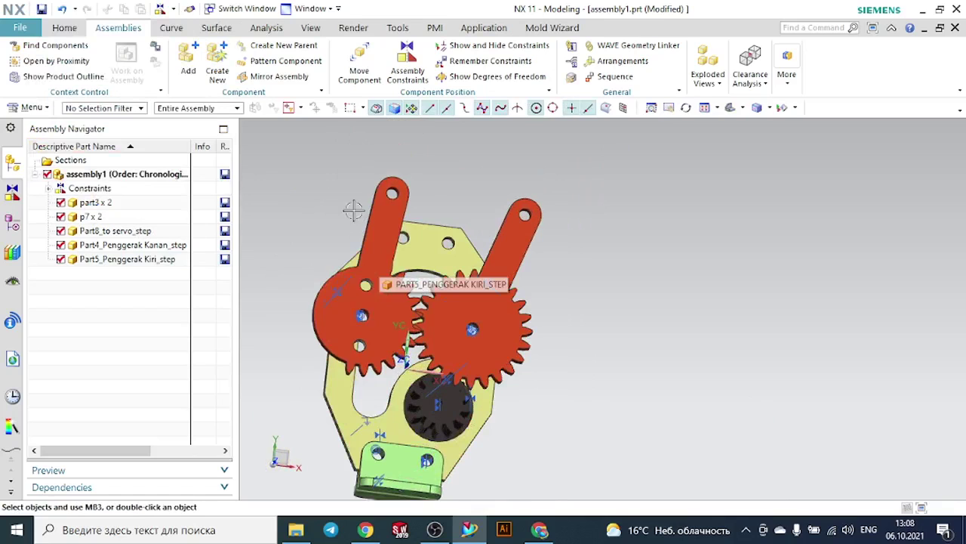
pyautogui.click(393, 200)
pyautogui.click(483, 181)
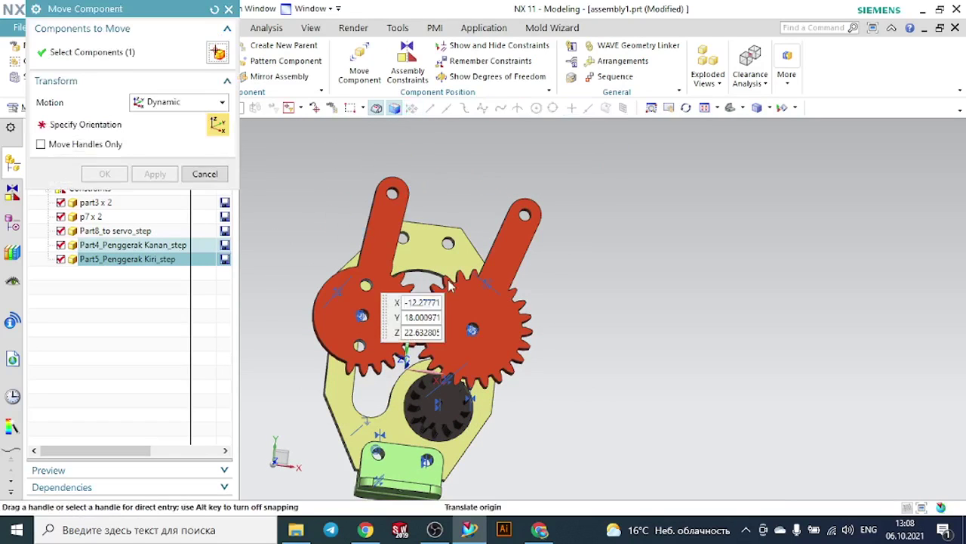
pyautogui.scroll(3, 385, 240)
pyautogui.moveTo(394, 276); pyautogui.dragTo(391, 273)
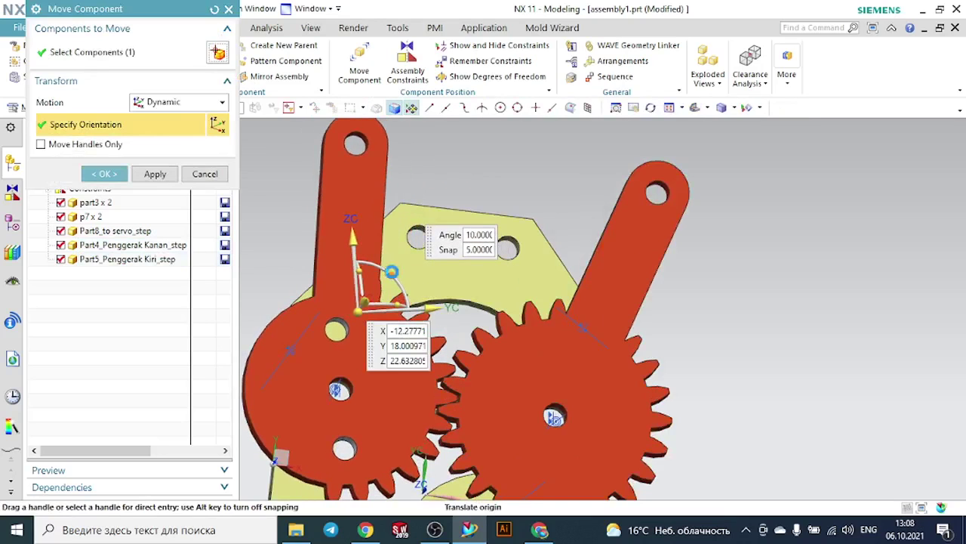
pyautogui.click(104, 174)
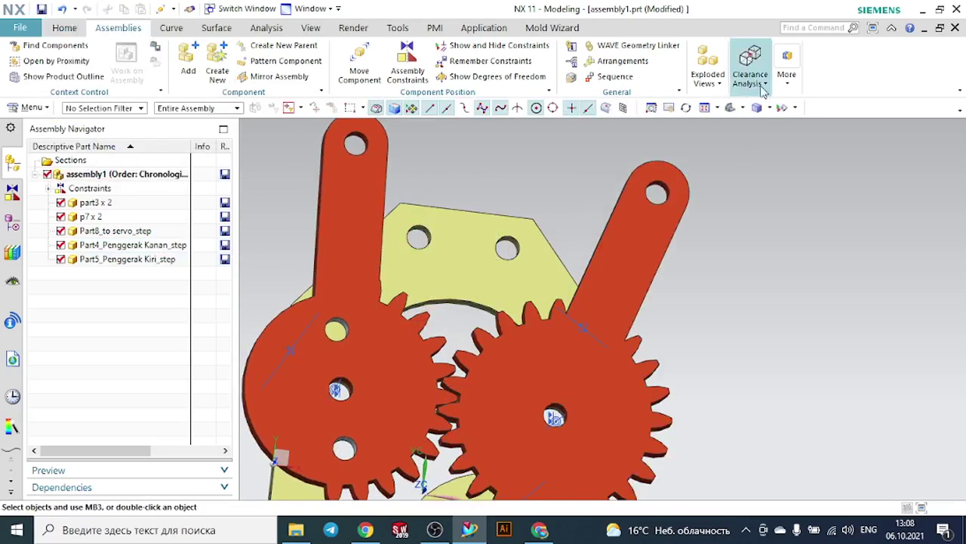
# Orient the view to trimetric, examine the remaining links and jaws in gripper_assembly.prt, and return to assembly1.prt
pyautogui.click(732, 108)
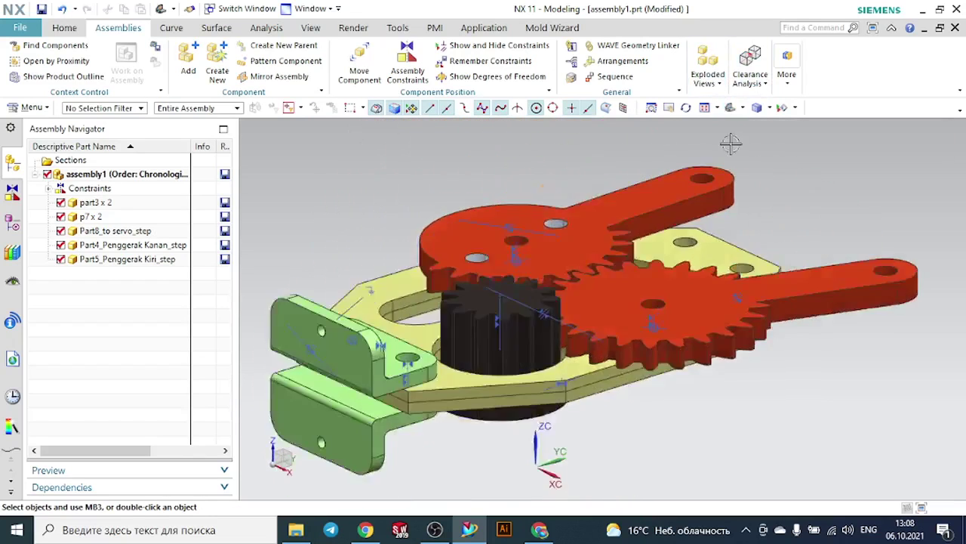
pyautogui.moveTo(734, 327)
pyautogui.mouseDown(button='middle')
pyautogui.moveTo(694, 327)
pyautogui.moveTo(727, 342)
pyautogui.moveTo(727, 328)
pyautogui.mouseUp(button='middle')
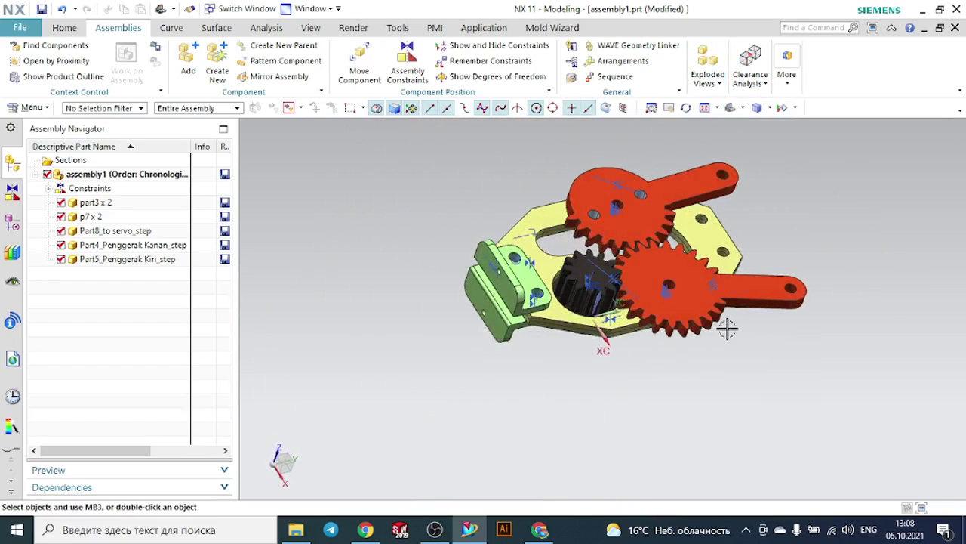
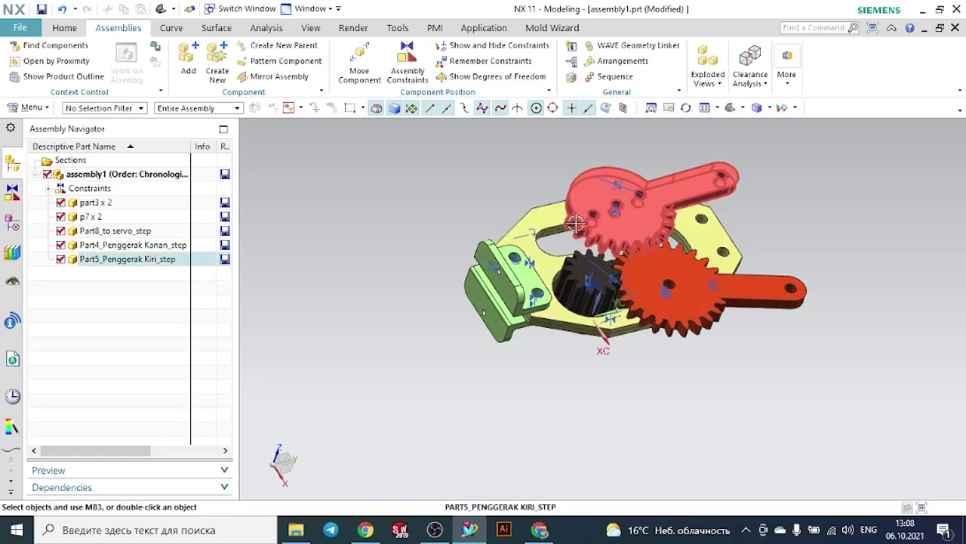
pyautogui.click(730, 108)
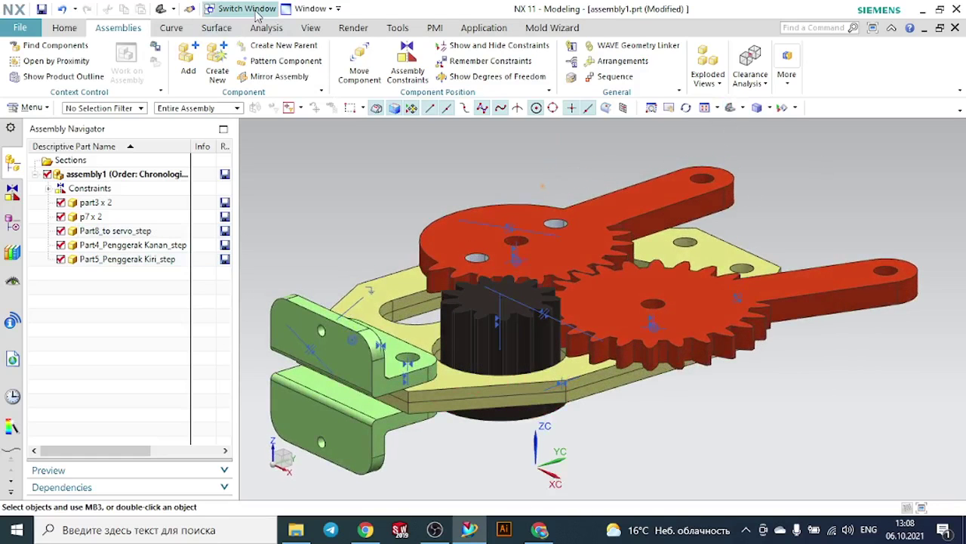
pyautogui.click(255, 10)
pyautogui.click(514, 225)
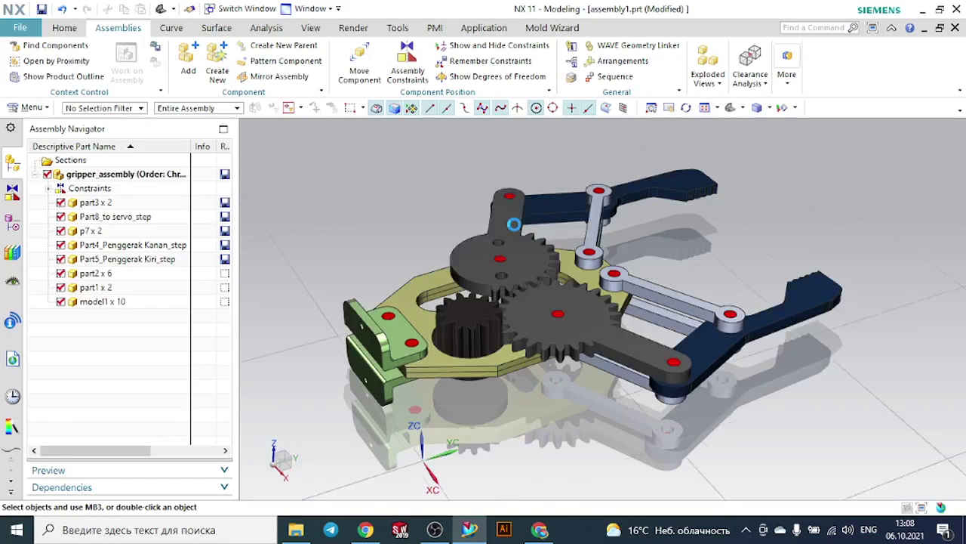
pyautogui.moveTo(557, 405); pyautogui.dragTo(573, 378, button='middle')
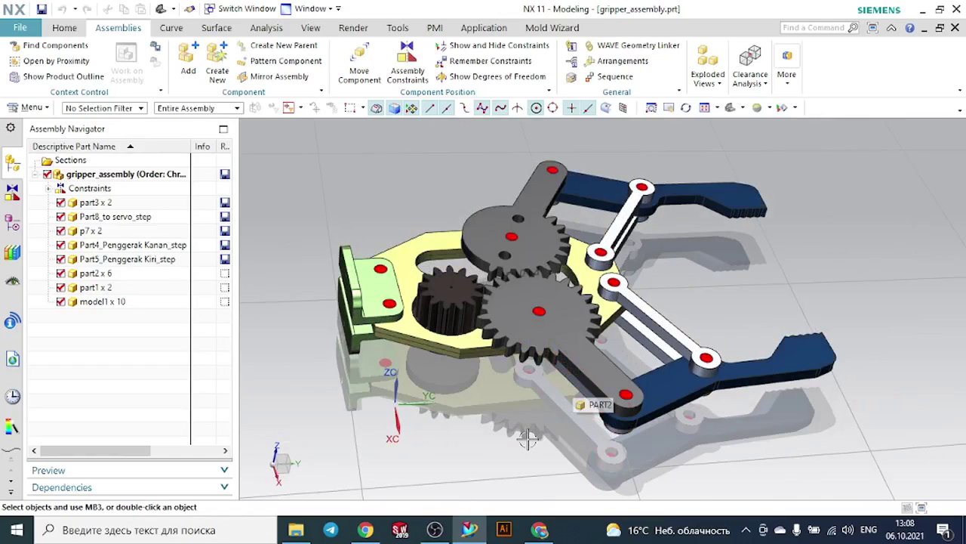
pyautogui.click(248, 8)
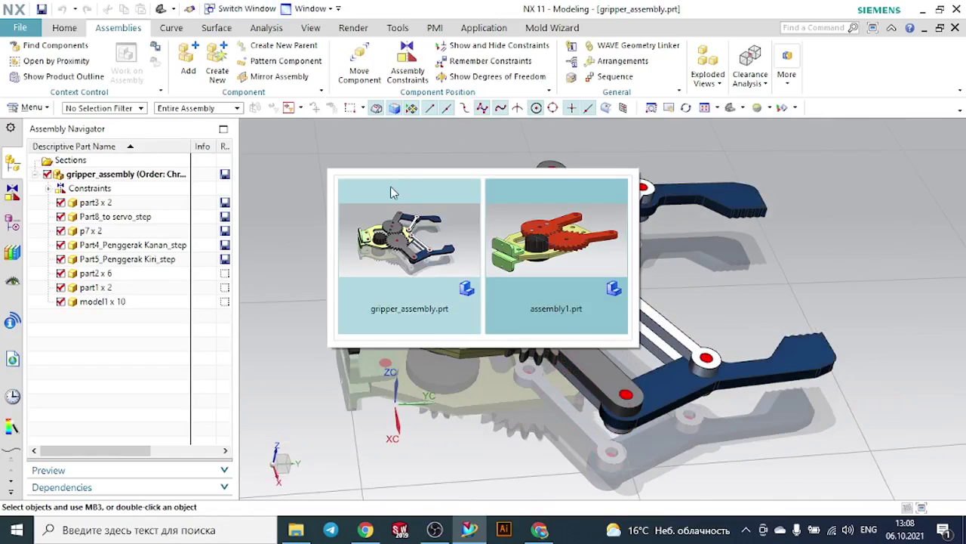
pyautogui.click(557, 249)
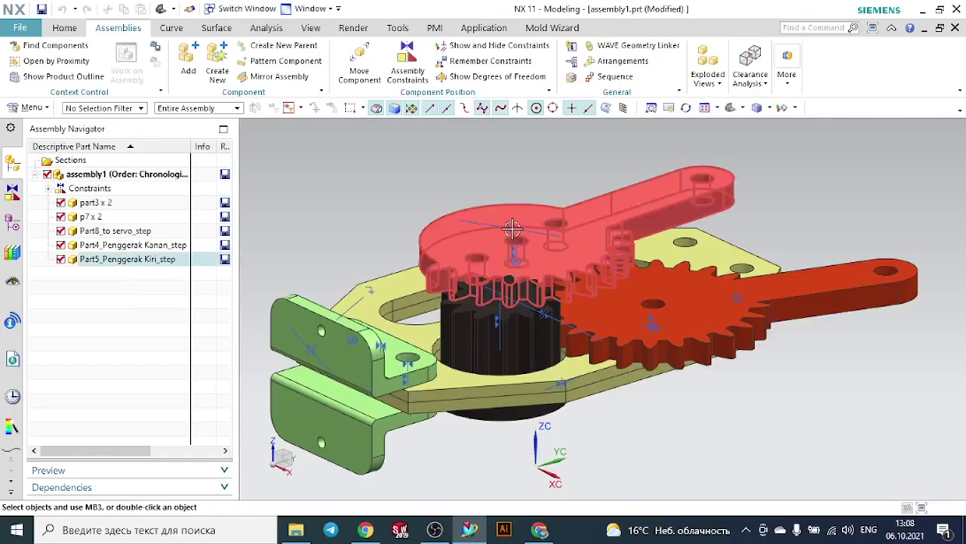
# Preview the parts in the gripper folder, add part2 with Move positioning, and place it below the far end of the plates
pyautogui.scroll(3, 742, 158)
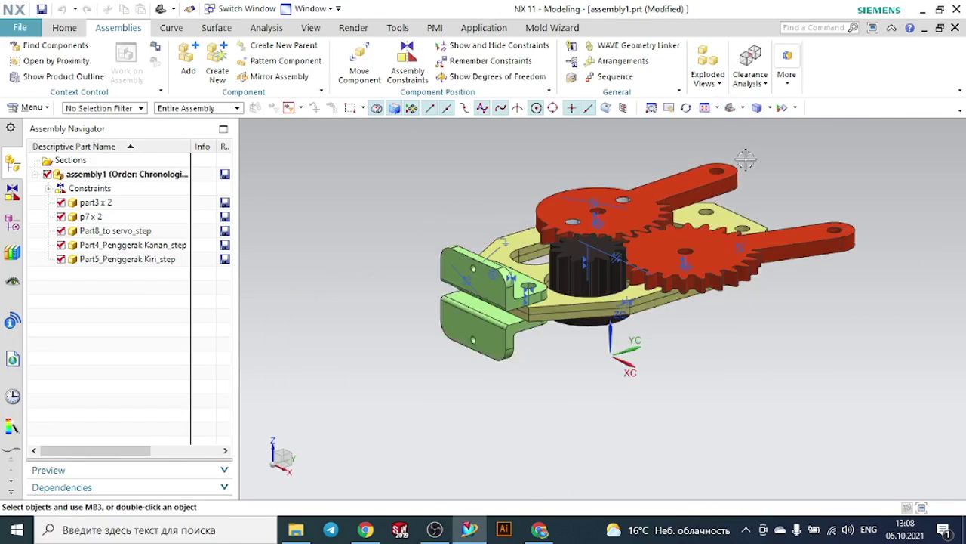
pyautogui.moveTo(746, 160); pyautogui.dragTo(752, 127, button='middle')
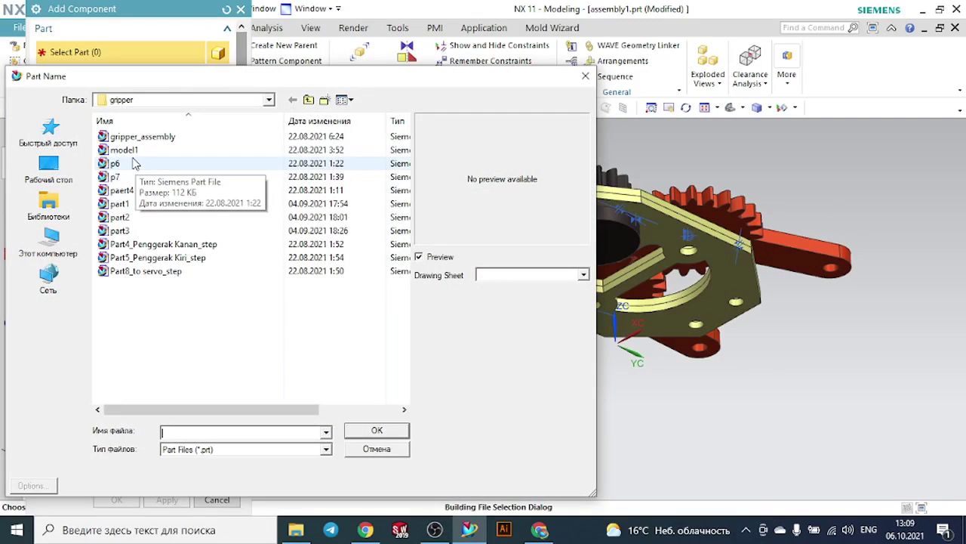
pyautogui.click(131, 163)
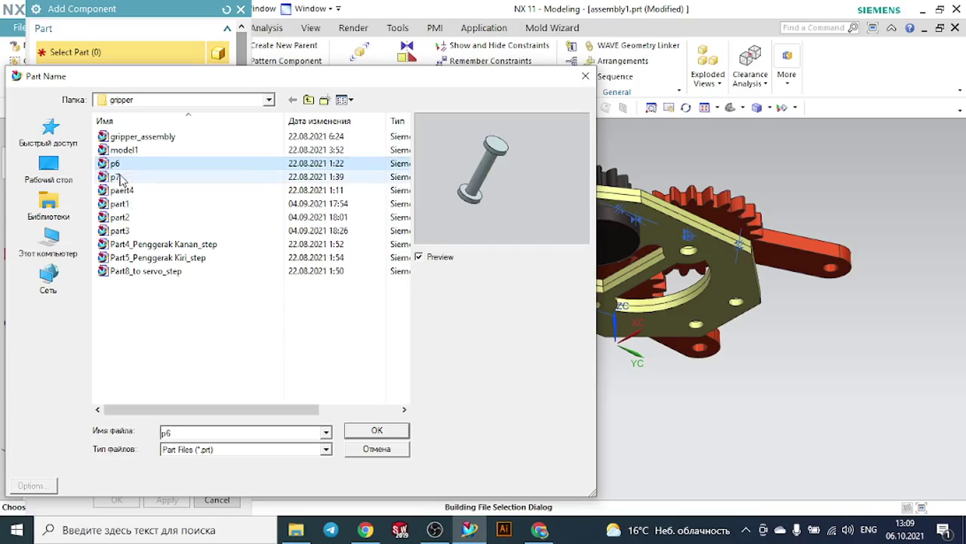
pyautogui.click(121, 178)
pyautogui.click(122, 191)
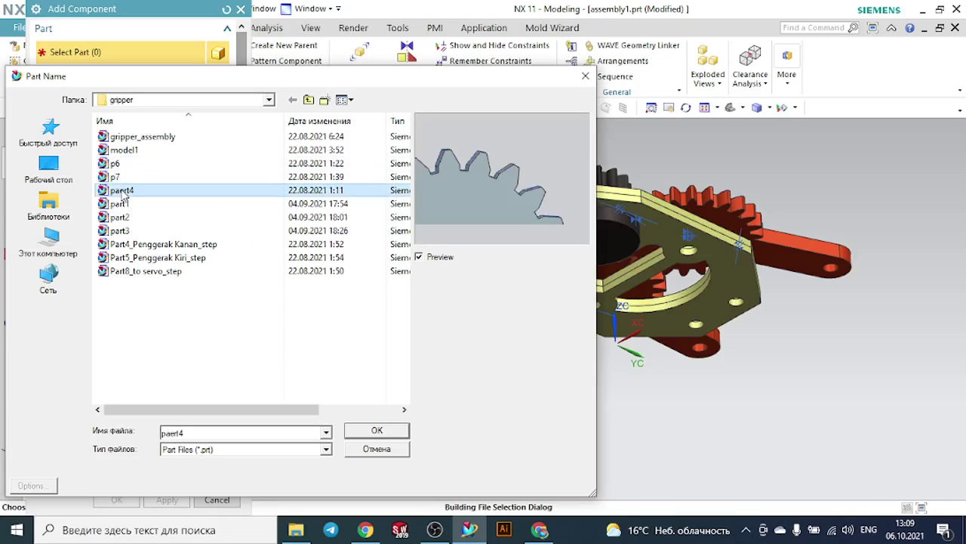
pyautogui.click(121, 205)
pyautogui.click(124, 218)
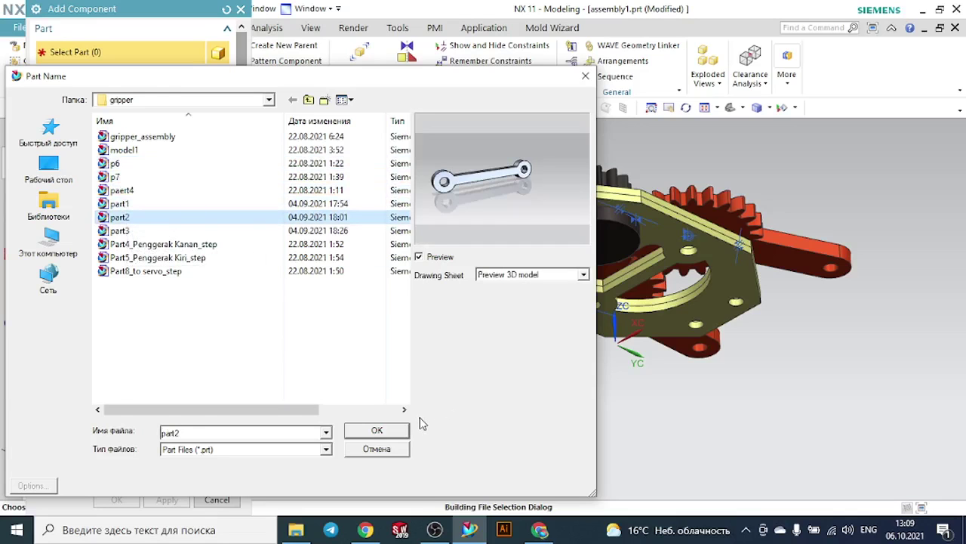
pyautogui.click(389, 432)
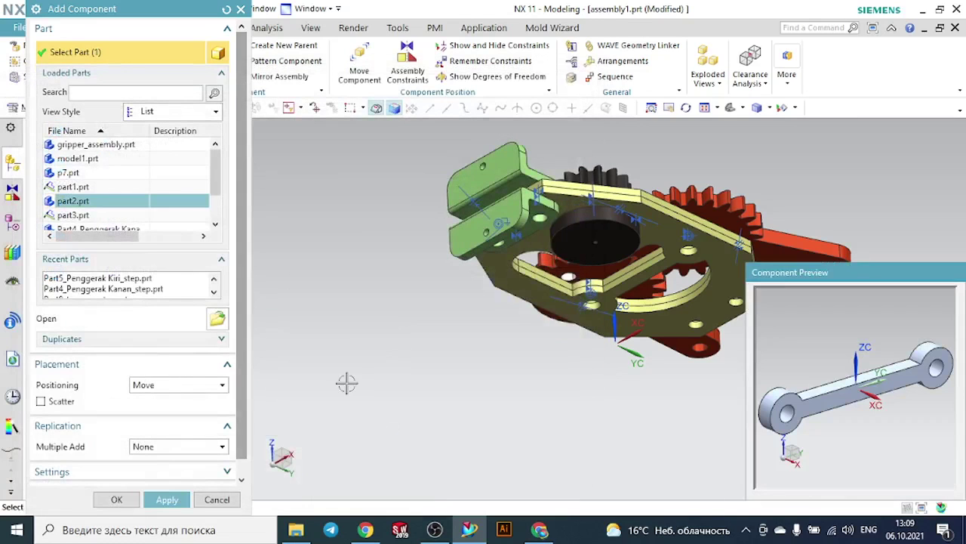
pyautogui.click(124, 500)
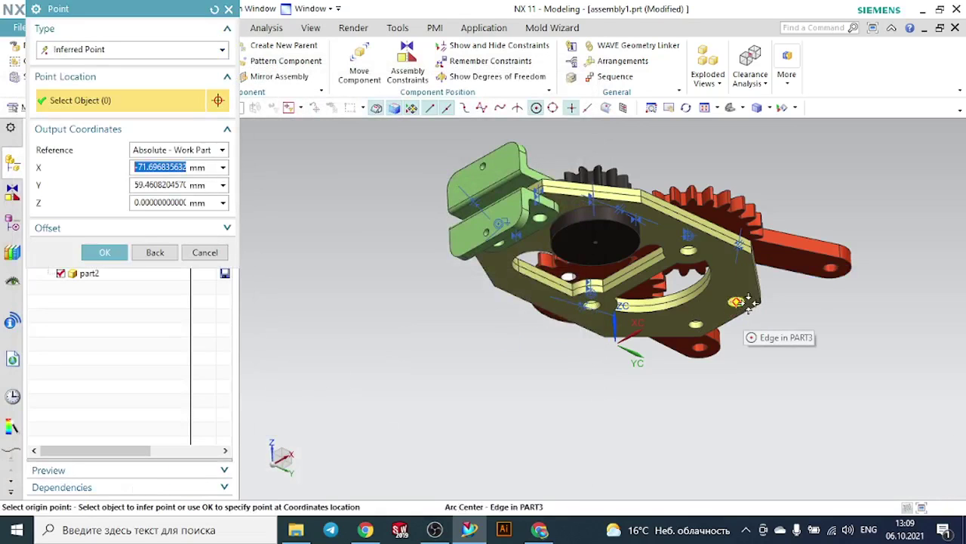
pyautogui.moveTo(811, 294); pyautogui.dragTo(778, 332, button='middle')
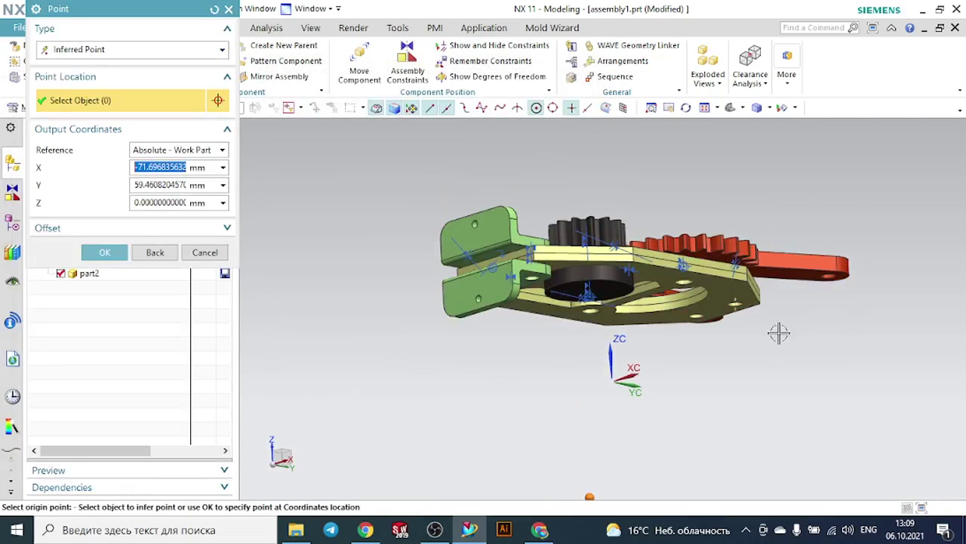
pyautogui.click(763, 348)
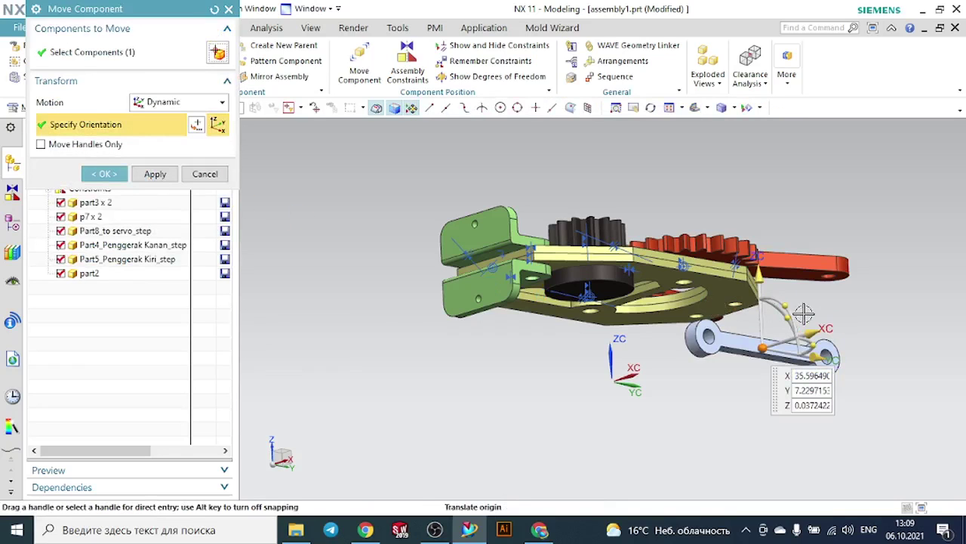
# Rotate the part2 link so it lies flat with its holes facing up, and accept the move
pyautogui.scroll(3, 806, 317)
pyautogui.moveTo(758, 325); pyautogui.dragTo(780, 408)
pyautogui.moveTo(557, 408); pyautogui.dragTo(568, 425, button='middle')
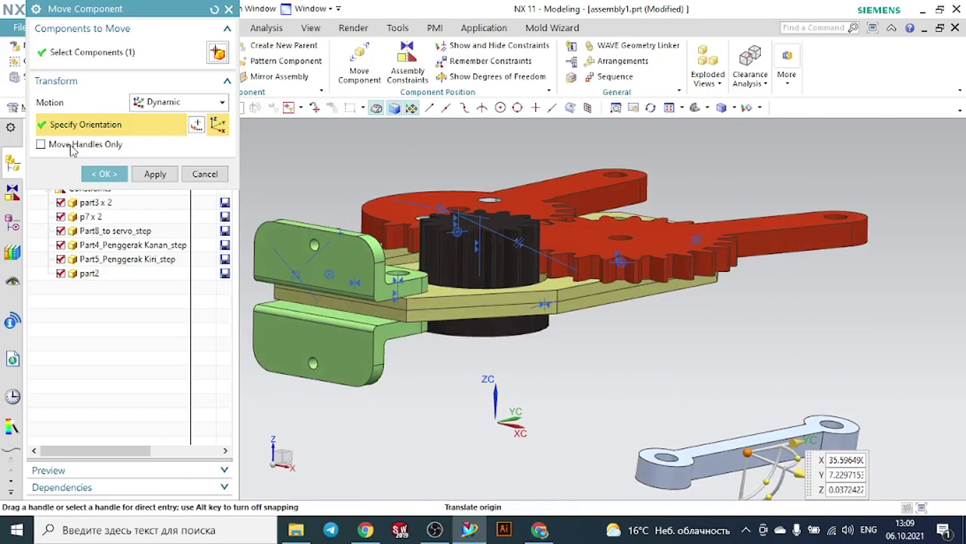
pyautogui.click(106, 174)
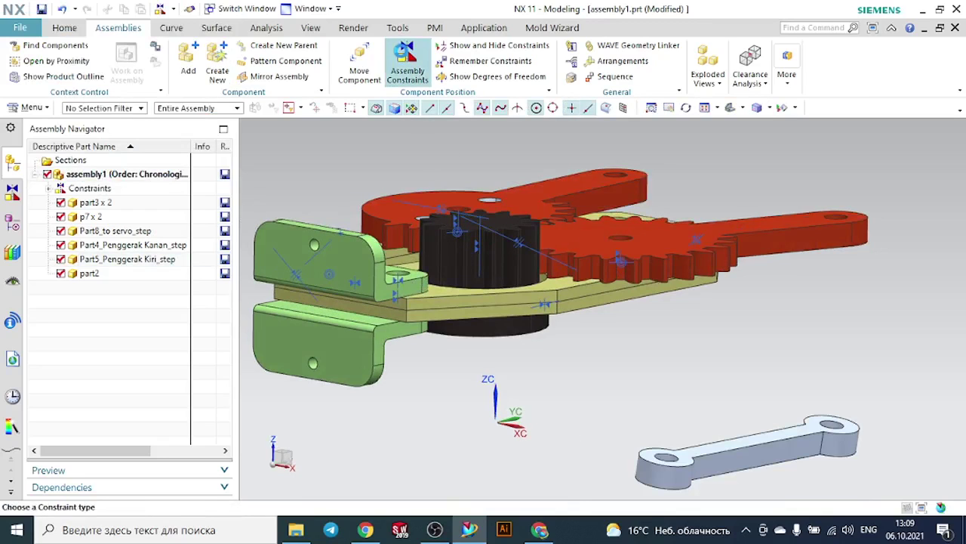
# Add a Parallel constraint between the top face of the part2 link and the underside of the lower plate
pyautogui.click(408, 64)
pyautogui.click(139, 60)
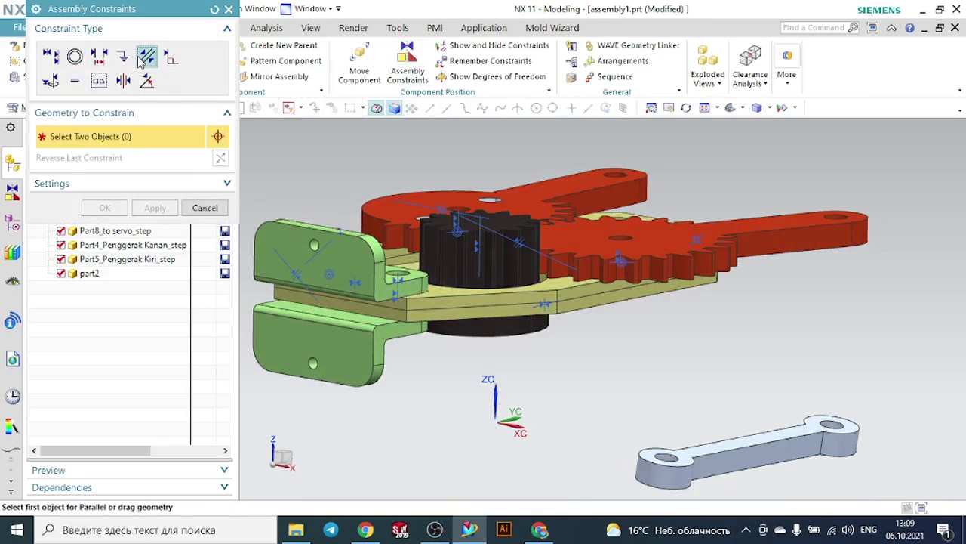
pyautogui.scroll(4, 755, 453)
pyautogui.click(687, 426)
pyautogui.scroll(-3, 516, 330)
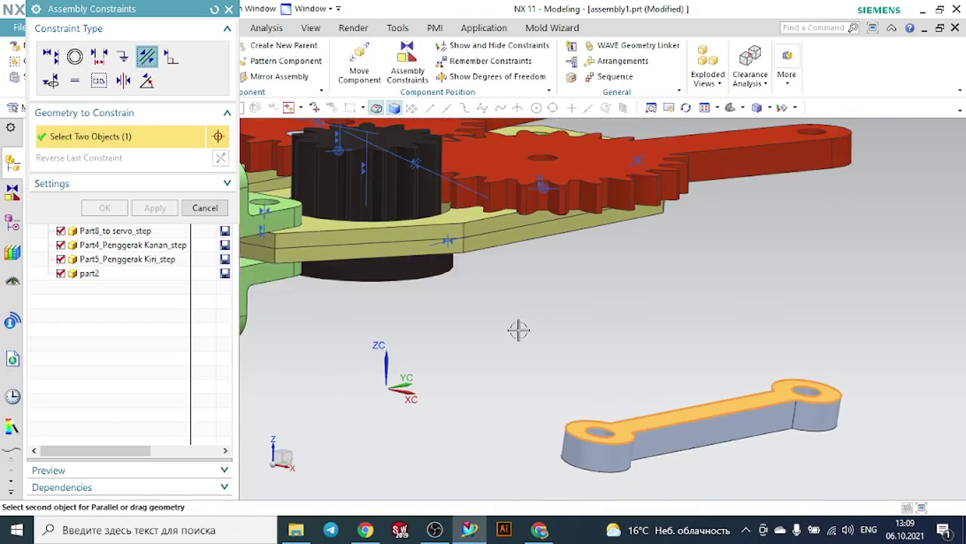
pyautogui.moveTo(516, 330); pyautogui.dragTo(528, 310, button='middle')
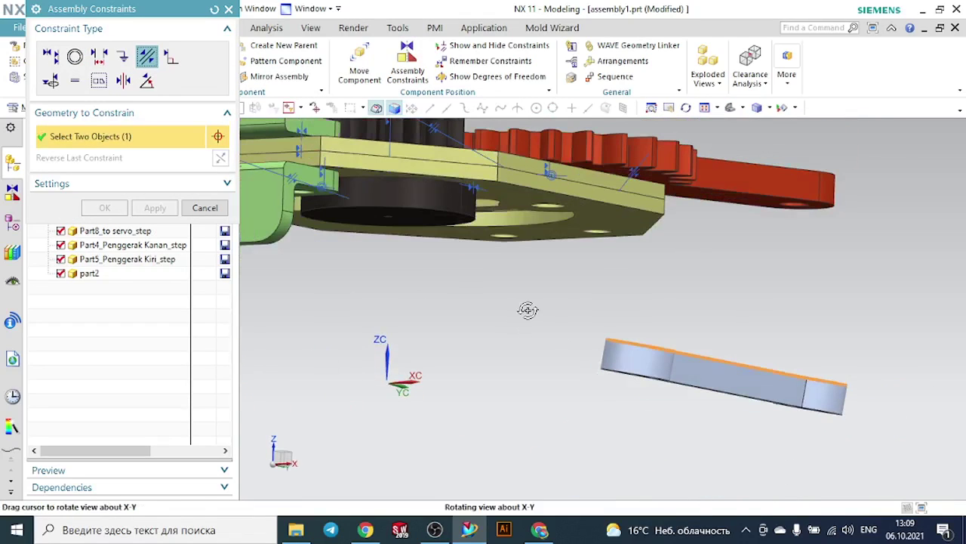
pyautogui.click(610, 213)
pyautogui.moveTo(636, 313); pyautogui.dragTo(660, 261, button='middle')
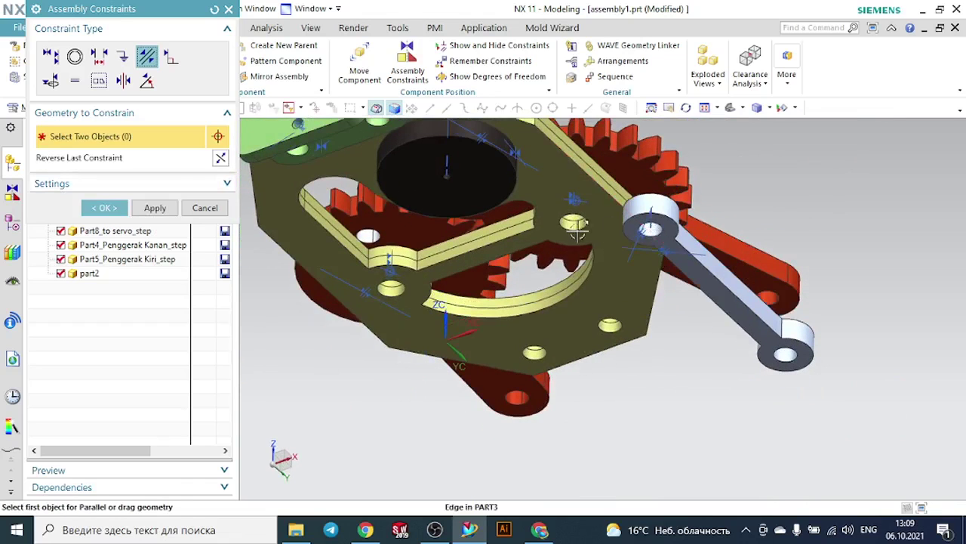
# Align the axis of the part2 link's end hole with the lower plate's gear pivot hole, using Touch/Align with Infer Center/Axis
pyautogui.click(50, 56)
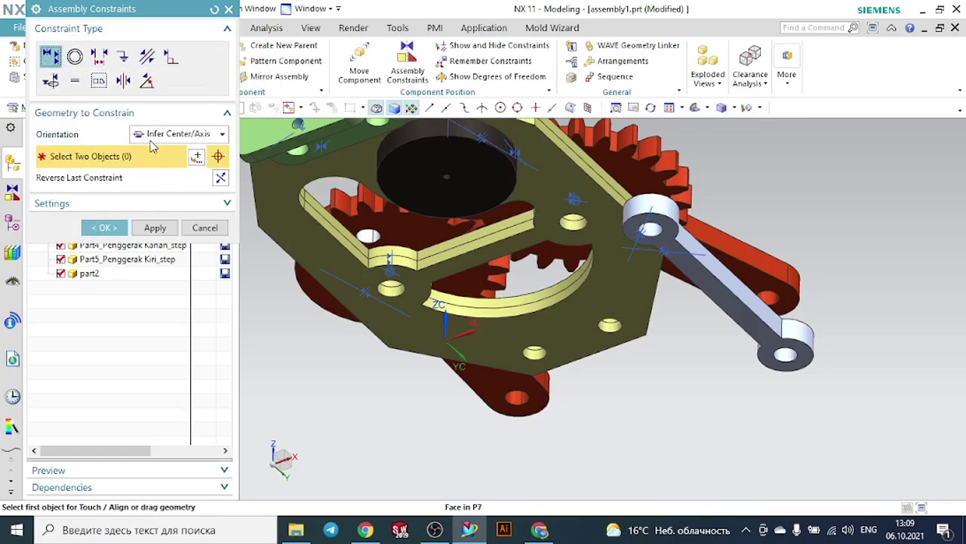
pyautogui.scroll(6, 615, 228)
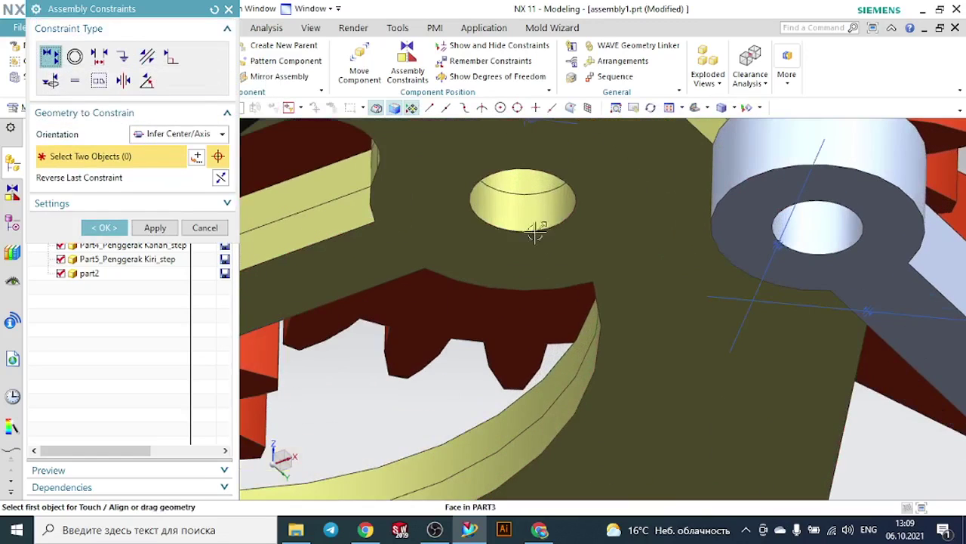
pyautogui.click(526, 181)
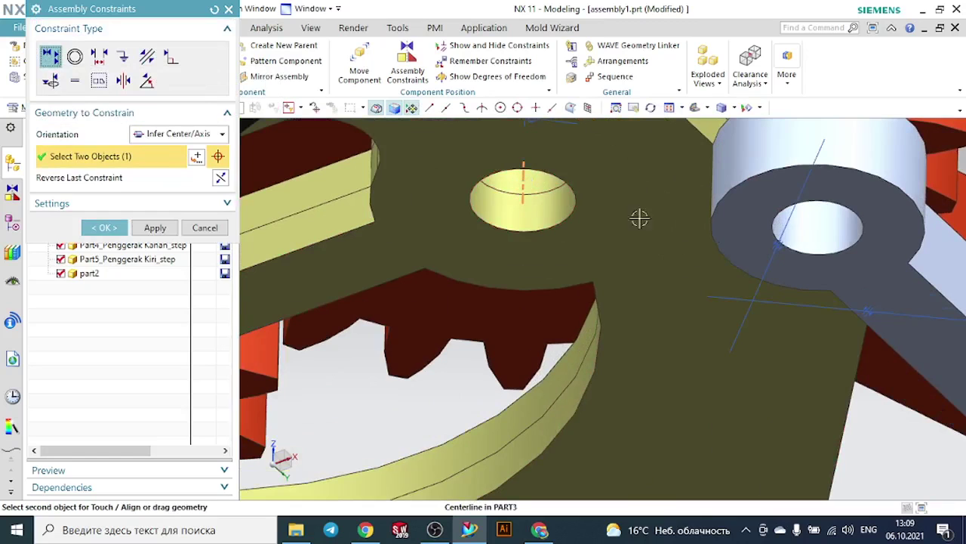
pyautogui.click(823, 221)
pyautogui.scroll(-5, 816, 218)
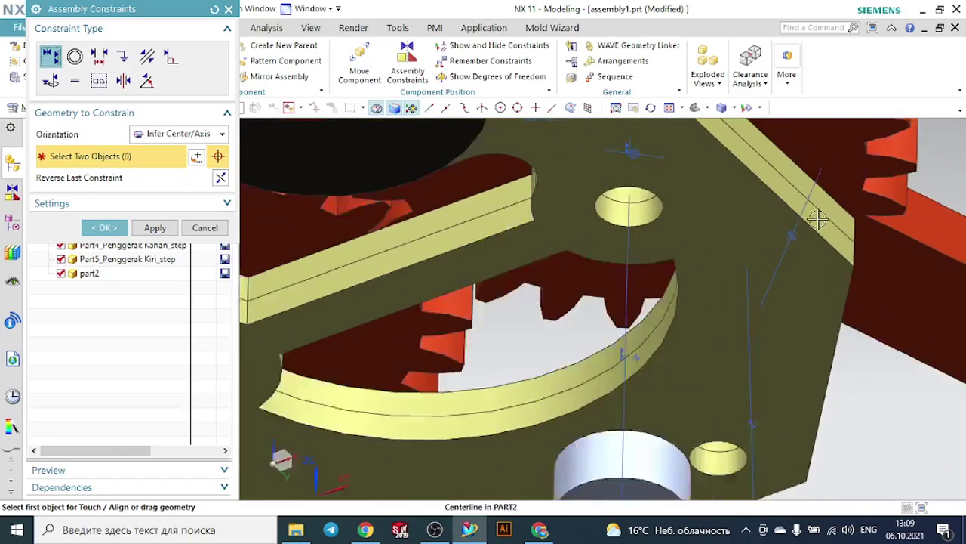
# Seat the part2 link against the lower plate with a Concentric constraint between their hole edges, and accept the constraints
pyautogui.click(84, 58)
pyautogui.moveTo(900, 404); pyautogui.dragTo(936, 402, button='middle')
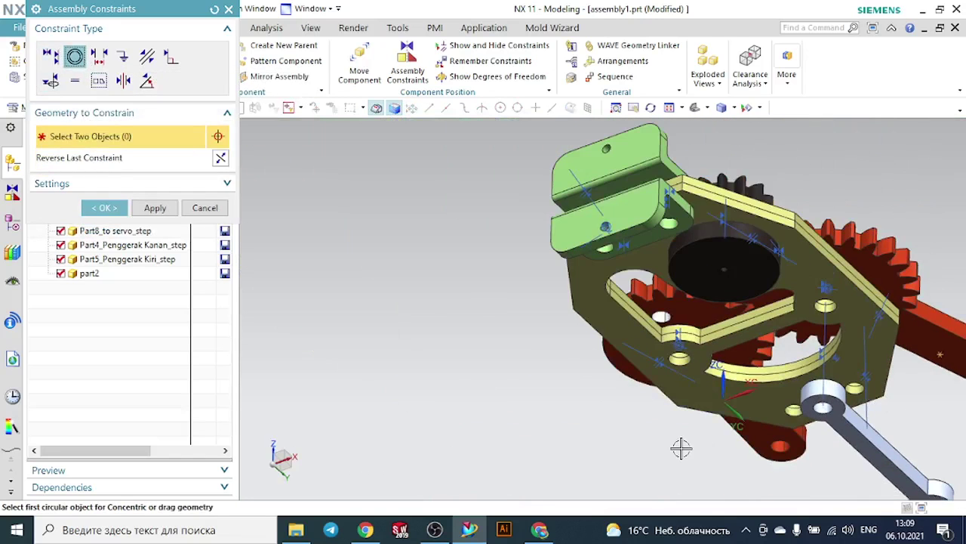
pyautogui.moveTo(681, 447); pyautogui.dragTo(830, 408, button='middle')
pyautogui.scroll(5, 838, 400)
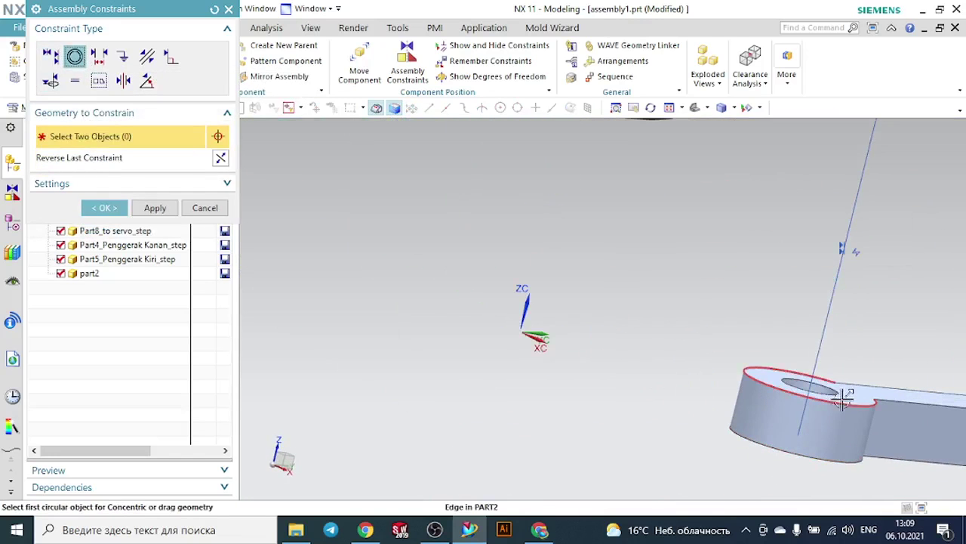
pyautogui.scroll(-3, 804, 406)
pyautogui.moveTo(725, 423); pyautogui.dragTo(870, 265, button='middle')
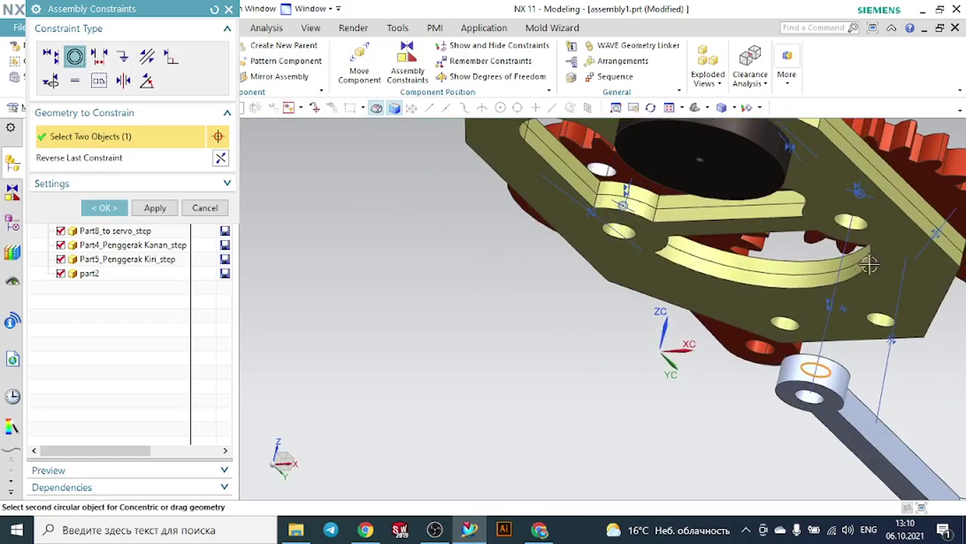
pyautogui.click(866, 219)
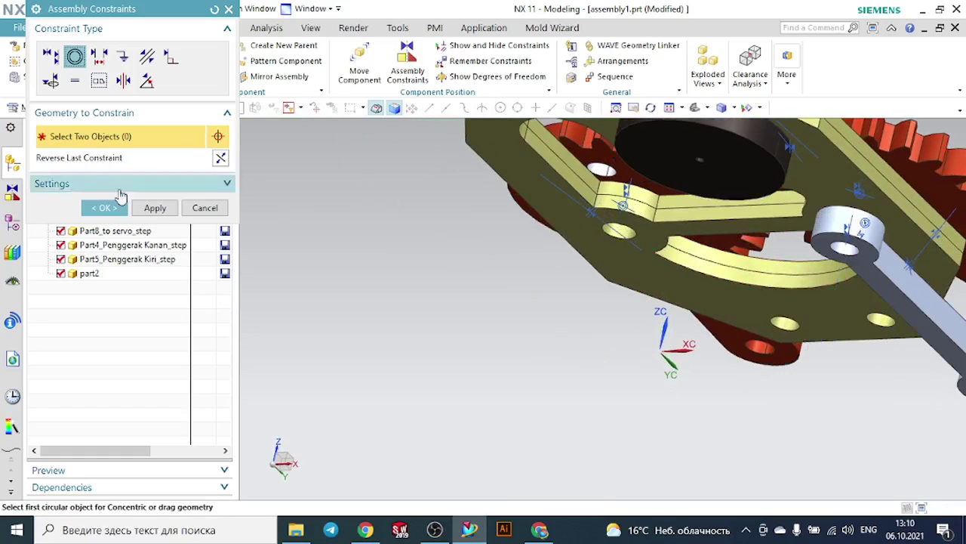
pyautogui.click(105, 208)
pyautogui.scroll(-5, 519, 240)
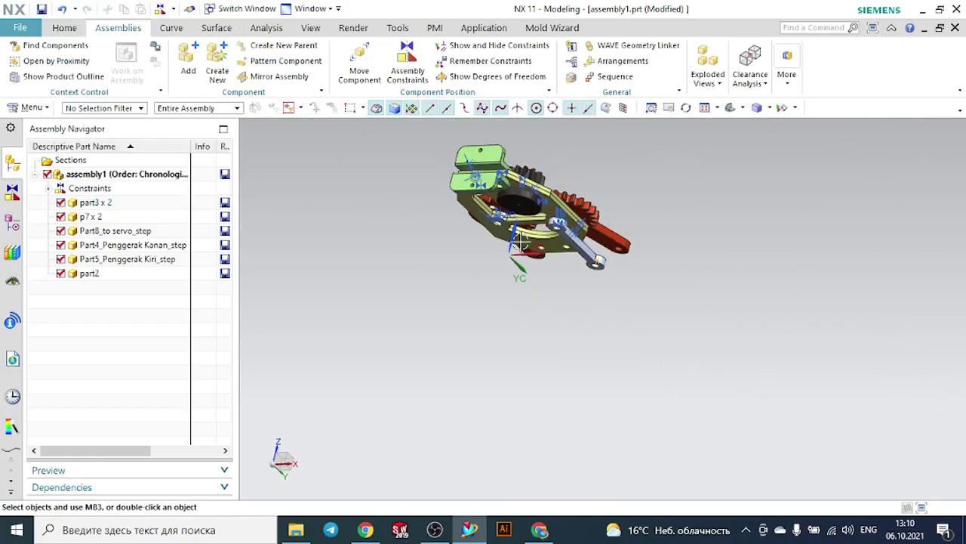
# Align the part2 link's free-end hole with the end hole of the Part4_Penggerak Kanan_step arm using Touch/Align, and accept it
pyautogui.moveTo(736, 250); pyautogui.dragTo(596, 240, button='middle')
pyautogui.scroll(1, 597, 239)
pyautogui.scroll(3, 570, 221)
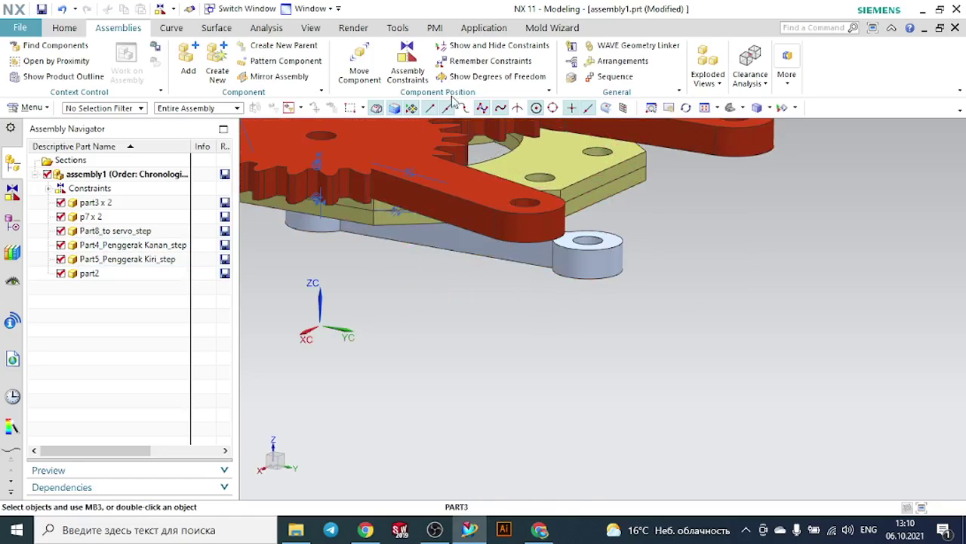
pyautogui.click(408, 64)
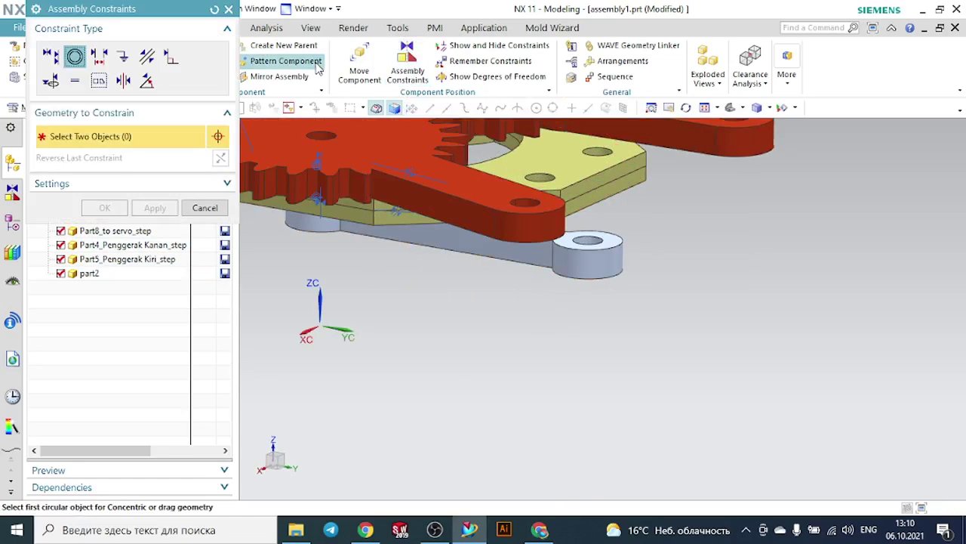
pyautogui.click(51, 58)
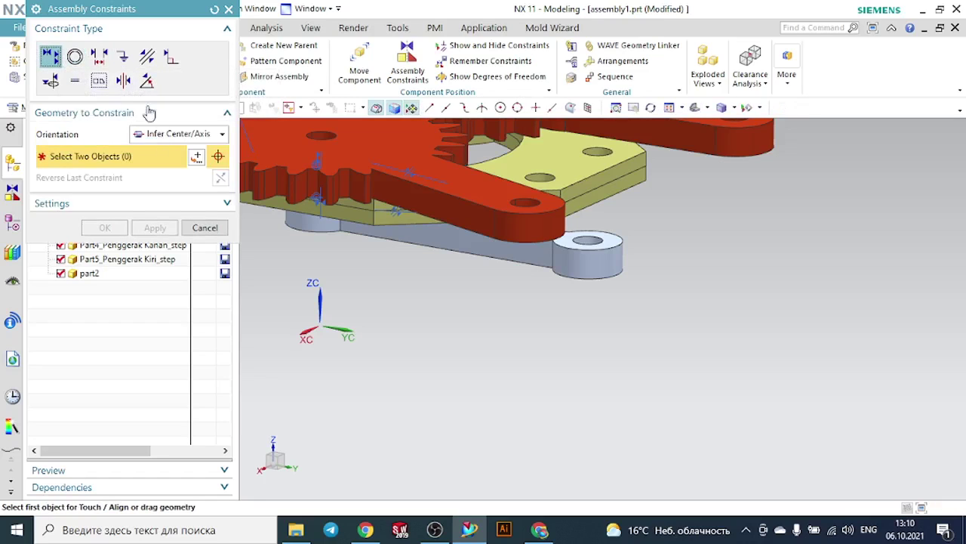
pyautogui.scroll(-3, 553, 176)
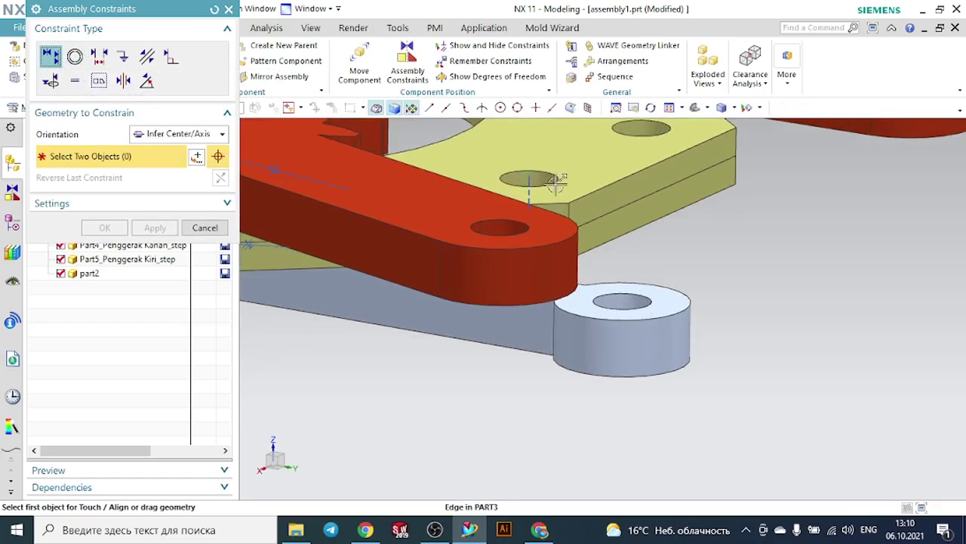
pyautogui.click(501, 248)
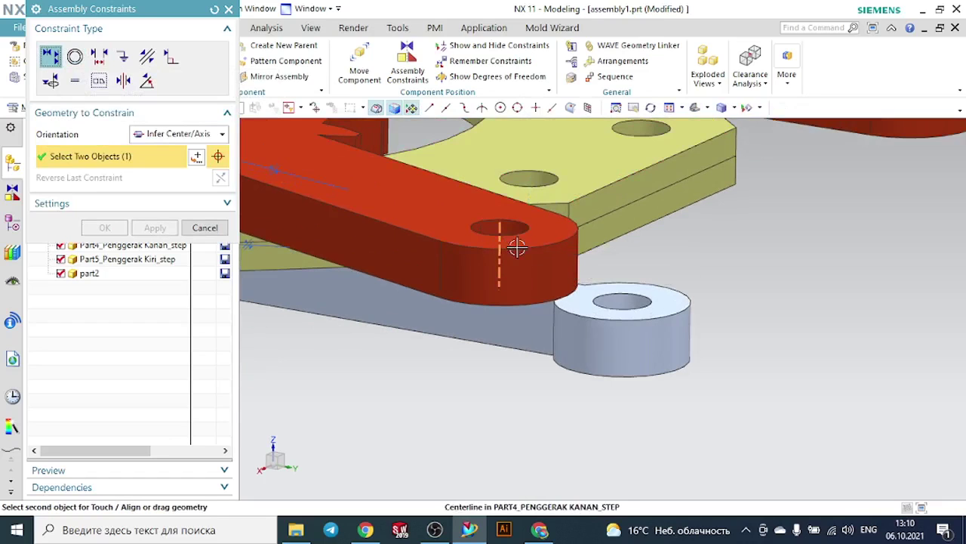
pyautogui.click(624, 304)
pyautogui.scroll(3, 657, 304)
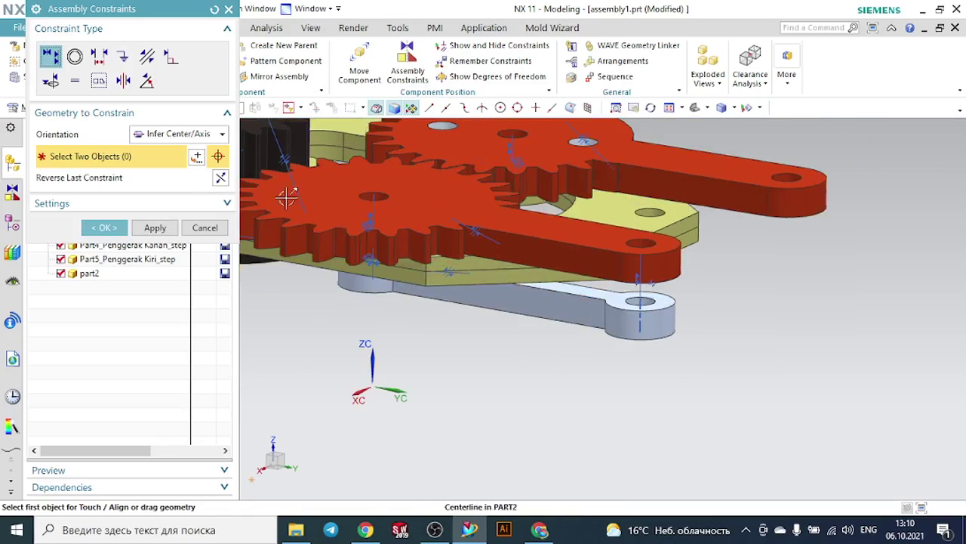
pyautogui.click(127, 228)
# Swing the Part4_Penggerak Kanan_step arm outward in the gear plane with Move Component's dynamic motion, and accept the move
pyautogui.moveTo(506, 325); pyautogui.dragTo(607, 360, button='middle')
pyautogui.click(602, 355)
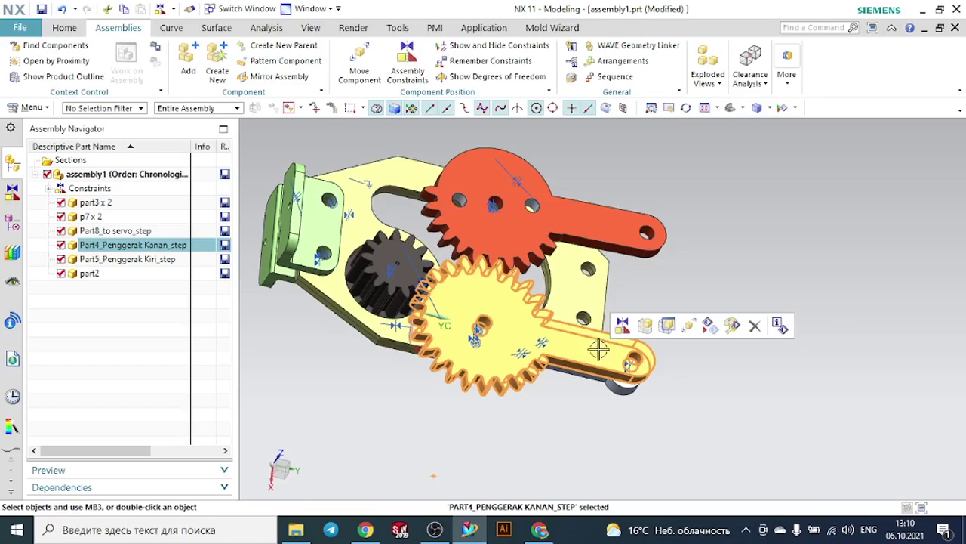
pyautogui.click(698, 324)
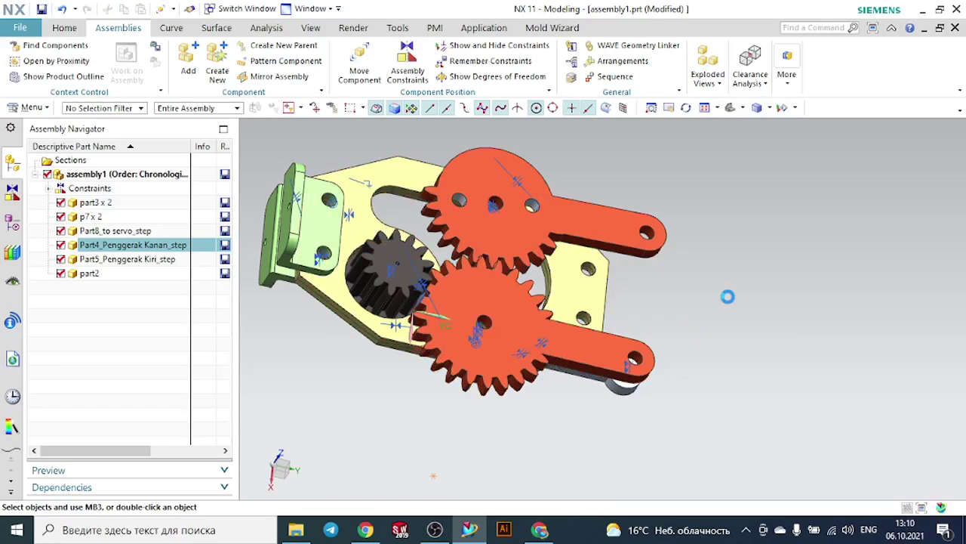
pyautogui.moveTo(729, 305); pyautogui.dragTo(667, 322, button='middle')
pyautogui.scroll(-3, 770, 313)
pyautogui.scroll(4, 645, 392)
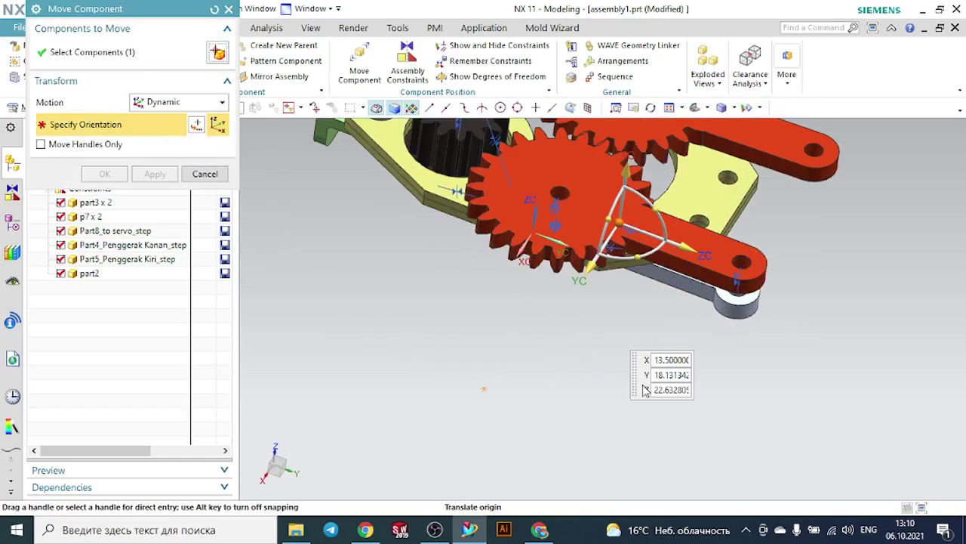
pyautogui.moveTo(644, 259); pyautogui.dragTo(684, 301)
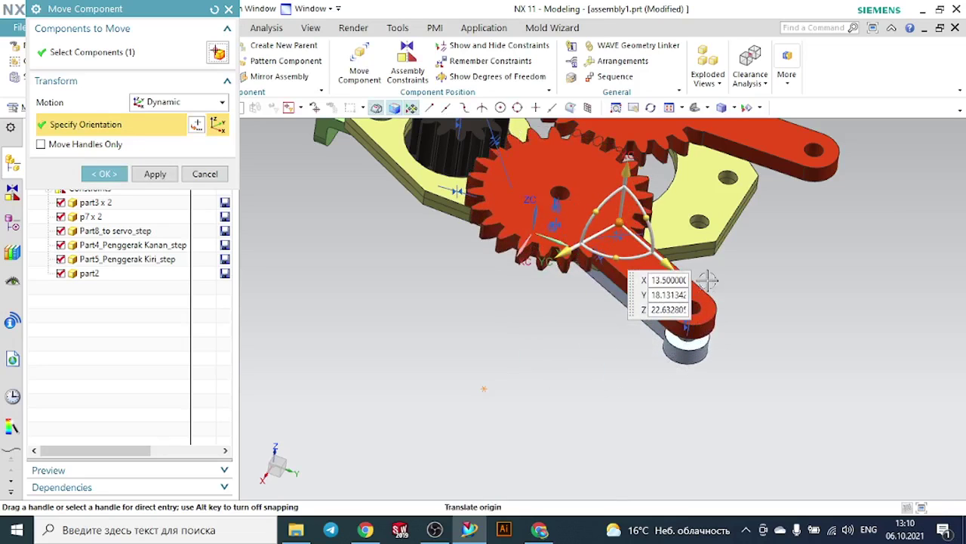
pyautogui.click(104, 175)
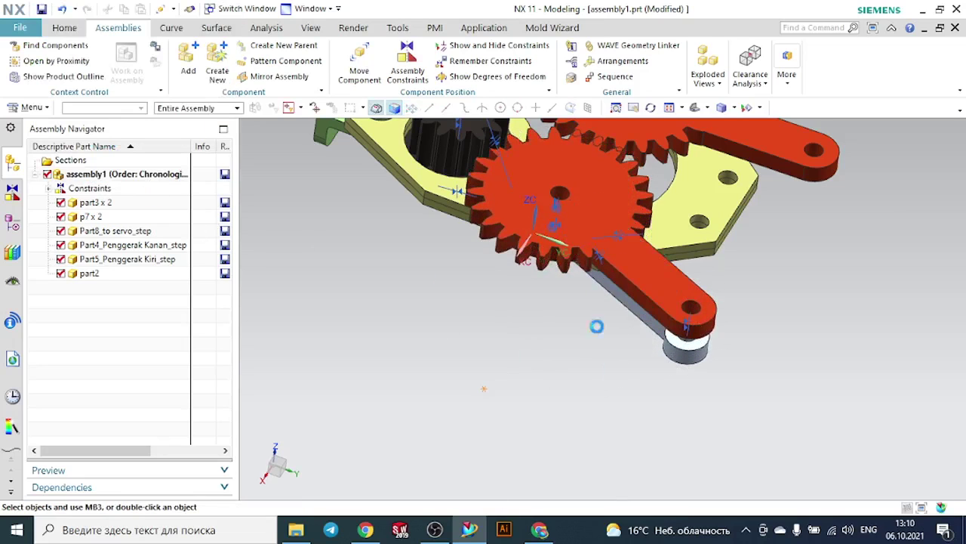
# Start the Mirror Assemblies Wizard and choose the part2 link under the plates as the component to mirror
pyautogui.moveTo(597, 326); pyautogui.dragTo(676, 284, button='middle')
pyautogui.scroll(1, 675, 284)
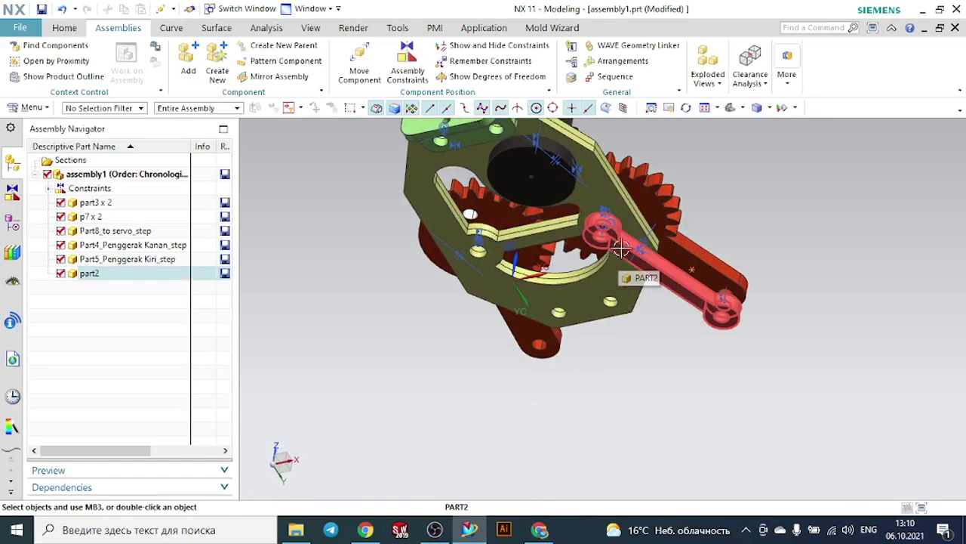
pyautogui.moveTo(779, 199); pyautogui.dragTo(793, 205, button='middle')
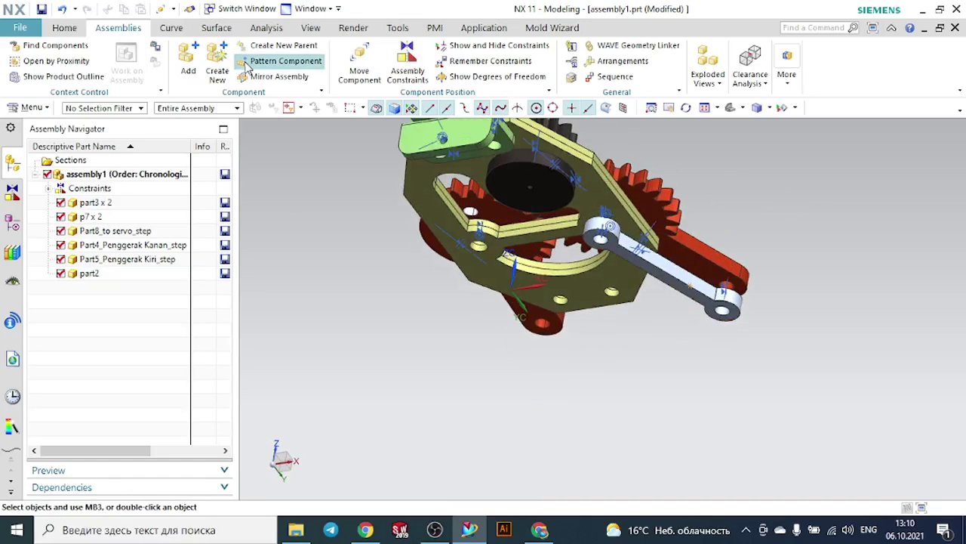
pyautogui.click(261, 76)
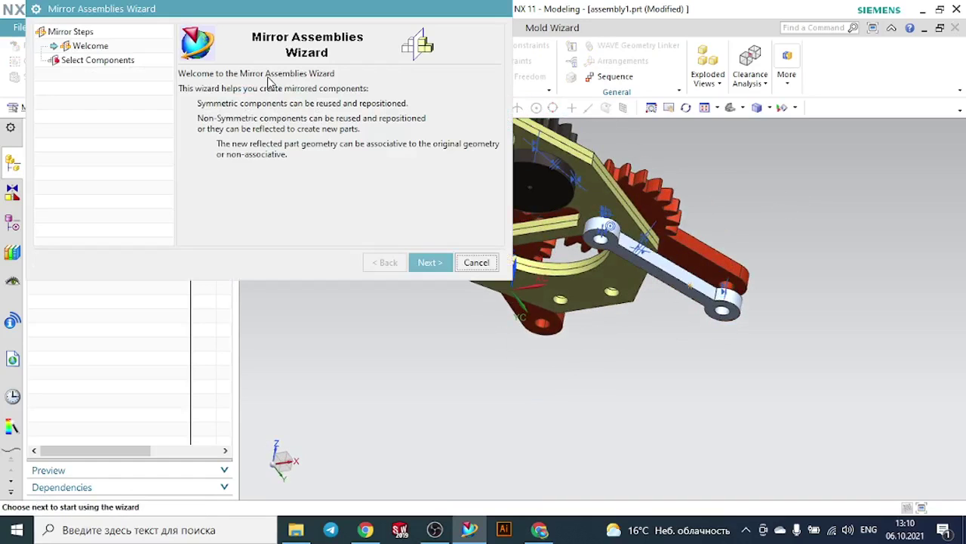
pyautogui.click(427, 262)
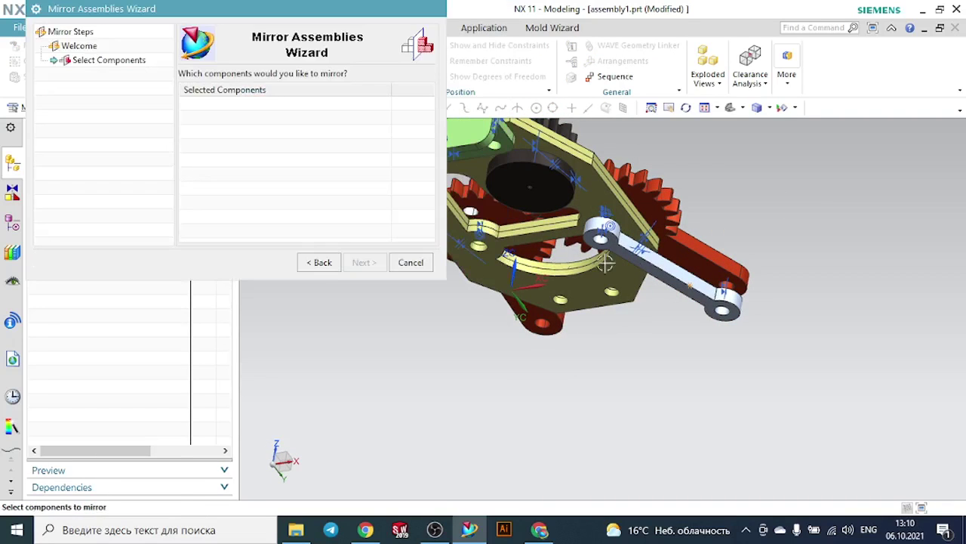
pyautogui.click(646, 254)
pyautogui.click(370, 261)
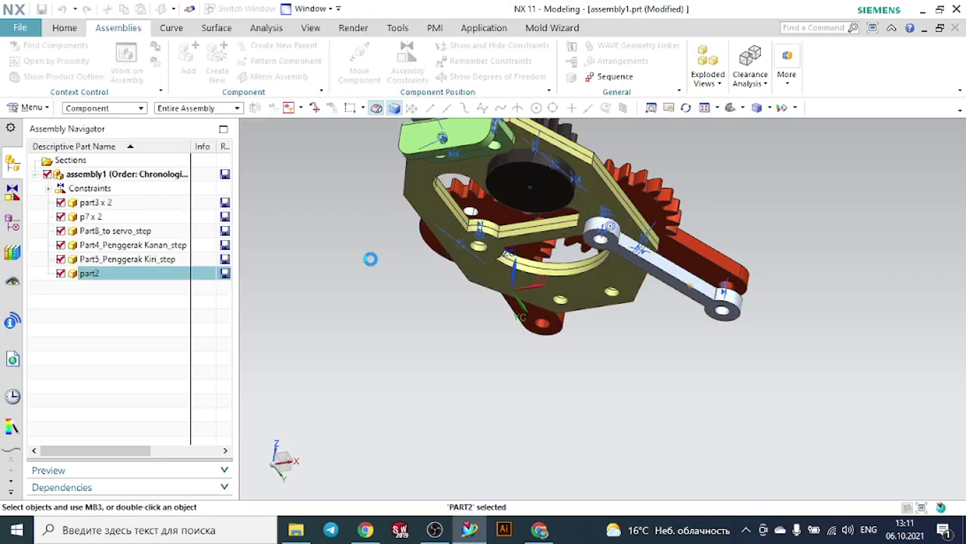
# Create a Bisector datum plane midway between the plate's two opposite side faces as the mirror plane, with the selection scope at Entire Assembly
pyautogui.click(398, 95)
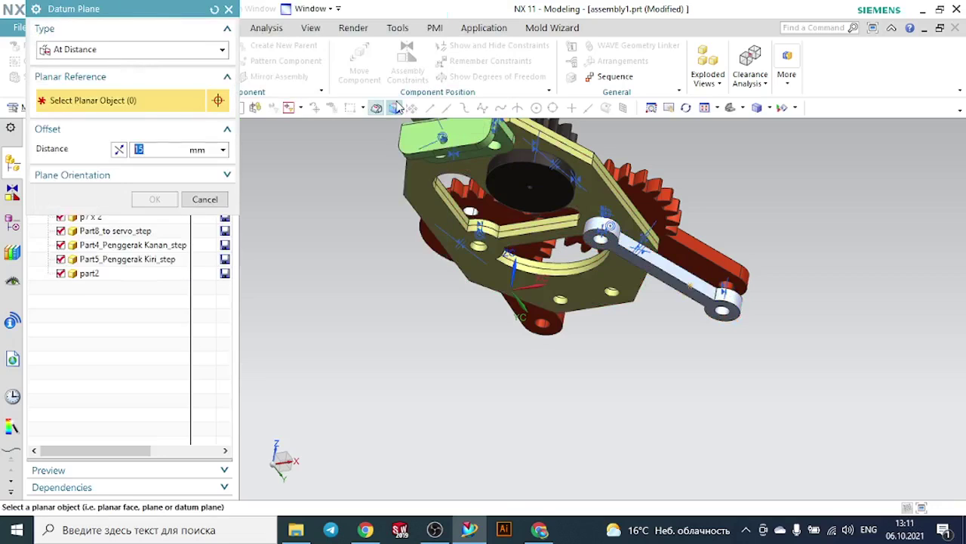
pyautogui.moveTo(98, 7); pyautogui.dragTo(128, 175)
pyautogui.click(173, 110)
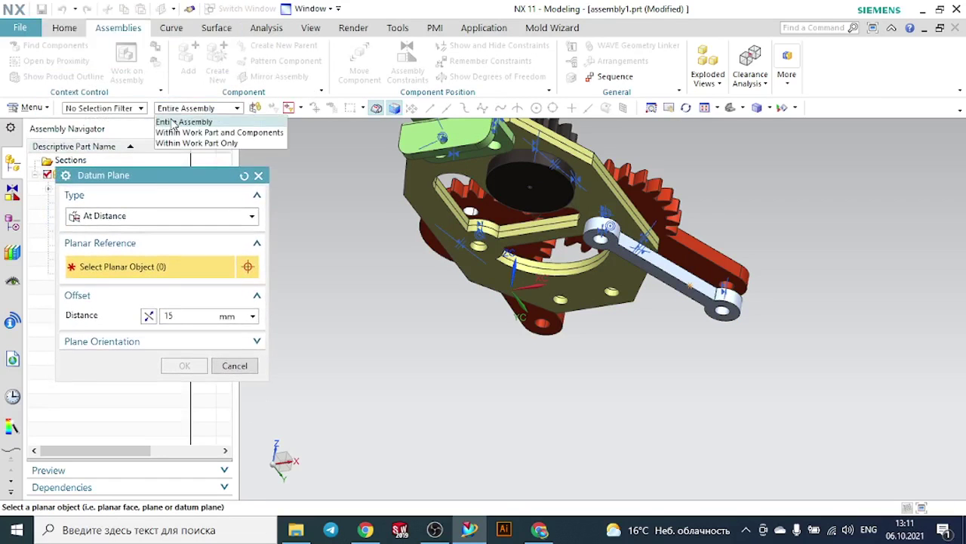
pyautogui.click(173, 123)
pyautogui.click(147, 216)
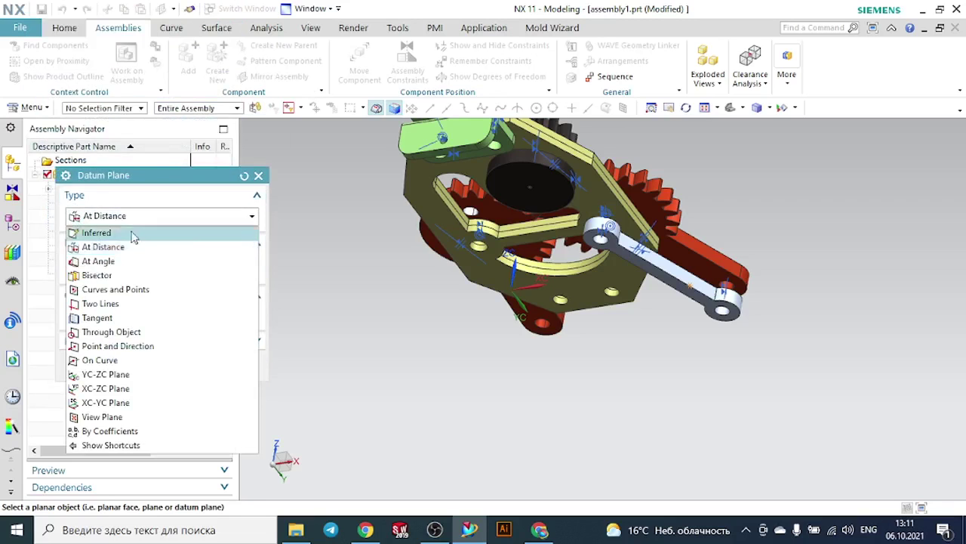
pyautogui.click(143, 275)
pyautogui.moveTo(780, 208); pyautogui.dragTo(766, 243, button='middle')
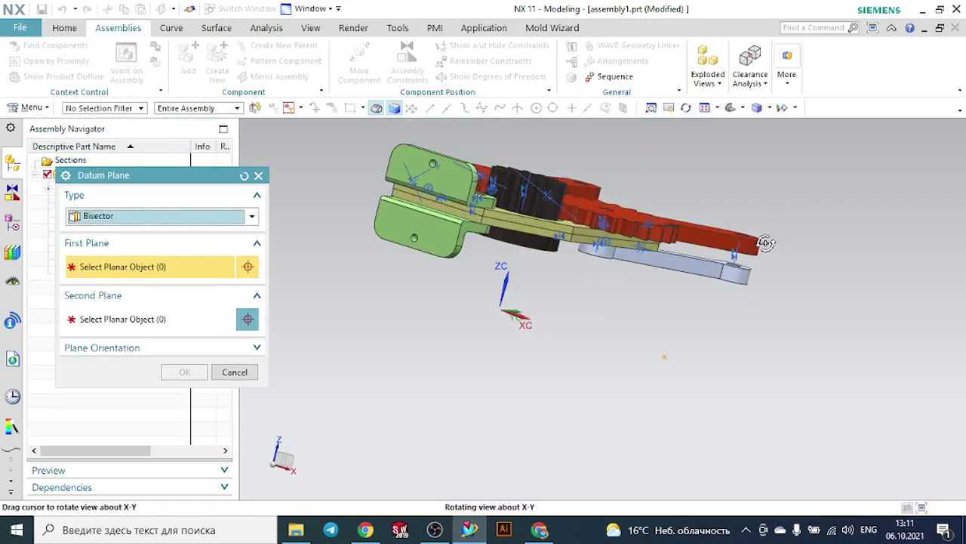
pyautogui.scroll(5, 552, 266)
pyautogui.click(652, 189)
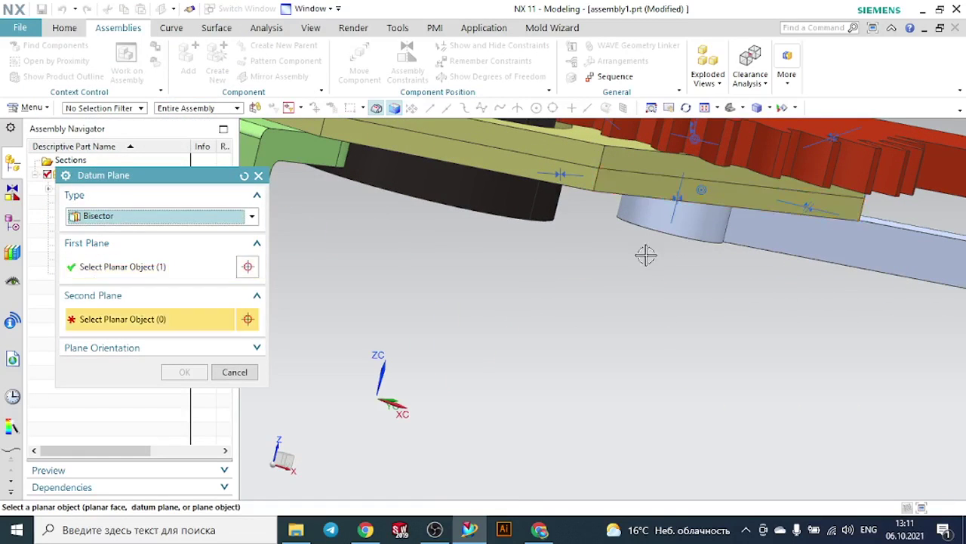
pyautogui.moveTo(643, 254); pyautogui.dragTo(554, 239, button='middle')
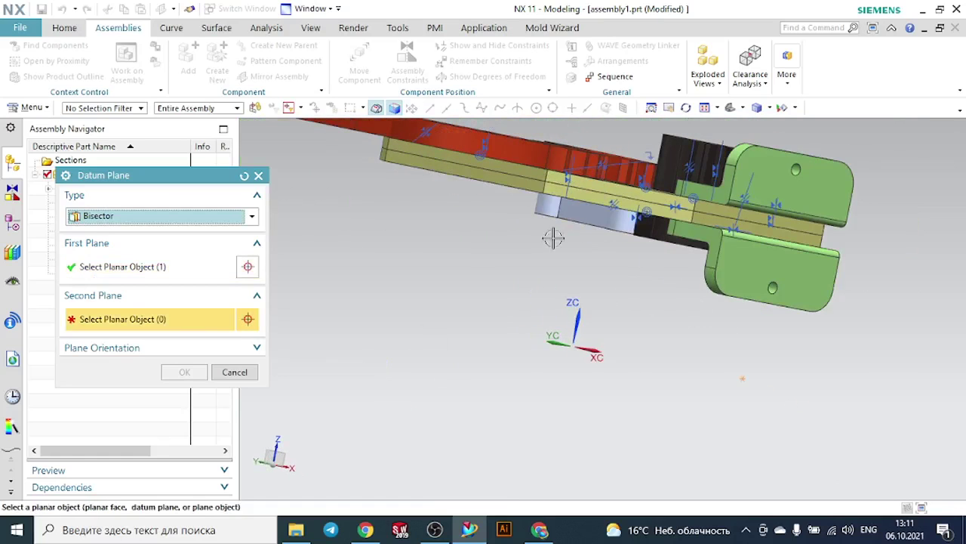
pyautogui.click(421, 174)
pyautogui.moveTo(443, 233); pyautogui.dragTo(390, 214, button='middle')
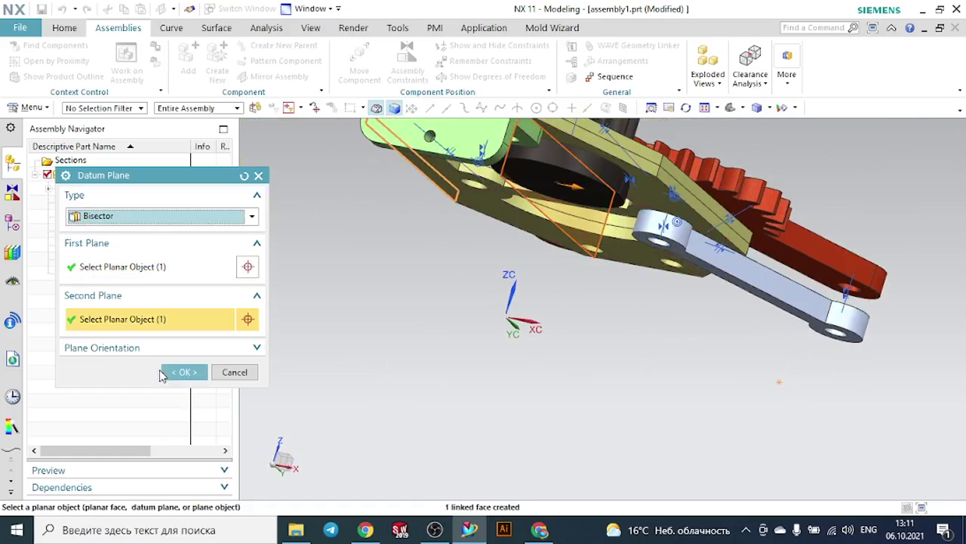
pyautogui.click(163, 373)
# Finish mirroring the part2 link across the bisector plane, using reposition solution 5 of 6
pyautogui.click(406, 429)
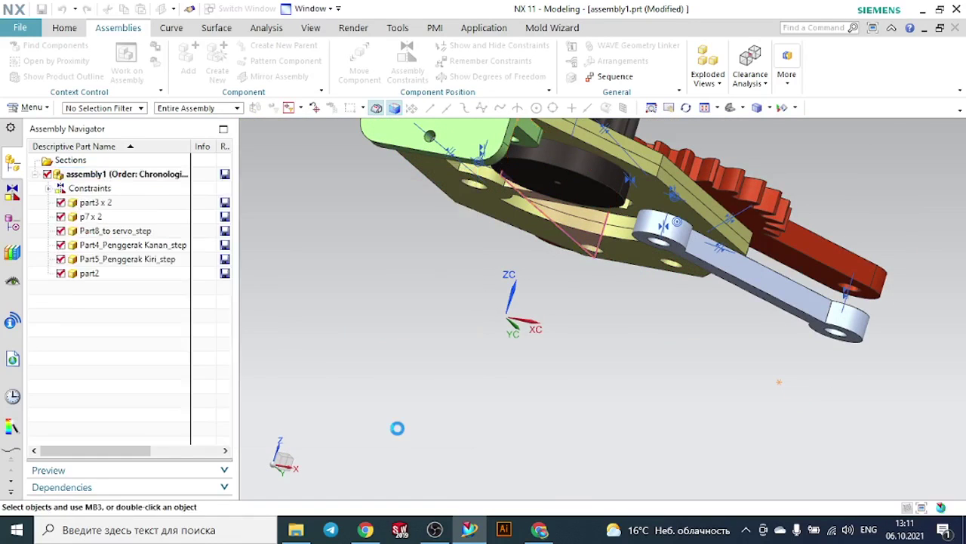
pyautogui.click(406, 428)
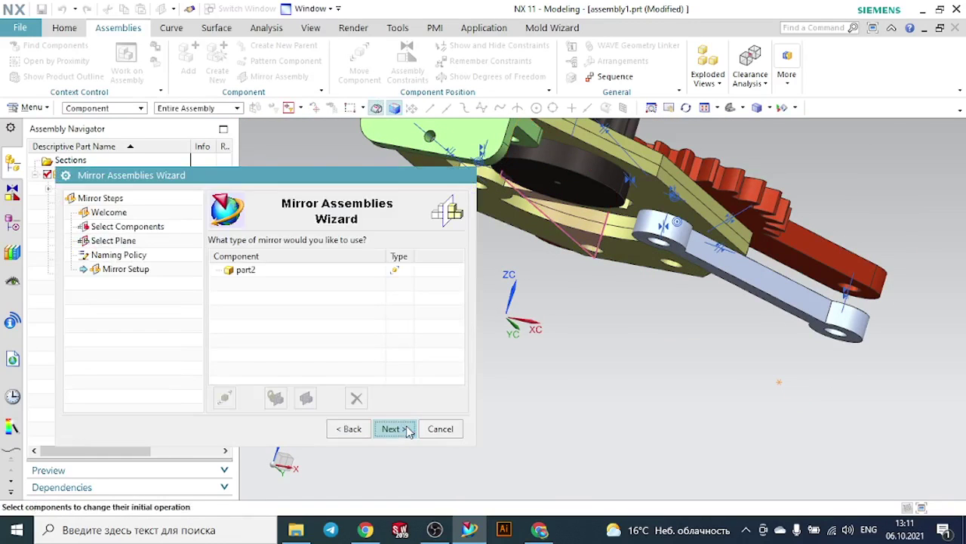
pyautogui.click(406, 429)
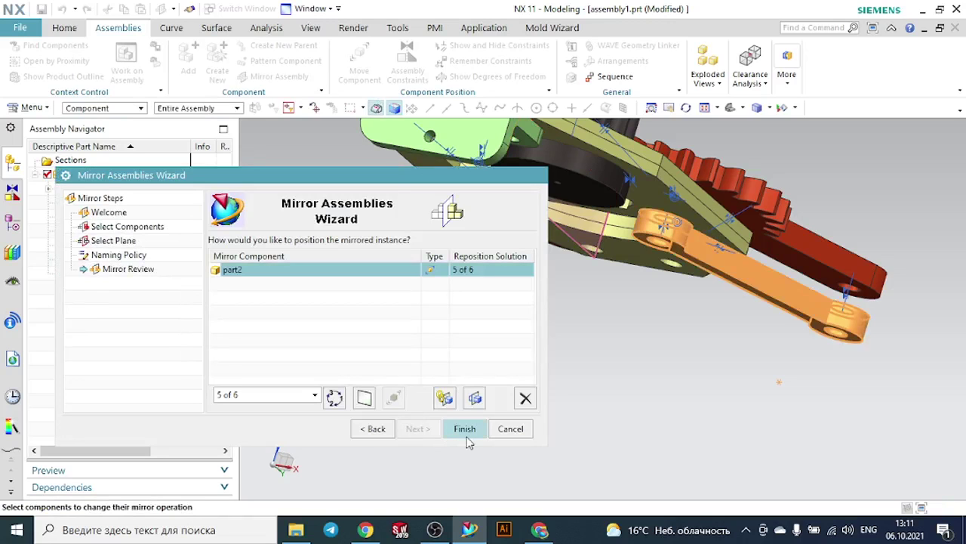
pyautogui.click(466, 429)
# Try to align the mirrored part2 link's free-end hole with the end hole of the Part5_Penggerak Kiri_step arm using Touch/Align
pyautogui.moveTo(510, 359); pyautogui.dragTo(462, 366, button='middle')
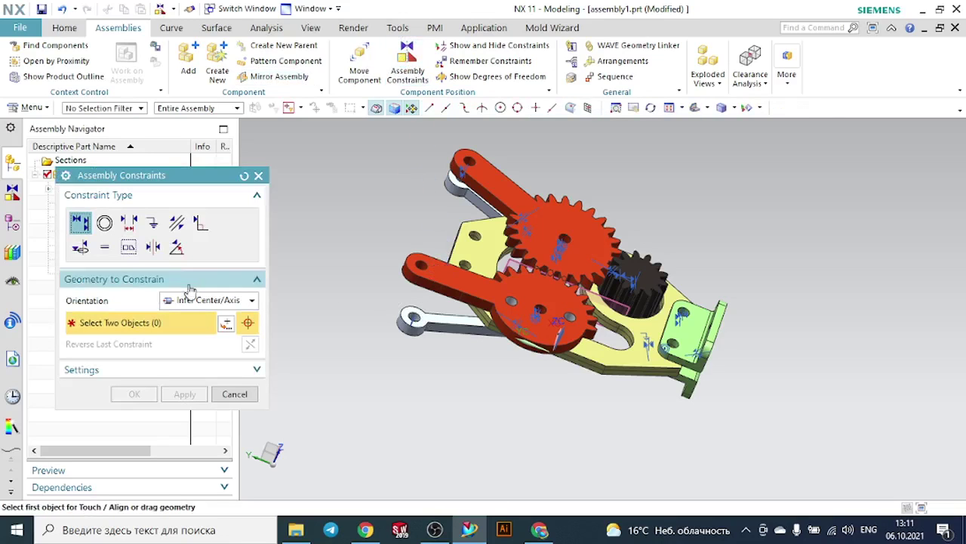
pyautogui.scroll(5, 417, 332)
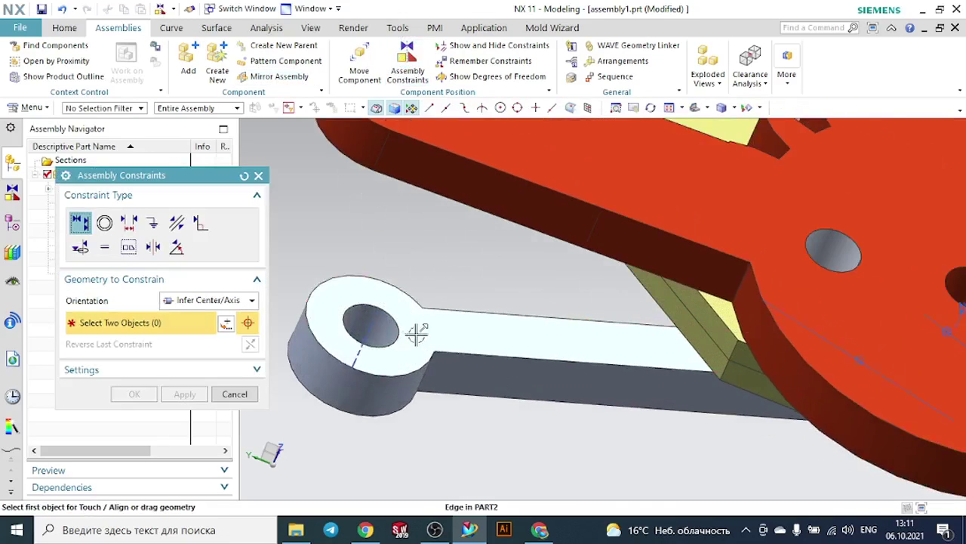
pyautogui.click(369, 329)
pyautogui.scroll(-4, 388, 226)
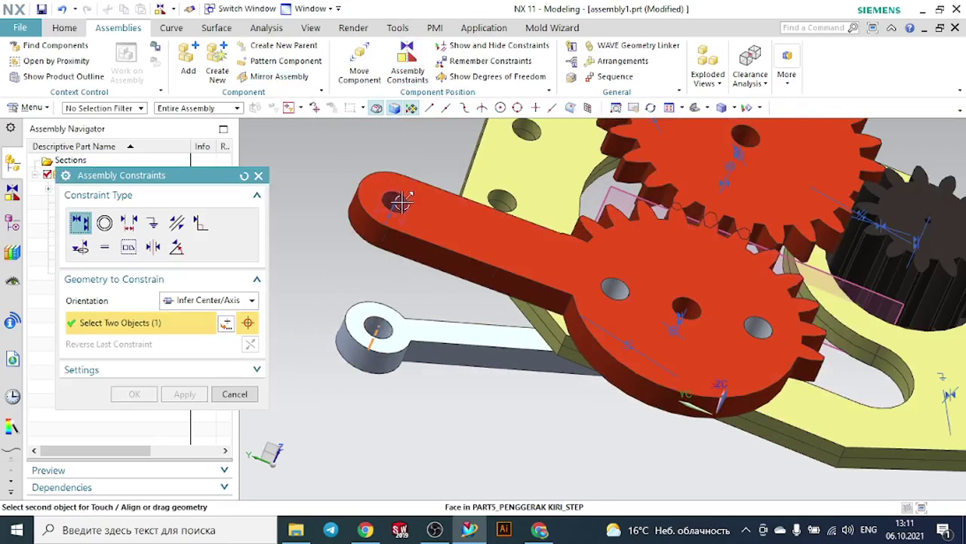
pyautogui.click(396, 201)
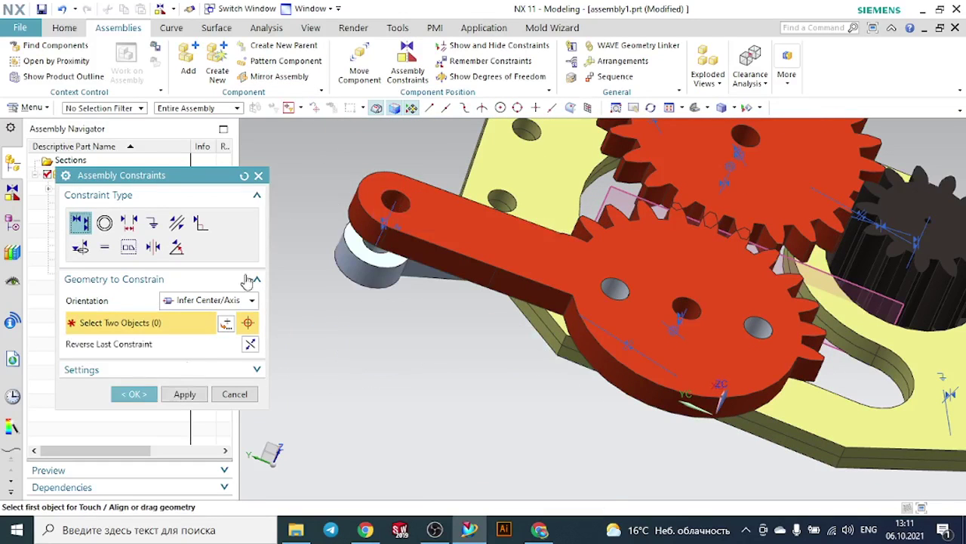
pyautogui.click(135, 394)
# Try to align the mirrored part2 link's inner hole with the matching hole in the lower plate using a Touch/Align constraint
pyautogui.scroll(-3, 452, 285)
pyautogui.moveTo(451, 285); pyautogui.dragTo(514, 216, button='middle')
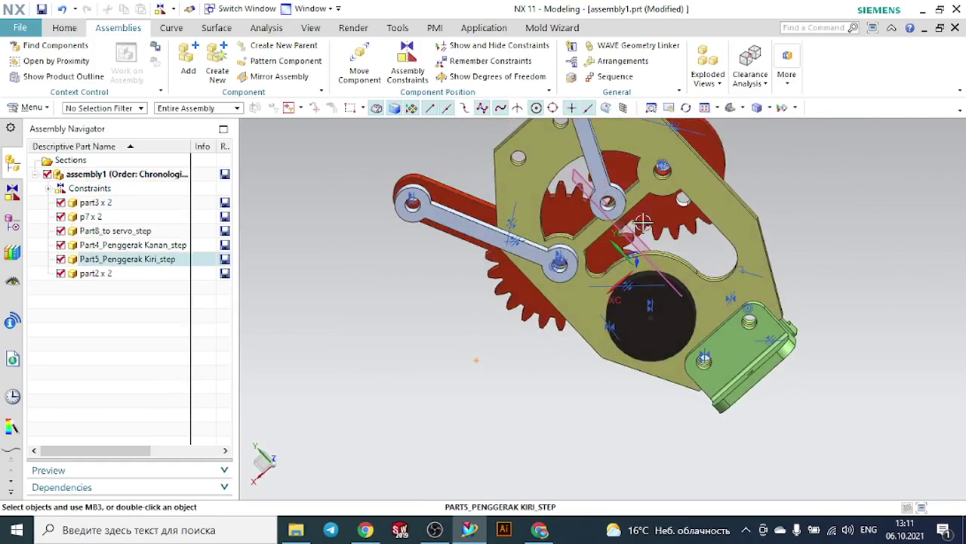
pyautogui.moveTo(829, 216)
pyautogui.mouseDown(button='middle')
pyautogui.moveTo(793, 231)
pyautogui.moveTo(811, 220)
pyautogui.mouseUp(button='middle')
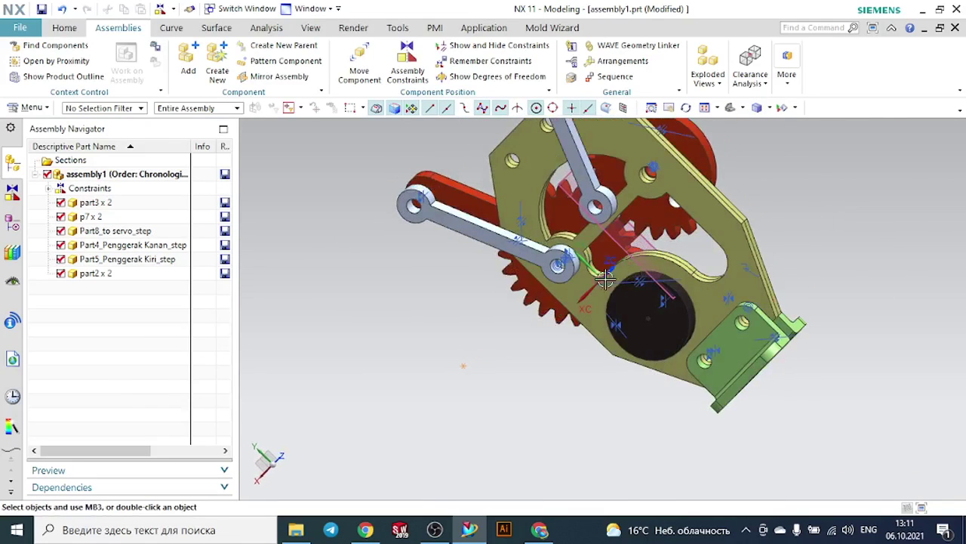
pyautogui.scroll(4, 605, 278)
pyautogui.scroll(-4, 606, 278)
pyautogui.moveTo(605, 278); pyautogui.dragTo(668, 246, button='middle')
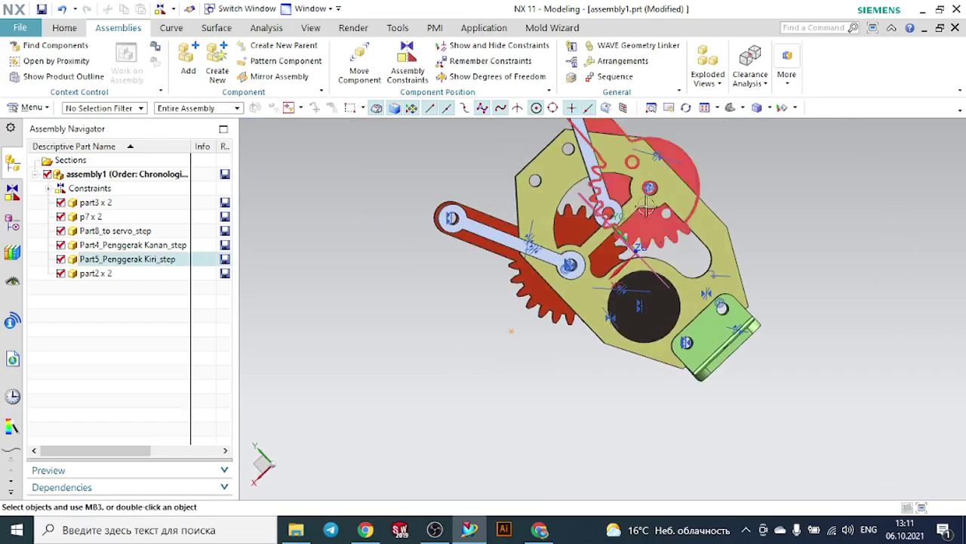
pyautogui.scroll(5, 619, 212)
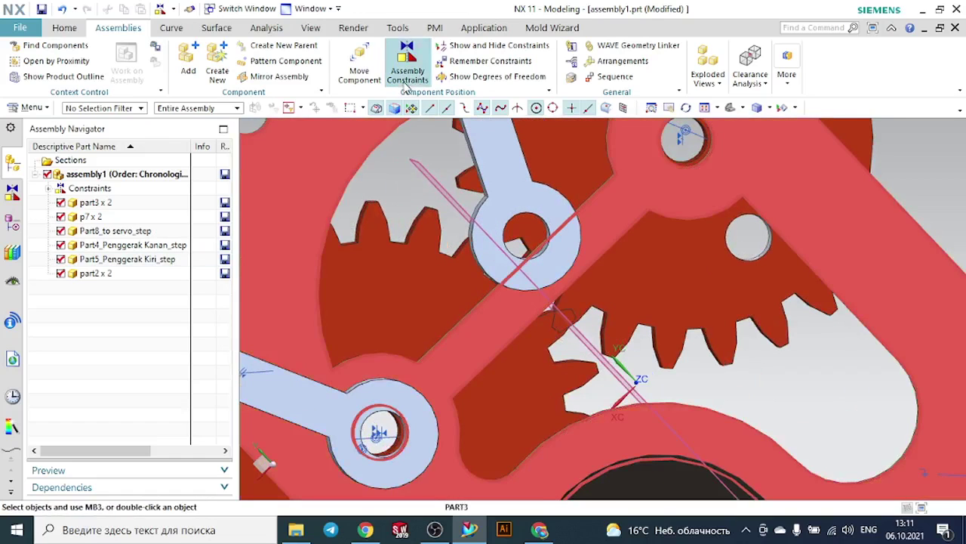
pyautogui.click(408, 64)
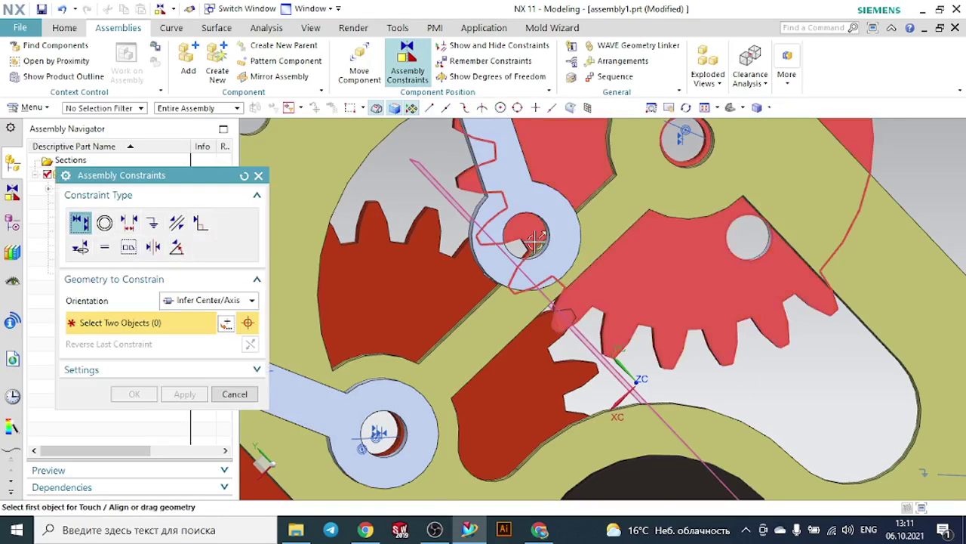
pyautogui.scroll(-5, 399, 242)
pyautogui.scroll(-1, 393, 257)
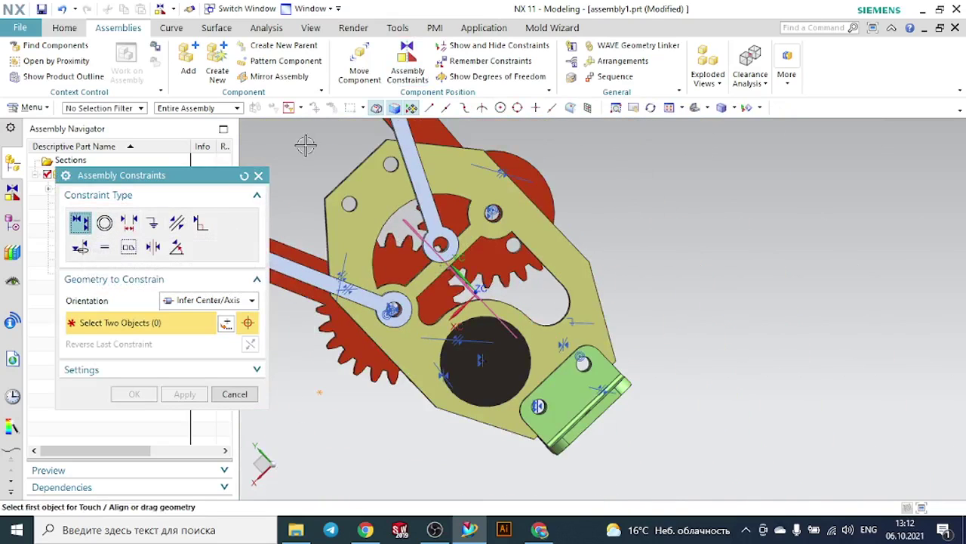
pyautogui.moveTo(306, 145); pyautogui.dragTo(324, 158, button='middle')
pyautogui.scroll(7, 462, 254)
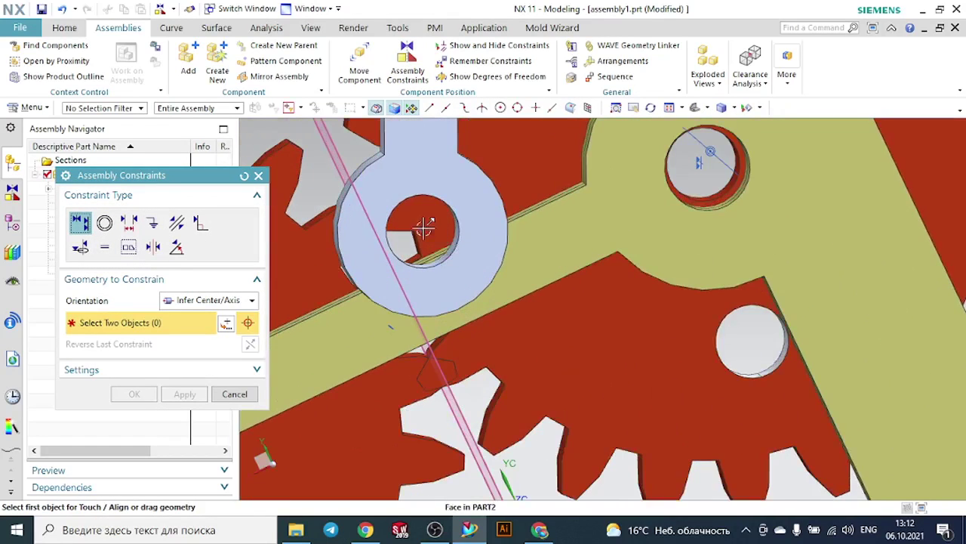
pyautogui.click(420, 231)
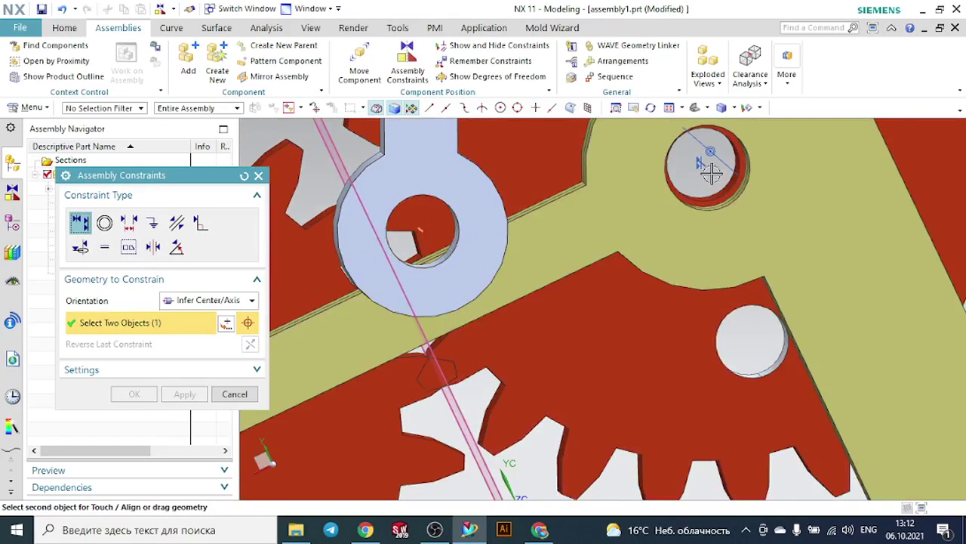
pyautogui.click(705, 164)
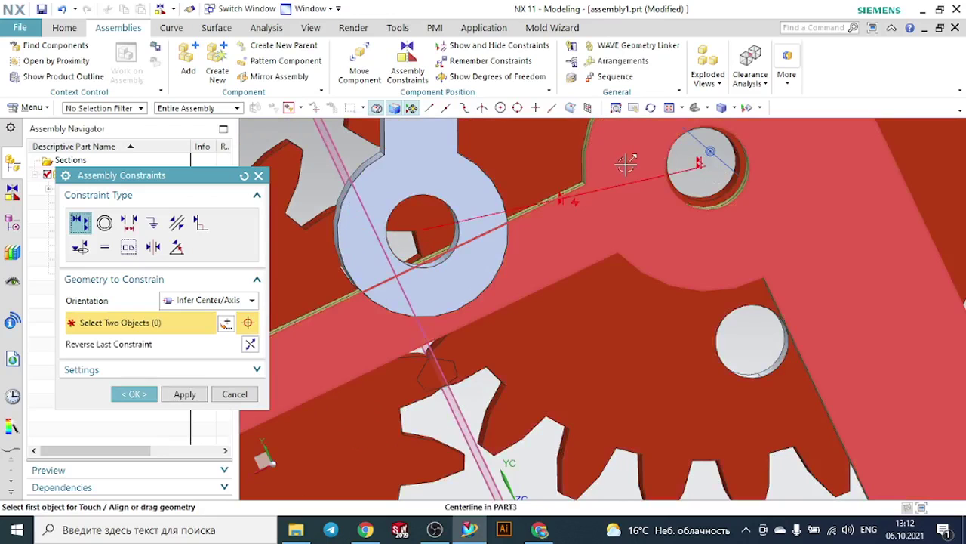
pyautogui.middleClick(626, 164)
pyautogui.middleClick(626, 163)
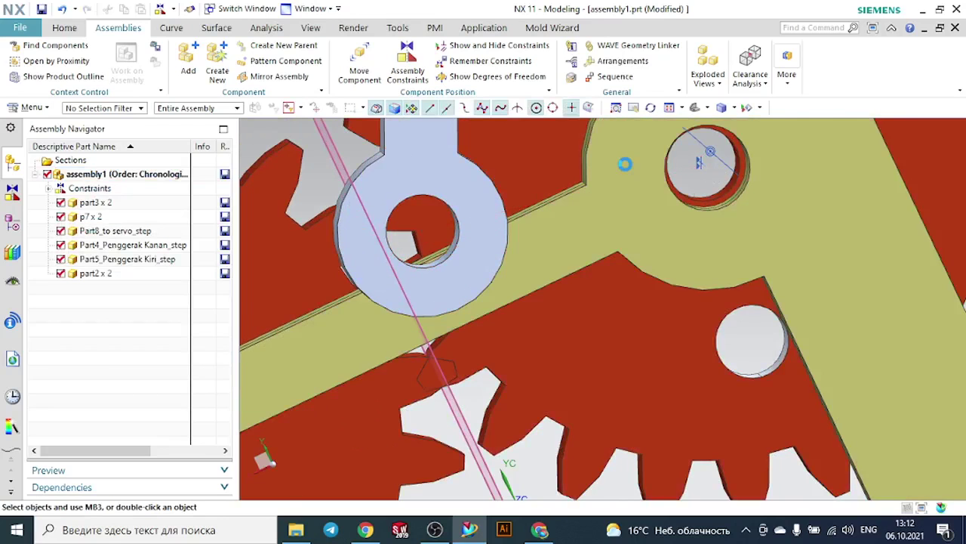
# Examine the mirrored part2 link's position relative to the plates and geared arms from several viewpoints
pyautogui.scroll(-3, 626, 163)
pyautogui.scroll(-3, 600, 207)
pyautogui.scroll(-3, 635, 217)
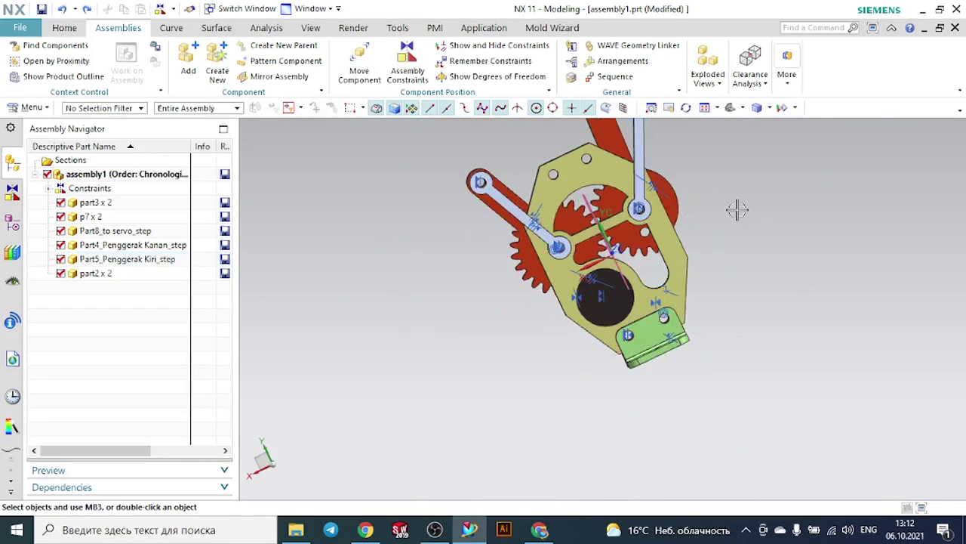
pyautogui.moveTo(738, 209); pyautogui.dragTo(712, 207, button='middle')
pyautogui.scroll(4, 722, 194)
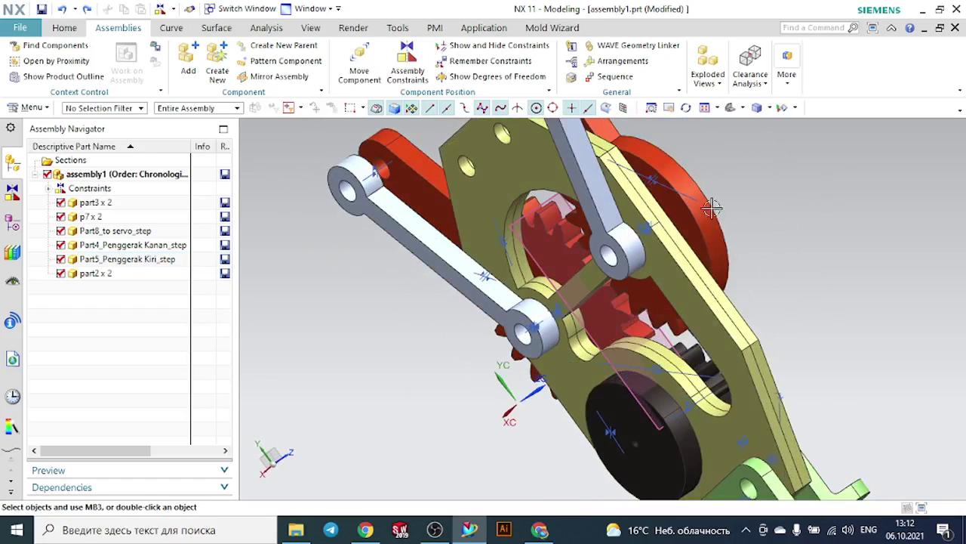
pyautogui.click(730, 108)
pyautogui.moveTo(442, 150); pyautogui.dragTo(506, 156, button='middle')
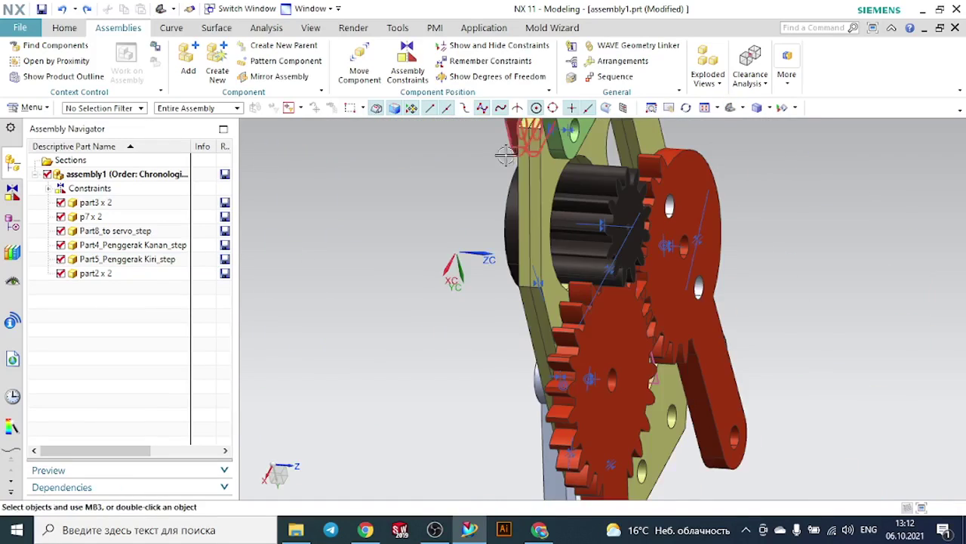
pyautogui.scroll(-1, 506, 155)
pyautogui.click(736, 110)
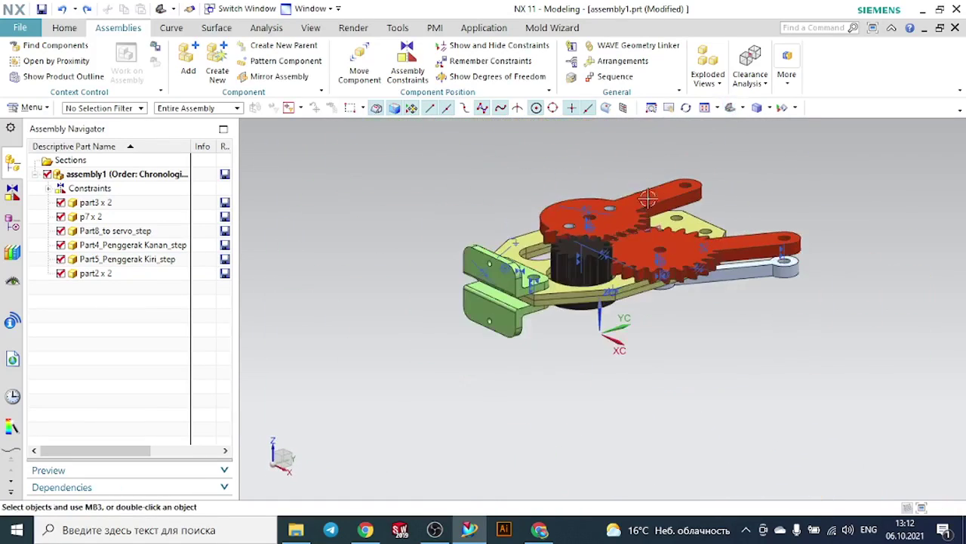
# Move the mirrored part2 link clear of the lower plate with Move Component's dynamic motion, and accept the move
pyautogui.moveTo(485, 202); pyautogui.dragTo(491, 236, button='middle')
pyautogui.scroll(4, 492, 240)
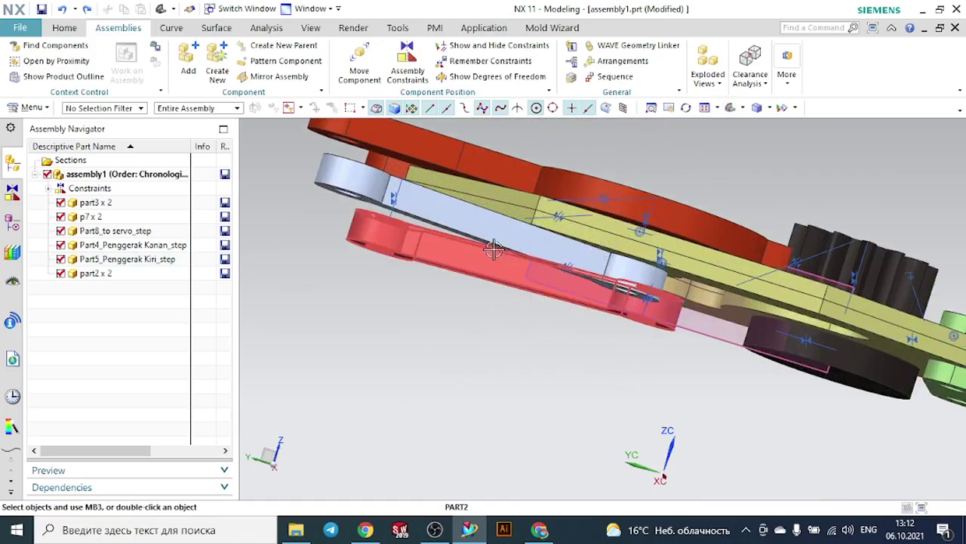
pyautogui.click(492, 240)
pyautogui.click(585, 219)
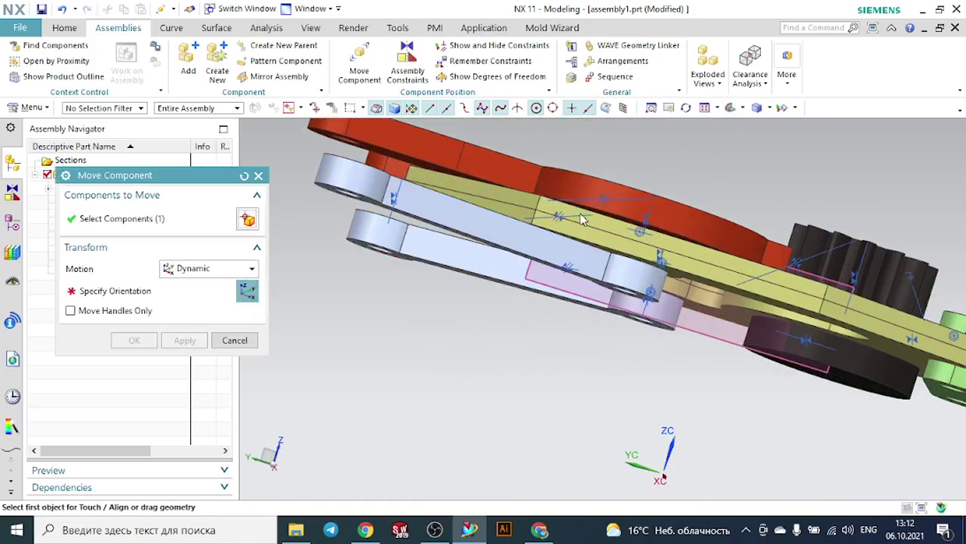
pyautogui.moveTo(492, 226); pyautogui.dragTo(436, 320)
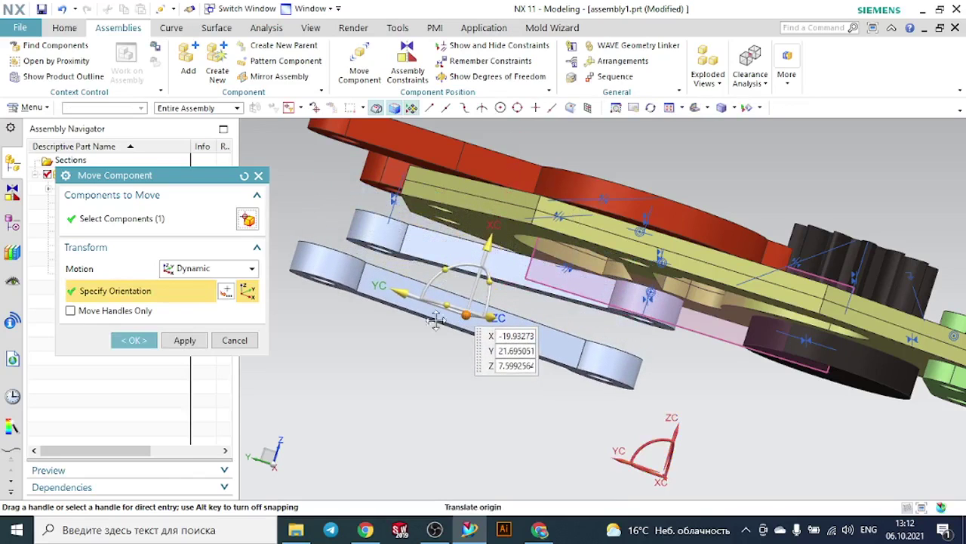
pyautogui.click(150, 342)
# Seat the mirrored part2 link against the lower plate with a Concentric constraint between the link's end-hole edge and the plate's hole edge
pyautogui.moveTo(279, 347); pyautogui.dragTo(296, 149, button='middle')
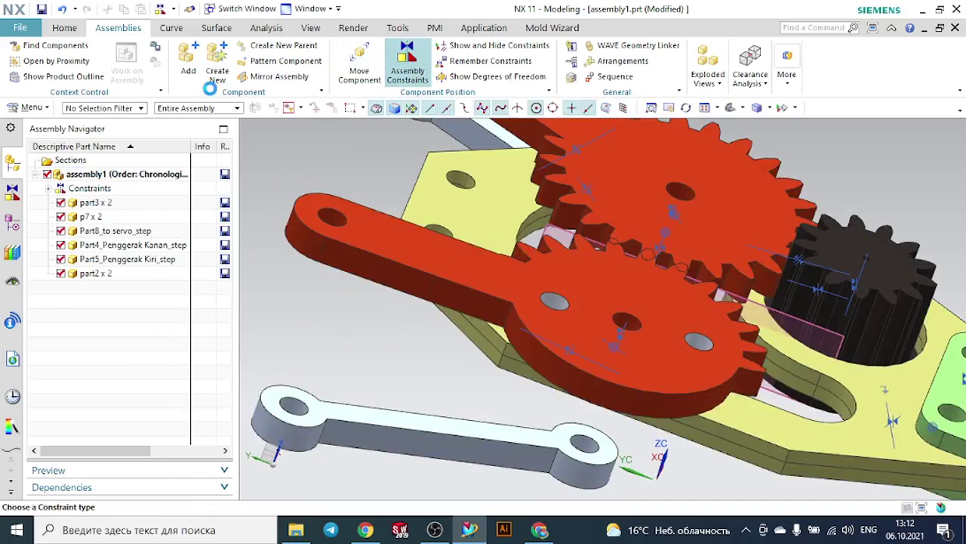
pyautogui.click(105, 223)
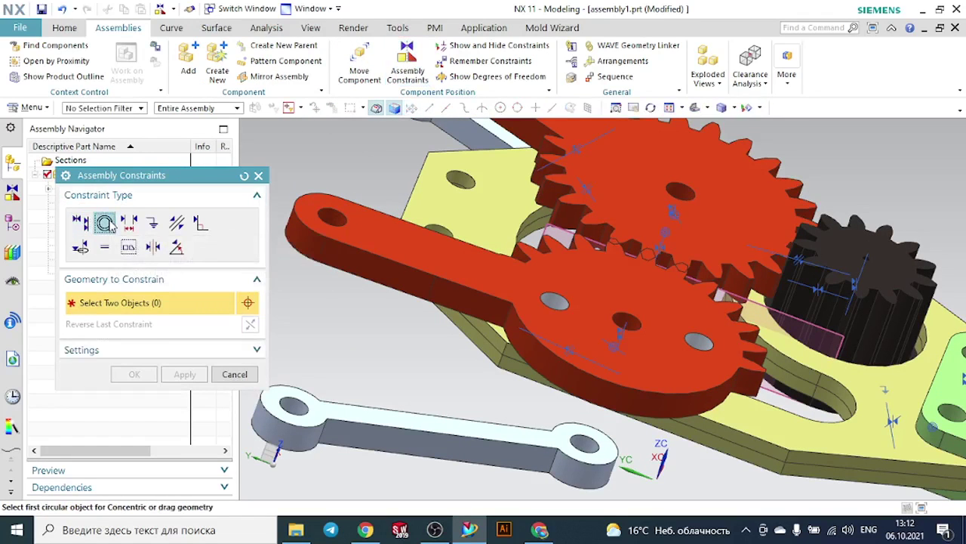
pyautogui.scroll(3, 628, 448)
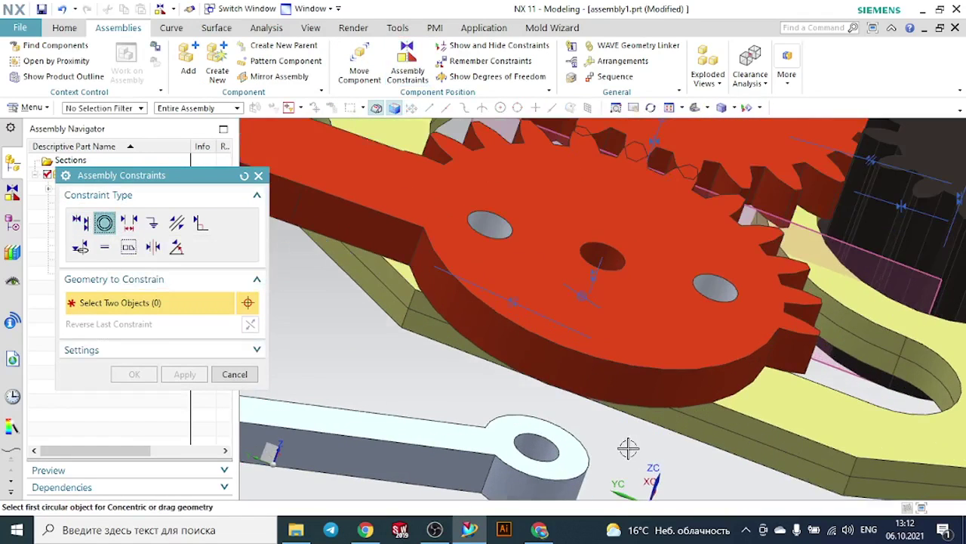
pyautogui.click(565, 452)
pyautogui.scroll(-3, 613, 440)
pyautogui.moveTo(701, 464); pyautogui.dragTo(663, 242, button='middle')
pyautogui.click(653, 244)
pyautogui.scroll(-3, 689, 364)
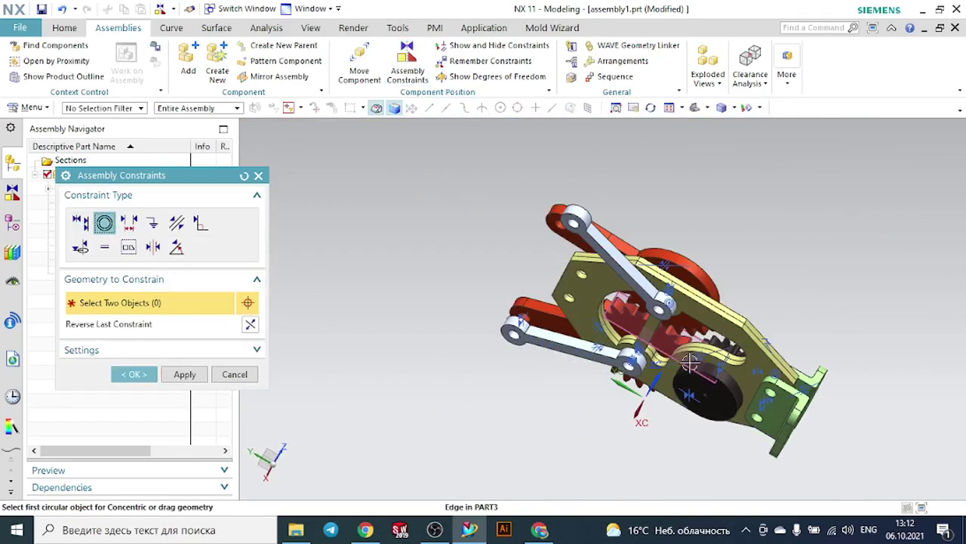
# Try to align the mirrored part2 link's outer hole with the Part5 arm's end hole using a Touch/Align constraint with Infer Center/Axis
pyautogui.moveTo(749, 272); pyautogui.dragTo(681, 317, button='middle')
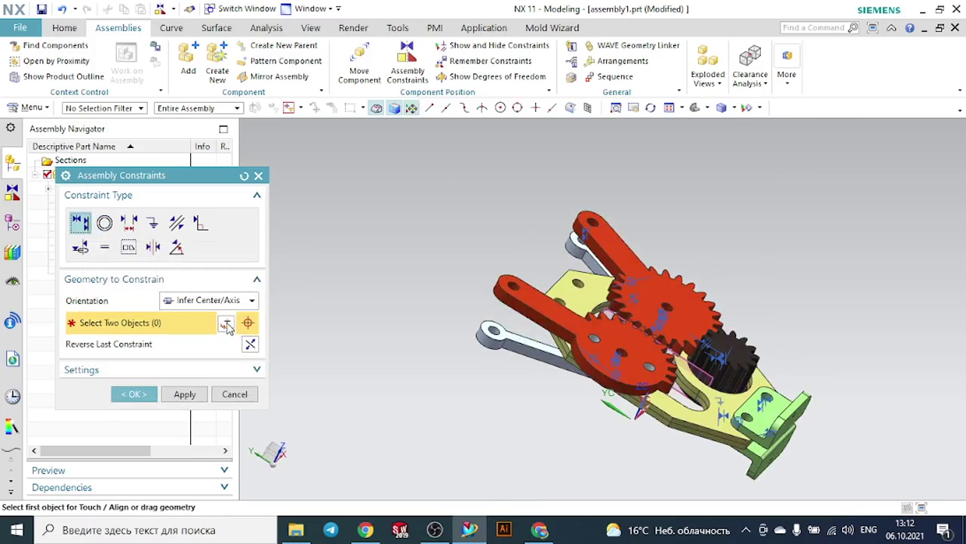
pyautogui.scroll(5, 559, 330)
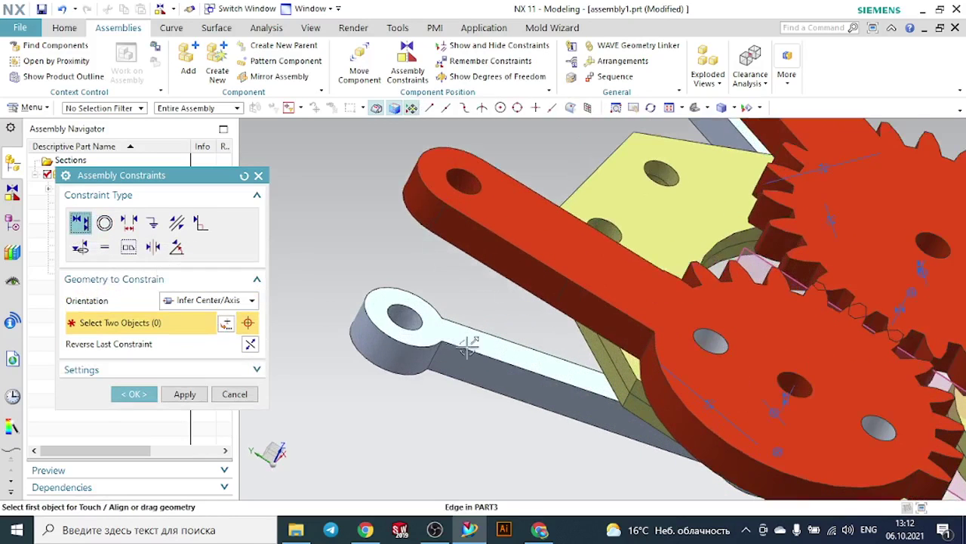
pyautogui.click(404, 317)
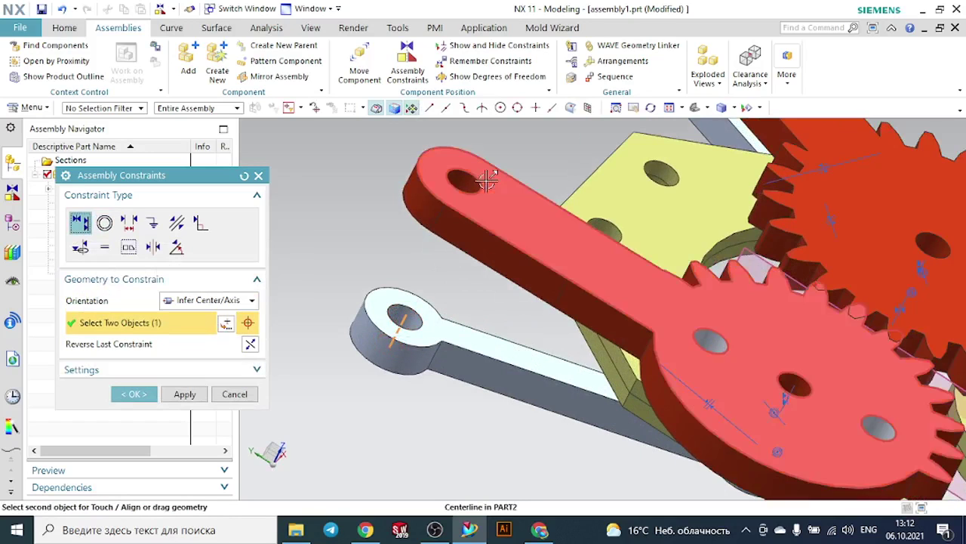
pyautogui.click(468, 181)
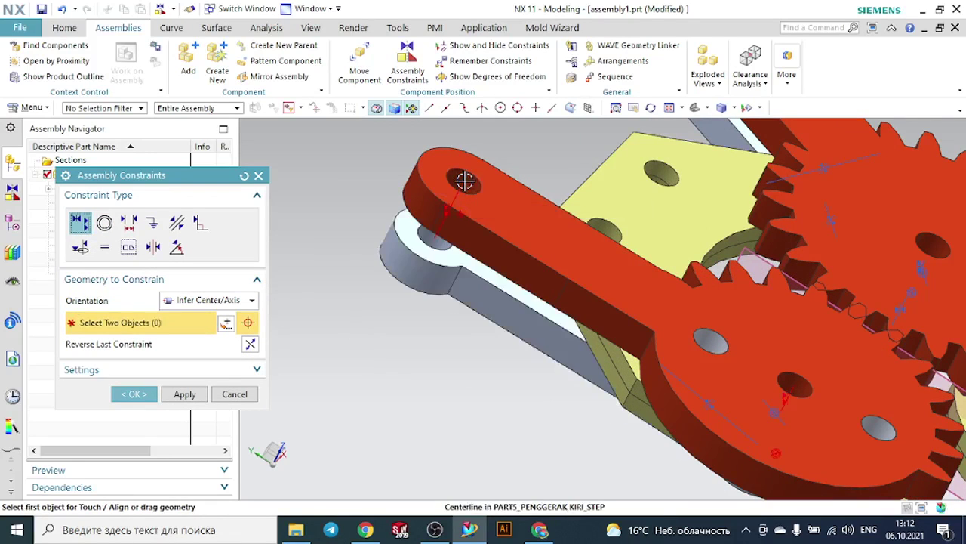
pyautogui.scroll(-5, 460, 200)
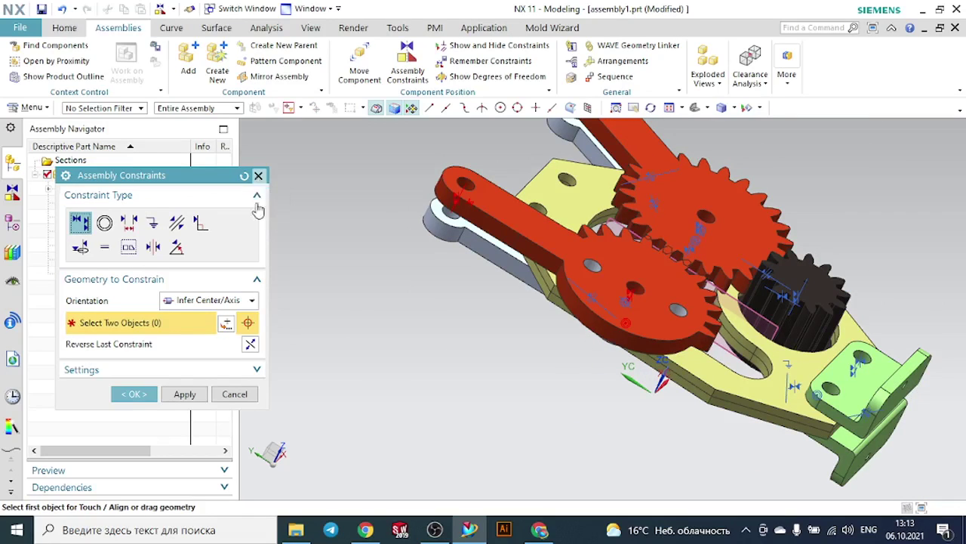
pyautogui.click(134, 394)
pyautogui.scroll(-3, 429, 265)
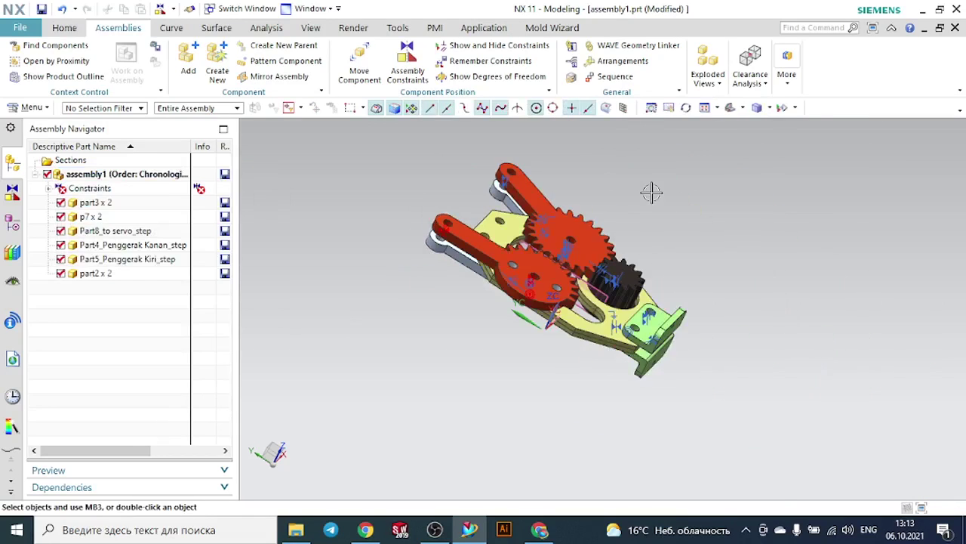
# Try to rotate the Part5 geared arm with Move Component's dynamic motion
pyautogui.scroll(3, 443, 202)
pyautogui.click(461, 242)
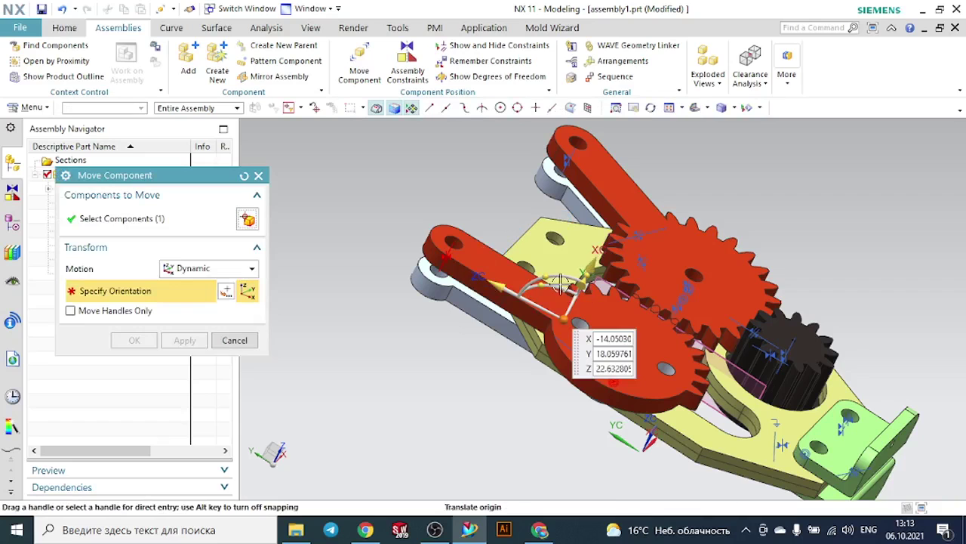
pyautogui.moveTo(549, 287); pyautogui.dragTo(516, 319)
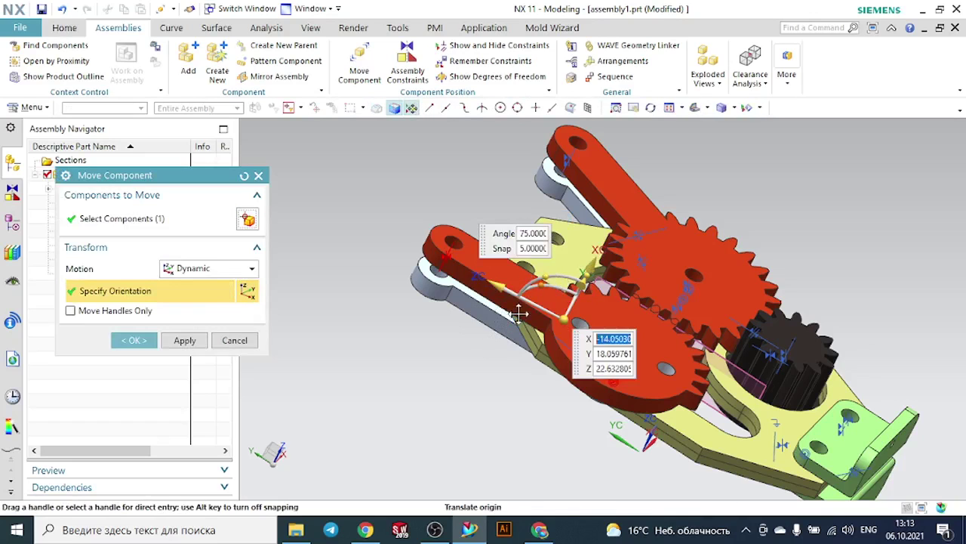
pyautogui.moveTo(545, 287); pyautogui.dragTo(491, 347)
pyautogui.moveTo(559, 293)
pyautogui.mouseDown(button='middle')
pyautogui.moveTo(573, 291)
pyautogui.moveTo(555, 281)
pyautogui.mouseUp(button='middle')
pyautogui.scroll(3, 556, 281)
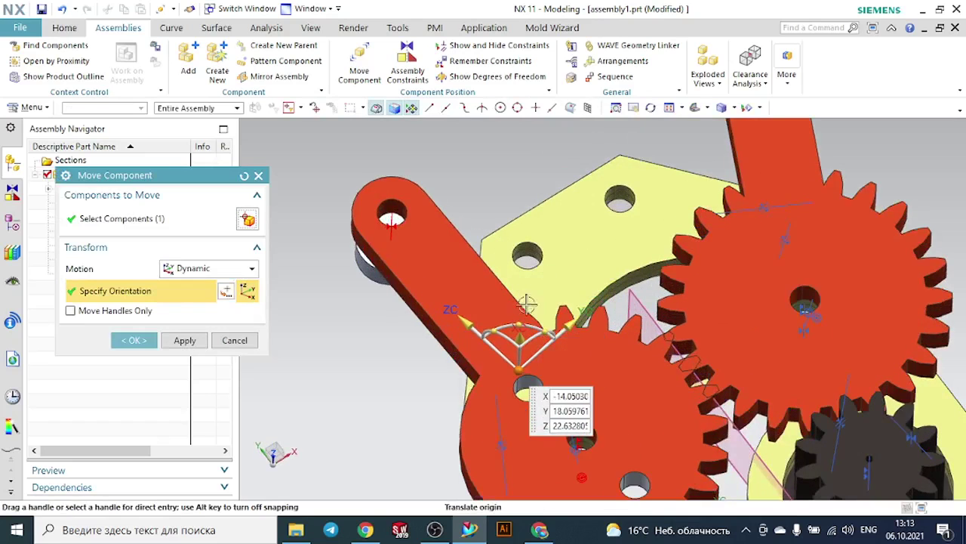
pyautogui.click(239, 343)
# Delete the mirrored part2 link under the Part5 arm together with its assembly constraints
pyautogui.click(385, 286)
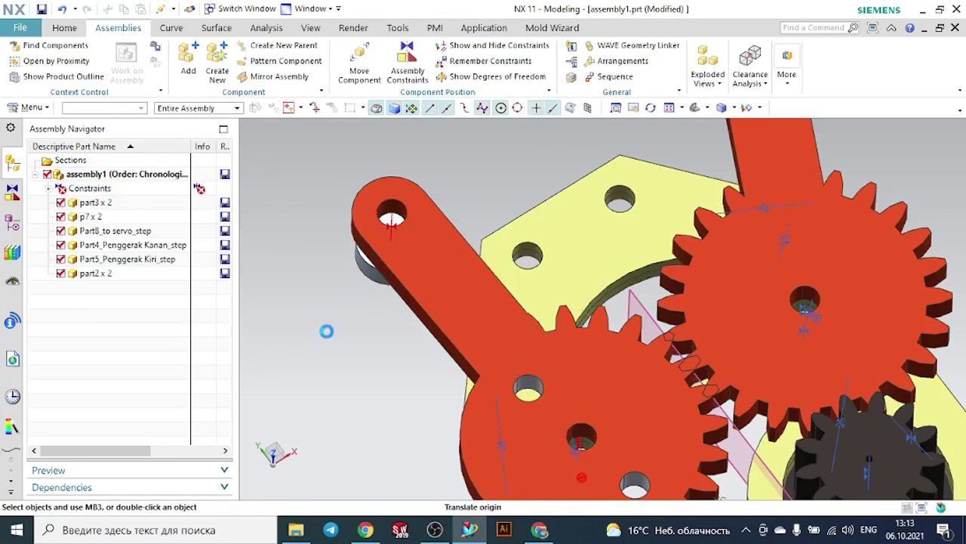
pyautogui.moveTo(326, 329); pyautogui.dragTo(373, 289, button='middle')
pyautogui.click(403, 240)
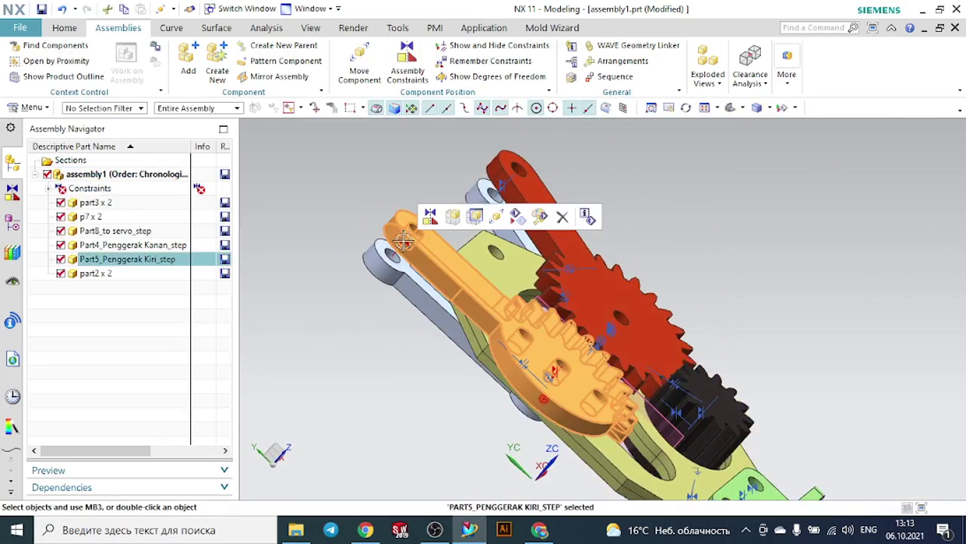
pyautogui.press('Escape')
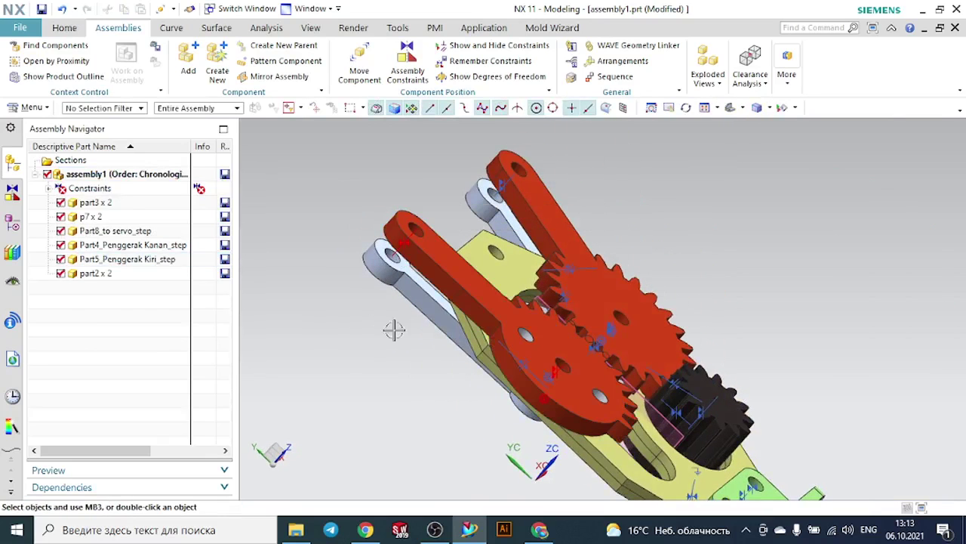
pyautogui.click(425, 300)
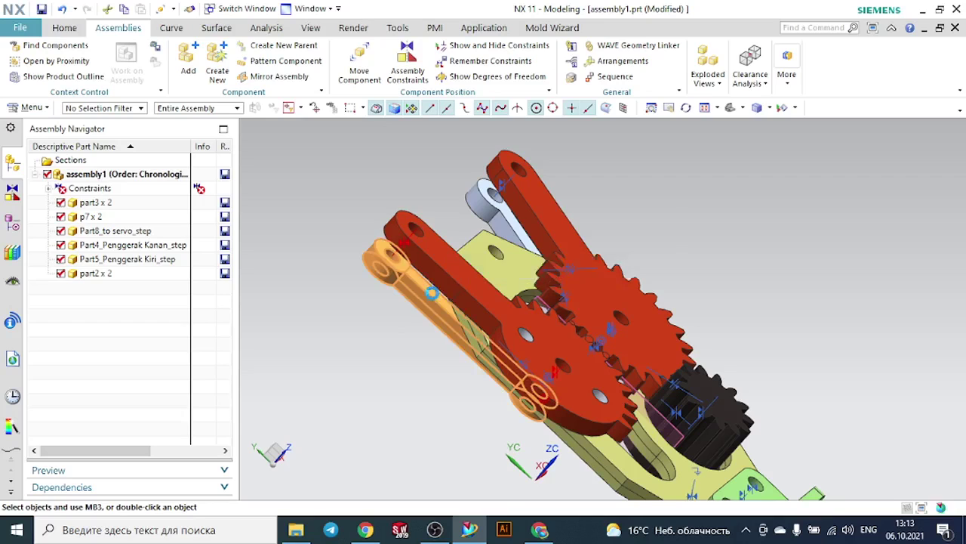
pyautogui.press('Delete')
pyautogui.press('Return')
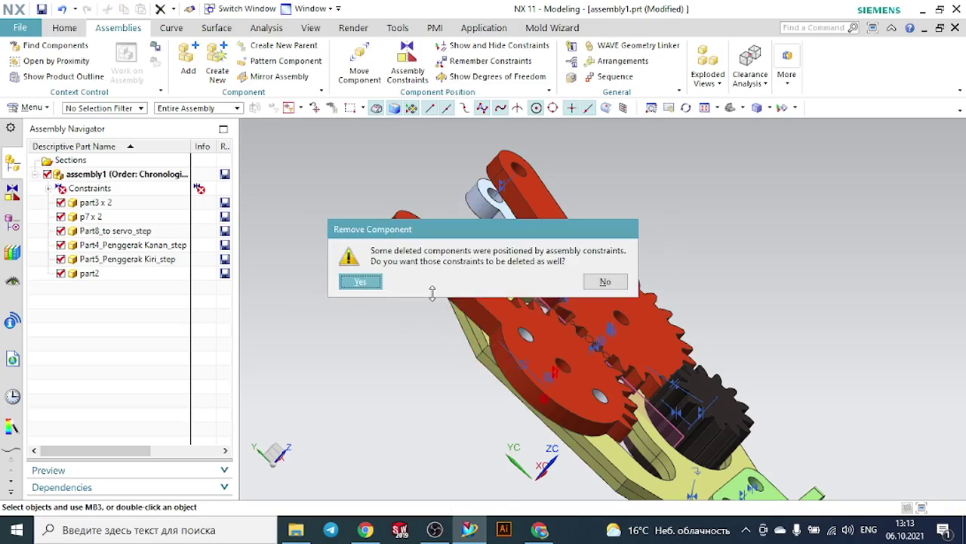
pyautogui.press('Return')
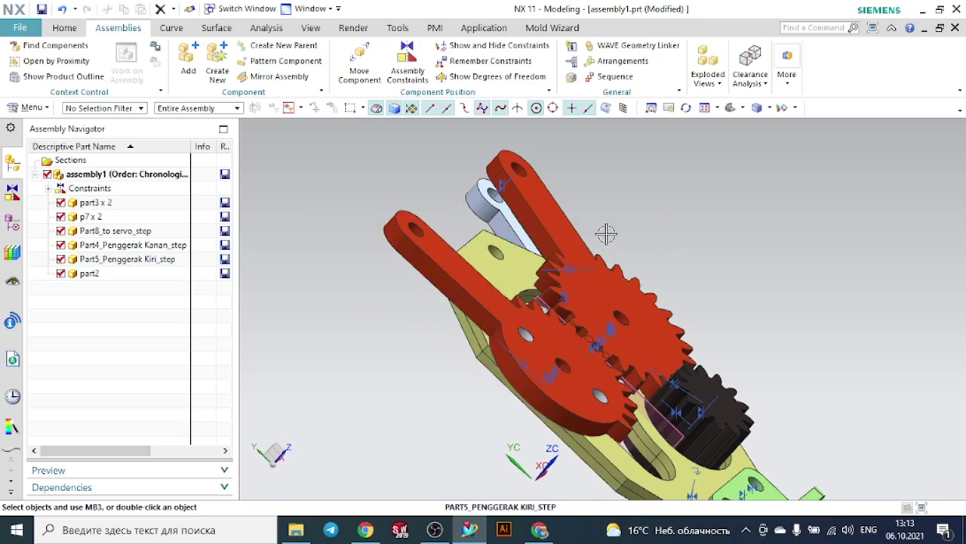
# Add another part2.prt component with Move positioning, using an inferred point to place it beside the gripper
pyautogui.moveTo(606, 233); pyautogui.dragTo(736, 191, button='middle')
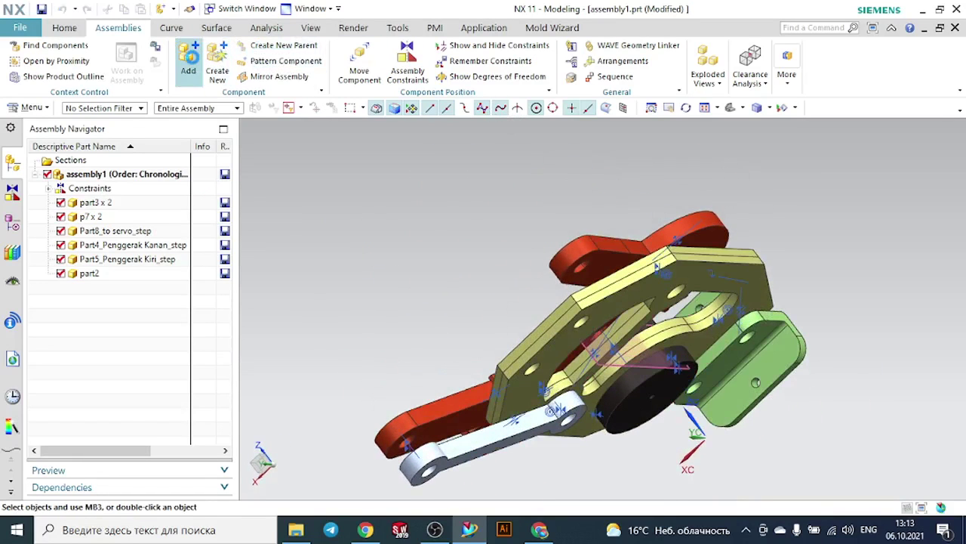
pyautogui.click(188, 62)
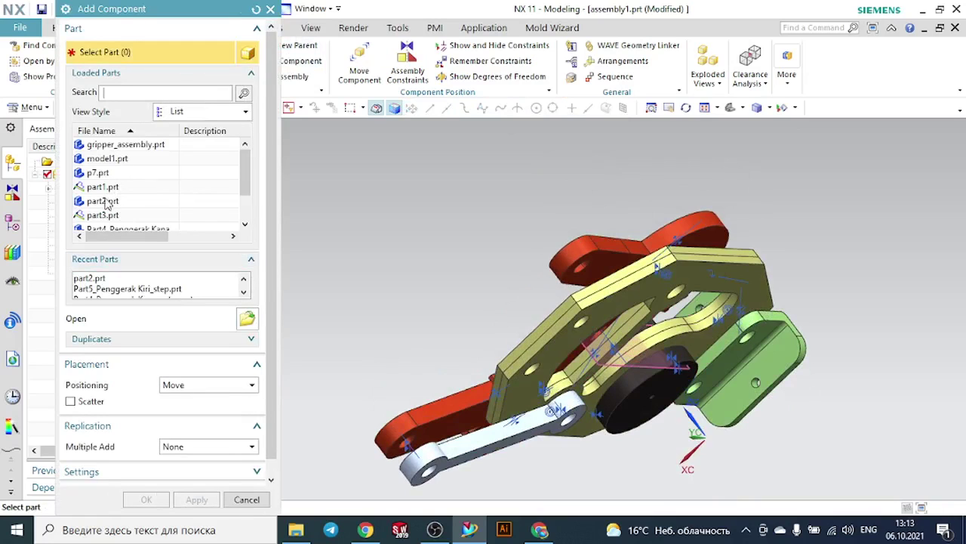
pyautogui.click(114, 217)
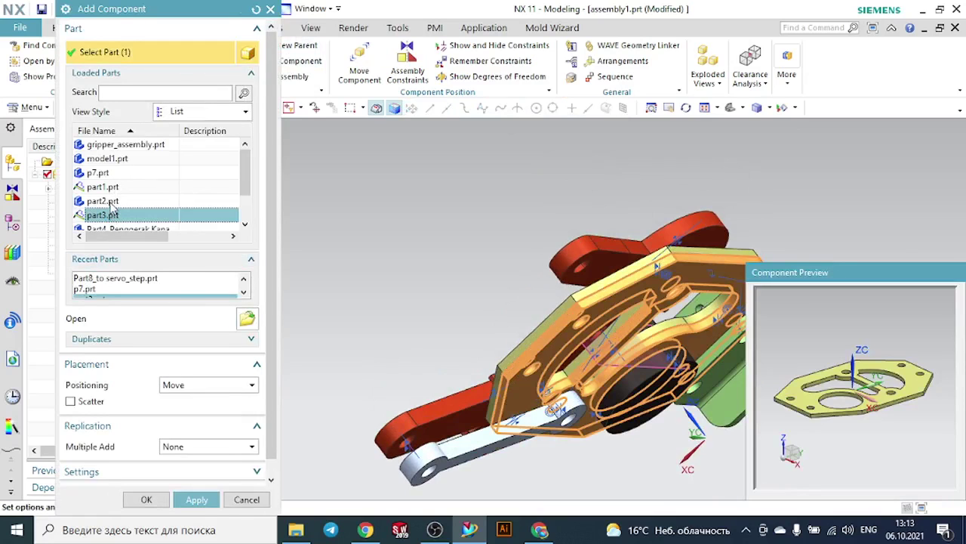
pyautogui.click(110, 202)
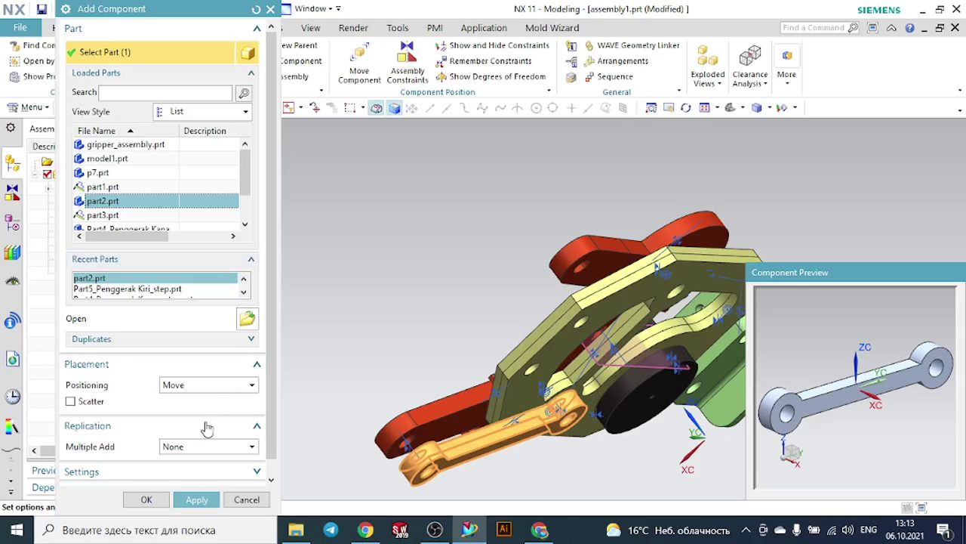
pyautogui.click(147, 499)
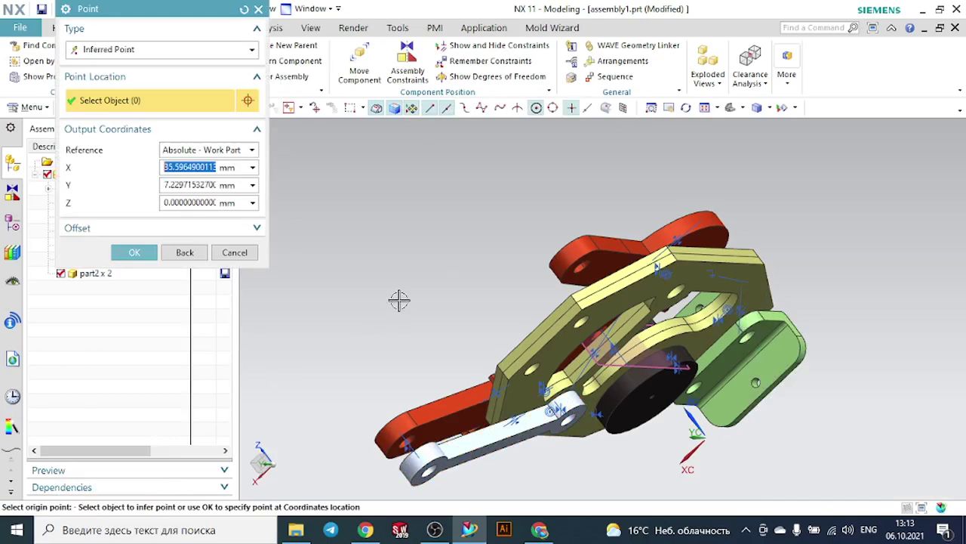
pyautogui.scroll(-1, 440, 257)
pyautogui.click(652, 316)
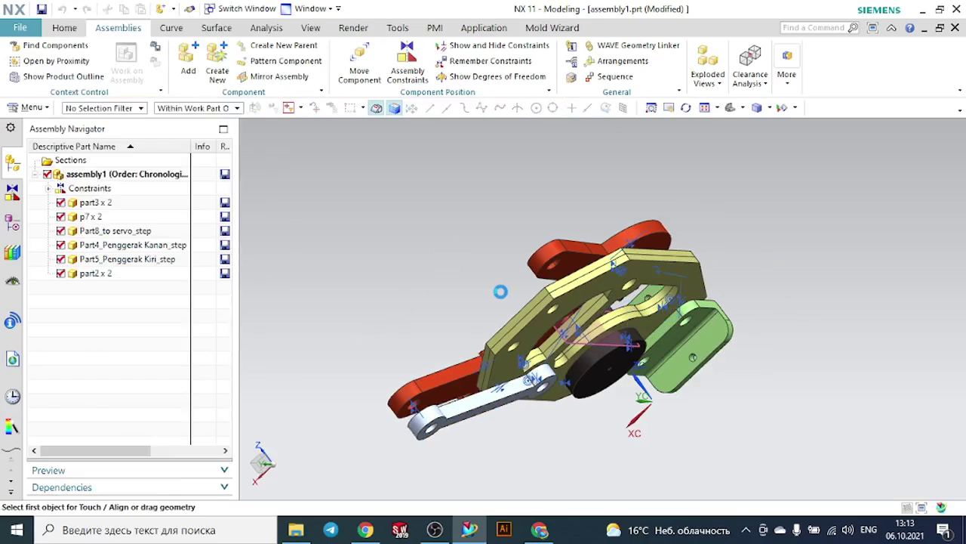
# Rotate the new part2 link with dynamic motion while keeping it clear of the gripper, and accept its placement
pyautogui.scroll(-3, 495, 292)
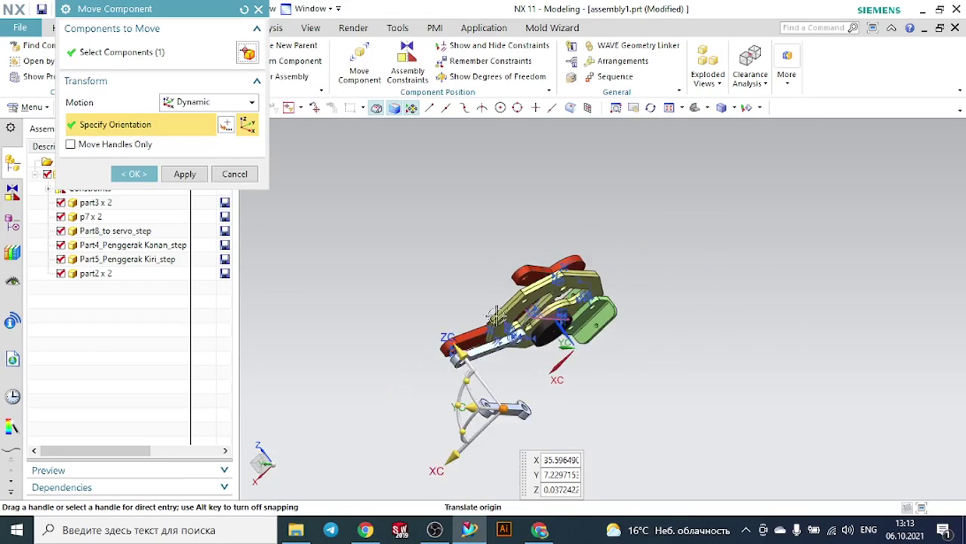
pyautogui.scroll(2, 521, 388)
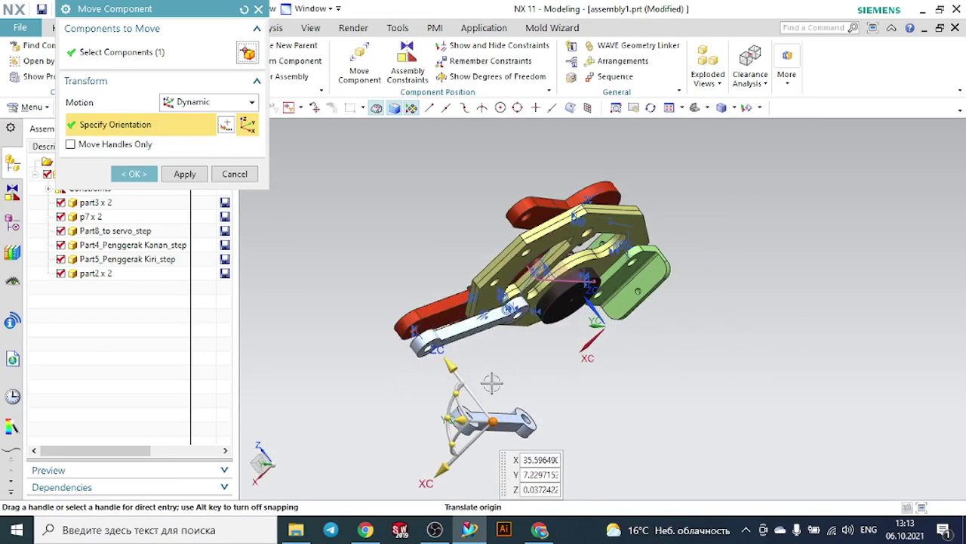
pyautogui.moveTo(459, 388); pyautogui.dragTo(496, 412)
pyautogui.click(134, 173)
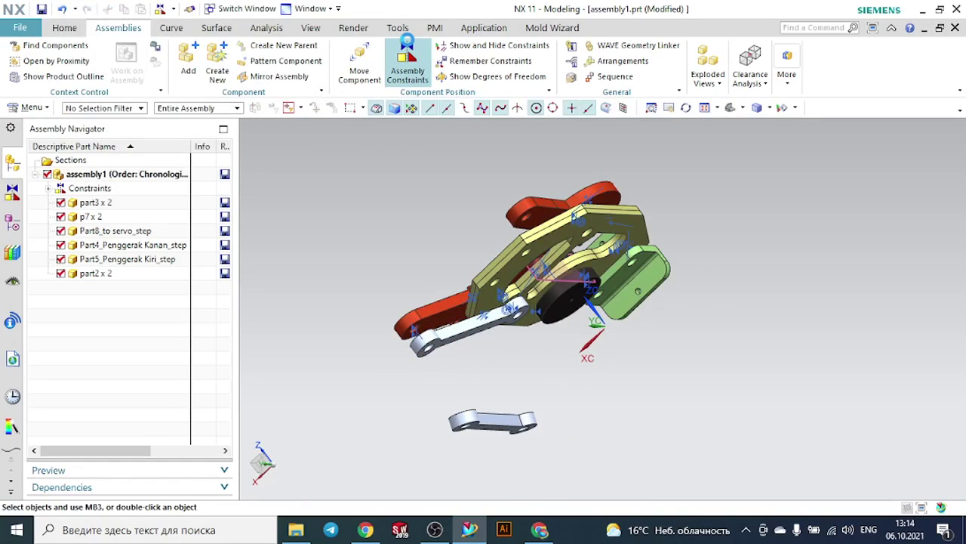
# Start a Parallel assembly constraint for orienting the new part2 link
pyautogui.click(406, 45)
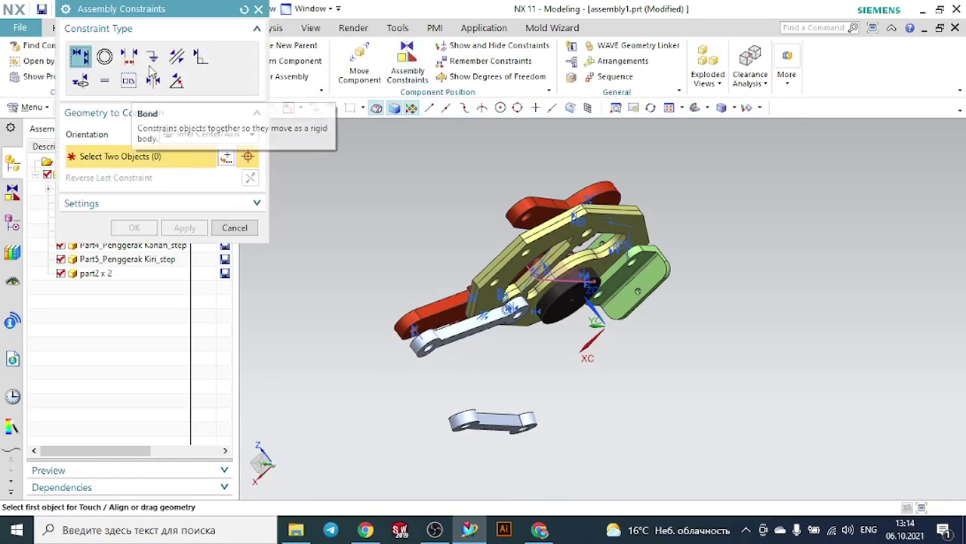
pyautogui.click(177, 57)
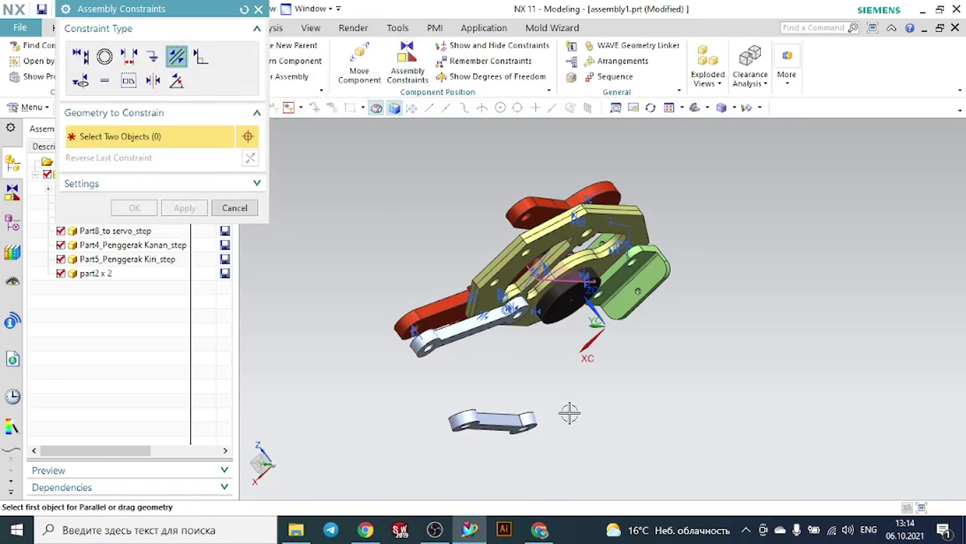
# Apply a Parallel constraint between the flat face of the detached link and the face of the yellow plate
pyautogui.moveTo(569, 413); pyautogui.dragTo(574, 440, button='middle')
pyautogui.scroll(3, 505, 397)
pyautogui.click(491, 359)
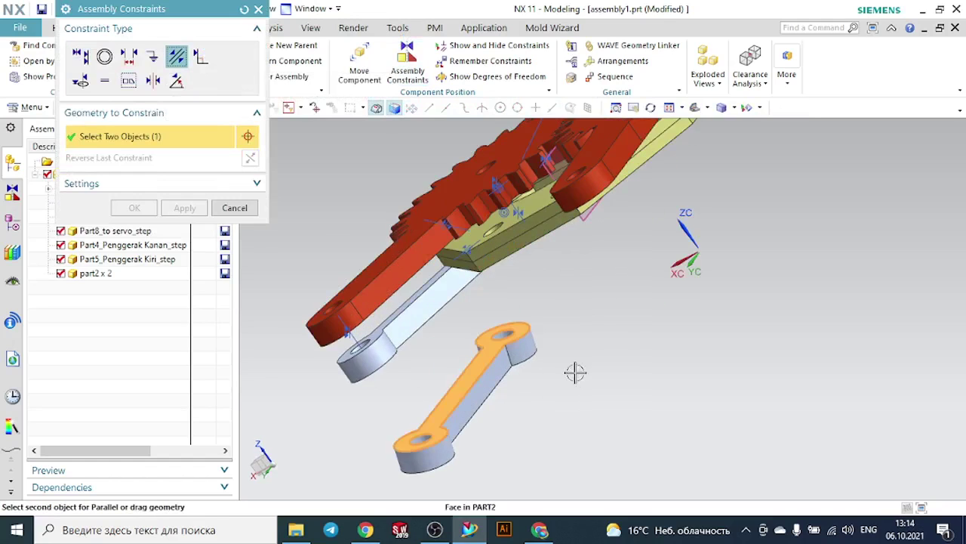
pyautogui.scroll(-4, 575, 371)
pyautogui.moveTo(631, 265); pyautogui.dragTo(586, 232, button='middle')
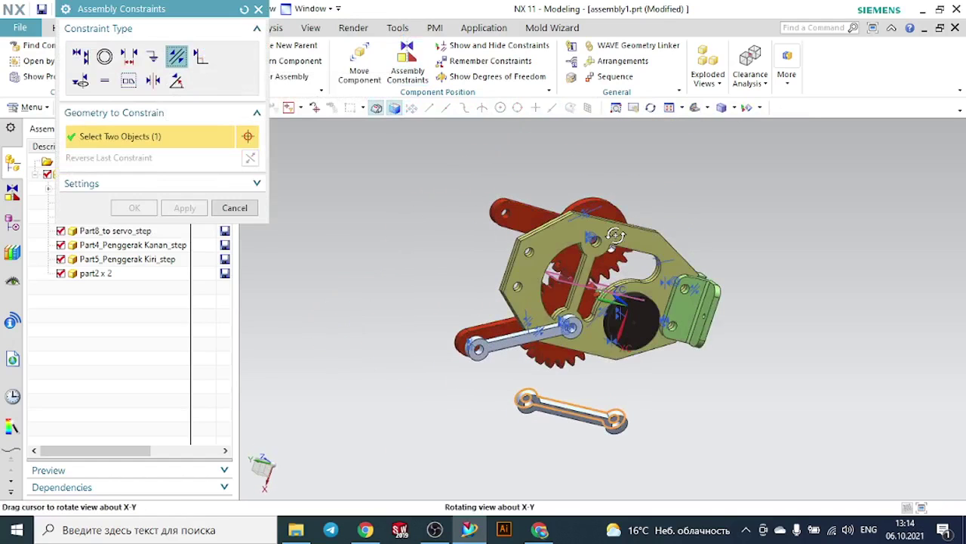
pyautogui.click(554, 234)
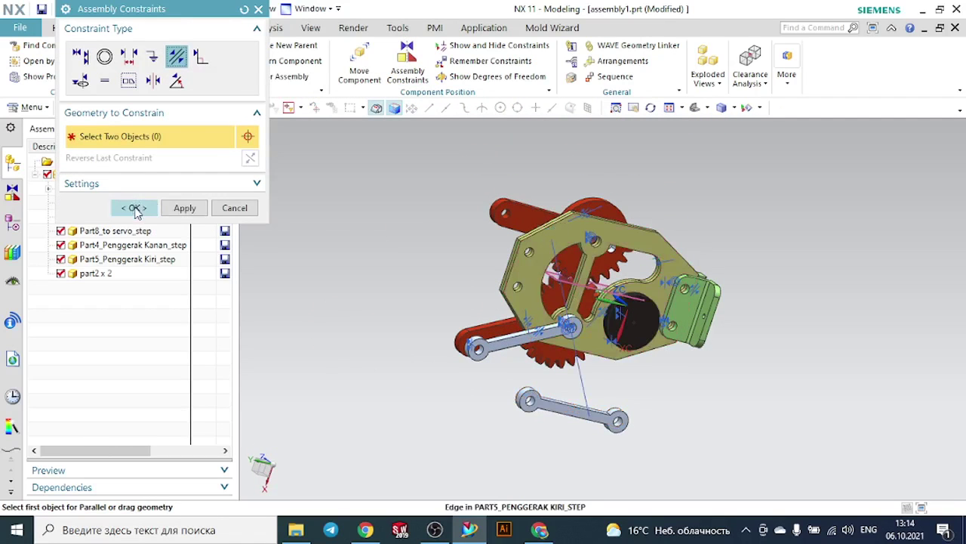
pyautogui.click(136, 209)
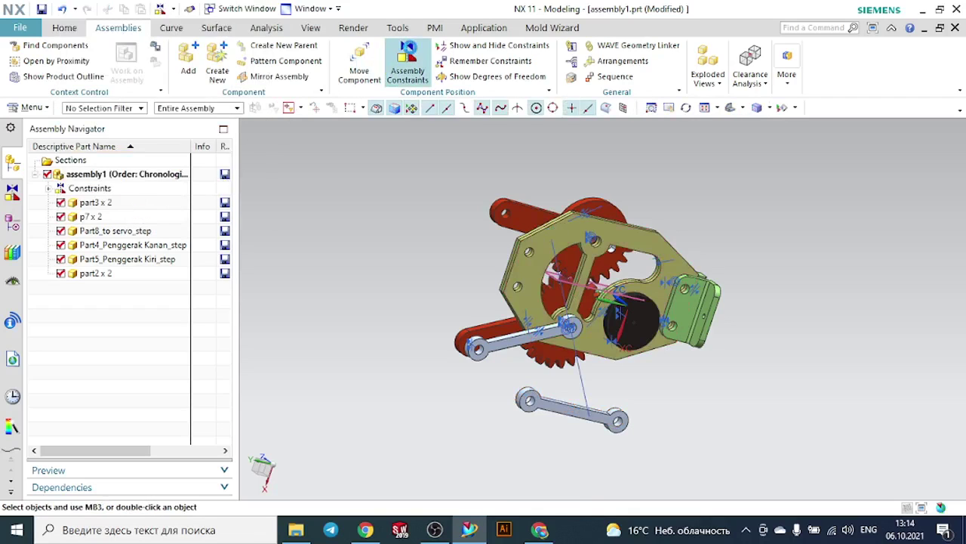
# Try to align the detached link's end hole centerline with the plate's hole above the central rib using Touch Align
pyautogui.click(408, 64)
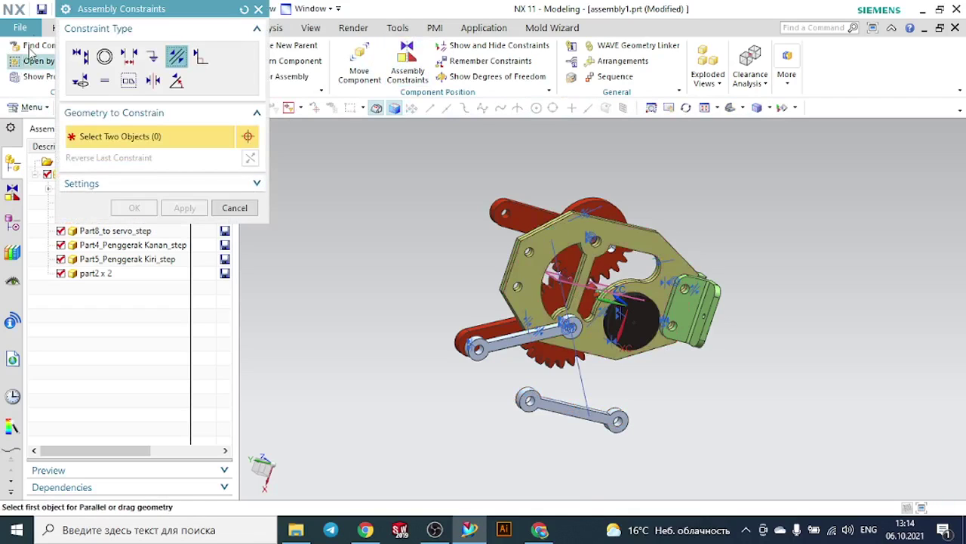
pyautogui.click(80, 56)
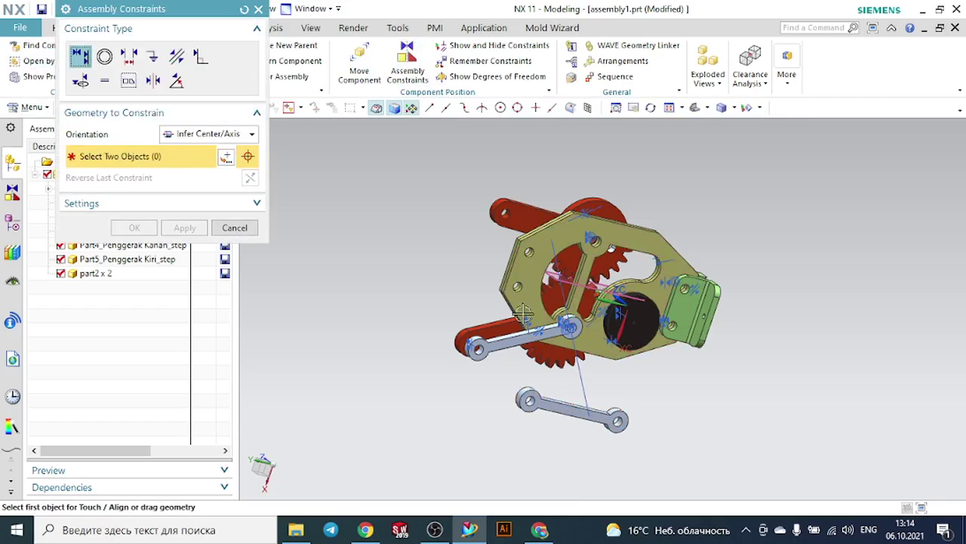
pyautogui.scroll(6, 671, 420)
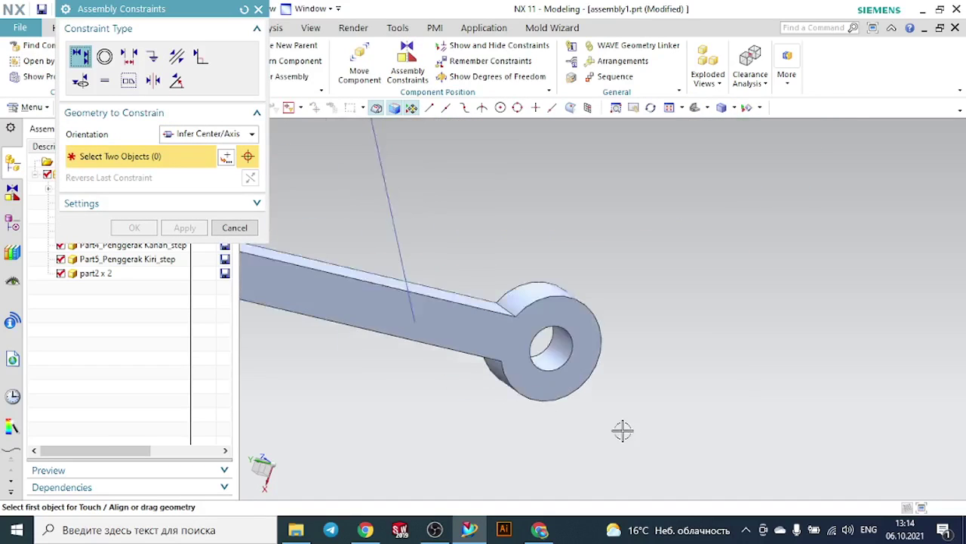
pyautogui.click(528, 324)
pyautogui.scroll(-6, 639, 360)
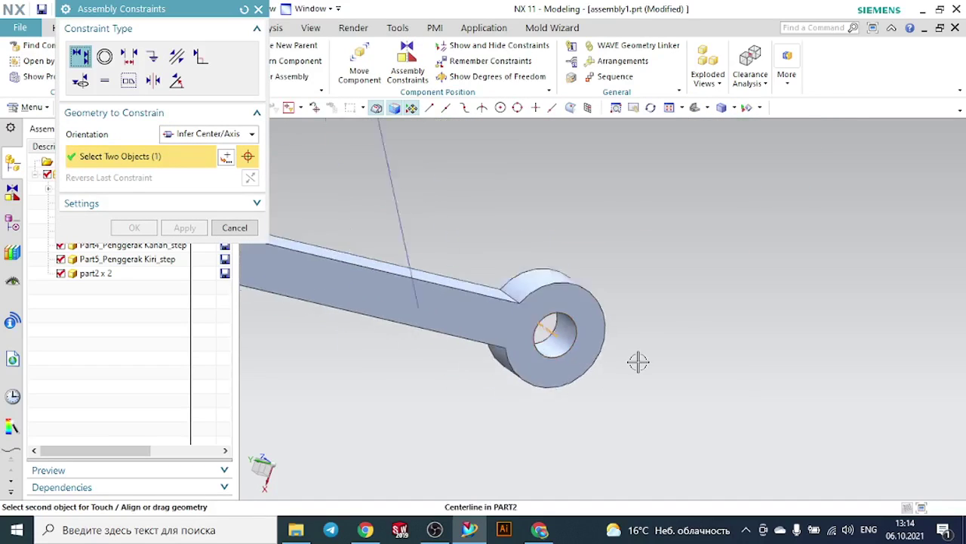
pyautogui.scroll(3, 597, 230)
pyautogui.scroll(-3, 589, 204)
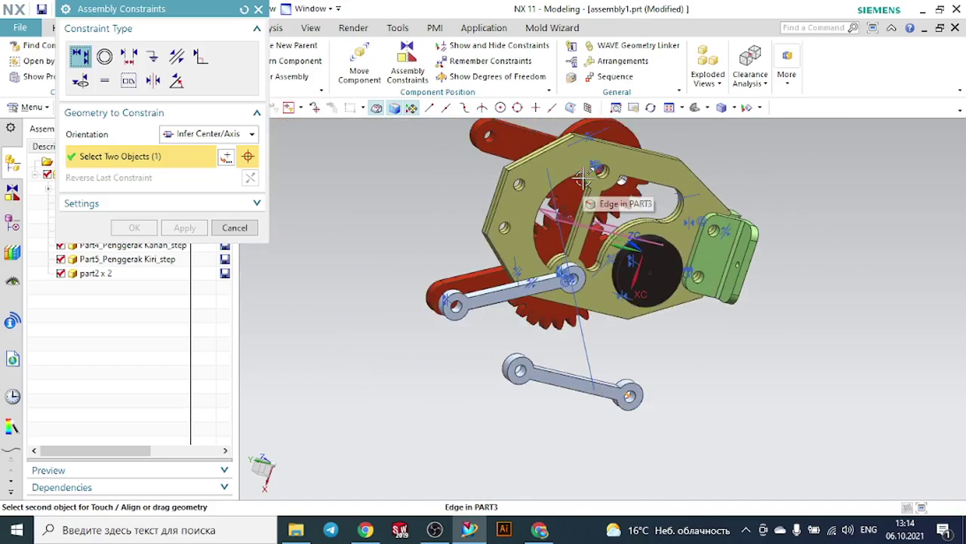
pyautogui.scroll(6, 589, 201)
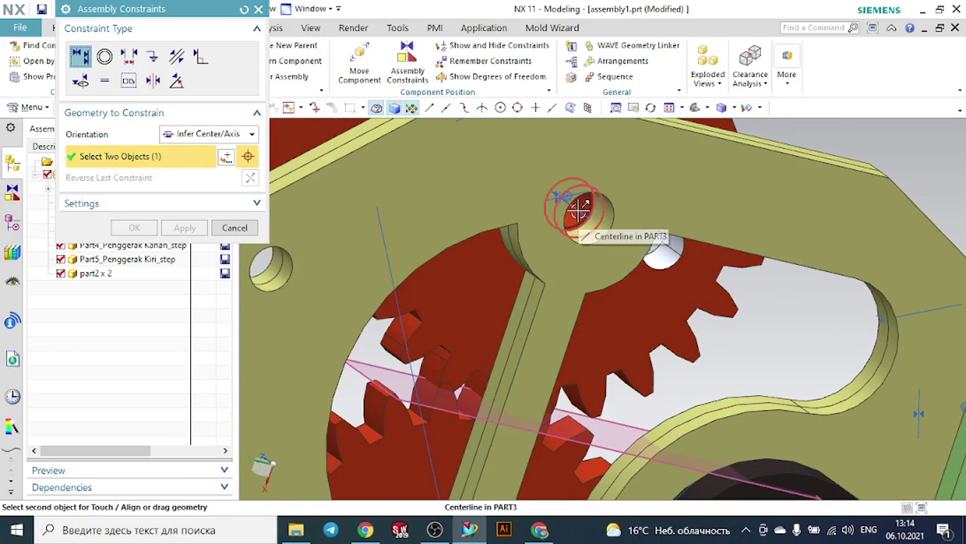
pyautogui.scroll(3, 579, 210)
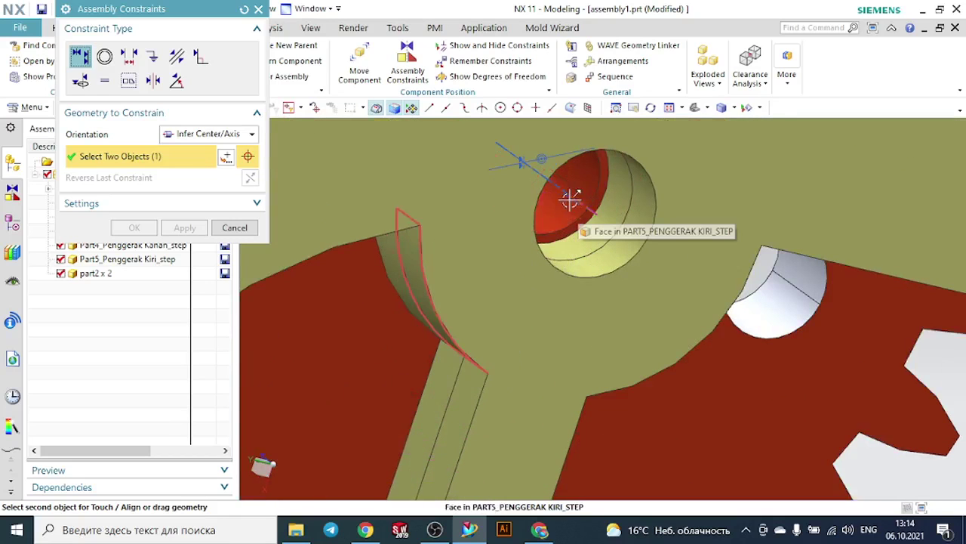
pyautogui.click(567, 197)
pyautogui.scroll(-3, 634, 219)
pyautogui.scroll(-5, 634, 219)
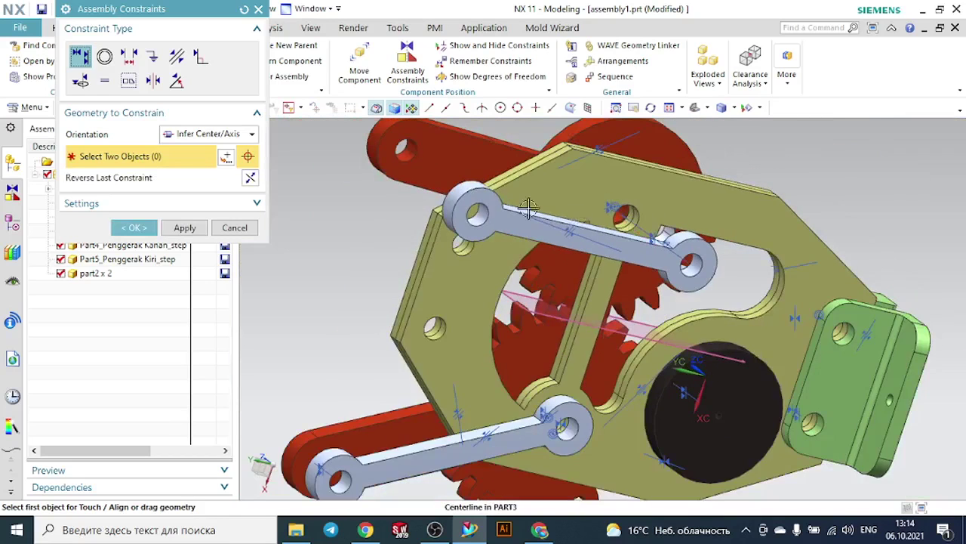
# Try a Concentric constraint between the inner edge of the link's end hole and the edge of the plate's hole above the rib
pyautogui.moveTo(773, 213); pyautogui.dragTo(760, 272, button='middle')
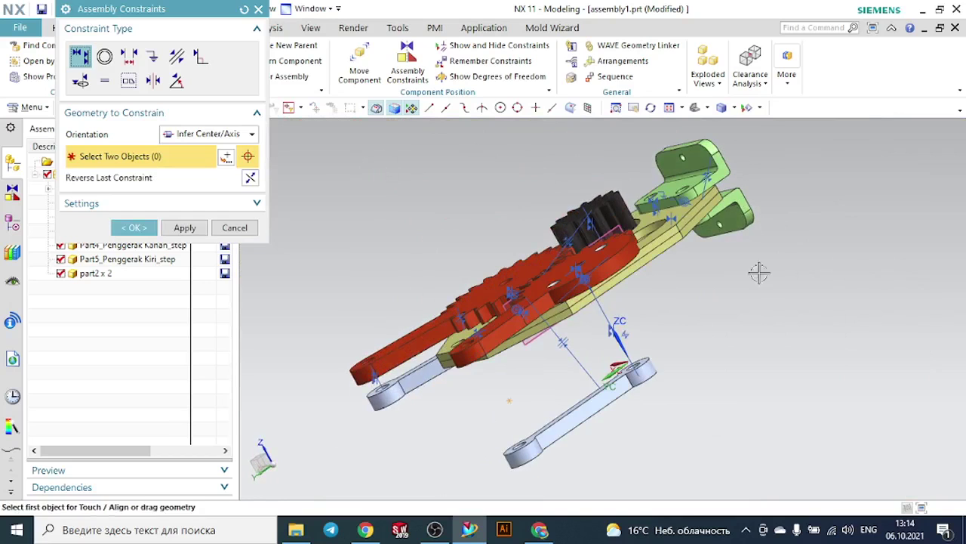
pyautogui.click(104, 56)
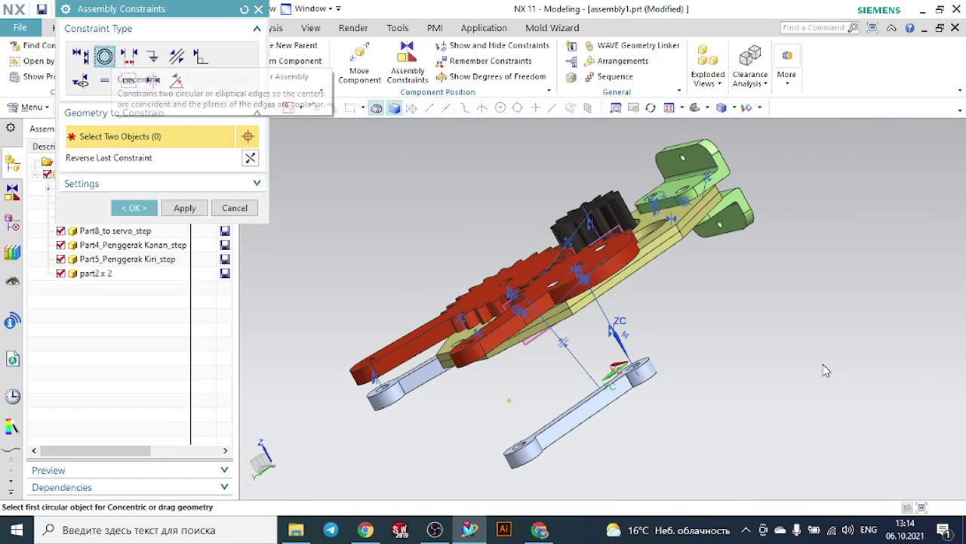
pyautogui.scroll(5, 658, 371)
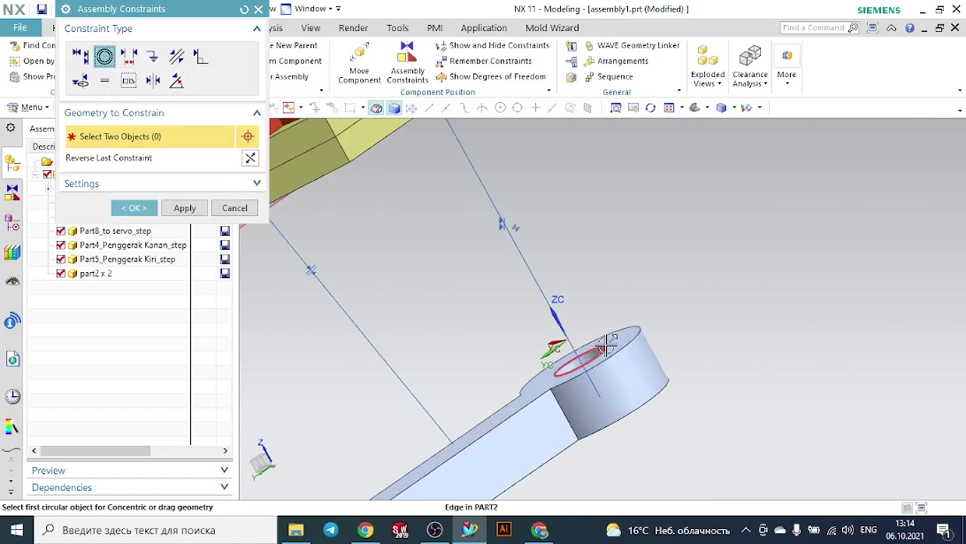
pyautogui.click(607, 343)
pyautogui.scroll(-3, 730, 360)
pyautogui.moveTo(761, 363); pyautogui.dragTo(752, 328, button='middle')
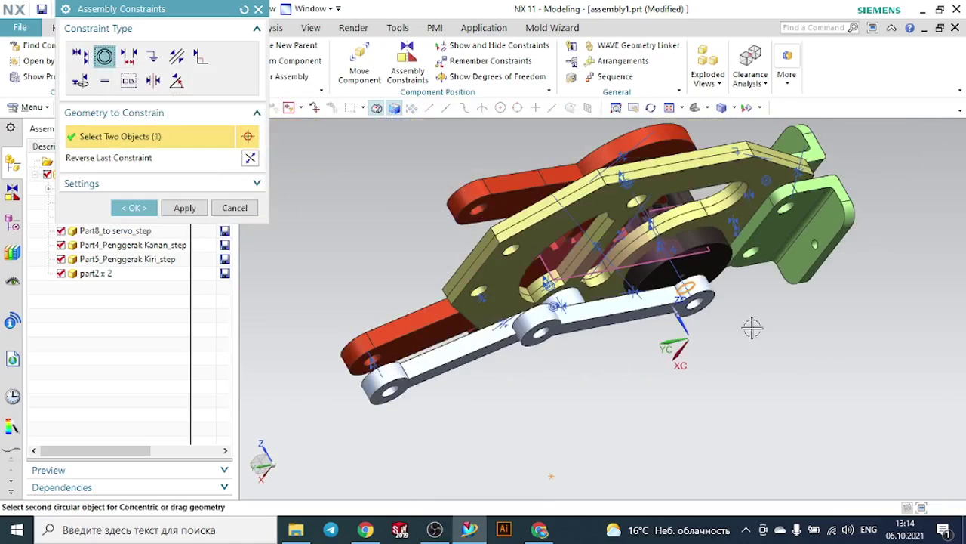
pyautogui.scroll(3, 641, 181)
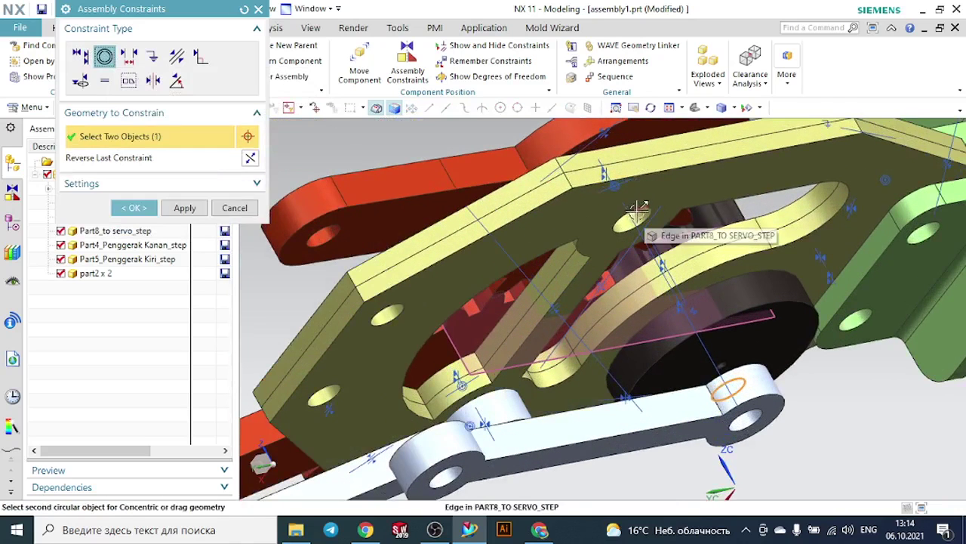
pyautogui.scroll(4, 626, 213)
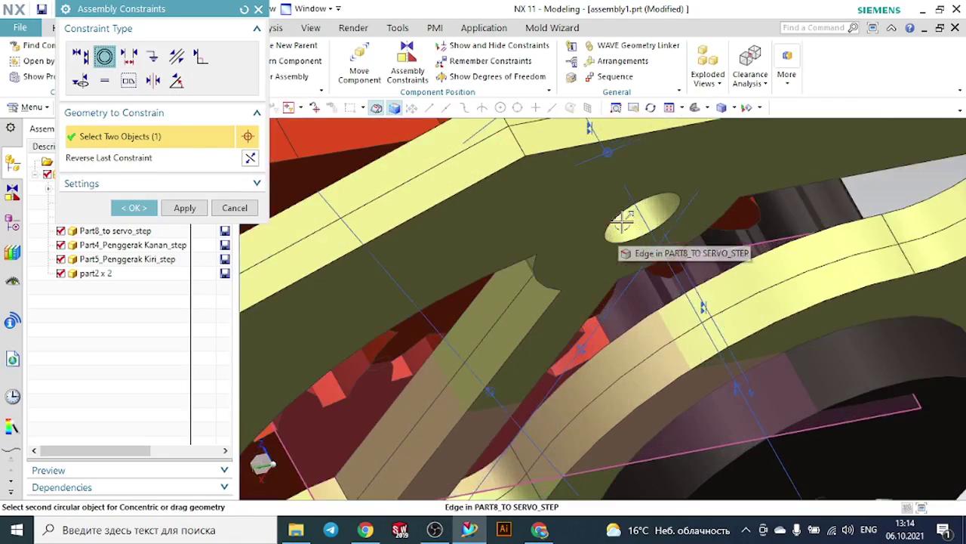
pyautogui.scroll(-8, 679, 302)
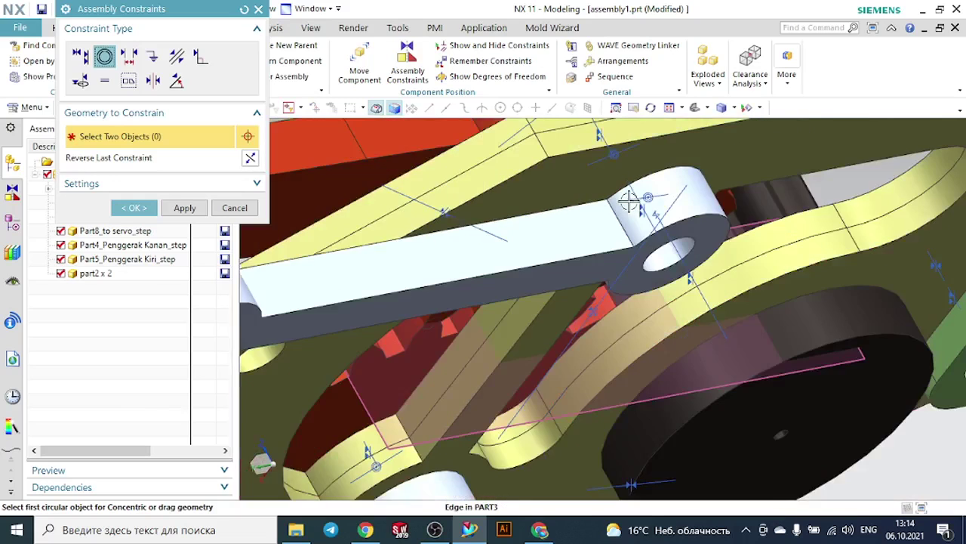
# Try to align the link's free end centerline with the Part5_Penggerak Kiri arm's end hole, and discard the unapplied constraints
pyautogui.moveTo(697, 330); pyautogui.dragTo(709, 364, button='middle')
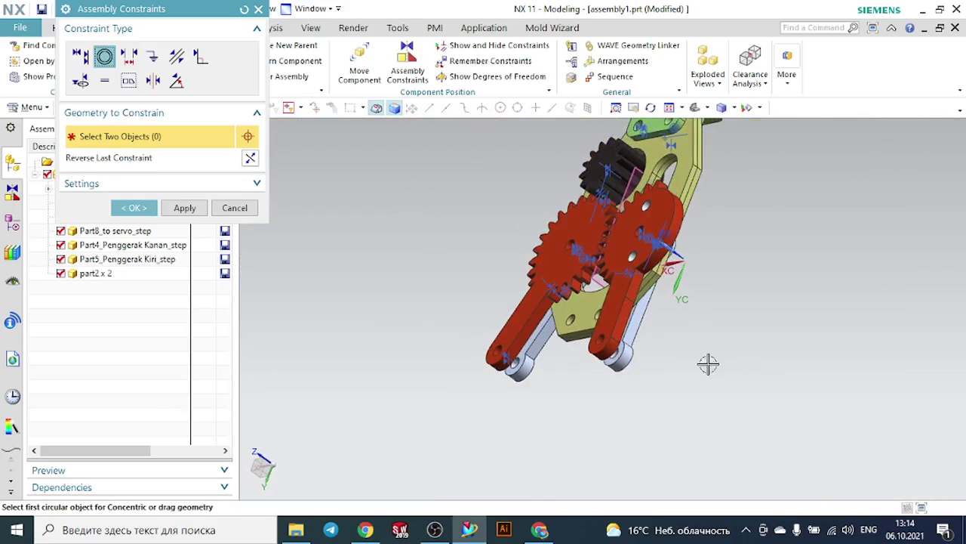
pyautogui.click(80, 55)
pyautogui.scroll(6, 621, 351)
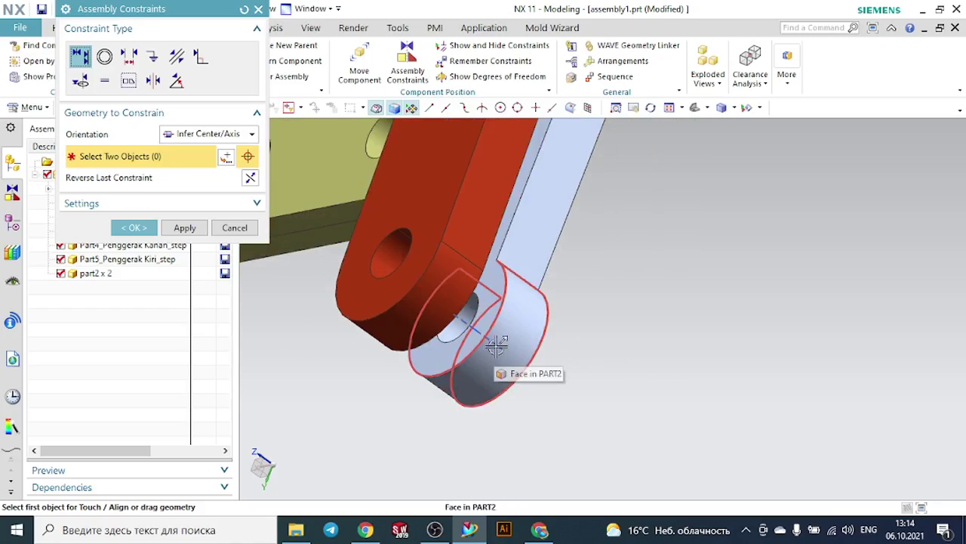
pyautogui.click(496, 344)
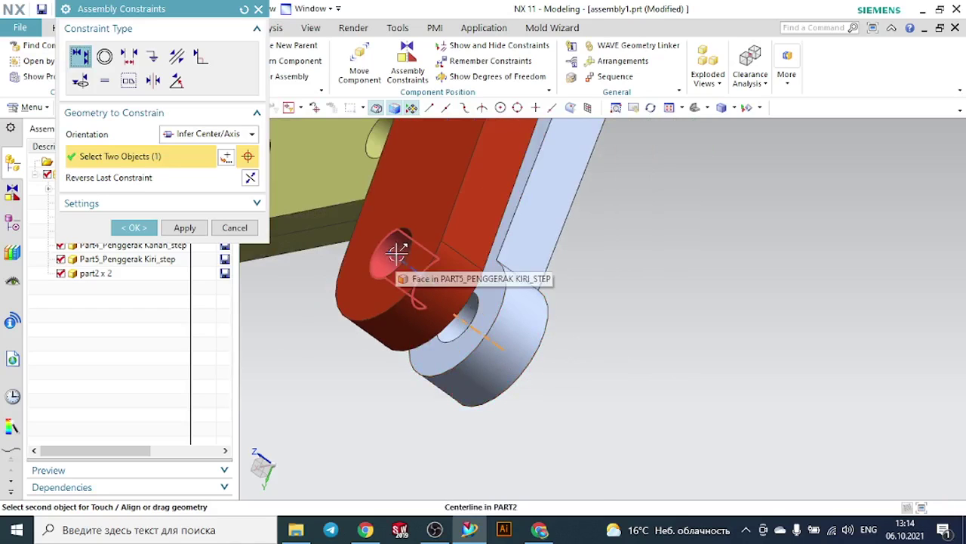
pyautogui.click(402, 261)
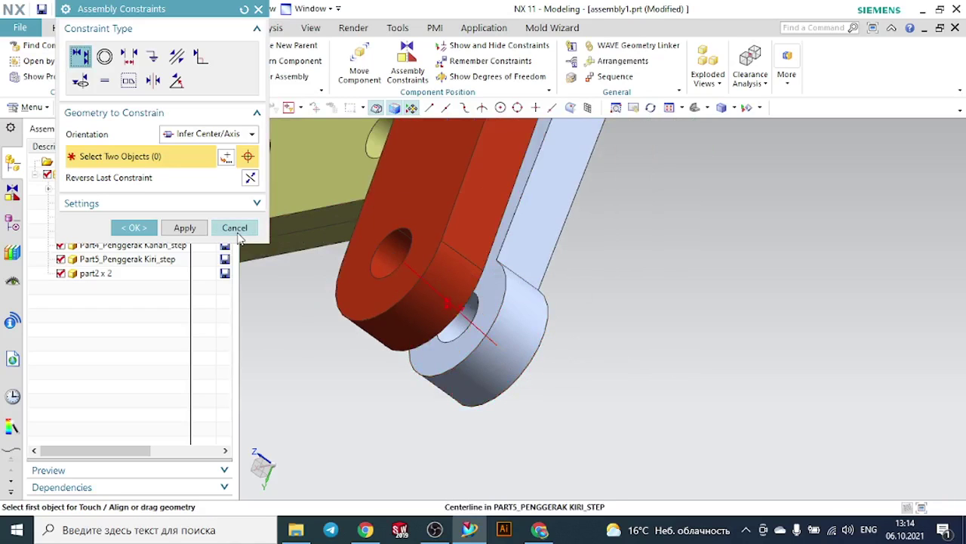
pyautogui.click(236, 228)
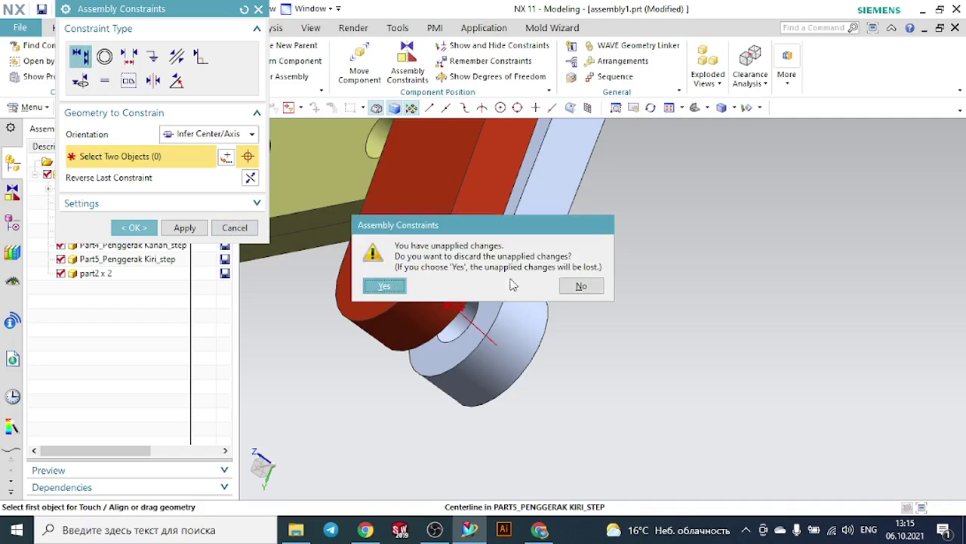
pyautogui.click(384, 286)
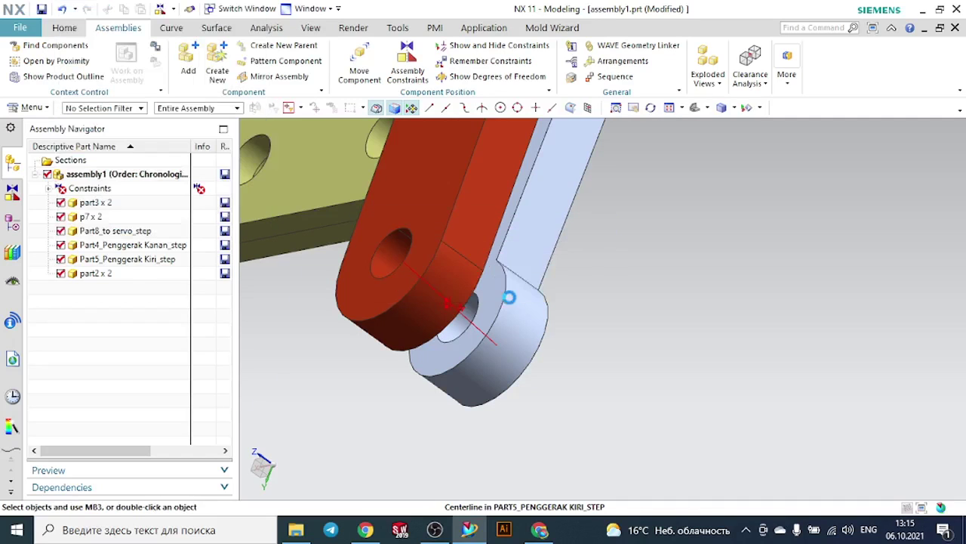
# Align the detached link's end hole centerline with the centerline of the plate's hole above the central rib using Touch Align
pyautogui.scroll(-6, 574, 285)
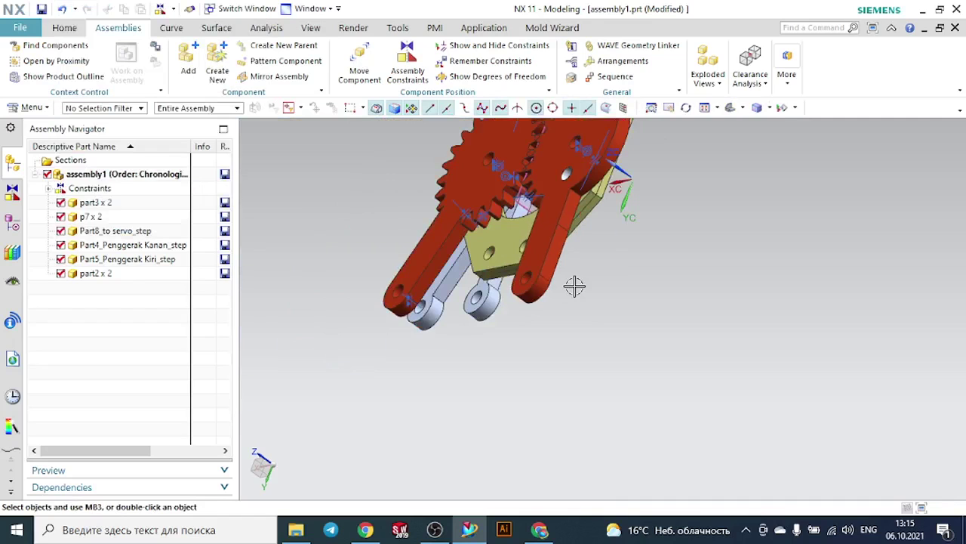
pyautogui.moveTo(573, 285); pyautogui.dragTo(551, 257, button='middle')
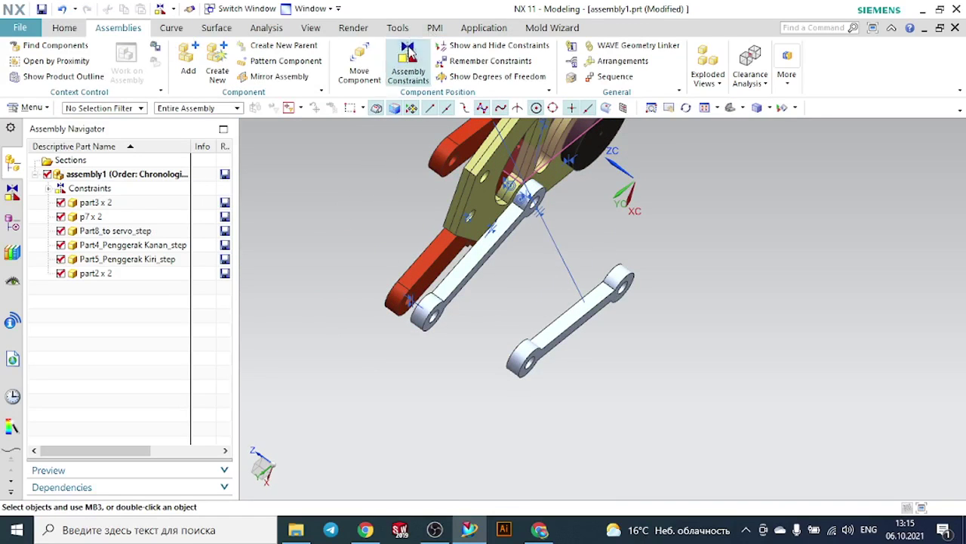
pyautogui.click(408, 56)
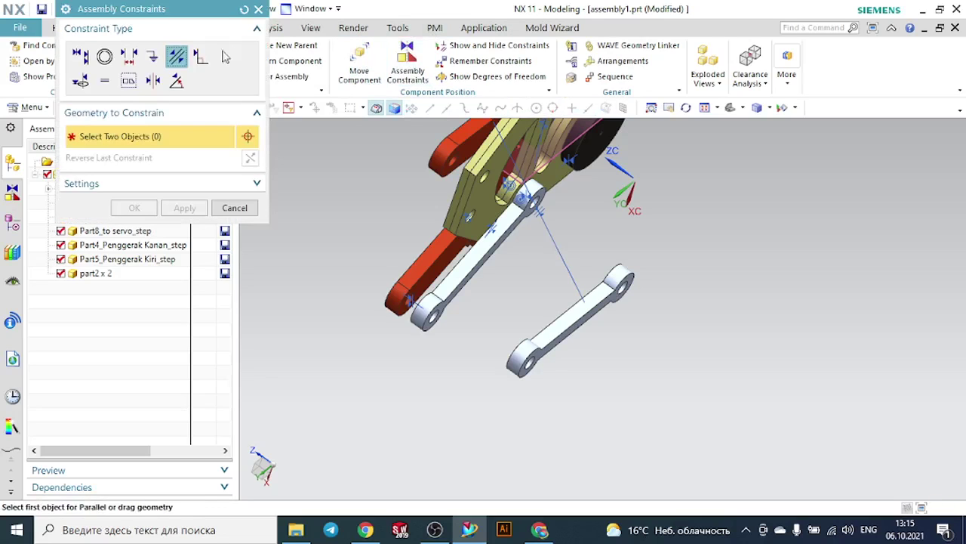
pyautogui.click(81, 58)
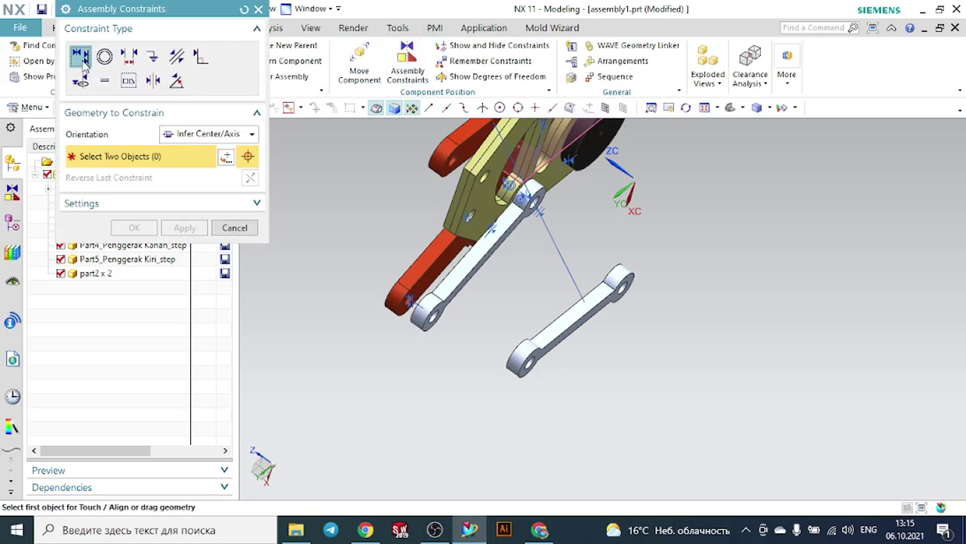
pyautogui.scroll(-2, 683, 255)
pyautogui.moveTo(683, 255); pyautogui.dragTo(679, 226, button='middle')
pyautogui.scroll(4, 702, 287)
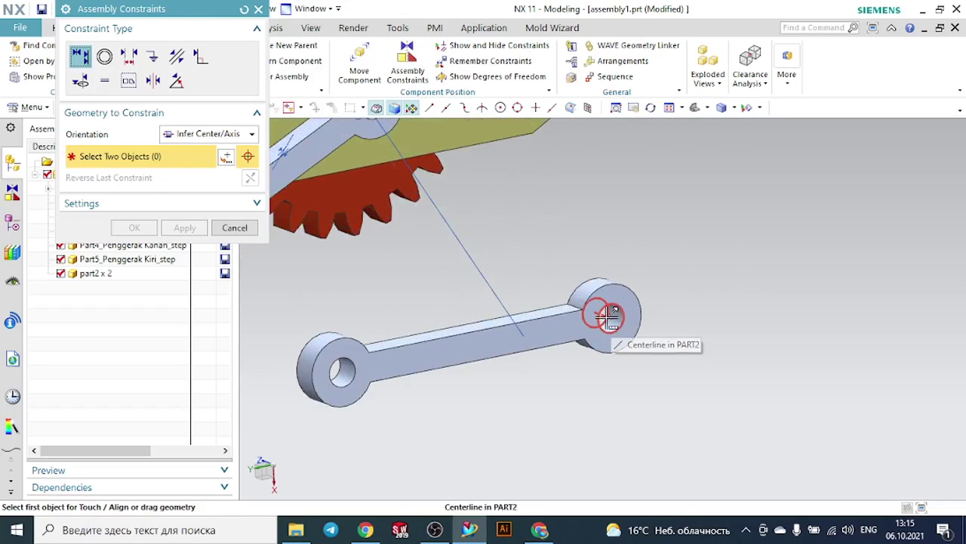
pyautogui.click(608, 317)
pyautogui.click(702, 328)
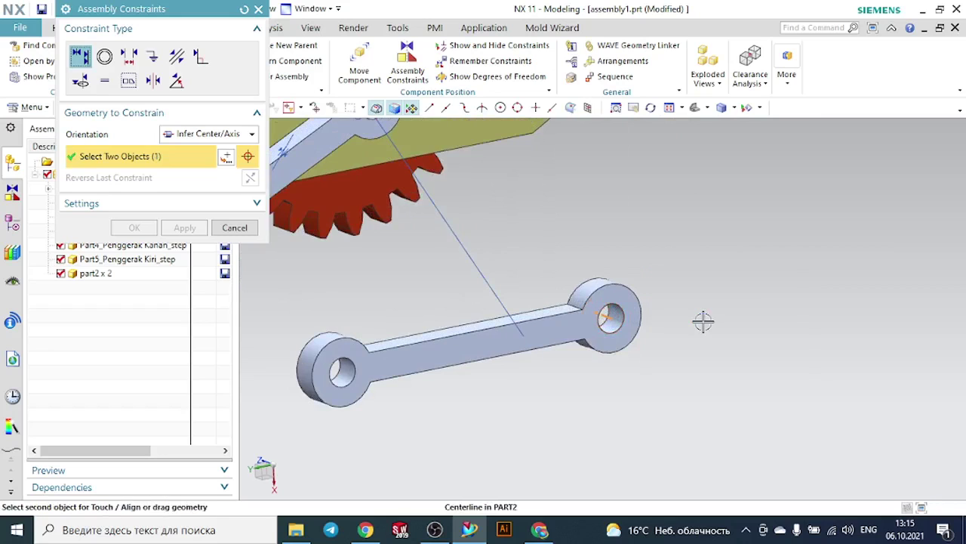
pyautogui.scroll(-2, 665, 264)
pyautogui.scroll(5, 581, 159)
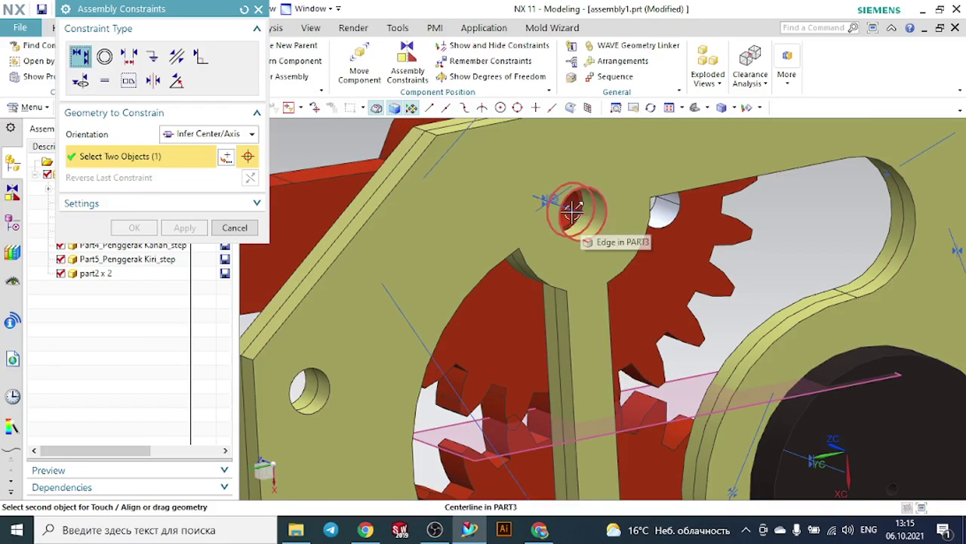
pyautogui.click(571, 212)
pyautogui.scroll(-5, 571, 212)
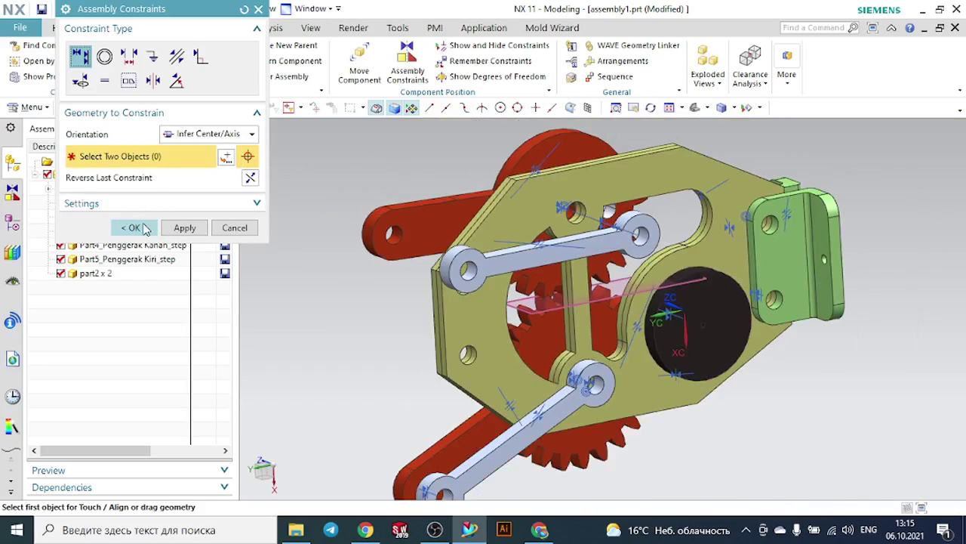
# Add a Concentric constraint between the plate's hole edge above the central rib and the facing circular edge of the link's end
pyautogui.click(104, 58)
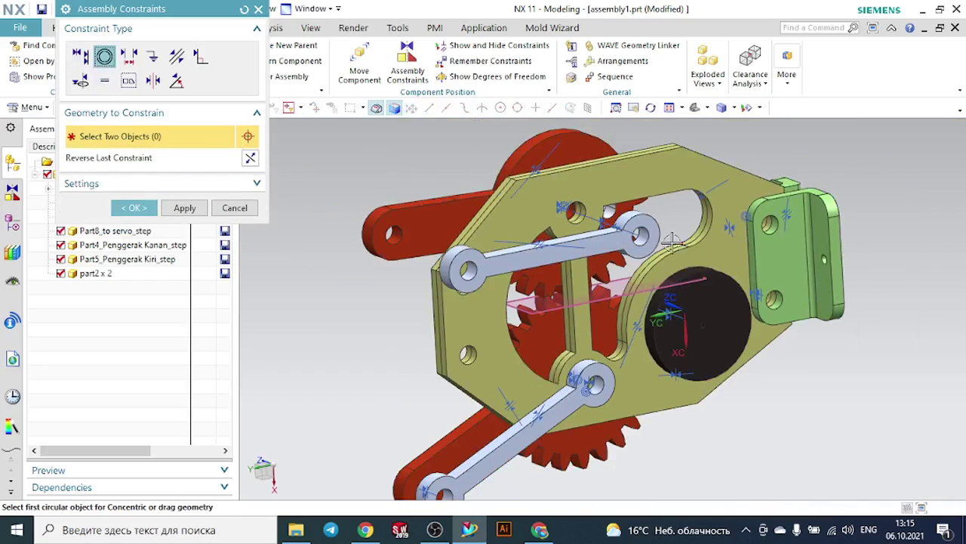
pyautogui.scroll(3, 566, 187)
pyautogui.click(596, 202)
pyautogui.scroll(-3, 596, 197)
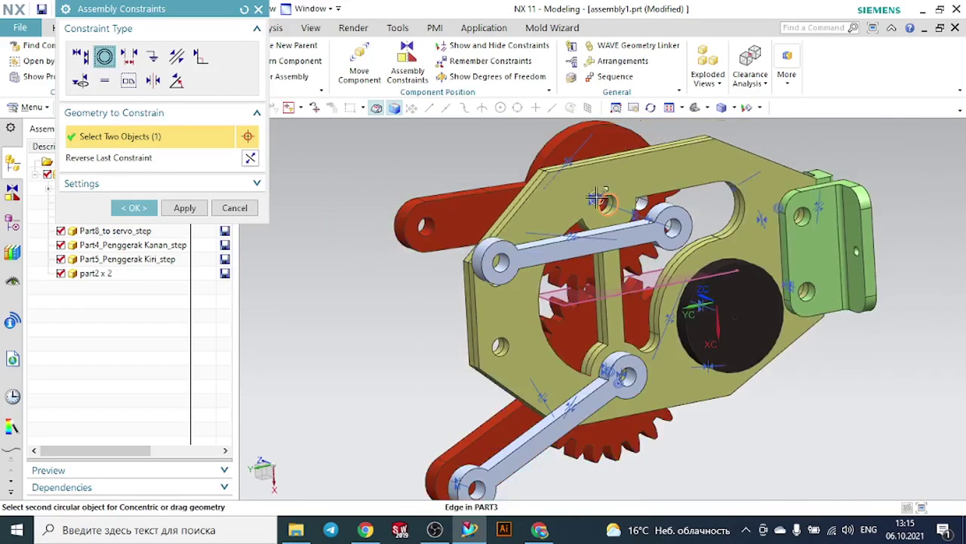
pyautogui.moveTo(436, 172); pyautogui.dragTo(509, 201, button='middle')
pyautogui.scroll(3, 736, 253)
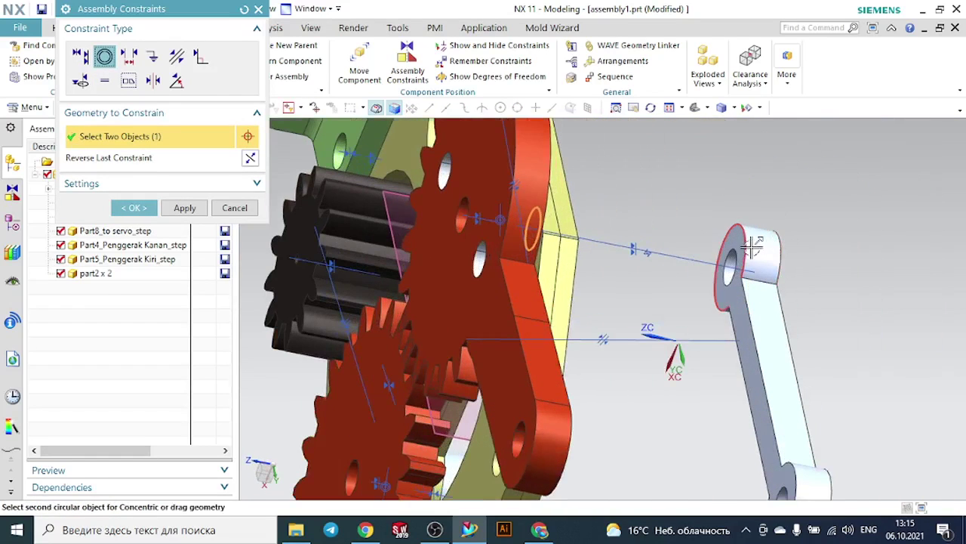
pyautogui.click(736, 253)
pyautogui.scroll(-3, 759, 253)
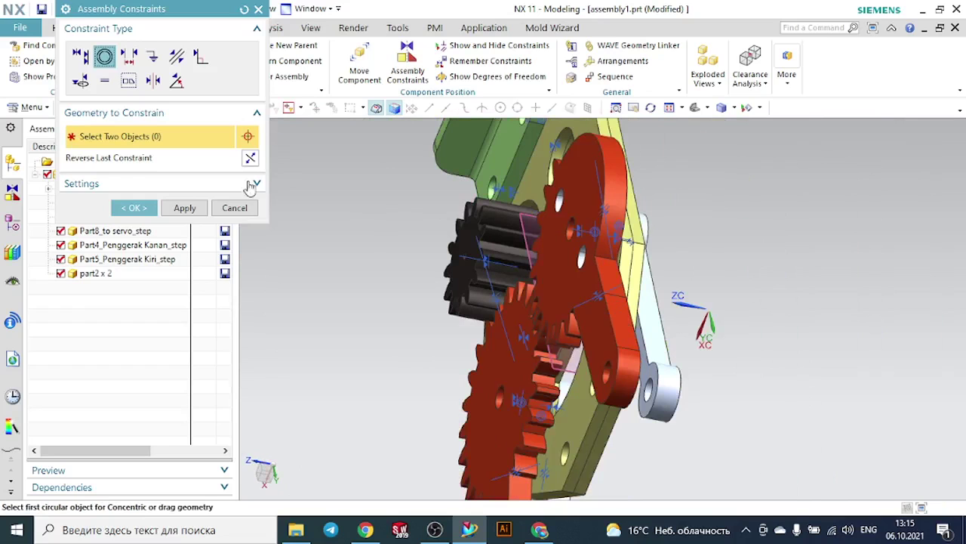
pyautogui.click(134, 207)
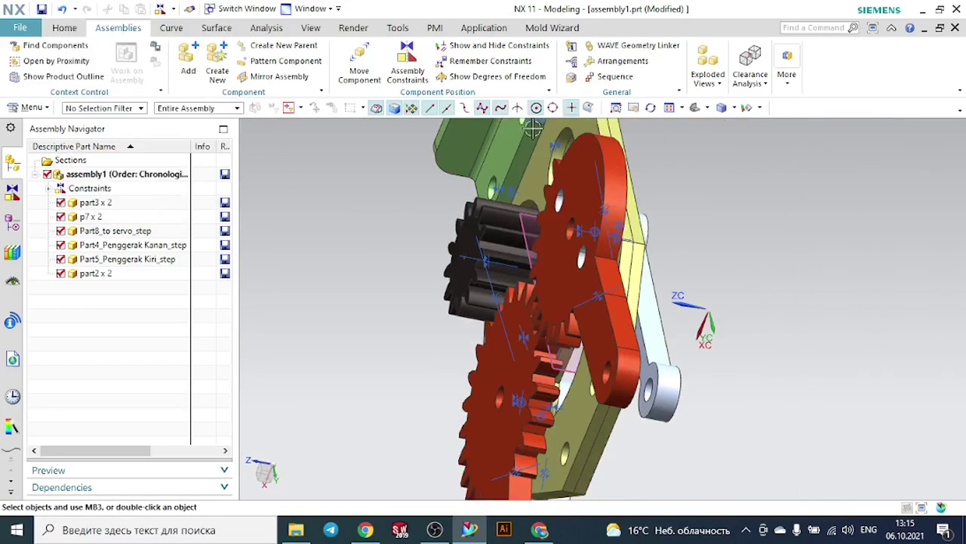
# Rotate the Part5_Penggerak Kiri gear arm by -5° with Move Component, bringing its free end toward the link below
pyautogui.click(725, 107)
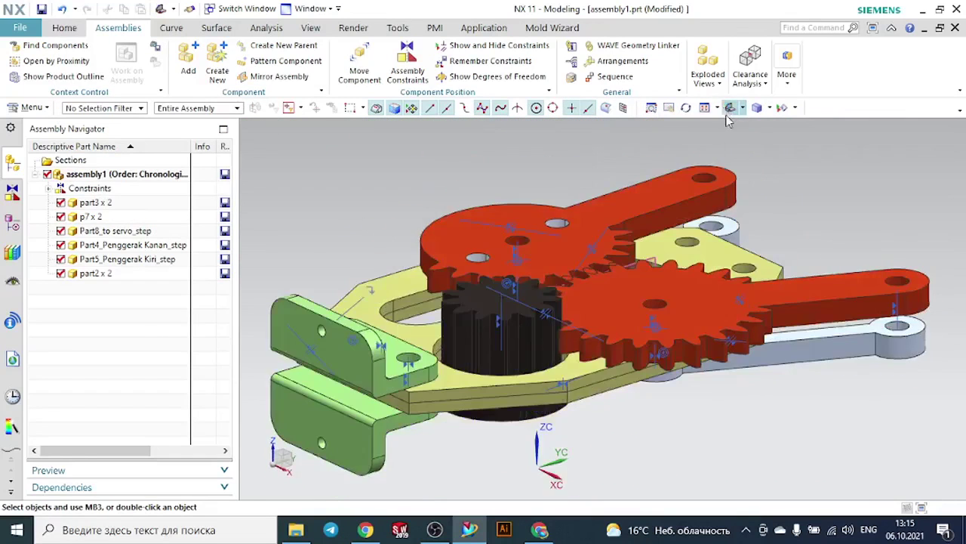
pyautogui.moveTo(727, 118); pyautogui.dragTo(565, 317, button='middle')
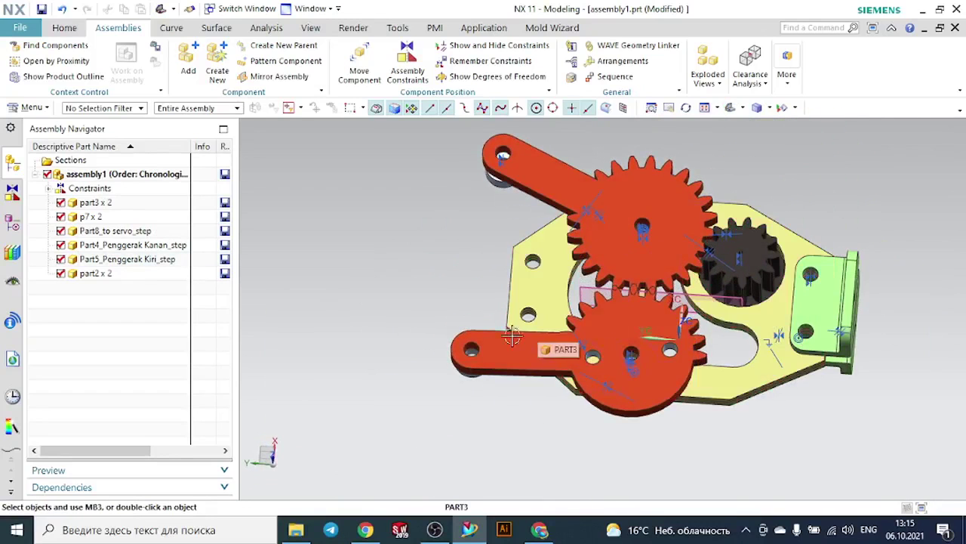
pyautogui.click(562, 324)
pyautogui.click(602, 316)
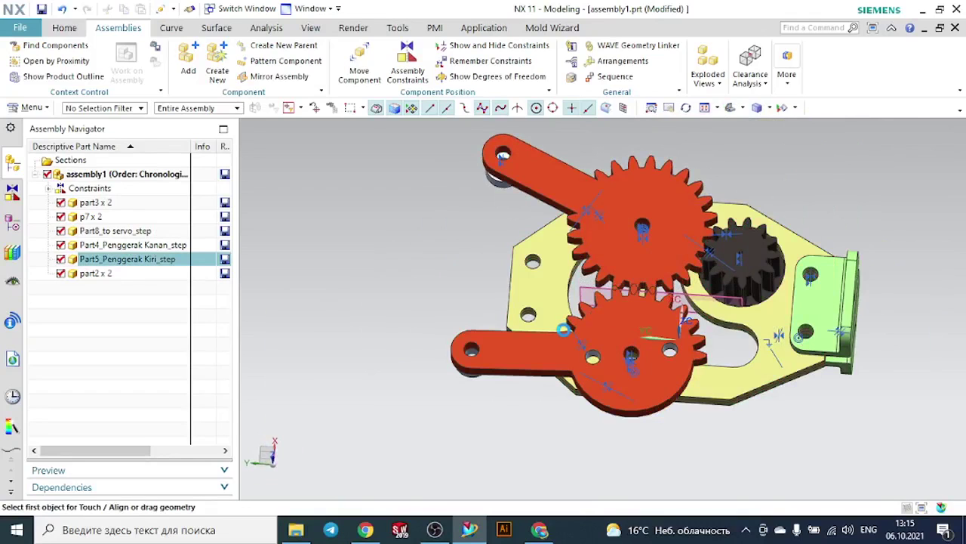
pyautogui.moveTo(540, 320)
pyautogui.mouseDown()
pyautogui.moveTo(567, 283)
pyautogui.moveTo(529, 311)
pyautogui.mouseUp()
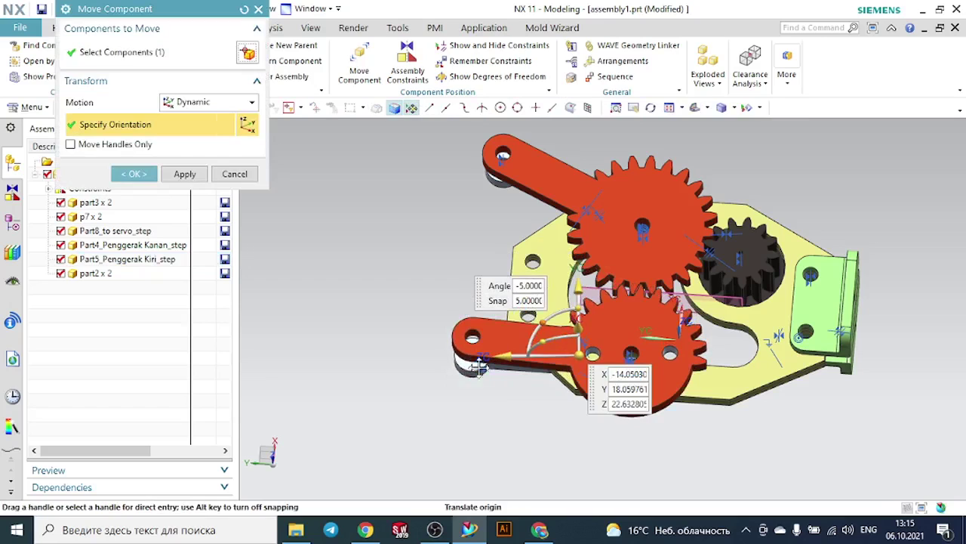
pyautogui.click(236, 173)
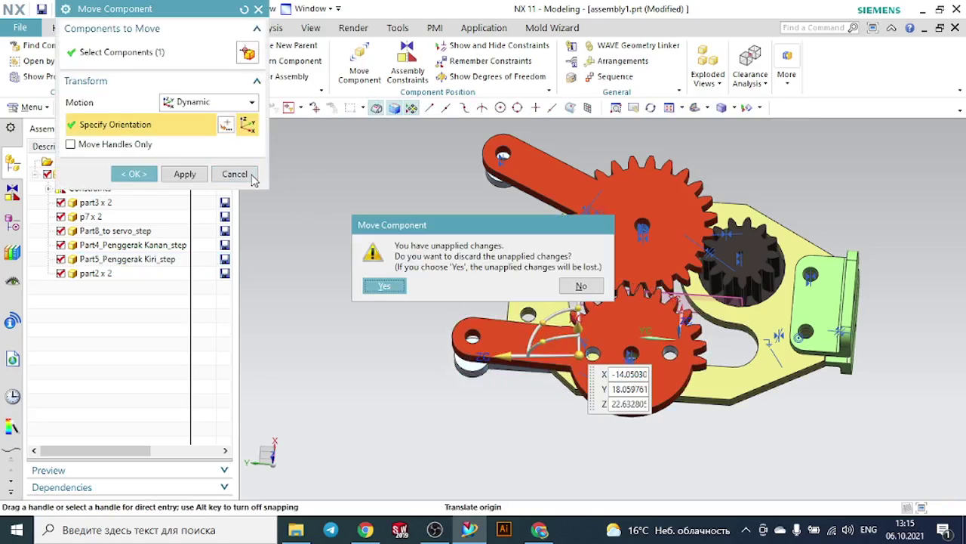
pyautogui.click(580, 287)
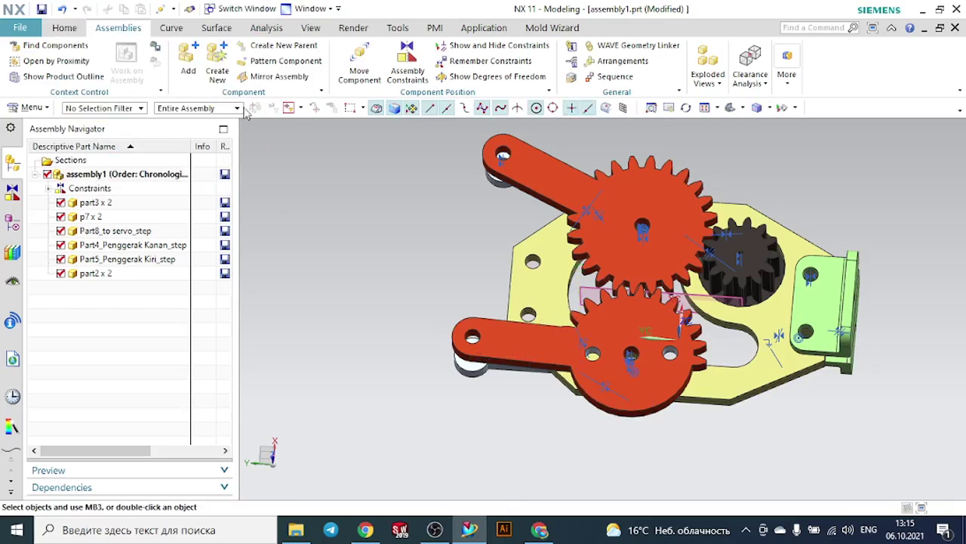
# Try to align the Part5_Penggerak Kiri arm's end hole centerline with the link's free end hole centerline using Touch Align
pyautogui.click(407, 64)
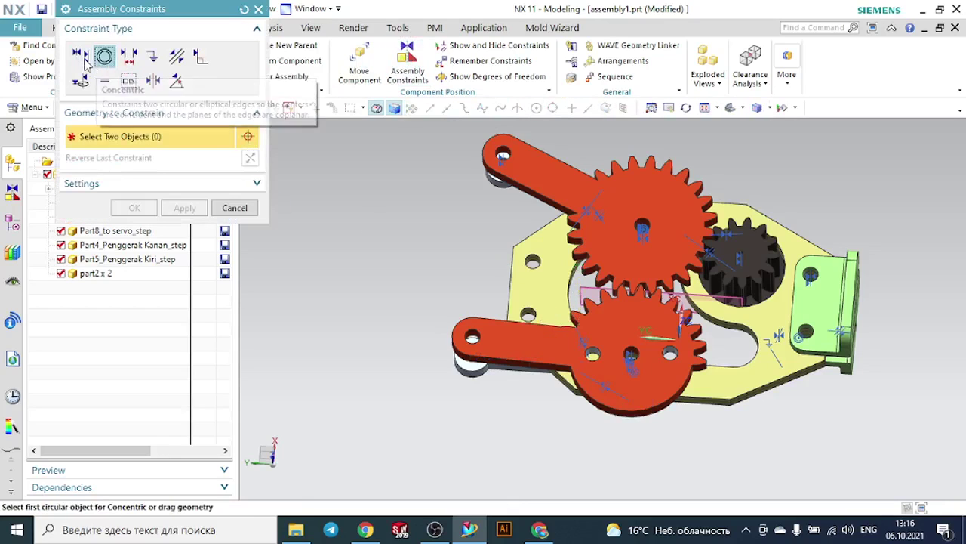
pyautogui.click(80, 57)
pyautogui.scroll(5, 483, 351)
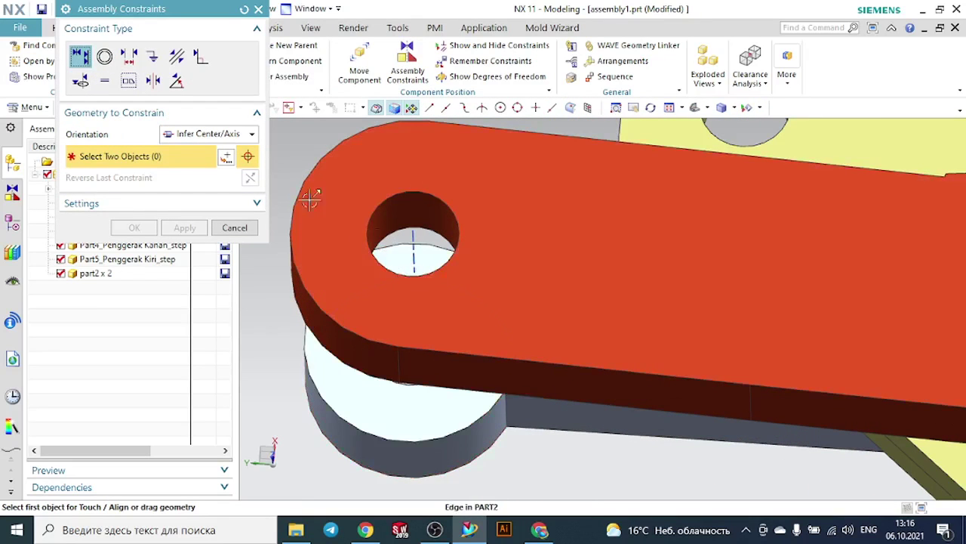
pyautogui.click(411, 236)
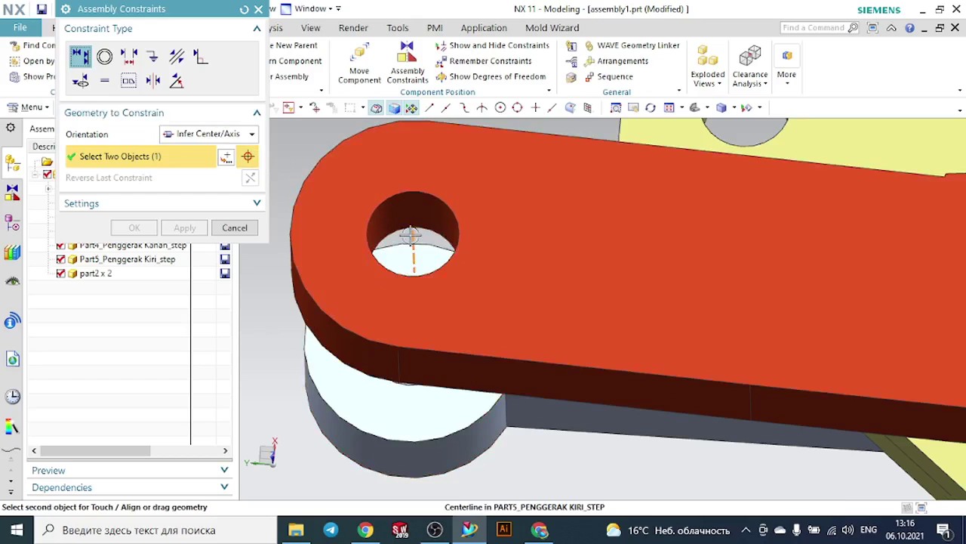
pyautogui.scroll(-4, 412, 236)
pyautogui.moveTo(362, 324); pyautogui.dragTo(400, 302, button='middle')
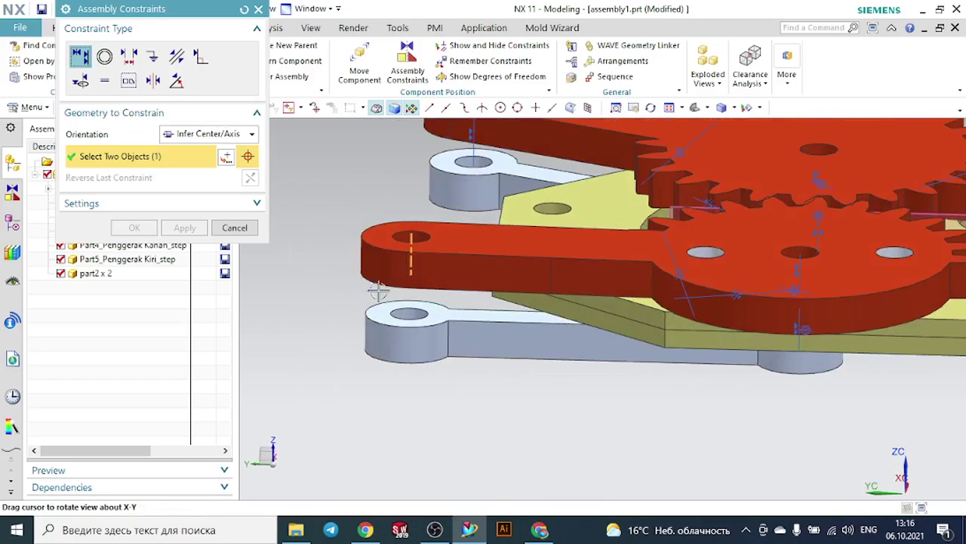
pyautogui.scroll(4, 400, 302)
pyautogui.click(402, 298)
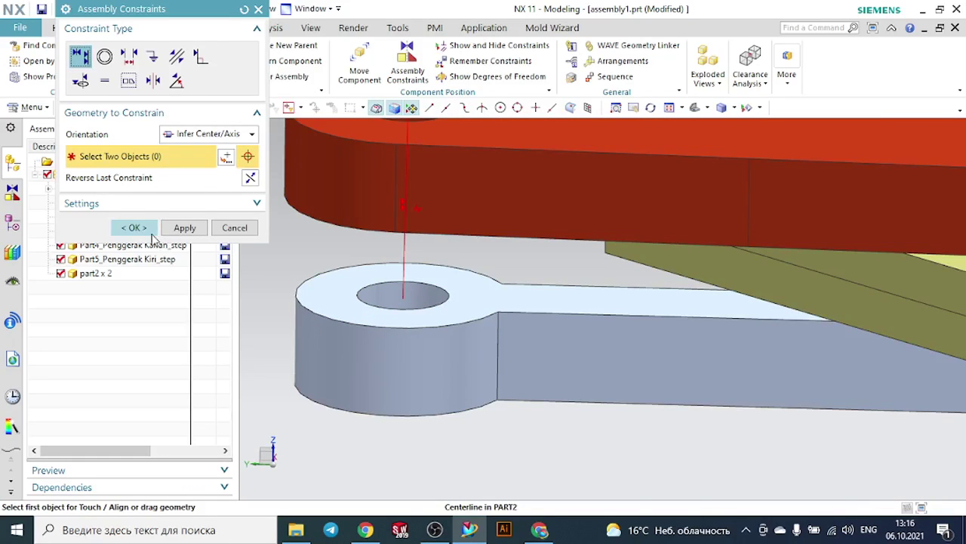
pyautogui.click(134, 227)
pyautogui.scroll(-5, 391, 232)
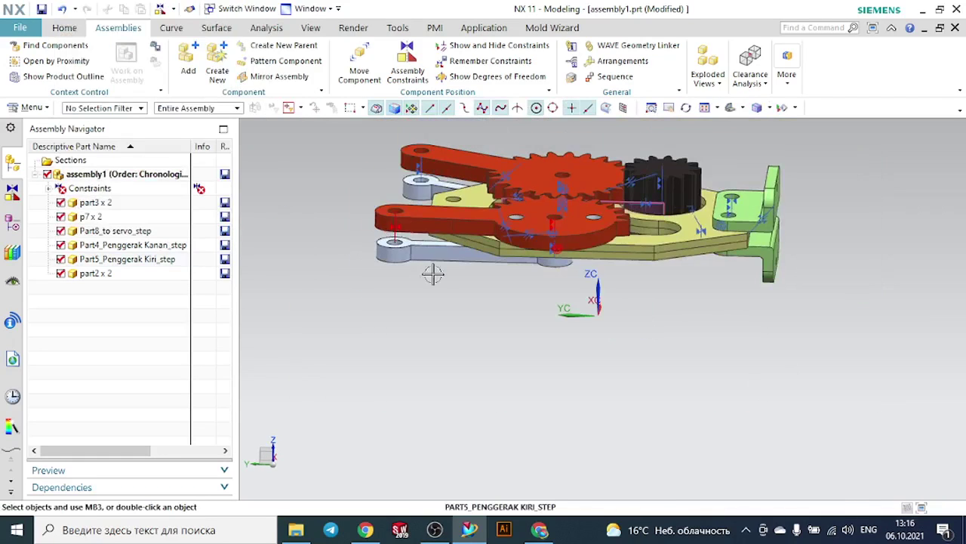
# Check the arm and link holes from the top view, and undo the last alignment constraint
pyautogui.moveTo(432, 274); pyautogui.dragTo(440, 328, button='middle')
pyautogui.click(519, 281)
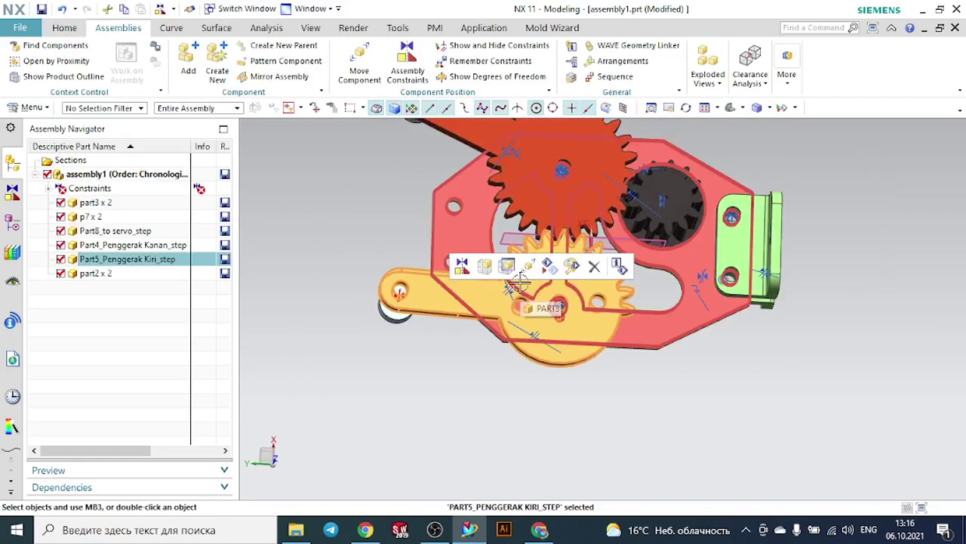
pyautogui.click(744, 108)
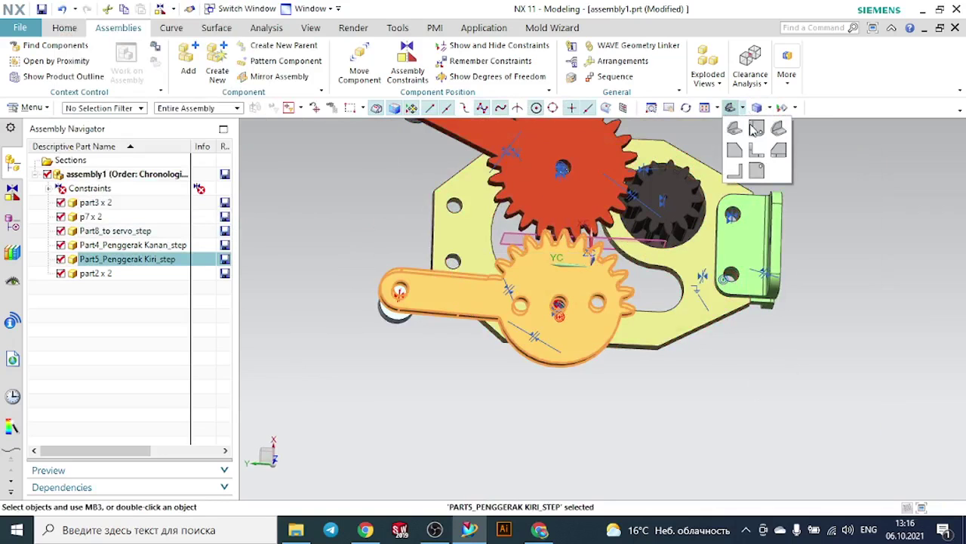
pyautogui.click(757, 149)
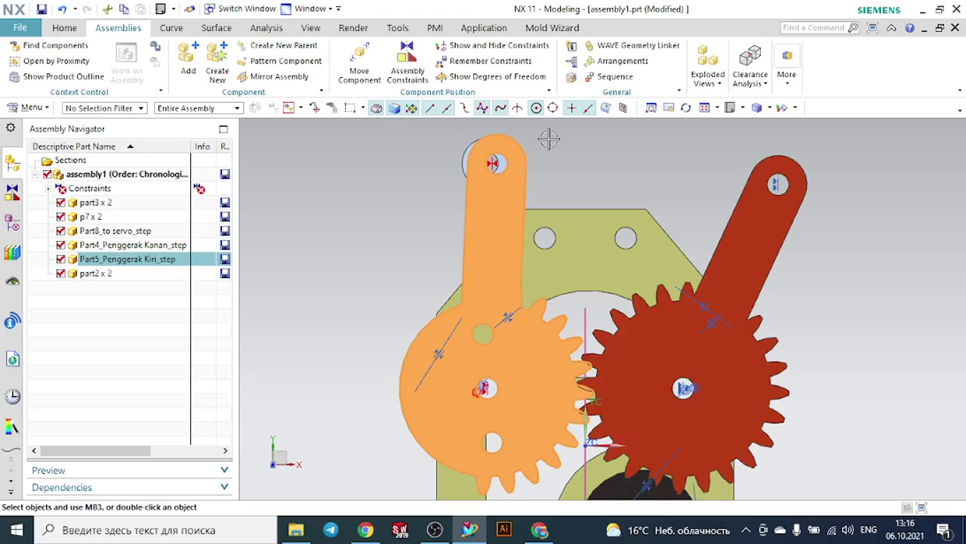
pyautogui.press('Escape')
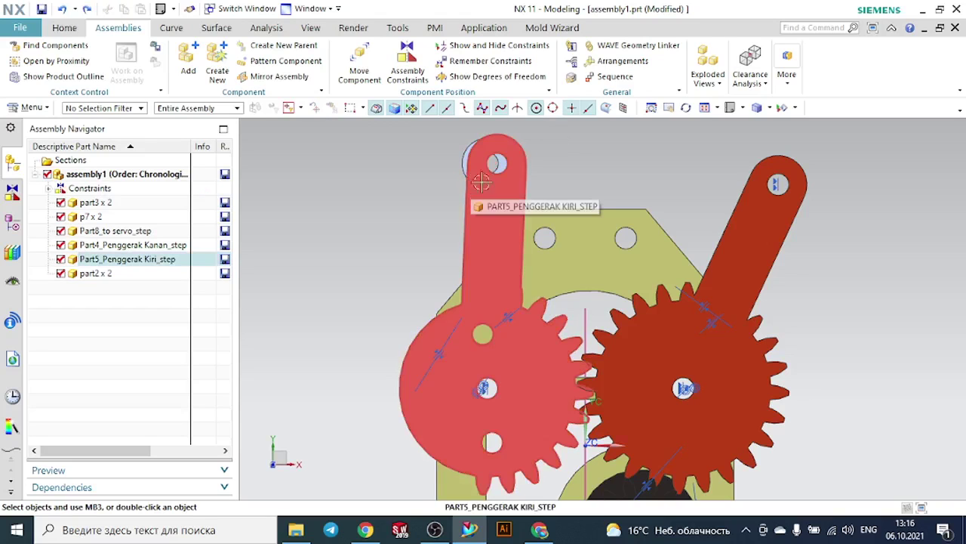
# Retry the Touch Align constraint with Infer Center/Axis between the Part5_Penggerak Kiri arm's end hole and the link's free end hole
pyautogui.moveTo(471, 210)
pyautogui.mouseDown(button='middle')
pyautogui.moveTo(461, 196)
pyautogui.moveTo(518, 207)
pyautogui.moveTo(471, 214)
pyautogui.mouseUp(button='middle')
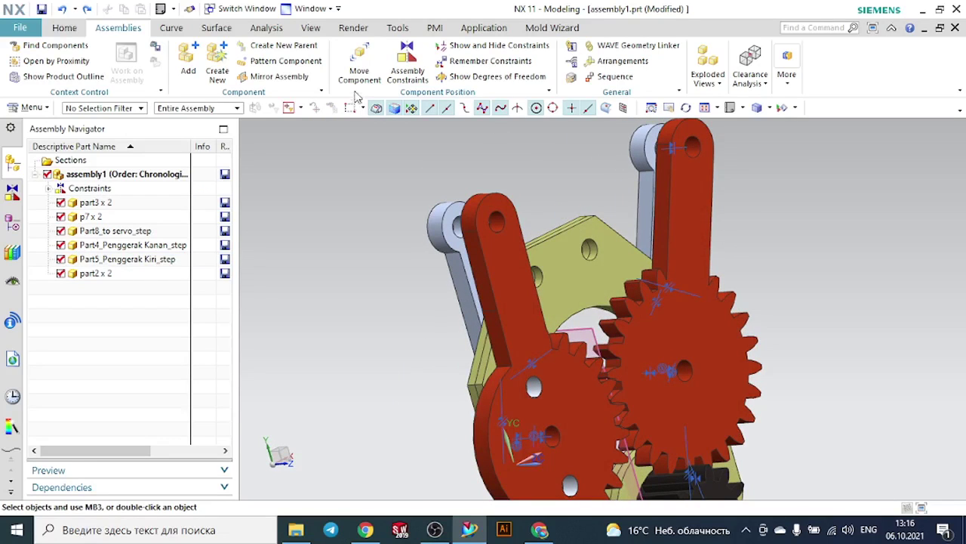
pyautogui.click(408, 60)
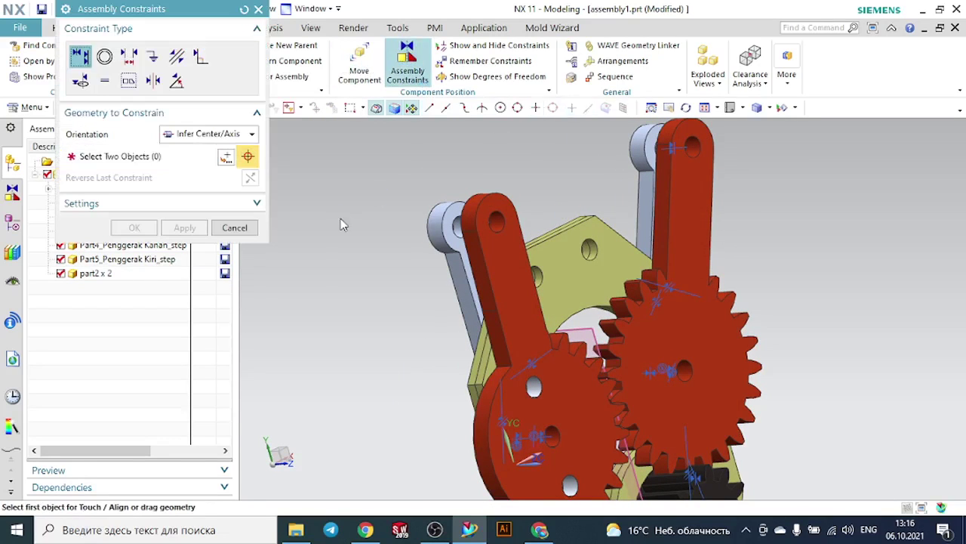
pyautogui.click(200, 133)
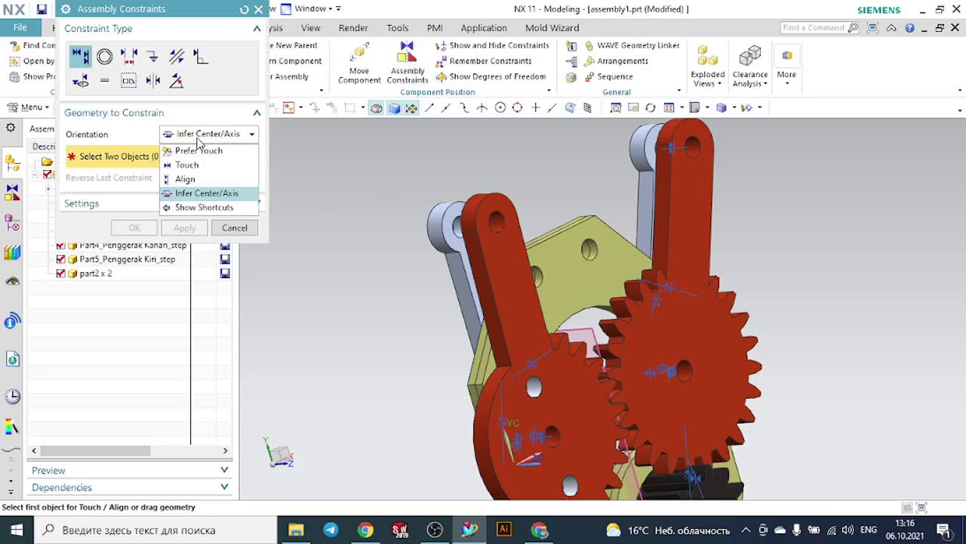
pyautogui.click(207, 193)
pyautogui.scroll(3, 506, 219)
pyautogui.scroll(3, 506, 219)
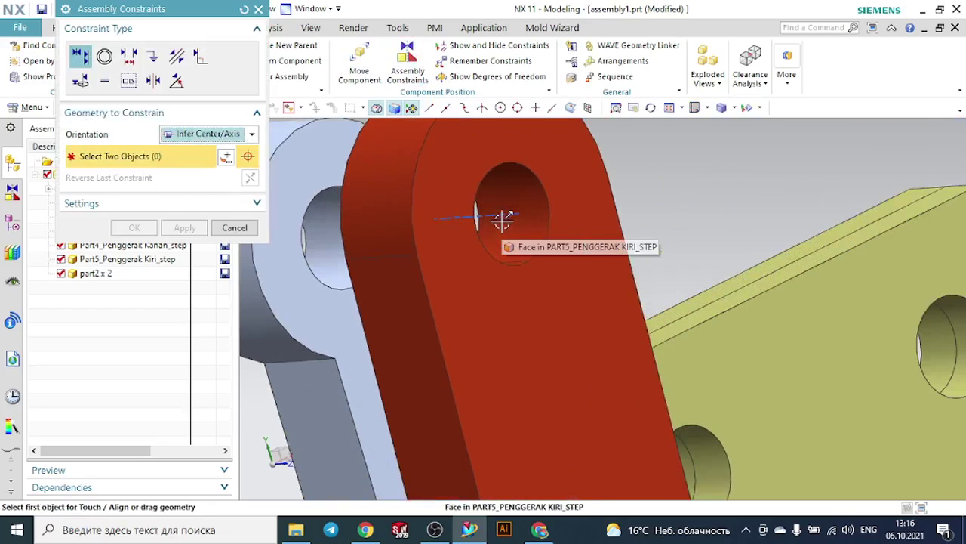
pyautogui.click(496, 216)
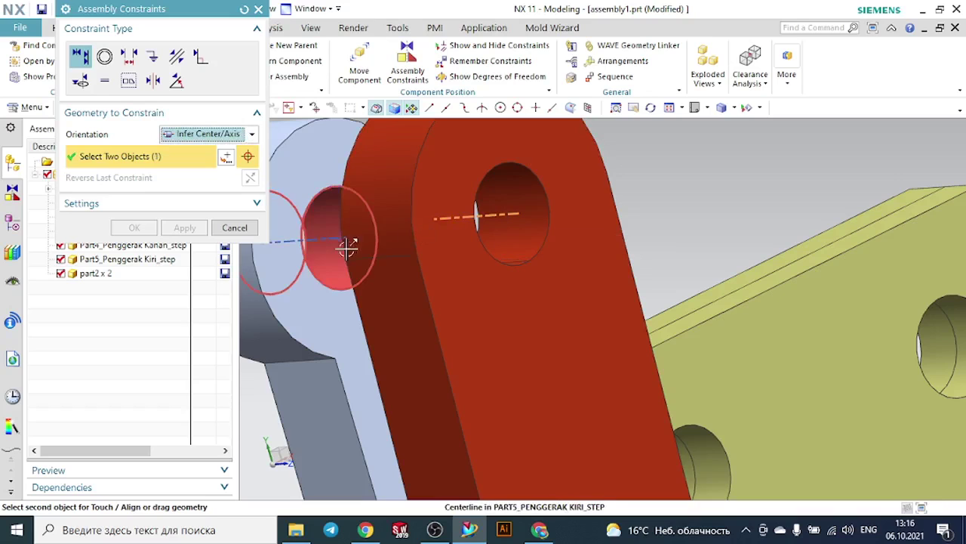
pyautogui.click(317, 240)
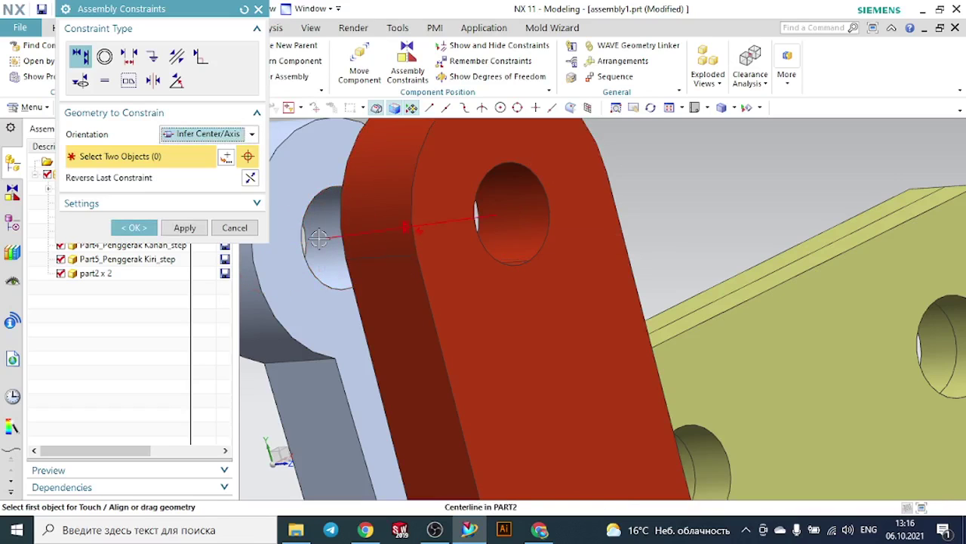
pyautogui.click(134, 227)
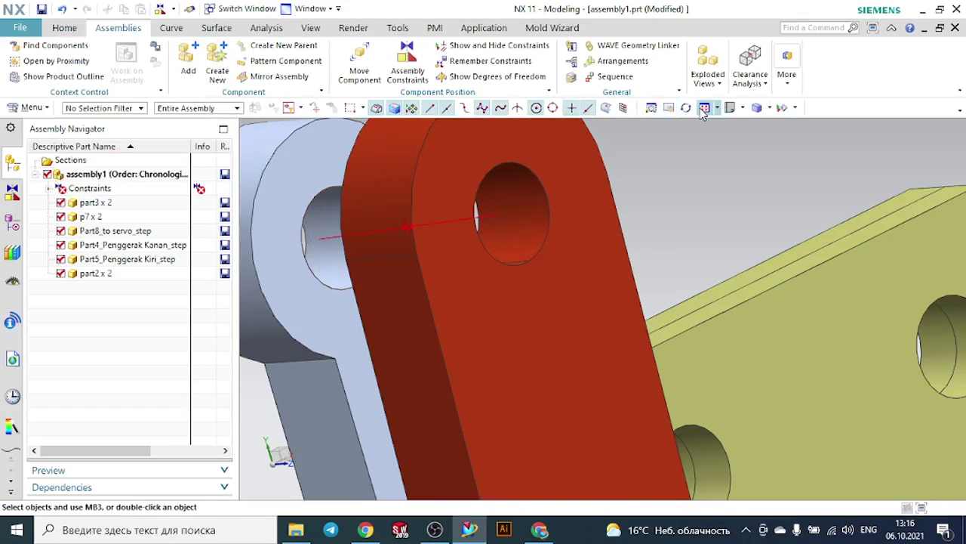
# Undo the repeated hole alignment and compare the arm and link ends in the whole assembly
pyautogui.click(703, 108)
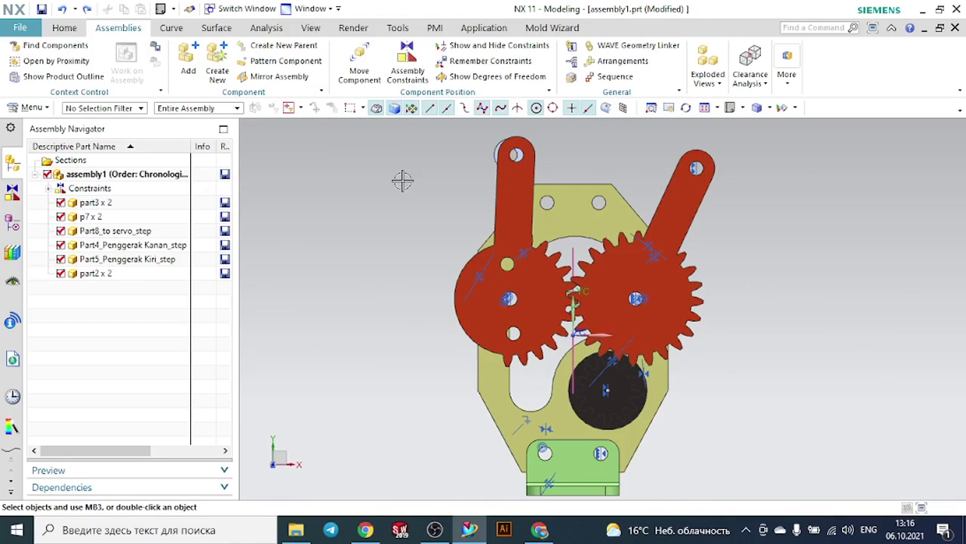
pyautogui.scroll(3, 453, 164)
pyautogui.scroll(-2, 452, 164)
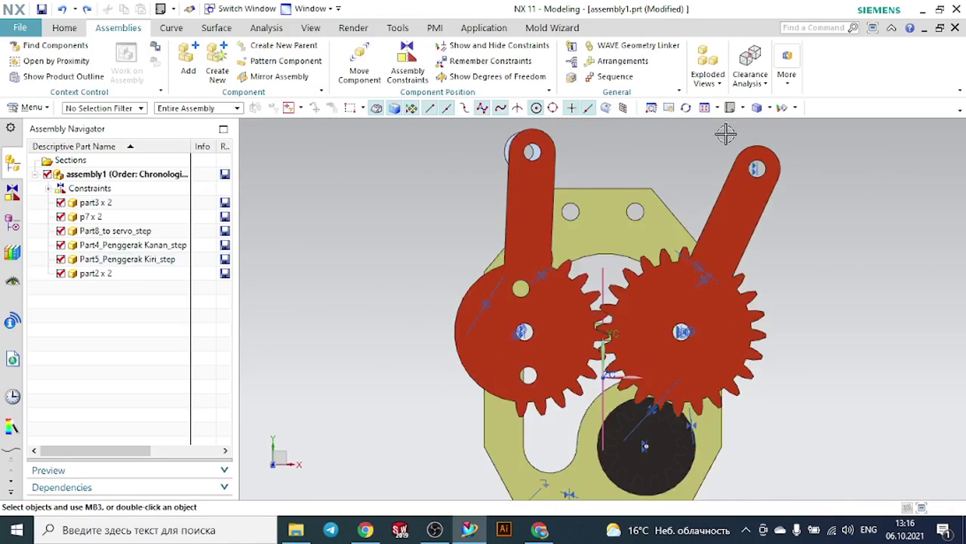
# Try to rotate the part2 link beneath the Part5_Penggerak Kiri arm with Move Component in Dynamic motion
pyautogui.click(736, 111)
pyautogui.click(724, 162)
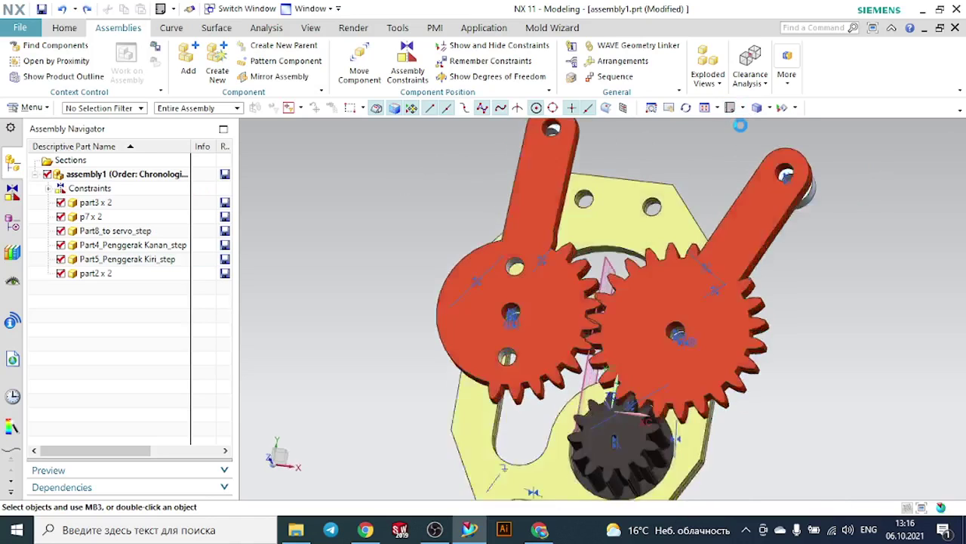
pyautogui.moveTo(753, 167); pyautogui.dragTo(658, 194, button='middle')
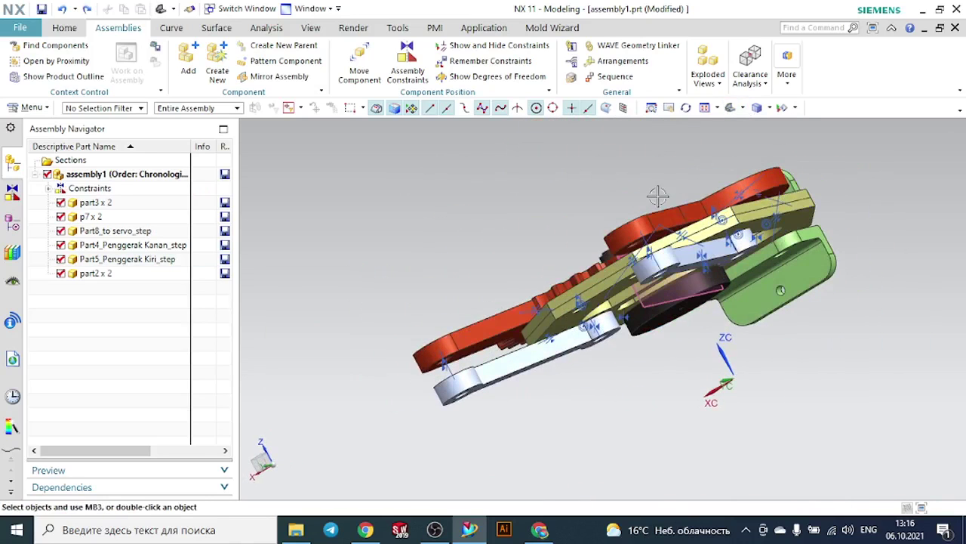
pyautogui.click(713, 257)
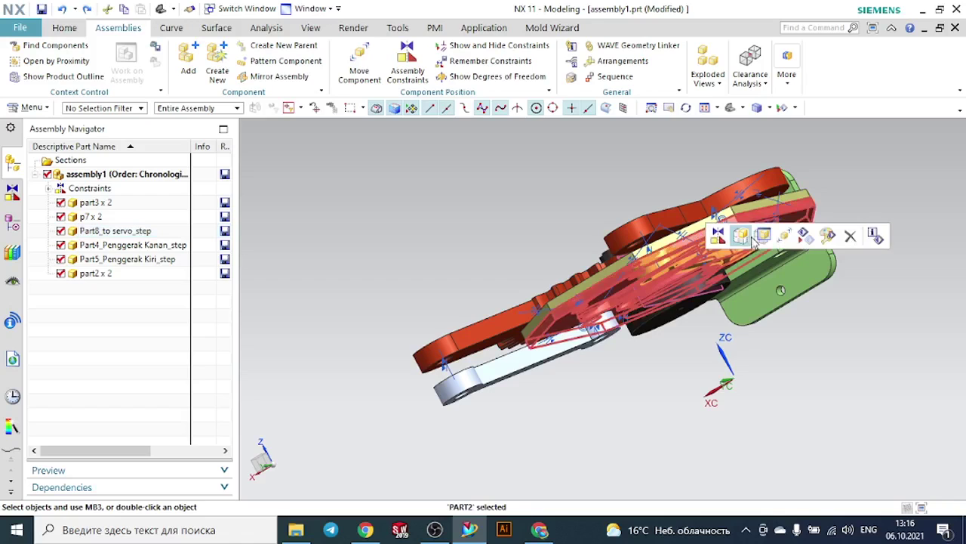
pyautogui.click(784, 236)
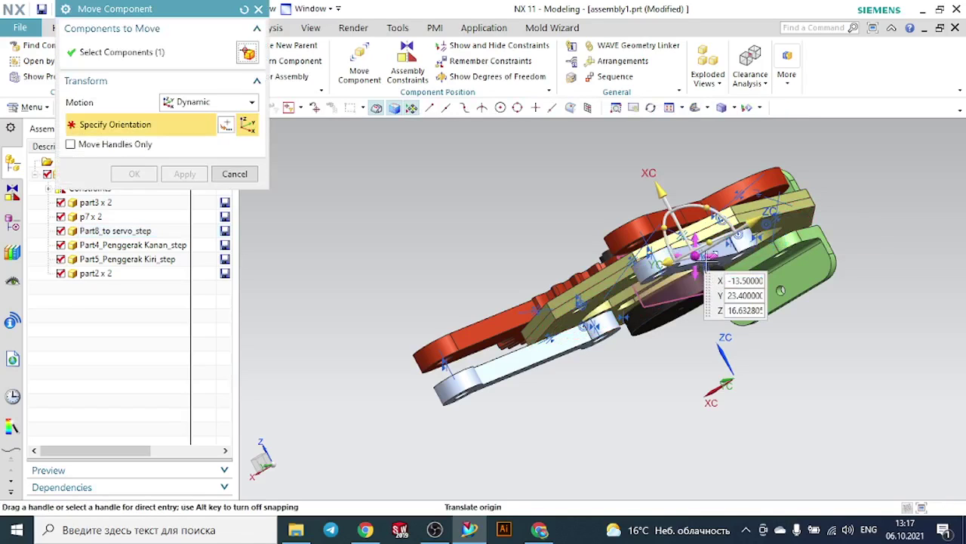
pyautogui.moveTo(618, 394); pyautogui.dragTo(679, 429, button='middle')
pyautogui.scroll(3, 818, 298)
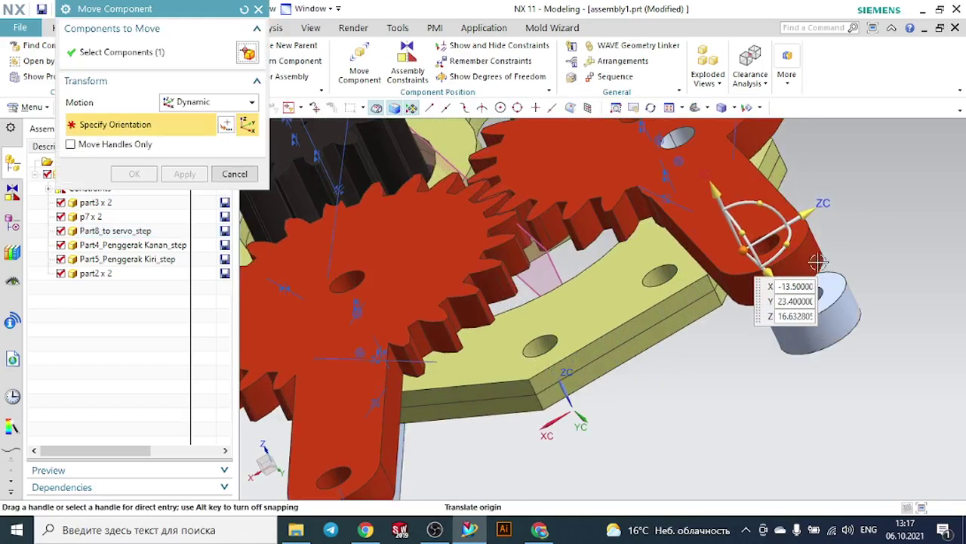
pyautogui.moveTo(801, 239); pyautogui.dragTo(829, 169)
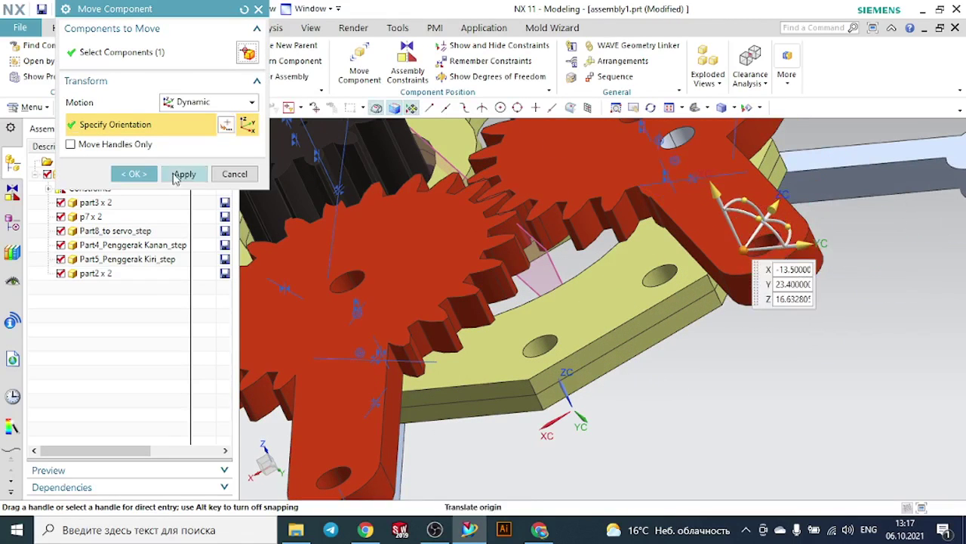
pyautogui.click(156, 180)
# Inspect the link's Concentric, Align and Parallel constraints, and delete the Parallel constraint between PART2 and PART5_PENGGERAK KIRI_STEP
pyautogui.scroll(-3, 528, 260)
pyautogui.moveTo(590, 264); pyautogui.dragTo(608, 319, button='middle')
pyautogui.click(12, 191)
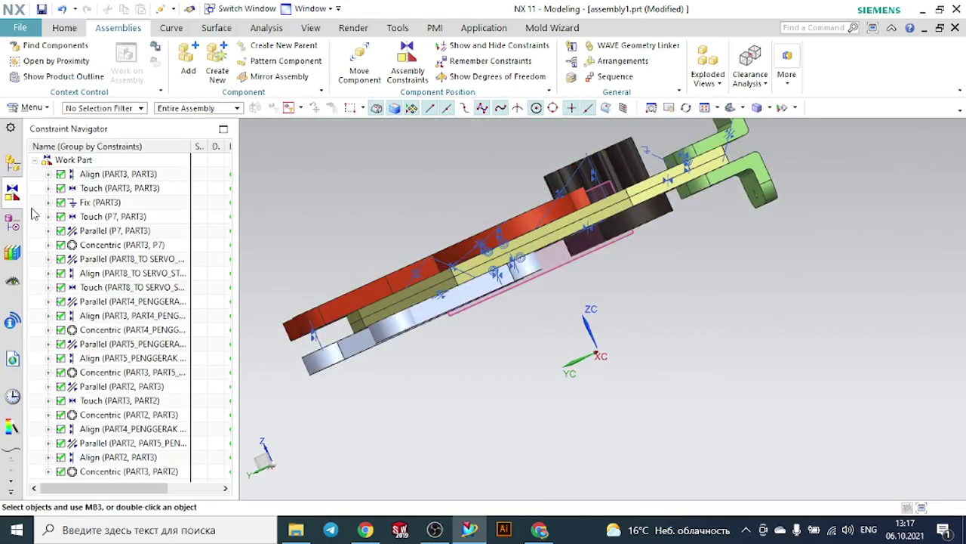
pyautogui.click(146, 471)
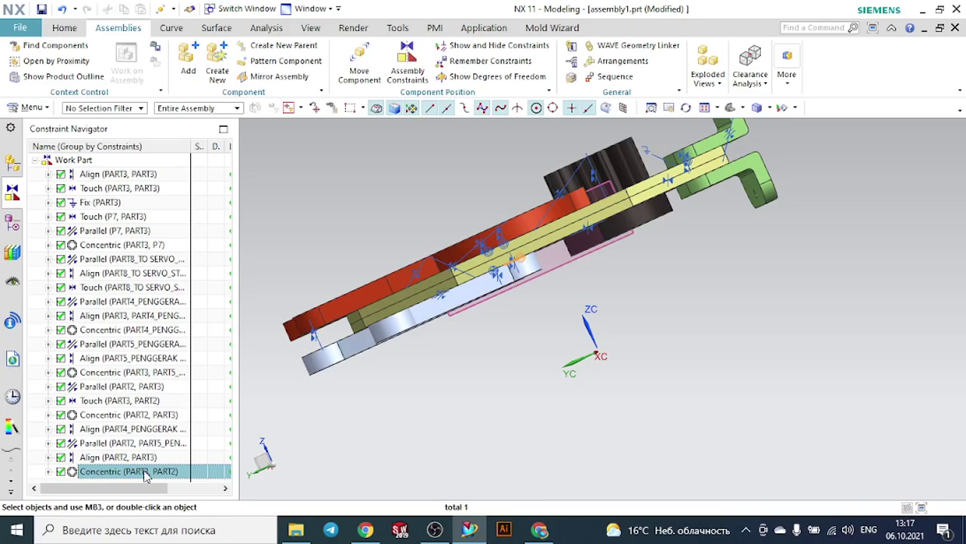
pyautogui.moveTo(424, 398); pyautogui.dragTo(400, 419, button='middle')
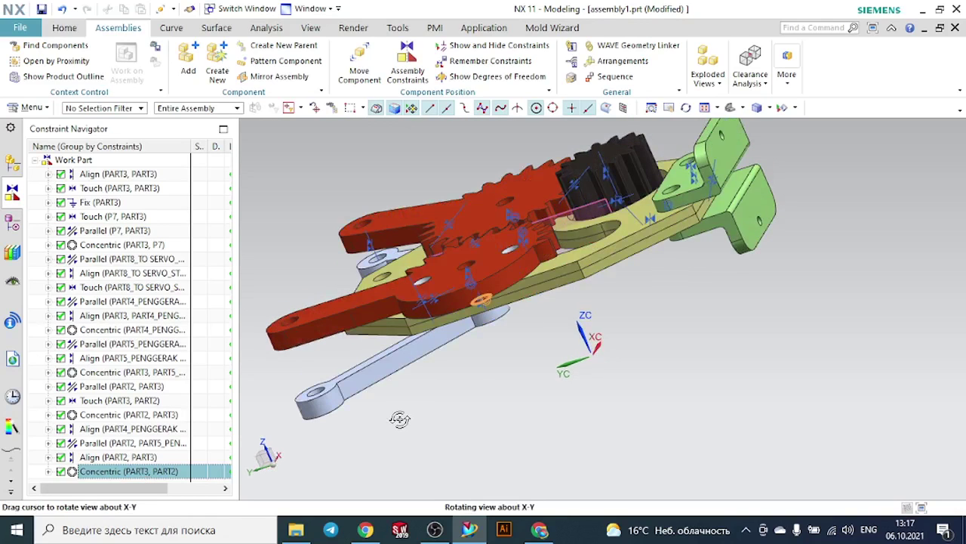
pyautogui.click(123, 457)
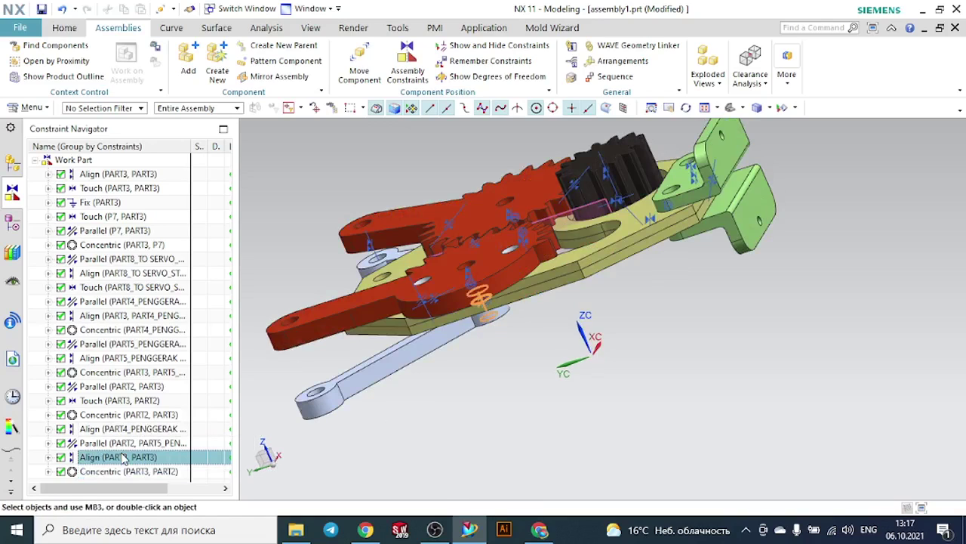
pyautogui.click(113, 446)
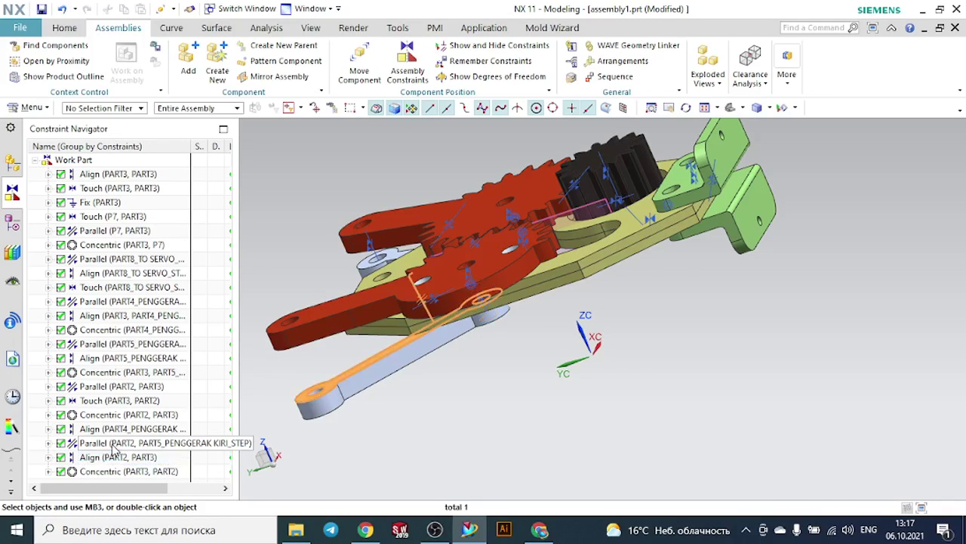
pyautogui.rightClick(114, 447)
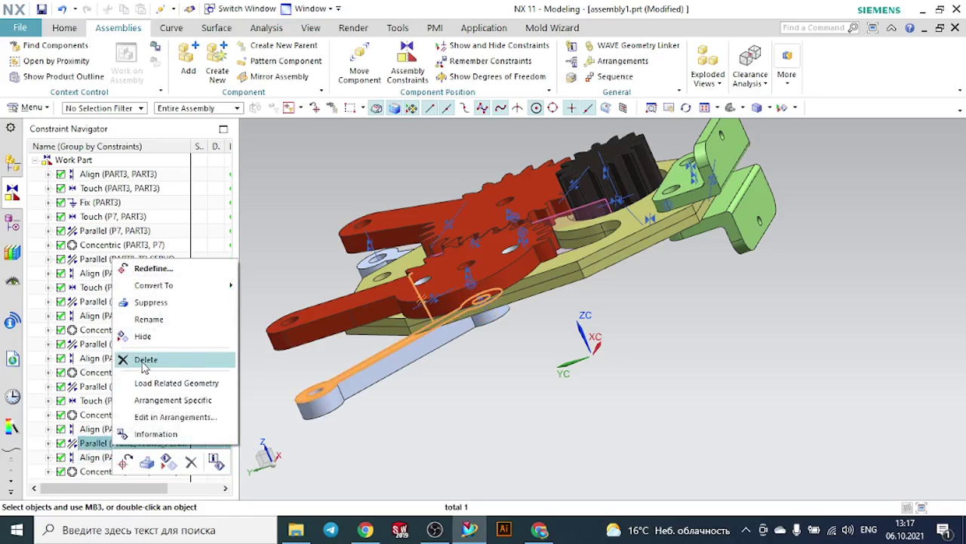
pyautogui.click(144, 359)
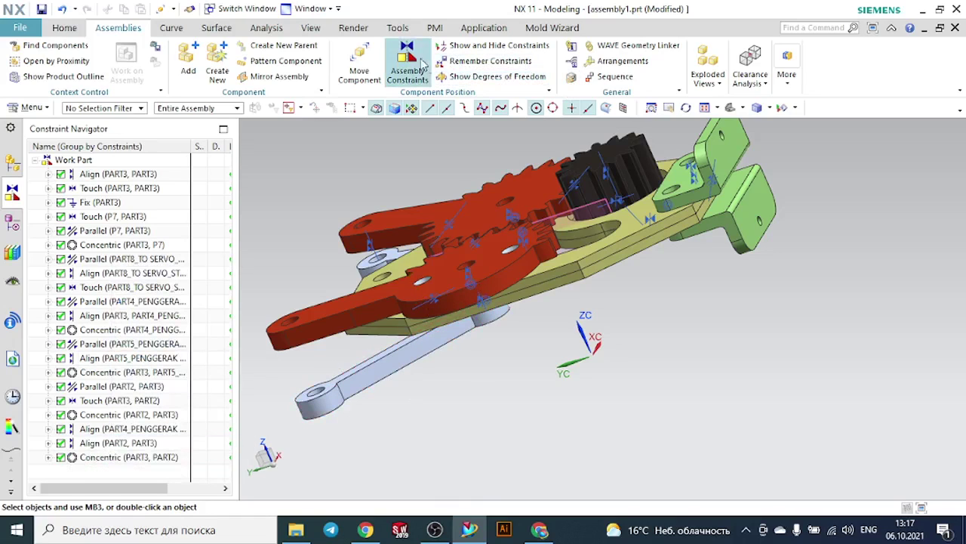
# Try to align the link's free end hole with the Part5_Penggerak Kiri arm's end hole using Infer Center/Axis, then undo and cancel
pyautogui.click(408, 64)
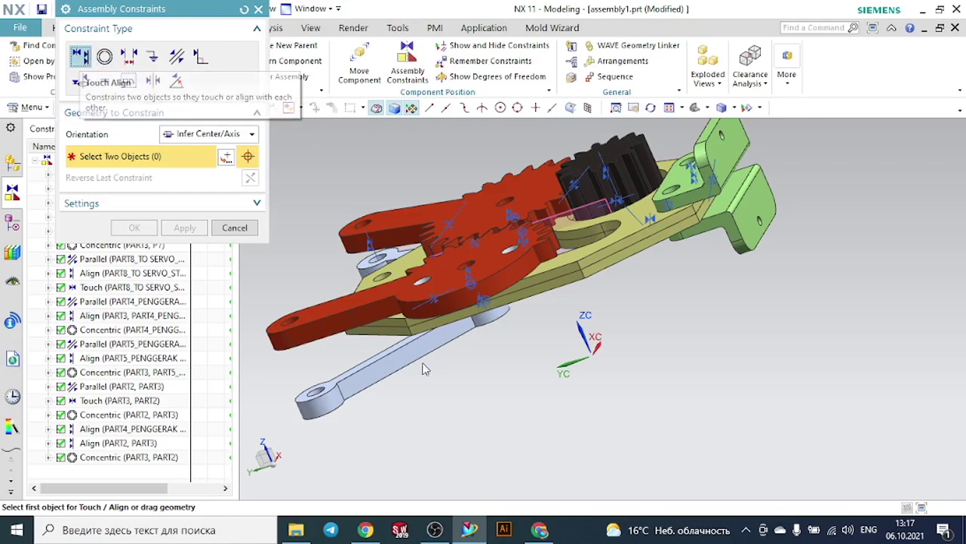
pyautogui.scroll(4, 345, 391)
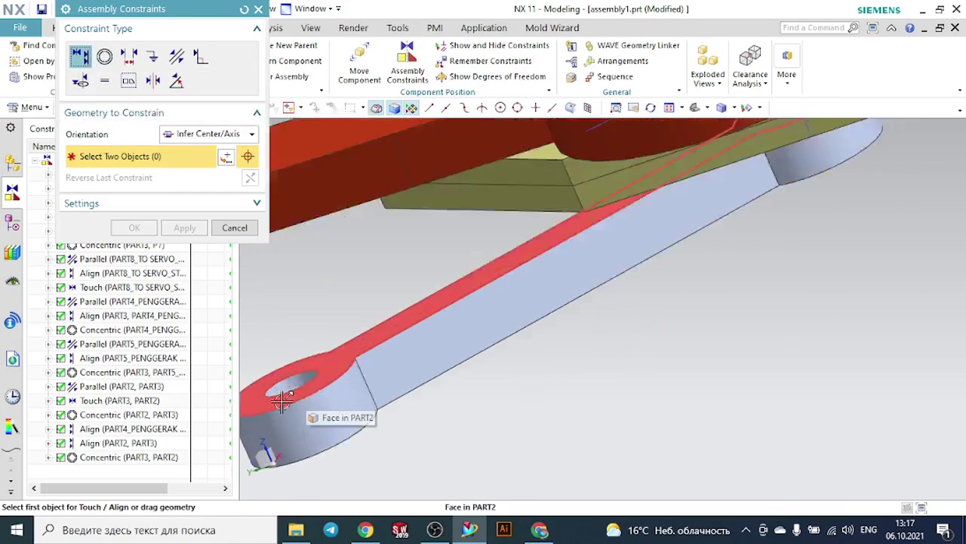
pyautogui.scroll(-2, 475, 395)
pyautogui.scroll(5, 384, 403)
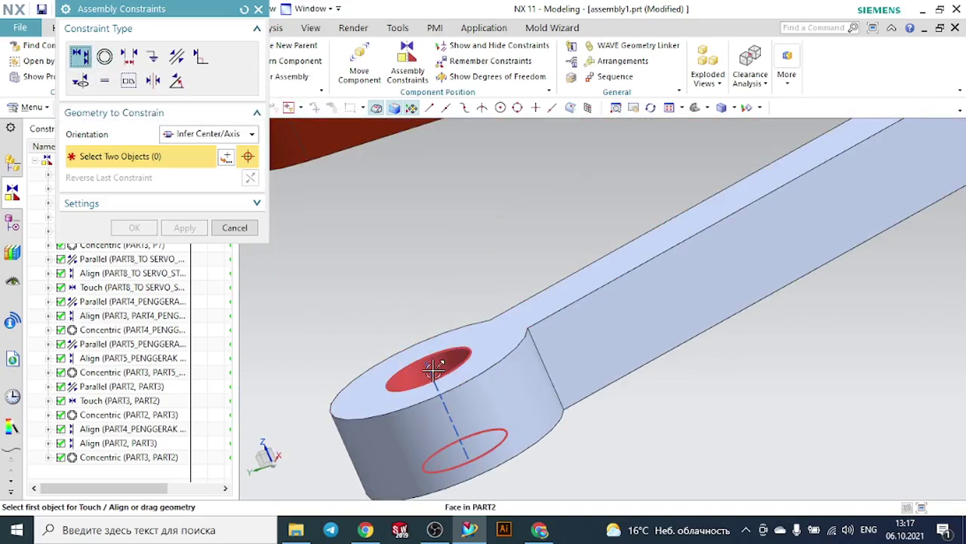
pyautogui.click(445, 407)
pyautogui.scroll(-3, 473, 408)
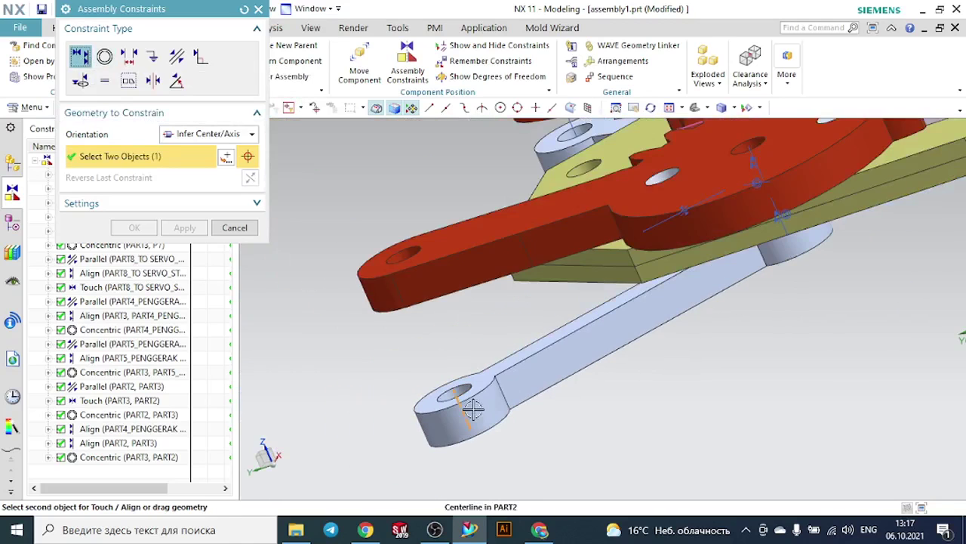
pyautogui.scroll(3, 394, 273)
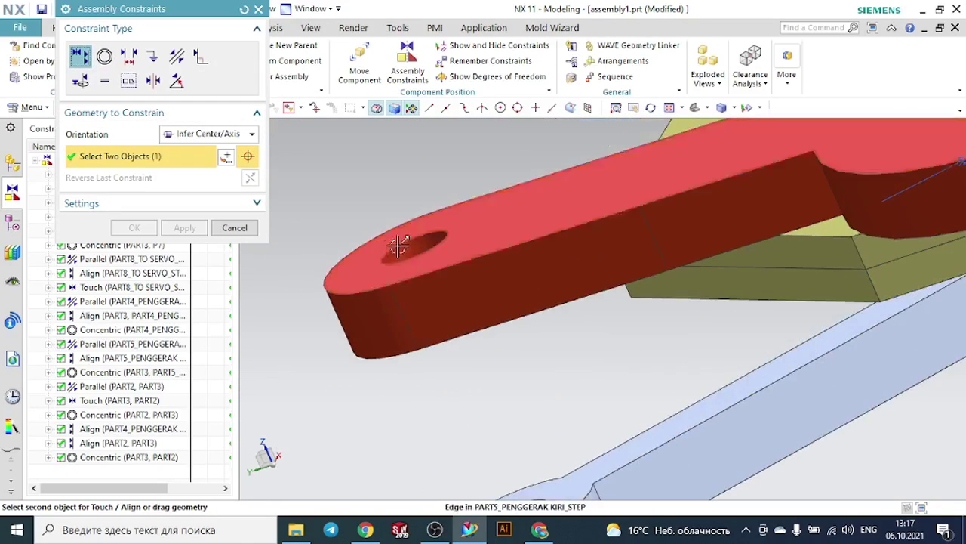
pyautogui.click(435, 286)
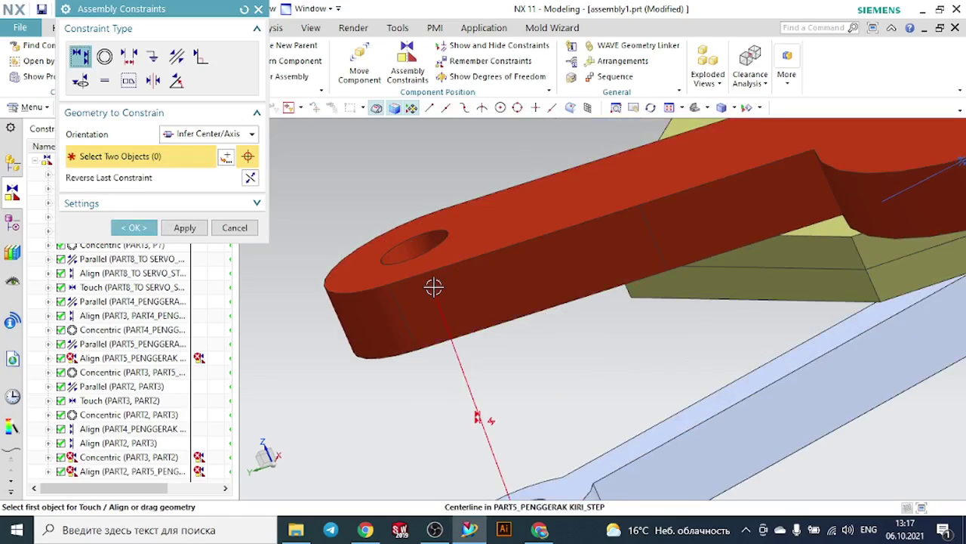
pyautogui.hotkey('ctrl', 'z')
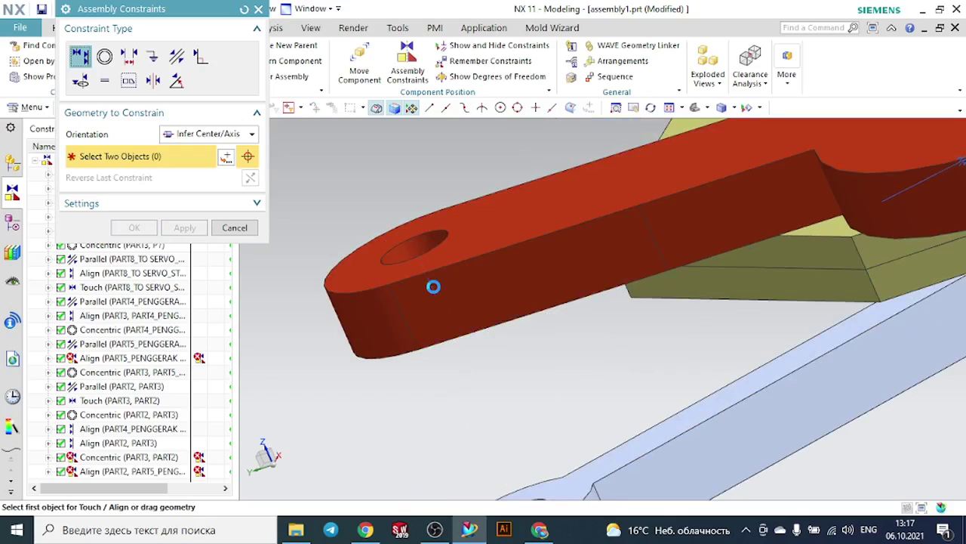
pyautogui.click(243, 228)
# Delete the second link's Align (PART2, PART3) and Concentric (PART3, PART2) constraints together
pyautogui.click(159, 458)
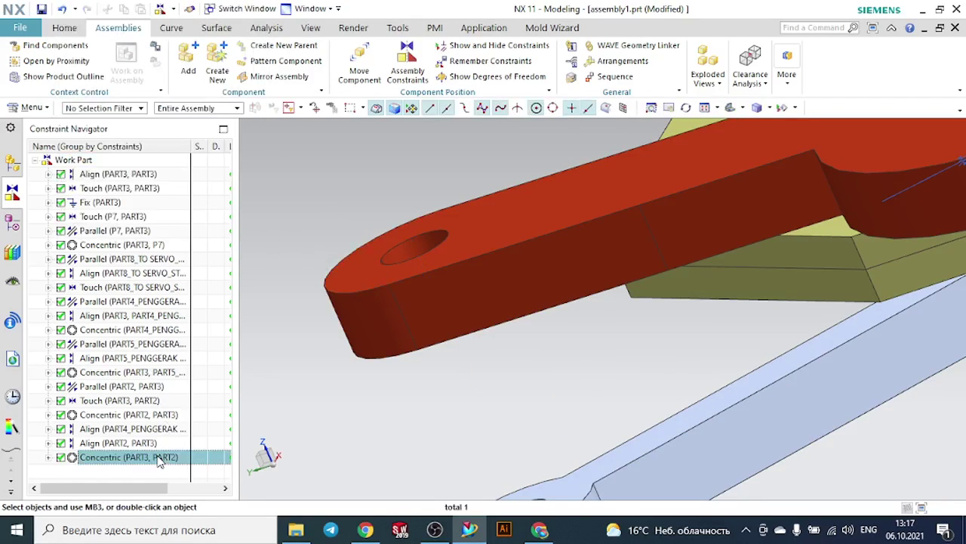
pyautogui.keyDown('ctrl'); pyautogui.click(138, 446); pyautogui.keyUp('ctrl')
pyautogui.rightClick(138, 445)
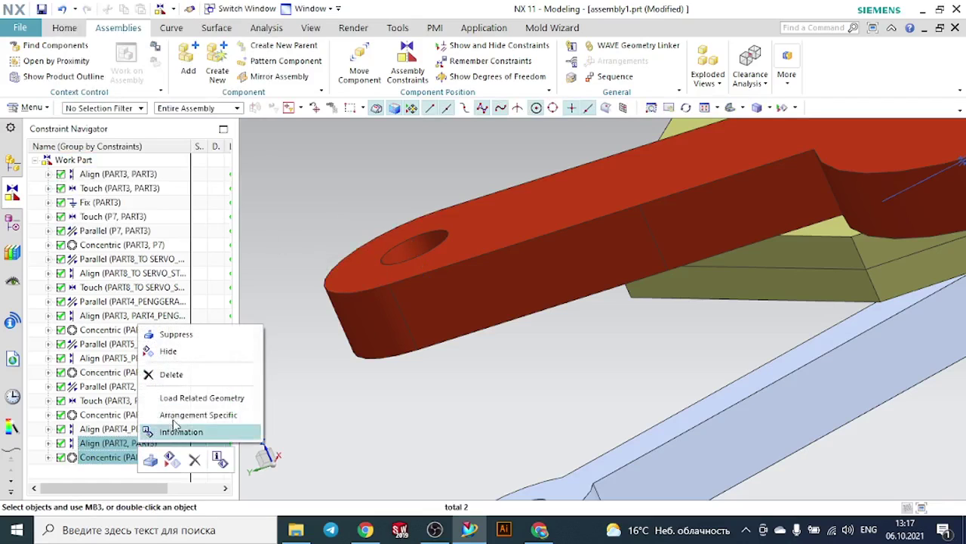
pyautogui.click(169, 375)
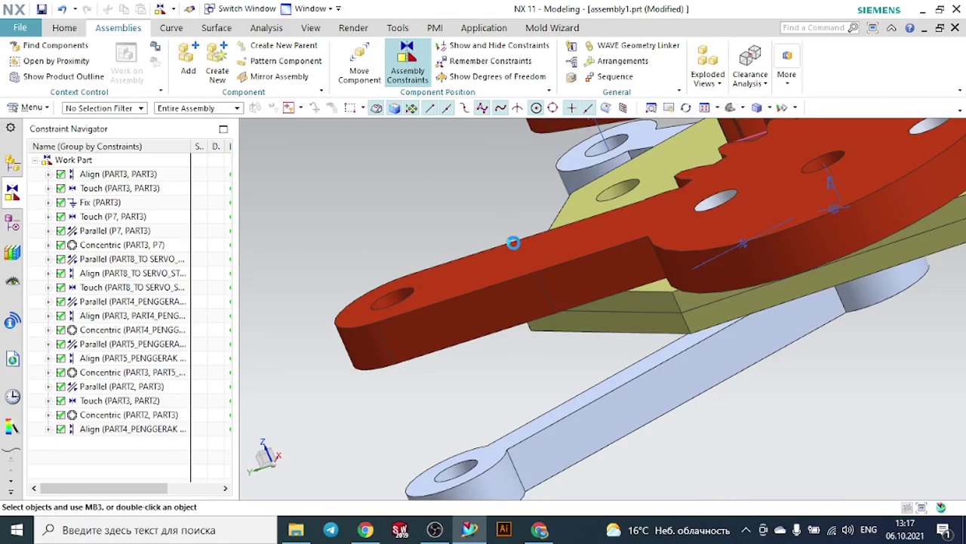
# Align the centerlines of the free part2 link's end hole and the Part5_Penggerak Kiri arm's end hole using Touch Align with Infer Center/Axis
pyautogui.scroll(-2, 513, 243)
pyautogui.scroll(3, 489, 403)
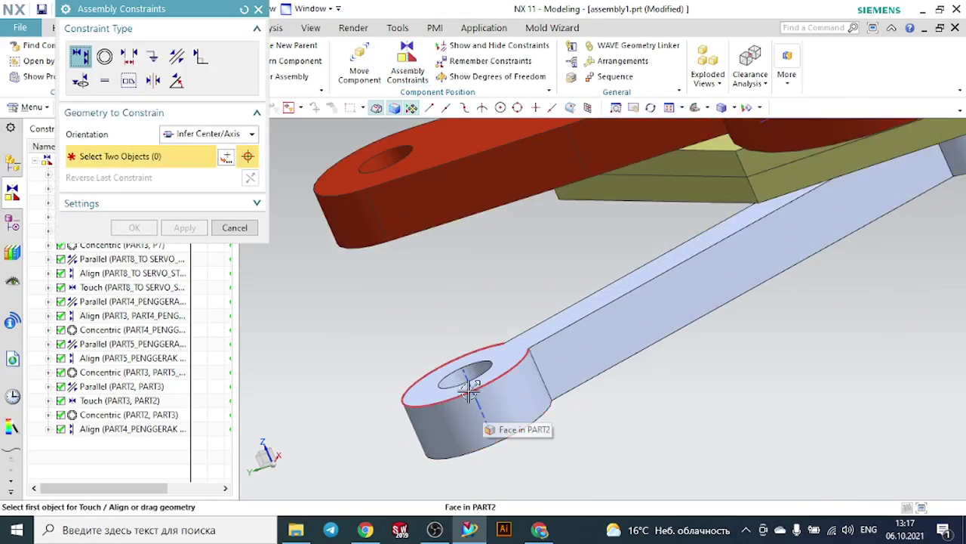
pyautogui.click(463, 373)
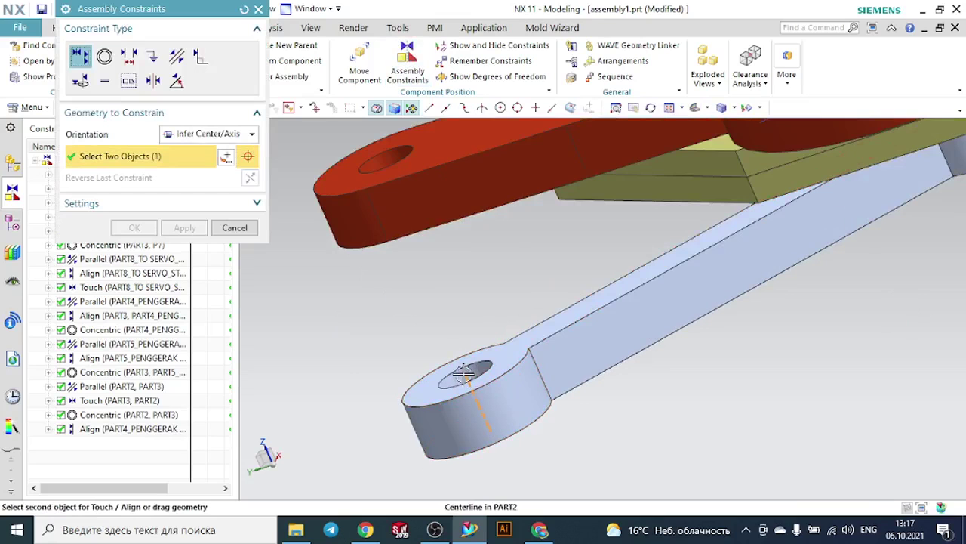
pyautogui.click(387, 155)
pyautogui.moveTo(388, 155); pyautogui.dragTo(407, 139, button='middle')
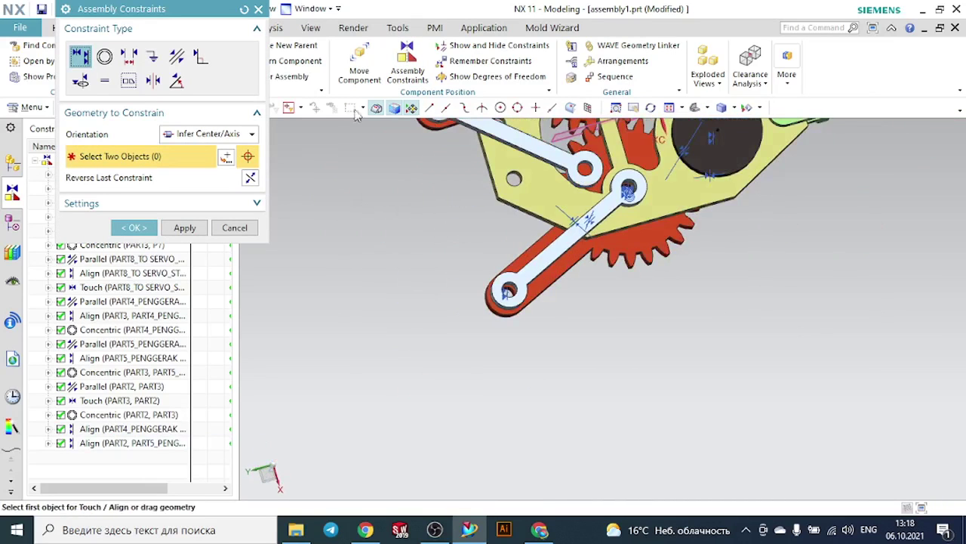
pyautogui.click(132, 227)
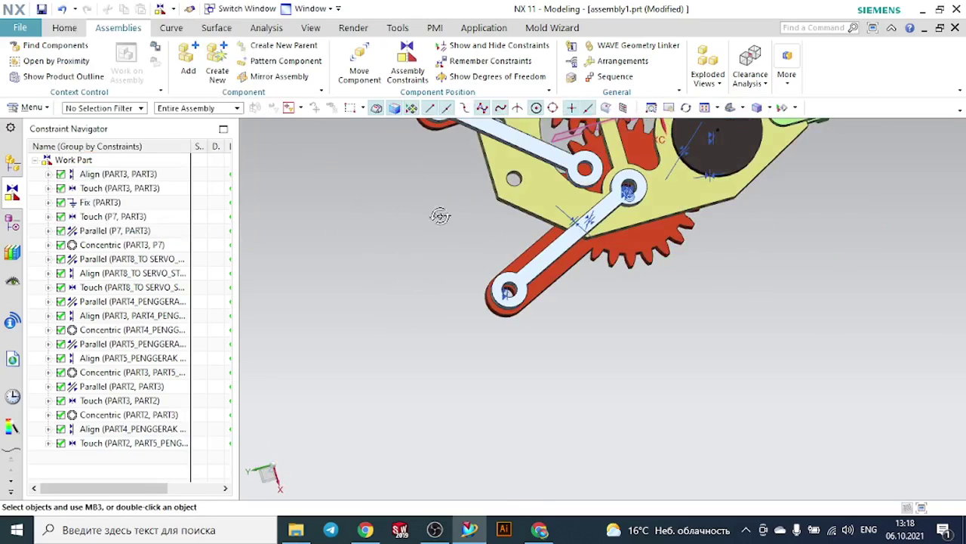
# Try a Concentric constraint between the free part2 link's unattached end hole and the PART3 plate's pivot hole for the Part5_Penggerak Kiri arm
pyautogui.moveTo(440, 216); pyautogui.dragTo(453, 238, button='middle')
pyautogui.scroll(3, 545, 219)
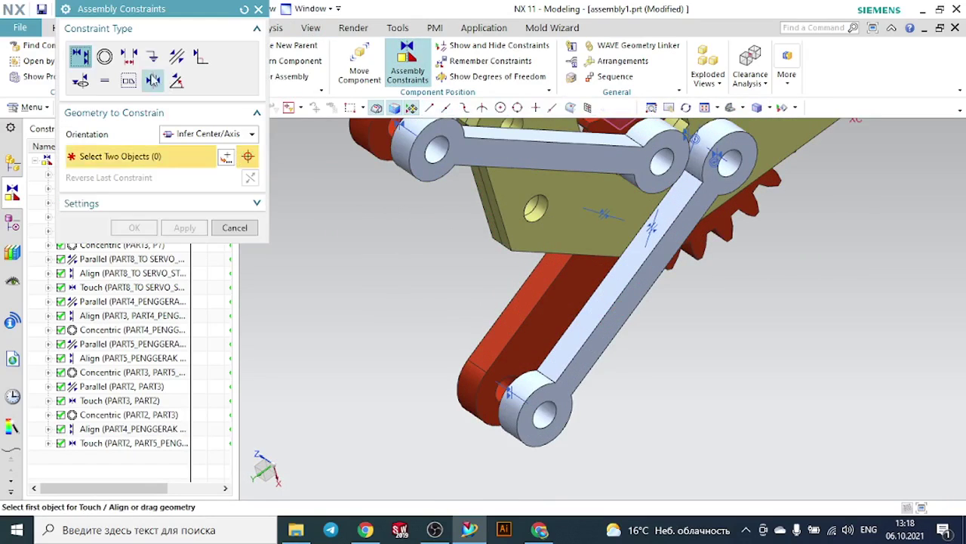
pyautogui.click(105, 57)
pyautogui.scroll(3, 559, 223)
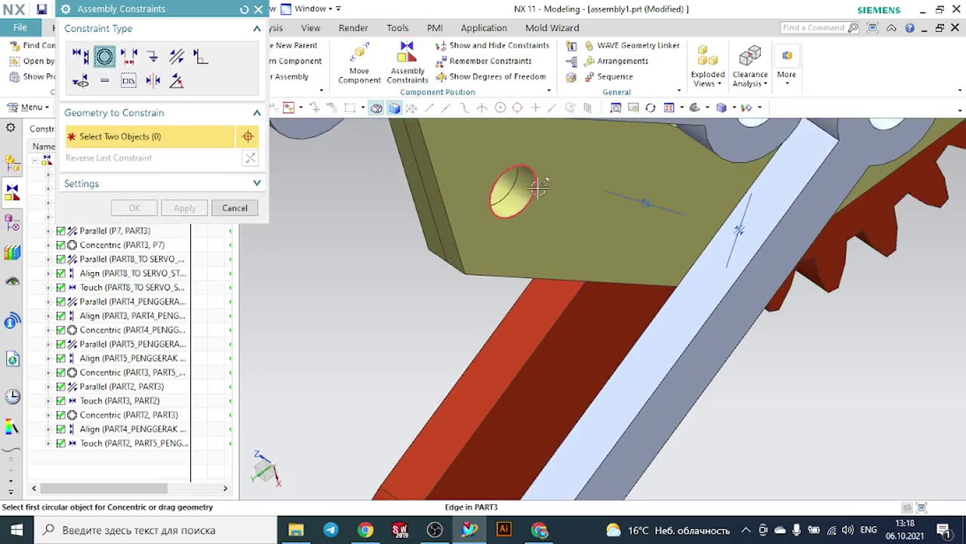
pyautogui.scroll(-5, 619, 249)
pyautogui.moveTo(701, 272); pyautogui.dragTo(647, 216, button='middle')
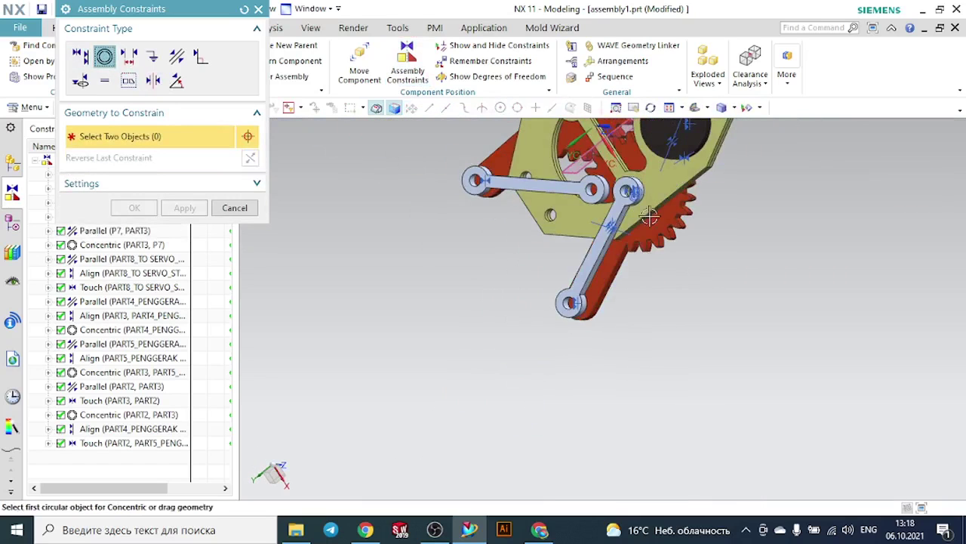
pyautogui.scroll(-3, 647, 219)
pyautogui.scroll(4, 640, 232)
pyautogui.scroll(4, 640, 268)
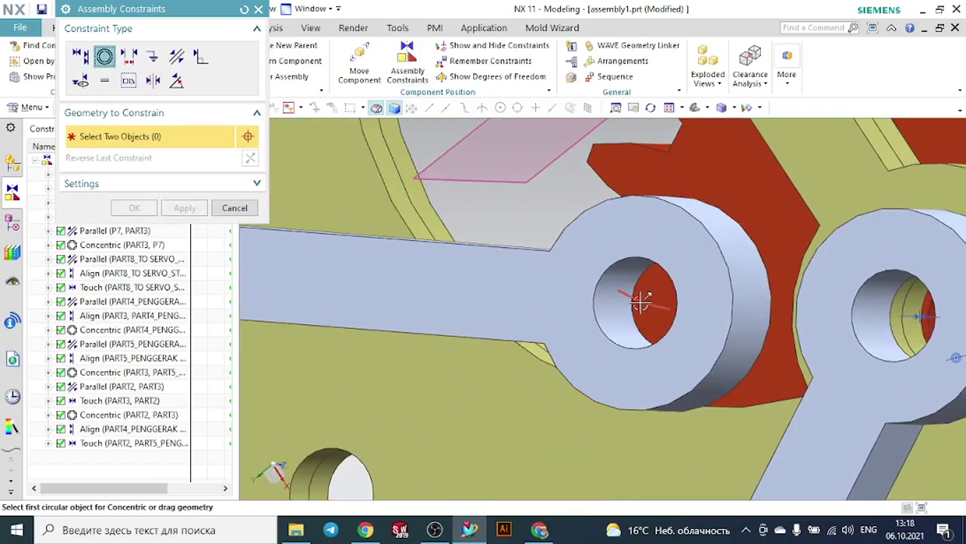
pyautogui.click(632, 278)
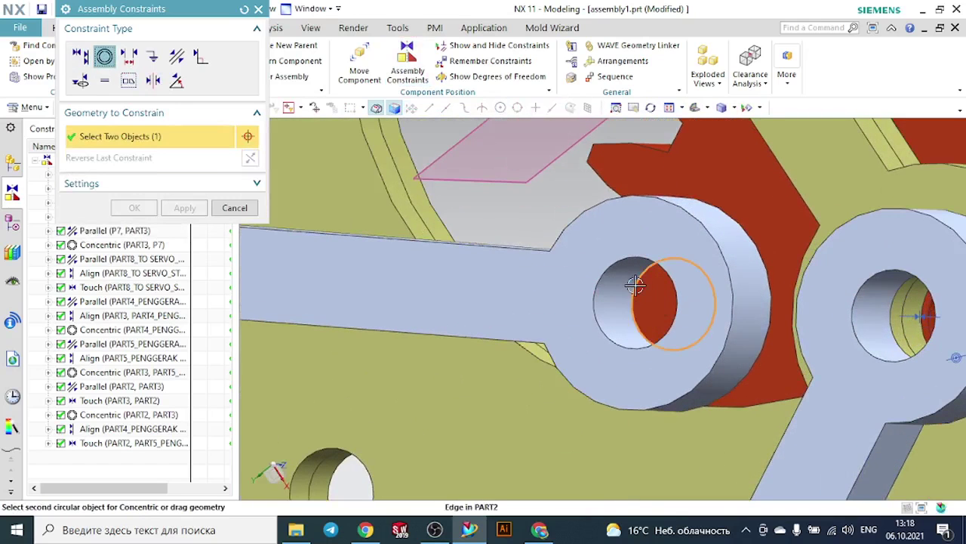
pyautogui.scroll(-5, 634, 281)
pyautogui.scroll(5, 604, 185)
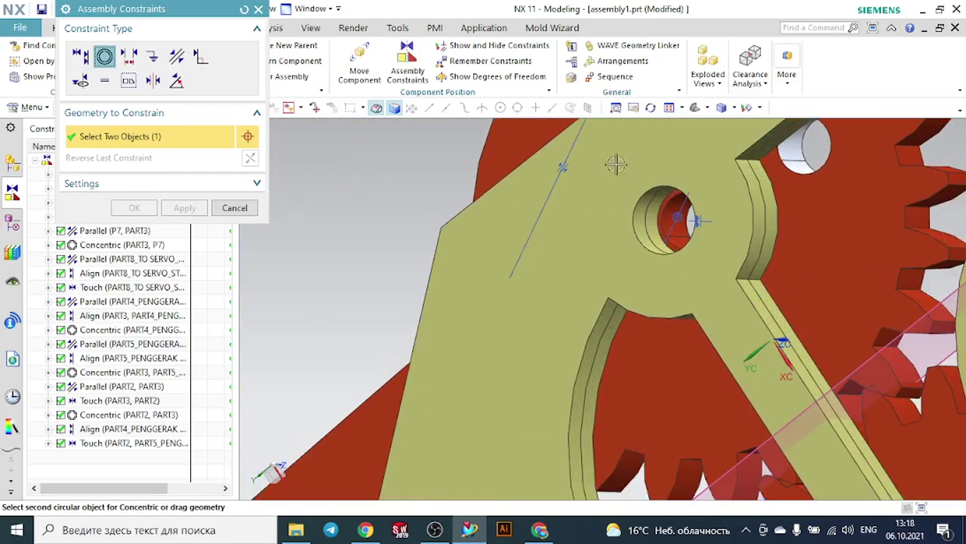
pyautogui.click(662, 188)
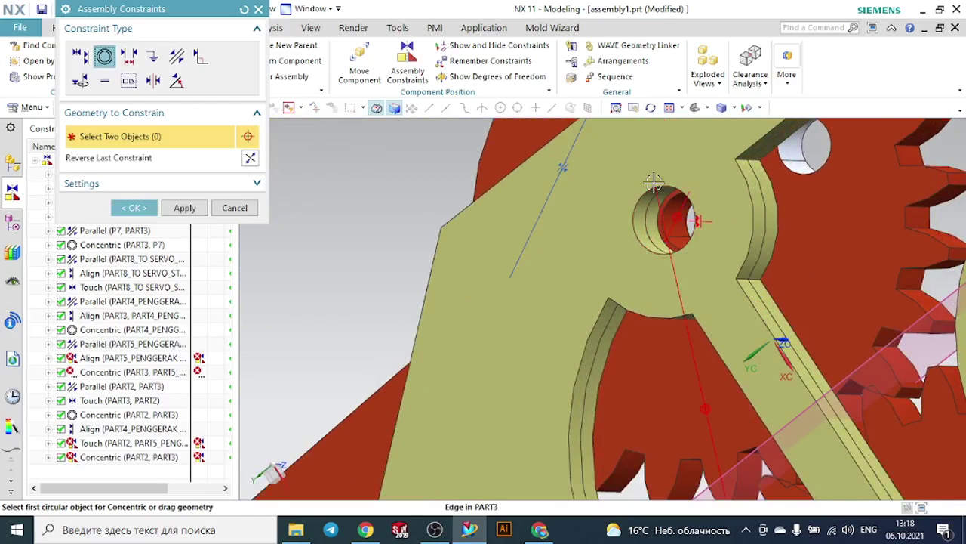
pyautogui.scroll(-3, 653, 183)
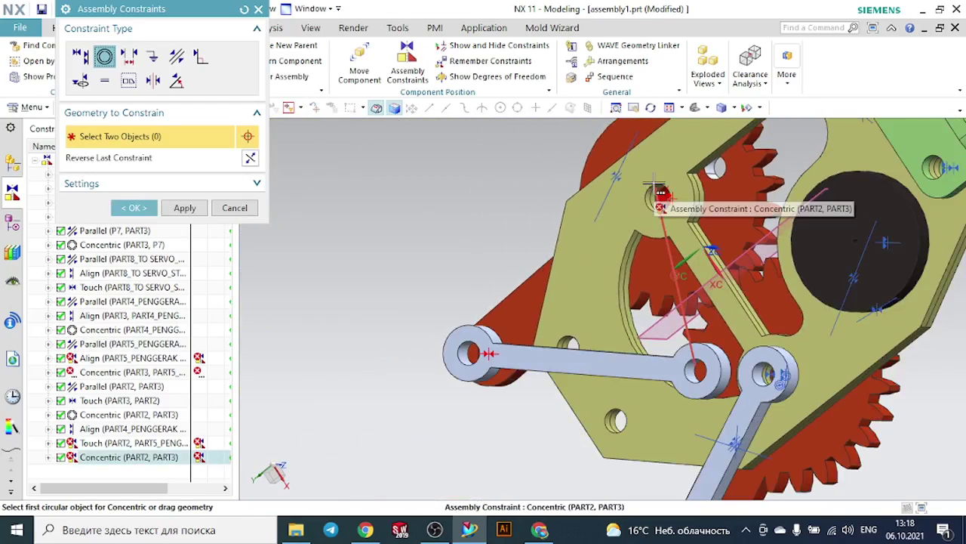
# Undo the Concentric constraint between the link and the plate, and leave the Assembly Constraints command
pyautogui.hotkey('ctrl', 'z')
pyautogui.scroll(-3, 647, 206)
pyautogui.moveTo(502, 252); pyautogui.dragTo(574, 256, button='middle')
pyautogui.scroll(2, 586, 254)
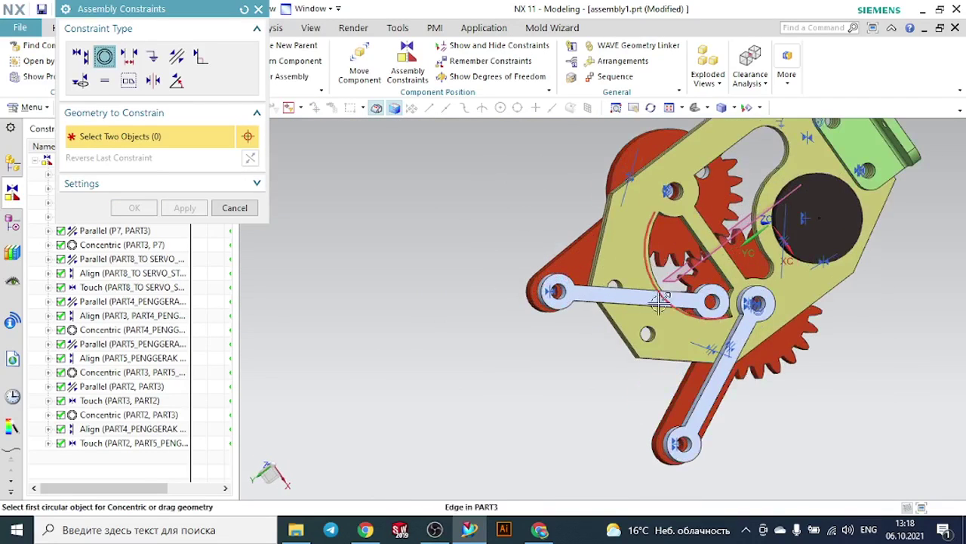
pyautogui.press('Escape')
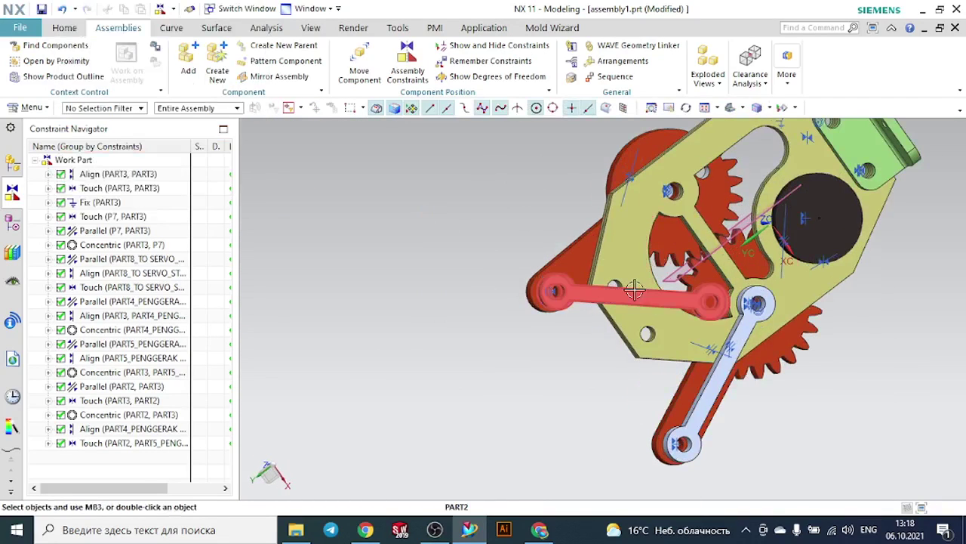
# Rotate the free part2 link 45° about its XC axis with Move Component's Dynamic motion
pyautogui.click(680, 298)
pyautogui.click(731, 267)
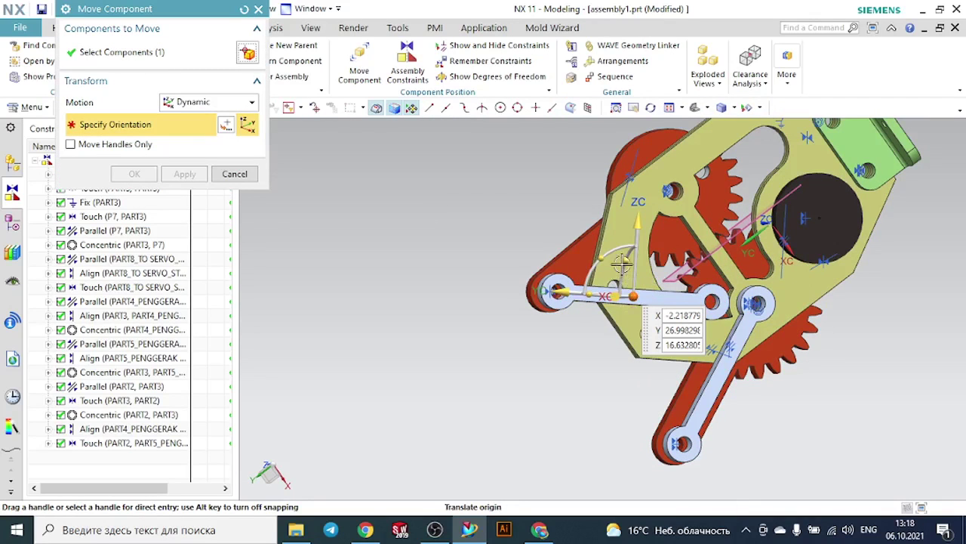
pyautogui.moveTo(620, 263); pyautogui.dragTo(634, 248)
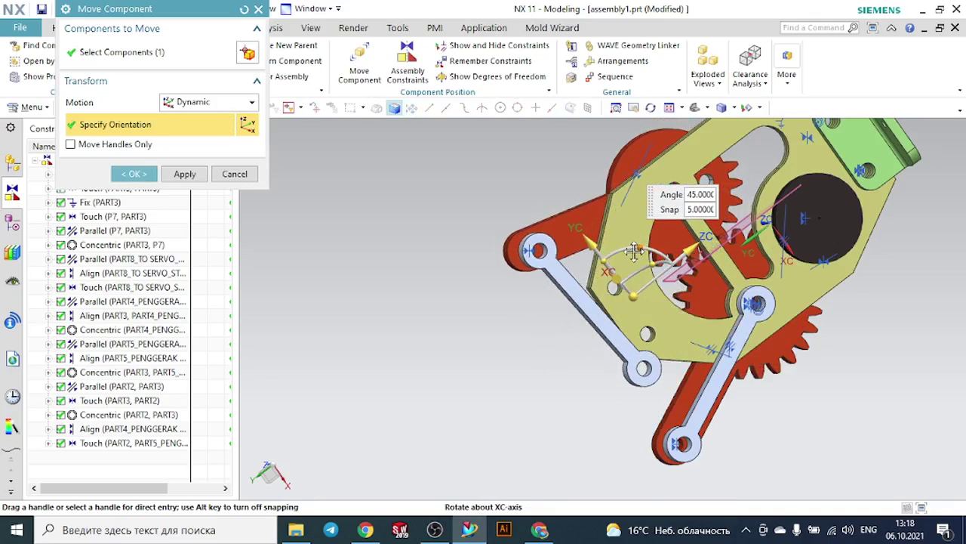
pyautogui.scroll(-3, 659, 261)
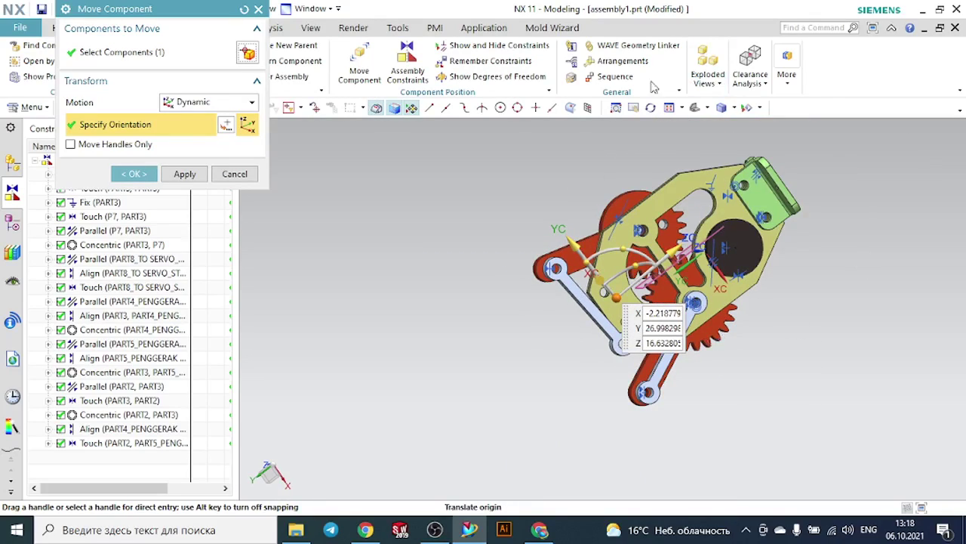
# Rotate the link further about its XC axis until it swings outward clear of the plate, and confirm the move
pyautogui.click(699, 108)
pyautogui.moveTo(736, 190); pyautogui.dragTo(620, 171, button='middle')
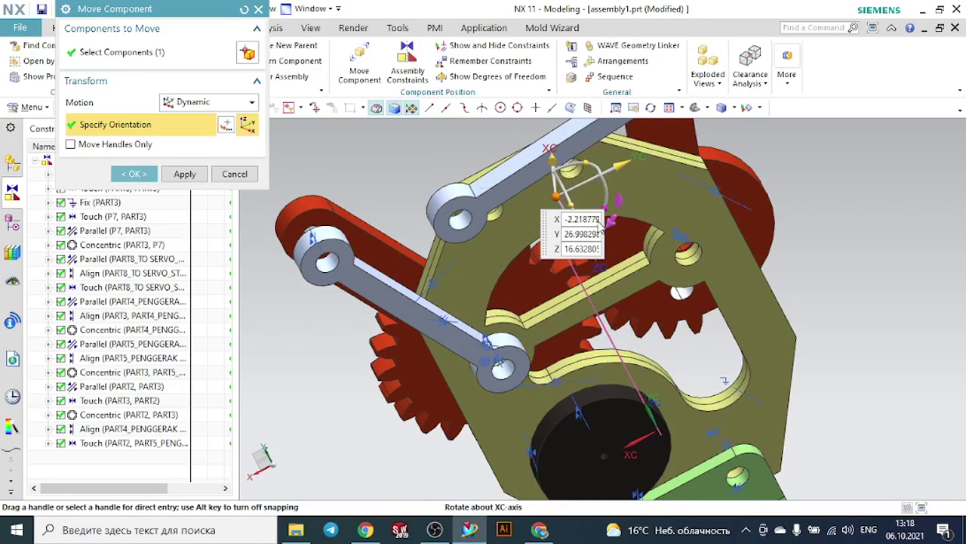
pyautogui.moveTo(604, 205); pyautogui.dragTo(560, 252)
pyautogui.scroll(-3, 560, 246)
pyautogui.scroll(-2, 704, 212)
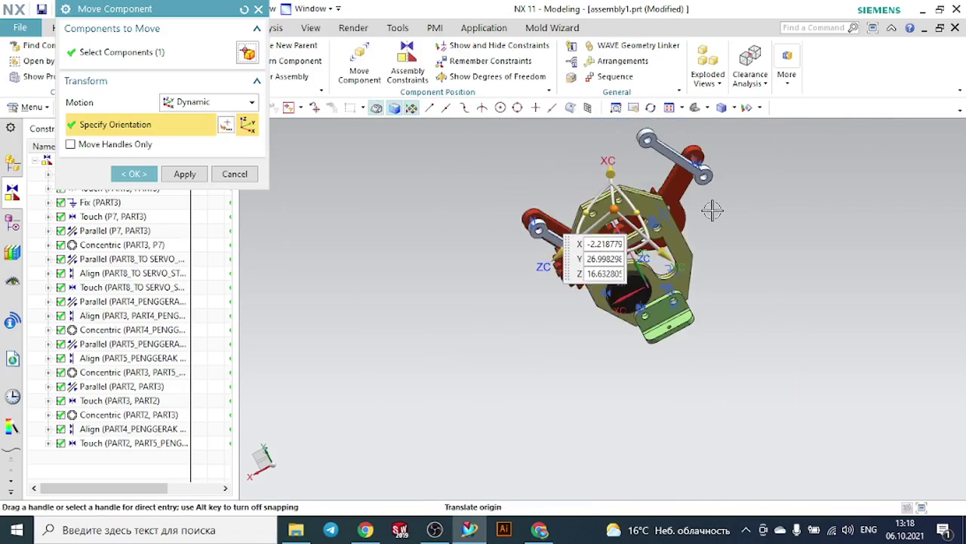
pyautogui.moveTo(754, 238); pyautogui.dragTo(736, 265, button='middle')
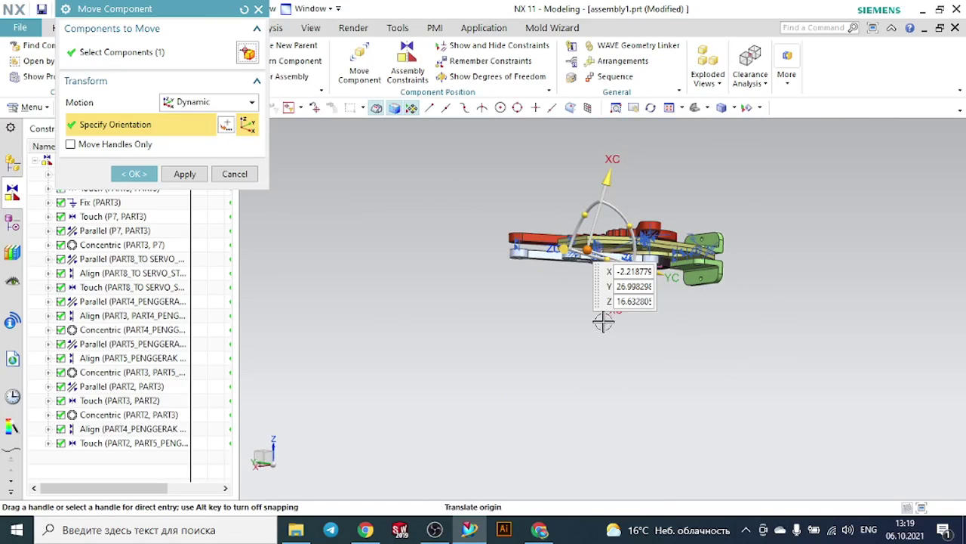
pyautogui.moveTo(592, 332); pyautogui.dragTo(551, 317, button='middle')
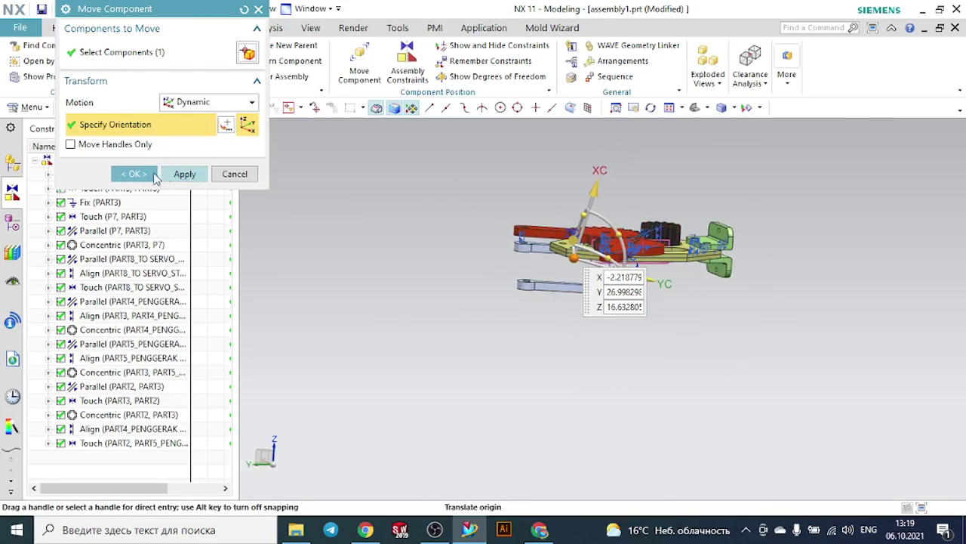
pyautogui.click(155, 177)
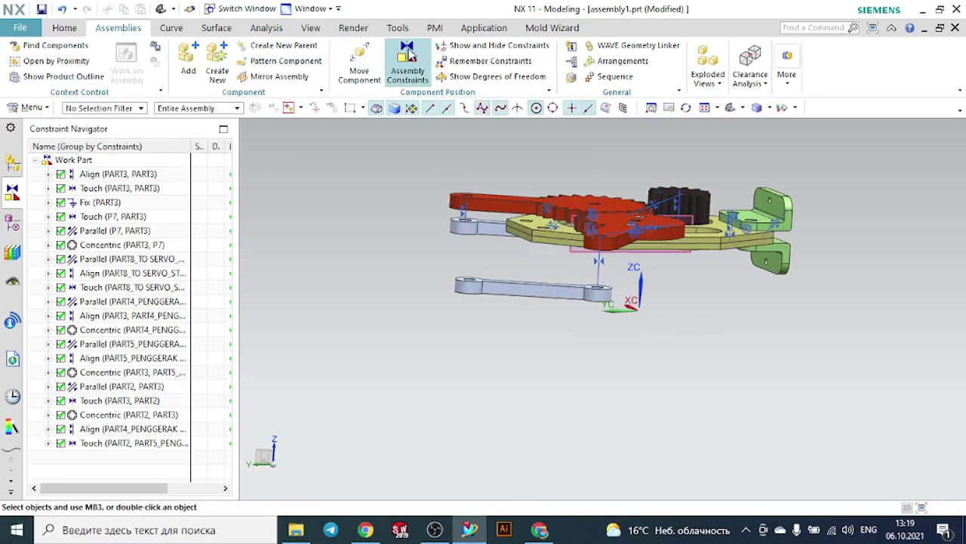
pyautogui.click(408, 64)
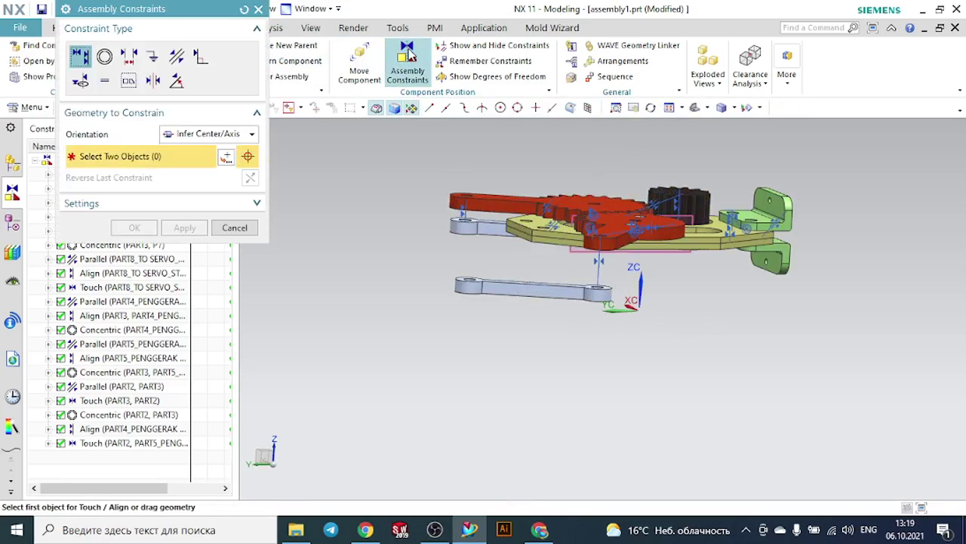
pyautogui.click(105, 56)
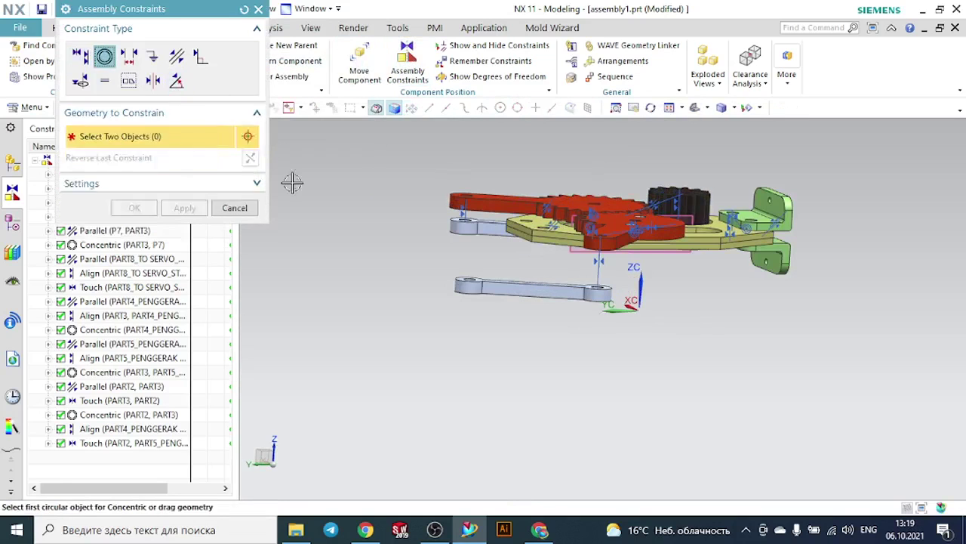
pyautogui.scroll(3, 613, 279)
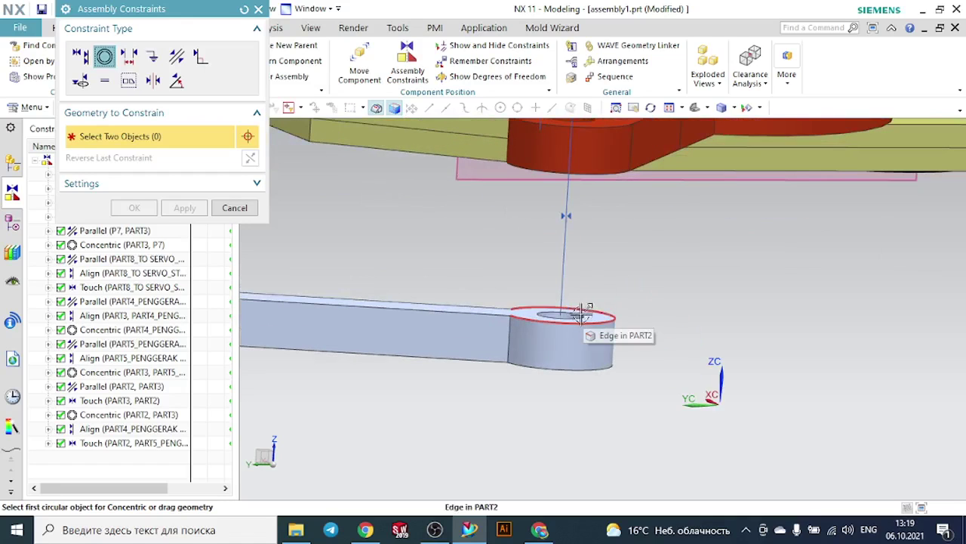
pyautogui.click(581, 315)
pyautogui.scroll(-2, 688, 308)
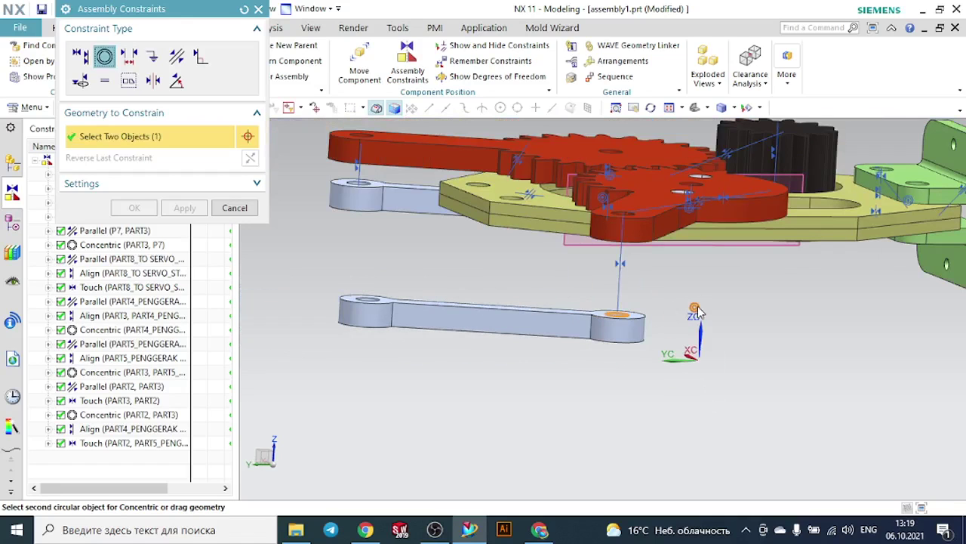
pyautogui.moveTo(697, 310)
pyautogui.mouseDown(button='middle')
pyautogui.moveTo(700, 298)
pyautogui.moveTo(681, 300)
pyautogui.mouseUp(button='middle')
pyautogui.click(252, 214)
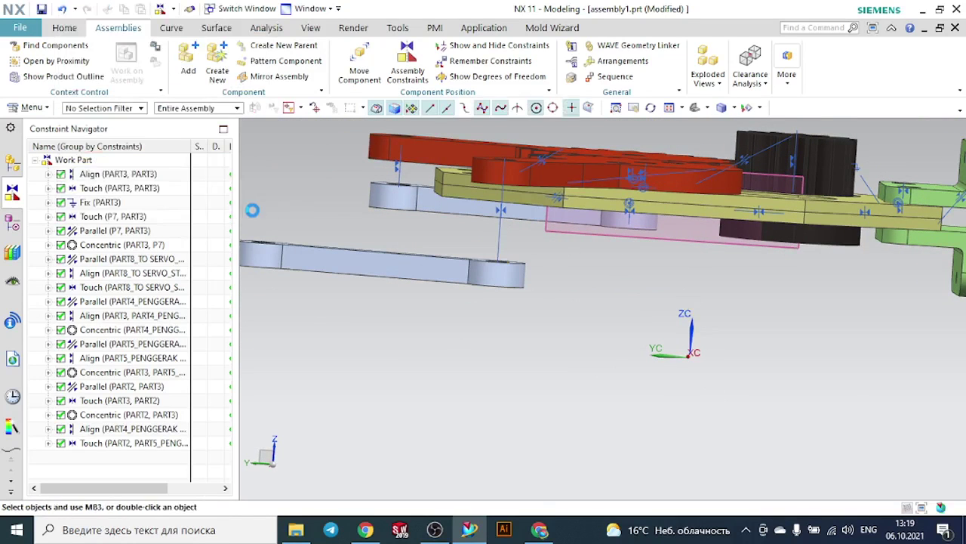
# Restart Assembly Constraints and reset its settings to Touch Align with the Prefer Touch orientation
pyautogui.moveTo(362, 248); pyautogui.dragTo(456, 327, button='middle')
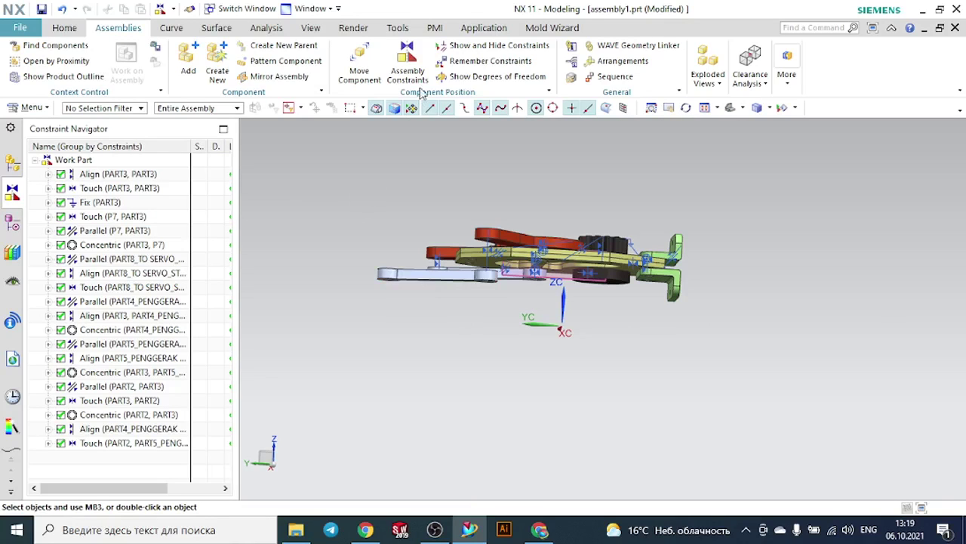
pyautogui.scroll(3, 394, 279)
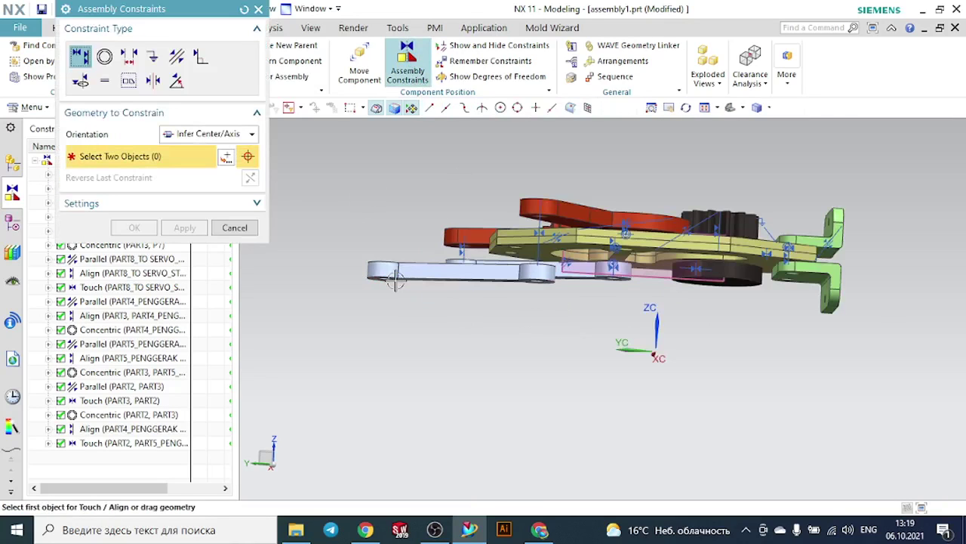
pyautogui.moveTo(394, 184); pyautogui.dragTo(339, 233, button='middle')
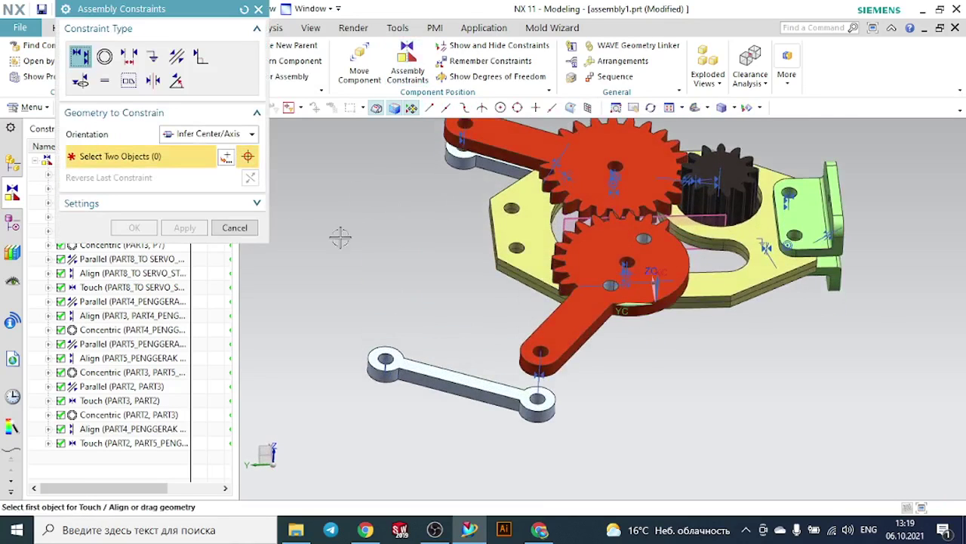
pyautogui.scroll(5, 412, 316)
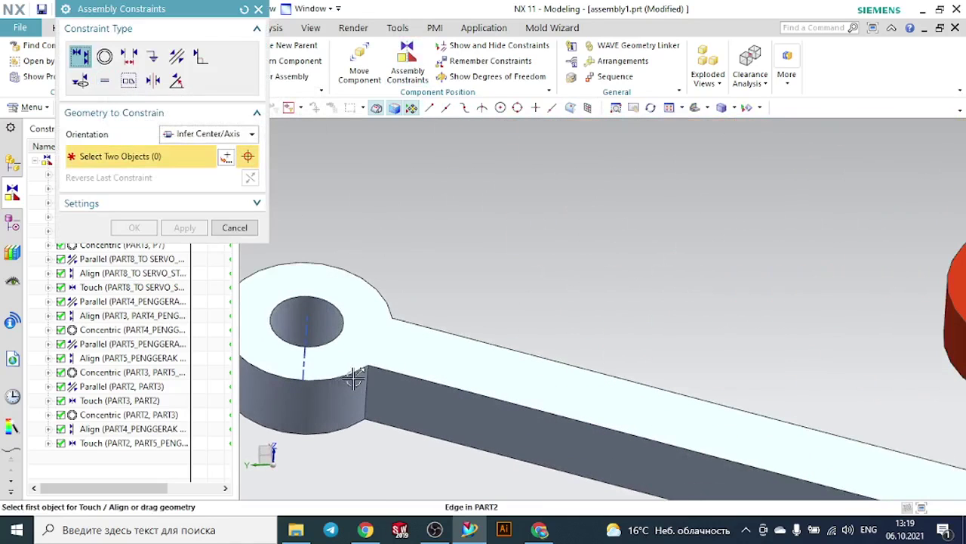
pyautogui.click(308, 323)
pyautogui.click(244, 9)
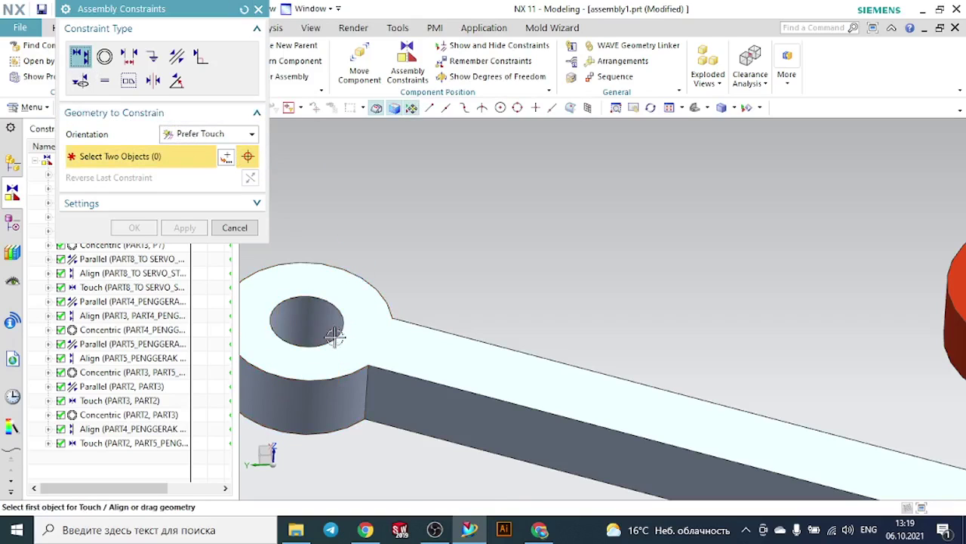
# Try to align the link's unattached end hole centerline with the PART3 plate's pivot hole using Touch Align with Prefer Touch, then undo it
pyautogui.click(321, 330)
pyautogui.scroll(-3, 370, 268)
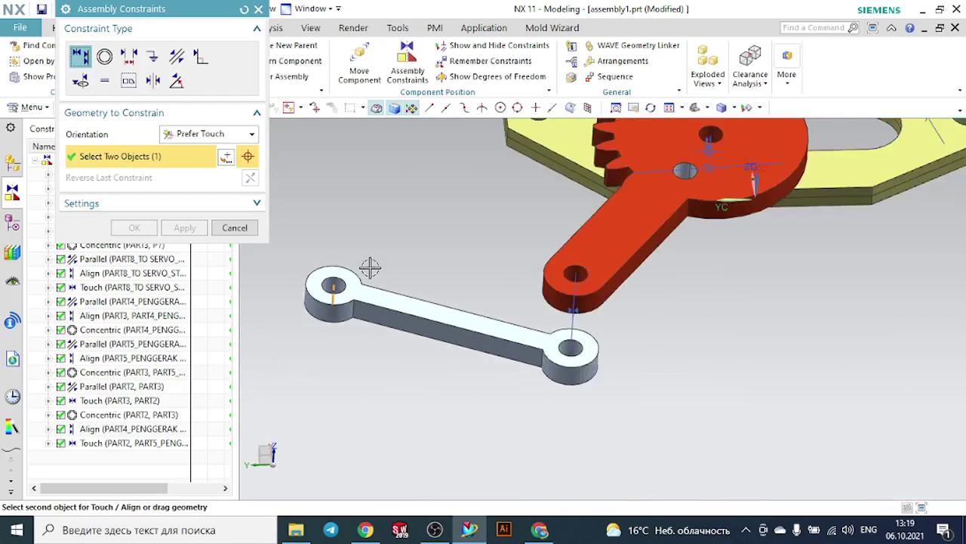
pyautogui.scroll(-3, 370, 268)
pyautogui.moveTo(584, 260); pyautogui.dragTo(559, 149, button='middle')
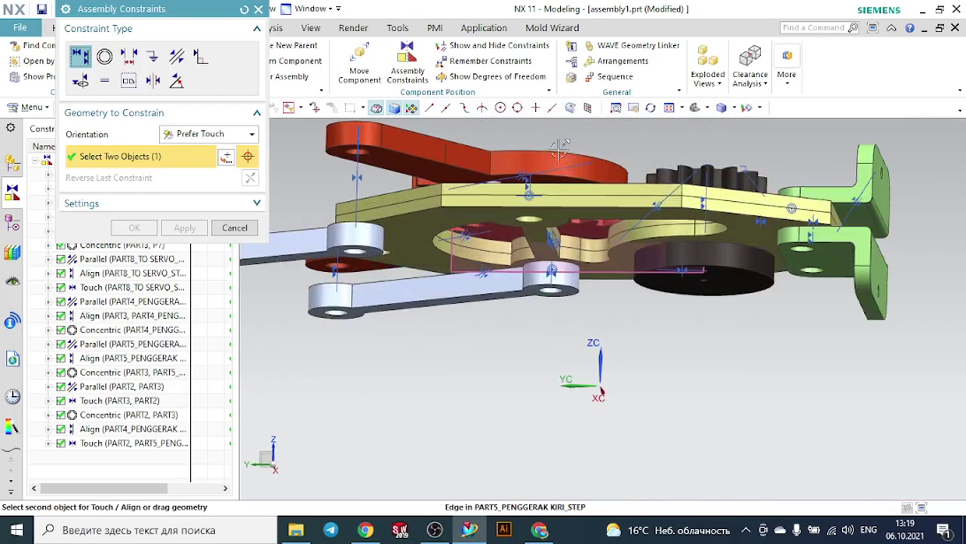
pyautogui.moveTo(555, 275); pyautogui.dragTo(521, 188, button='middle')
pyautogui.scroll(3, 514, 178)
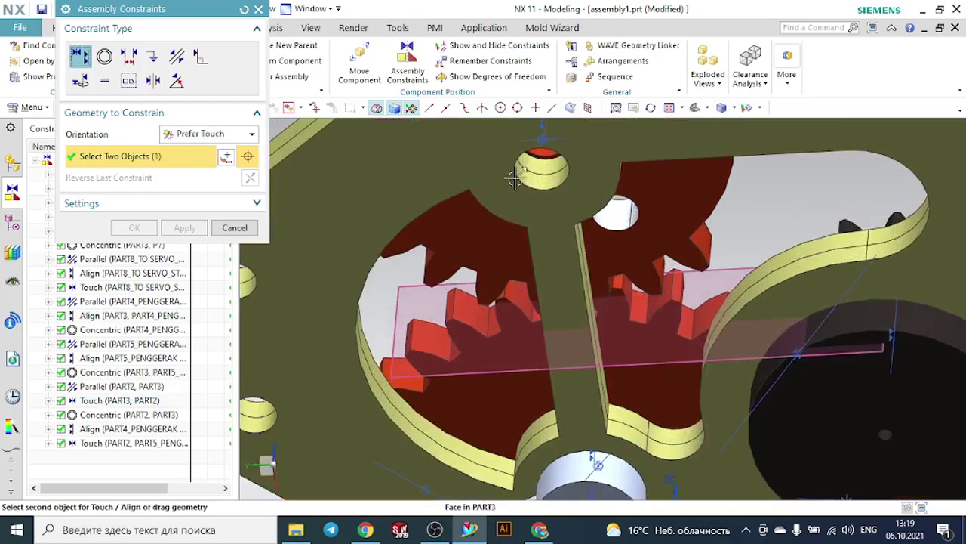
pyautogui.scroll(3, 544, 164)
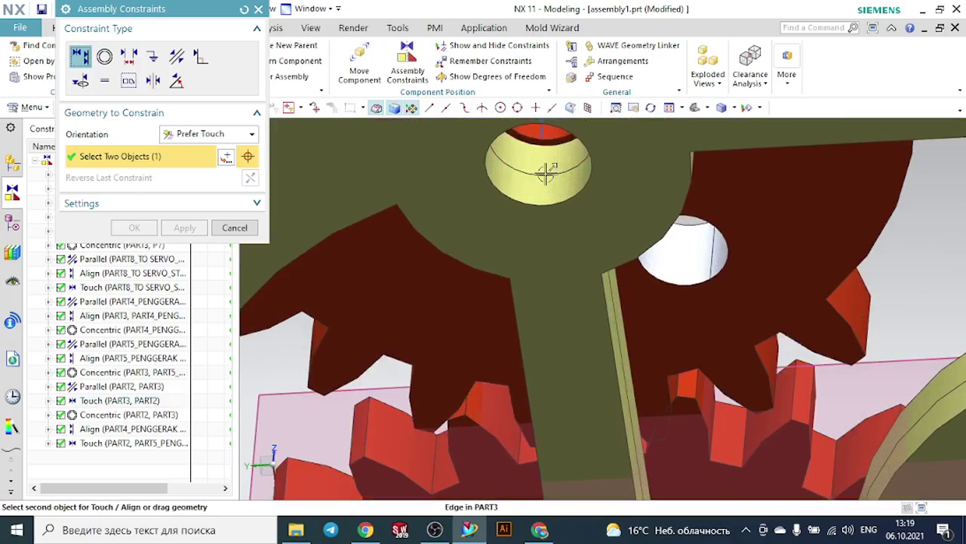
pyautogui.click(542, 132)
pyautogui.scroll(-5, 542, 151)
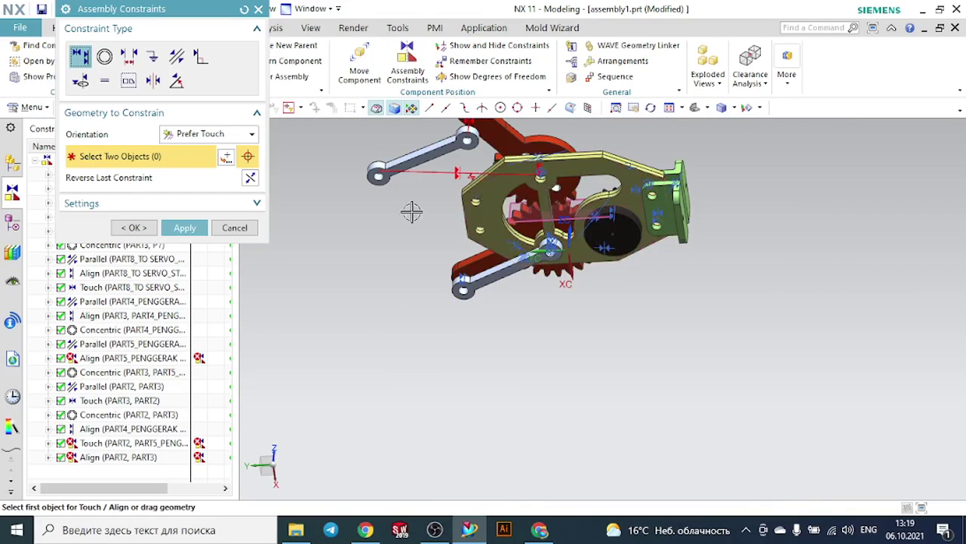
pyautogui.moveTo(411, 212); pyautogui.dragTo(426, 259, button='middle')
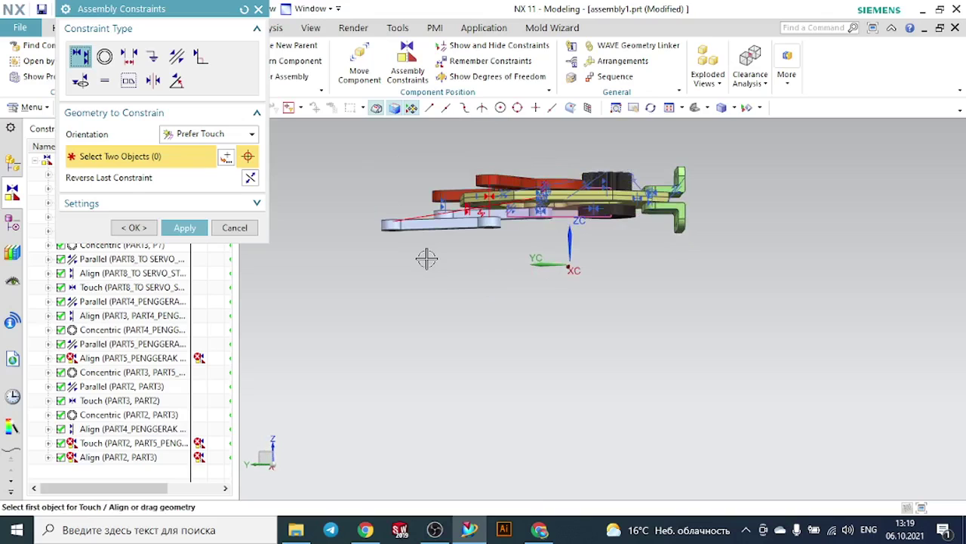
pyautogui.hotkey('ctrl', 'z')
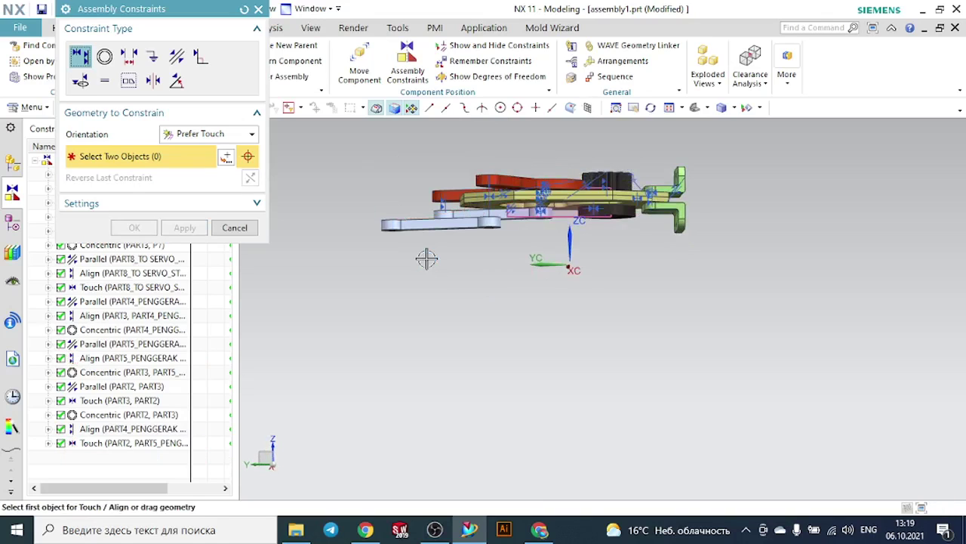
pyautogui.scroll(2, 429, 225)
pyautogui.click(409, 225)
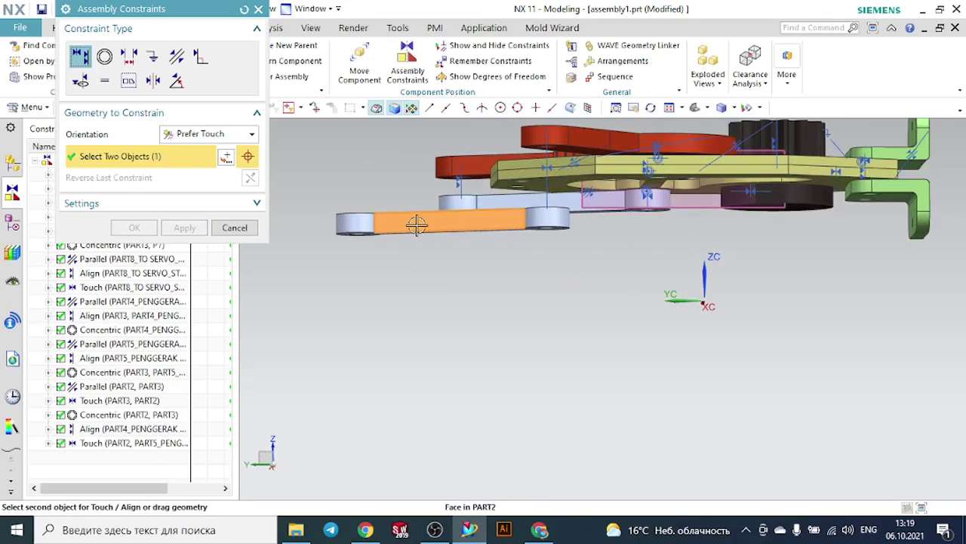
pyautogui.press('Escape')
# Try to reposition the free part2 link with Move Component's Dynamic motion while its Touch constraint is still active
pyautogui.moveTo(438, 244); pyautogui.dragTo(460, 319, button='middle')
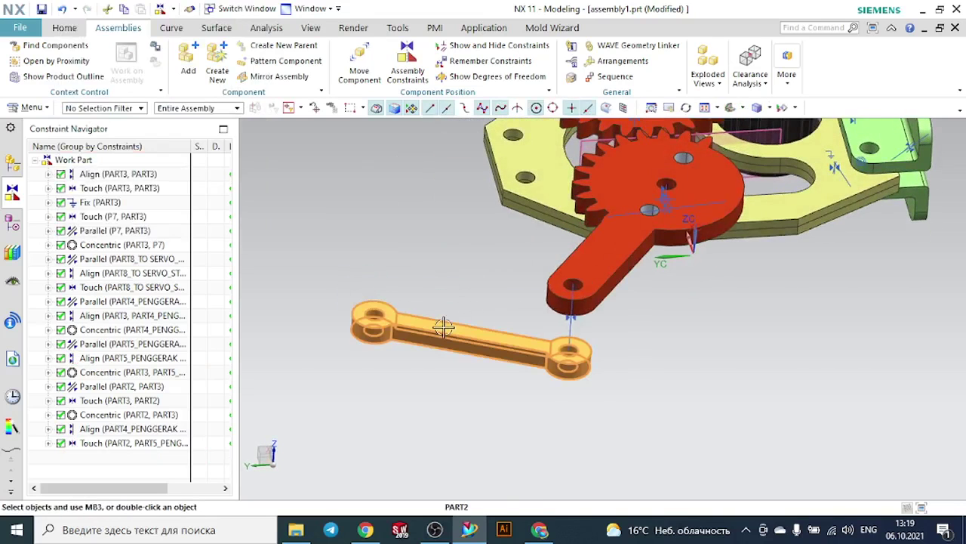
pyautogui.click(444, 327)
pyautogui.click(538, 303)
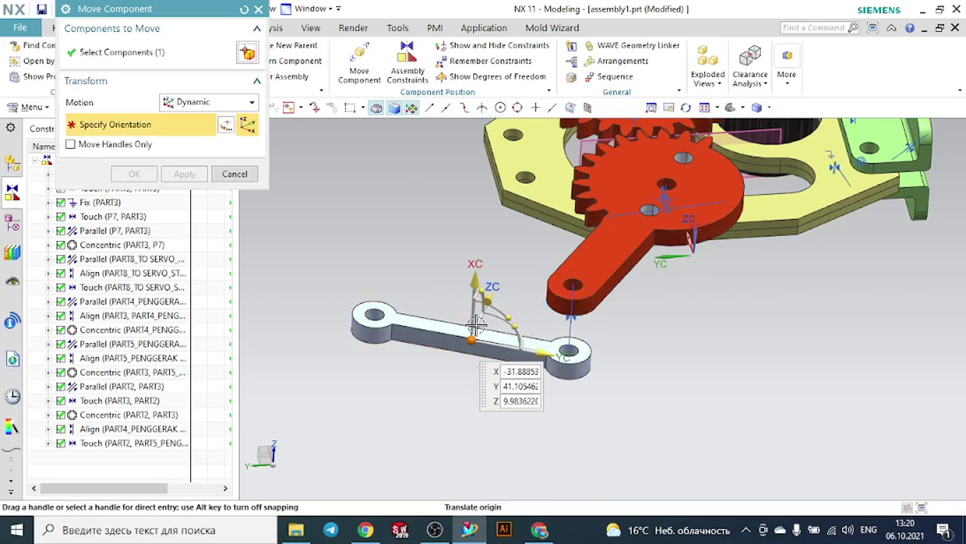
pyautogui.moveTo(529, 332); pyautogui.dragTo(526, 307)
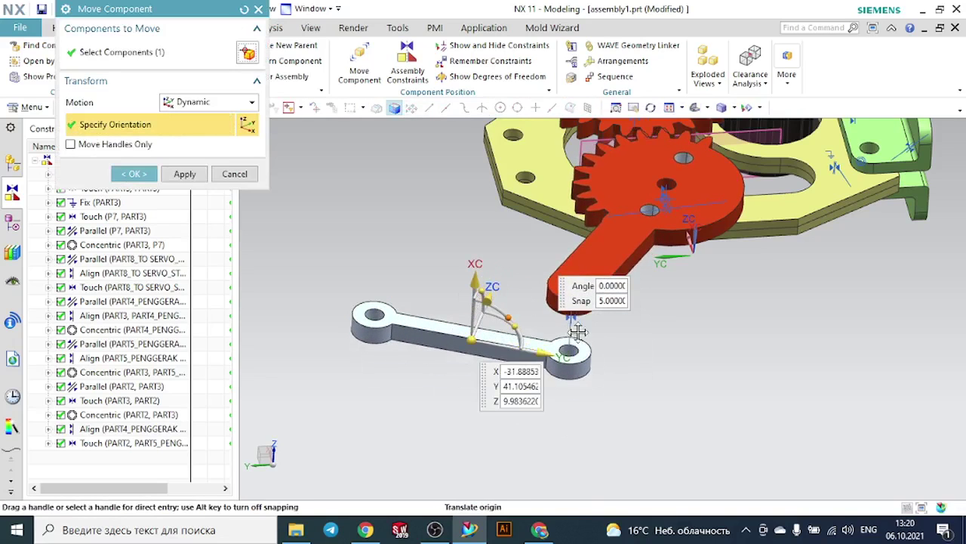
pyautogui.moveTo(580, 335); pyautogui.dragTo(544, 341, button='middle')
pyautogui.moveTo(476, 325)
pyautogui.mouseDown()
pyautogui.moveTo(431, 273)
pyautogui.moveTo(361, 262)
pyautogui.moveTo(477, 312)
pyautogui.moveTo(489, 343)
pyautogui.moveTo(484, 328)
pyautogui.mouseUp()
pyautogui.press('Escape')
# Delete the Touch constraint between the free part2 link and the Part5_Penggerak Kiri arm
pyautogui.click(581, 287)
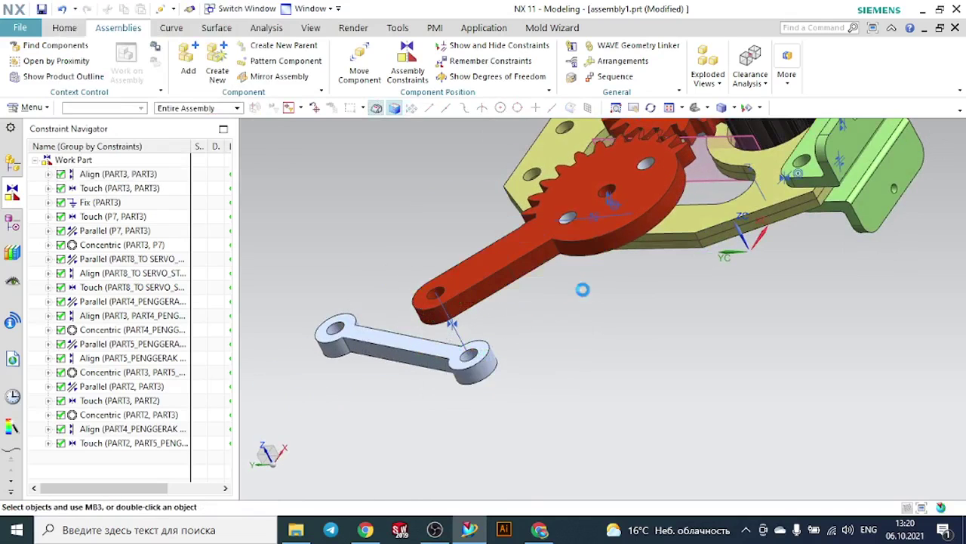
pyautogui.click(457, 325)
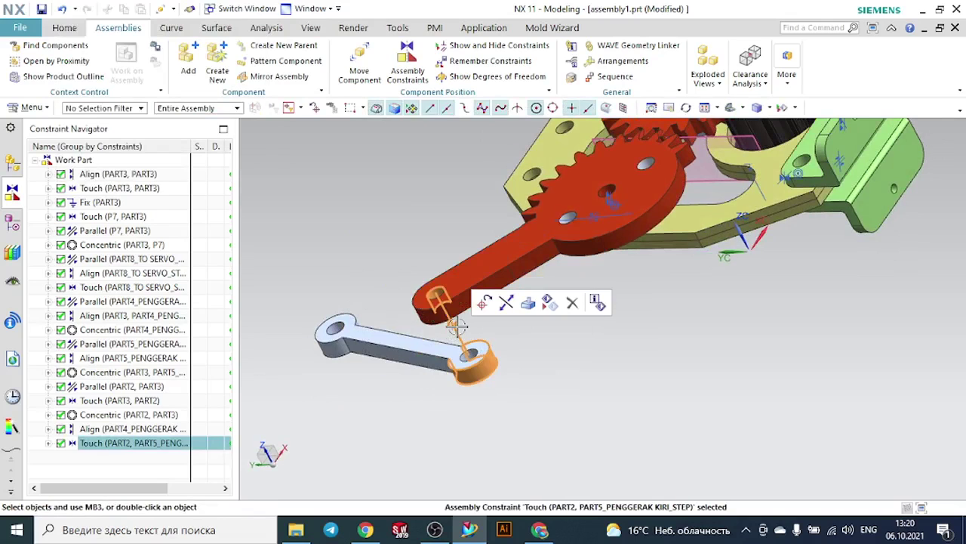
pyautogui.press('Delete')
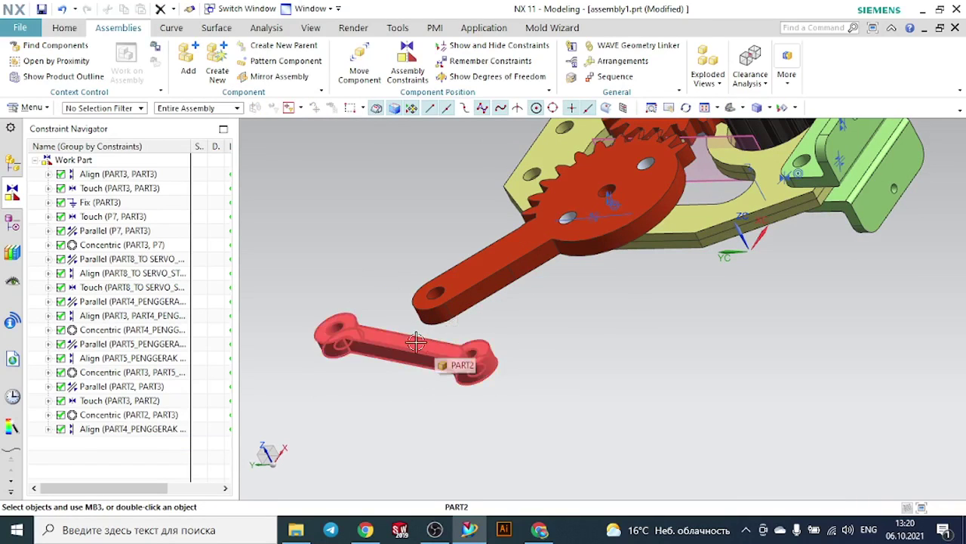
# Move the freed link with Dynamic motion to the underside of the PART3 plate, about X -22.97, Y 12.27, Z 10.13, and confirm
pyautogui.click(403, 340)
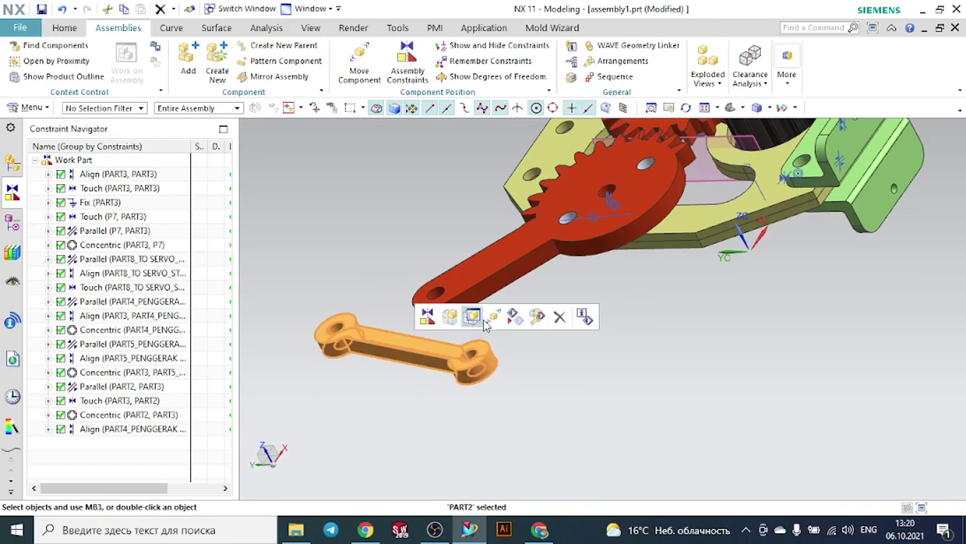
pyautogui.click(482, 319)
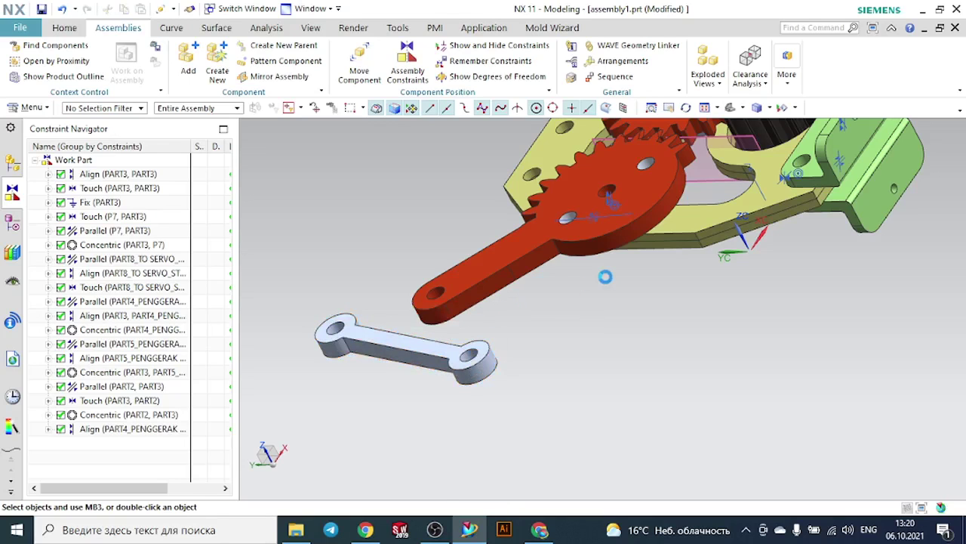
pyautogui.scroll(-2, 576, 332)
pyautogui.scroll(1, 625, 387)
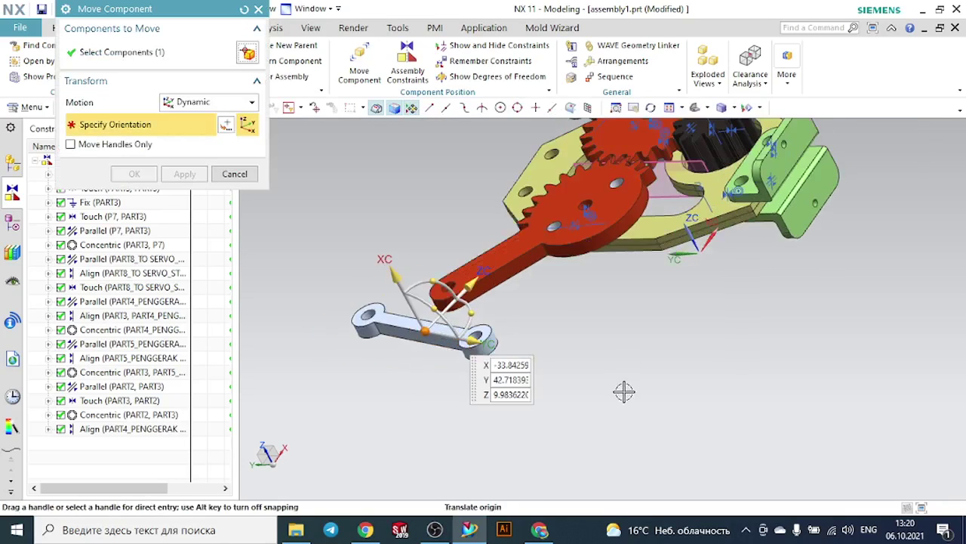
pyautogui.moveTo(625, 391); pyautogui.dragTo(626, 361, button='middle')
pyautogui.moveTo(420, 325); pyautogui.dragTo(566, 267)
pyautogui.moveTo(657, 337); pyautogui.dragTo(636, 323, button='middle')
pyautogui.moveTo(510, 263); pyautogui.dragTo(721, 281)
pyautogui.click(524, 278)
pyautogui.moveTo(794, 307); pyautogui.dragTo(370, 155, button='middle')
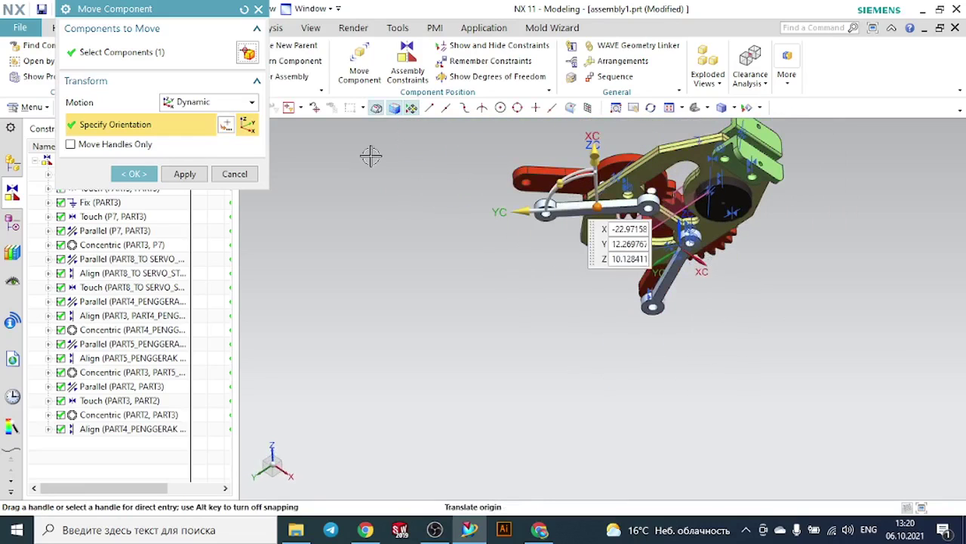
pyautogui.click(133, 174)
# Add a Concentric constraint between the PART3 plate's free pivot hole edge and the upper hole edge at the moved link's nearer end
pyautogui.moveTo(513, 209); pyautogui.dragTo(525, 175, button='middle')
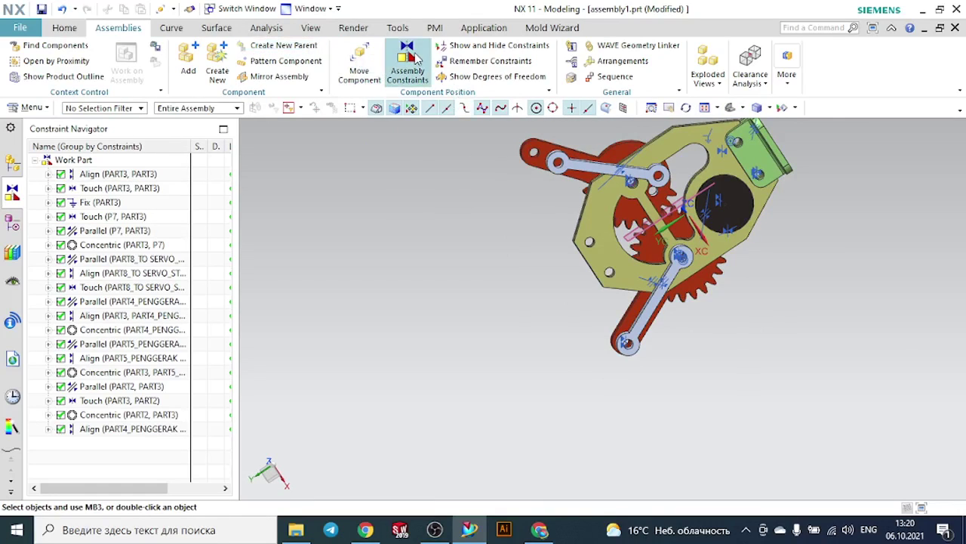
pyautogui.click(408, 65)
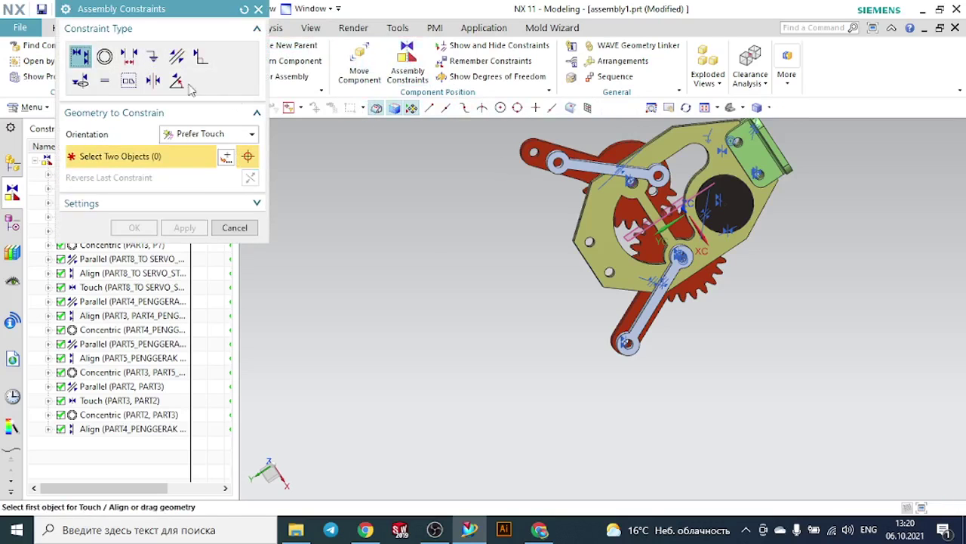
pyautogui.moveTo(463, 202); pyautogui.dragTo(520, 211, button='middle')
pyautogui.scroll(5, 675, 192)
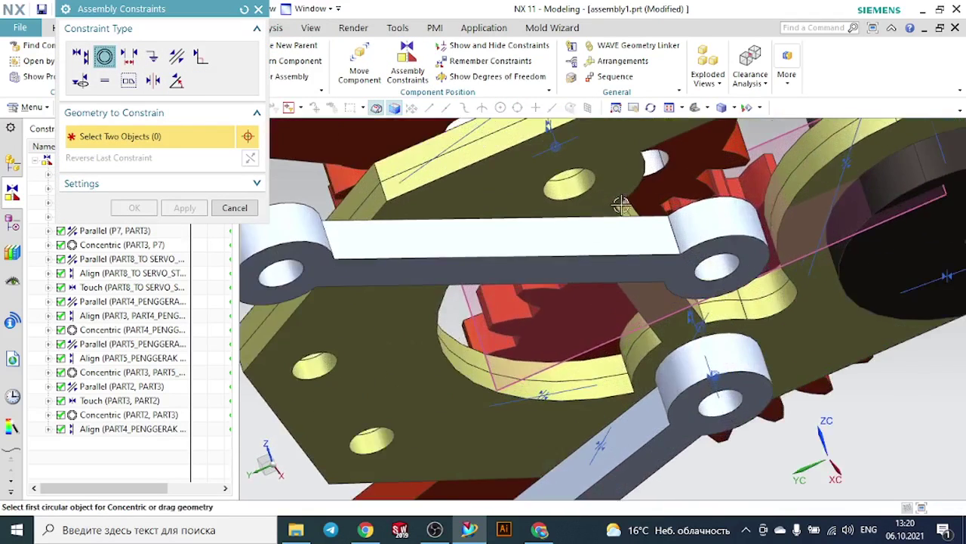
pyautogui.click(581, 174)
pyautogui.scroll(-5, 670, 225)
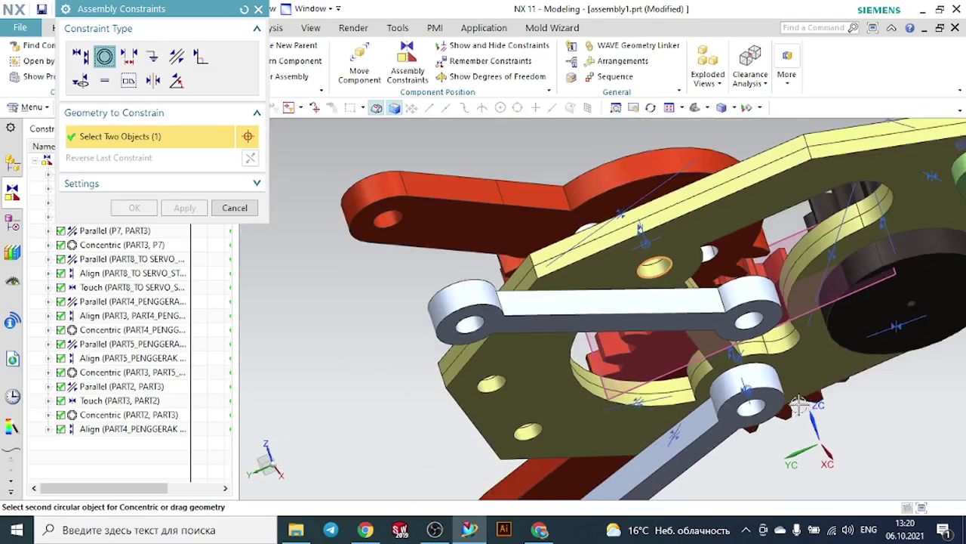
pyautogui.moveTo(446, 358); pyautogui.dragTo(434, 391, button='middle')
pyautogui.scroll(5, 823, 365)
pyautogui.scroll(1, 823, 362)
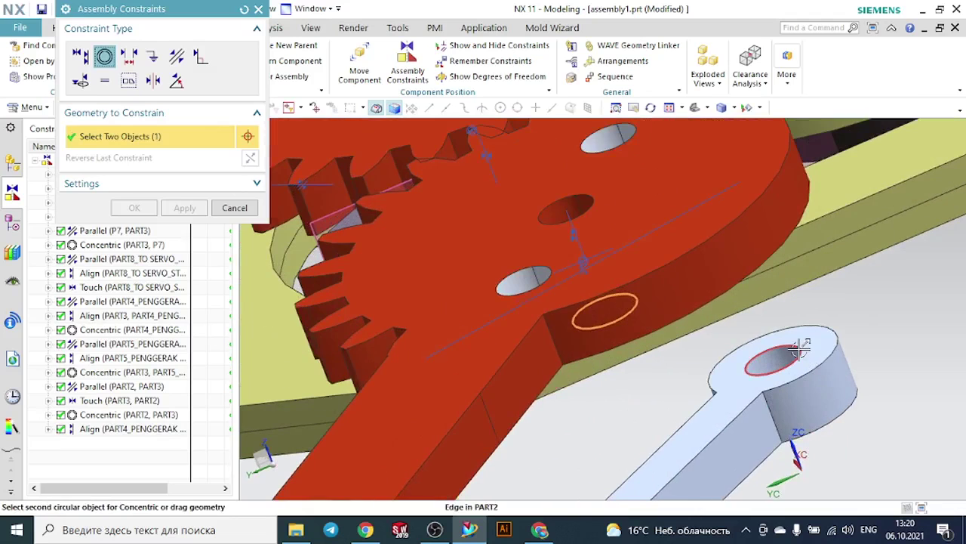
pyautogui.click(798, 350)
# Align the centerline of the link's other end with the Part5_Penggerak Kiri arm's end hole using Touch Align with Infer Center/Axis, and confirm
pyautogui.scroll(-3, 798, 350)
pyautogui.moveTo(762, 414); pyautogui.dragTo(574, 355, button='middle')
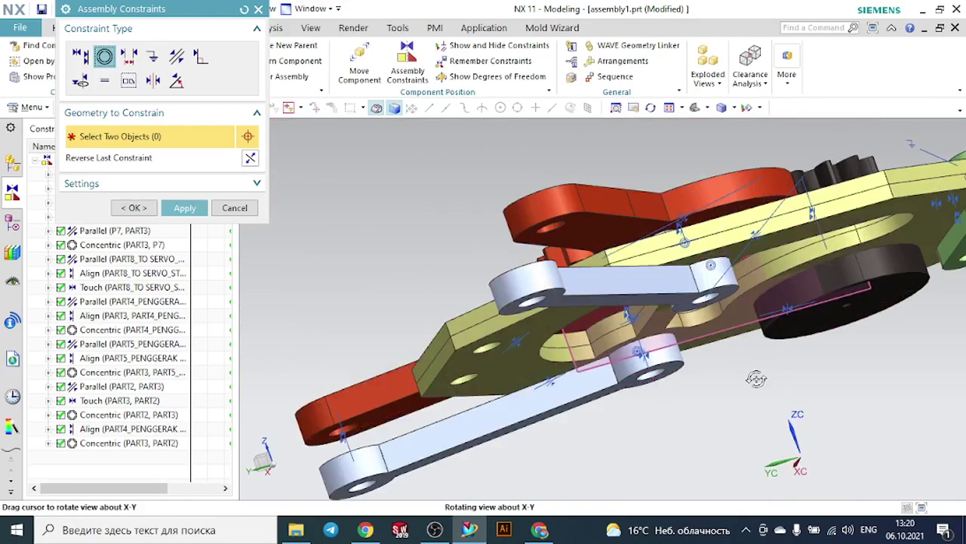
pyautogui.click(80, 56)
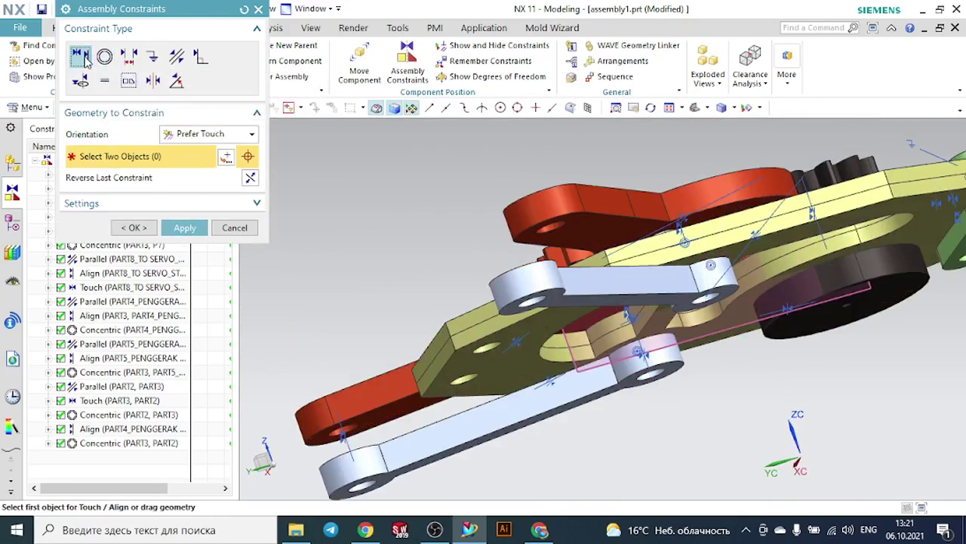
pyautogui.click(198, 135)
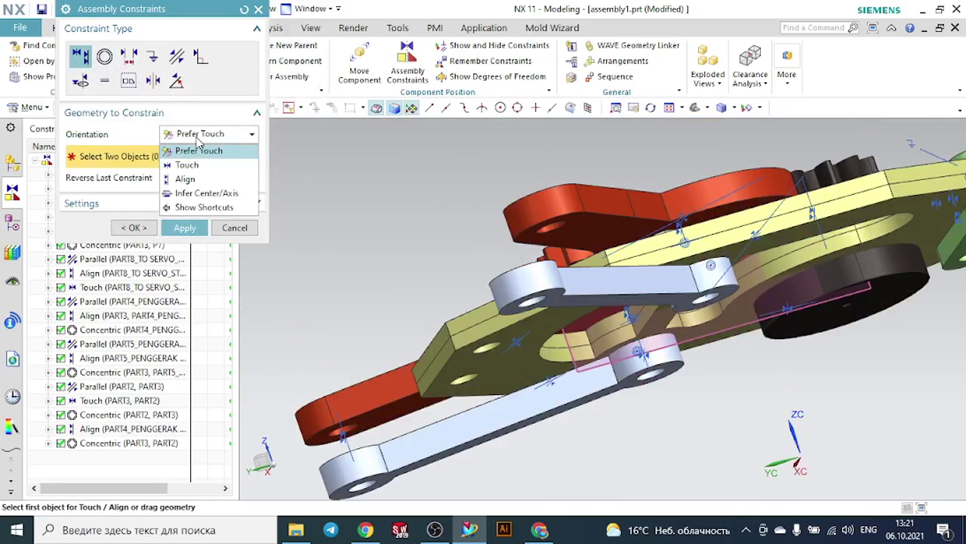
pyautogui.click(190, 194)
pyautogui.scroll(5, 544, 298)
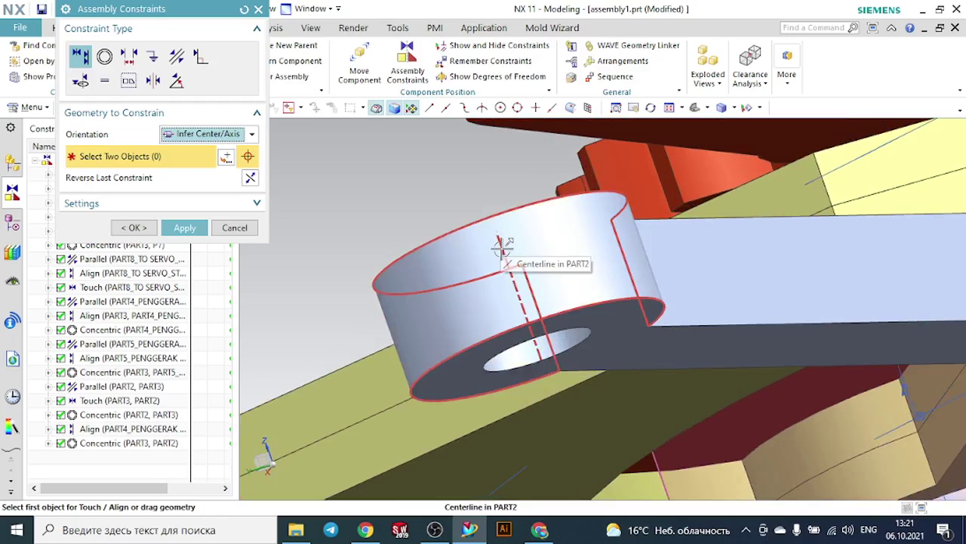
pyautogui.click(502, 247)
pyautogui.scroll(-2, 502, 248)
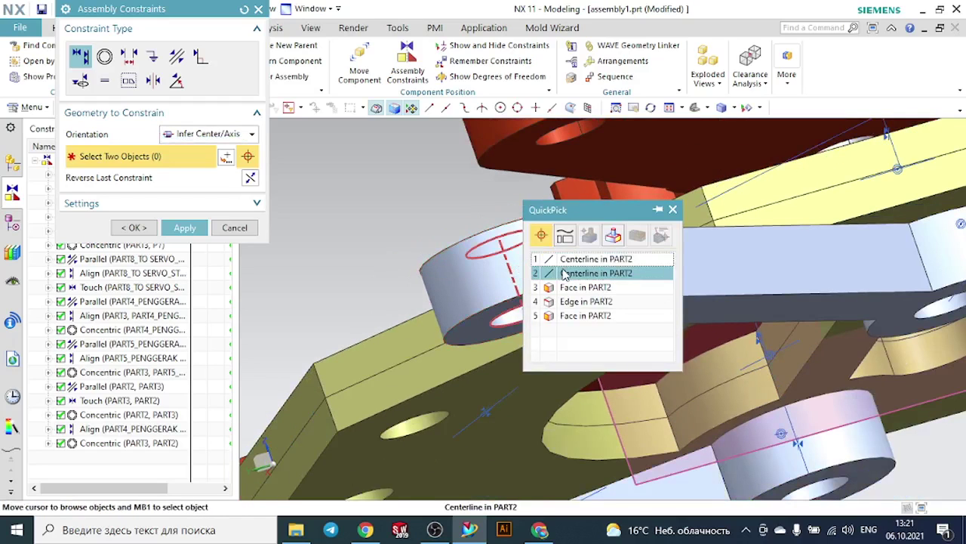
pyautogui.click(566, 260)
pyautogui.scroll(-3, 566, 252)
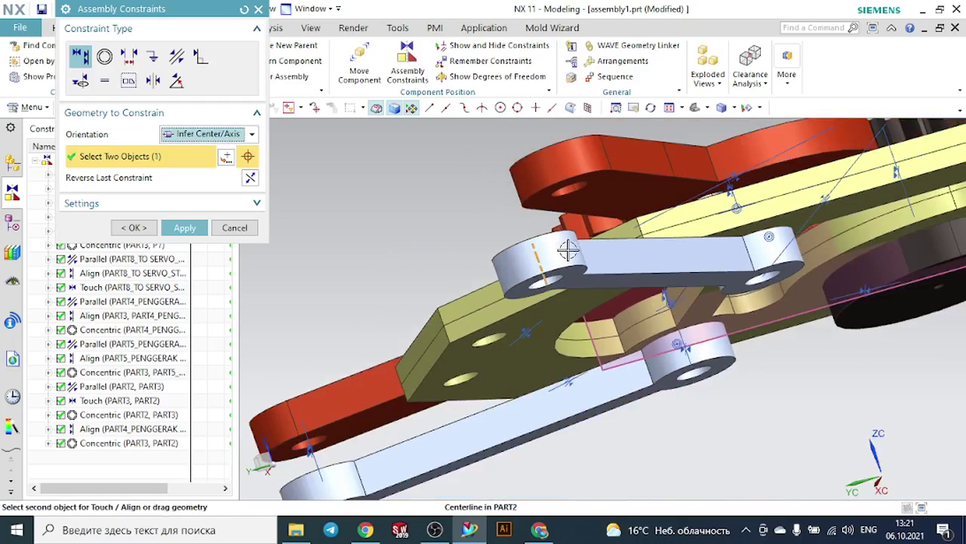
pyautogui.scroll(2, 586, 172)
pyautogui.click(557, 194)
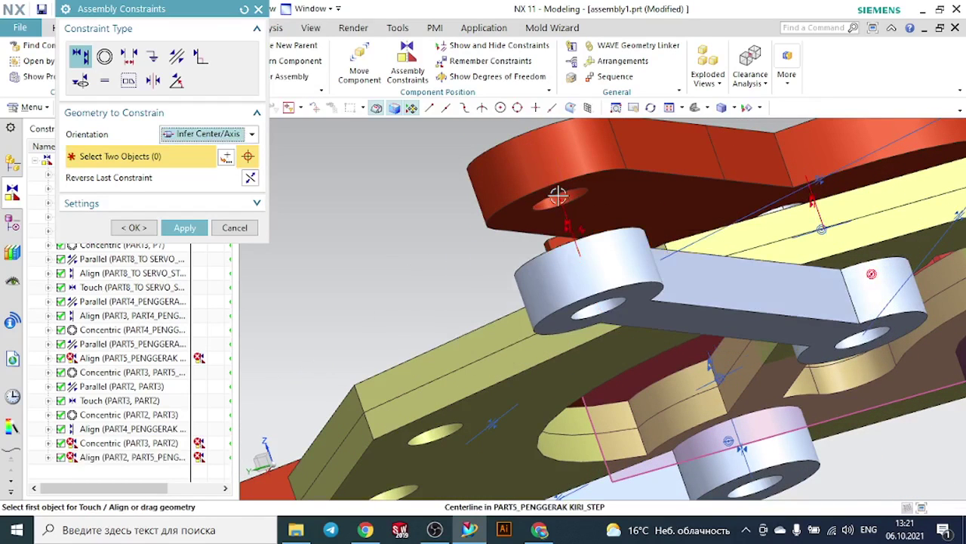
pyautogui.click(133, 227)
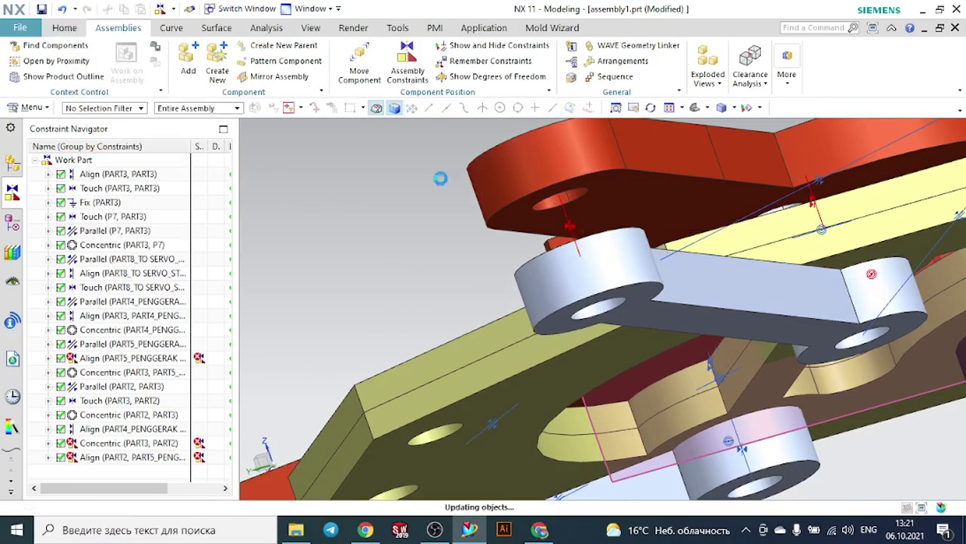
# Inspect the constrained link in assembly1.prt and compare it with the link arrangement in the finished gripper_assembly.prt
pyautogui.click(744, 108)
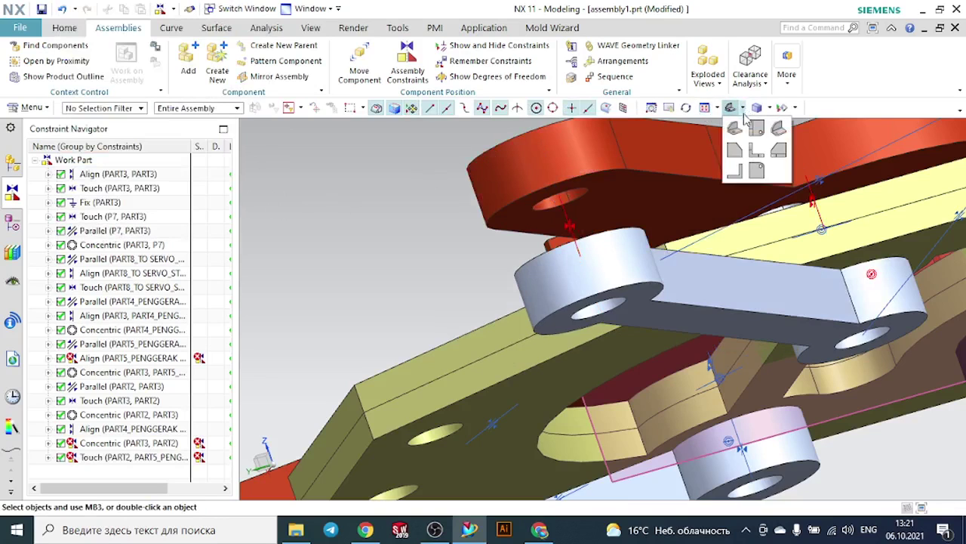
pyautogui.click(744, 125)
pyautogui.scroll(-2, 722, 138)
pyautogui.moveTo(722, 138); pyautogui.dragTo(731, 140, button='middle')
pyautogui.scroll(-2, 755, 224)
pyautogui.moveTo(754, 224); pyautogui.dragTo(852, 208, button='middle')
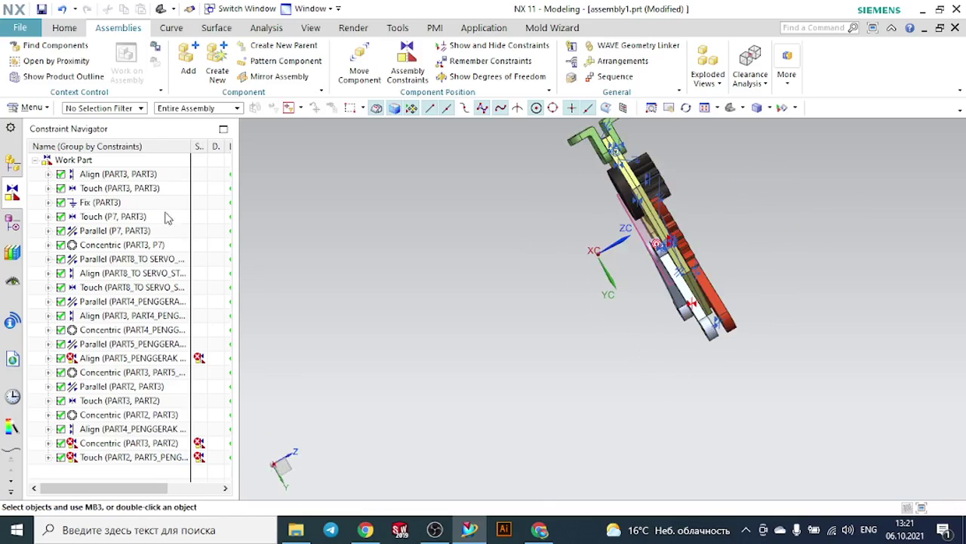
pyautogui.click(239, 11)
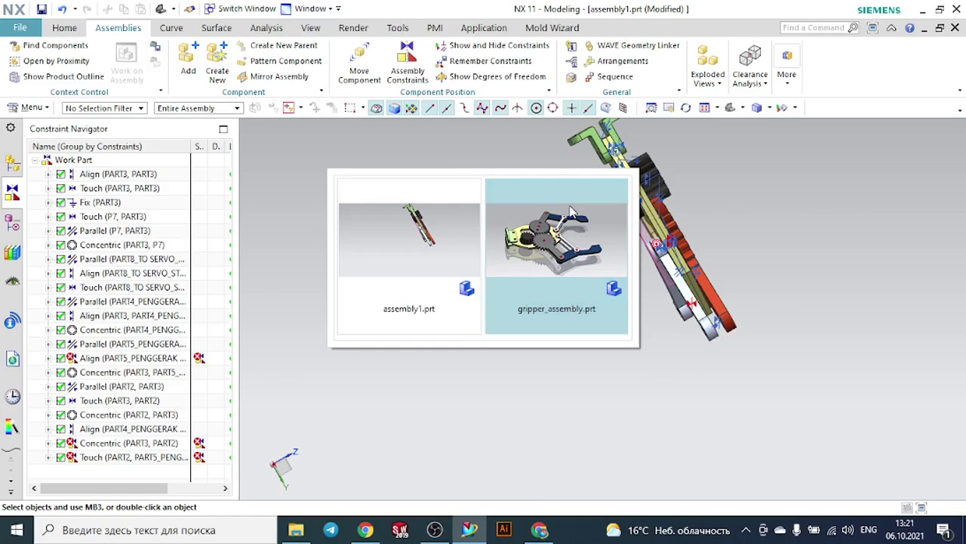
pyautogui.click(562, 224)
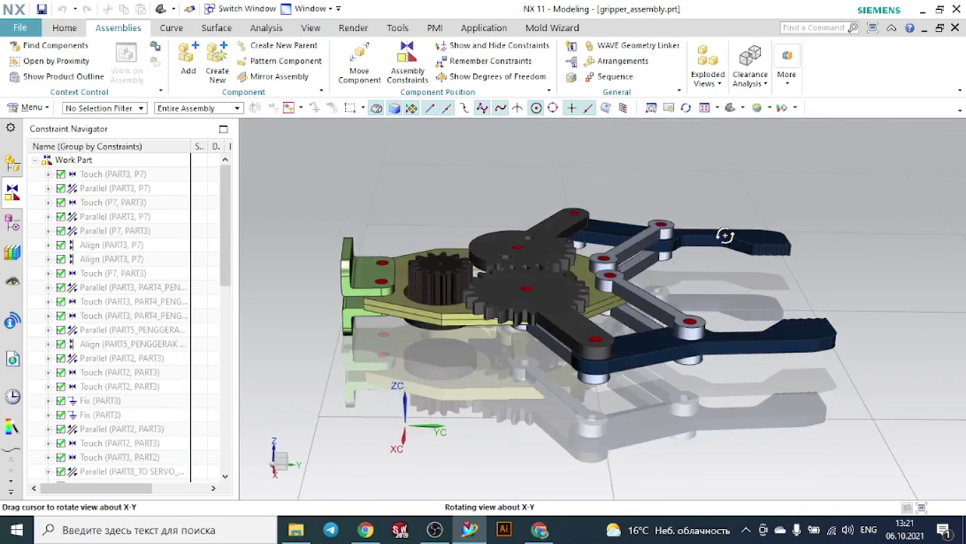
pyautogui.moveTo(730, 254); pyautogui.dragTo(706, 238, button='middle')
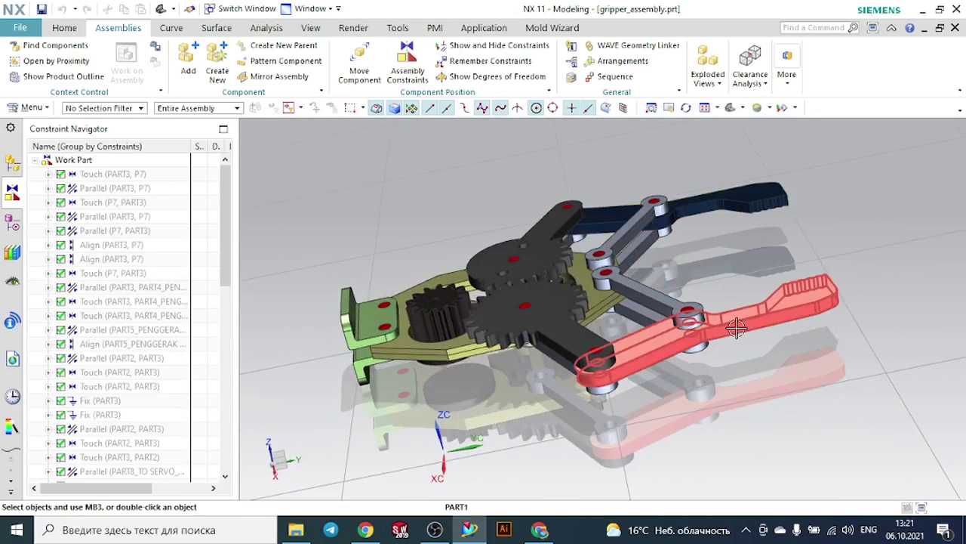
# Return to assembly1.prt and examine how the gear arms and links sit on the plate from above
pyautogui.click(240, 8)
pyautogui.click(552, 229)
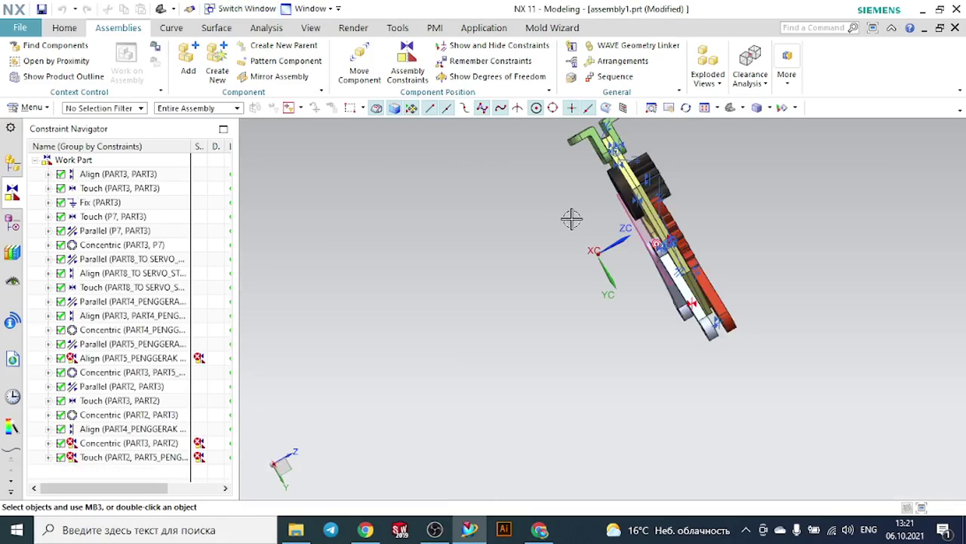
pyautogui.click(732, 108)
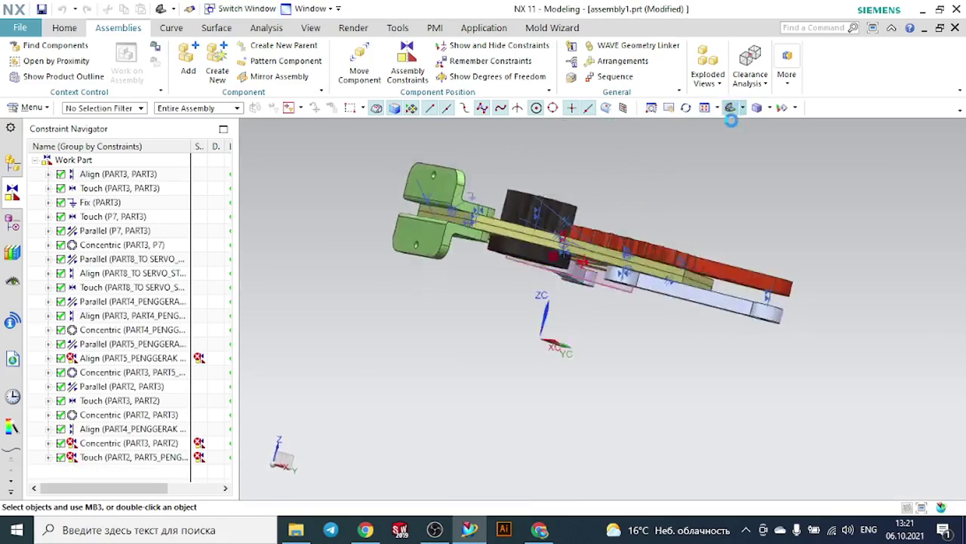
pyautogui.moveTo(738, 160); pyautogui.dragTo(748, 232, button='middle')
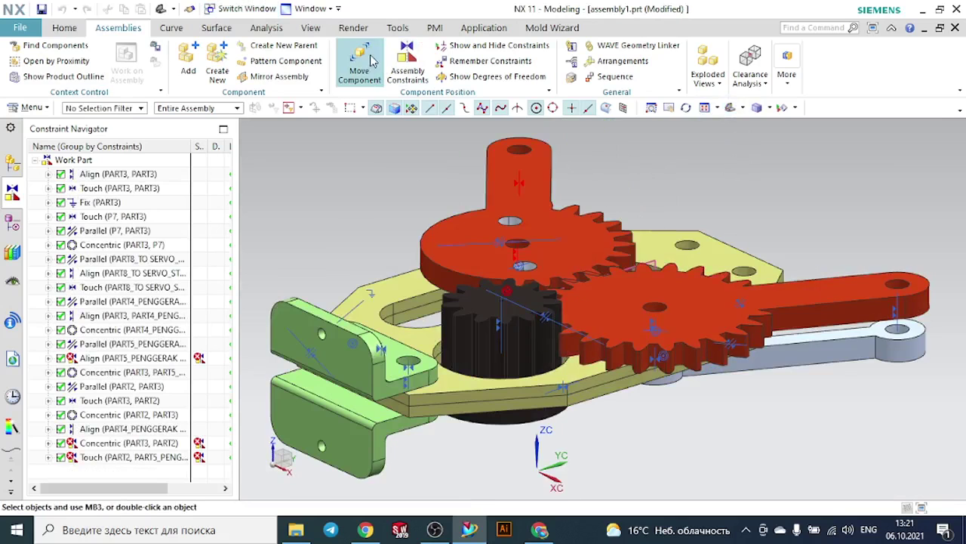
pyautogui.scroll(-4, 436, 161)
pyautogui.moveTo(656, 177); pyautogui.dragTo(648, 194, button='middle')
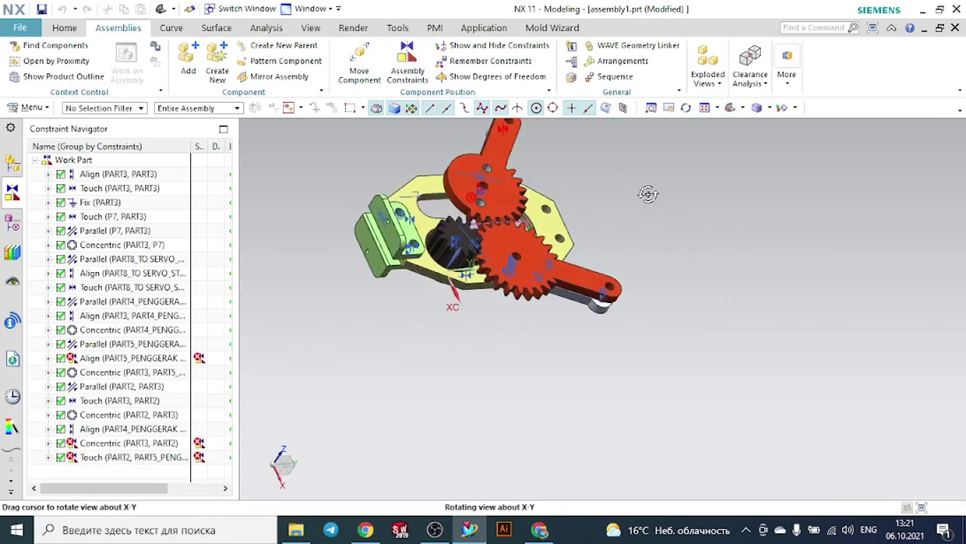
pyautogui.scroll(-2, 647, 184)
pyautogui.scroll(4, 583, 138)
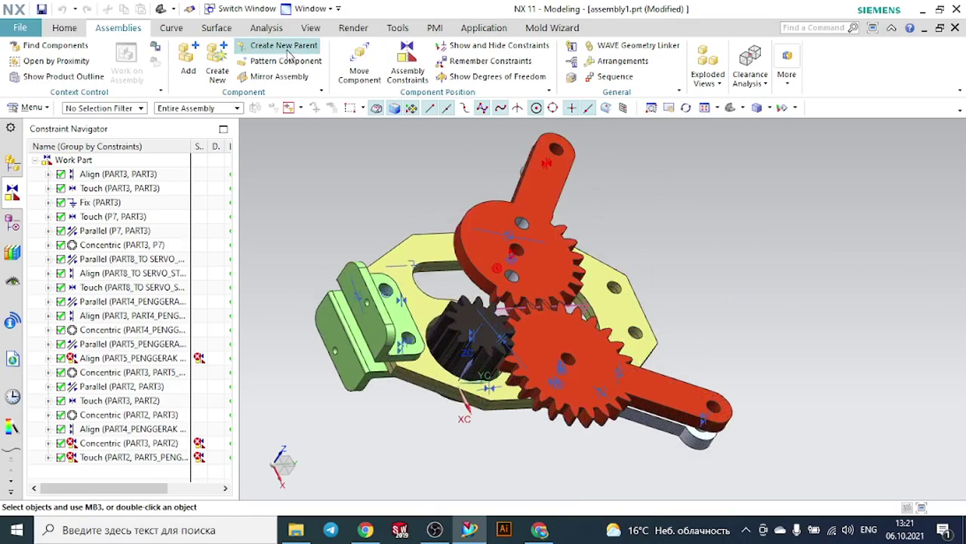
# Check how the finger parts attach in the finished gripper_assembly.prt and return to assembly1.prt
pyautogui.click(240, 8)
pyautogui.click(511, 221)
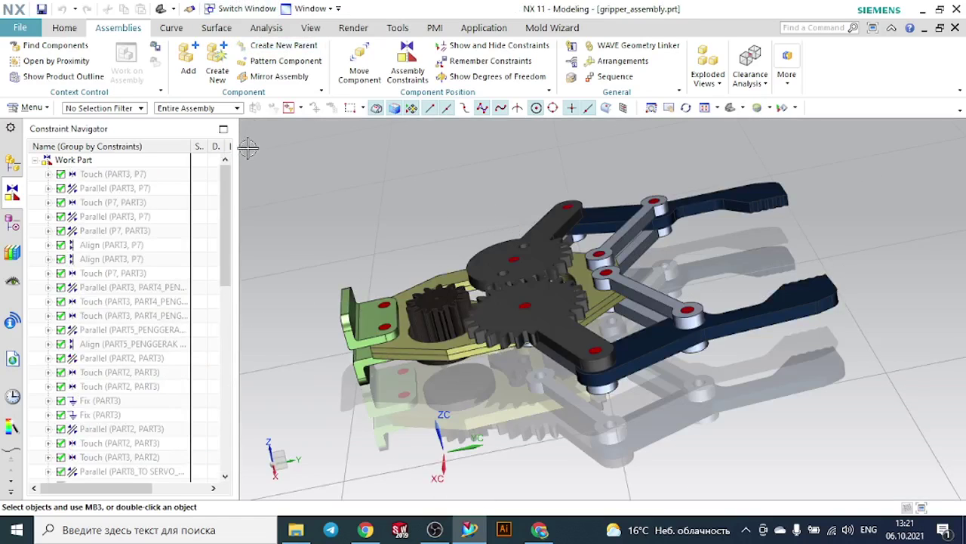
pyautogui.click(240, 8)
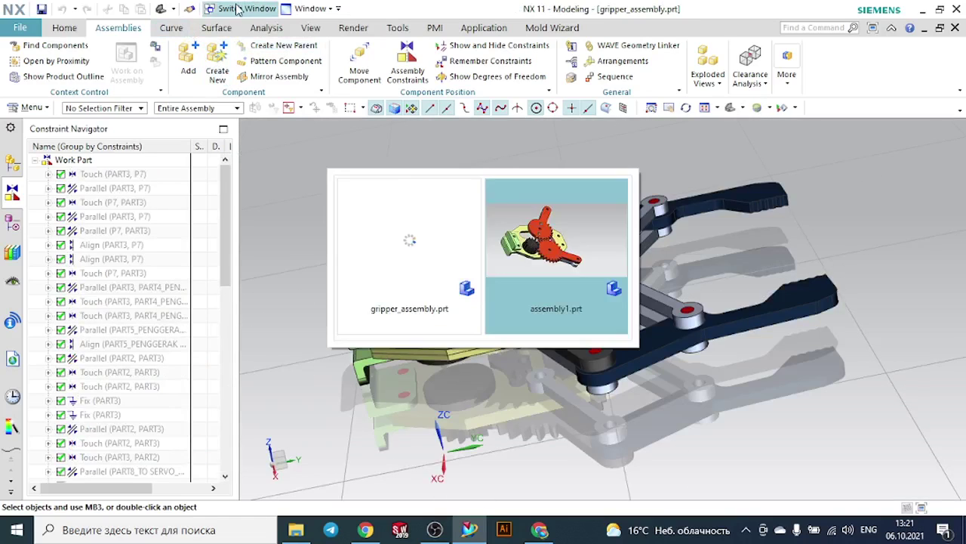
pyautogui.click(513, 238)
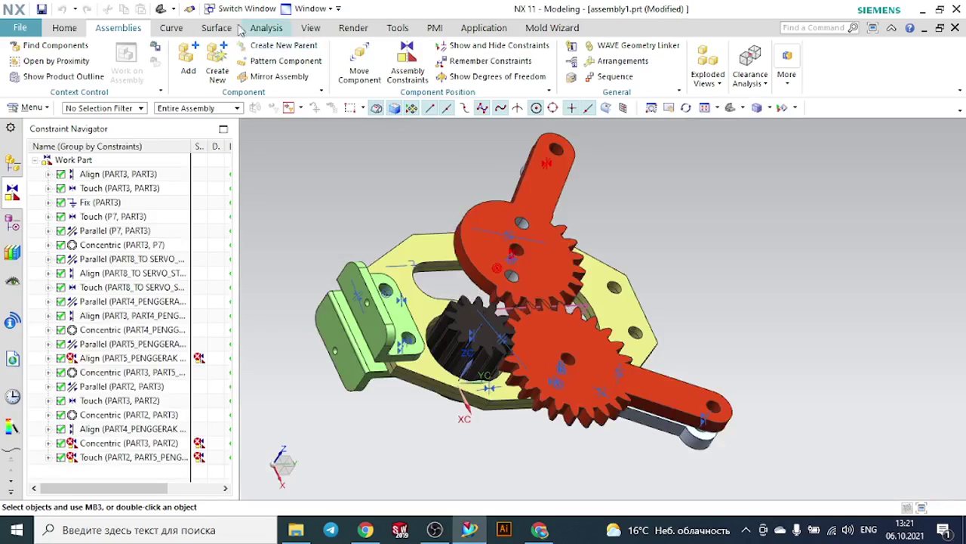
# Load part1 from the gripper folder as a component for the assembly, checking the part previews first
pyautogui.click(187, 54)
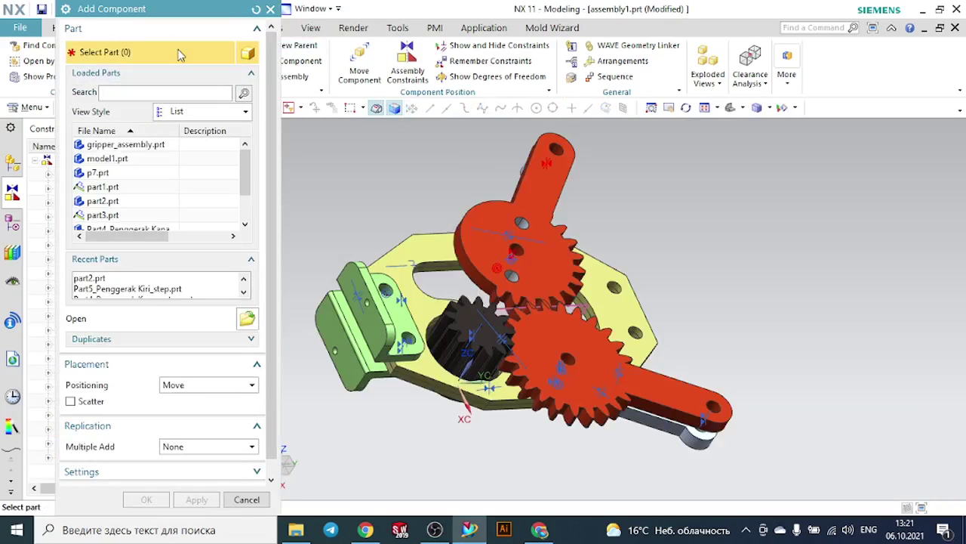
pyautogui.click(247, 317)
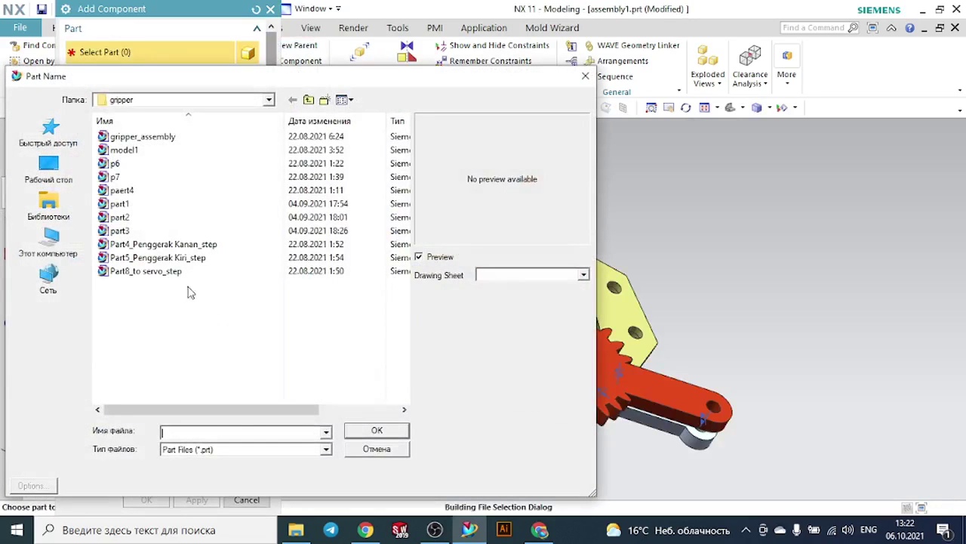
pyautogui.click(163, 274)
pyautogui.click(160, 259)
pyautogui.click(159, 246)
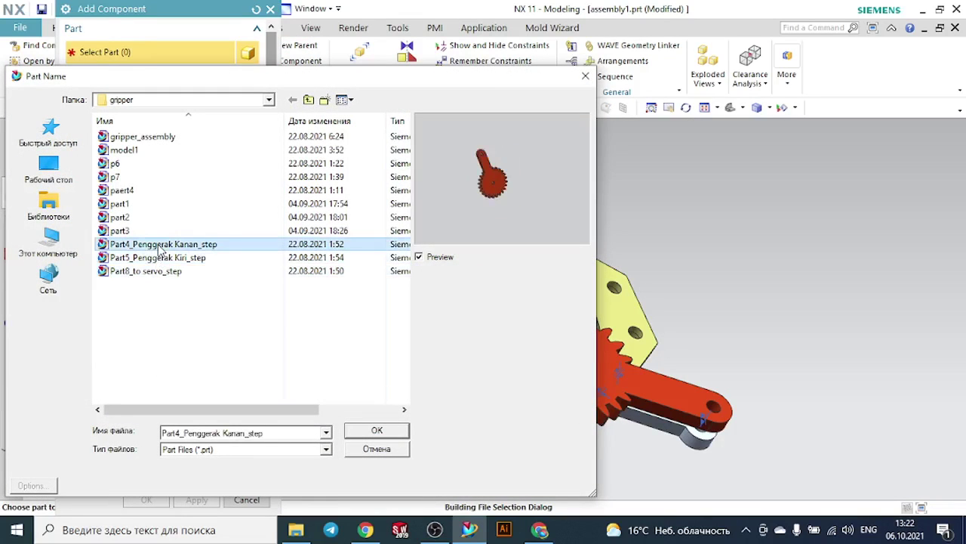
pyautogui.click(127, 218)
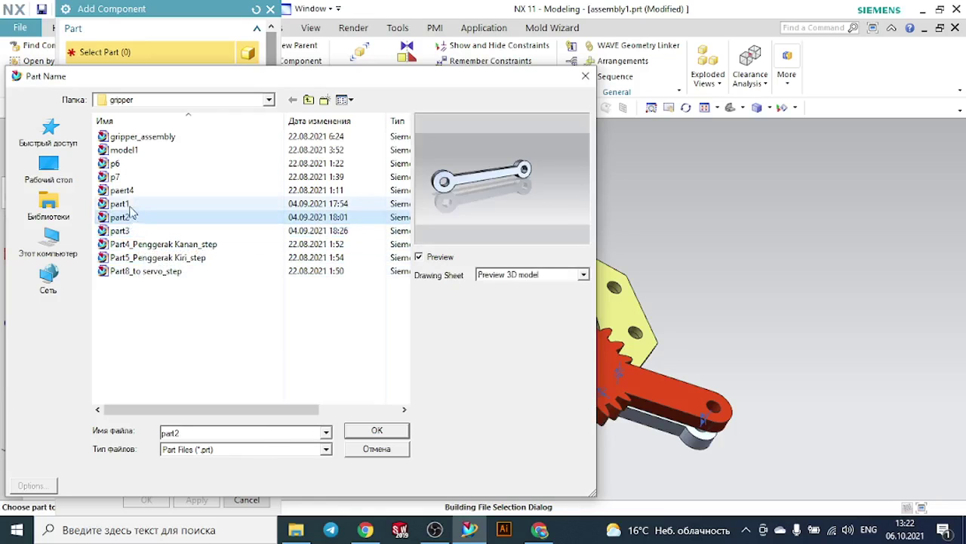
pyautogui.click(130, 205)
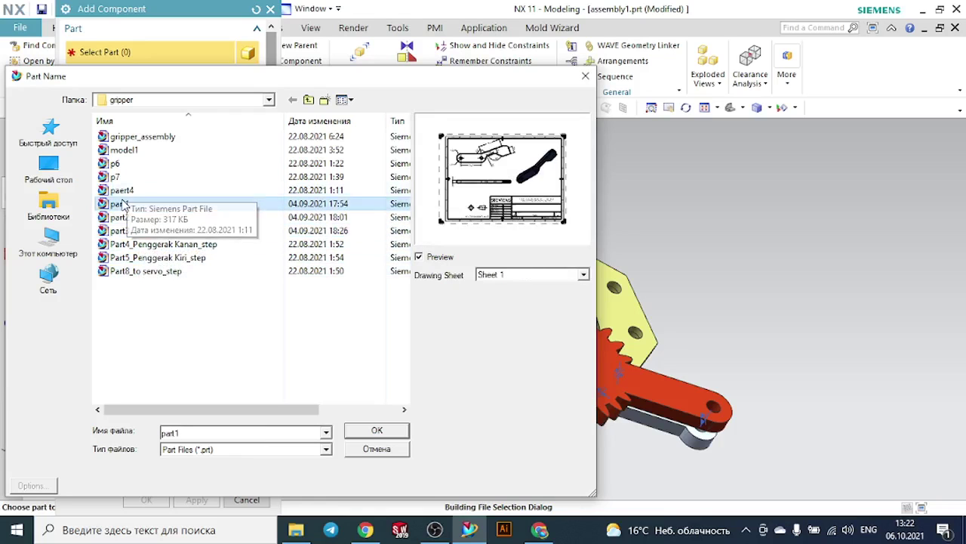
pyautogui.click(386, 428)
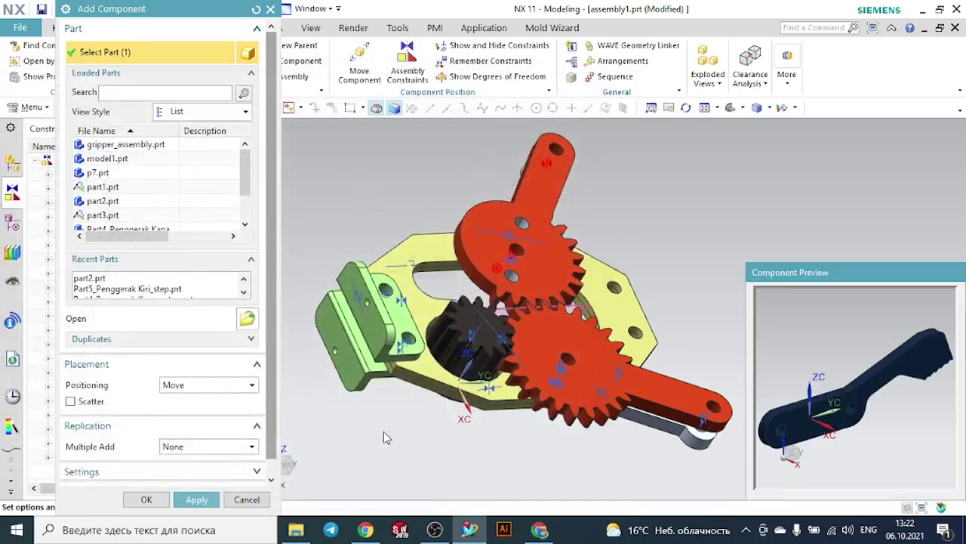
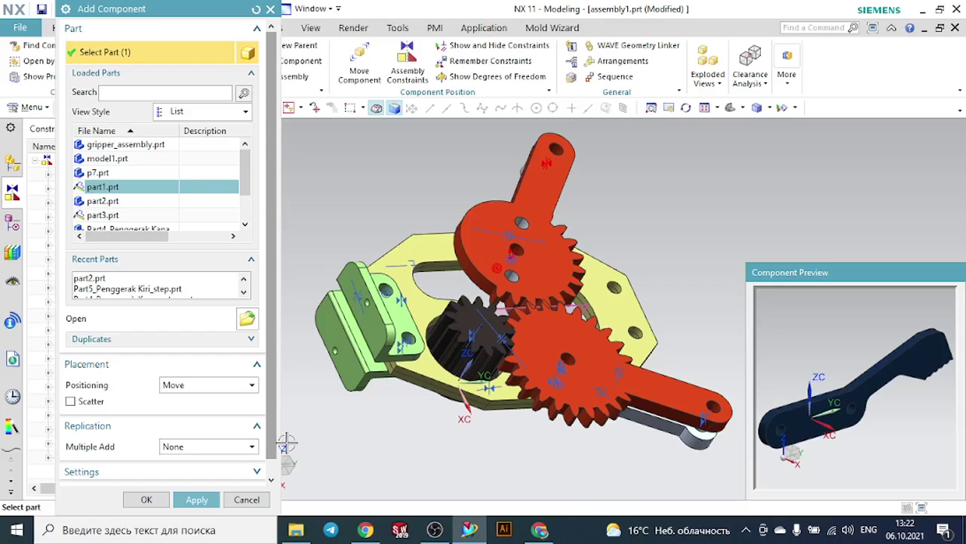
# Place the part1 finger in free space beyond the Part4_Penggerak Kanan arm and rotate it to lie roughly flat like the arm
pyautogui.click(148, 500)
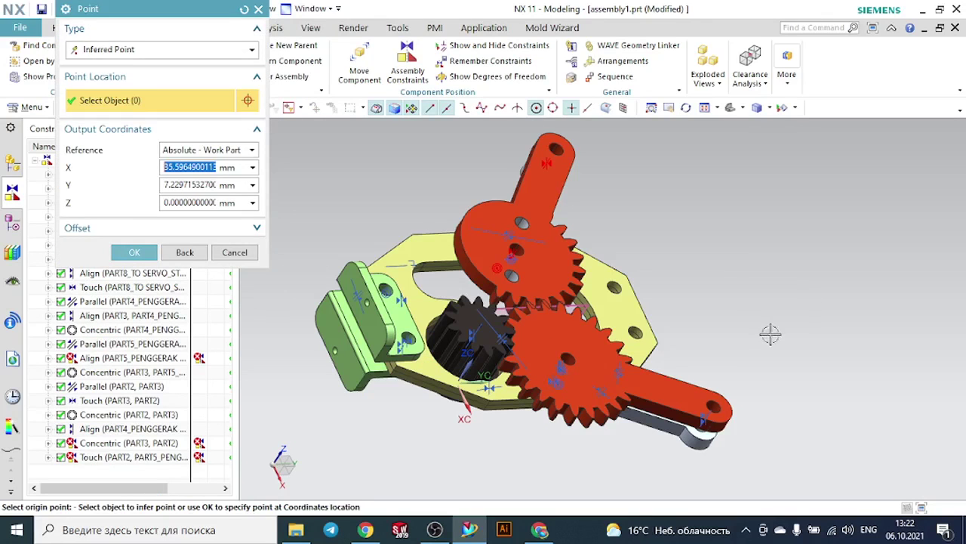
pyautogui.click(770, 335)
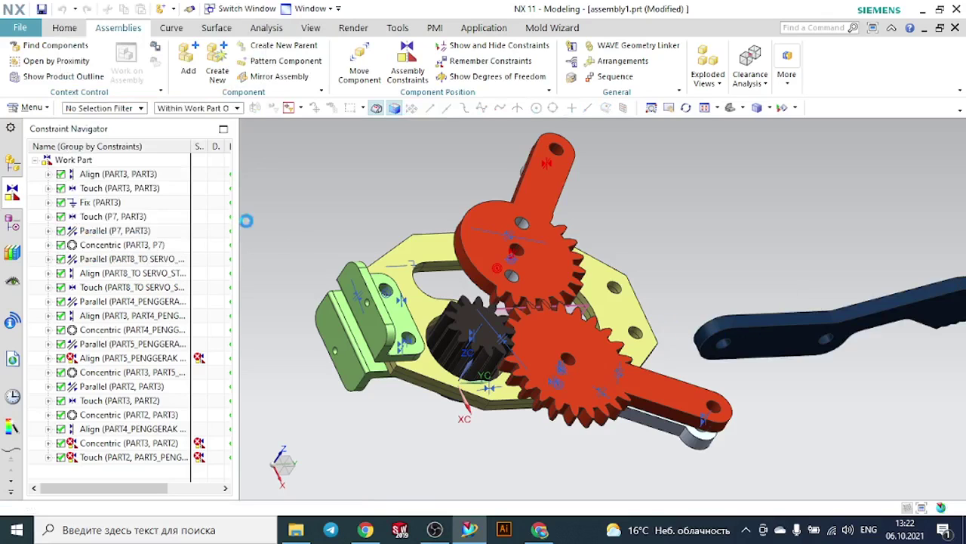
pyautogui.scroll(-2, 682, 270)
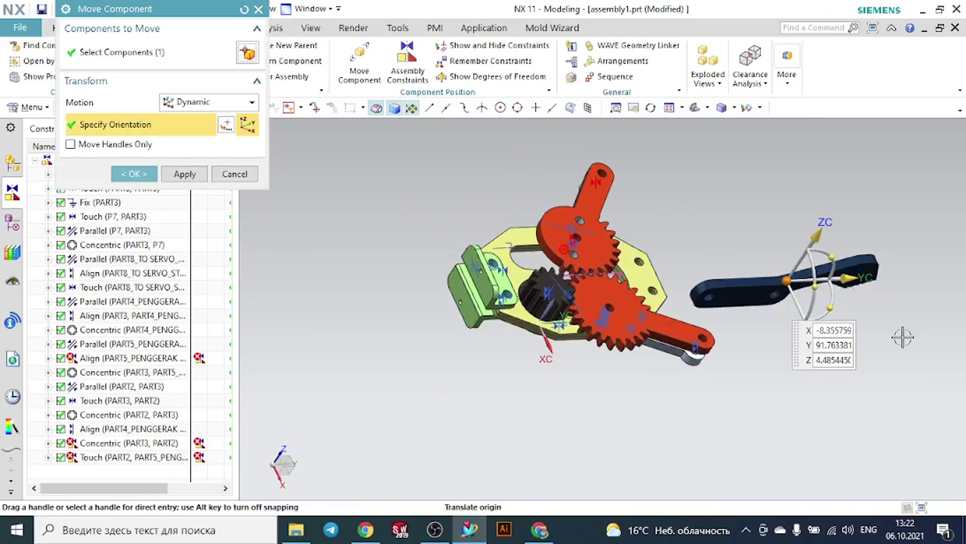
pyautogui.scroll(3, 904, 337)
pyautogui.moveTo(702, 245); pyautogui.dragTo(680, 300)
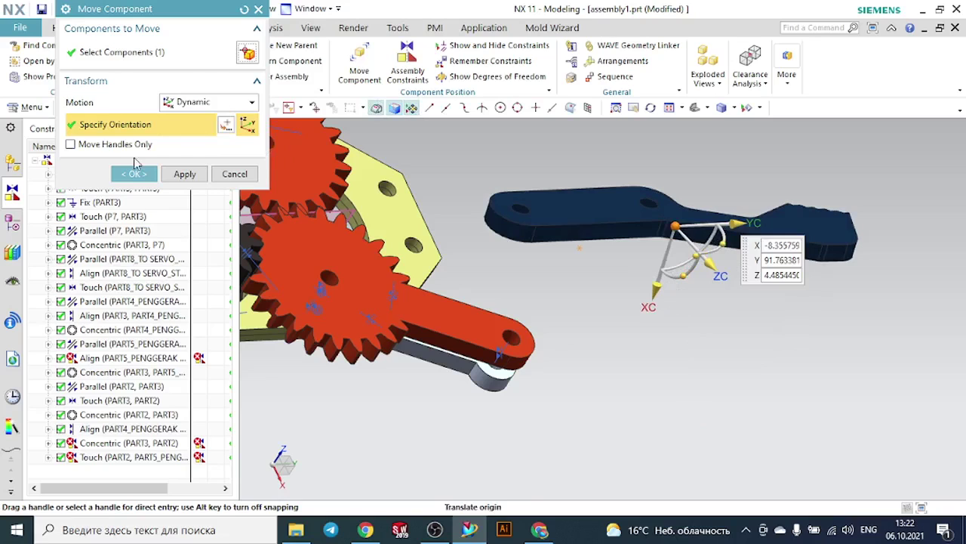
pyautogui.click(133, 174)
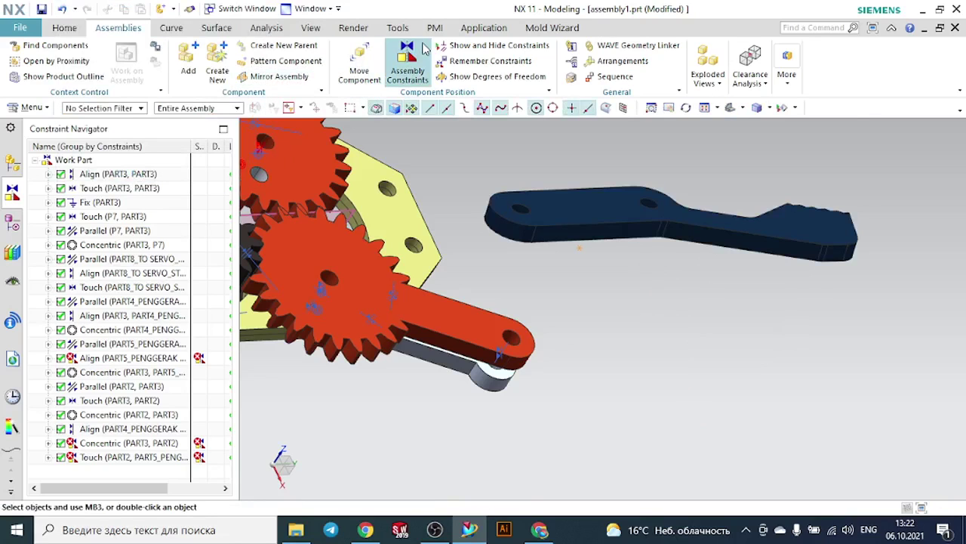
# Add a Parallel constraint between the part1 finger's broad upper face and the top face of the Part4_Penggerak Kanan arm
pyautogui.click(422, 48)
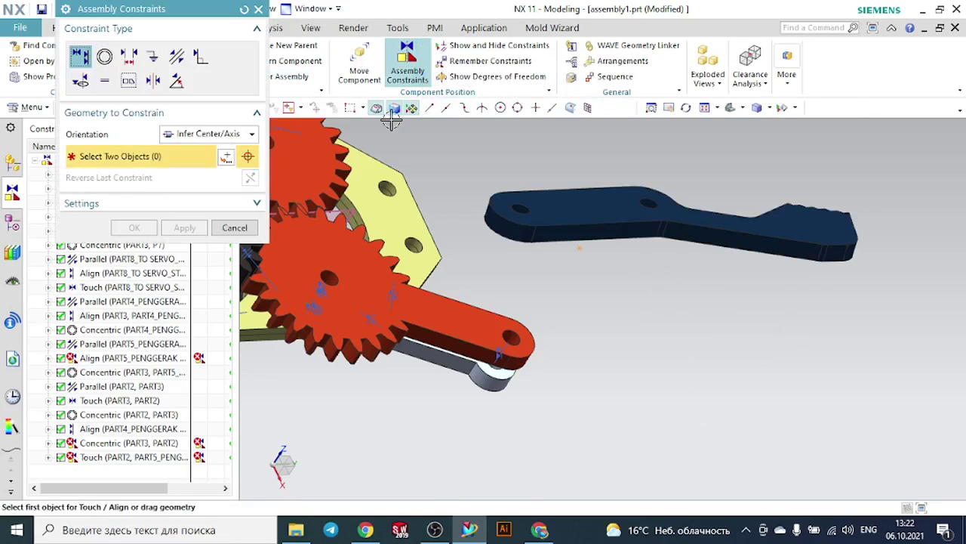
pyautogui.click(175, 59)
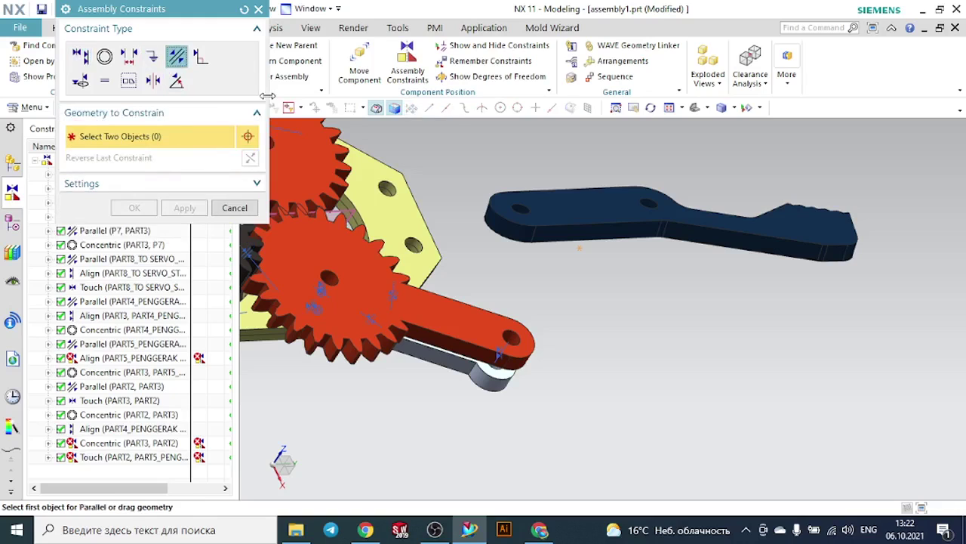
pyautogui.click(556, 193)
pyautogui.click(471, 311)
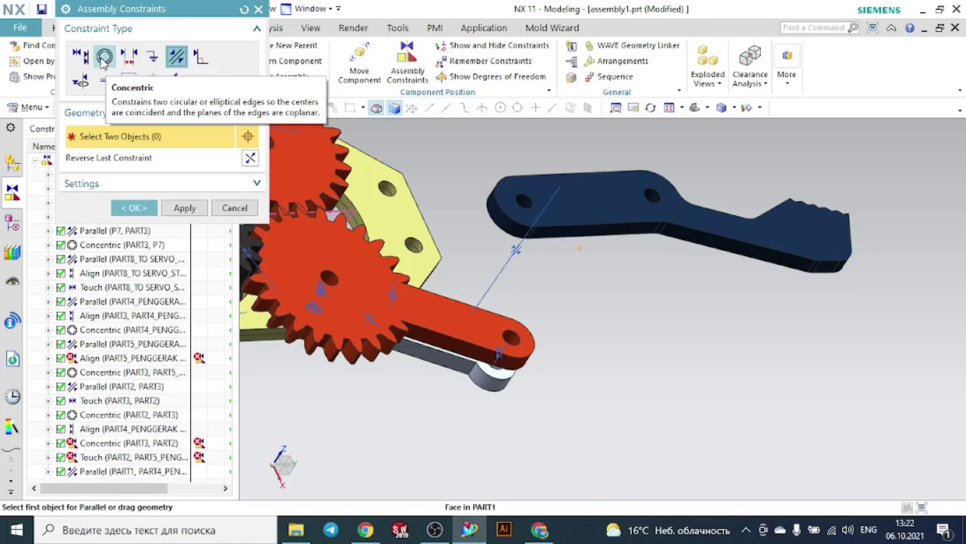
# Align the centerline of the finger's end hole with the Part4_Penggerak Kanan arm's end hole using Touch Align with Infer Center/Axis
pyautogui.click(82, 56)
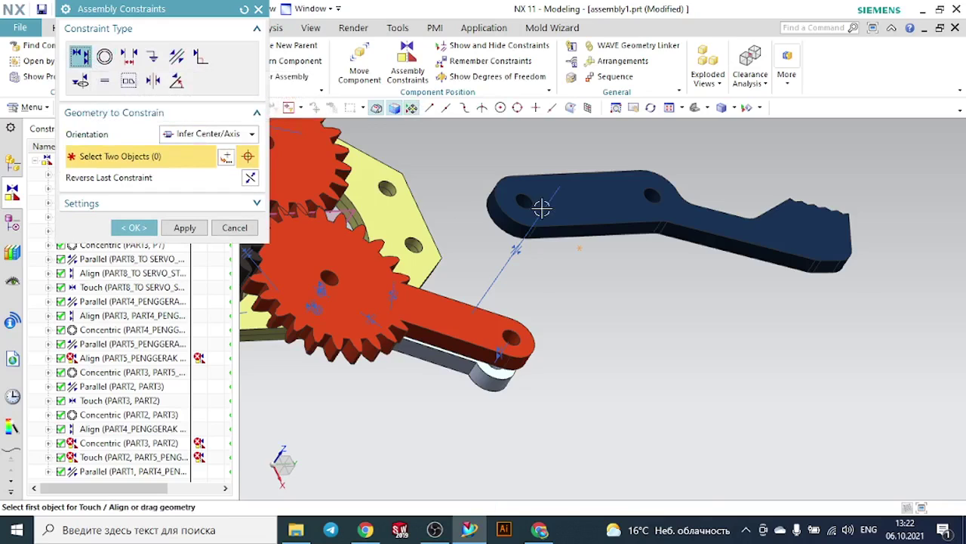
pyautogui.scroll(3, 536, 201)
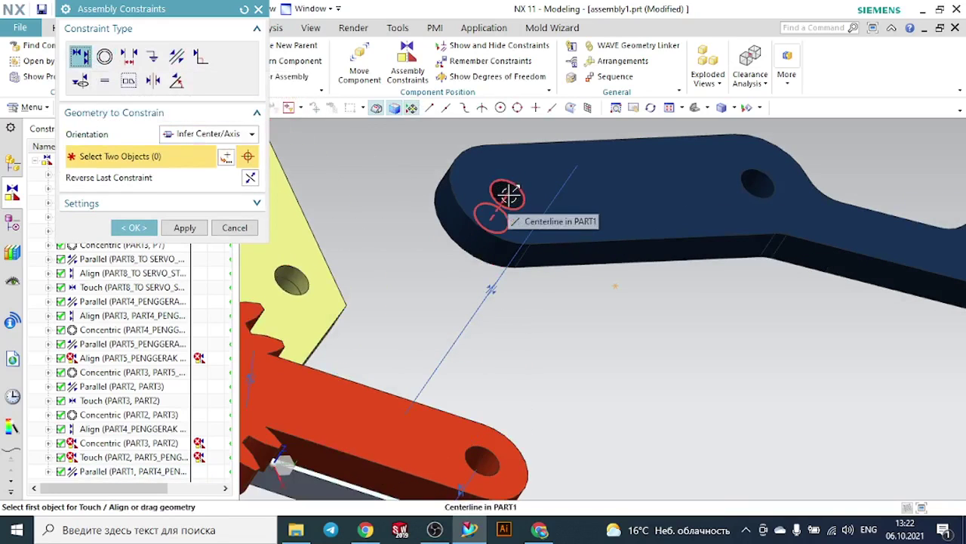
pyautogui.click(503, 194)
pyautogui.scroll(-3, 524, 267)
pyautogui.scroll(1, 496, 402)
pyautogui.scroll(2, 496, 402)
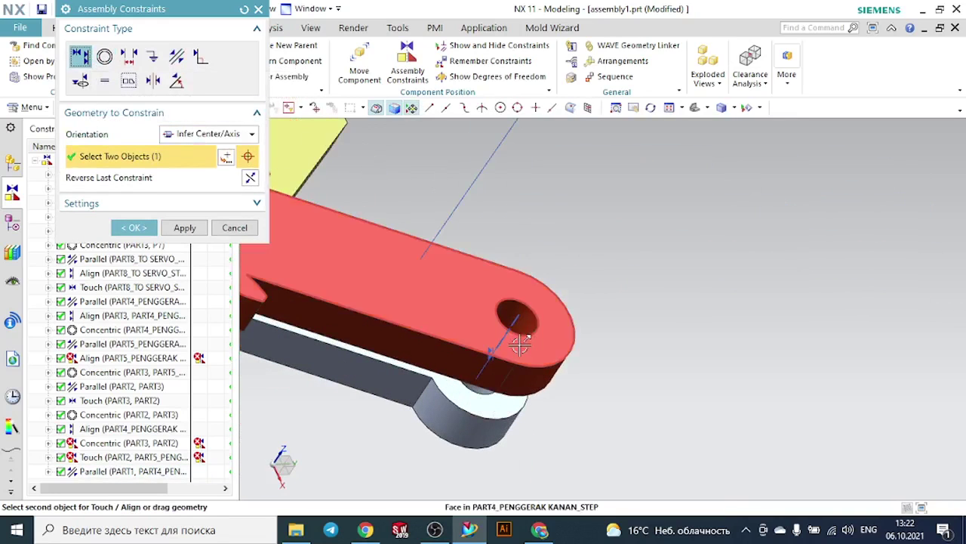
pyautogui.click(516, 319)
pyautogui.scroll(-3, 516, 318)
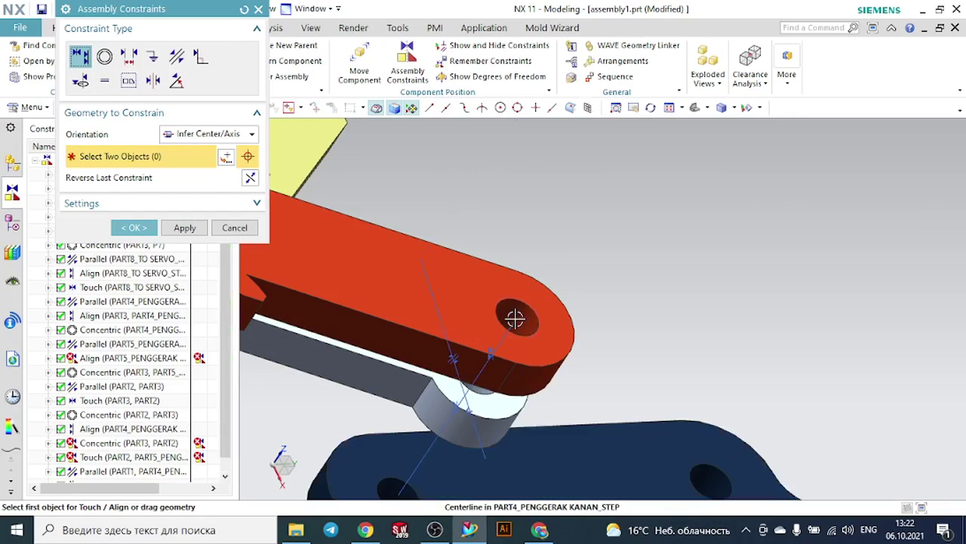
# Add a Concentric constraint between the finger's upper end-hole edge and the lower hole edge of the Part4_Penggerak Kanan arm, and confirm
pyautogui.click(104, 57)
pyautogui.click(457, 431)
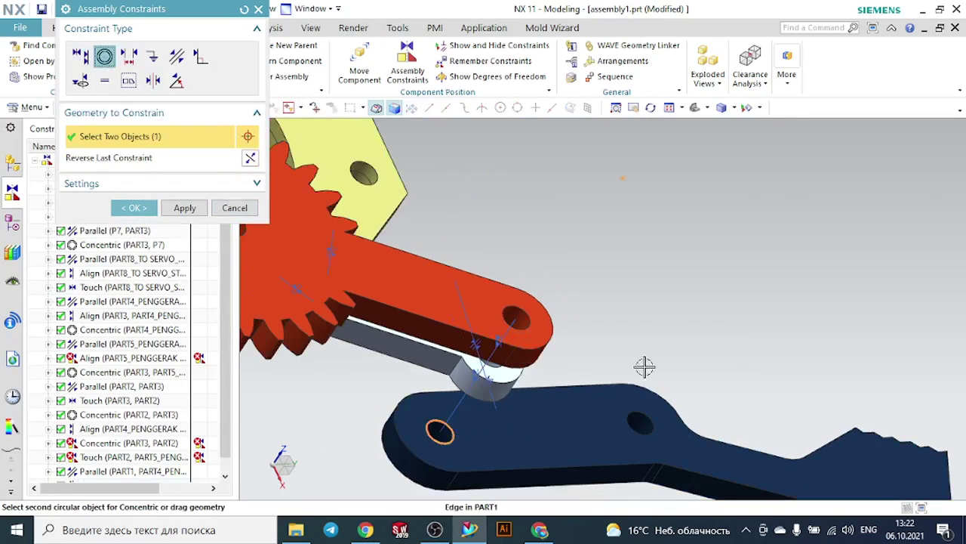
pyautogui.moveTo(642, 367); pyautogui.dragTo(656, 281, button='middle')
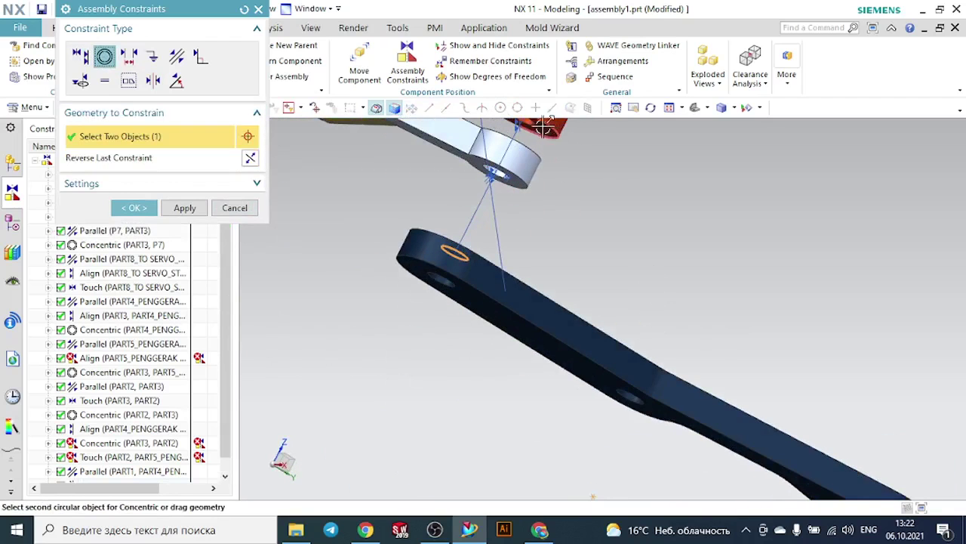
pyautogui.scroll(-3, 559, 222)
pyautogui.scroll(6, 579, 199)
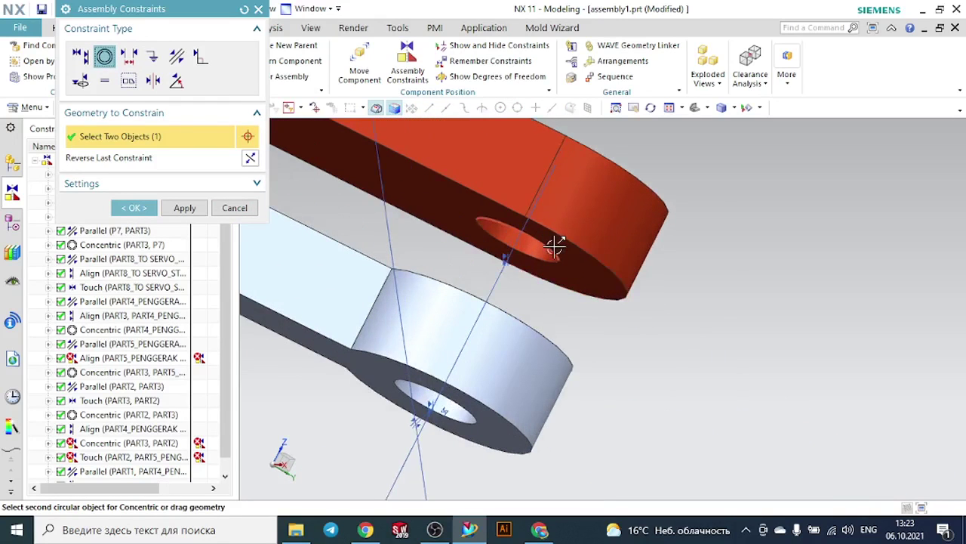
pyautogui.click(554, 247)
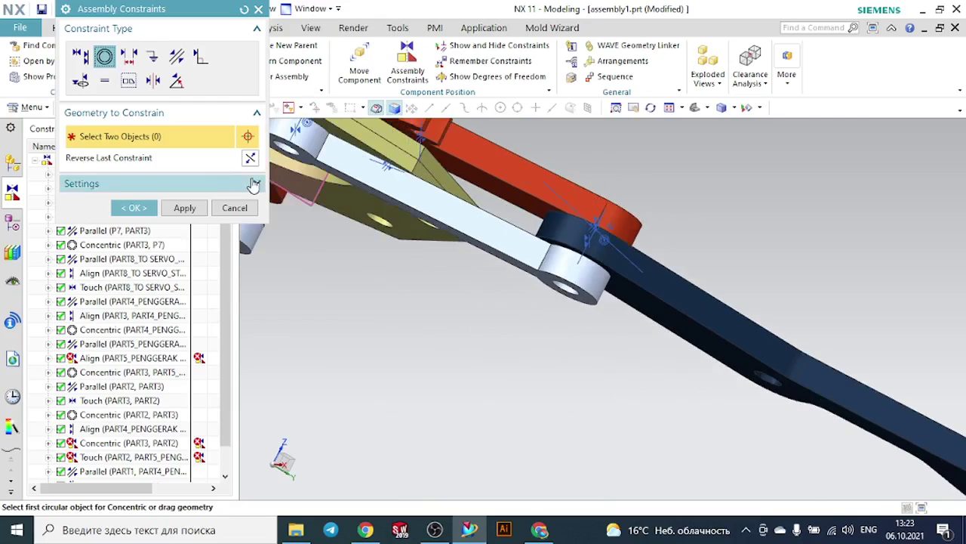
pyautogui.click(134, 207)
# Choose part1.prt from the loaded parts to add a second finger to the assembly
pyautogui.scroll(-4, 487, 253)
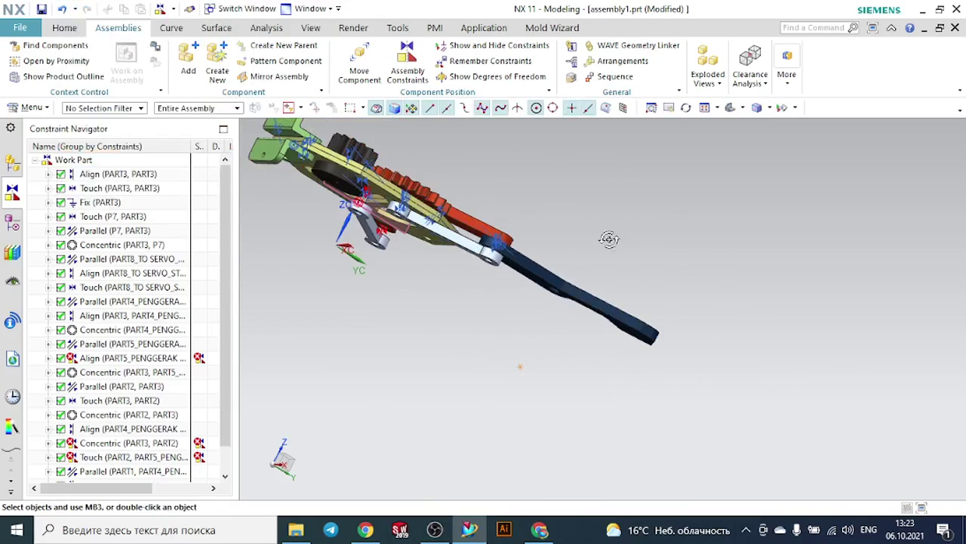
pyautogui.moveTo(608, 239); pyautogui.dragTo(582, 294, button='middle')
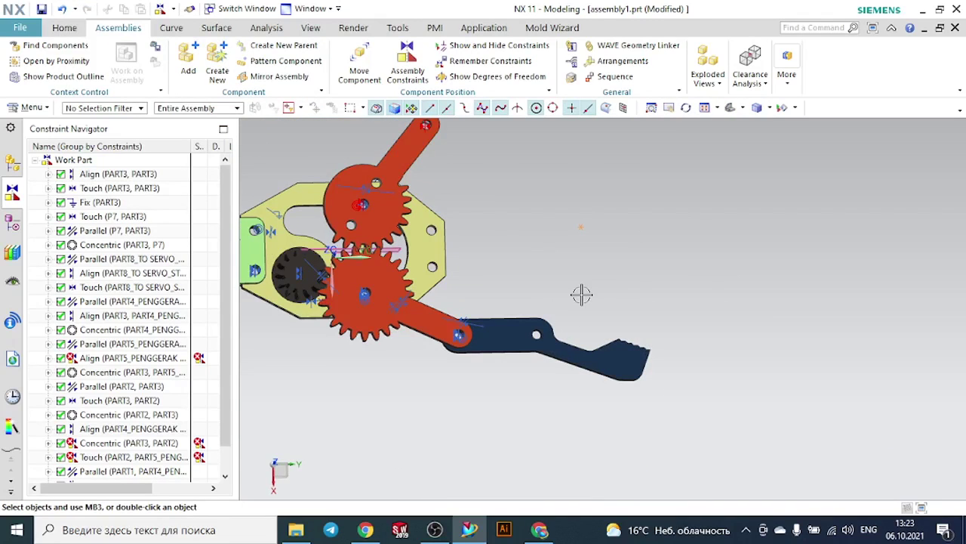
pyautogui.click(188, 60)
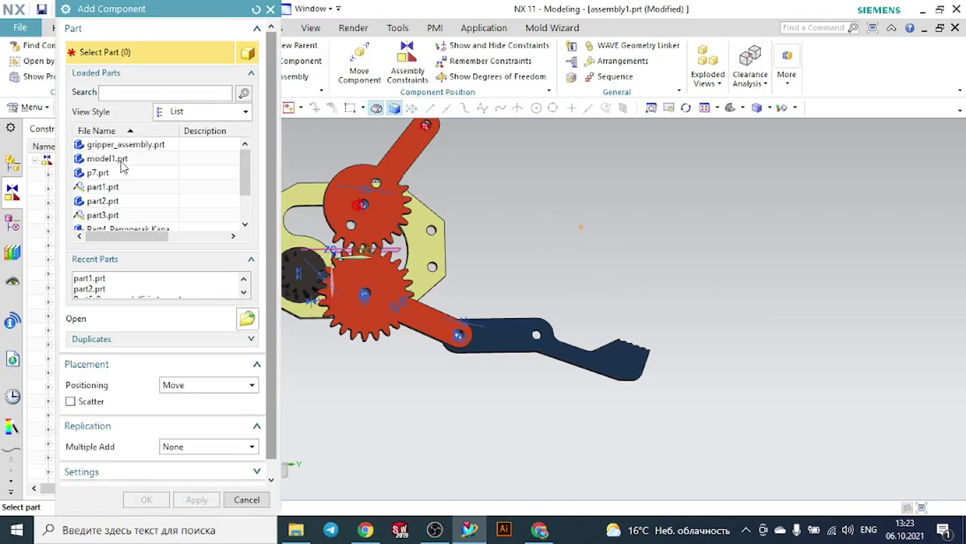
pyautogui.click(105, 174)
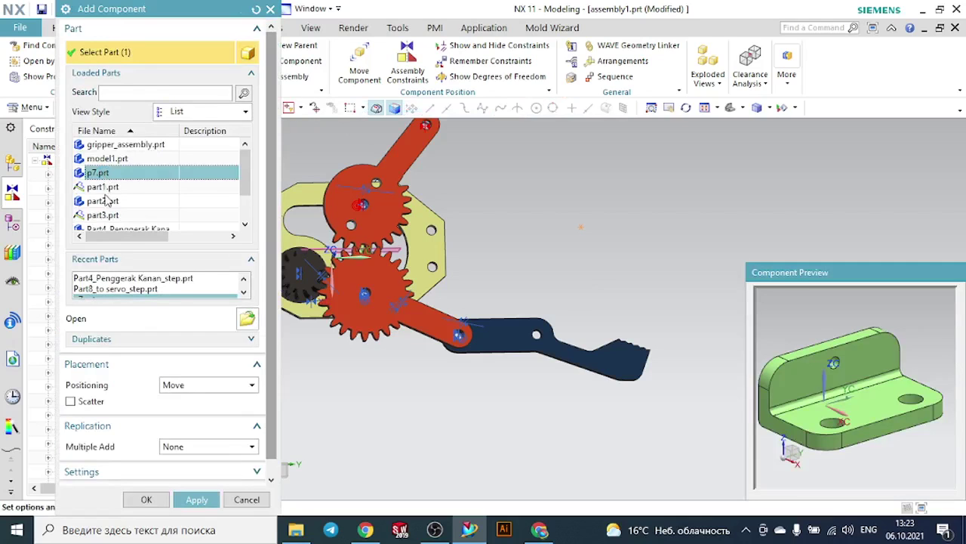
pyautogui.click(104, 188)
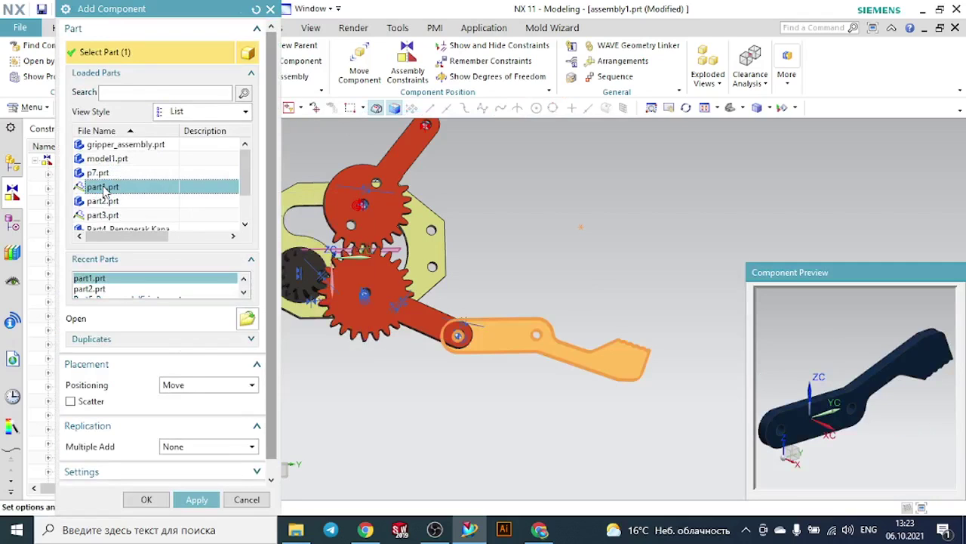
pyautogui.click(144, 499)
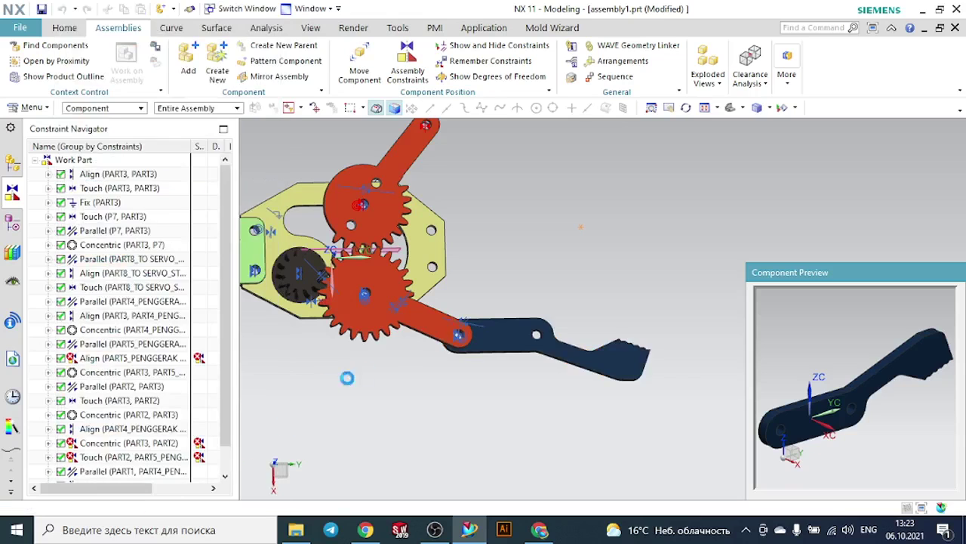
# Place the second part1 finger beside the Part5_Penggerak Kiri arm's end and rotate it about its Y axis so its teeth face inward
pyautogui.scroll(-2, 475, 347)
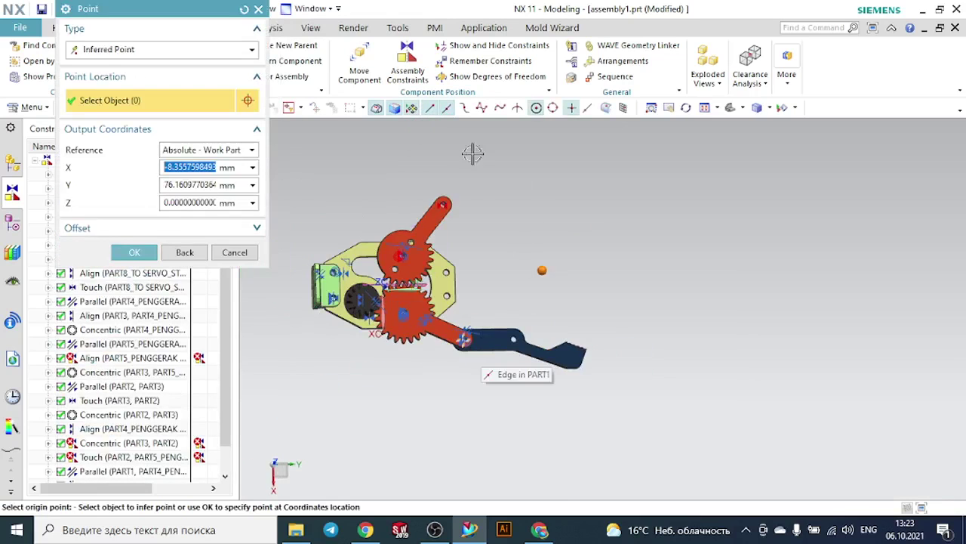
pyautogui.scroll(3, 472, 154)
pyautogui.click(490, 245)
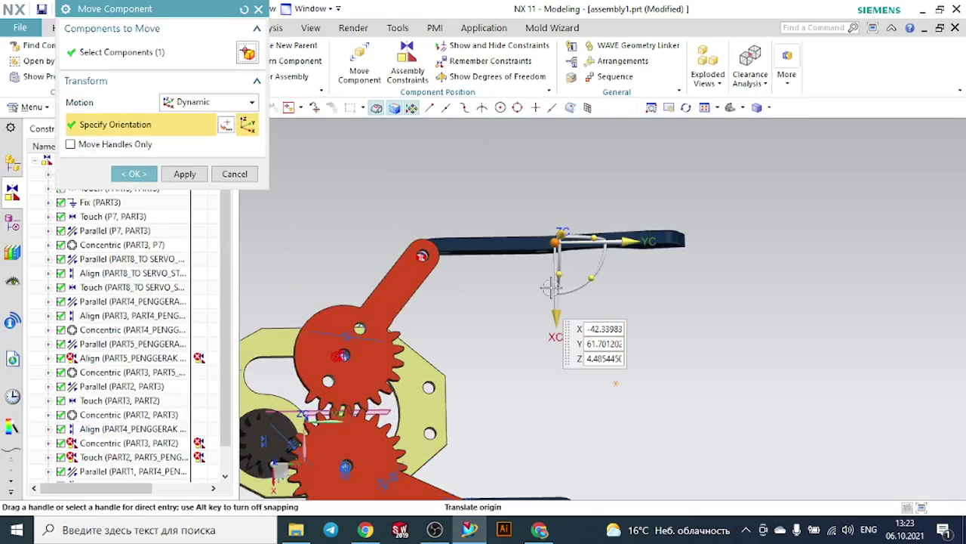
pyautogui.moveTo(562, 265); pyautogui.dragTo(568, 160)
pyautogui.click(147, 175)
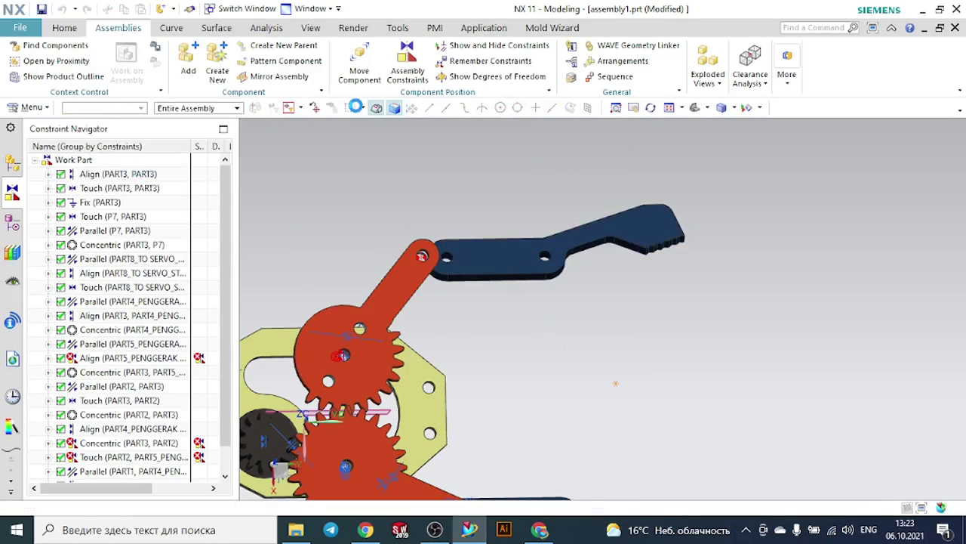
# Add a Parallel constraint between the second finger's upper face and the Part5_Penggerak Kiri arm's upper face
pyautogui.click(407, 64)
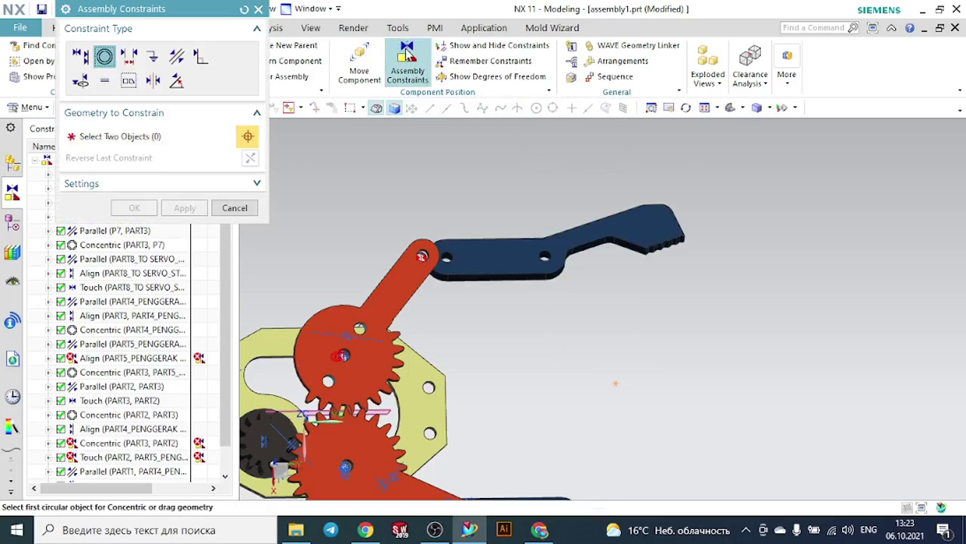
pyautogui.click(174, 59)
pyautogui.click(492, 263)
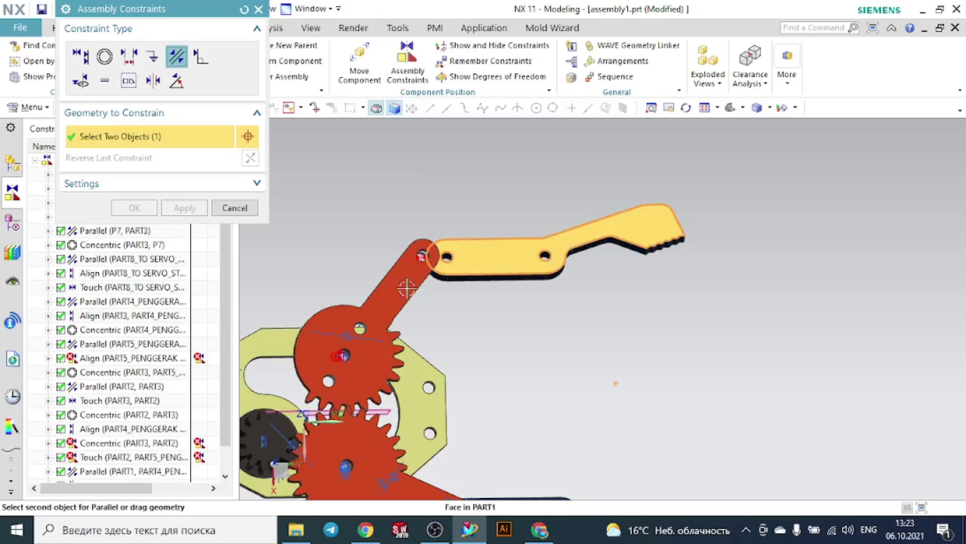
pyautogui.click(394, 281)
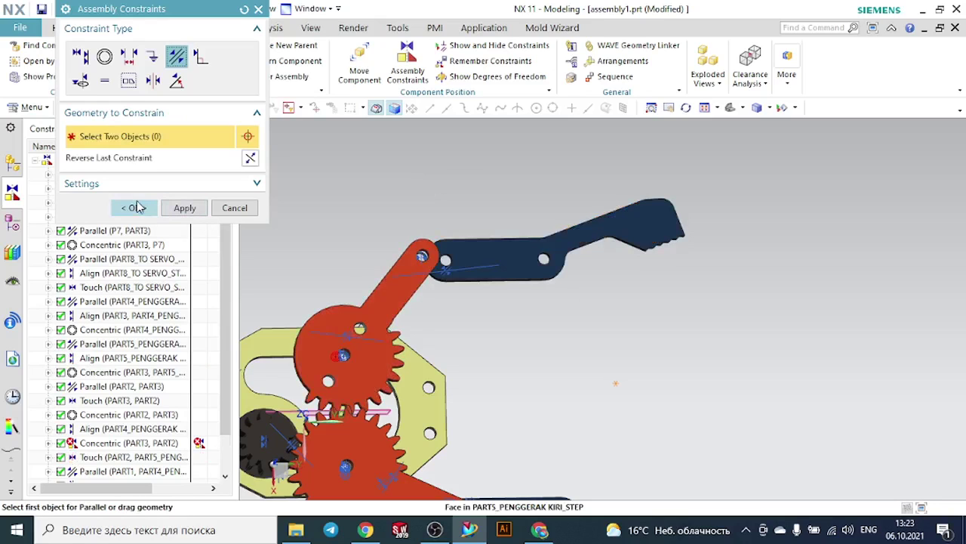
# Align the centerline of the second finger's end hole with the Part5_Penggerak Kiri arm's end hole using Touch Align with Infer Center/Axis
pyautogui.click(81, 57)
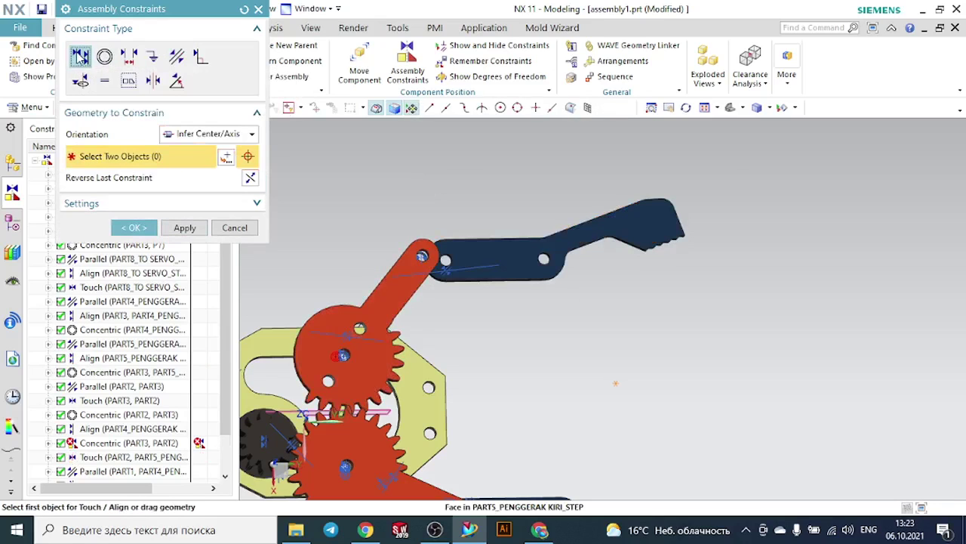
pyautogui.scroll(-6, 438, 226)
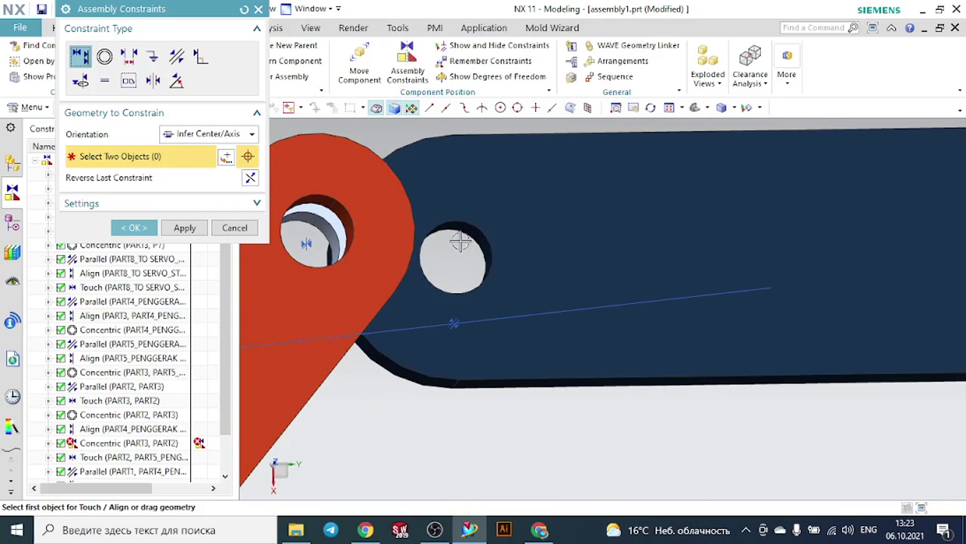
pyautogui.scroll(5, 472, 295)
pyautogui.moveTo(483, 307); pyautogui.dragTo(456, 326, button='middle')
pyautogui.scroll(-4, 449, 325)
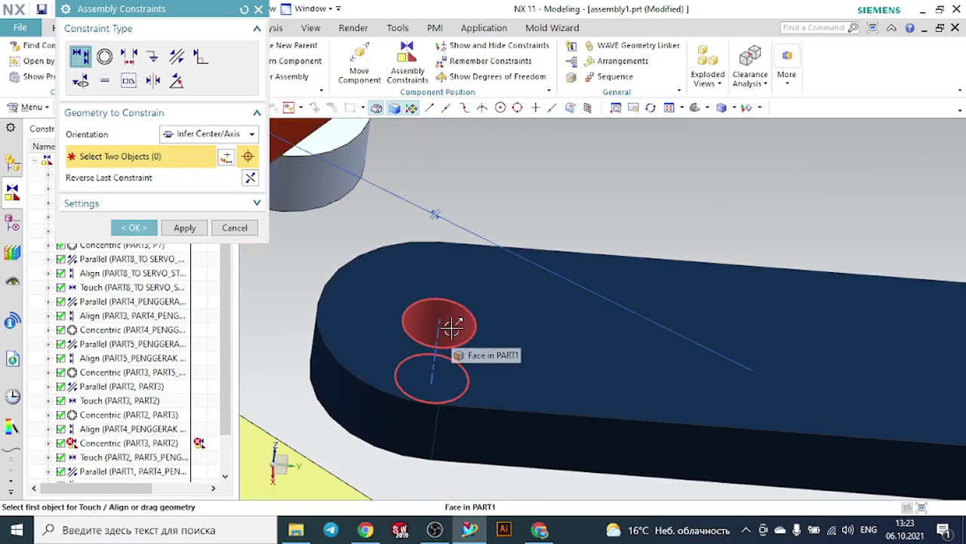
pyautogui.click(448, 325)
pyautogui.scroll(3, 467, 323)
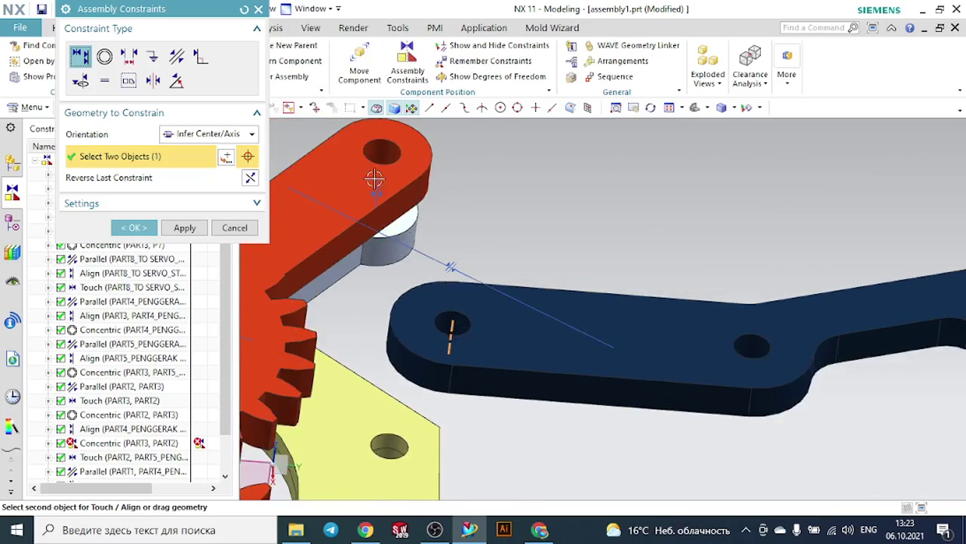
pyautogui.click(383, 154)
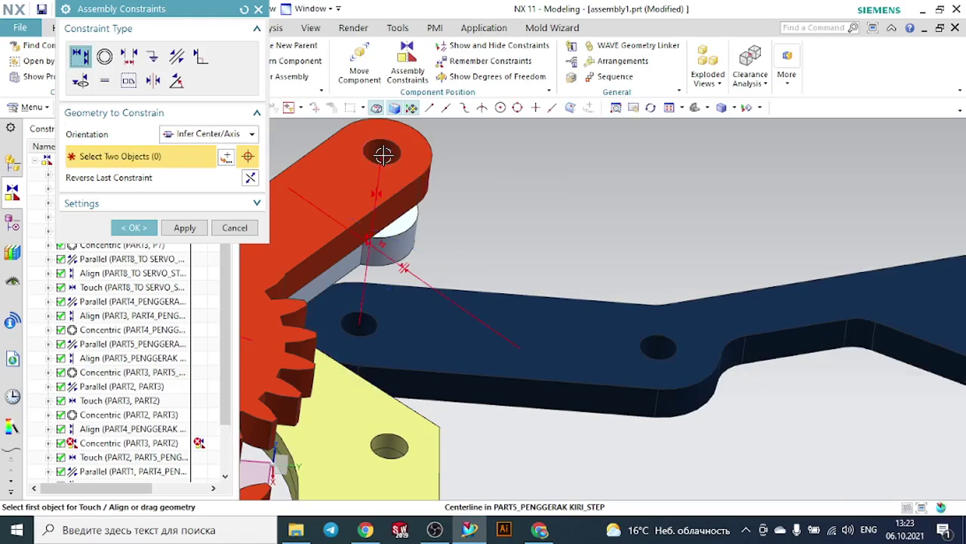
# Add a Concentric constraint between the second finger's upper end-hole edge and the Part5_Penggerak Kiri arm's lower hole edge, and confirm
pyautogui.click(105, 58)
pyautogui.click(365, 332)
pyautogui.scroll(1, 531, 218)
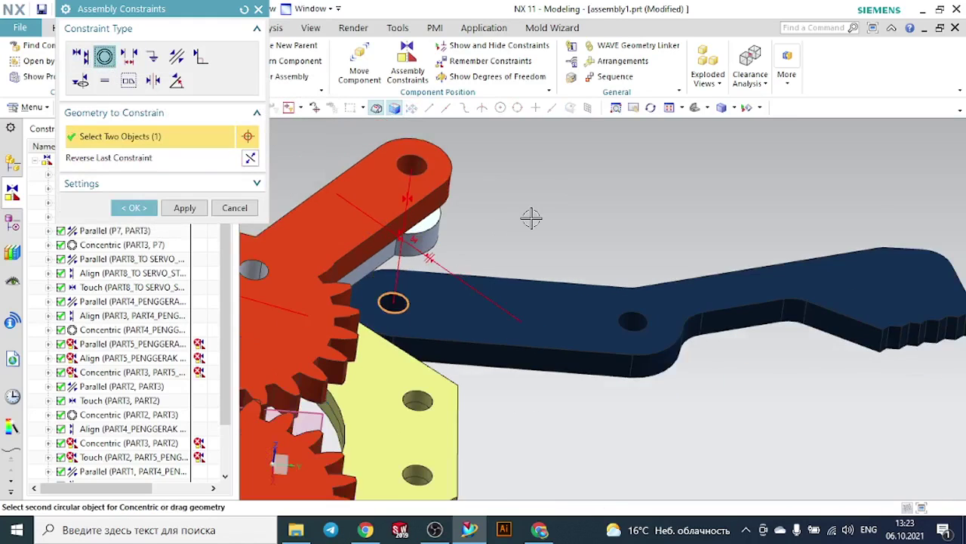
pyautogui.moveTo(531, 218); pyautogui.dragTo(487, 150, button='middle')
pyautogui.scroll(-1, 689, 367)
pyautogui.scroll(-1, 773, 452)
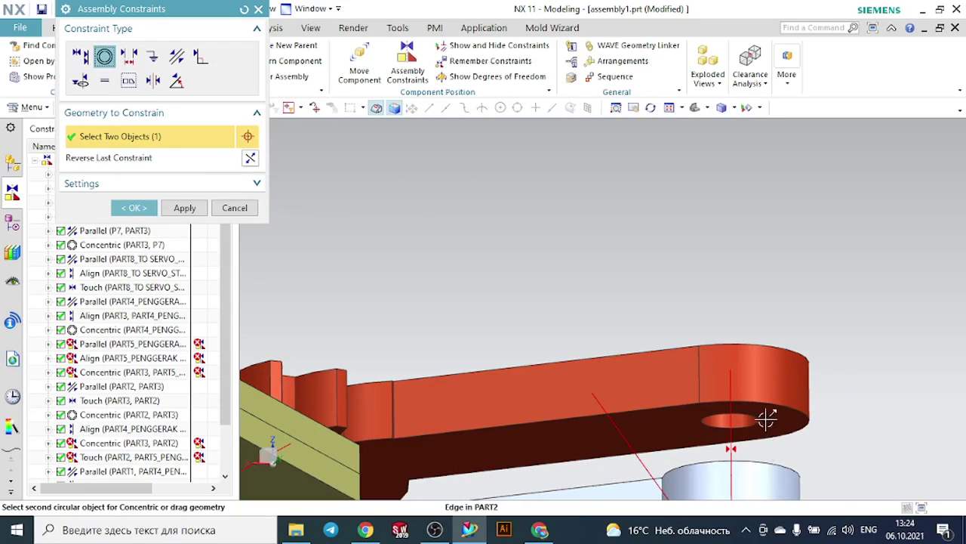
pyautogui.click(760, 415)
pyautogui.scroll(1, 674, 391)
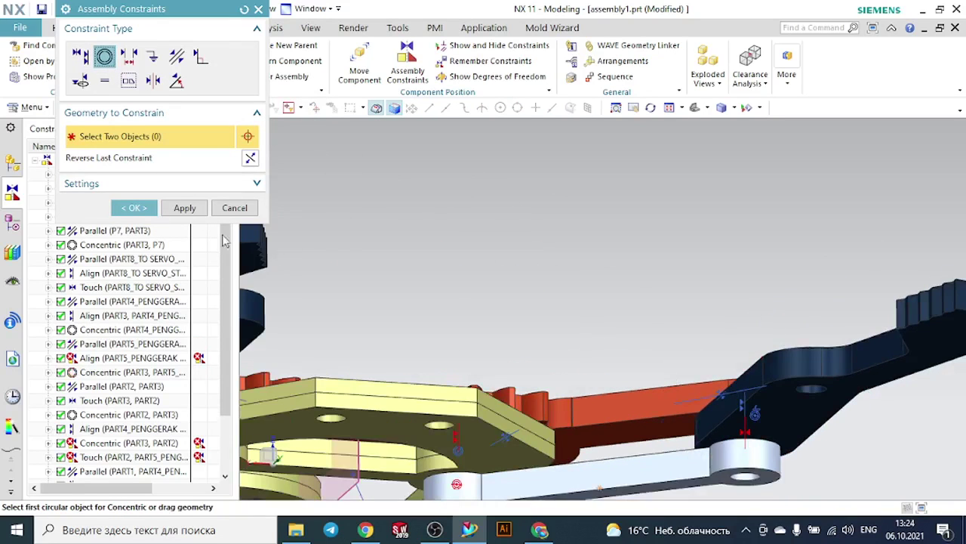
pyautogui.click(135, 210)
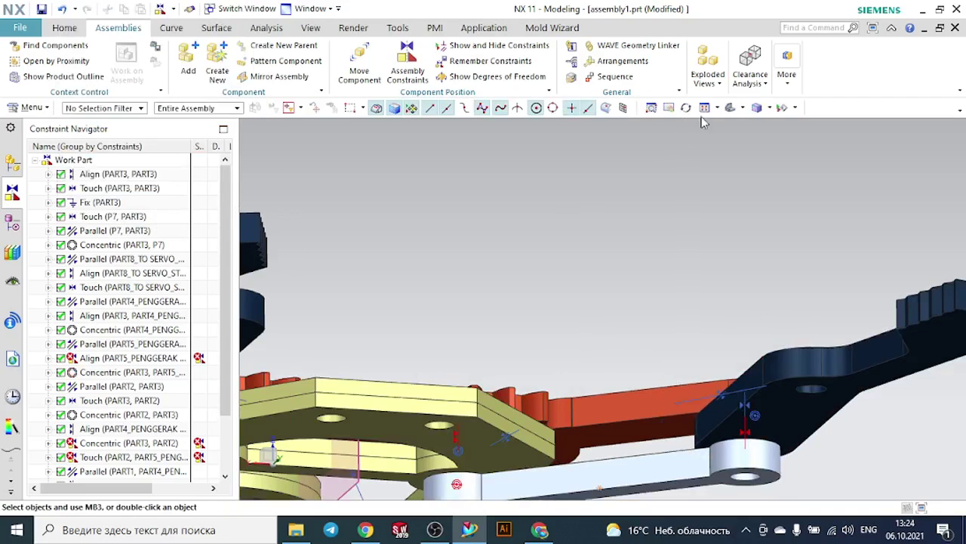
# Fit the whole gripper in view and hide all assembly constraint symbols
pyautogui.click(731, 110)
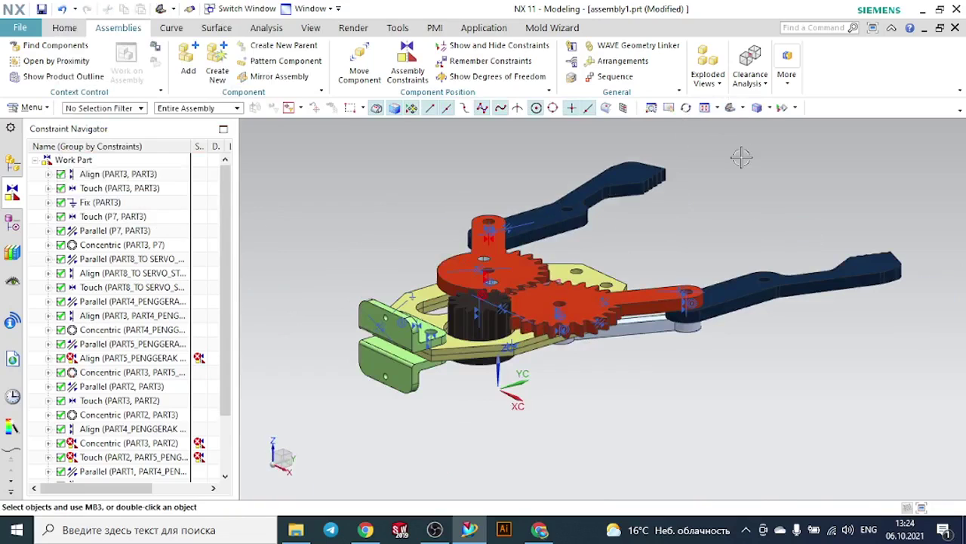
pyautogui.click(770, 108)
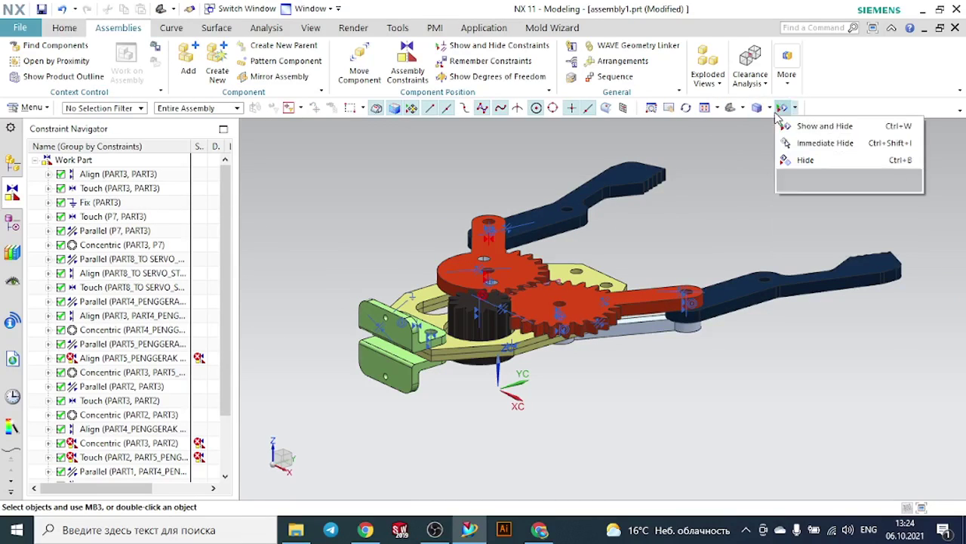
pyautogui.click(803, 124)
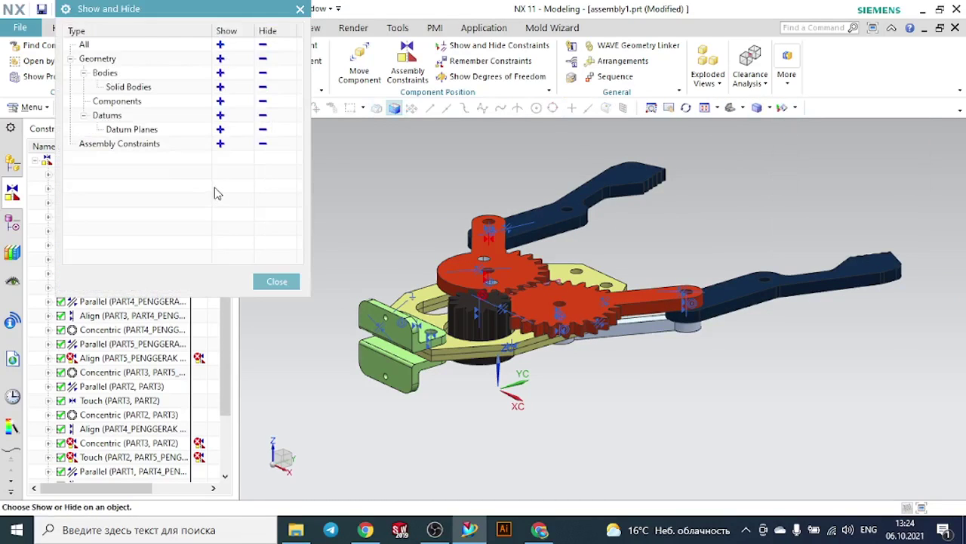
pyautogui.click(263, 144)
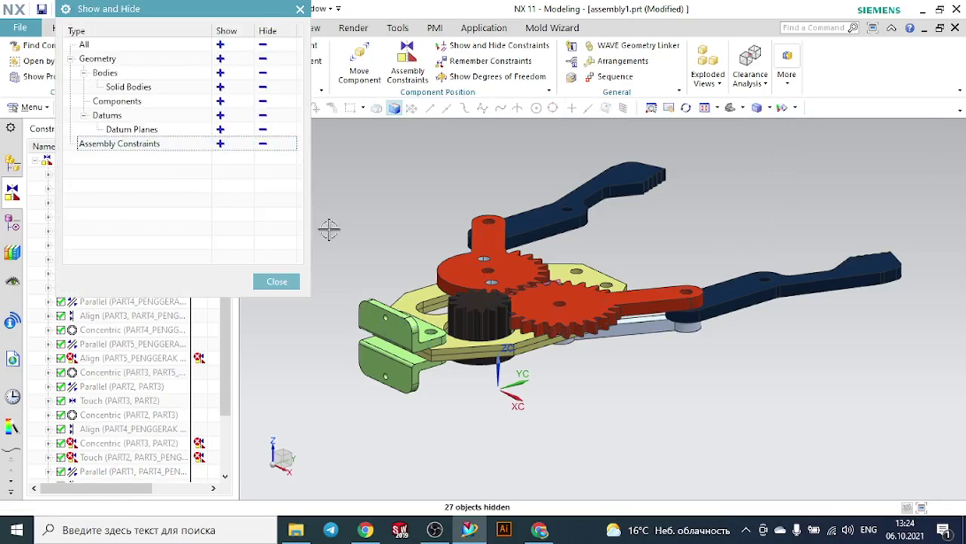
pyautogui.click(272, 279)
pyautogui.moveTo(703, 207)
pyautogui.mouseDown(button='middle')
pyautogui.moveTo(675, 227)
pyautogui.moveTo(686, 233)
pyautogui.moveTo(694, 223)
pyautogui.mouseUp(button='middle')
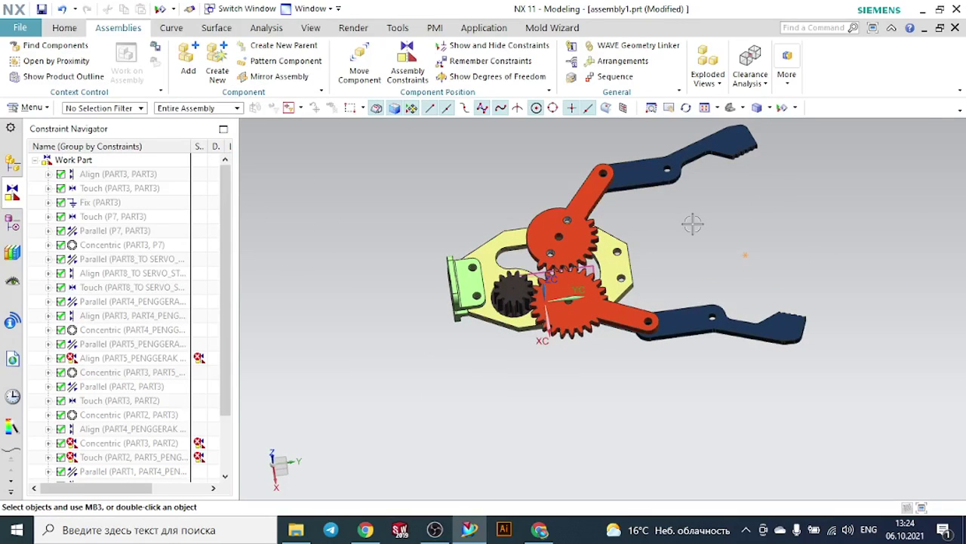
# Check the part2 links between plate and fingers in gripper_assembly.prt and return to assembly1.prt
pyautogui.click(242, 8)
pyautogui.click(559, 210)
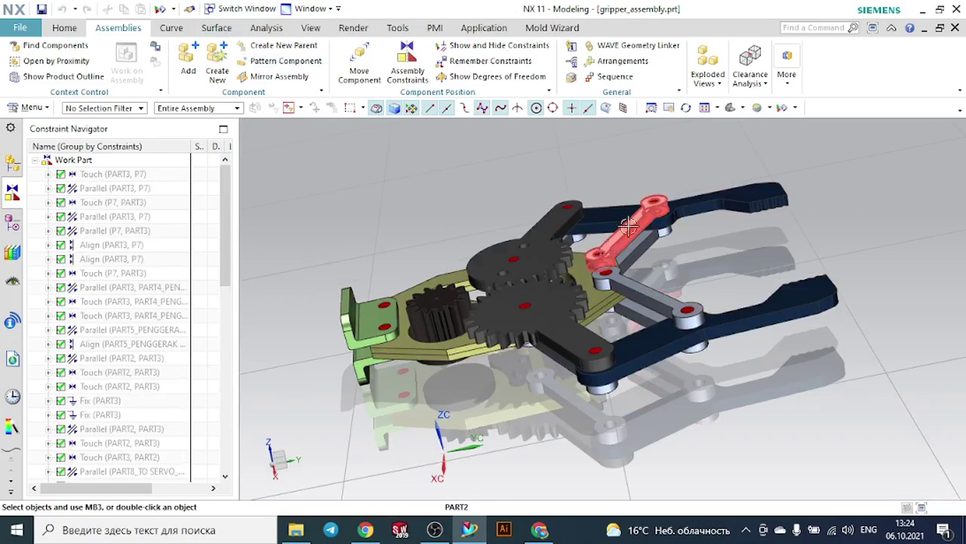
pyautogui.click(250, 8)
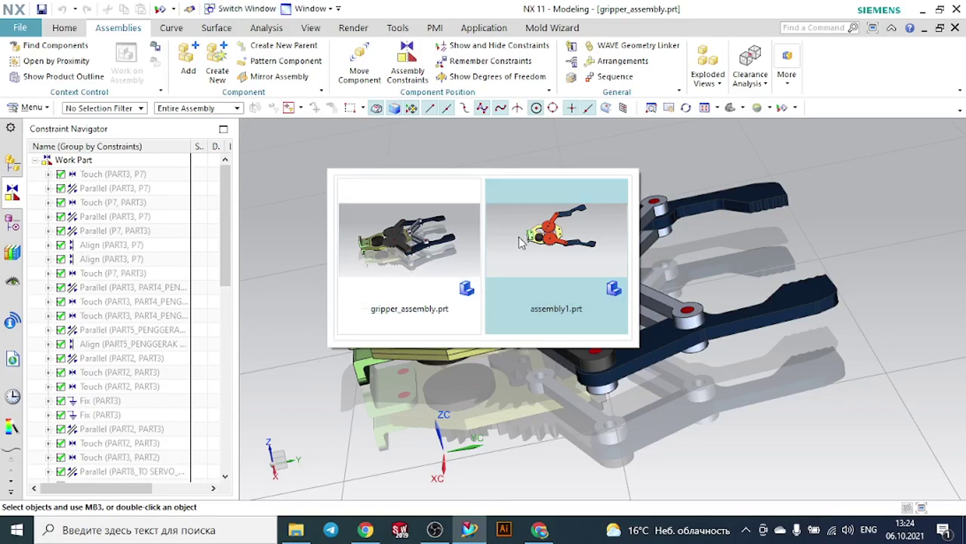
pyautogui.click(519, 240)
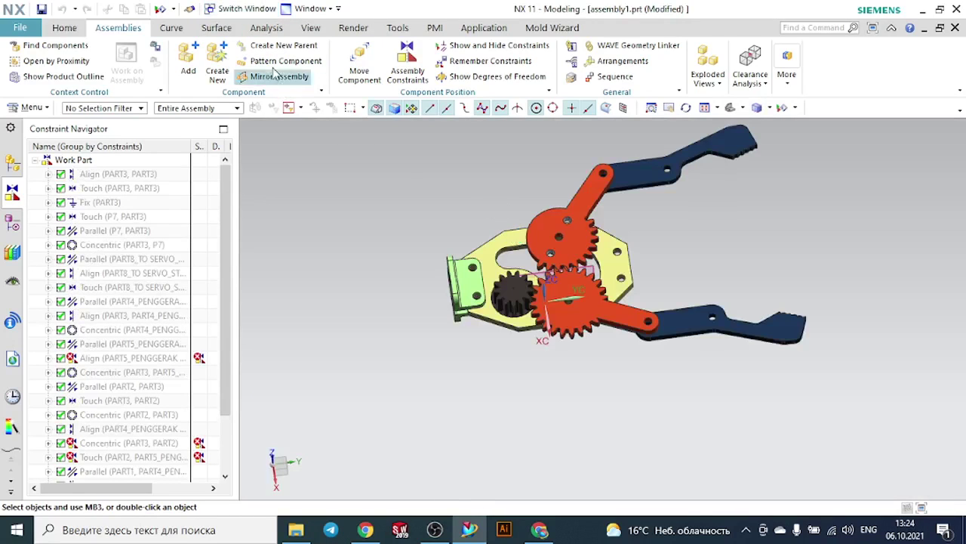
# Choose part2.prt from the gripper folder as the next component to add to the assembly
pyautogui.click(197, 52)
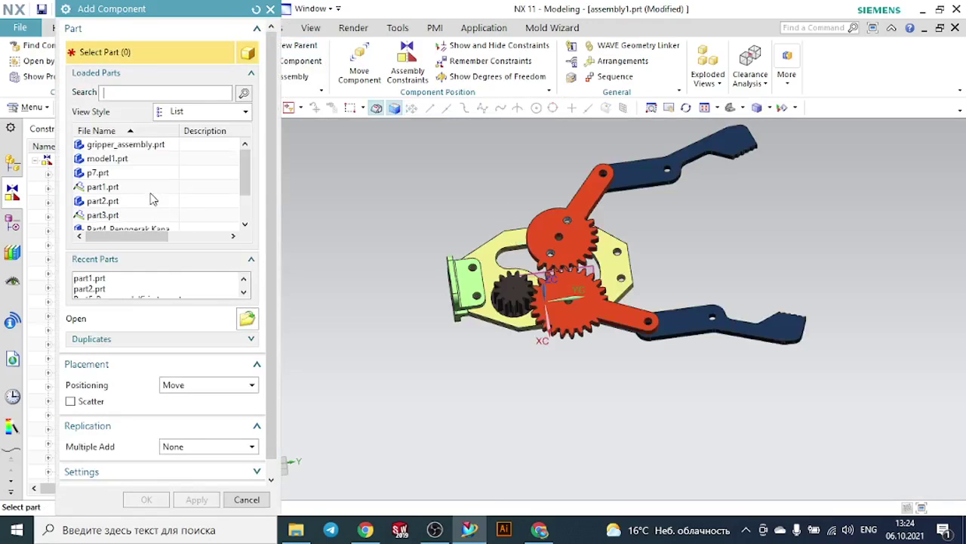
pyautogui.click(247, 318)
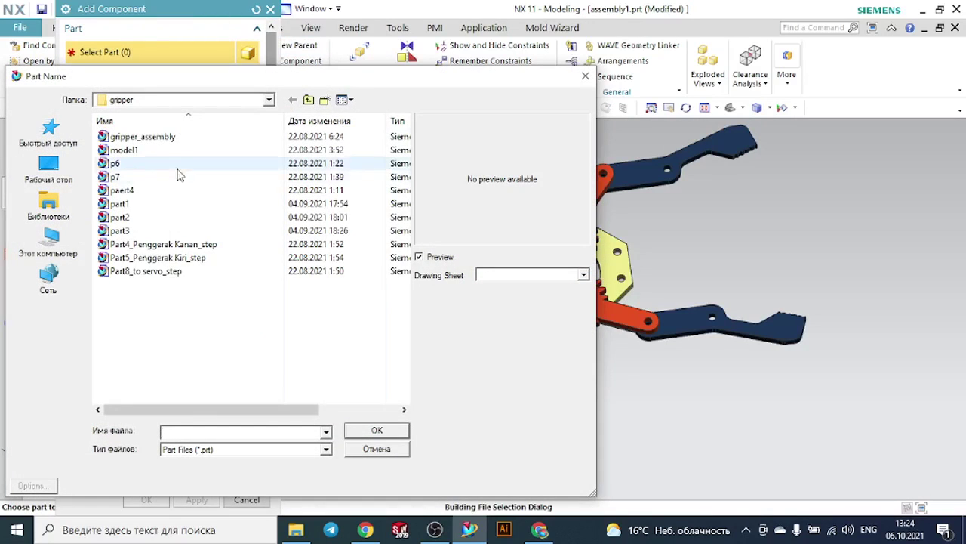
pyautogui.click(144, 257)
pyautogui.click(142, 247)
pyautogui.click(122, 230)
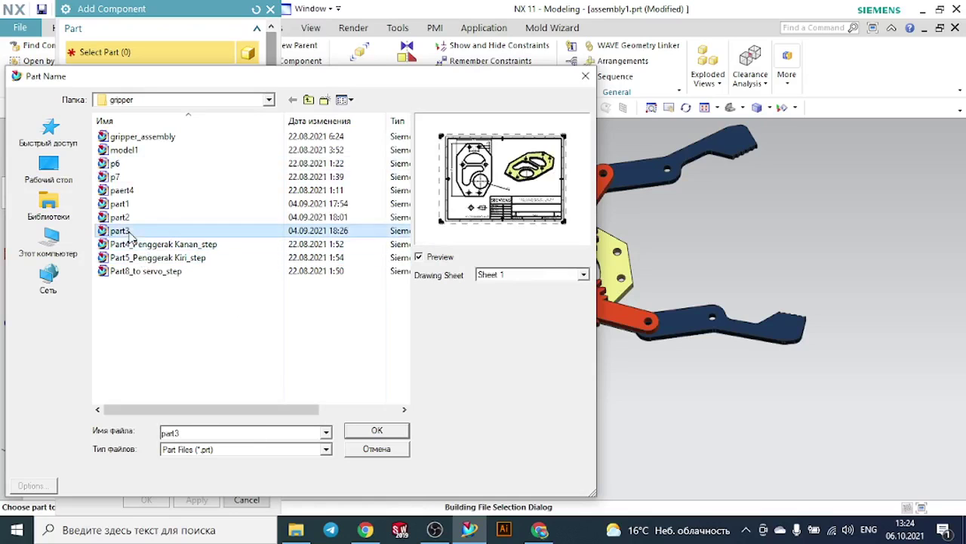
pyautogui.click(124, 218)
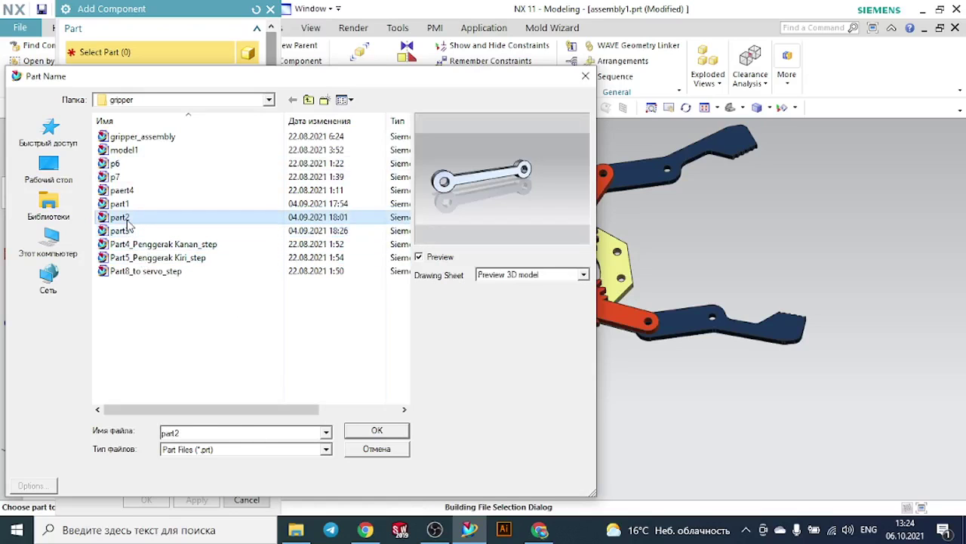
pyautogui.click(404, 429)
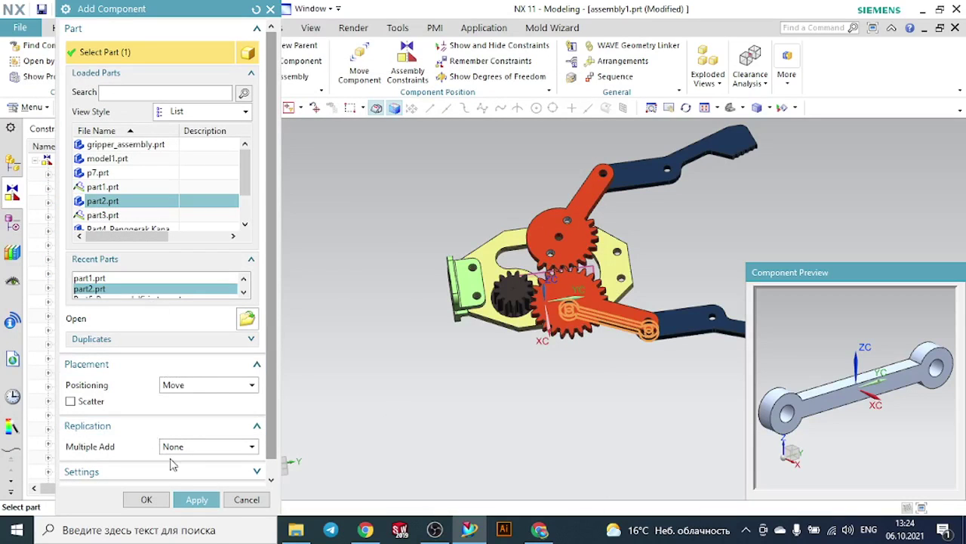
# Place the part2 link in the open space between the two fingers, rotate it to a diagonal orientation, and confirm
pyautogui.click(151, 499)
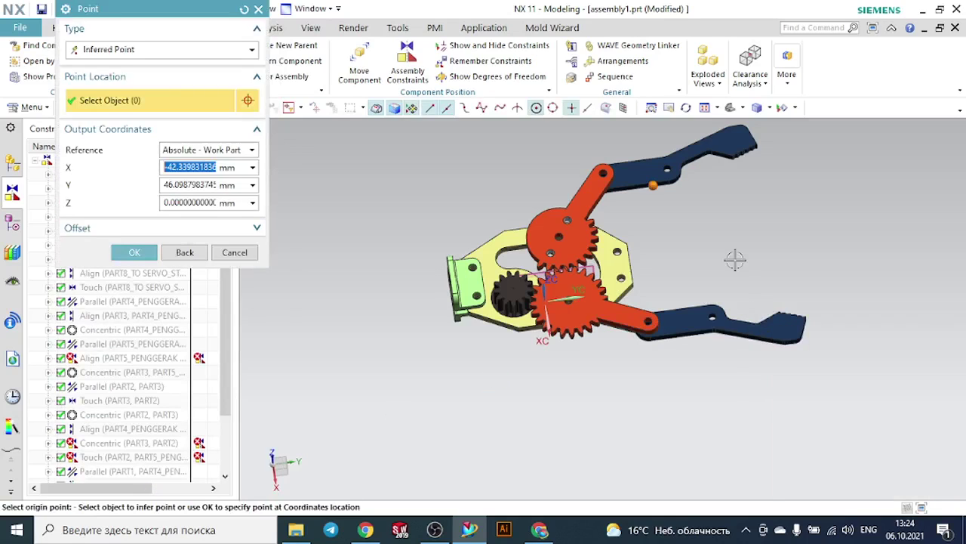
pyautogui.click(691, 270)
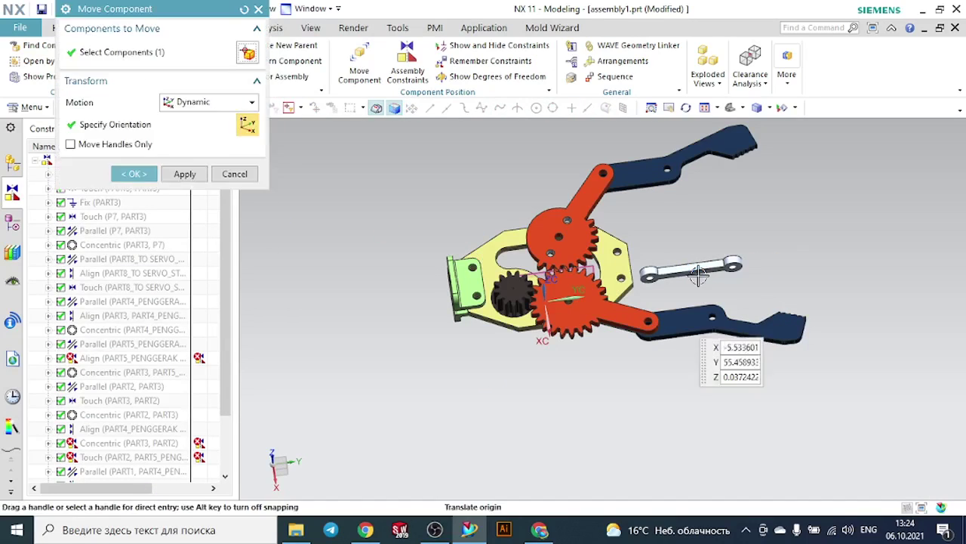
pyautogui.scroll(5, 687, 278)
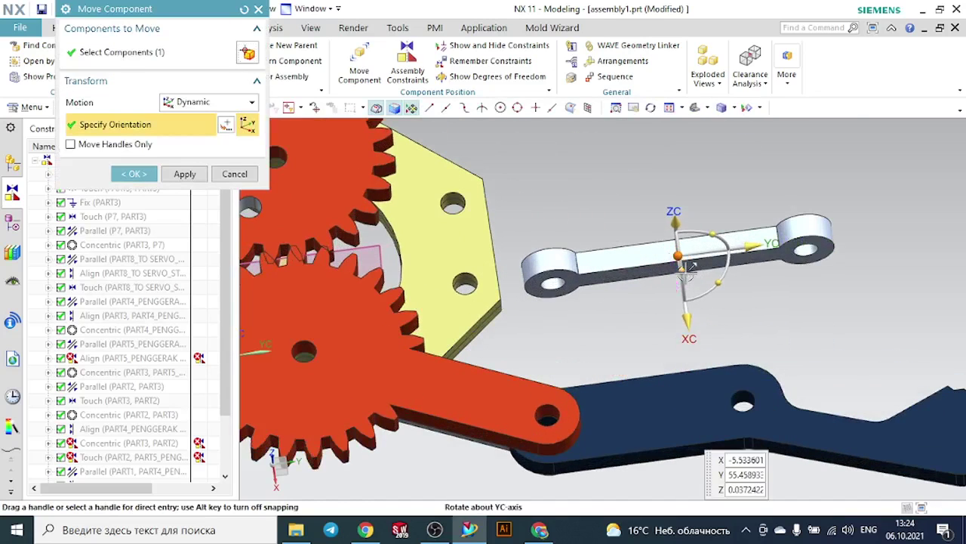
pyautogui.moveTo(689, 268); pyautogui.dragTo(699, 227)
pyautogui.click(683, 252)
pyautogui.moveTo(771, 290); pyautogui.dragTo(739, 250, button='middle')
pyautogui.click(742, 252)
pyautogui.moveTo(741, 261); pyautogui.dragTo(737, 269)
pyautogui.click(133, 175)
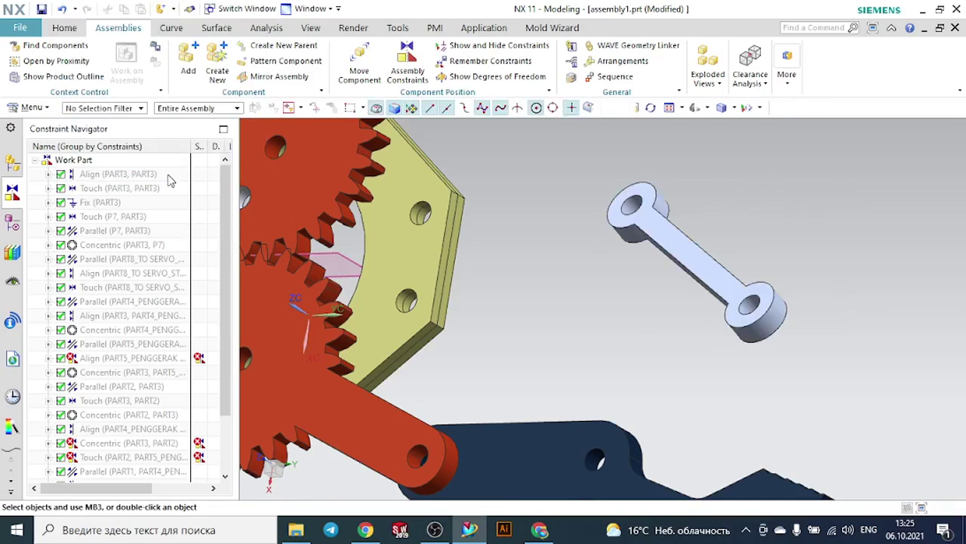
# Add a Parallel constraint between the part3 plate's upper face and the new part2 link's upper face
pyautogui.click(412, 55)
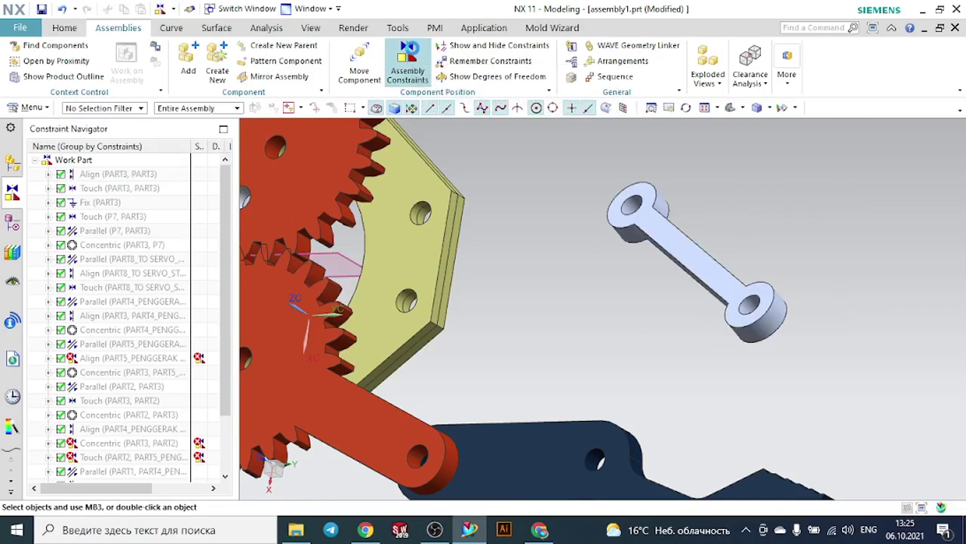
pyautogui.click(176, 57)
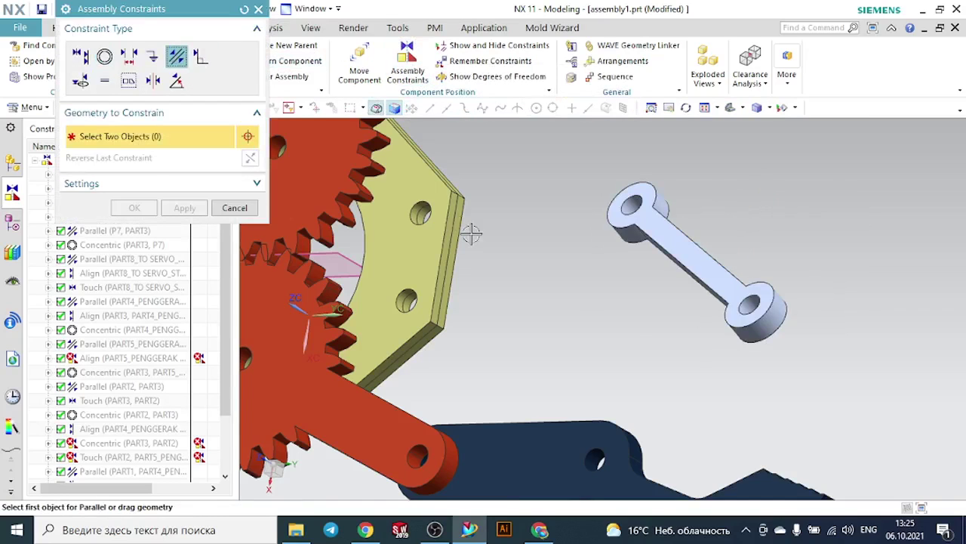
pyautogui.click(404, 249)
pyautogui.click(690, 249)
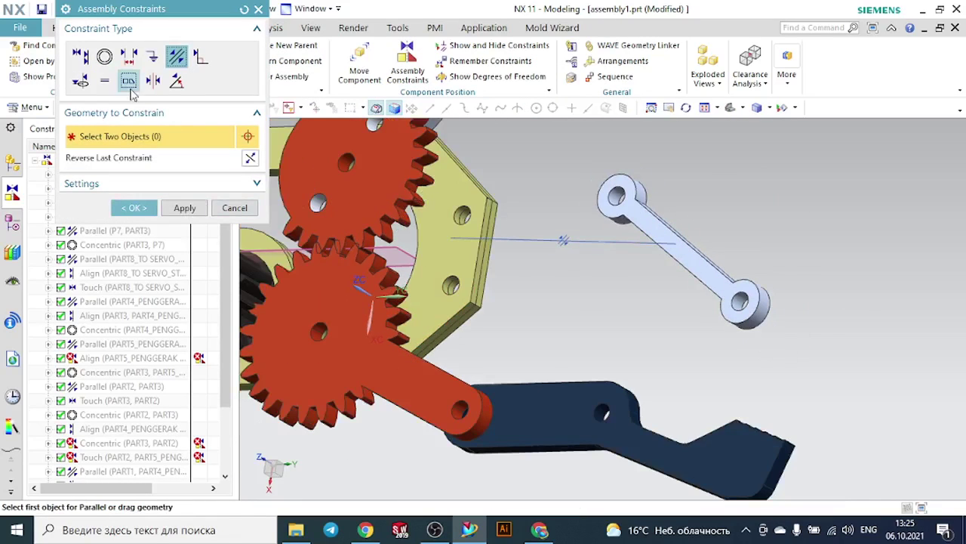
# Add a Touch/Align constraint between the centerlines of the part3 plate's lower outer hole and the new part2 link's end hole
pyautogui.click(80, 56)
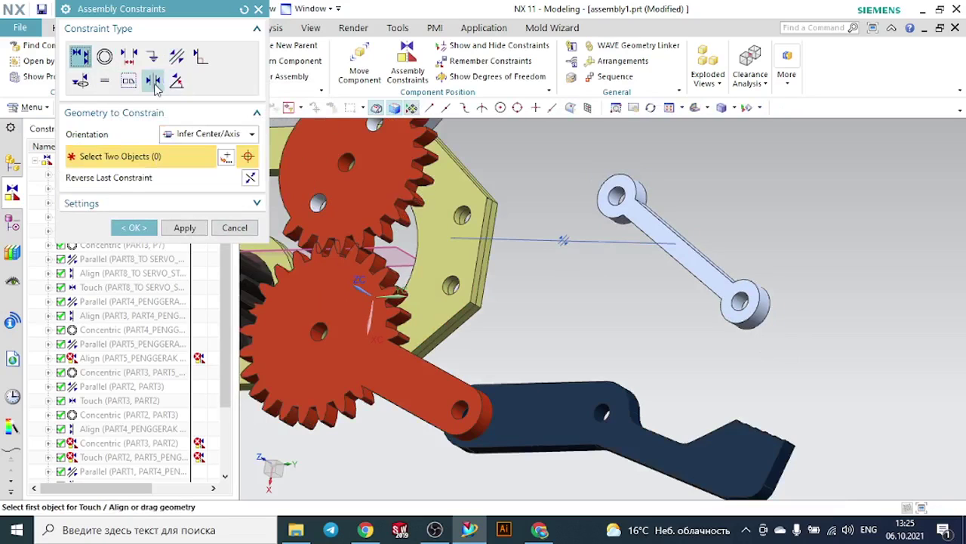
pyautogui.scroll(-3, 450, 300)
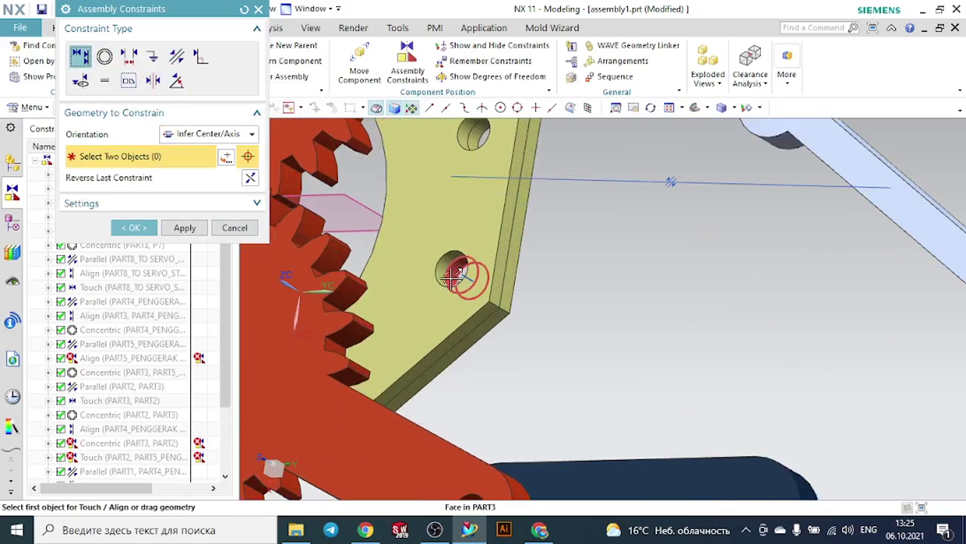
pyautogui.scroll(-3, 453, 277)
pyautogui.click(474, 264)
pyautogui.scroll(2, 475, 270)
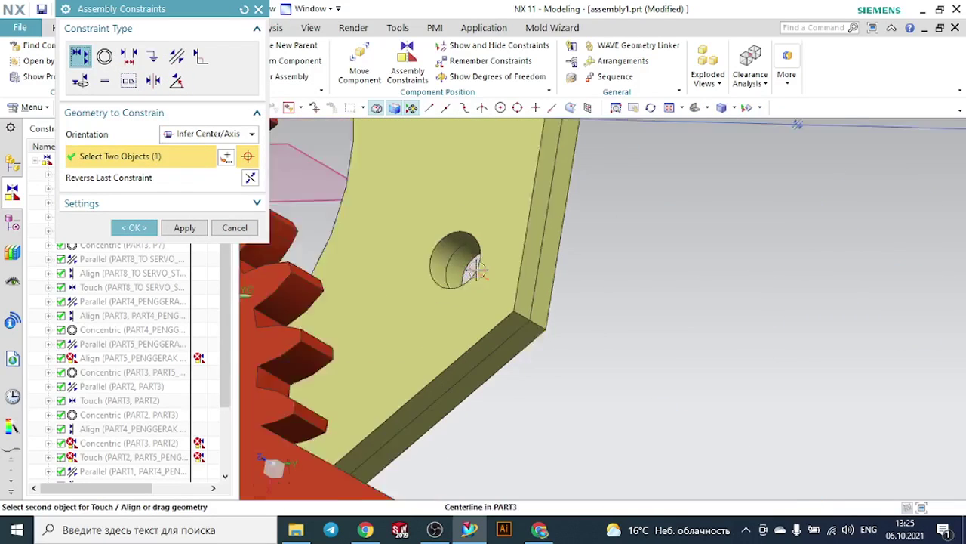
pyautogui.scroll(4, 474, 272)
pyautogui.scroll(-6, 626, 200)
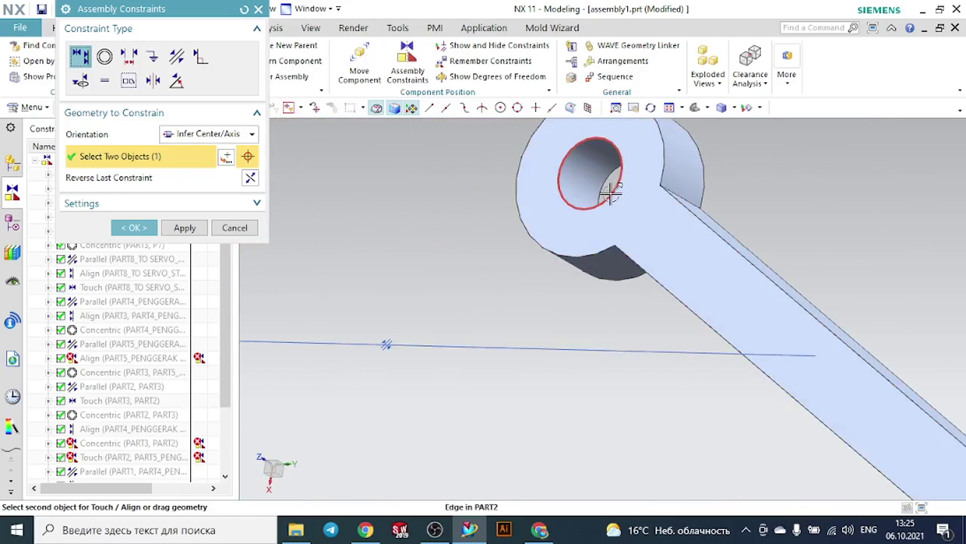
pyautogui.click(598, 175)
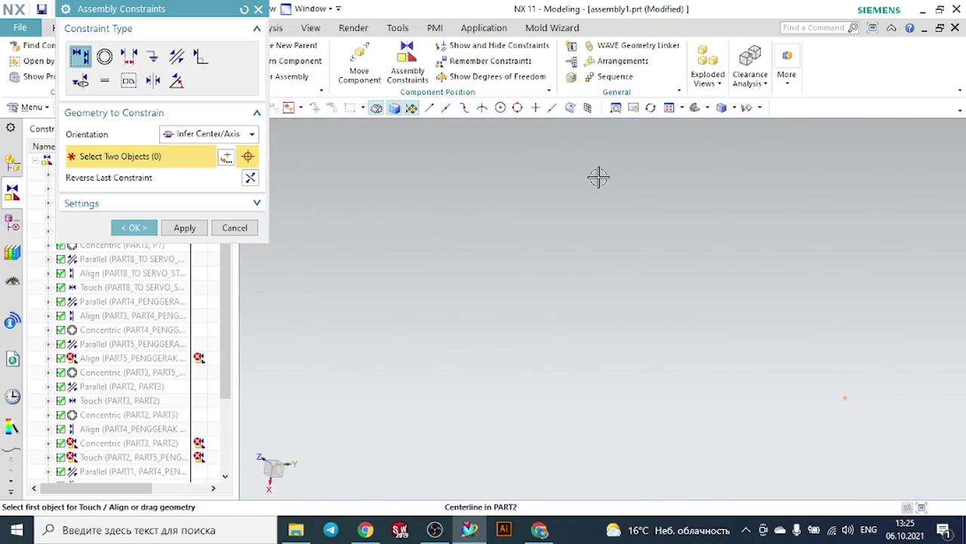
pyautogui.scroll(4, 598, 176)
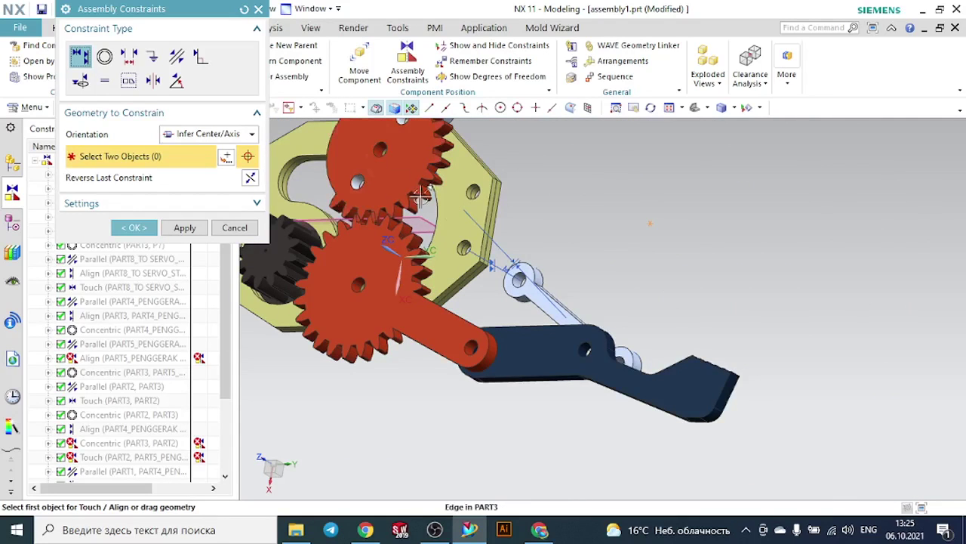
# Add a Concentric constraint between the new part2 link's end-hole edge and the matching hole edge on the part3 plate's gear side
pyautogui.moveTo(606, 239); pyautogui.dragTo(468, 234, button='middle')
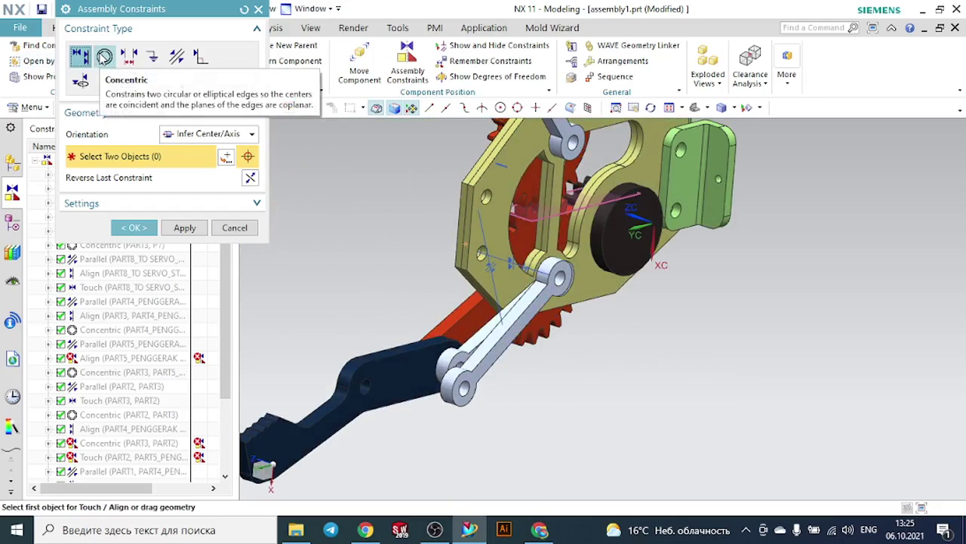
pyautogui.click(104, 56)
pyautogui.scroll(-5, 604, 271)
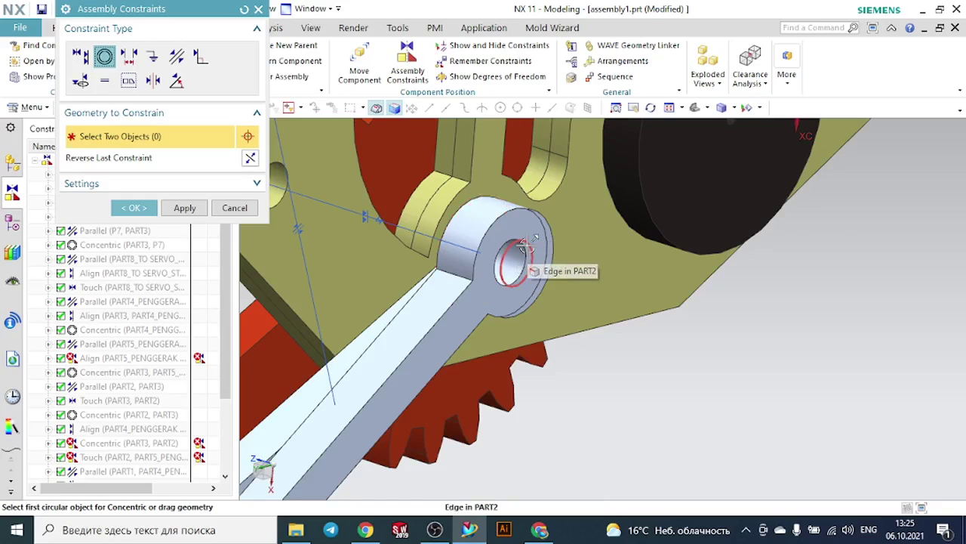
pyautogui.scroll(-5, 526, 247)
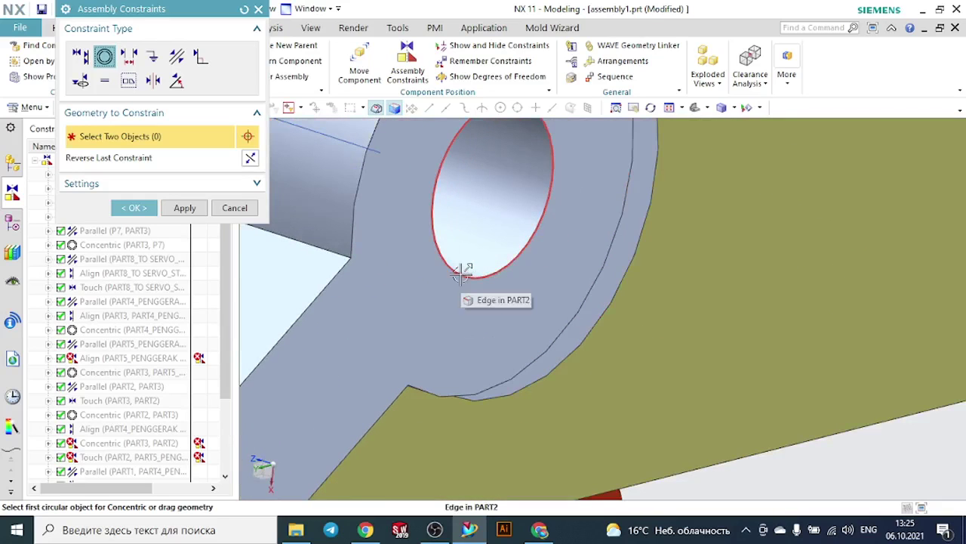
pyautogui.click(462, 273)
pyautogui.scroll(10, 440, 289)
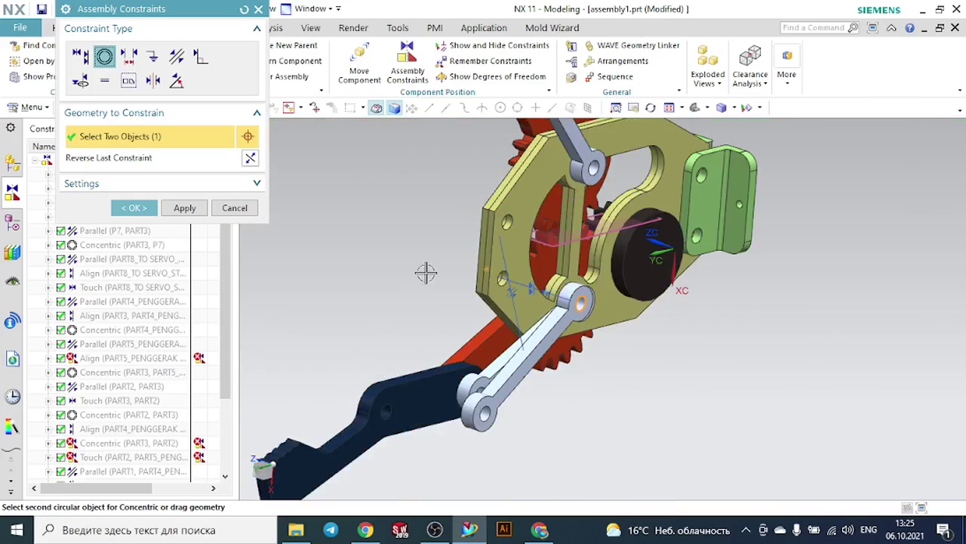
pyautogui.moveTo(426, 272); pyautogui.dragTo(492, 269, button='middle')
pyautogui.scroll(-3, 494, 266)
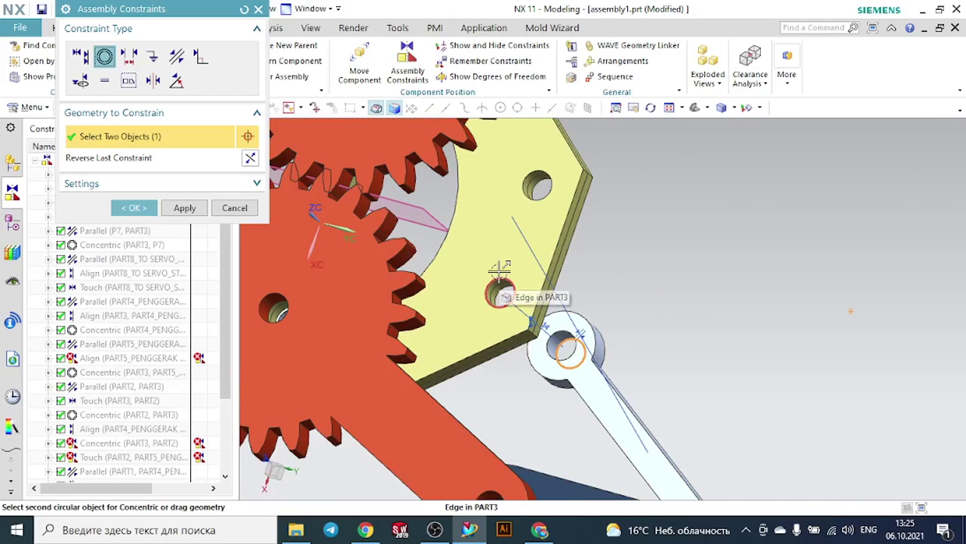
pyautogui.scroll(-3, 499, 269)
pyautogui.click(490, 286)
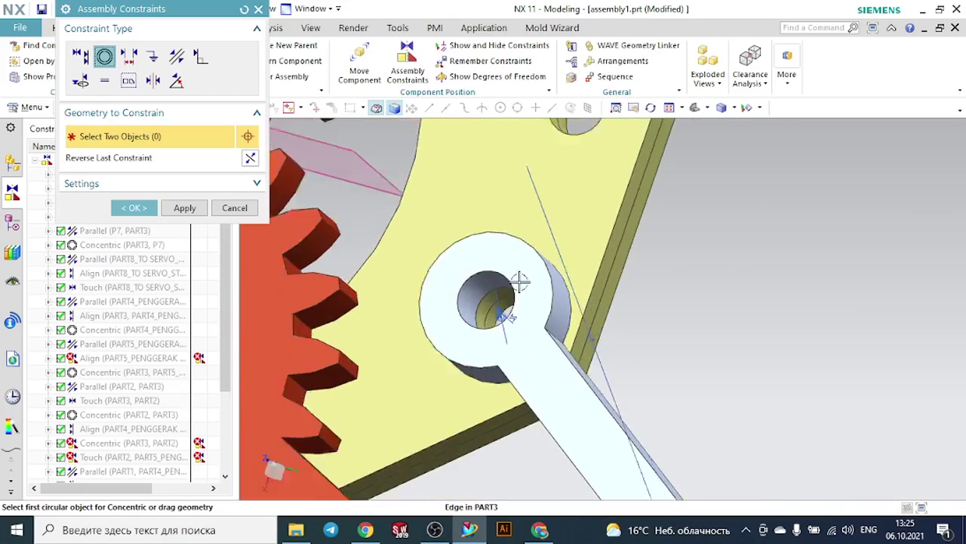
# Add a Concentric constraint between the part1 finger's middle hole edge and the free end hole of the new part2 link, and confirm
pyautogui.scroll(5, 519, 281)
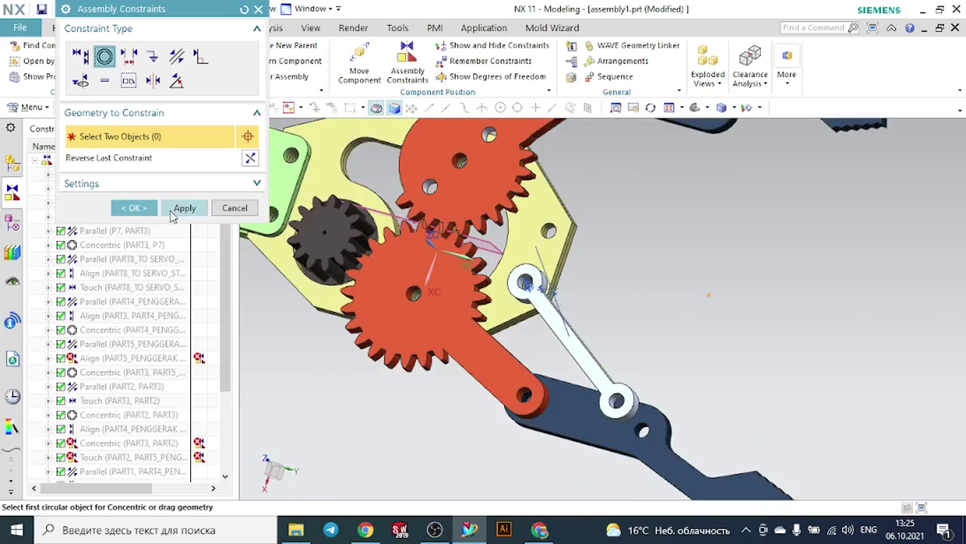
pyautogui.moveTo(687, 343); pyautogui.dragTo(654, 304, button='middle')
pyautogui.scroll(-6, 653, 304)
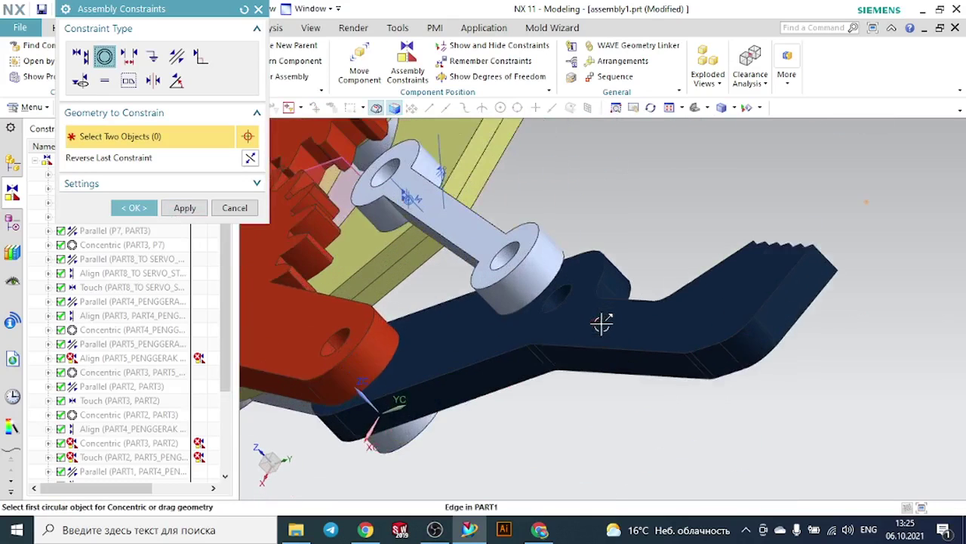
pyautogui.click(548, 286)
pyautogui.moveTo(550, 327); pyautogui.dragTo(543, 379, button='middle')
pyautogui.scroll(5, 543, 379)
pyautogui.scroll(-5, 524, 317)
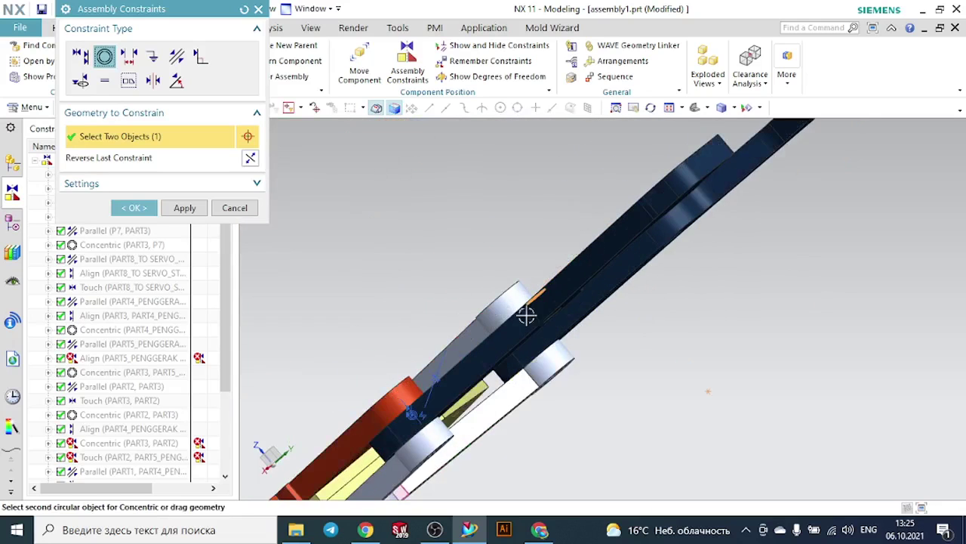
pyautogui.moveTo(439, 302); pyautogui.dragTo(640, 421, button='middle')
pyautogui.scroll(-4, 747, 453)
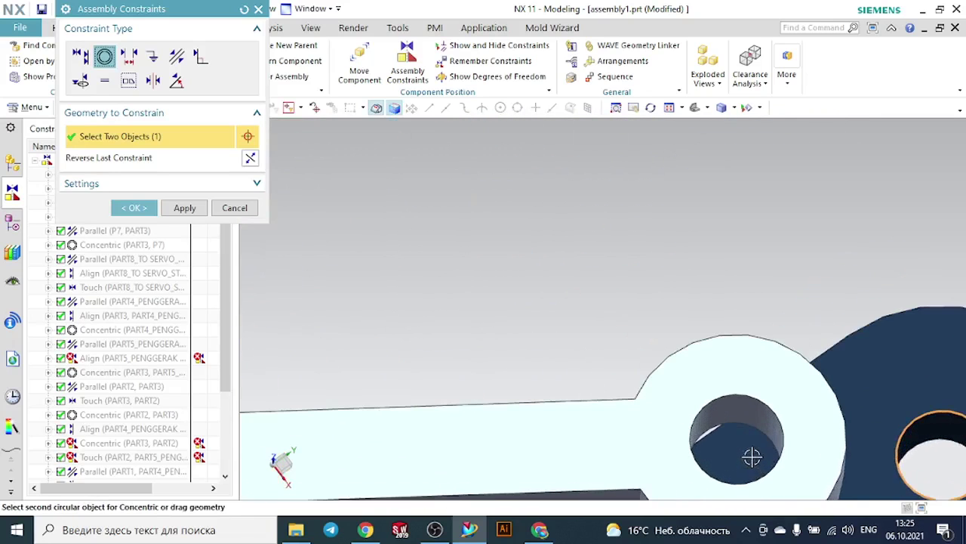
pyautogui.click(743, 423)
pyautogui.scroll(6, 740, 419)
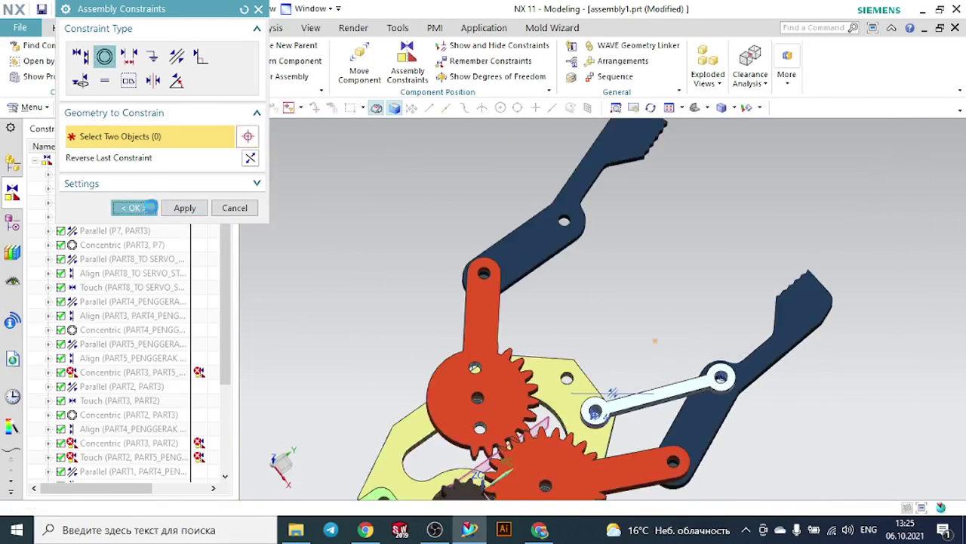
pyautogui.click(133, 208)
# Reposition the part1 finger attached to the new link with Dynamic motion, rotating and slightly shifting it, and confirm
pyautogui.scroll(3, 682, 274)
pyautogui.scroll(-3, 725, 366)
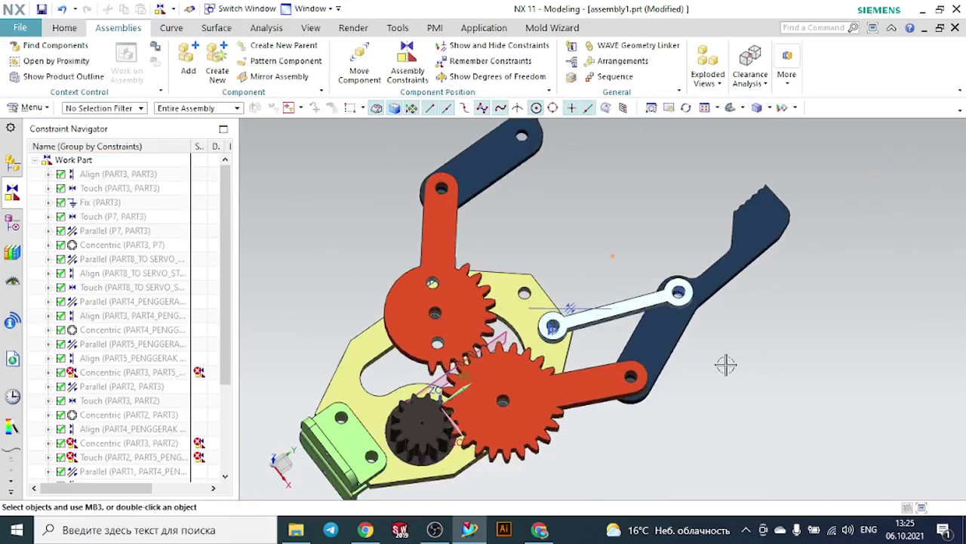
pyautogui.click(725, 266)
pyautogui.click(822, 248)
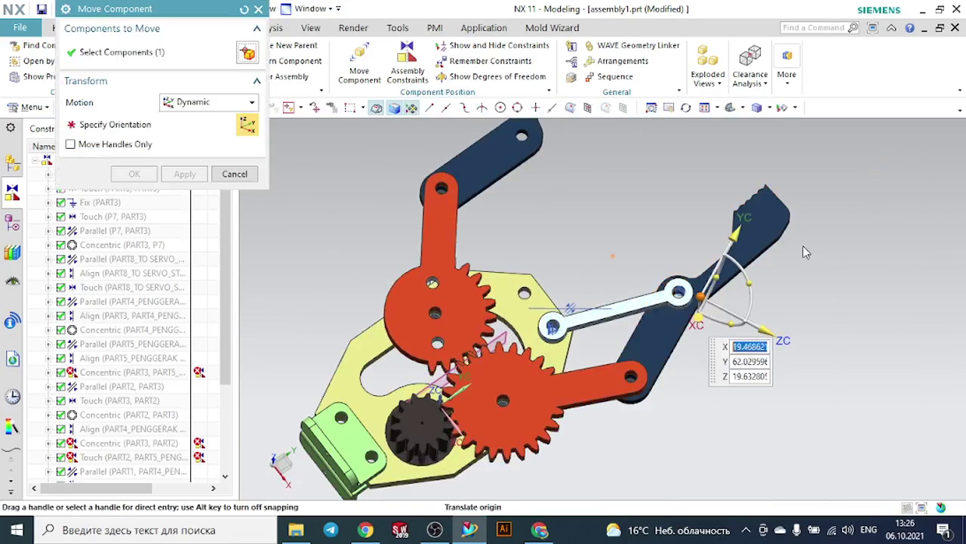
pyautogui.moveTo(809, 308); pyautogui.dragTo(782, 283, button='middle')
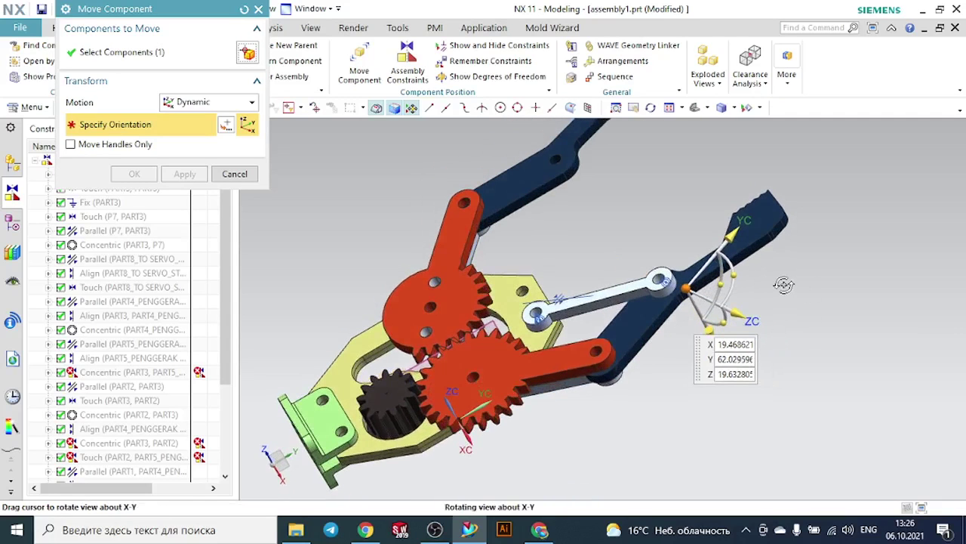
pyautogui.moveTo(737, 289); pyautogui.dragTo(748, 263)
pyautogui.moveTo(722, 214); pyautogui.dragTo(707, 235)
pyautogui.moveTo(686, 289)
pyautogui.mouseDown()
pyautogui.moveTo(684, 243)
pyautogui.moveTo(683, 327)
pyautogui.moveTo(704, 283)
pyautogui.moveTo(689, 354)
pyautogui.moveTo(702, 283)
pyautogui.moveTo(678, 333)
pyautogui.moveTo(687, 288)
pyautogui.mouseUp()
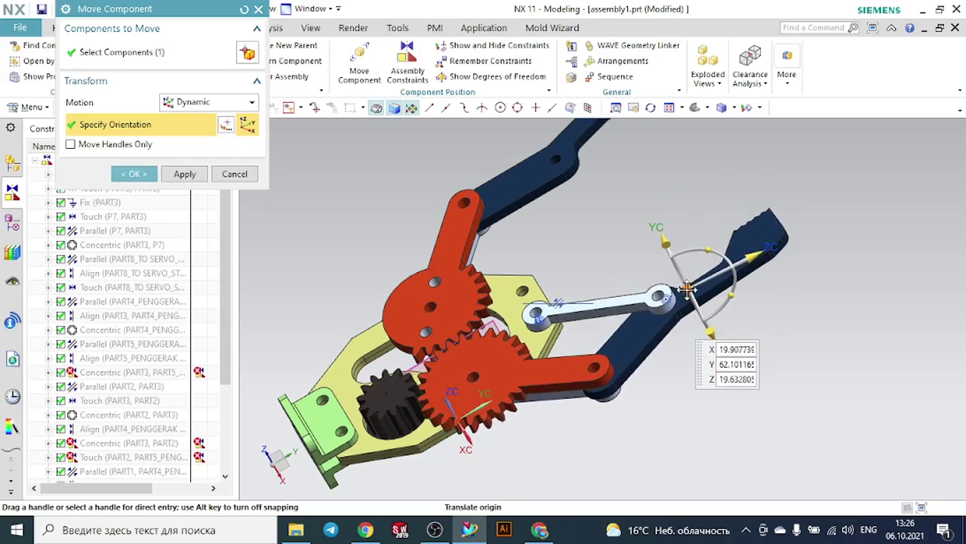
pyautogui.click(123, 176)
# Add another part2.prt component and place it in the open space between the two fingers
pyautogui.moveTo(653, 278); pyautogui.dragTo(714, 317, button='middle')
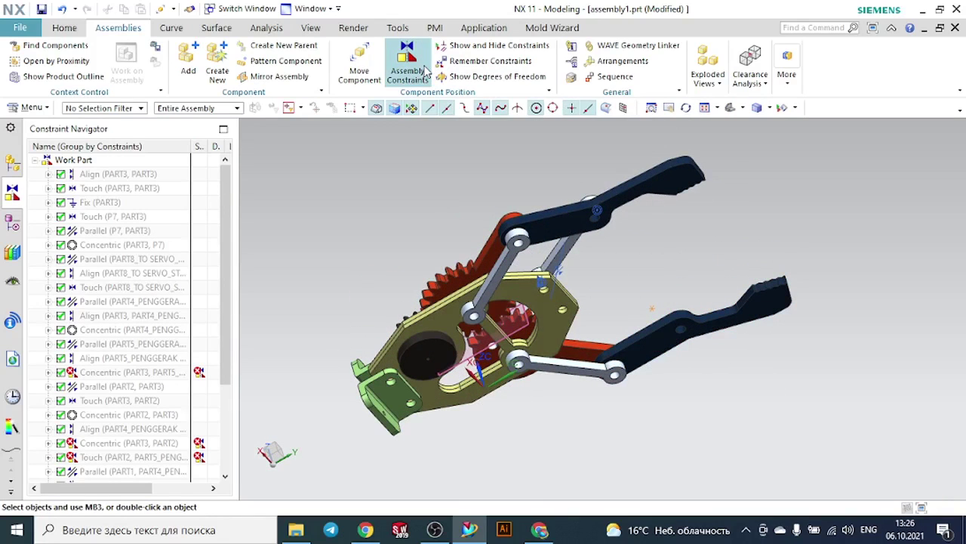
pyautogui.click(189, 61)
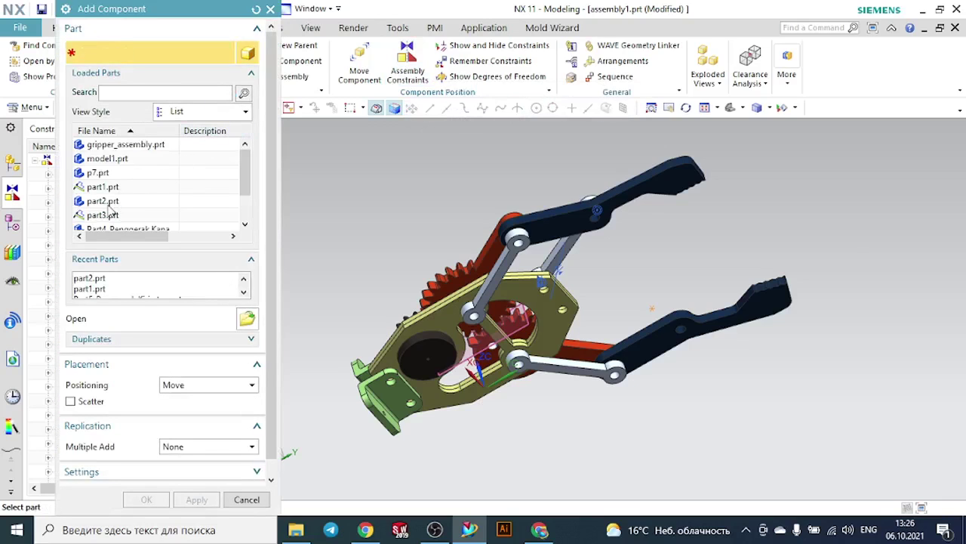
pyautogui.click(105, 201)
pyautogui.click(106, 187)
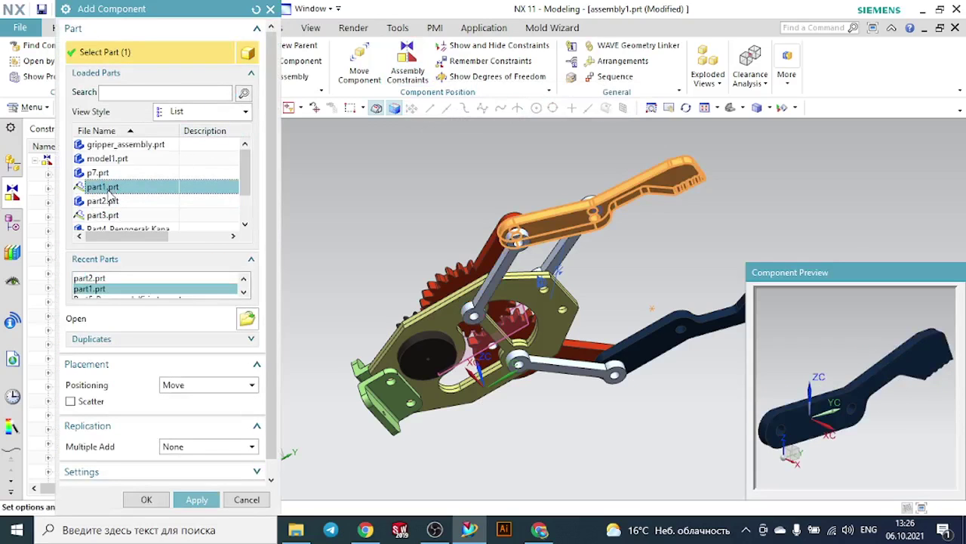
pyautogui.click(106, 200)
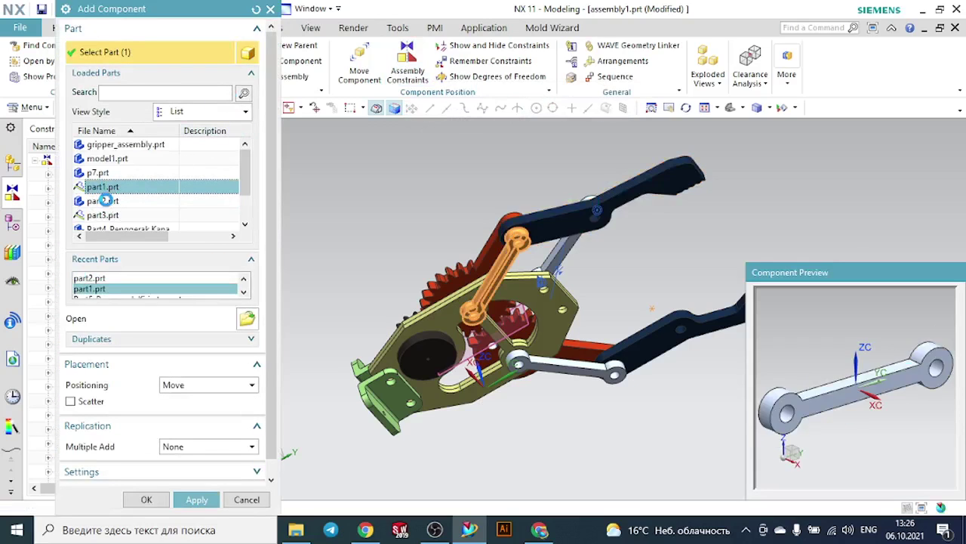
pyautogui.click(190, 500)
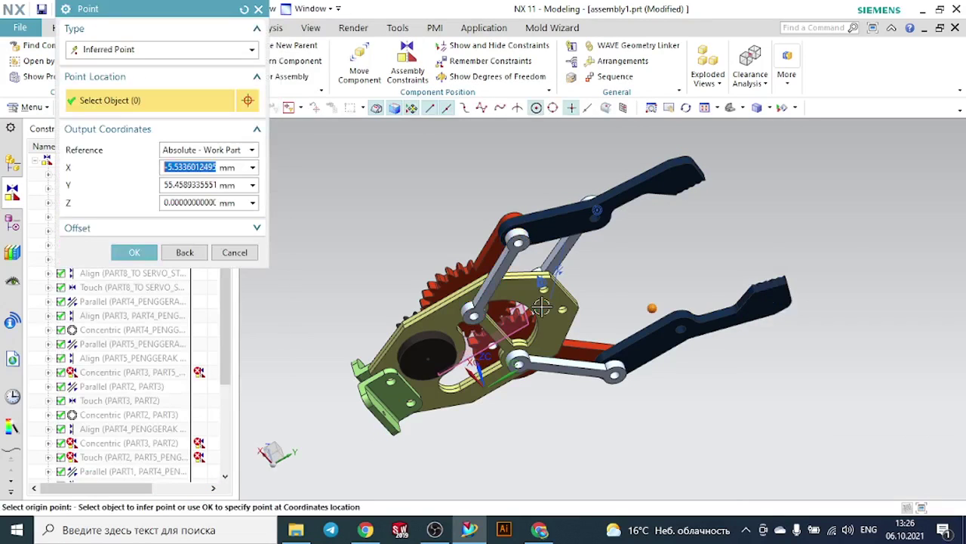
pyautogui.click(133, 250)
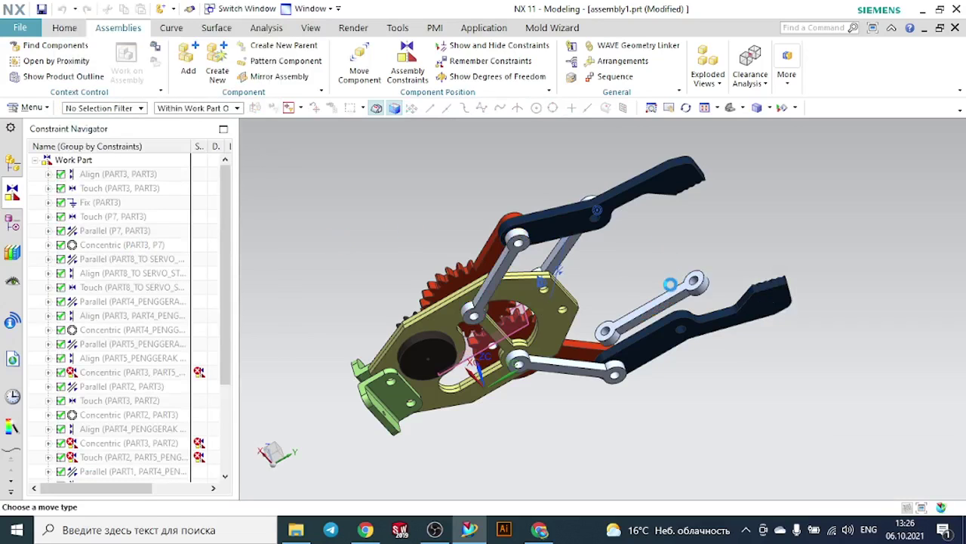
# Rotate the newly added part2 link about its YC axis so its flat side faces like the existing links, and confirm
pyautogui.scroll(3, 670, 284)
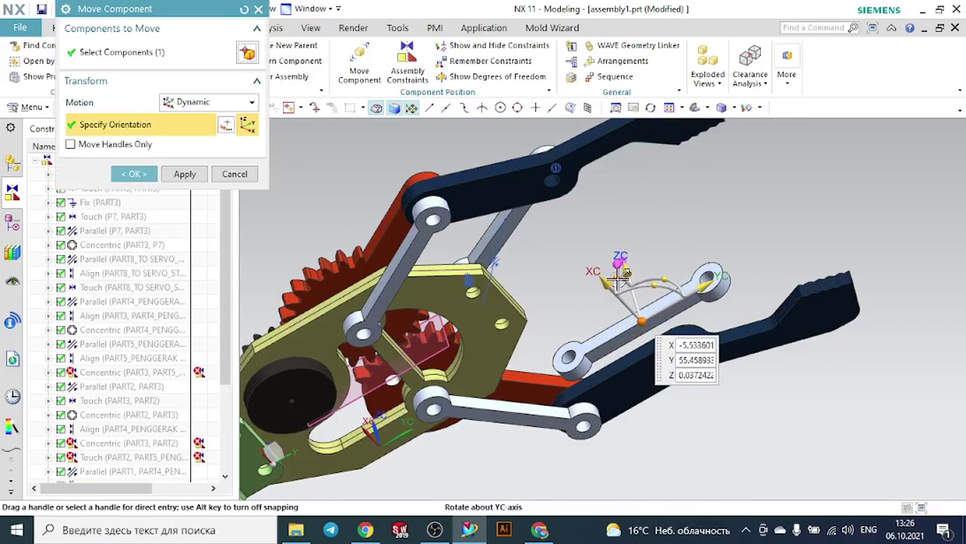
pyautogui.moveTo(617, 279); pyautogui.dragTo(807, 381)
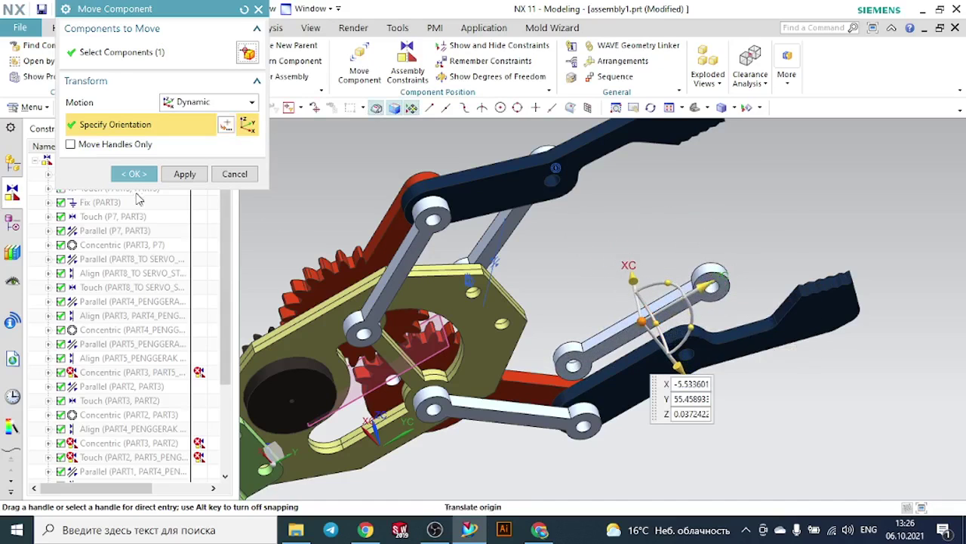
pyautogui.click(133, 175)
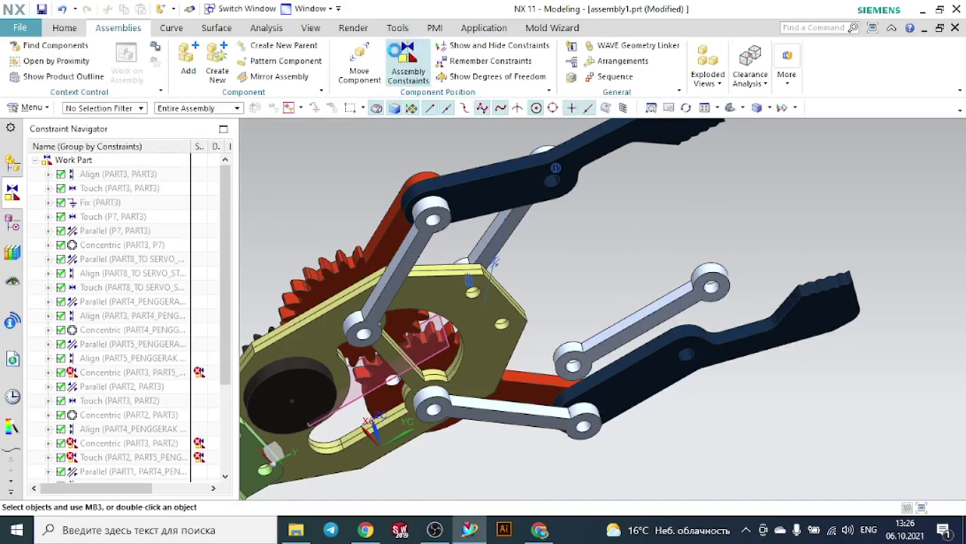
# Add a Parallel constraint between the newest part2 link's flat face and the part3 plate's face on the servo side
pyautogui.click(407, 64)
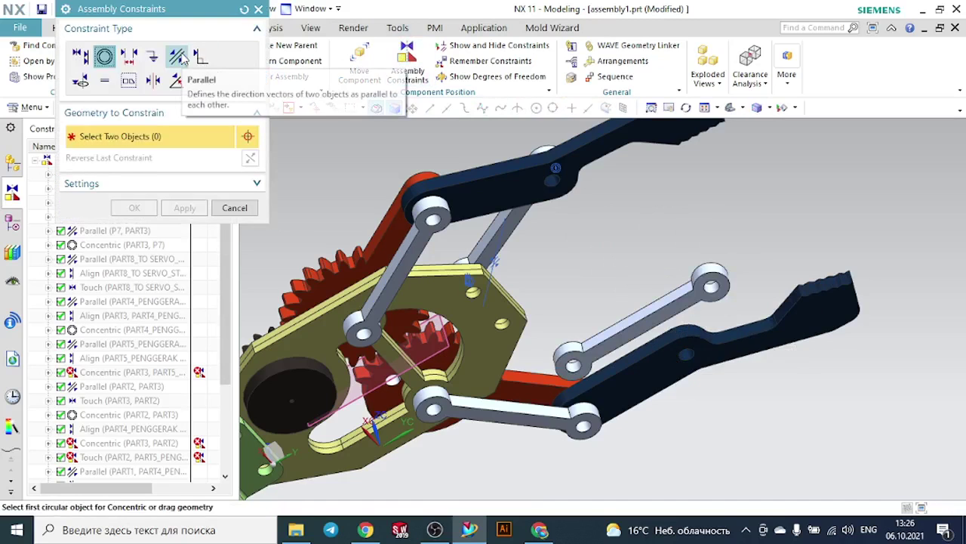
pyautogui.click(177, 56)
pyautogui.scroll(3, 650, 318)
pyautogui.click(579, 324)
pyautogui.scroll(-4, 578, 324)
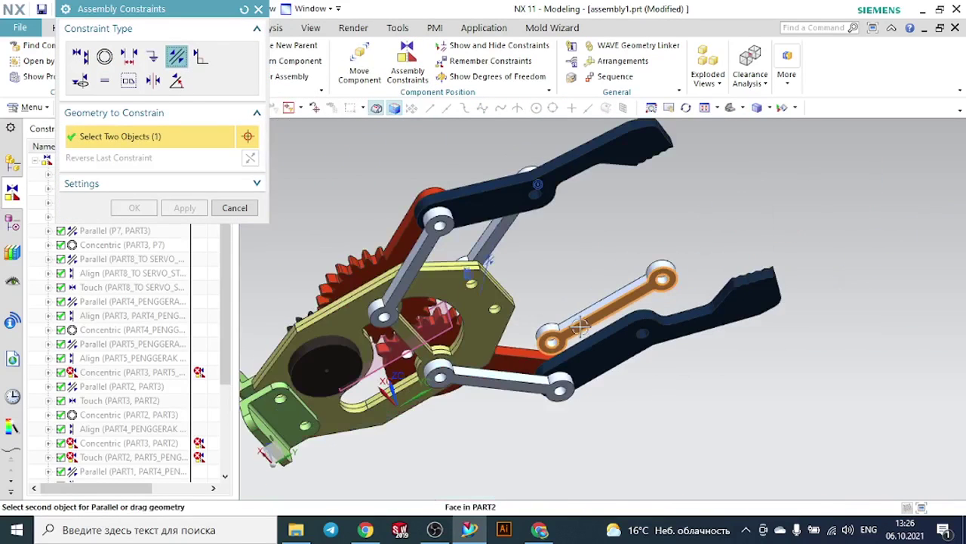
pyautogui.click(467, 303)
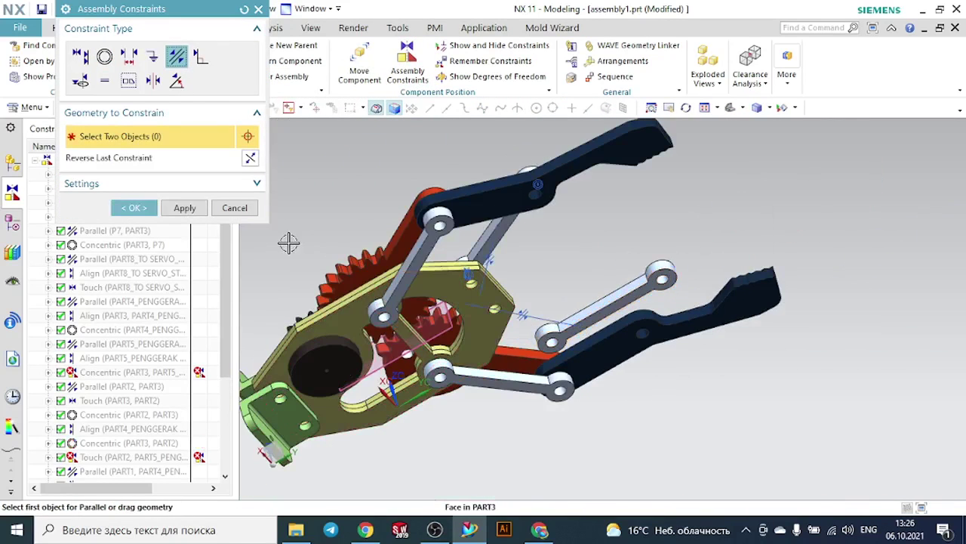
# Align the centerline of the newest part2 link's near hole with a free hole in the part3 plate using Touch Align, Infer Center/Axis
pyautogui.click(83, 58)
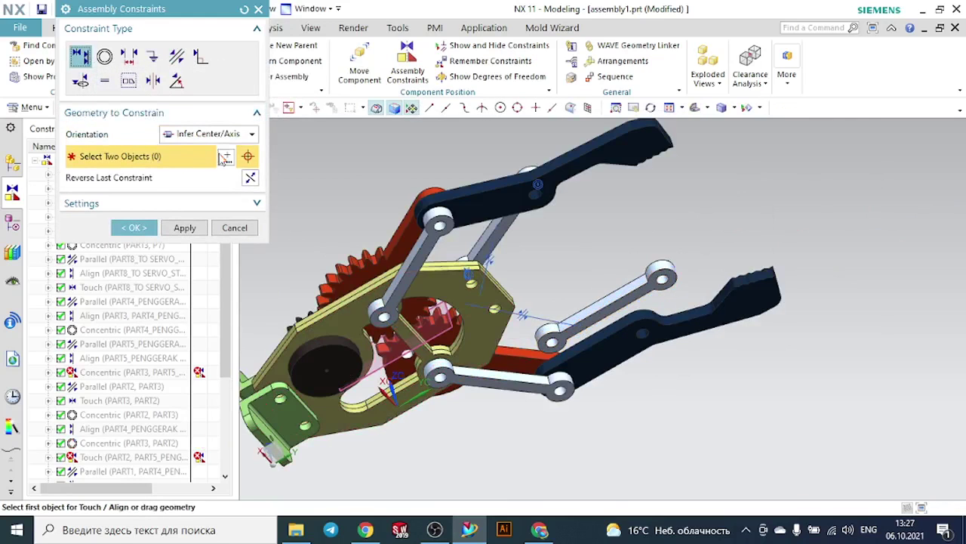
pyautogui.scroll(10, 526, 362)
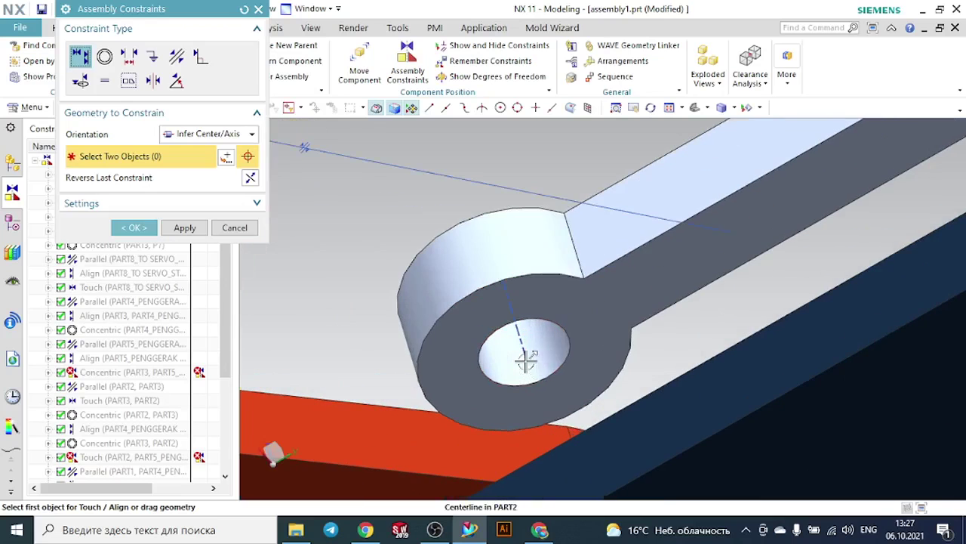
pyautogui.click(519, 340)
pyautogui.scroll(-10, 464, 276)
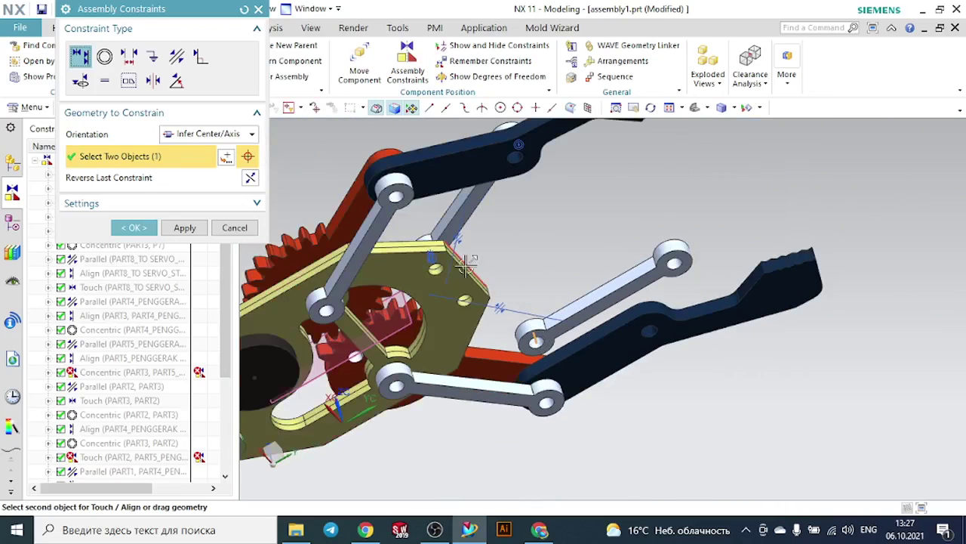
pyautogui.scroll(3, 467, 266)
pyautogui.scroll(-1, 526, 277)
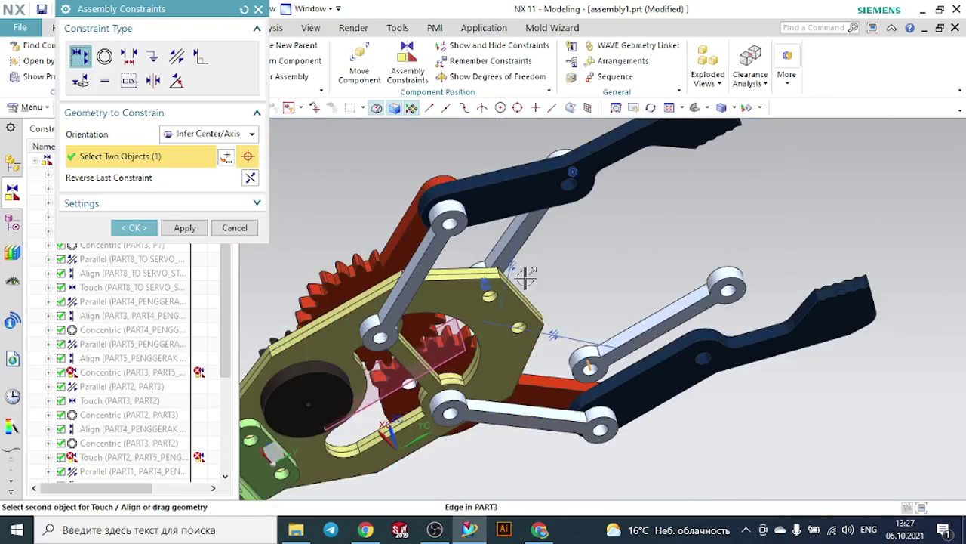
pyautogui.scroll(5, 527, 277)
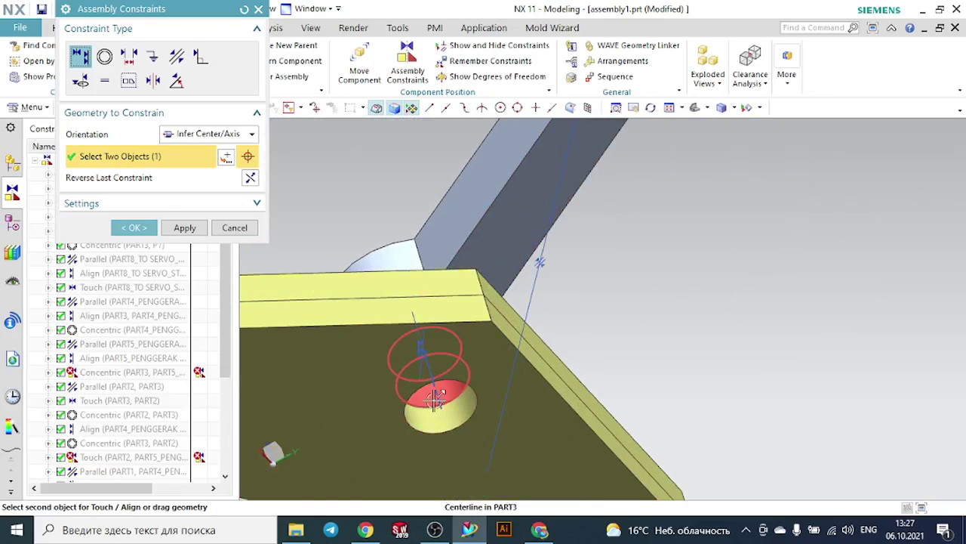
pyautogui.click(456, 382)
pyautogui.scroll(-5, 456, 382)
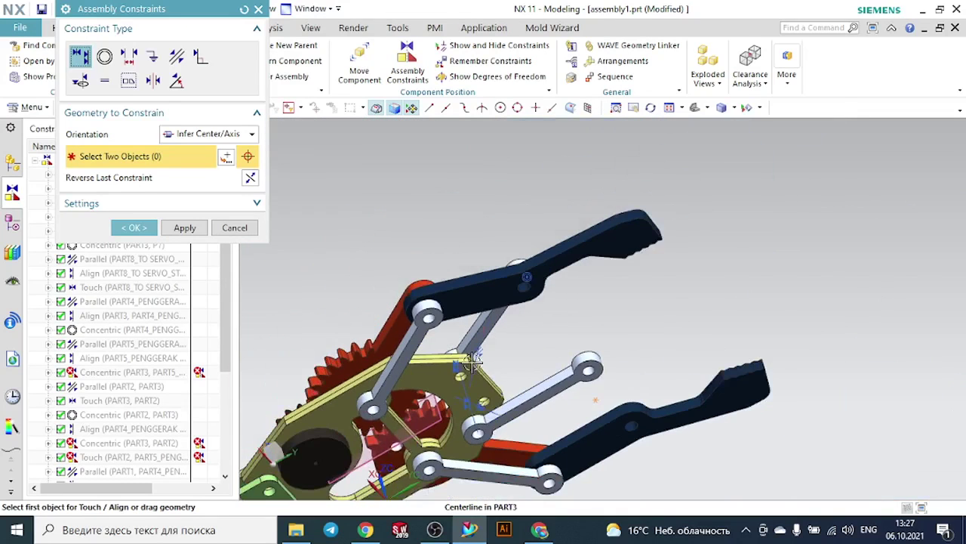
# Add a Concentric constraint between the part3 plate's hole edge and the circular edge of the link end aligned with it
pyautogui.click(104, 57)
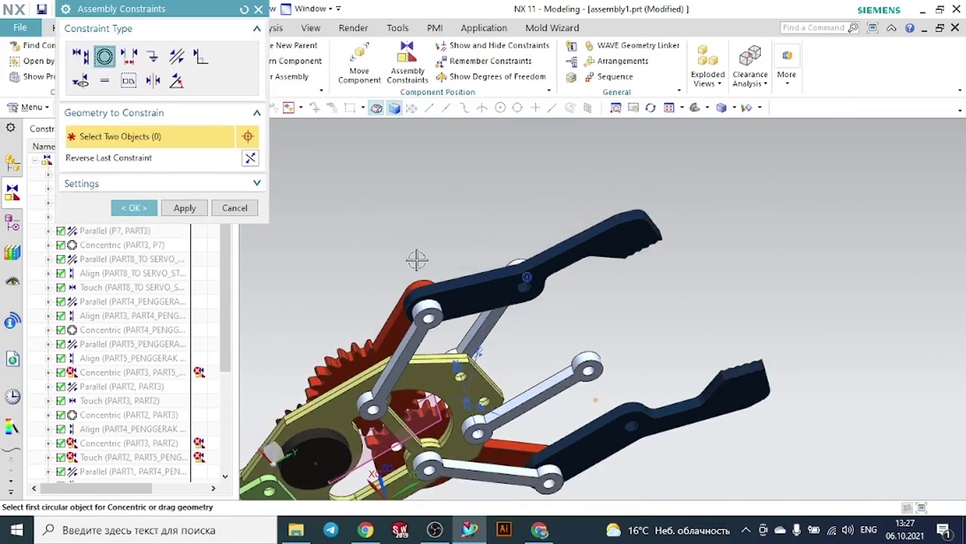
pyautogui.scroll(4, 511, 433)
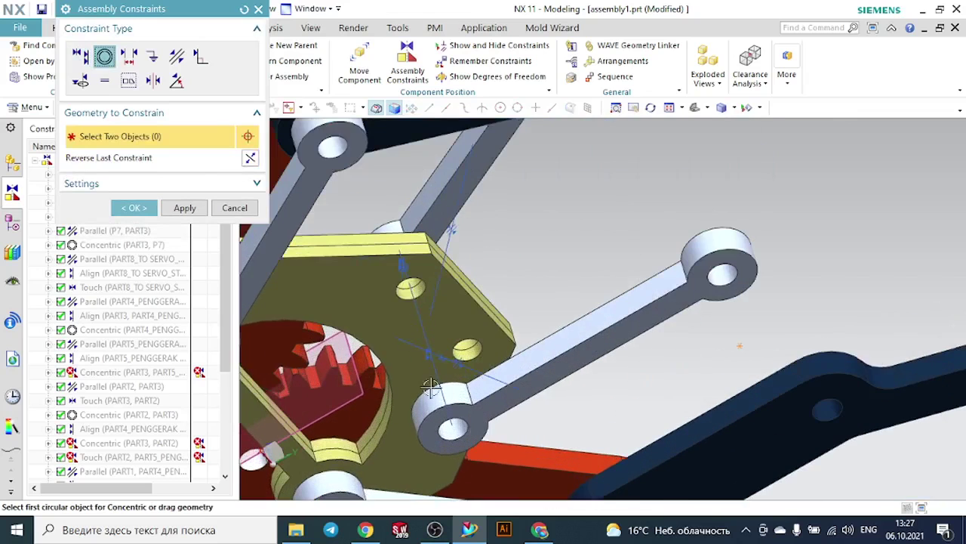
pyautogui.click(421, 279)
pyautogui.scroll(-3, 535, 263)
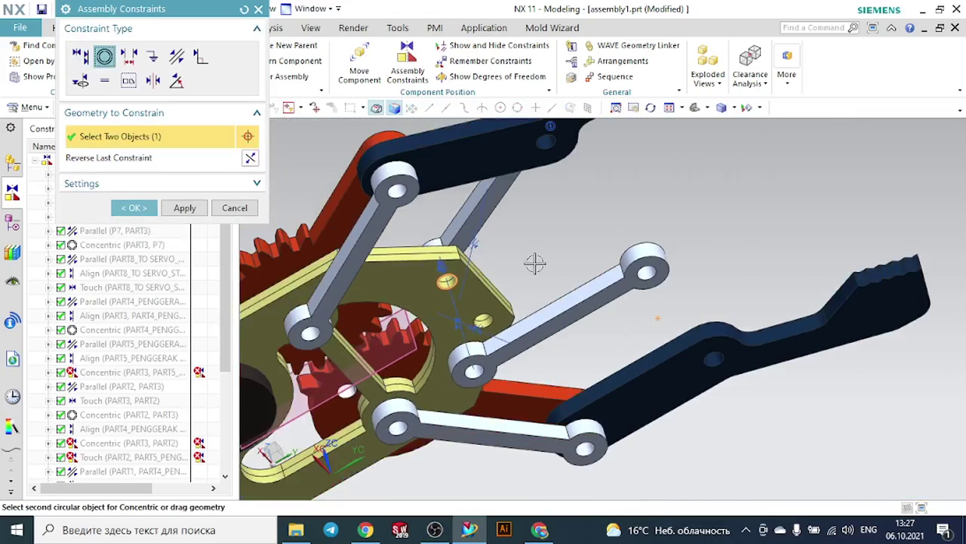
pyautogui.moveTo(536, 264); pyautogui.dragTo(519, 386, button='middle')
pyautogui.scroll(3, 520, 409)
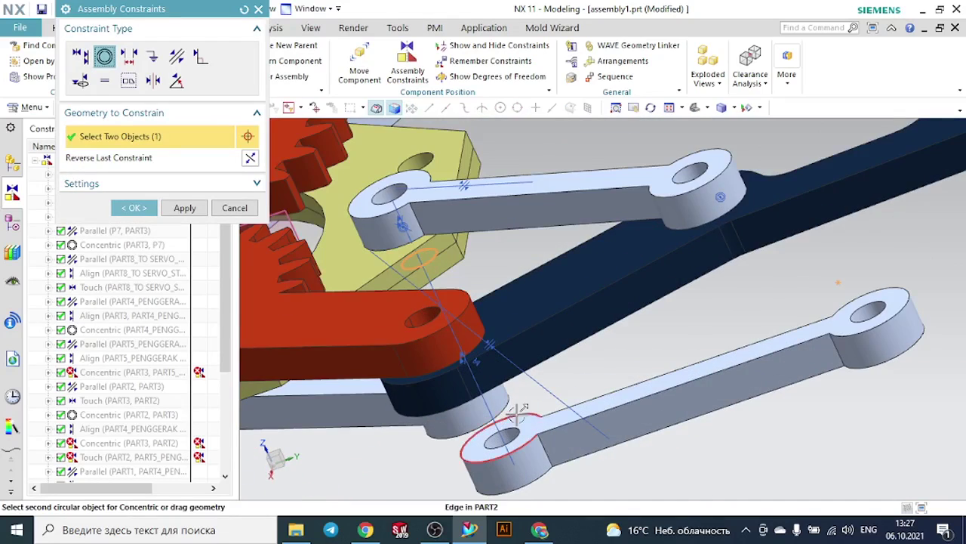
pyautogui.click(513, 436)
# Add a Concentric constraint between the part1 finger's middle hole edge and the link's free end hole edge, and confirm the constraints
pyautogui.scroll(-3, 544, 440)
pyautogui.moveTo(559, 441); pyautogui.dragTo(558, 367, button='middle')
pyautogui.scroll(-3, 587, 350)
pyautogui.scroll(5, 656, 242)
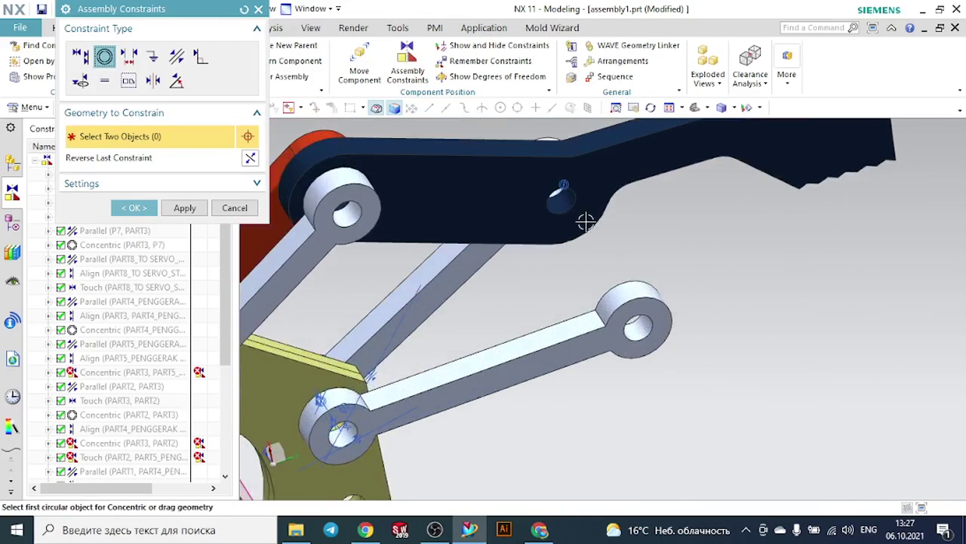
pyautogui.click(570, 210)
pyautogui.scroll(3, 632, 320)
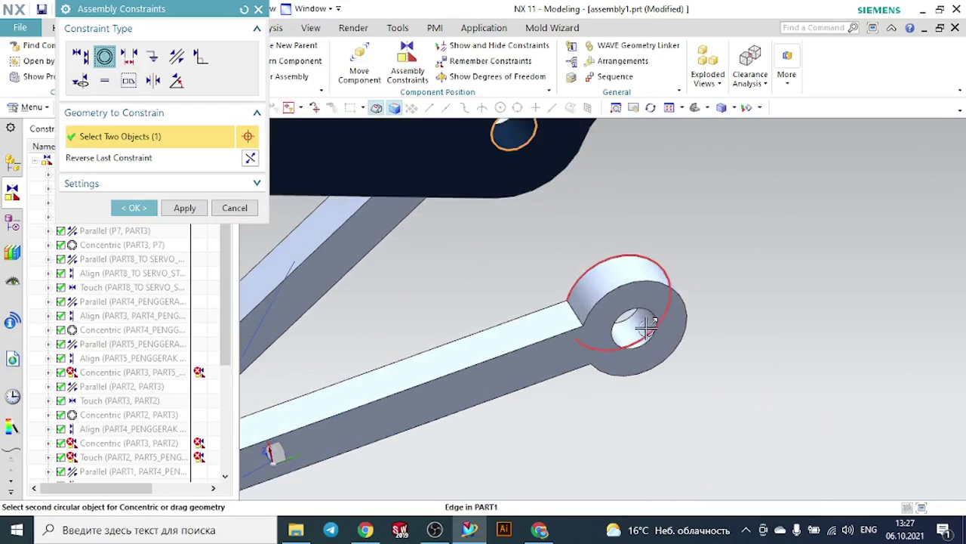
pyautogui.click(633, 320)
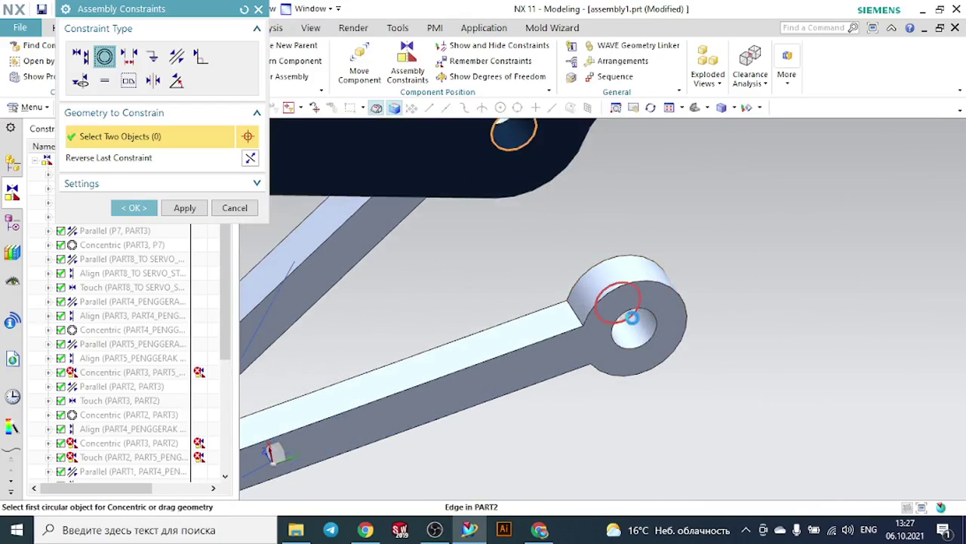
pyautogui.scroll(-4, 668, 327)
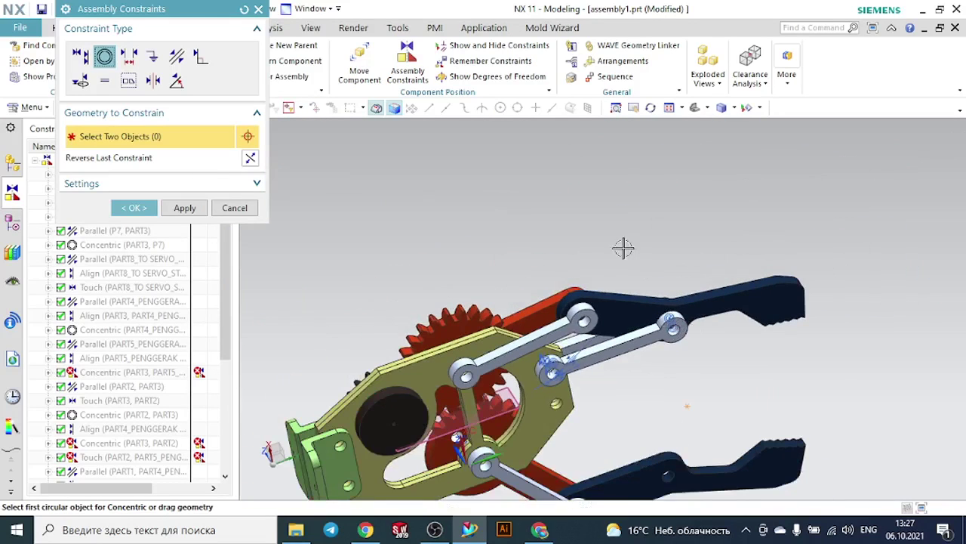
pyautogui.click(134, 206)
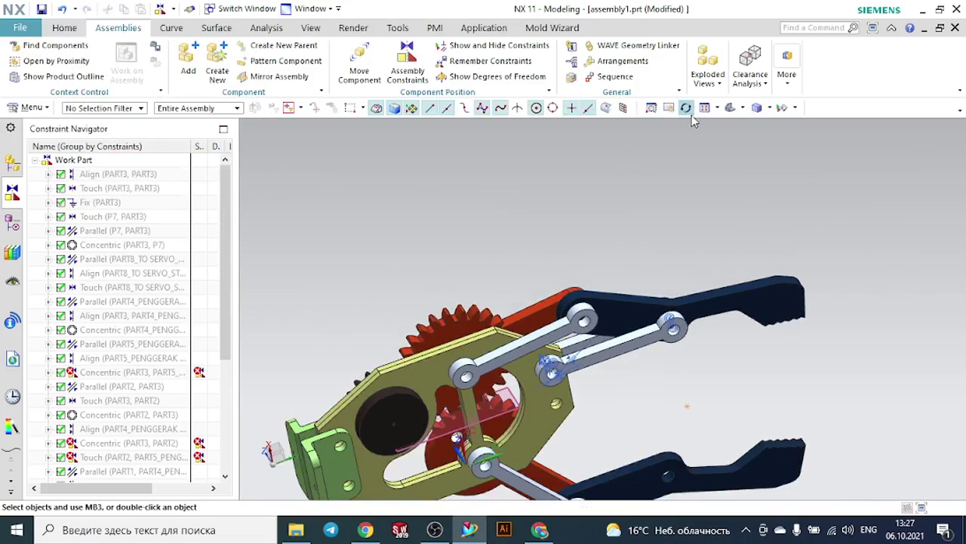
# Swing the linked part1 finger outward with Dynamic motion, moving its handle origin to about X 33, Y 72.7, and confirm
pyautogui.click(729, 108)
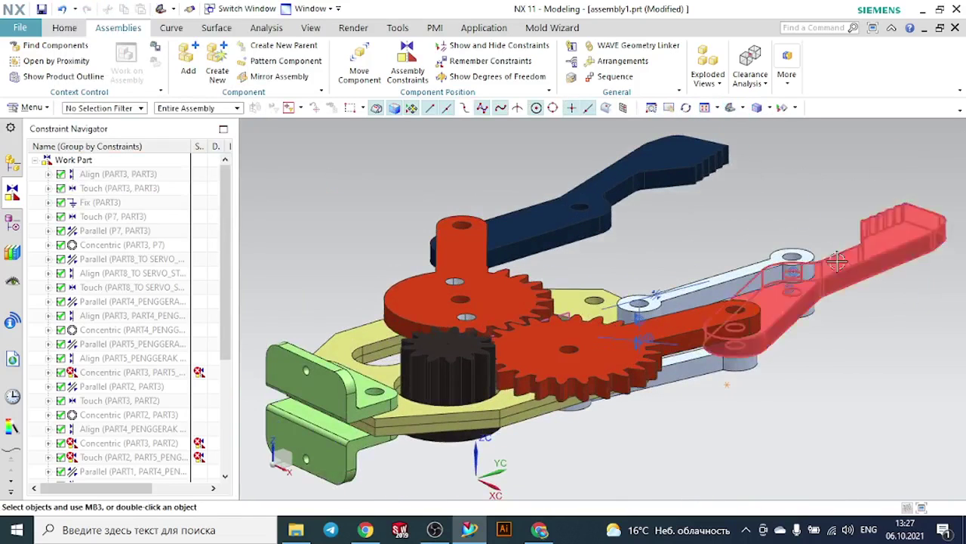
pyautogui.moveTo(850, 274); pyautogui.dragTo(820, 293, button='middle')
pyautogui.scroll(-3, 722, 338)
pyautogui.scroll(3, 799, 342)
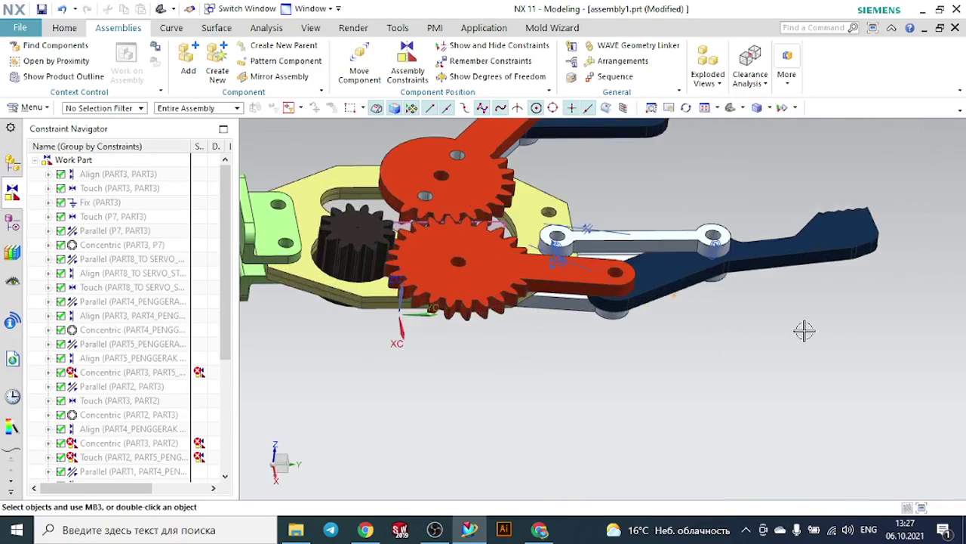
pyautogui.click(843, 230)
pyautogui.click(861, 210)
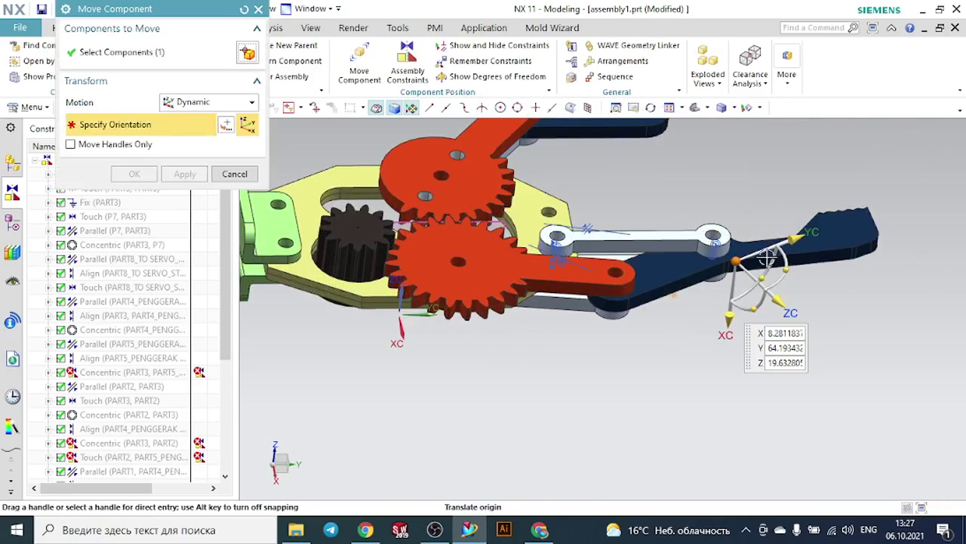
pyautogui.moveTo(767, 259); pyautogui.dragTo(794, 340)
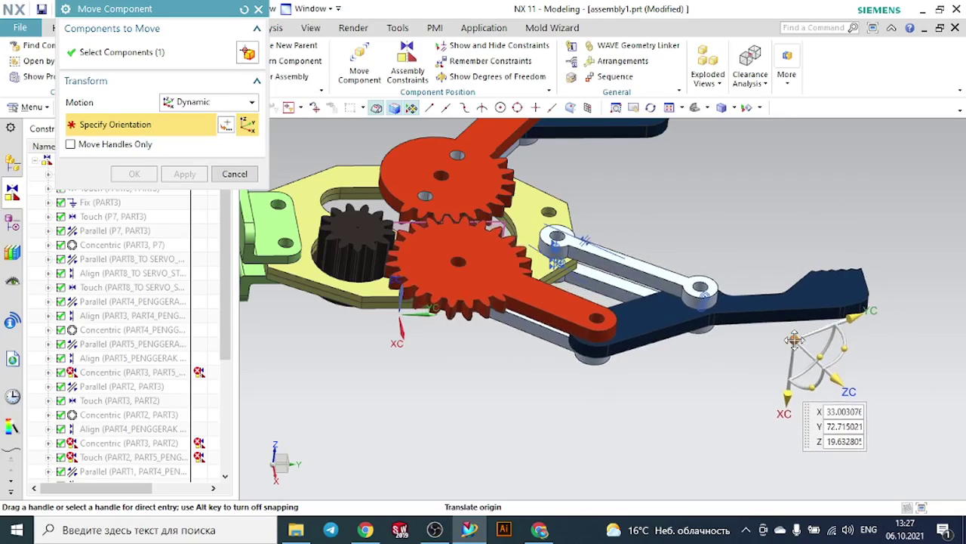
pyautogui.click(156, 174)
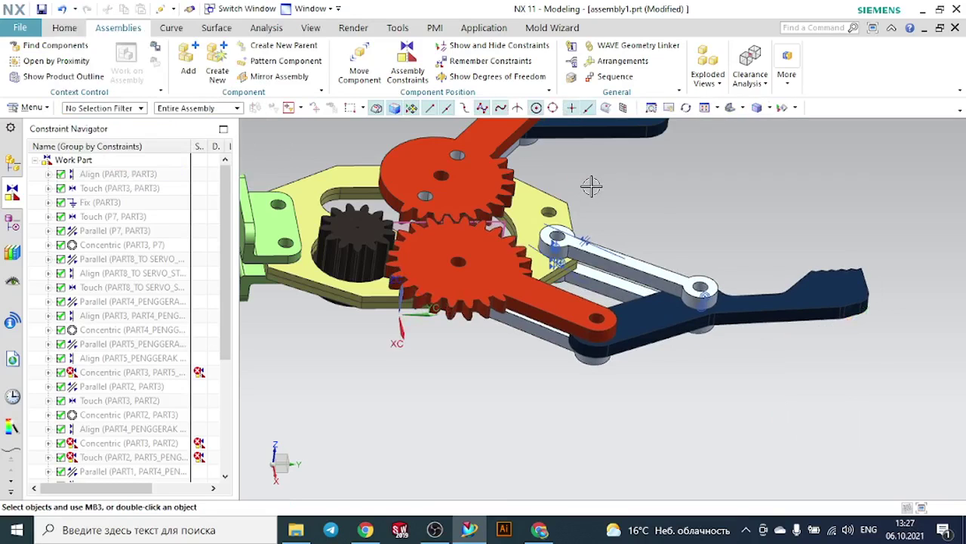
# Add another part2.prt component beside the finger lacking an upper link, placed at about X -5.53, Y 55.46, Z 0 mm
pyautogui.moveTo(704, 198); pyautogui.dragTo(548, 245, button='middle')
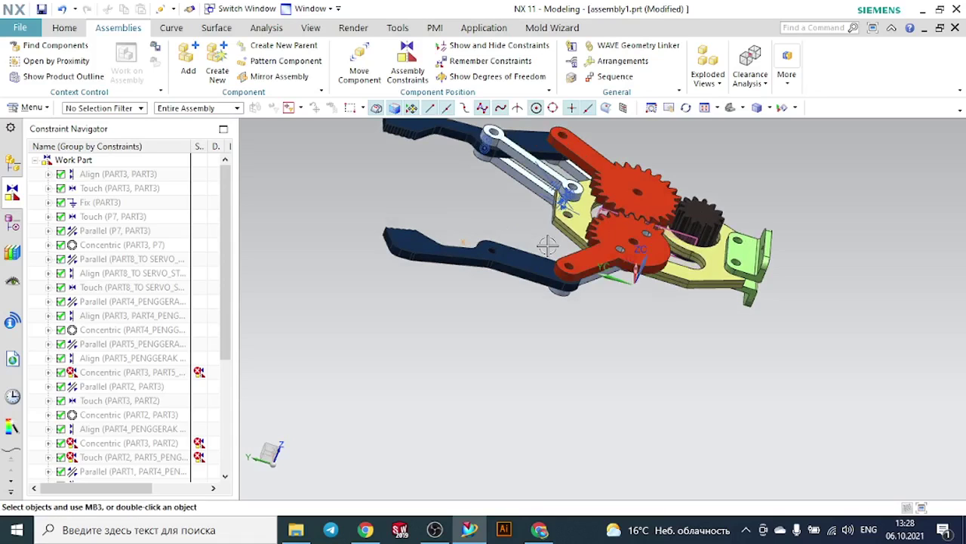
pyautogui.click(188, 58)
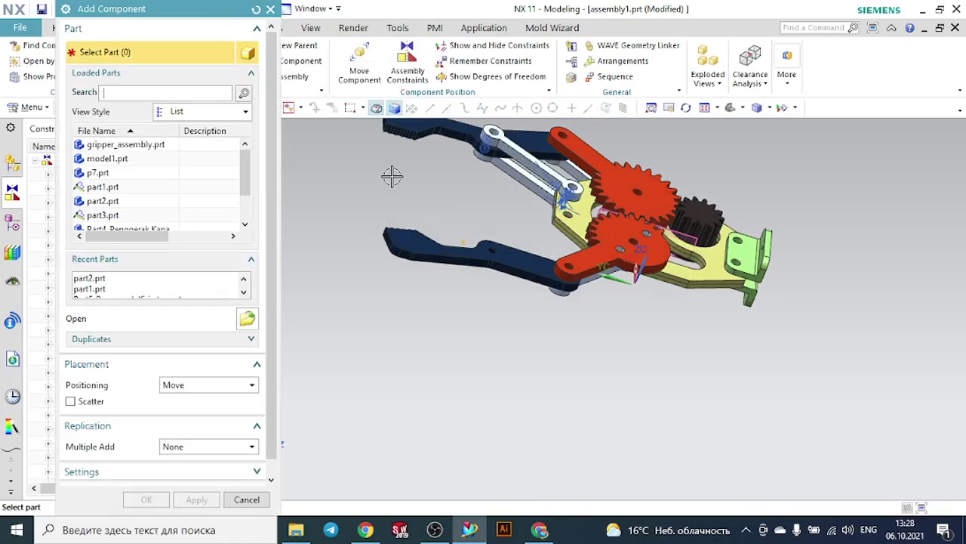
pyautogui.click(111, 201)
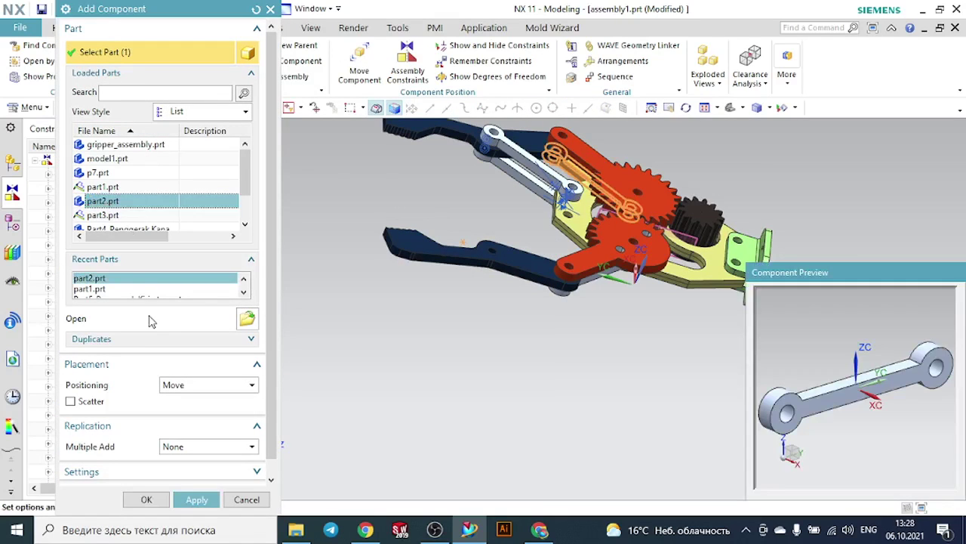
pyautogui.click(148, 500)
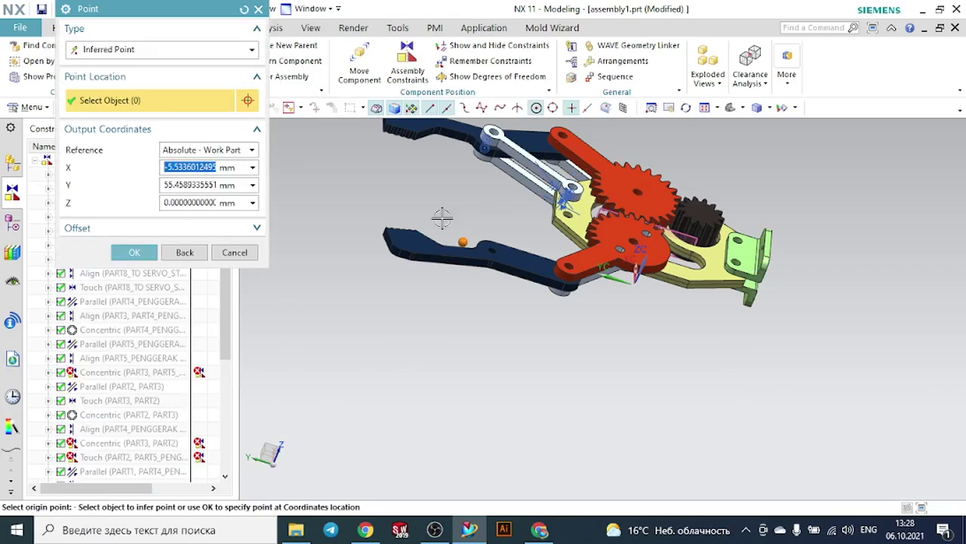
pyautogui.click(144, 252)
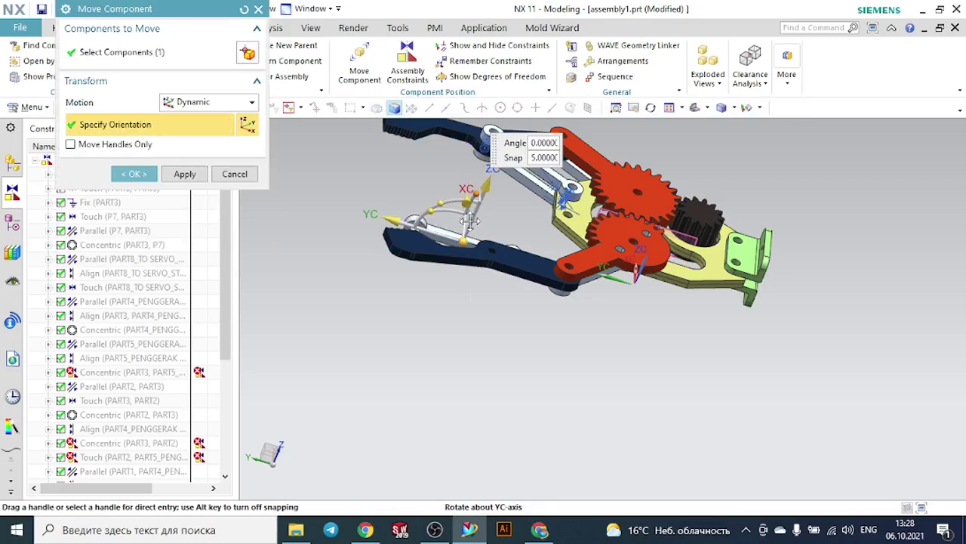
# Rotate the newly added part2 link about its YC axis so it lies flat alongside the finger, and confirm
pyautogui.moveTo(470, 220); pyautogui.dragTo(442, 272)
pyautogui.scroll(3, 422, 242)
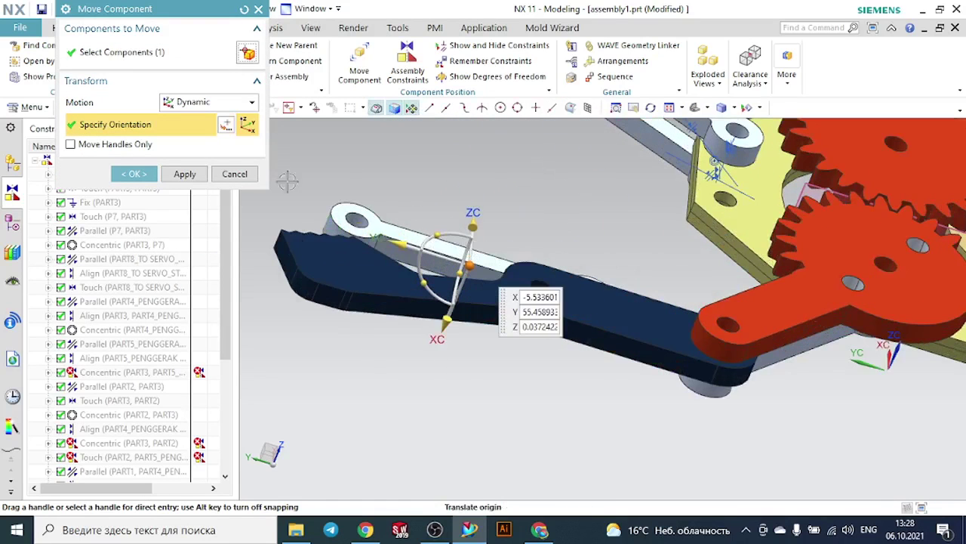
pyautogui.click(154, 175)
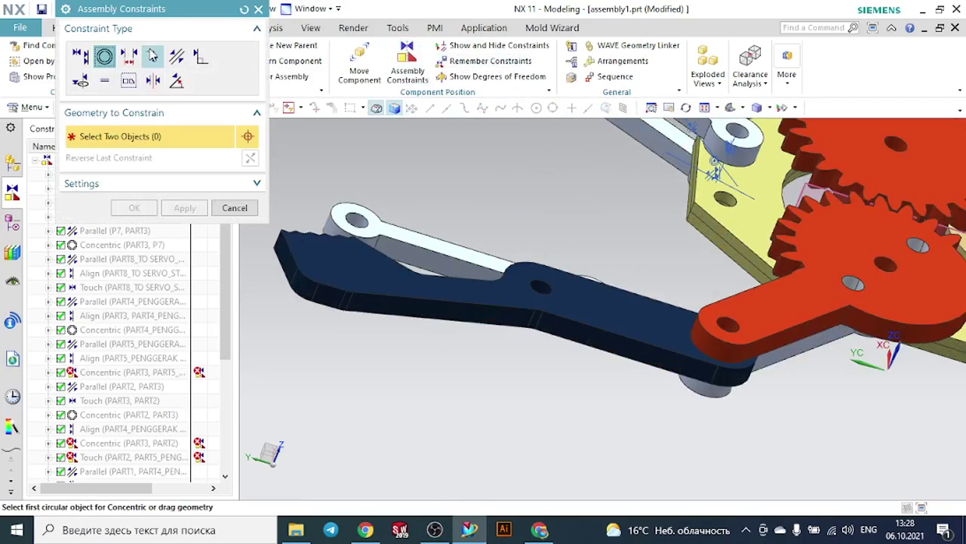
# Add a Parallel constraint between the new part2 link's flat face and the part3 plate's gear-side face, and confirm
pyautogui.click(176, 57)
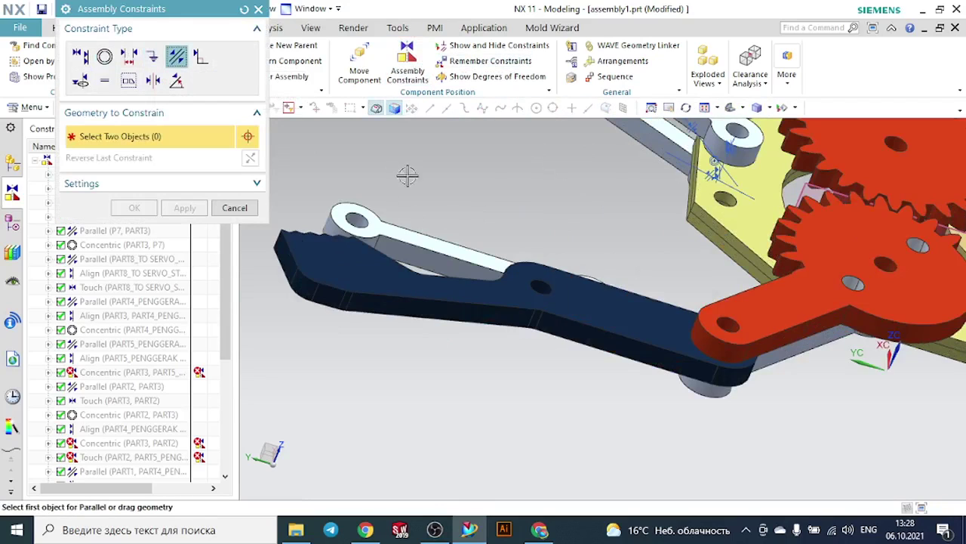
pyautogui.click(400, 225)
pyautogui.scroll(-2, 398, 225)
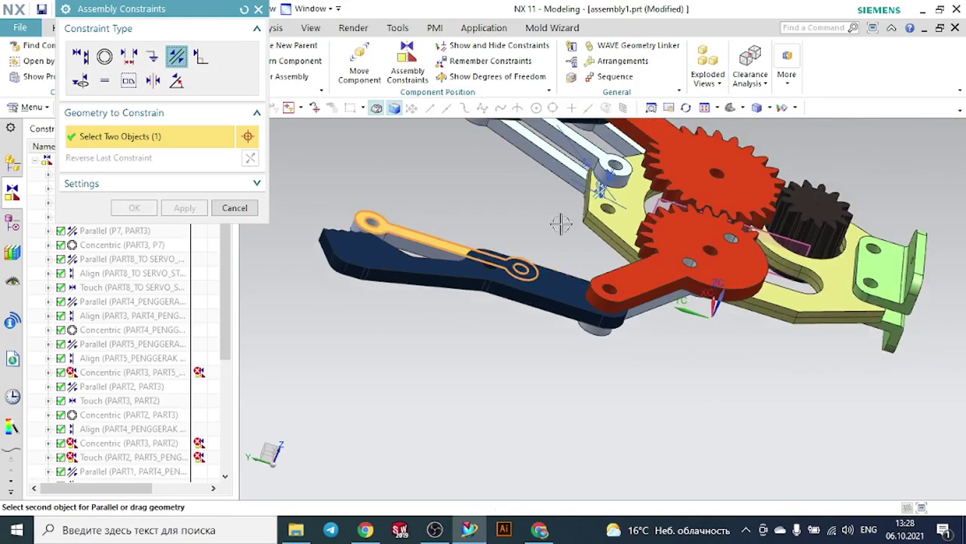
pyautogui.click(608, 213)
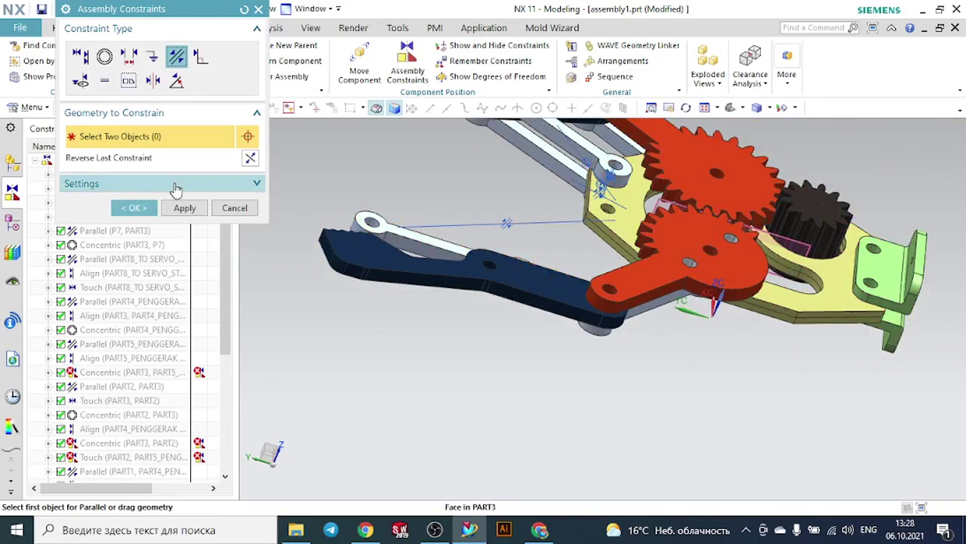
pyautogui.click(133, 210)
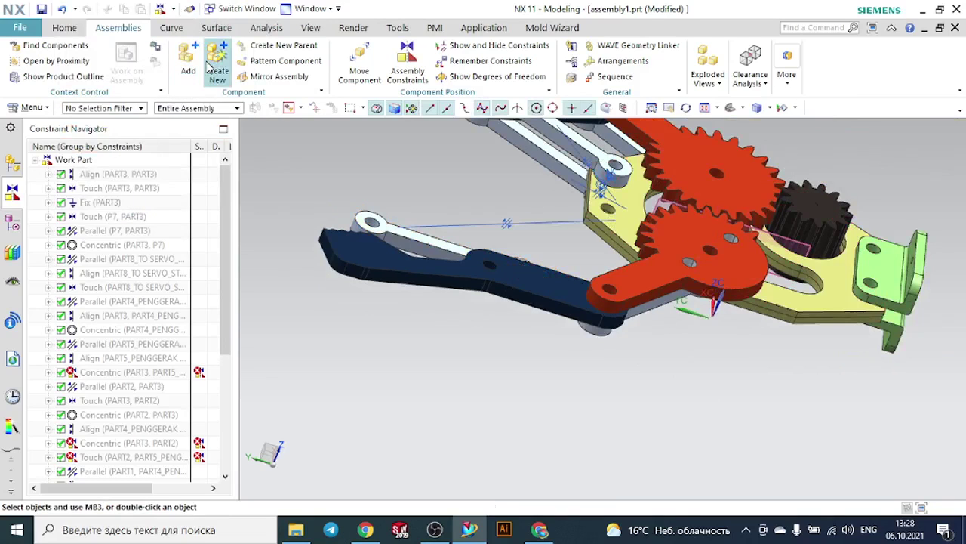
# Add a Touch Align constraint with Infer Center/Axis between the free part3 plate hole's centerline and the new part2 link's end-hole centerline
pyautogui.click(407, 69)
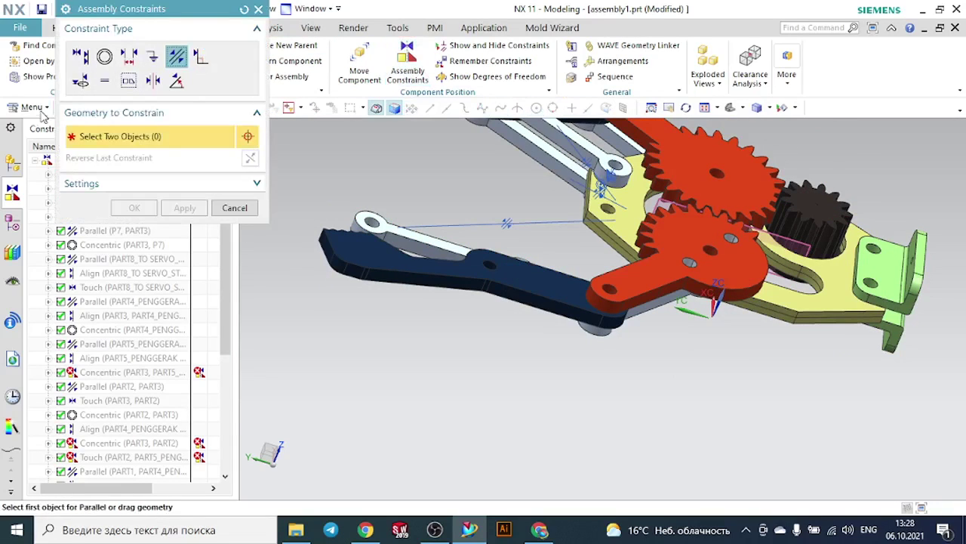
pyautogui.click(78, 62)
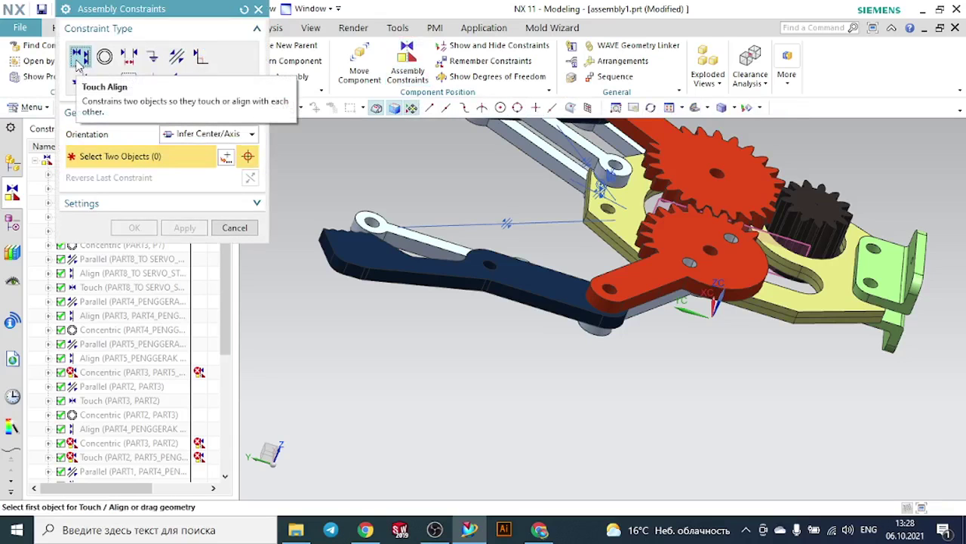
pyautogui.scroll(3, 636, 290)
pyautogui.scroll(-2, 612, 297)
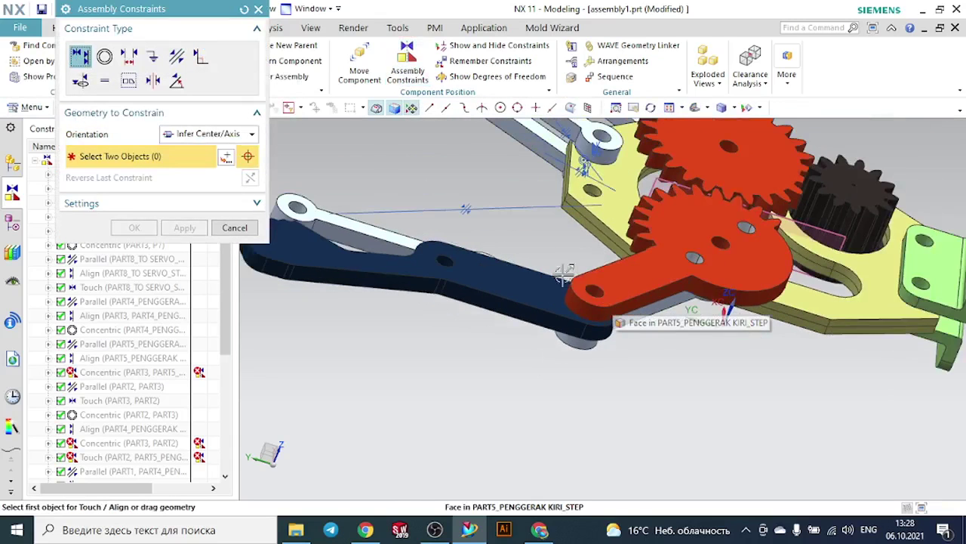
pyautogui.scroll(-2, 502, 145)
pyautogui.scroll(6, 453, 202)
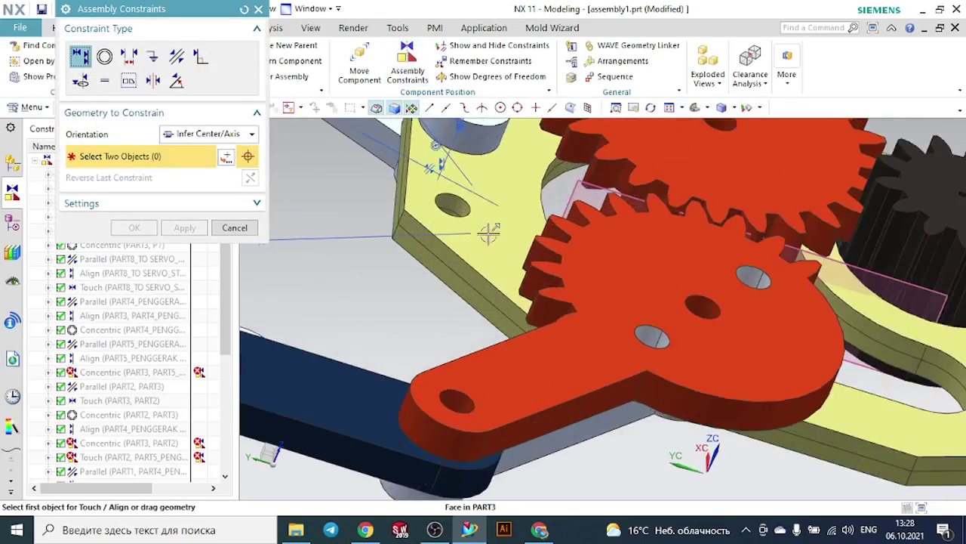
pyautogui.click(444, 194)
pyautogui.scroll(-5, 420, 260)
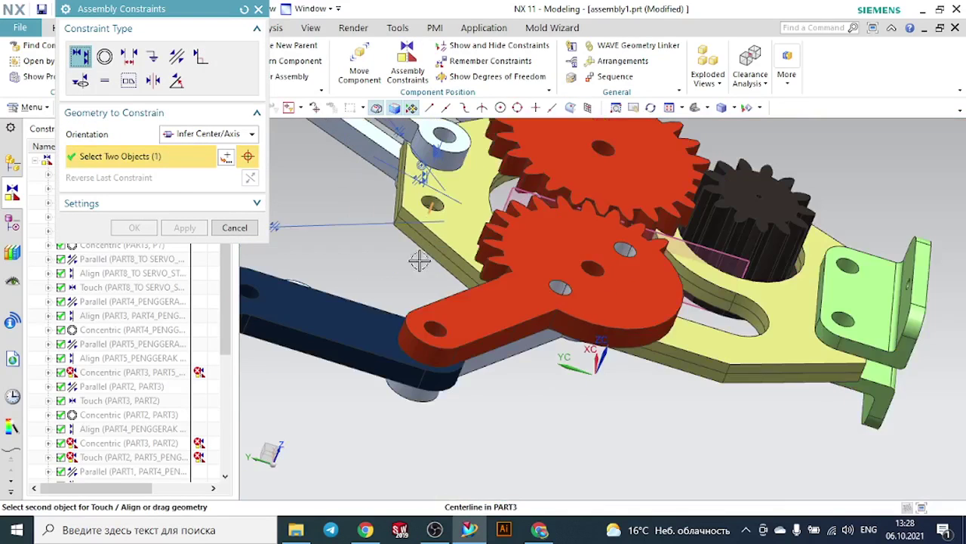
pyautogui.moveTo(414, 280); pyautogui.dragTo(409, 264, button='middle')
pyautogui.scroll(4, 248, 287)
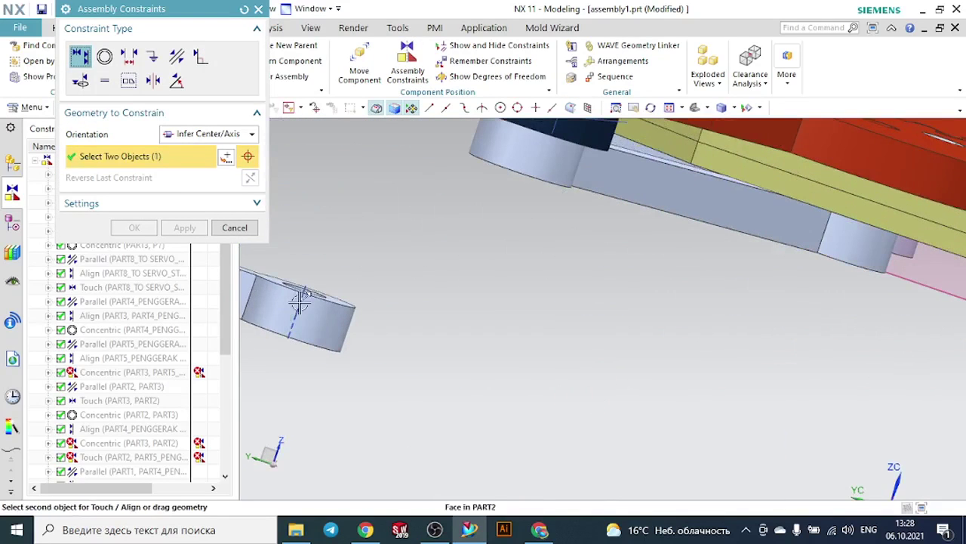
pyautogui.click(302, 300)
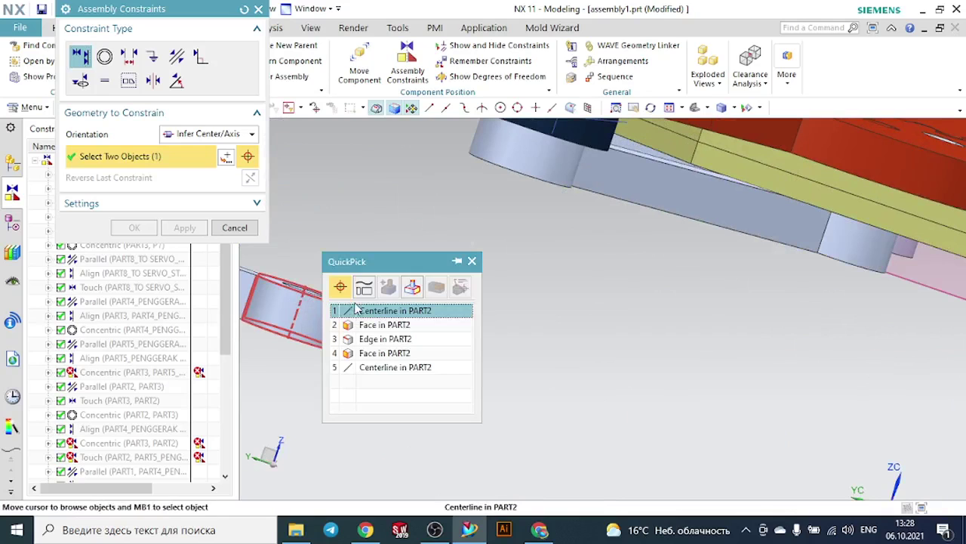
pyautogui.click(371, 311)
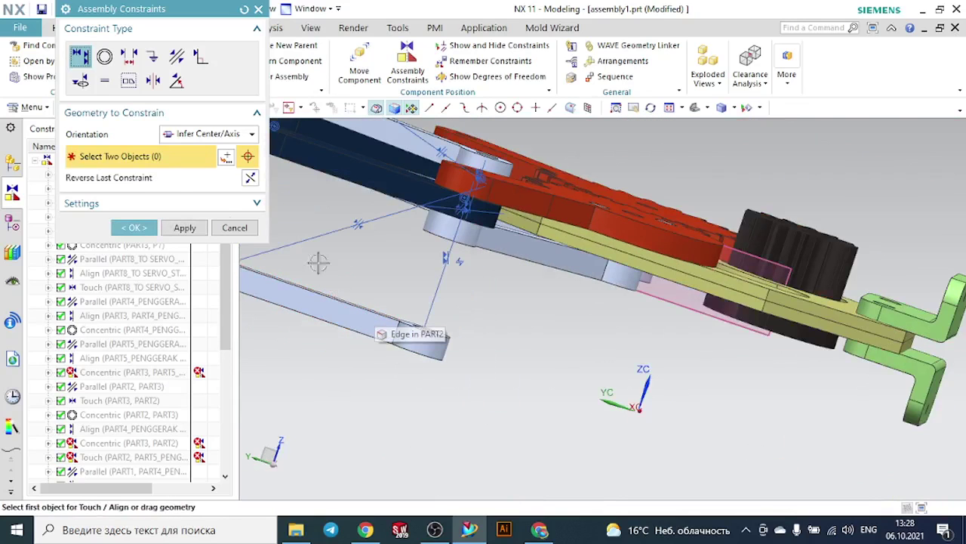
# Add a Concentric constraint between the same part3 plate hole's gear-side edge and the lower circular edge of the part2 link's end
pyautogui.click(105, 59)
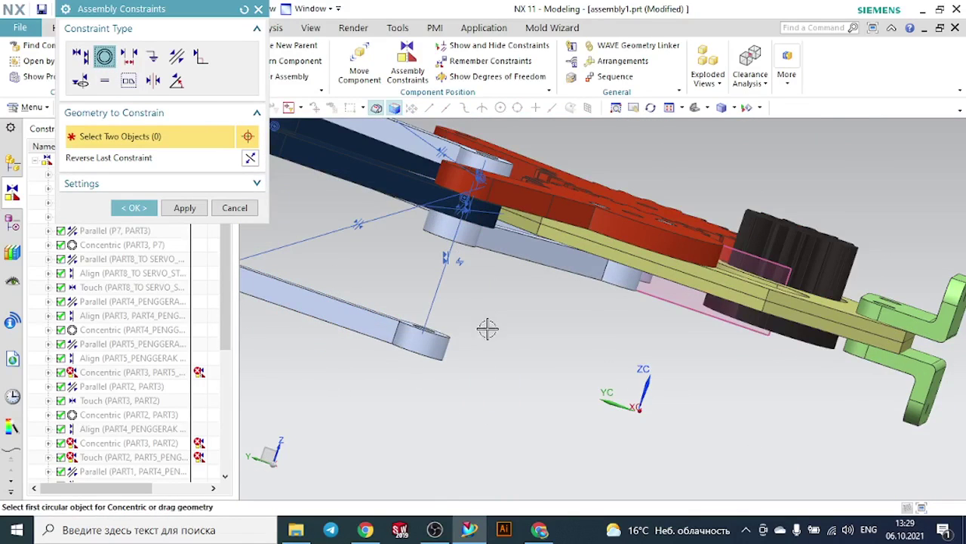
pyautogui.moveTo(488, 329); pyautogui.dragTo(480, 334, button='middle')
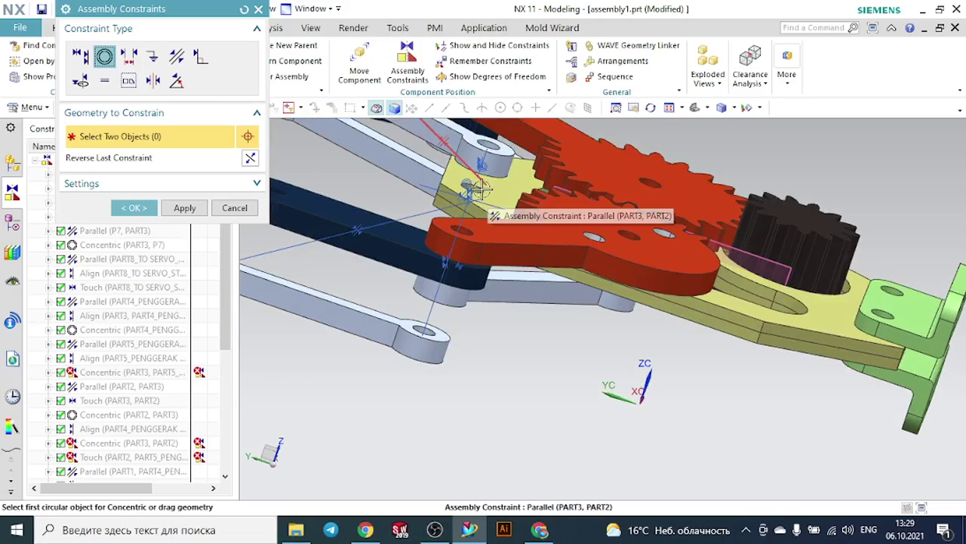
pyautogui.scroll(5, 480, 189)
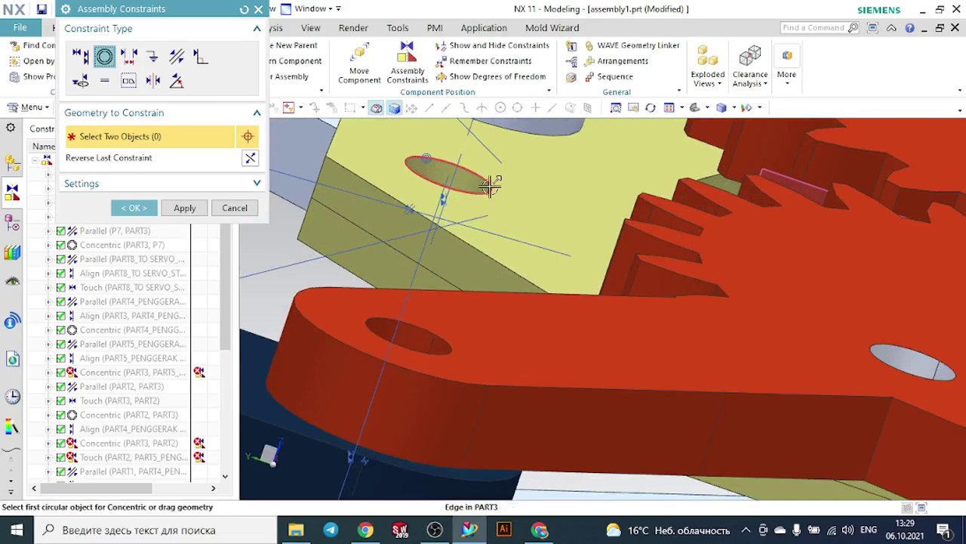
pyautogui.click(491, 185)
pyautogui.scroll(-4, 491, 185)
pyautogui.moveTo(528, 423); pyautogui.dragTo(430, 438, button='middle')
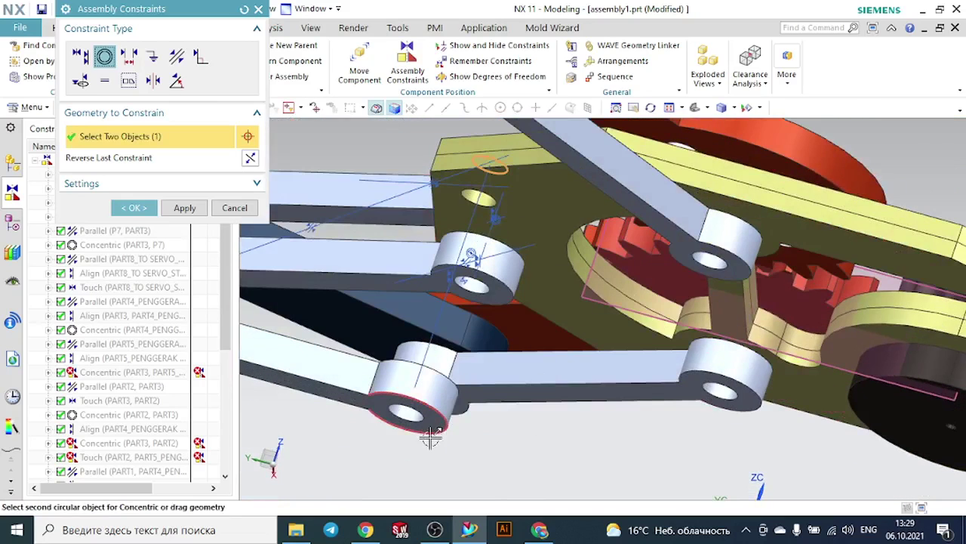
pyautogui.click(425, 422)
pyautogui.scroll(-6, 425, 421)
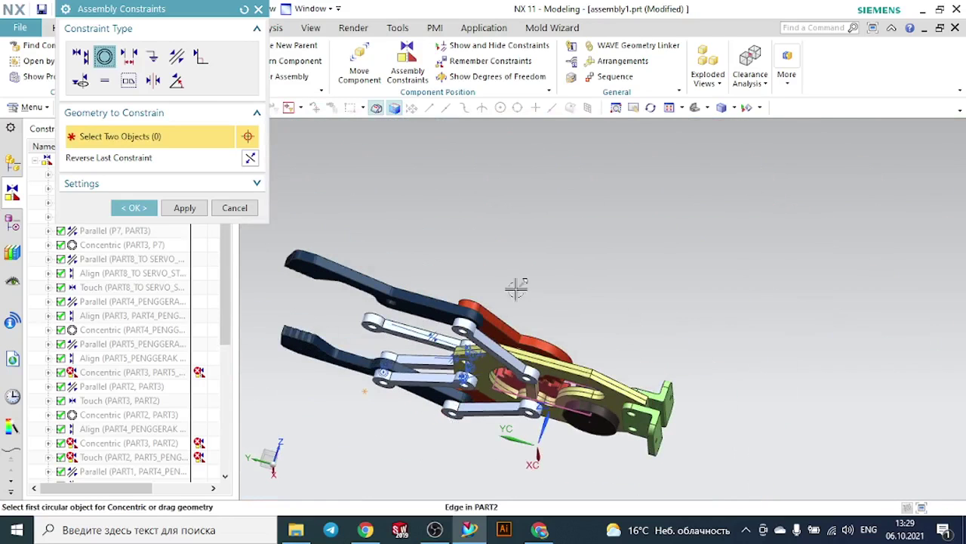
# Add a Concentric constraint between the part1 finger's middle hole edge and the lower hole edge at the link's free end, and confirm
pyautogui.moveTo(517, 287); pyautogui.dragTo(453, 302, button='middle')
pyautogui.scroll(4, 368, 323)
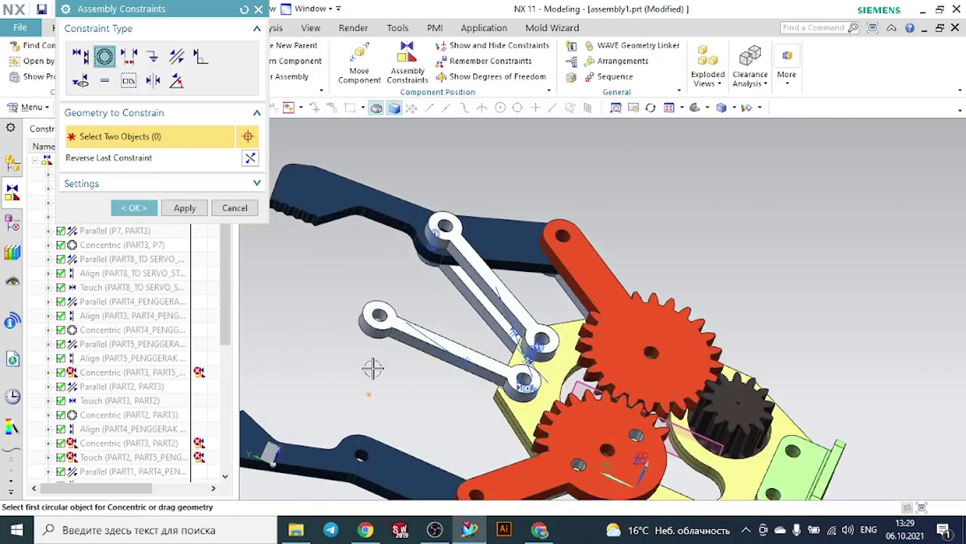
pyautogui.scroll(3, 364, 448)
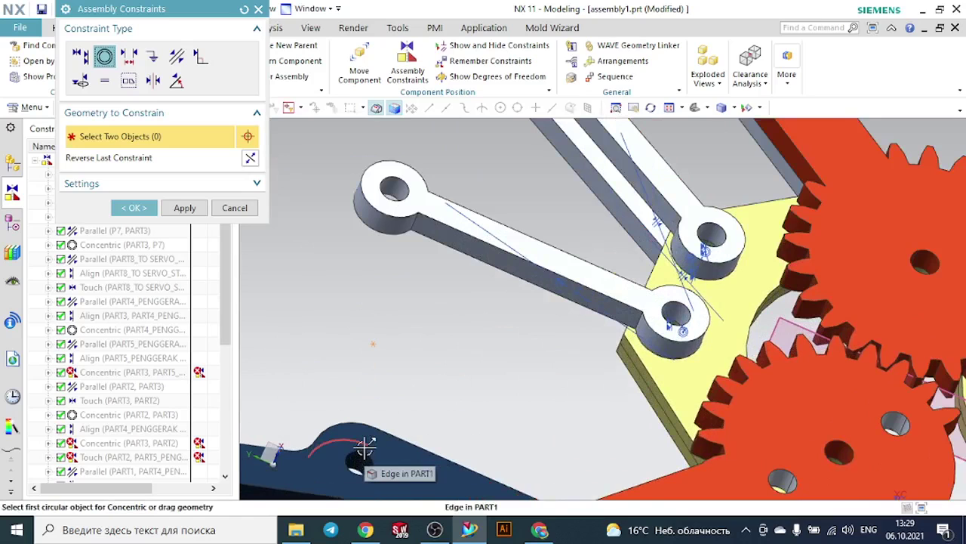
pyautogui.click(368, 452)
pyautogui.scroll(2, 399, 194)
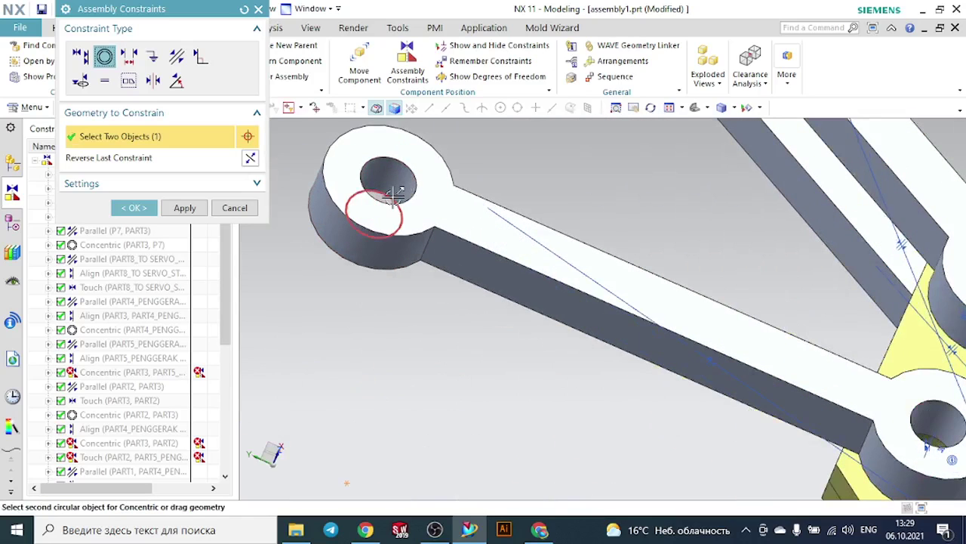
pyautogui.click(392, 196)
pyautogui.scroll(-4, 381, 204)
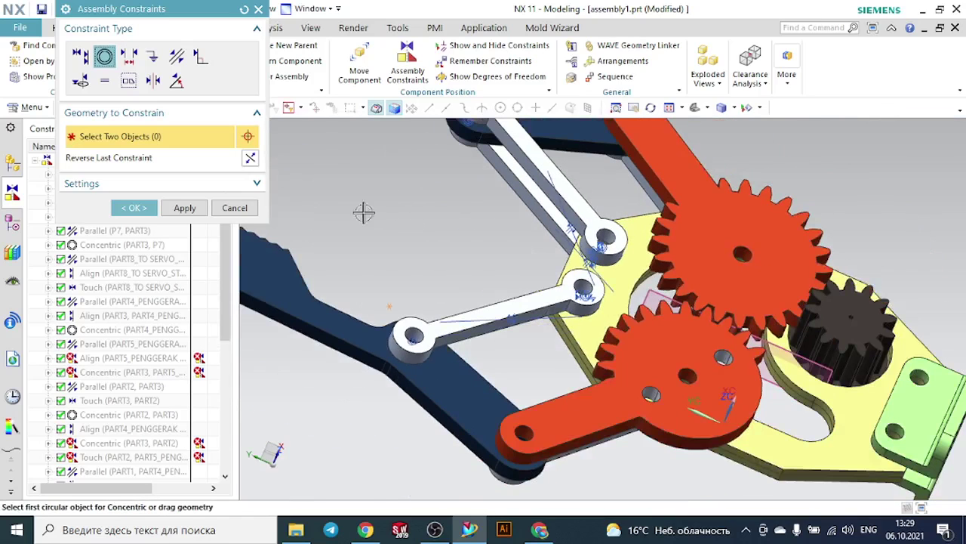
pyautogui.click(113, 207)
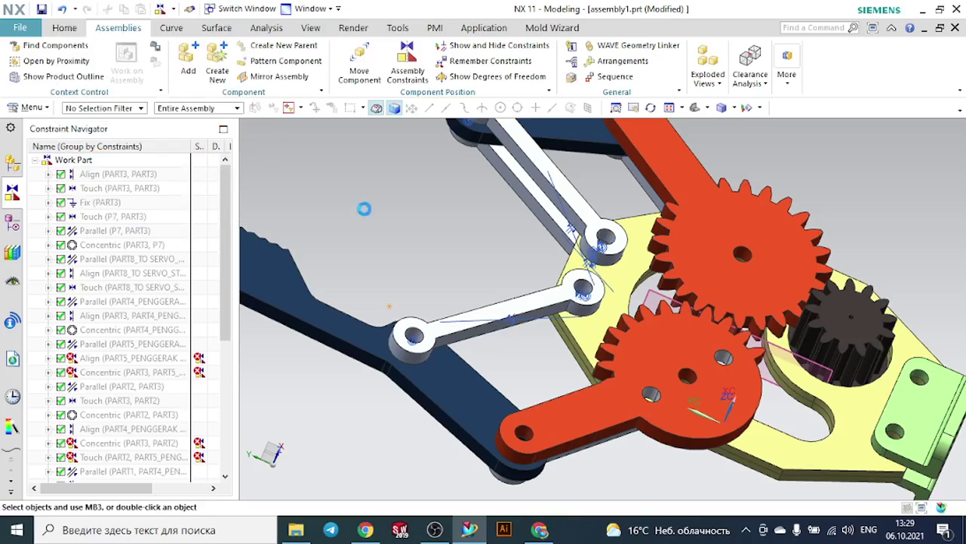
# Try to move the newly linked part1 finger with Dynamic motion, and confirm
pyautogui.click(728, 108)
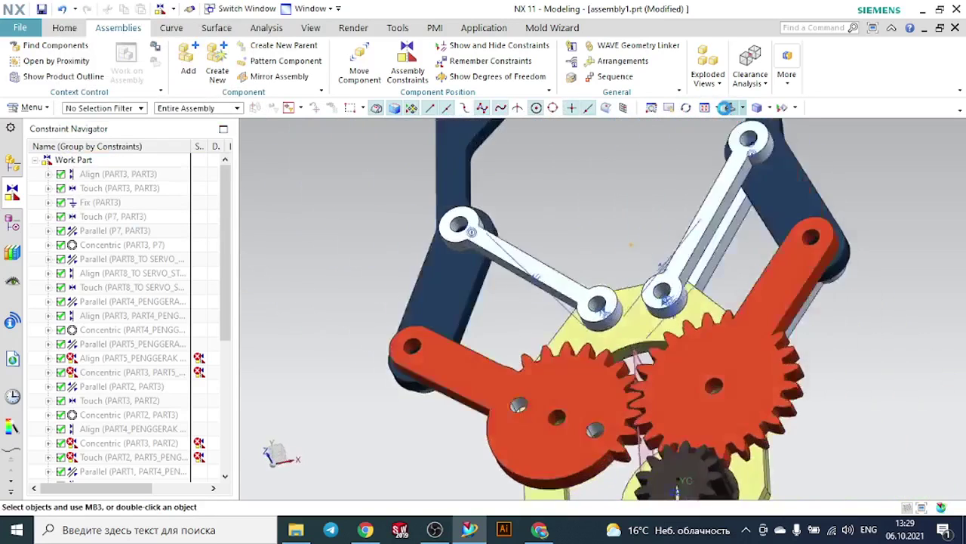
pyautogui.moveTo(566, 163); pyautogui.dragTo(563, 217, button='middle')
pyautogui.scroll(-2, 562, 218)
pyautogui.moveTo(496, 244); pyautogui.dragTo(486, 260, button='middle')
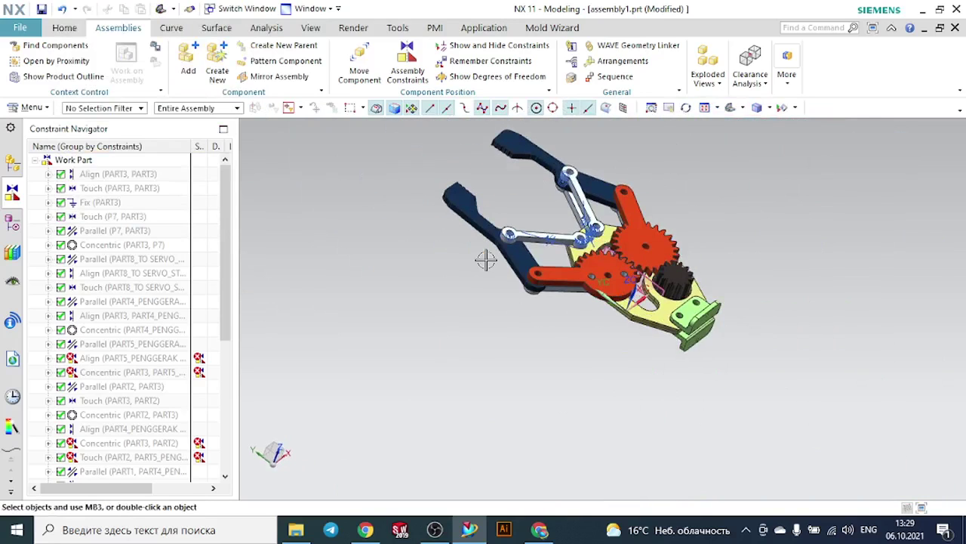
pyautogui.click(485, 232)
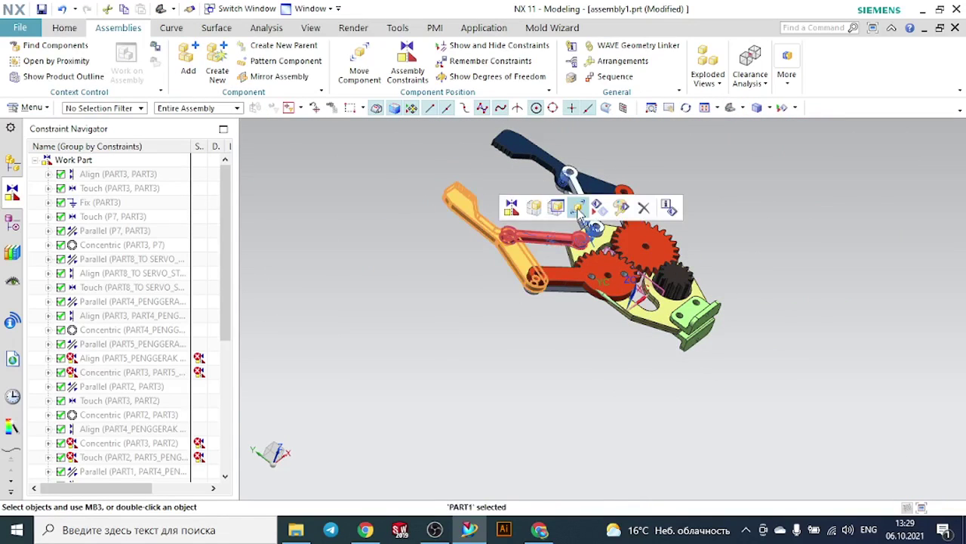
pyautogui.click(578, 209)
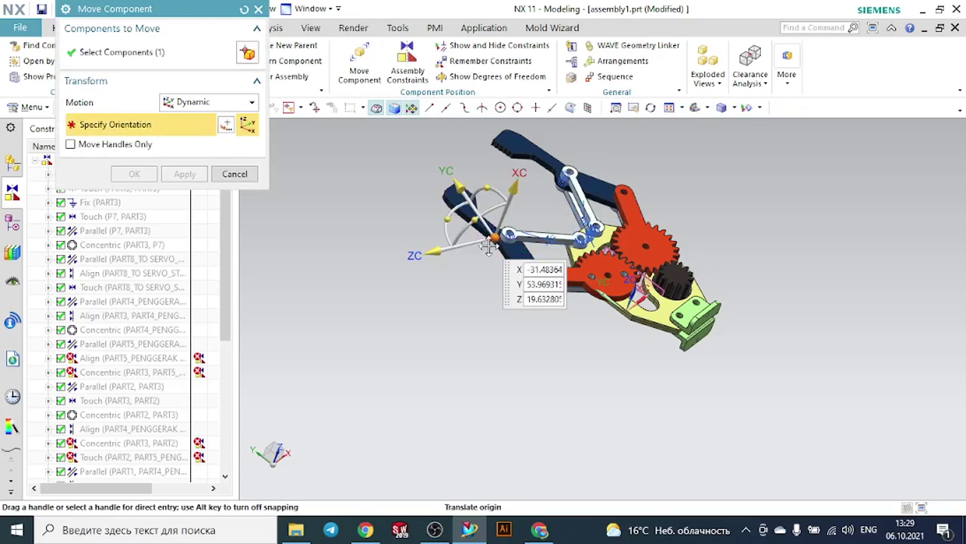
pyautogui.click(492, 236)
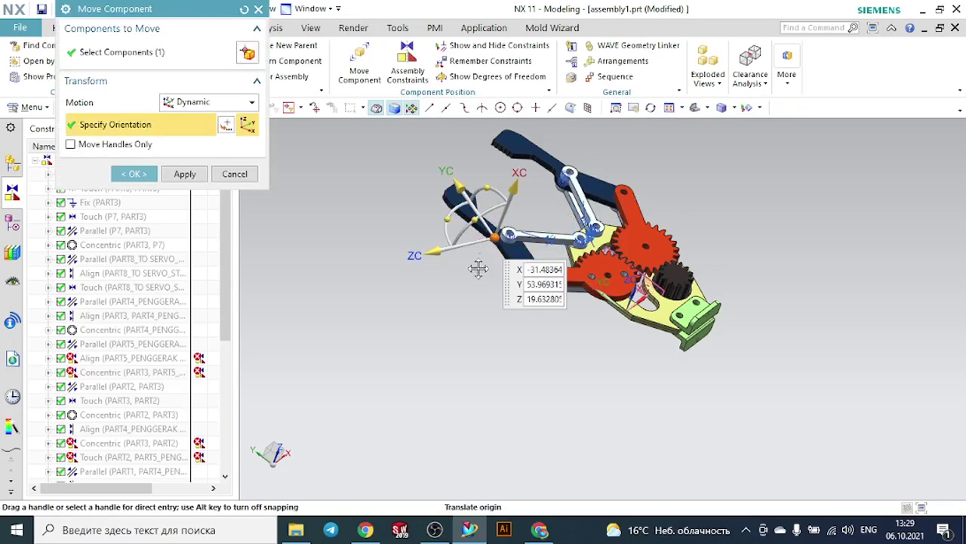
pyautogui.click(134, 174)
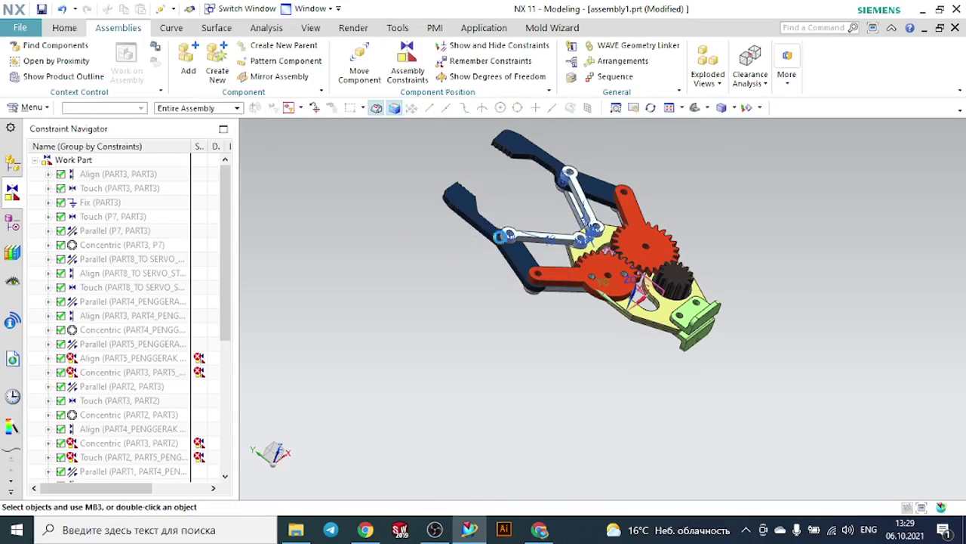
# Add another part2.prt component near the fingers, placed at about X -5.53, Y 55.46, Z 0 mm
pyautogui.scroll(5, 511, 219)
pyautogui.scroll(-5, 512, 218)
pyautogui.moveTo(422, 214); pyautogui.dragTo(468, 155, button='middle')
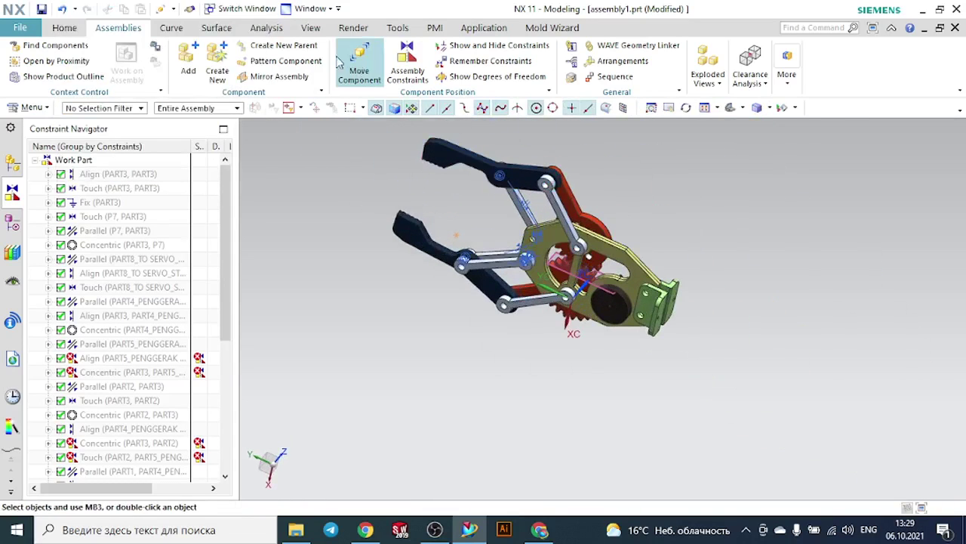
pyautogui.click(188, 60)
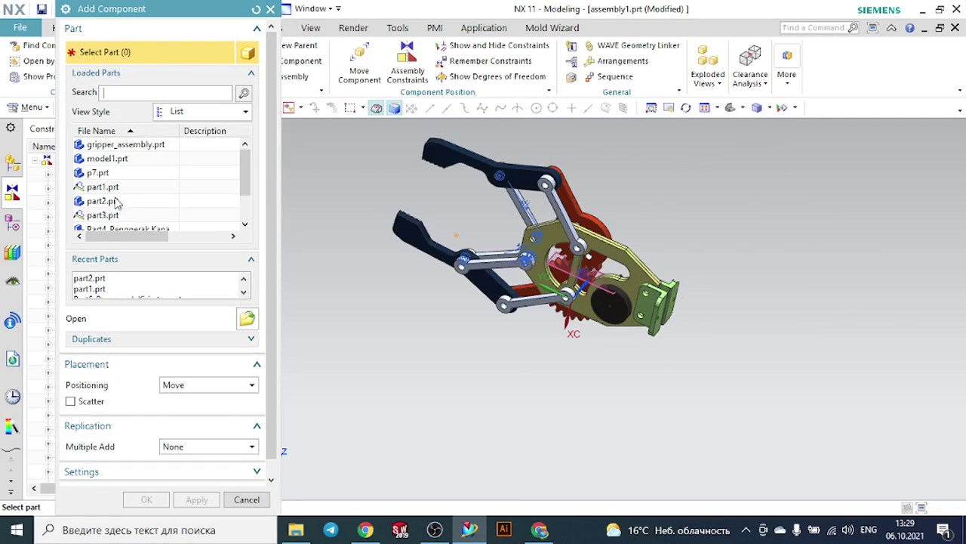
pyautogui.click(115, 201)
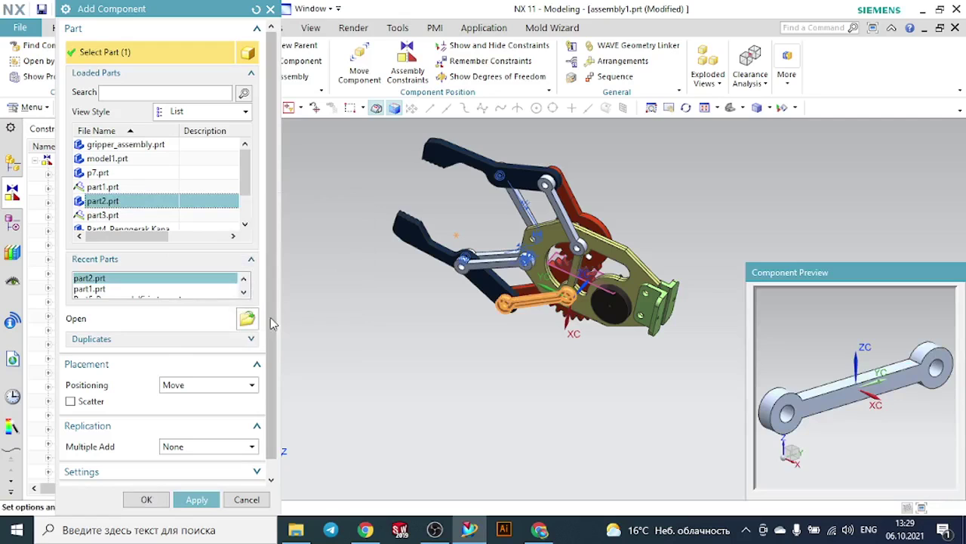
pyautogui.click(161, 499)
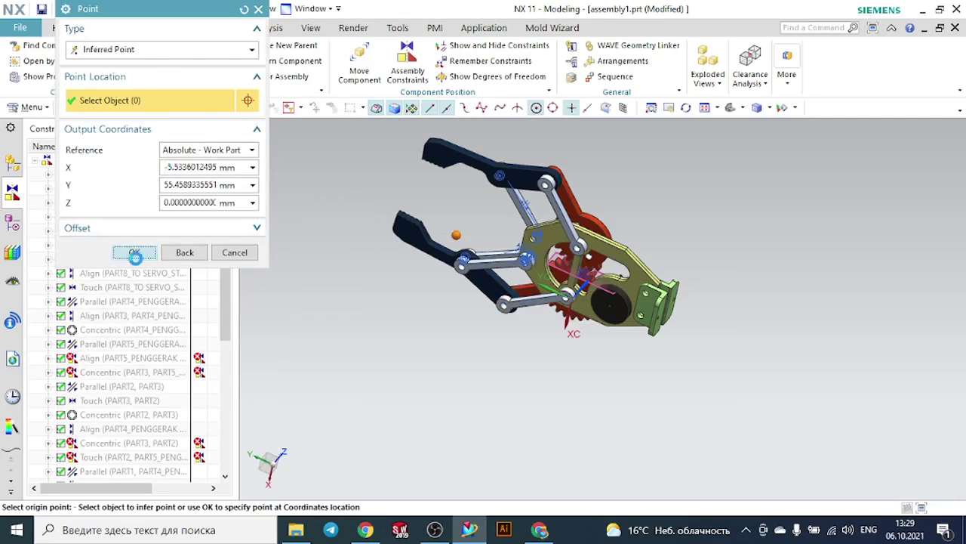
pyautogui.click(134, 254)
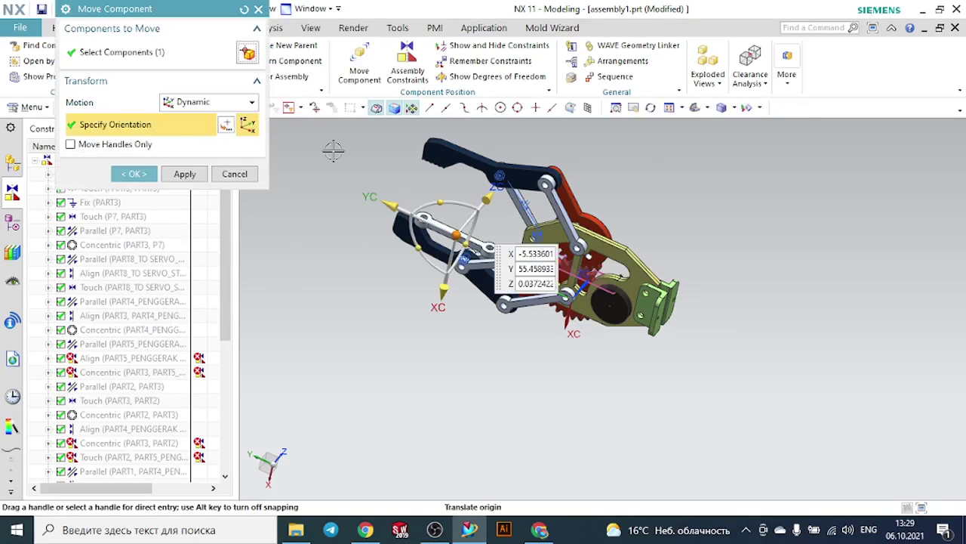
# Rotate the newly added part2 link by -115° about its YC axis, and confirm
pyautogui.scroll(2, 464, 205)
pyautogui.moveTo(466, 260); pyautogui.dragTo(469, 211)
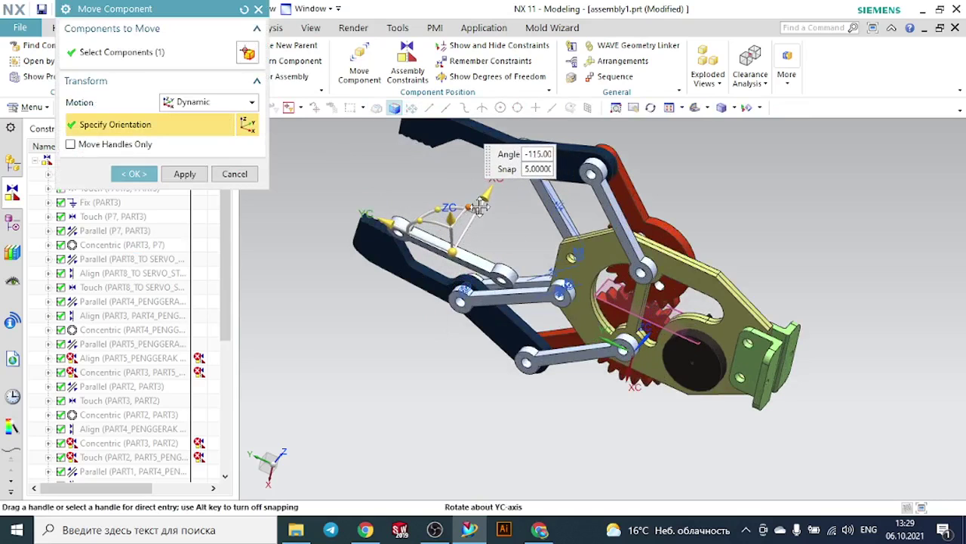
pyautogui.click(133, 173)
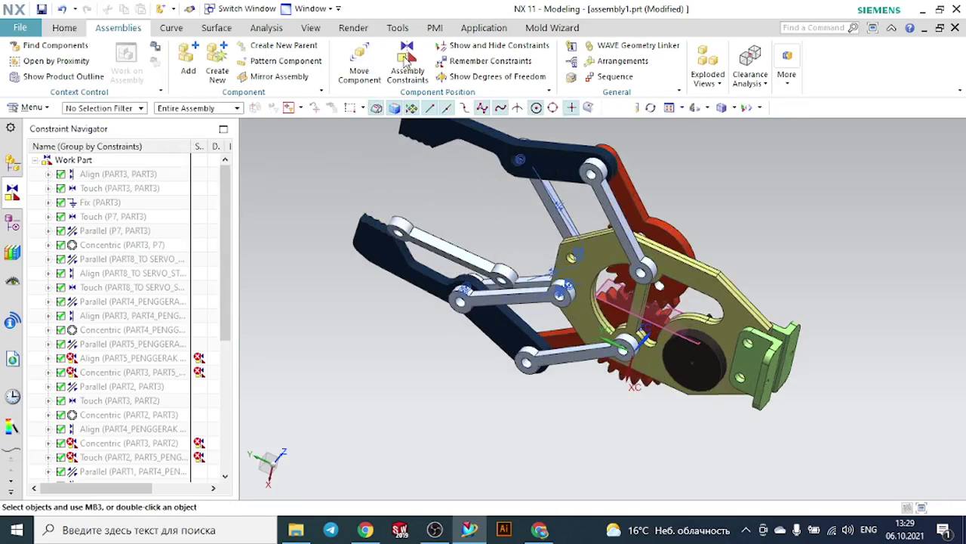
# Add a Parallel constraint between the new part2 link's flat face and the part3 plate's gear-side face
pyautogui.moveTo(473, 164); pyautogui.dragTo(453, 213, button='middle')
pyautogui.scroll(3, 445, 242)
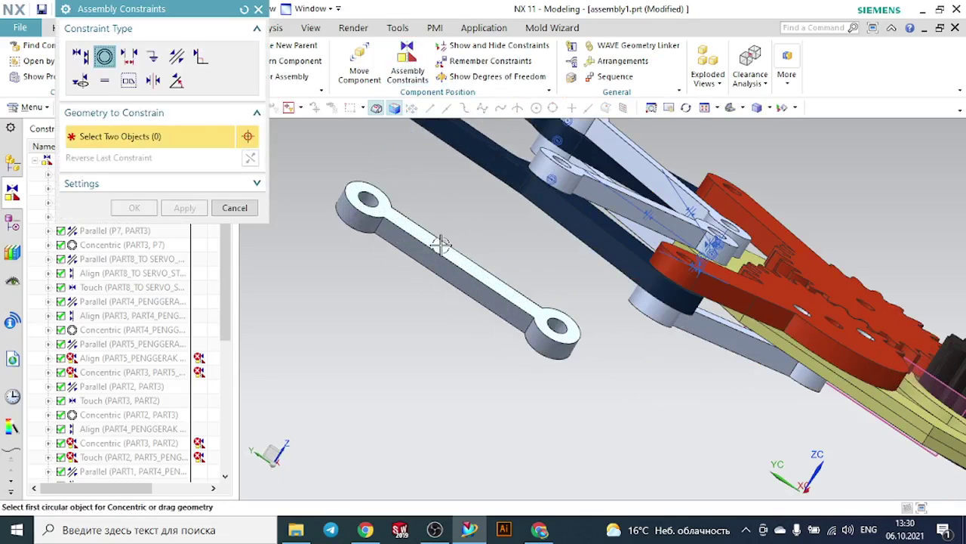
pyautogui.click(176, 57)
pyautogui.scroll(3, 464, 248)
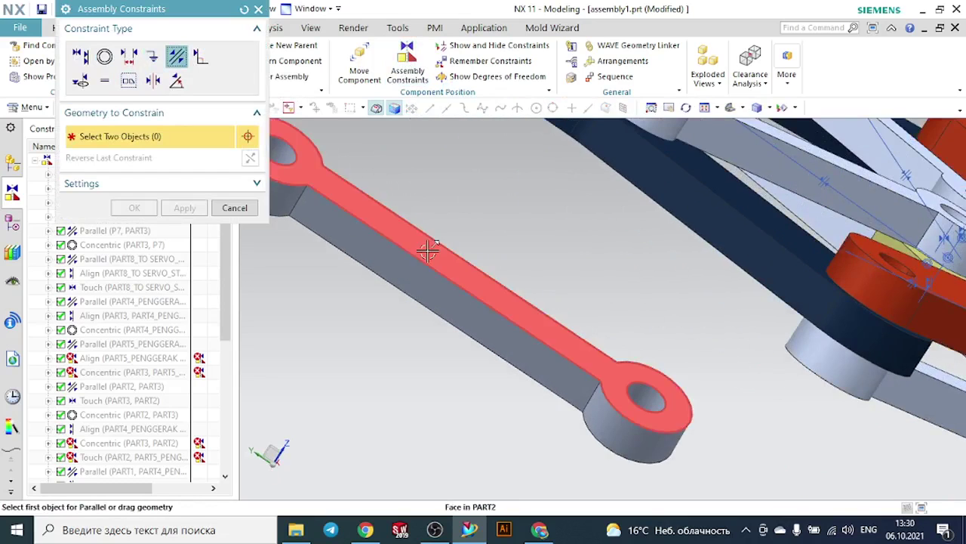
pyautogui.click(428, 250)
pyautogui.scroll(-5, 550, 254)
pyautogui.moveTo(616, 318); pyautogui.dragTo(632, 280, button='middle')
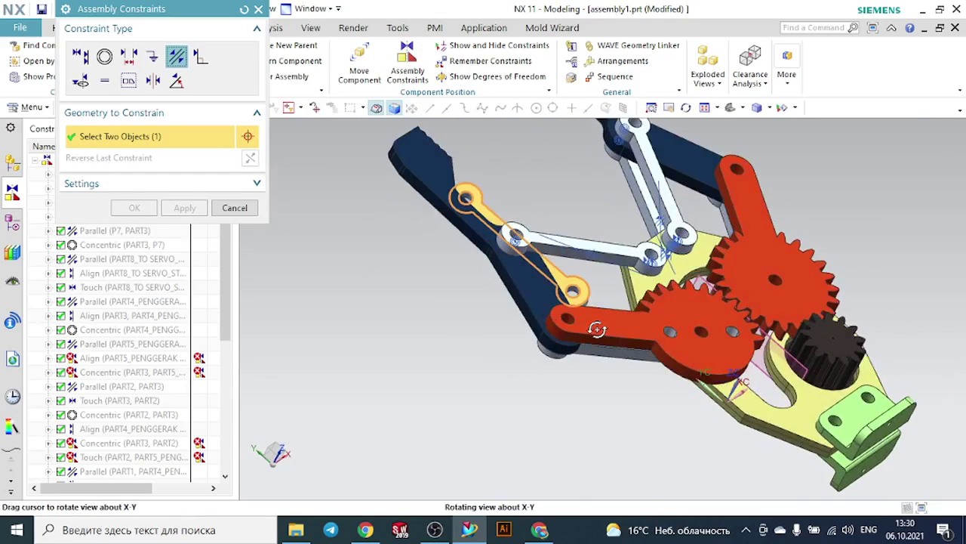
pyautogui.scroll(3, 633, 279)
pyautogui.click(632, 278)
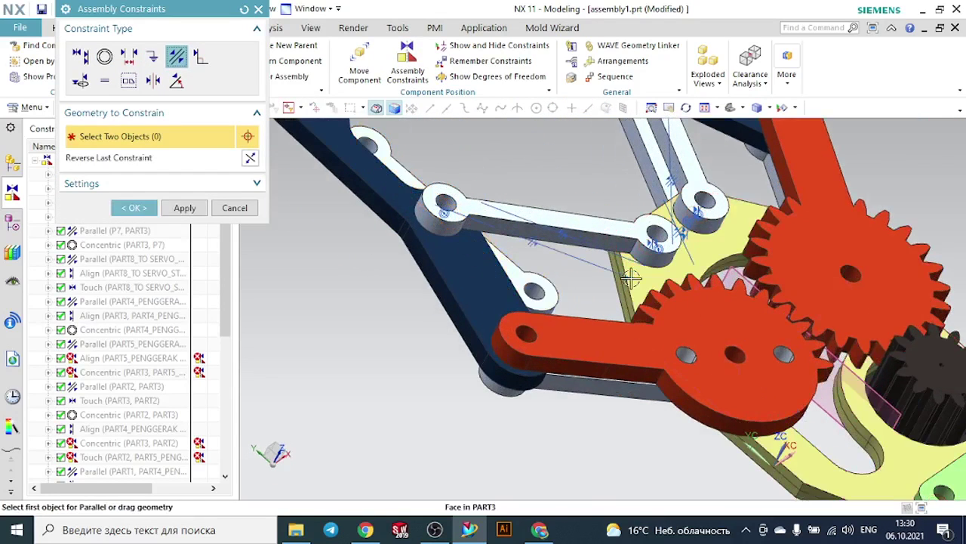
# Align the centerline of the new part2 link's end hole with the part3 plate's free hole using Touch Align, Infer Center/Axis
pyautogui.moveTo(363, 319); pyautogui.dragTo(399, 268, button='middle')
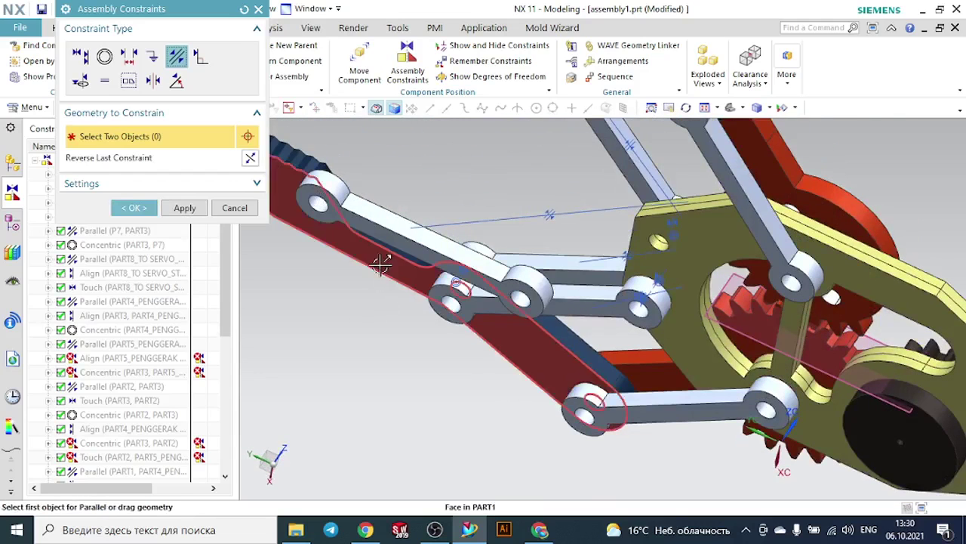
pyautogui.click(82, 57)
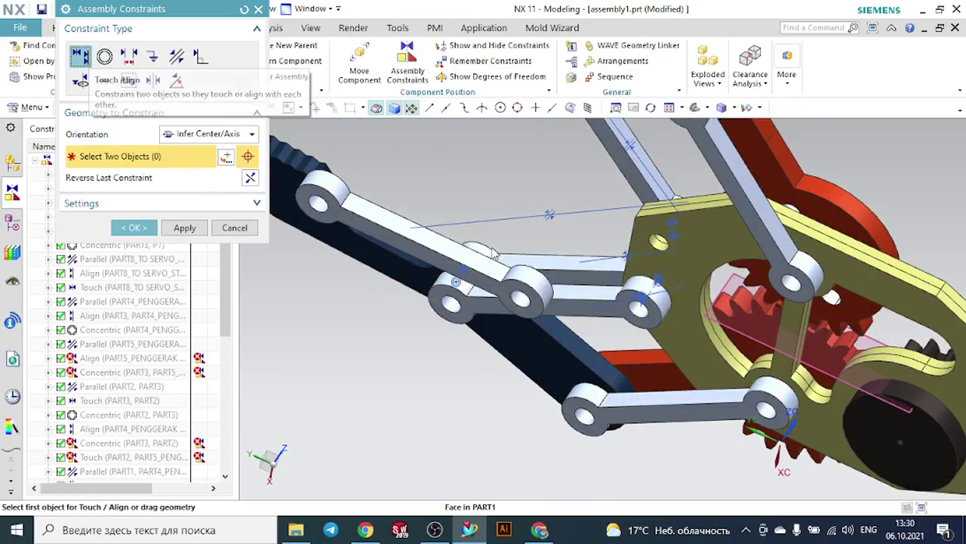
pyautogui.moveTo(607, 249); pyautogui.dragTo(556, 269, button='middle')
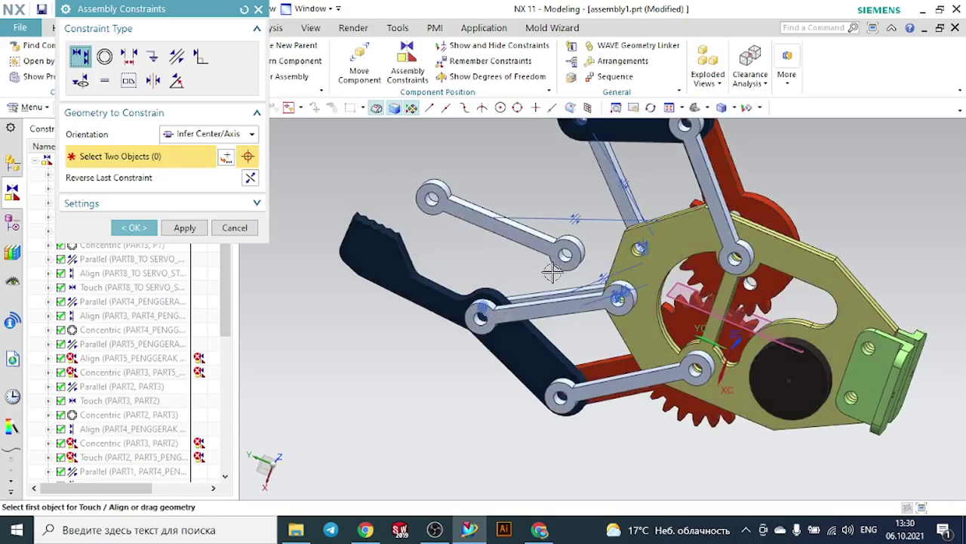
pyautogui.scroll(5, 556, 269)
pyautogui.click(533, 231)
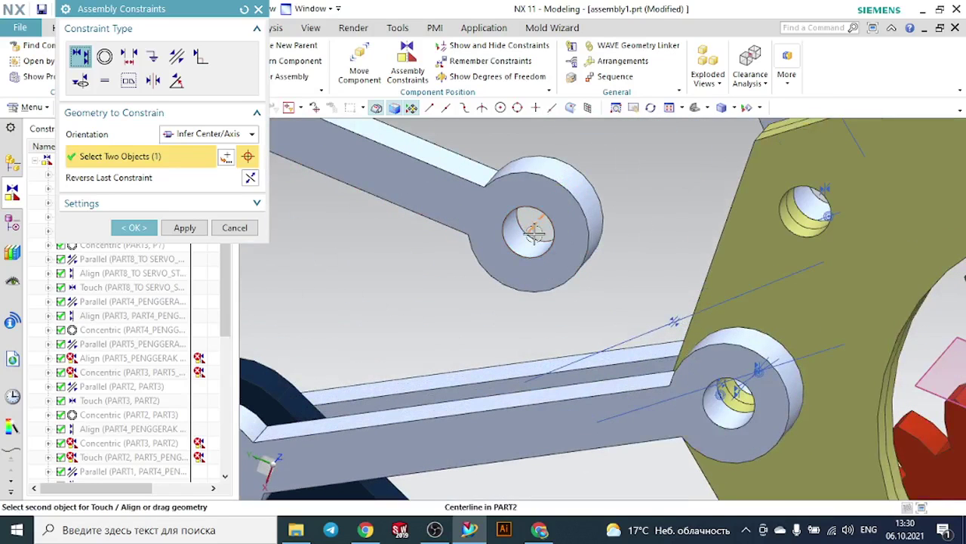
pyautogui.click(814, 204)
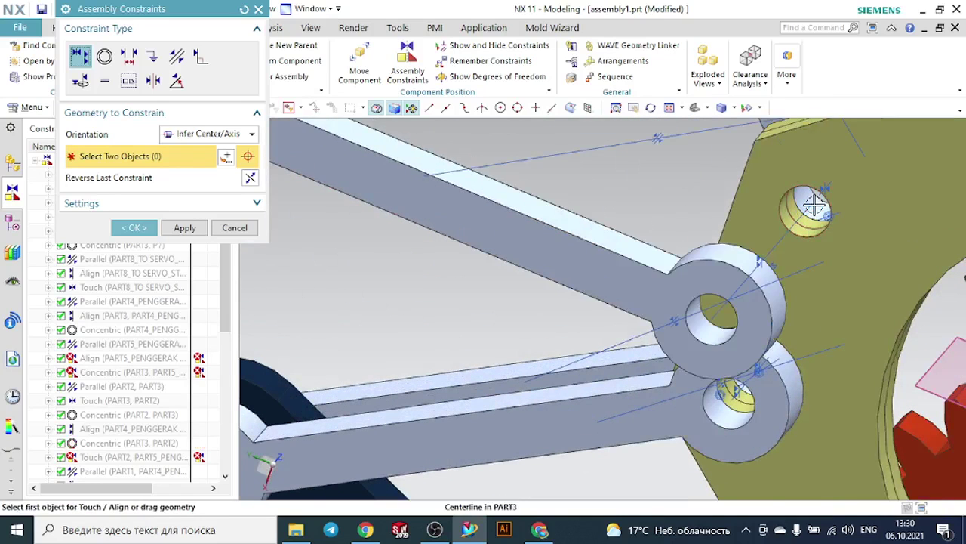
# Add a Concentric constraint between the new link's plate-side hole edge and the matching hole edge in the part3 plate
pyautogui.scroll(-5, 813, 204)
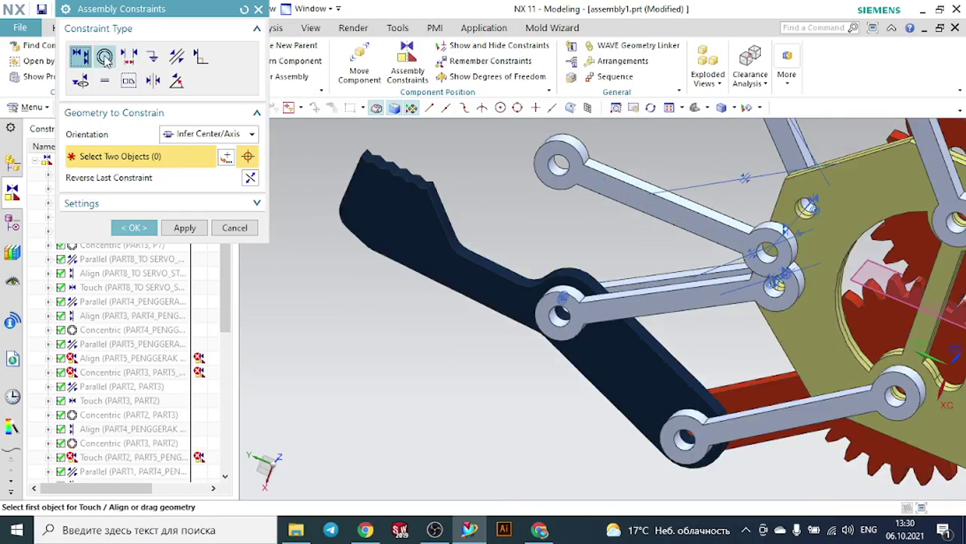
pyautogui.click(105, 58)
pyautogui.moveTo(578, 218); pyautogui.dragTo(537, 261, button='middle')
pyautogui.scroll(4, 746, 322)
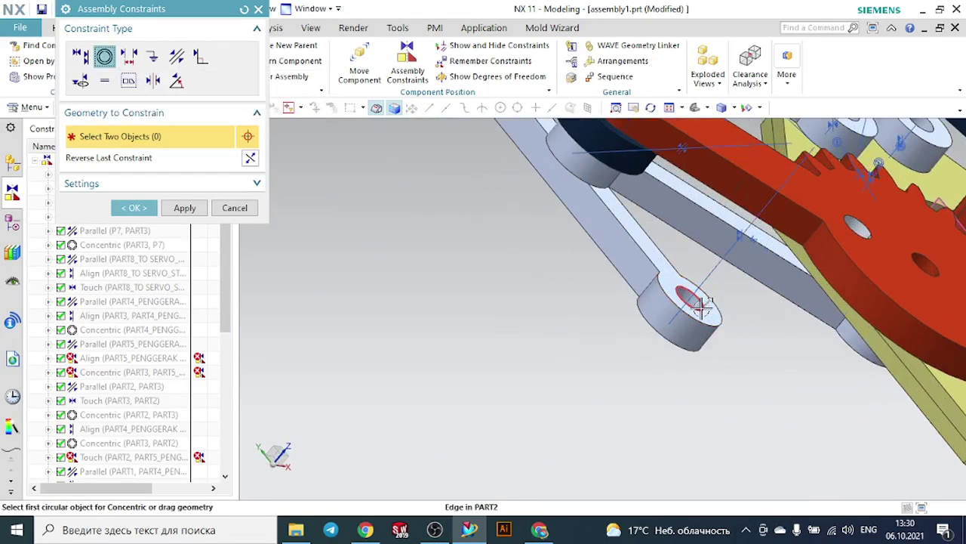
pyautogui.click(679, 287)
pyautogui.scroll(-3, 604, 349)
pyautogui.moveTo(597, 348); pyautogui.dragTo(622, 333, button='middle')
pyautogui.scroll(5, 626, 334)
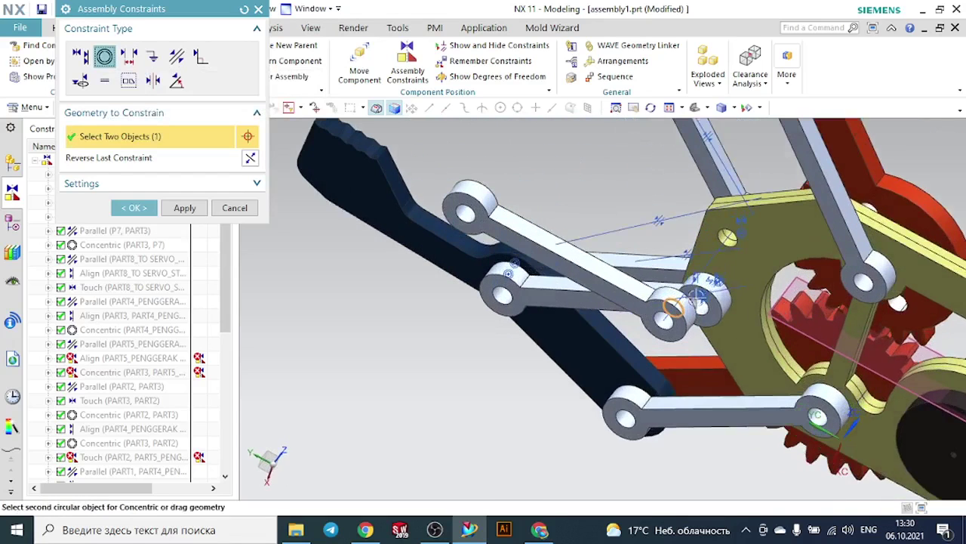
pyautogui.click(731, 231)
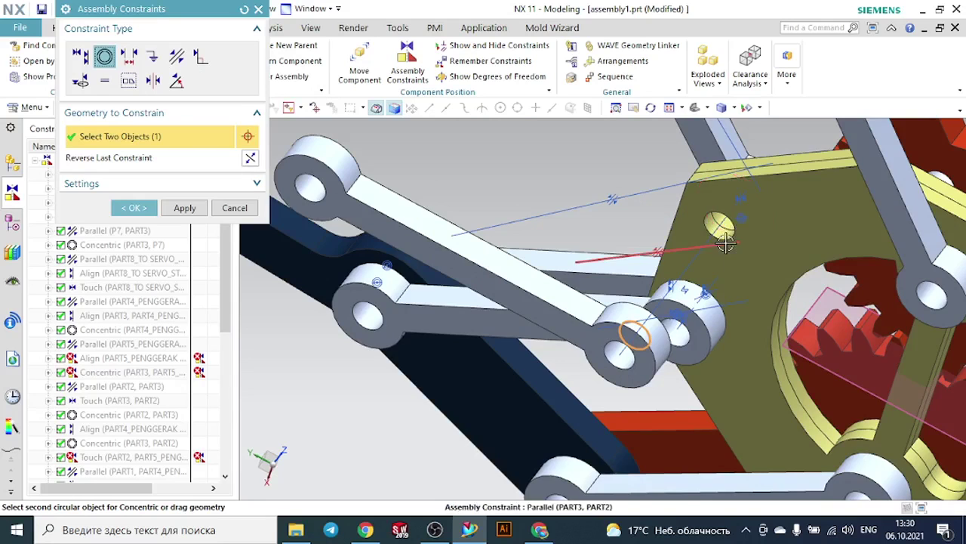
pyautogui.scroll(3, 729, 242)
pyautogui.scroll(-8, 687, 341)
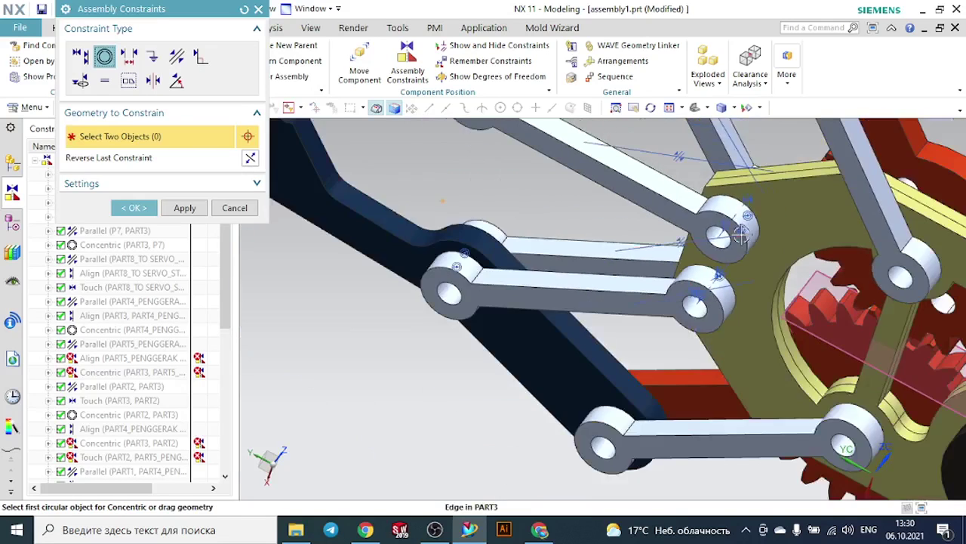
# Make the part1 finger's hole edge concentric with the new link's free-end hole edge, and confirm the assembly constraints
pyautogui.moveTo(587, 276); pyautogui.dragTo(631, 272, button='middle')
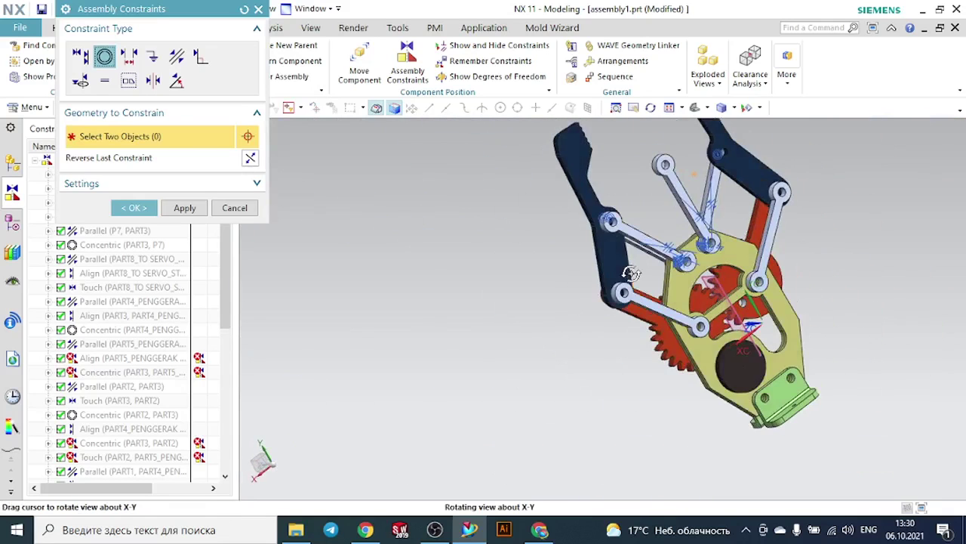
pyautogui.scroll(-2, 638, 259)
pyautogui.scroll(7, 699, 202)
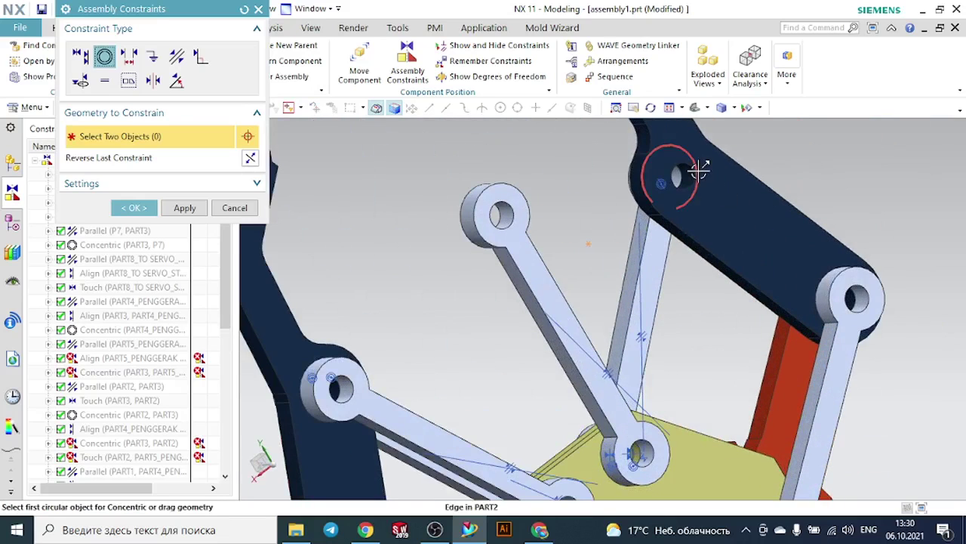
pyautogui.click(687, 173)
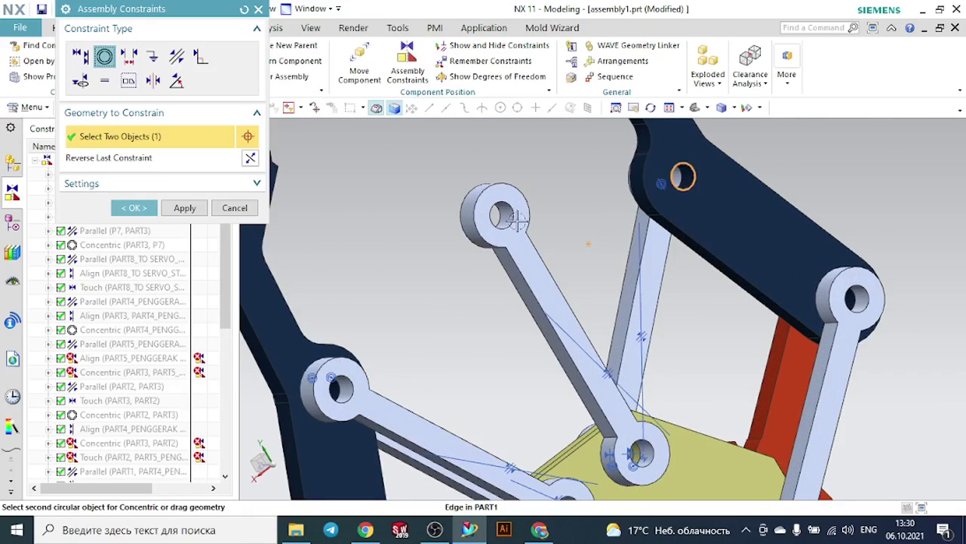
pyautogui.scroll(4, 502, 213)
pyautogui.click(505, 211)
pyautogui.scroll(-8, 504, 211)
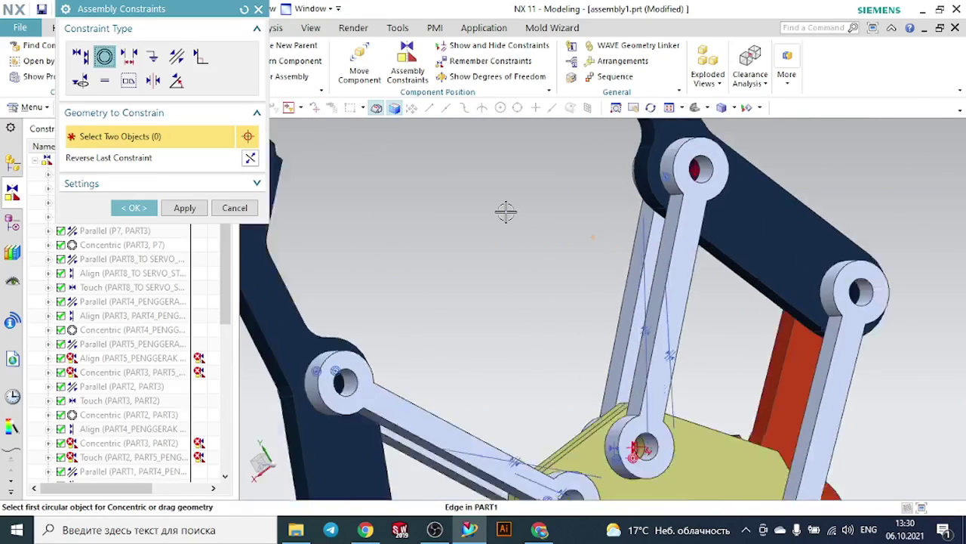
pyautogui.click(693, 112)
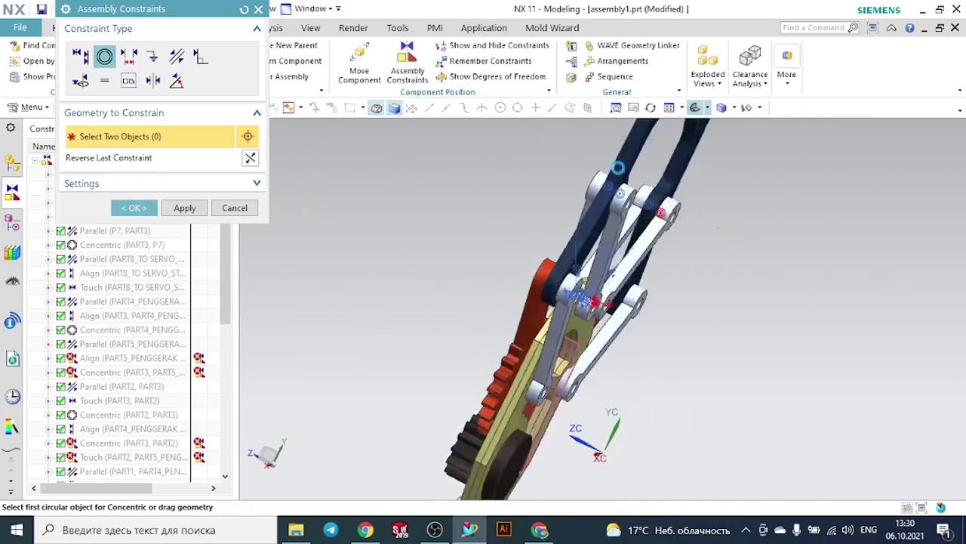
pyautogui.click(129, 208)
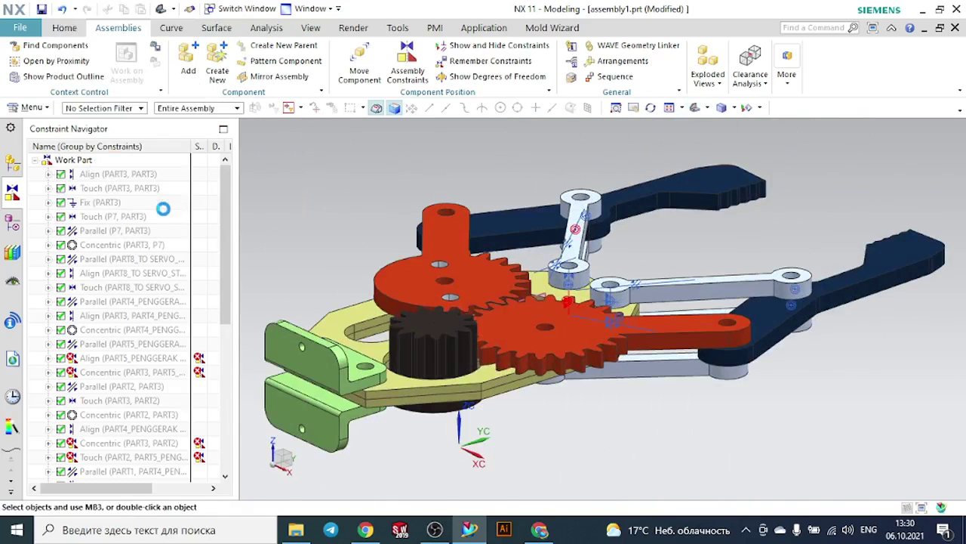
# Hide all assembly constraint symbols in the graphics view of the finished gripper
pyautogui.moveTo(423, 199)
pyautogui.mouseDown(button='middle')
pyautogui.moveTo(403, 183)
pyautogui.moveTo(429, 204)
pyautogui.moveTo(442, 200)
pyautogui.mouseUp(button='middle')
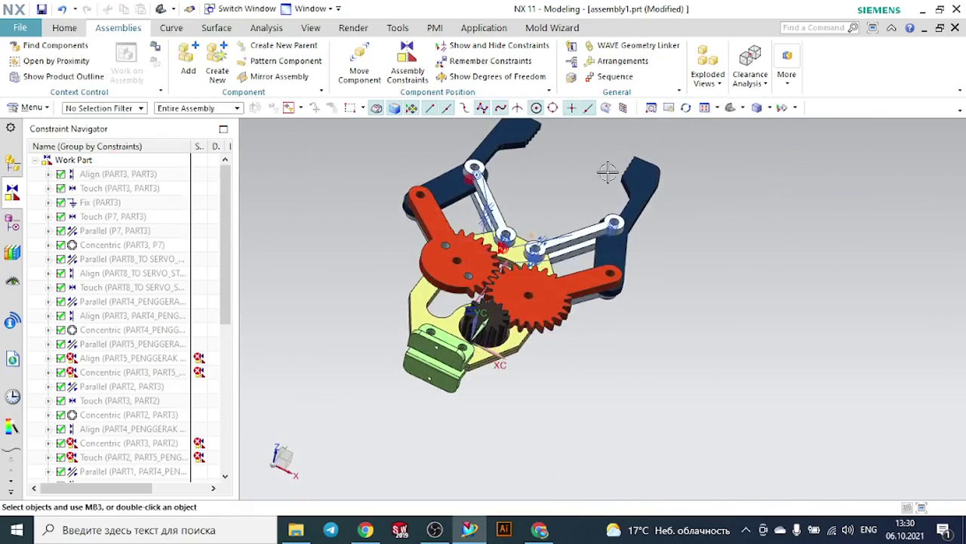
pyautogui.click(783, 108)
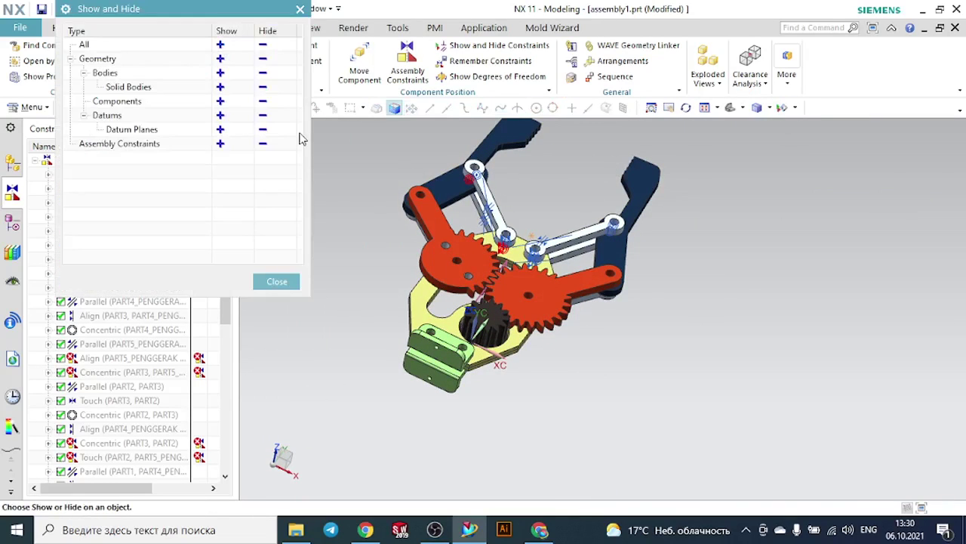
pyautogui.click(264, 144)
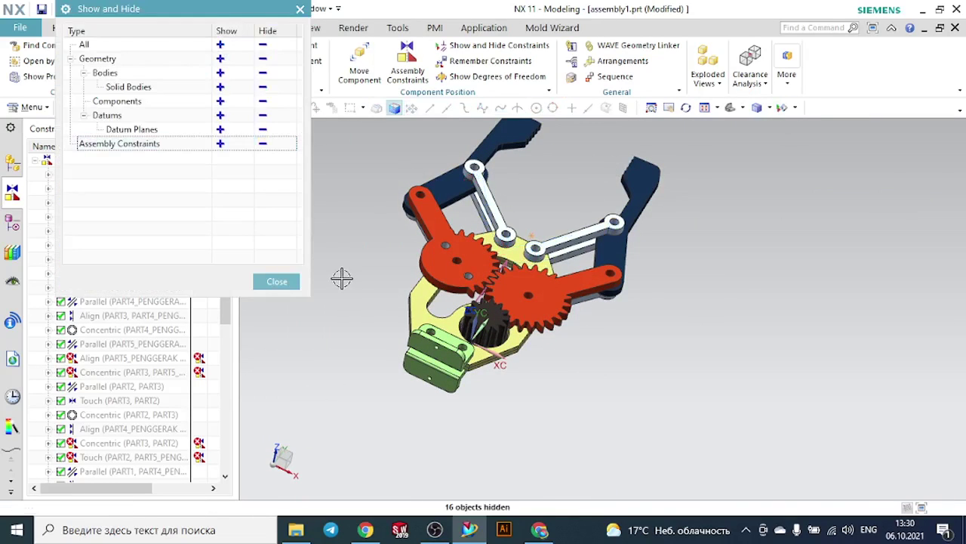
pyautogui.click(277, 282)
pyautogui.moveTo(667, 305); pyautogui.dragTo(632, 330, button='middle')
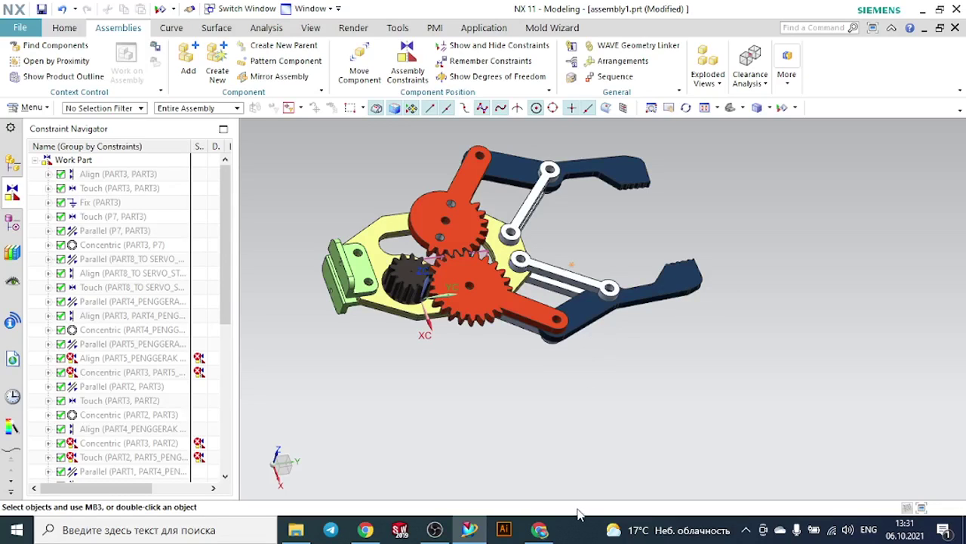
# Switch to the Google Meet call, stop presenting the screen, and switch to OBS
pyautogui.moveTo(545, 530)
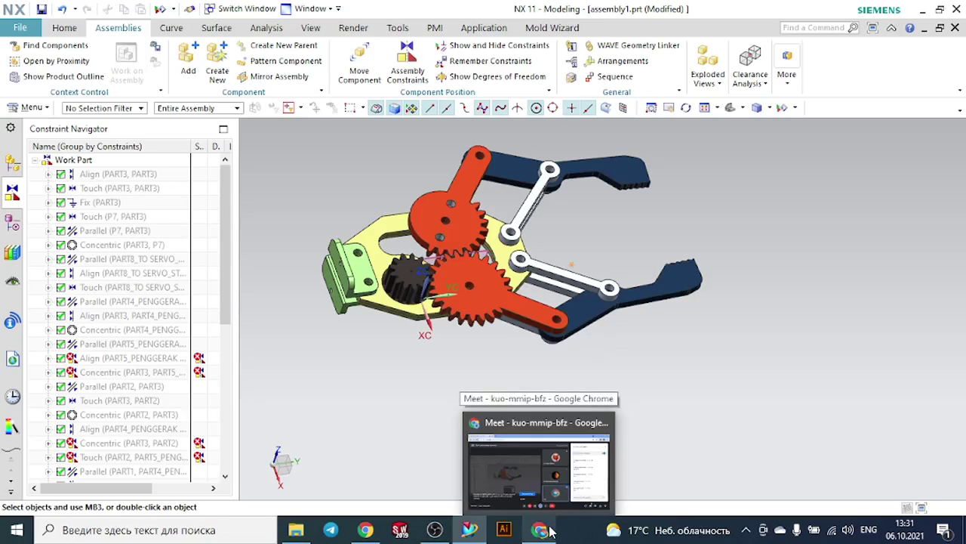
pyautogui.click(549, 530)
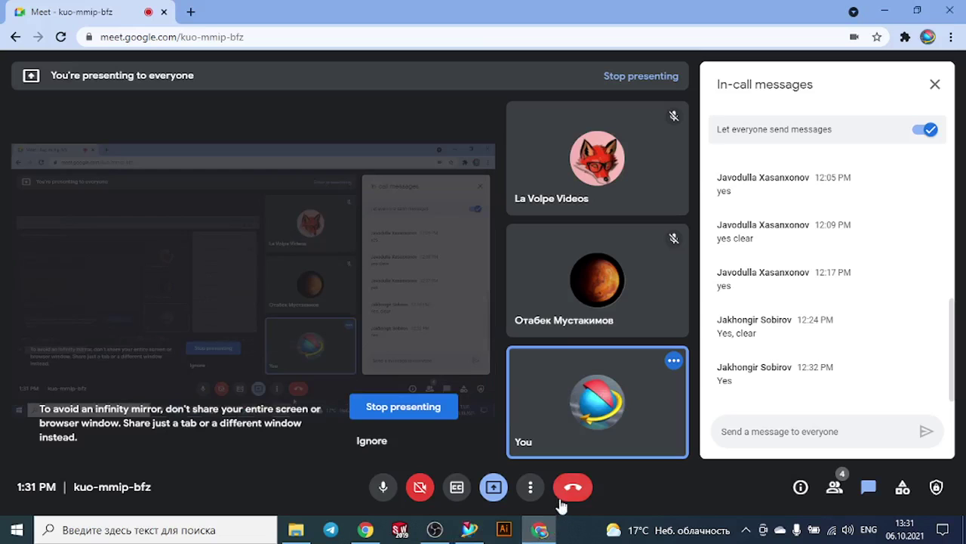
pyautogui.click(495, 487)
pyautogui.click(534, 449)
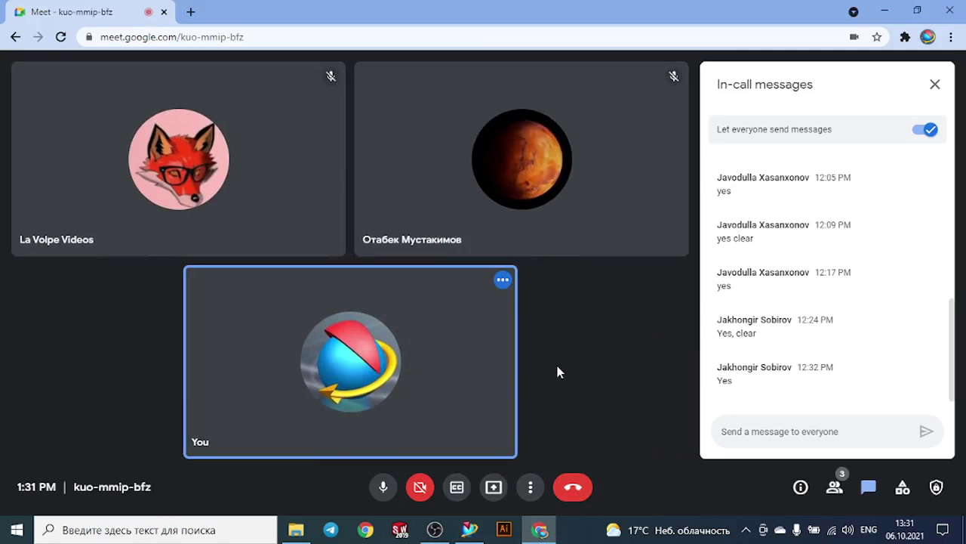
pyautogui.click(435, 530)
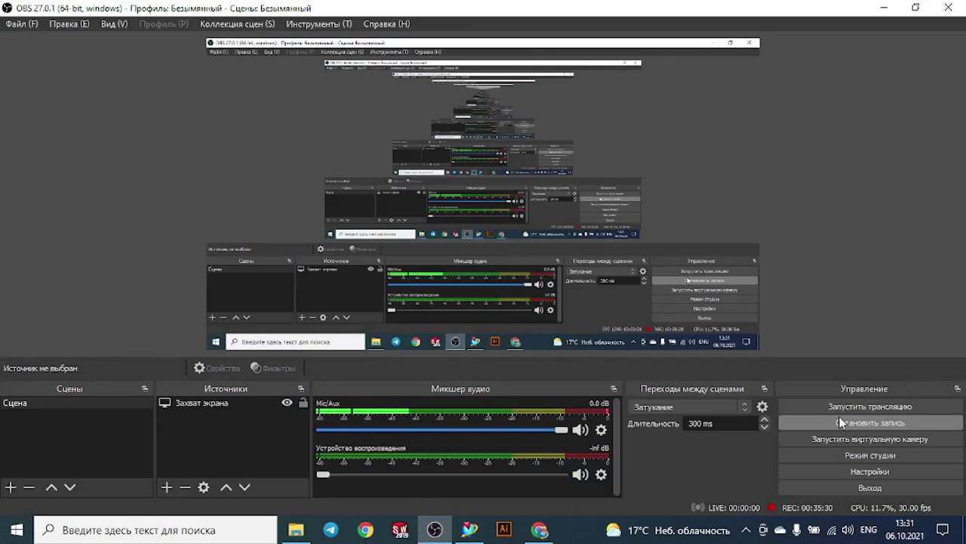